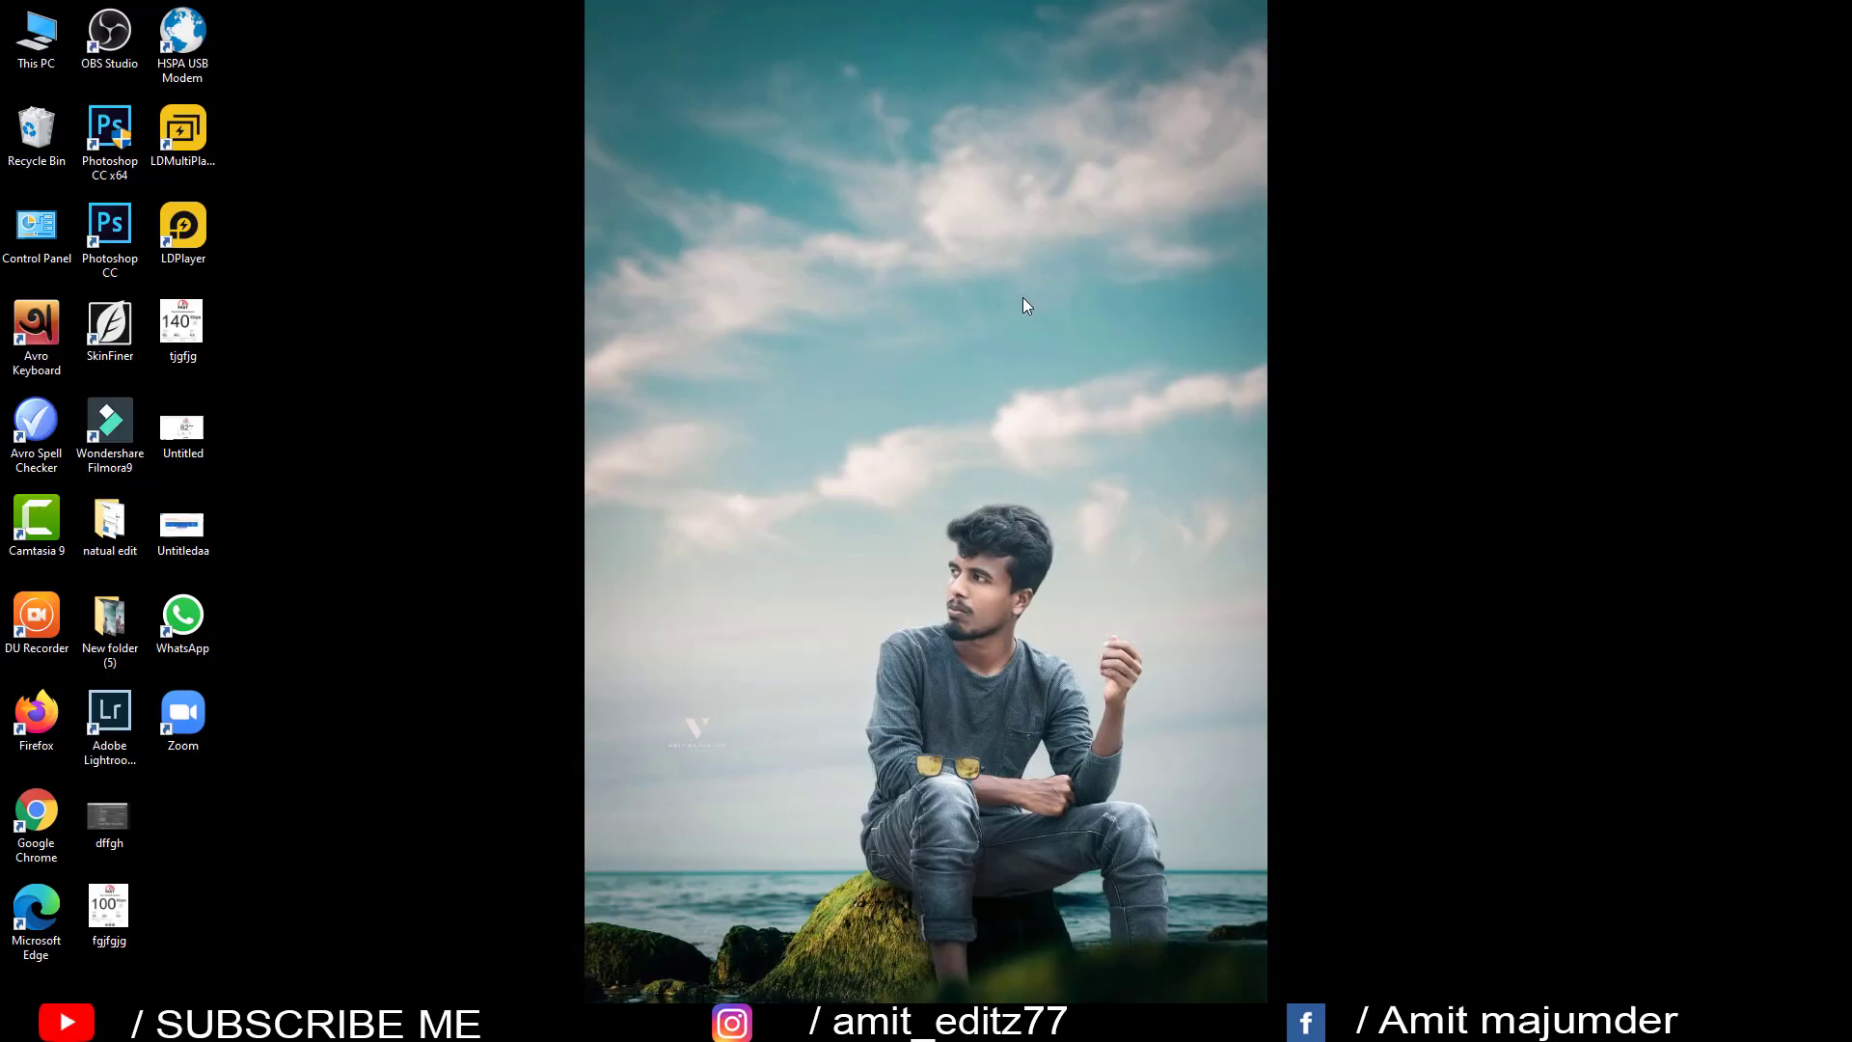
# - Refresh the desktop twice from its right-click menu
pyautogui.rightClick(963, 242)
pyautogui.click(1007, 299)
pyautogui.rightClick(980, 283)
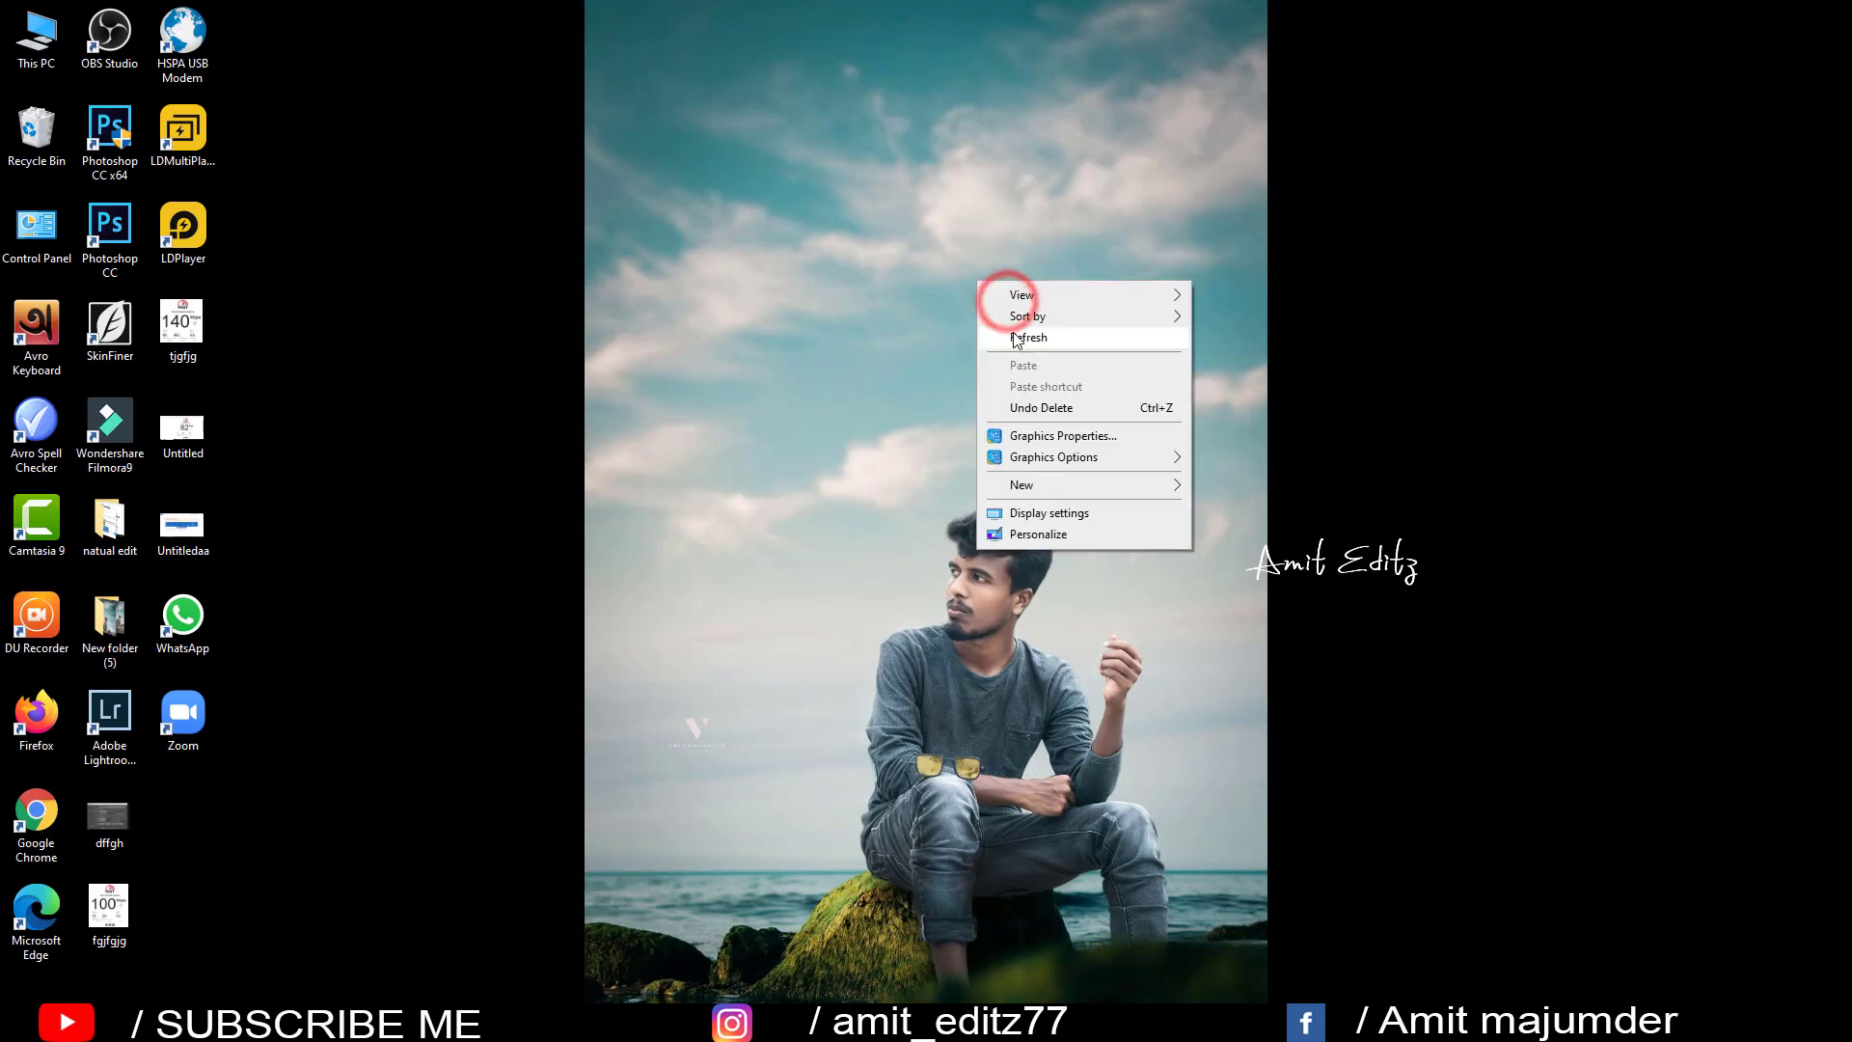
pyautogui.click(1023, 365)
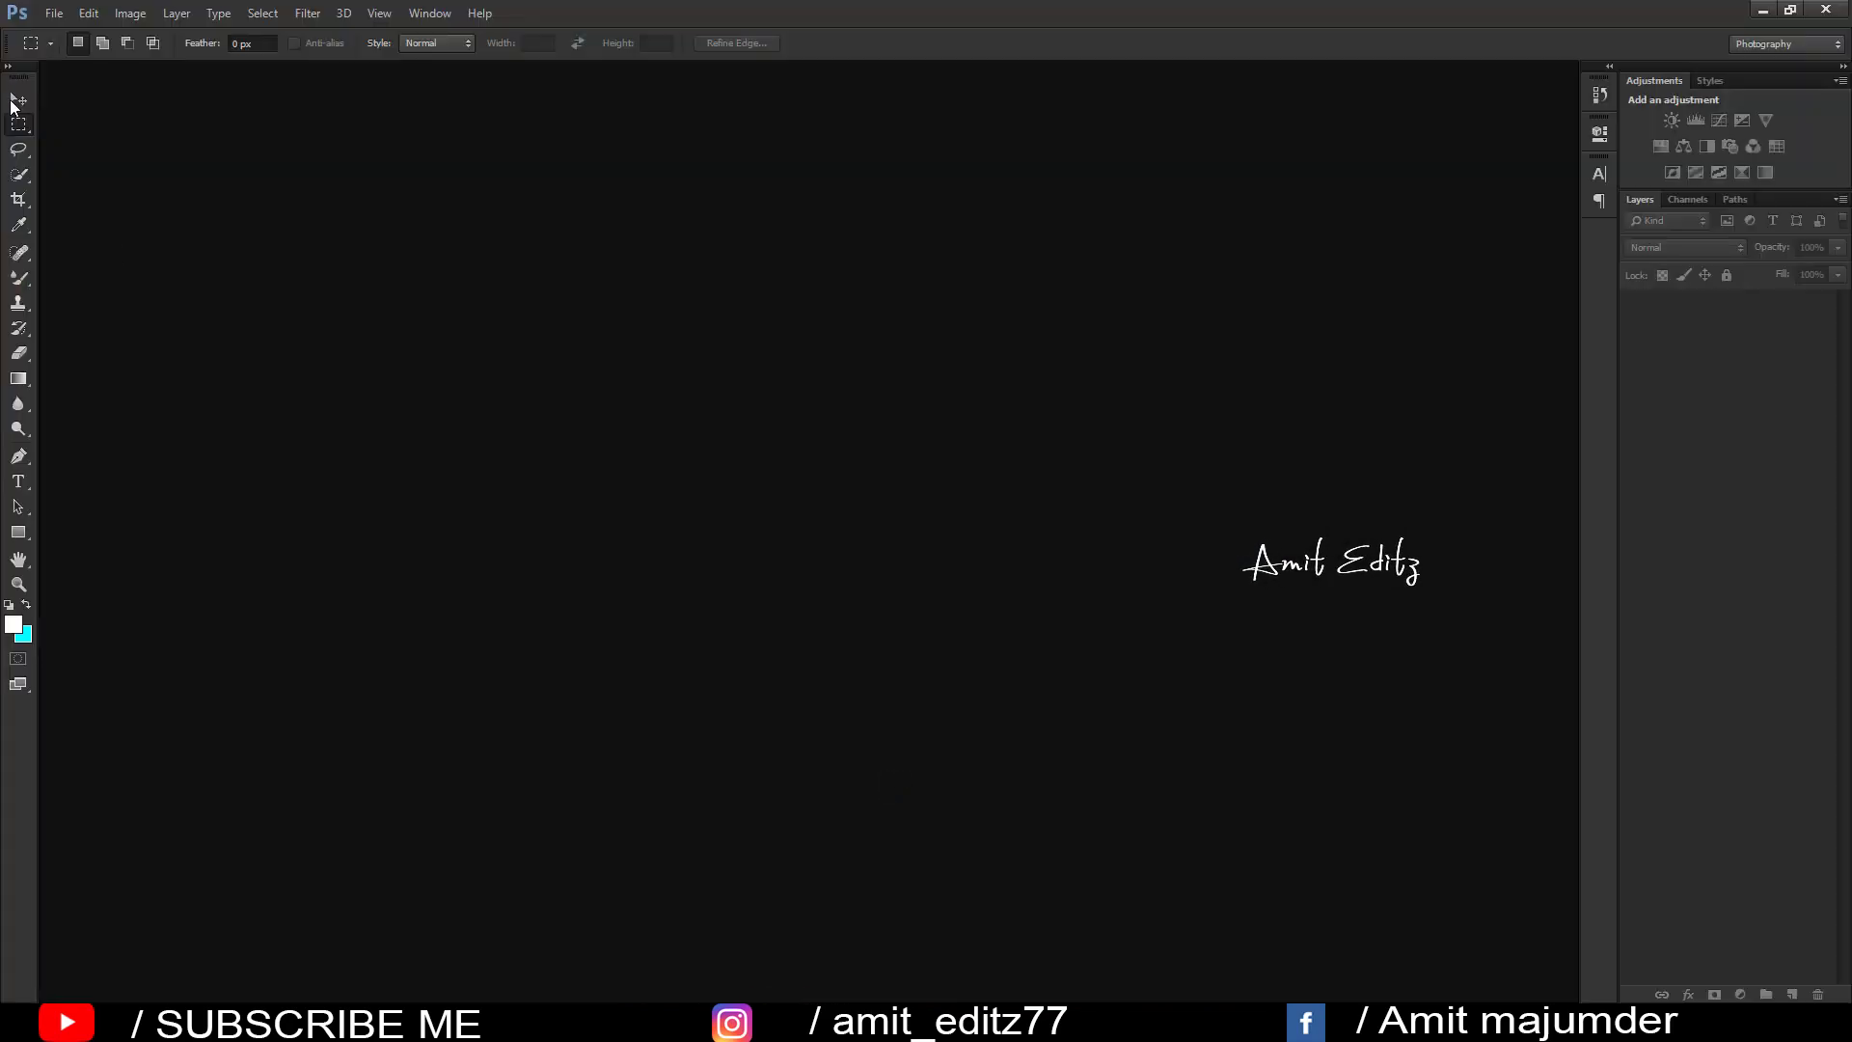
# - Open yjghjg copyaaa.jpg, dock it as a tab, and duplicate its Background layer
pyautogui.click(12, 99)
pyautogui.click(54, 19)
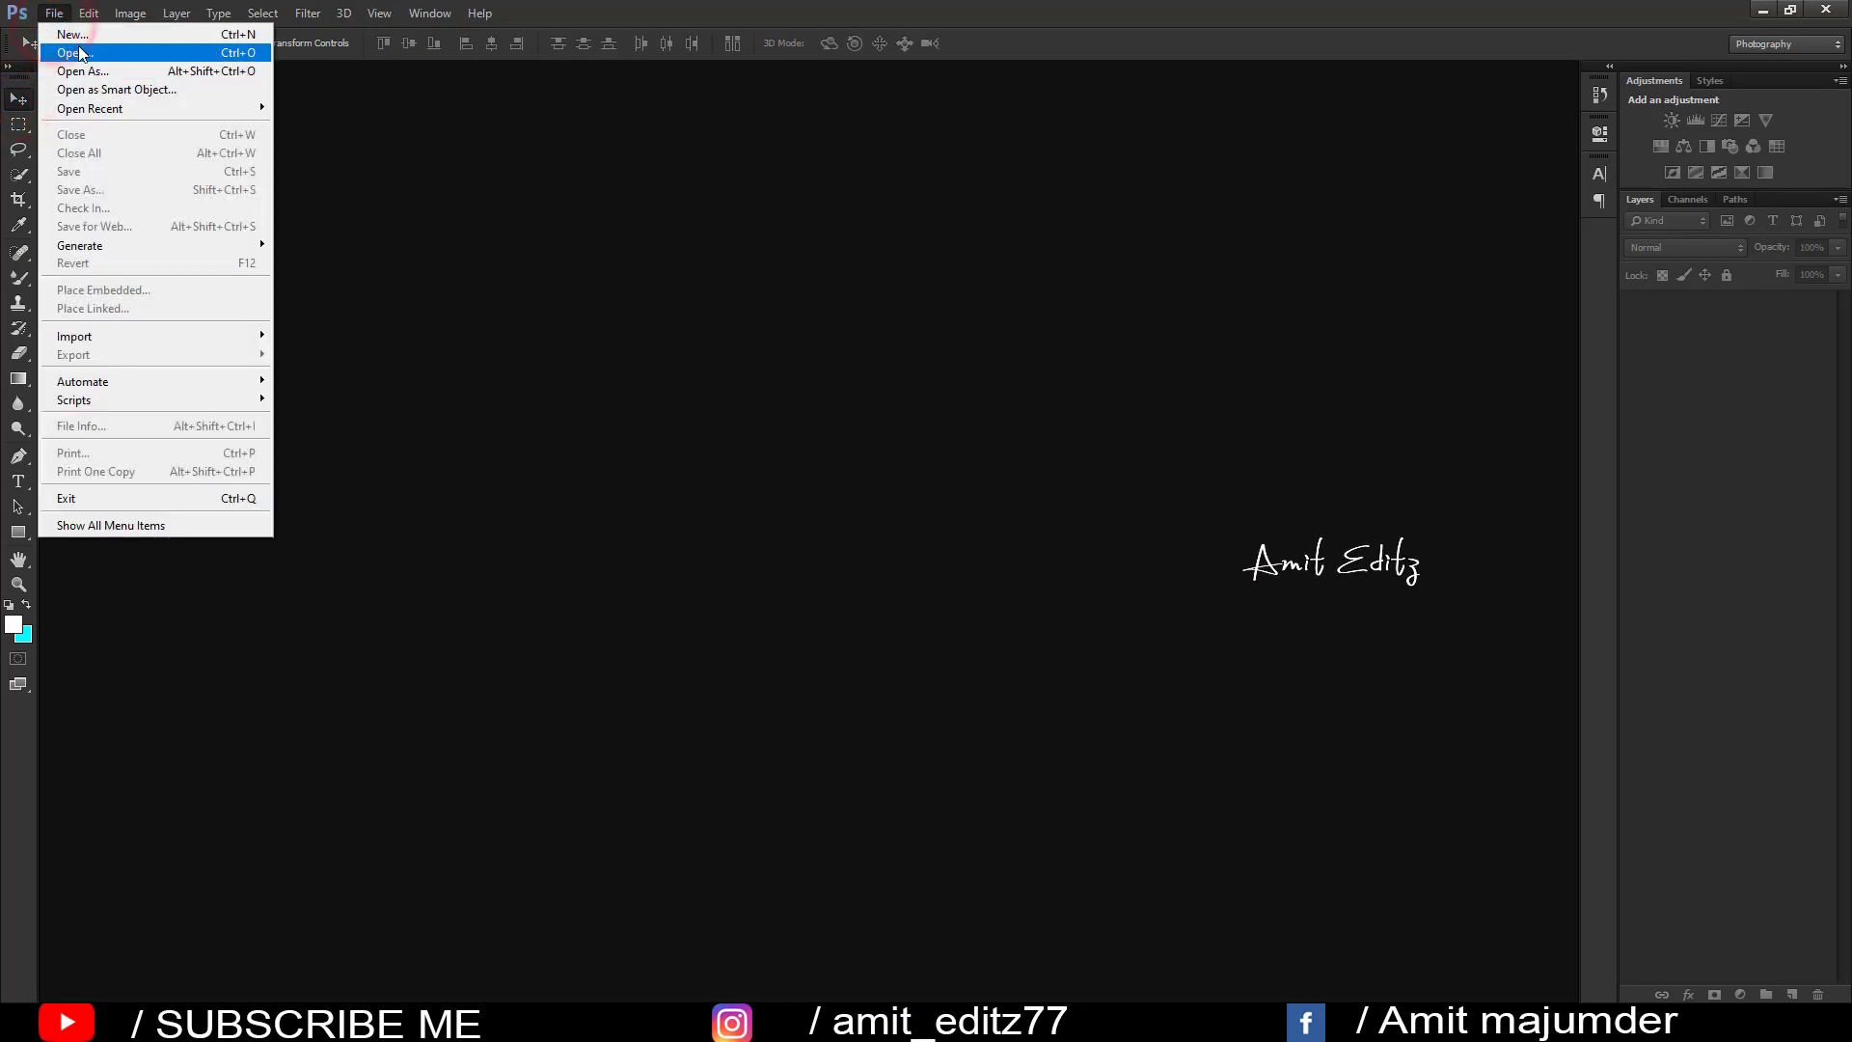
pyautogui.click(77, 50)
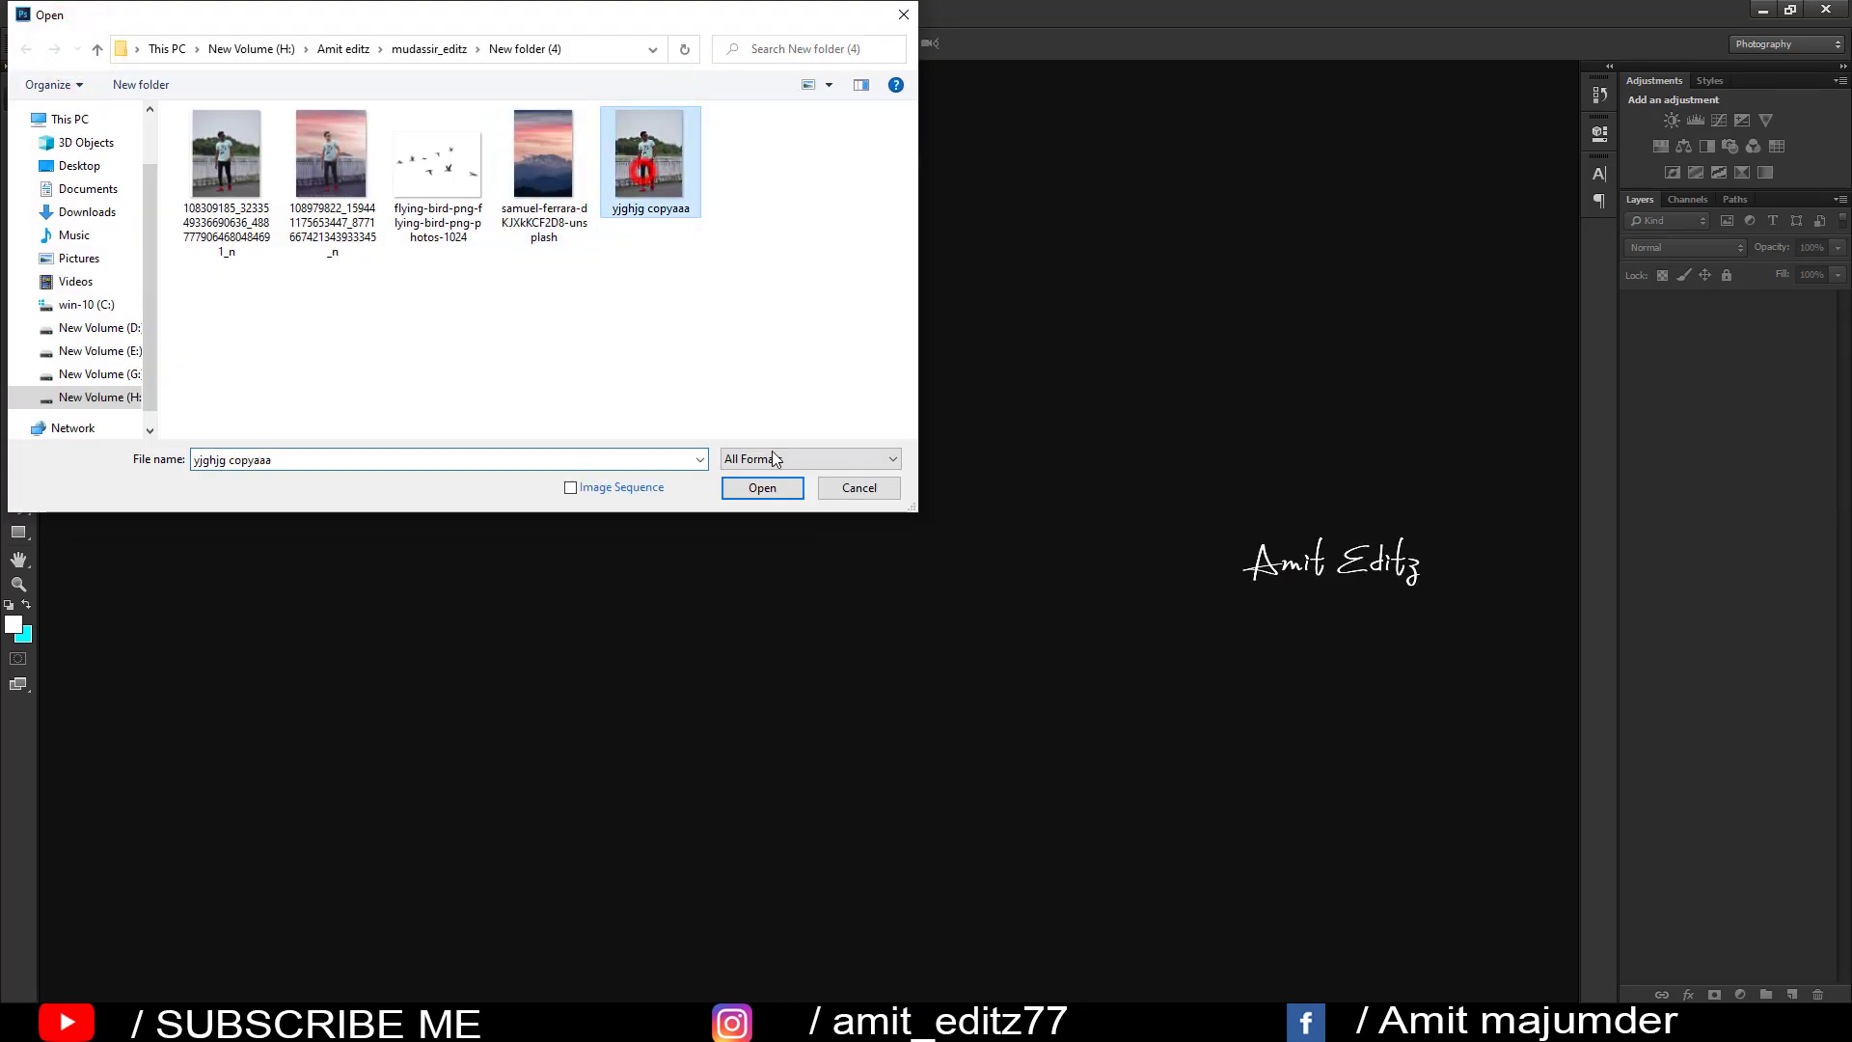
pyautogui.click(771, 489)
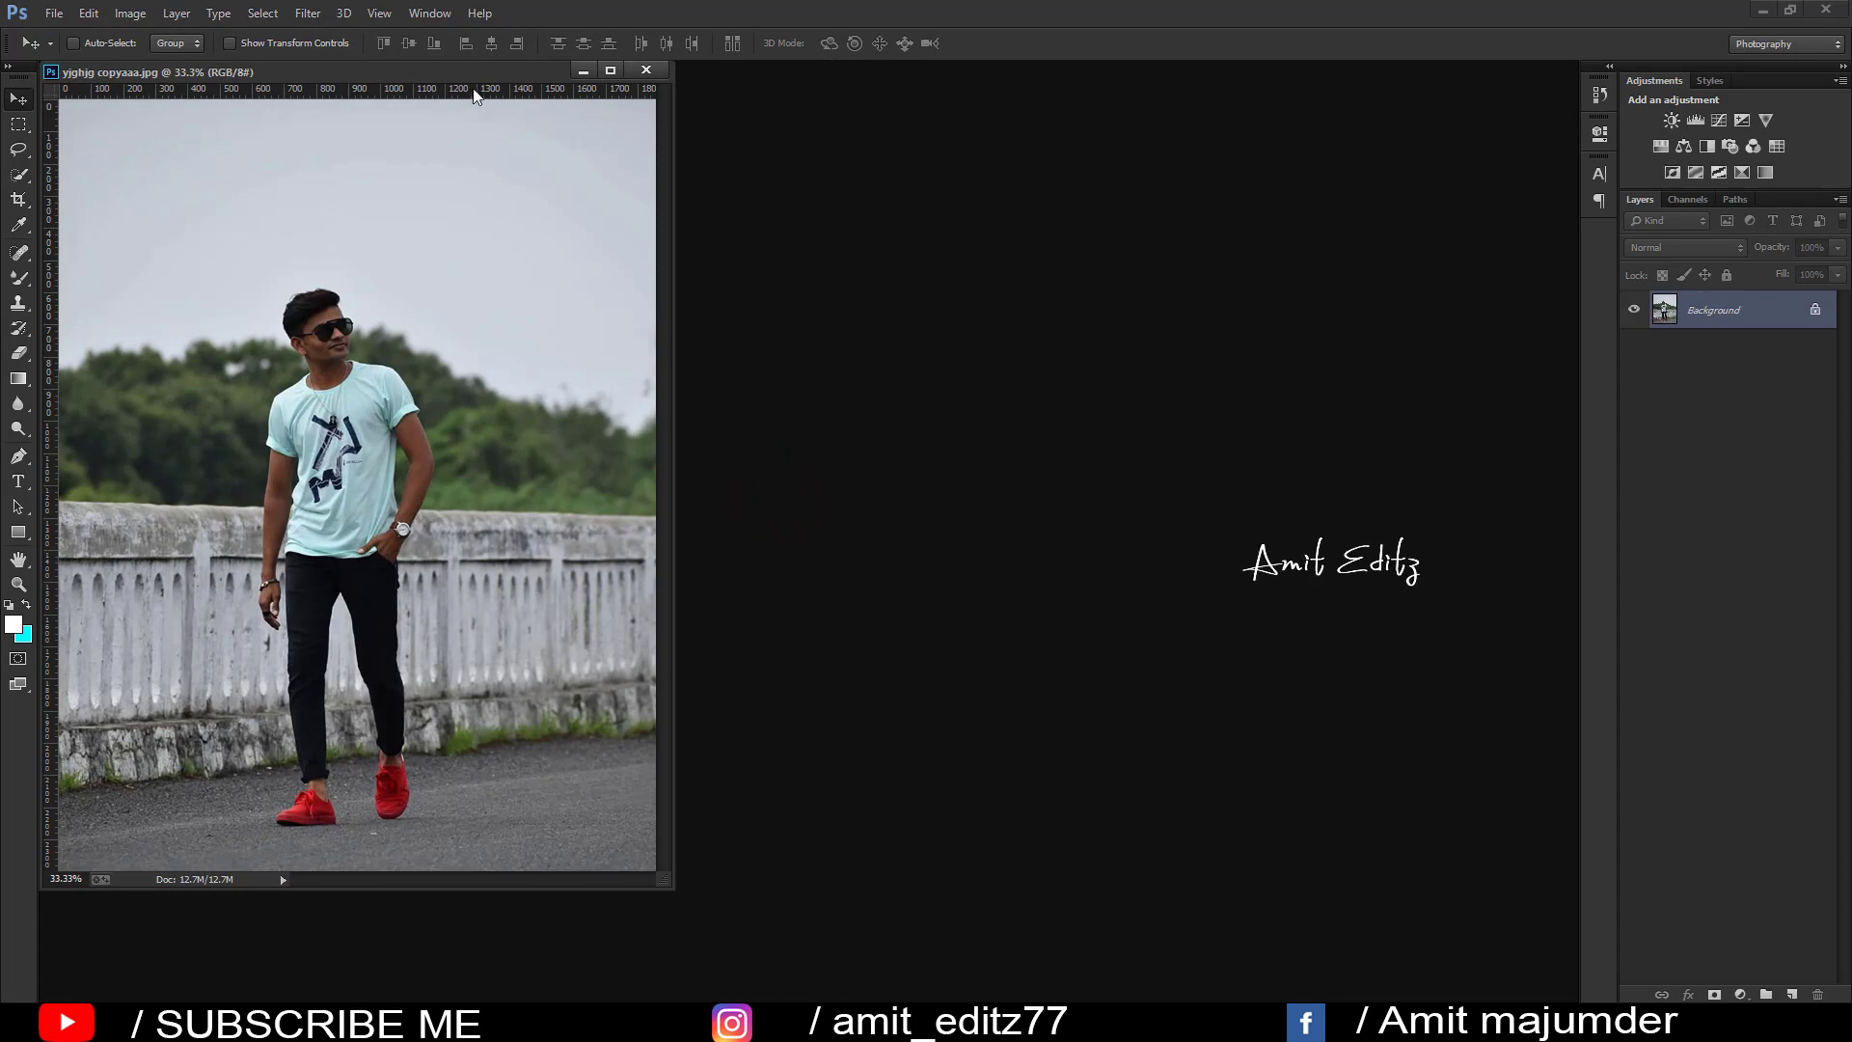
pyautogui.moveTo(482, 72); pyautogui.dragTo(607, 70)
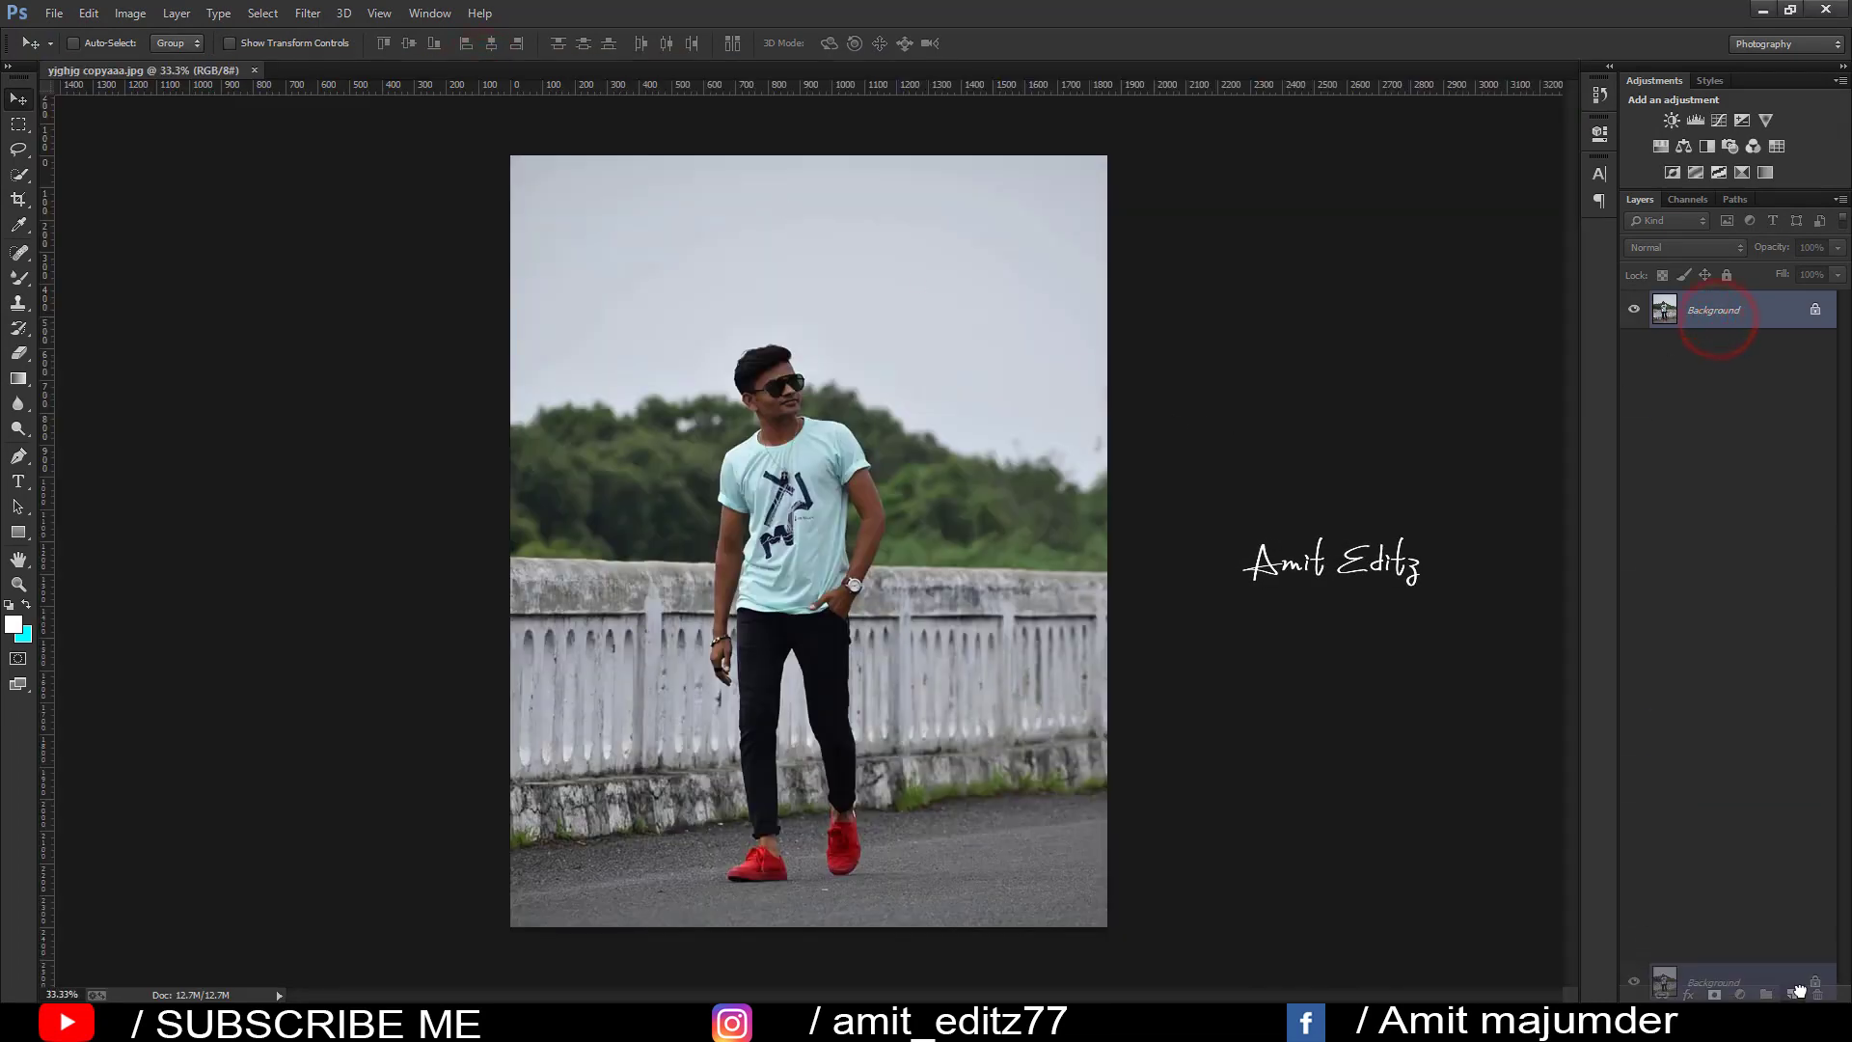
pyautogui.moveTo(1718, 324); pyautogui.dragTo(1791, 995)
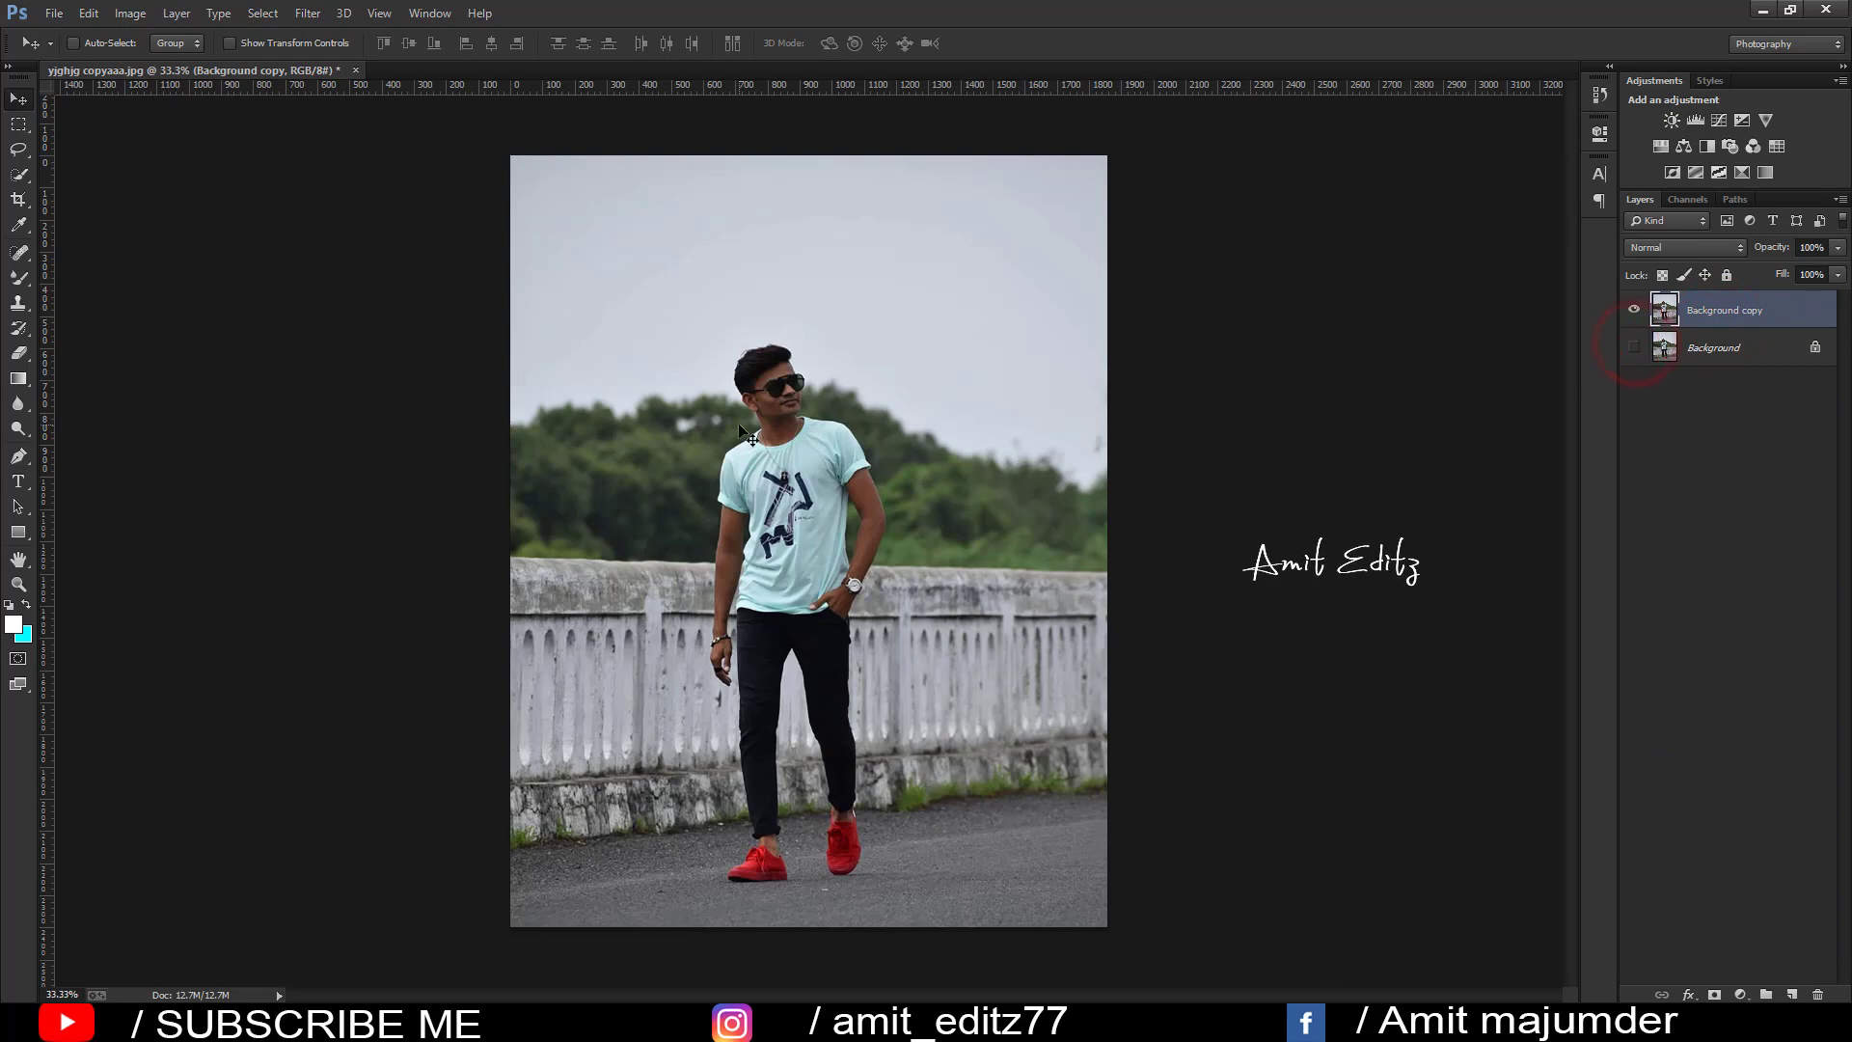
# - With the Pen tool, zoom in and place anchor points along the top of the wall
pyautogui.click(19, 458)
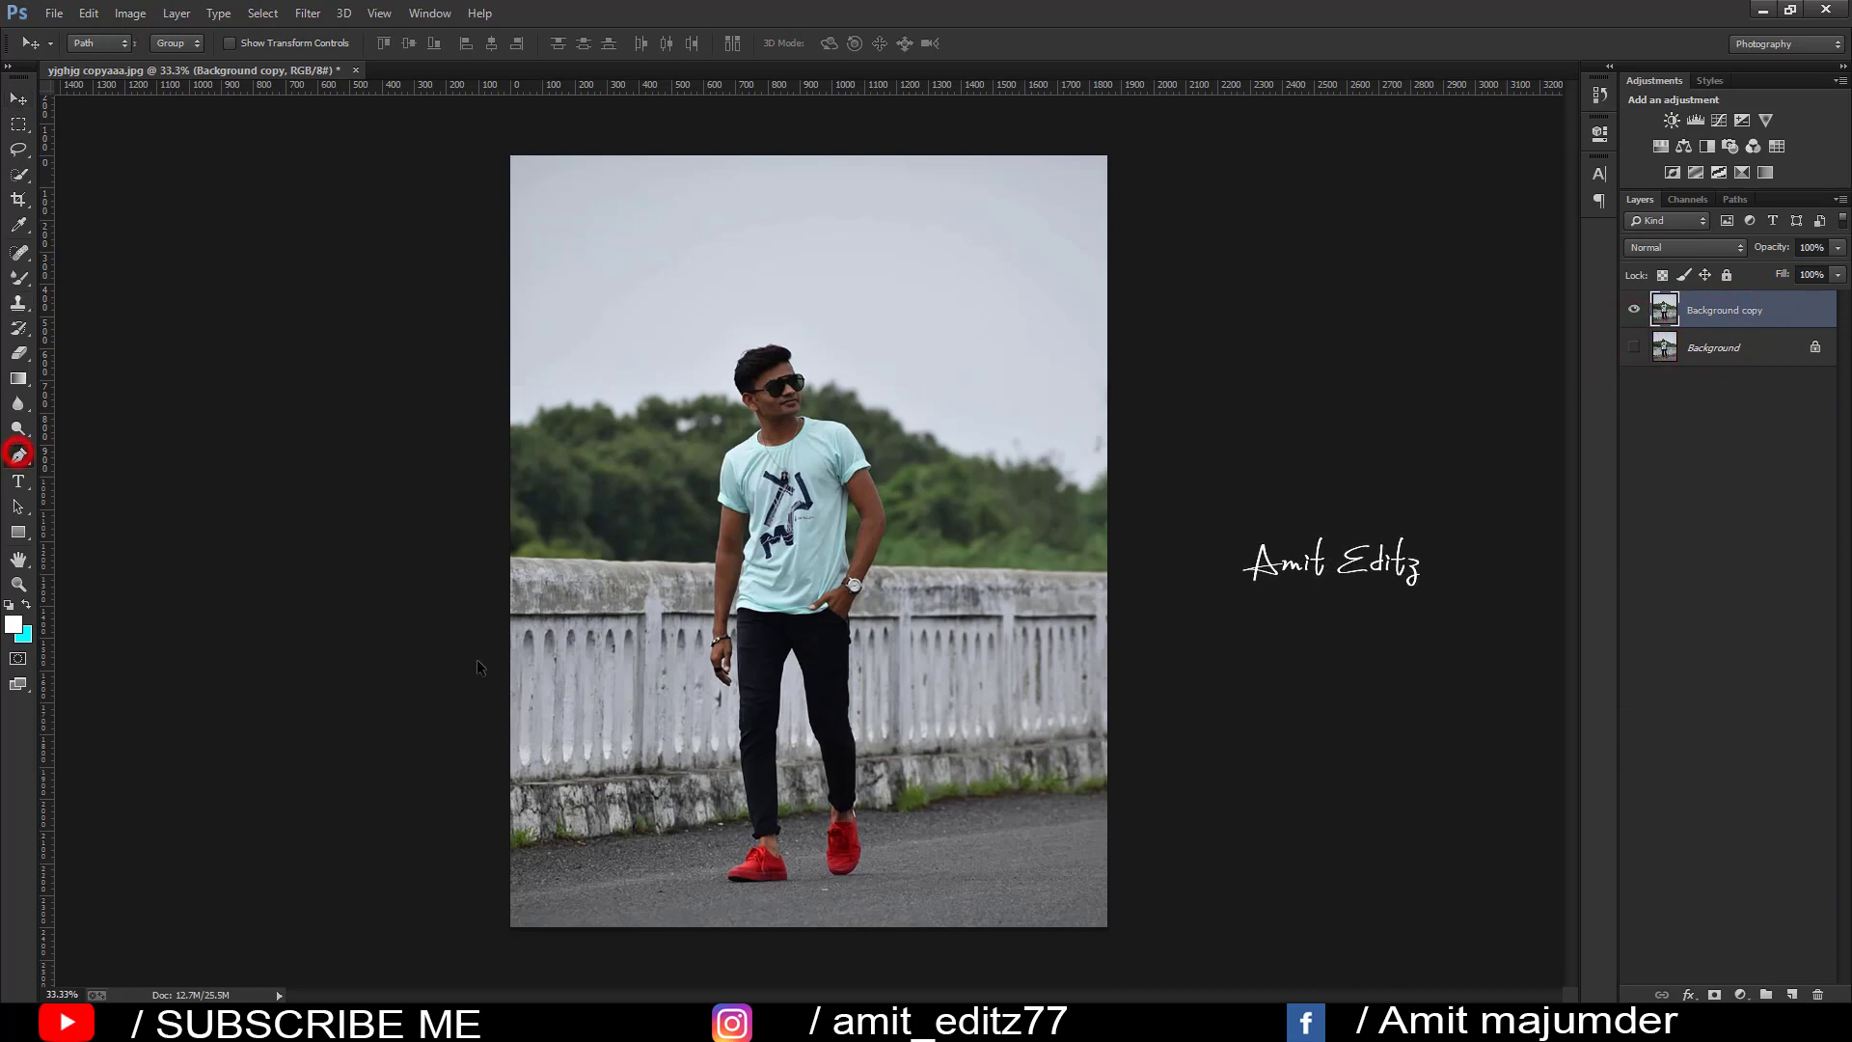
pyautogui.scroll(2, 503, 496)
pyautogui.scroll(2, 502, 578)
pyautogui.scroll(3, 501, 650)
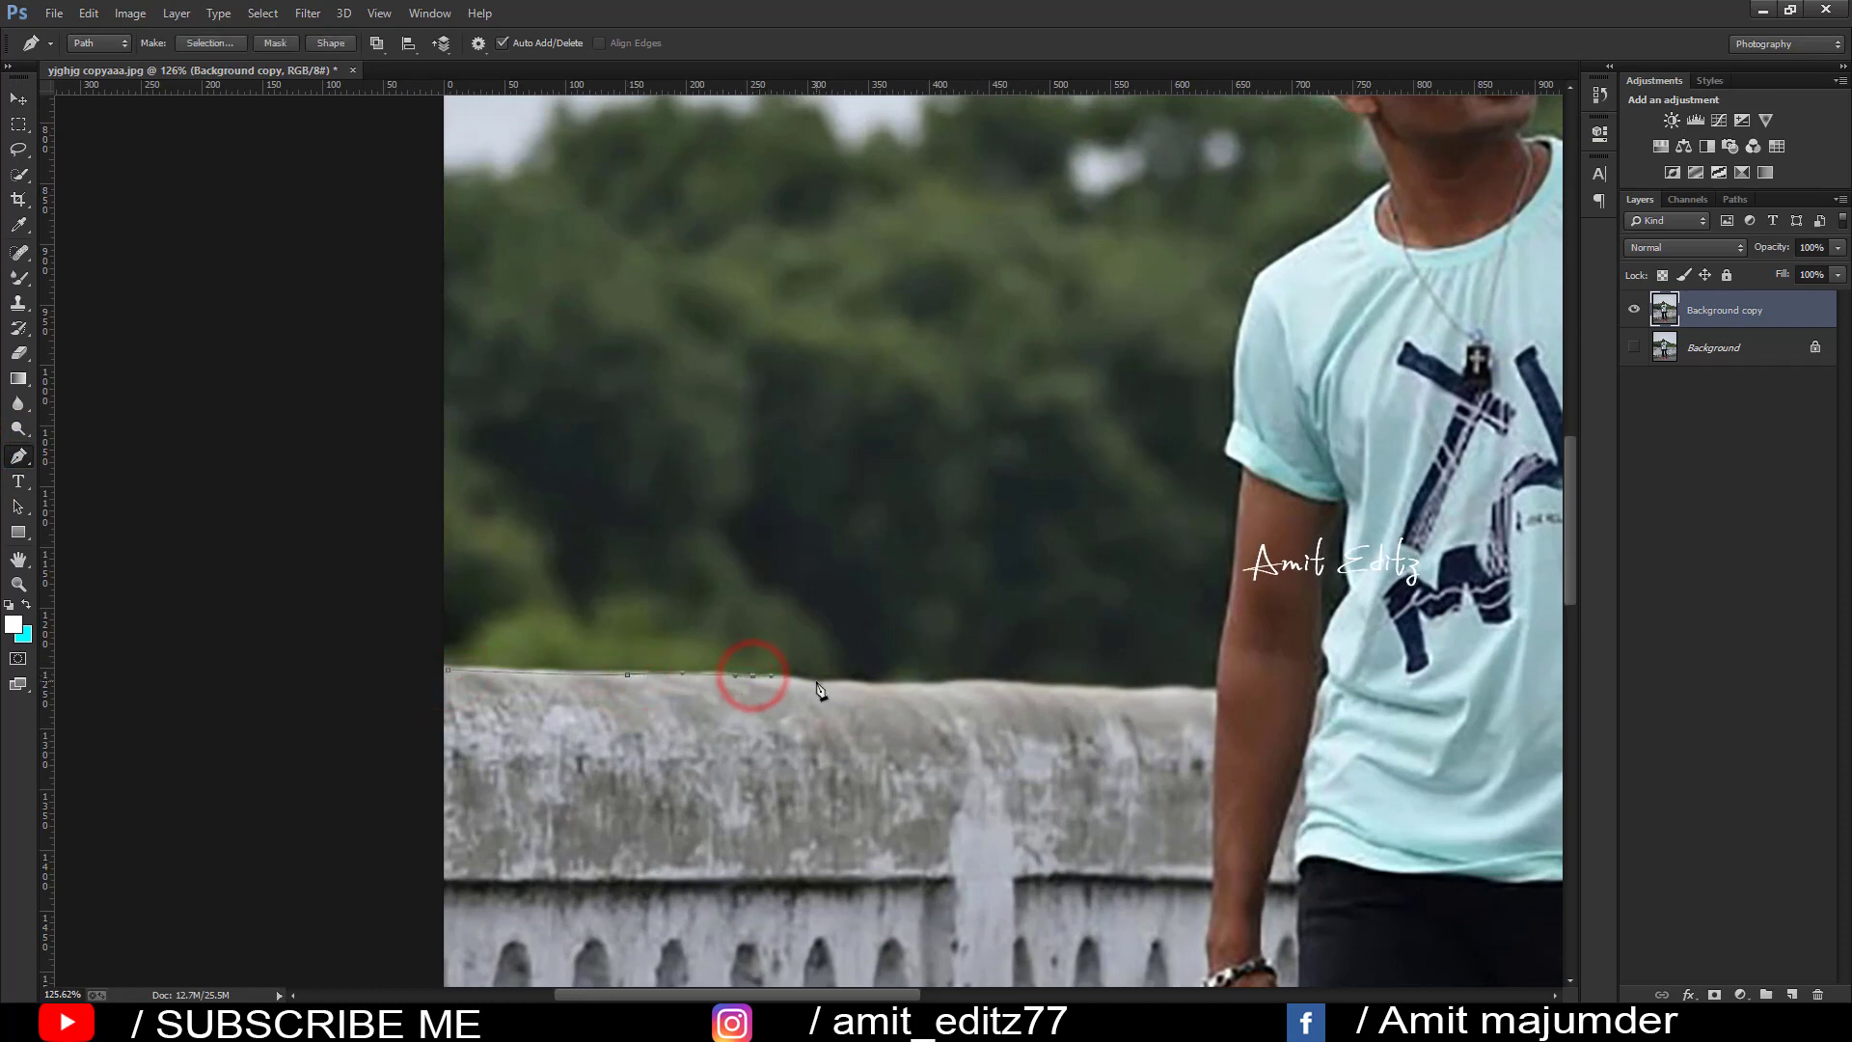
pyautogui.click(851, 678)
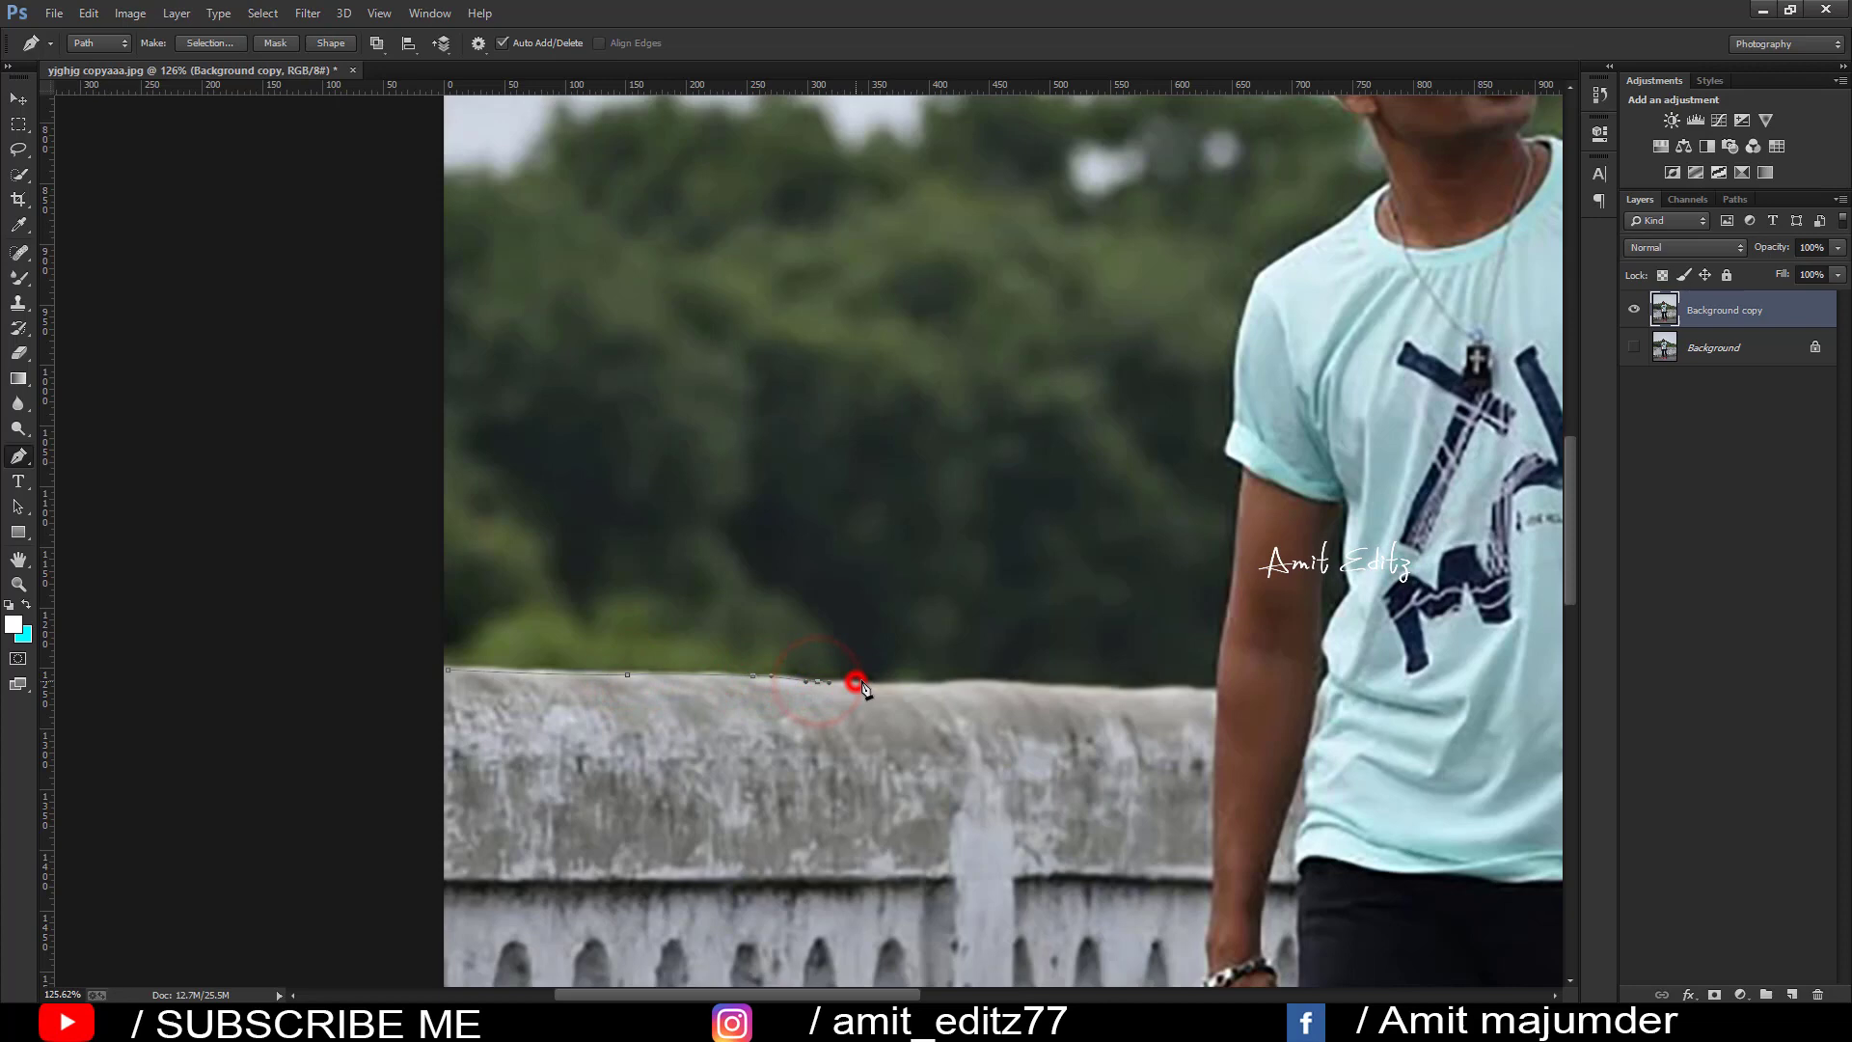
pyautogui.click(919, 684)
pyautogui.click(1093, 683)
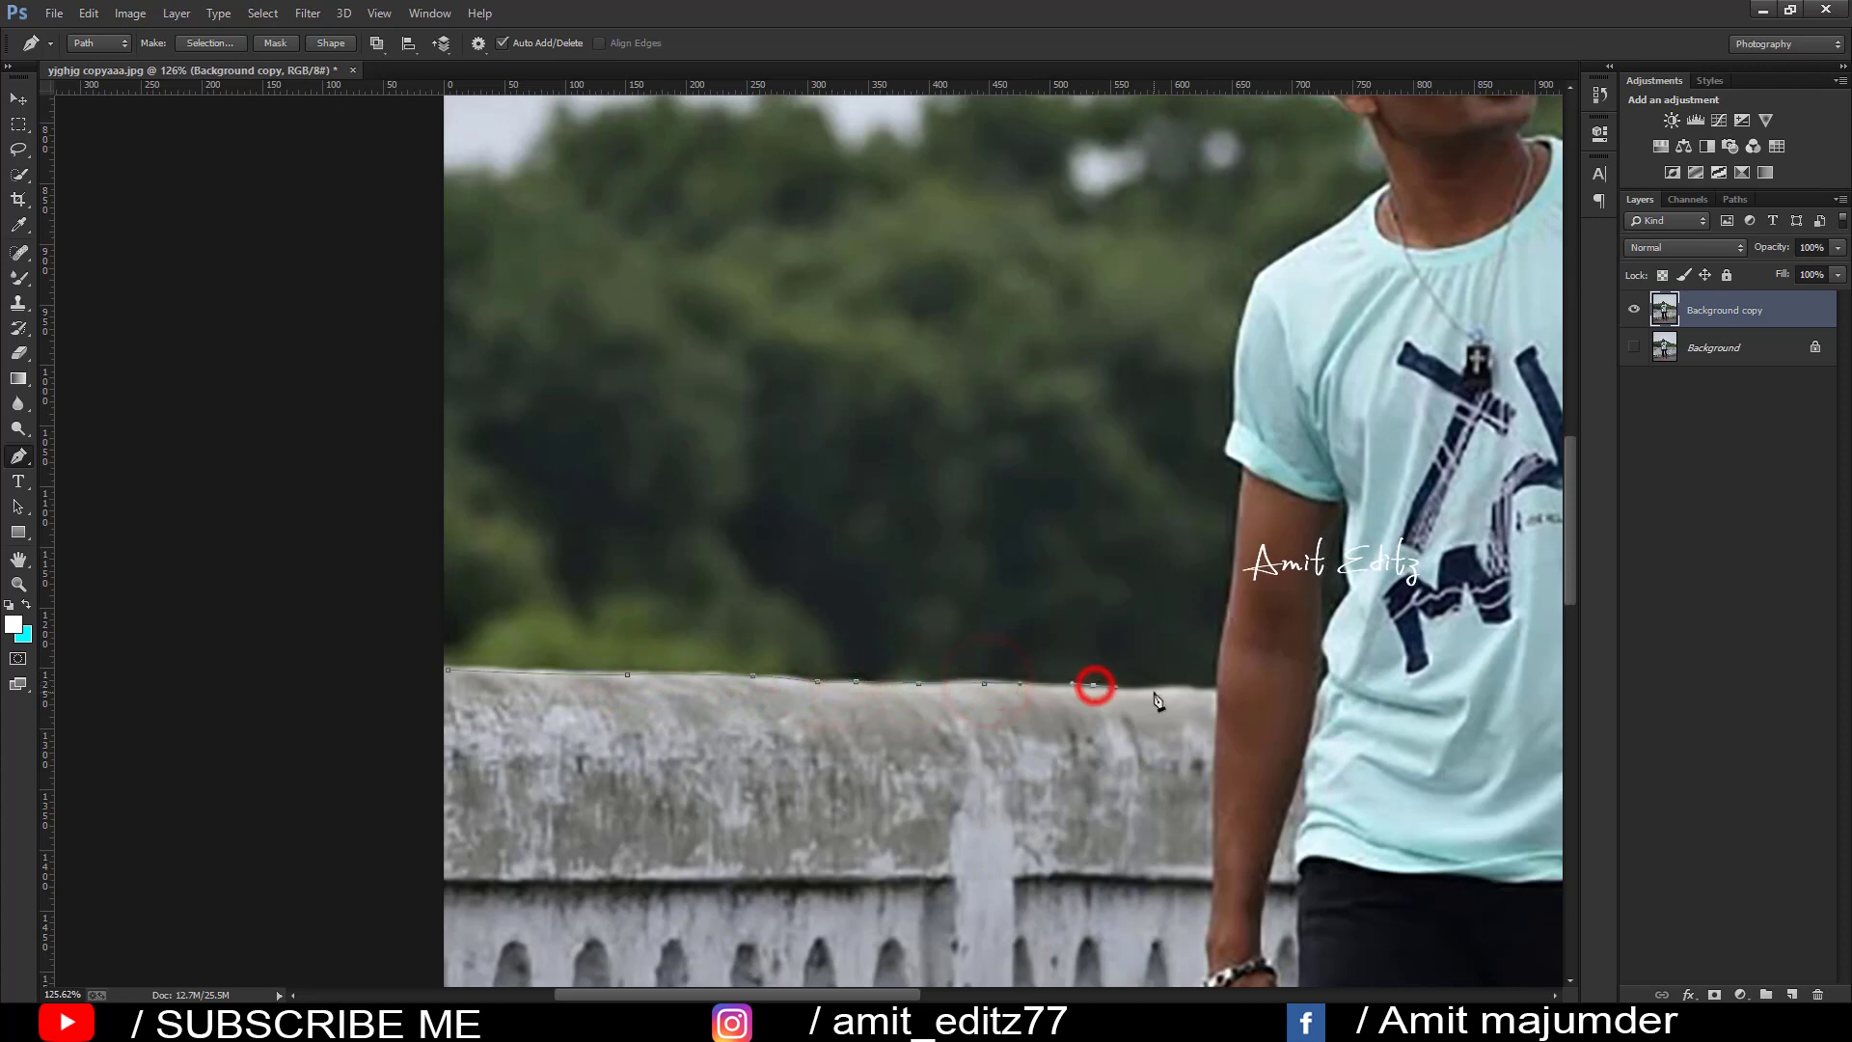
pyautogui.click(1162, 691)
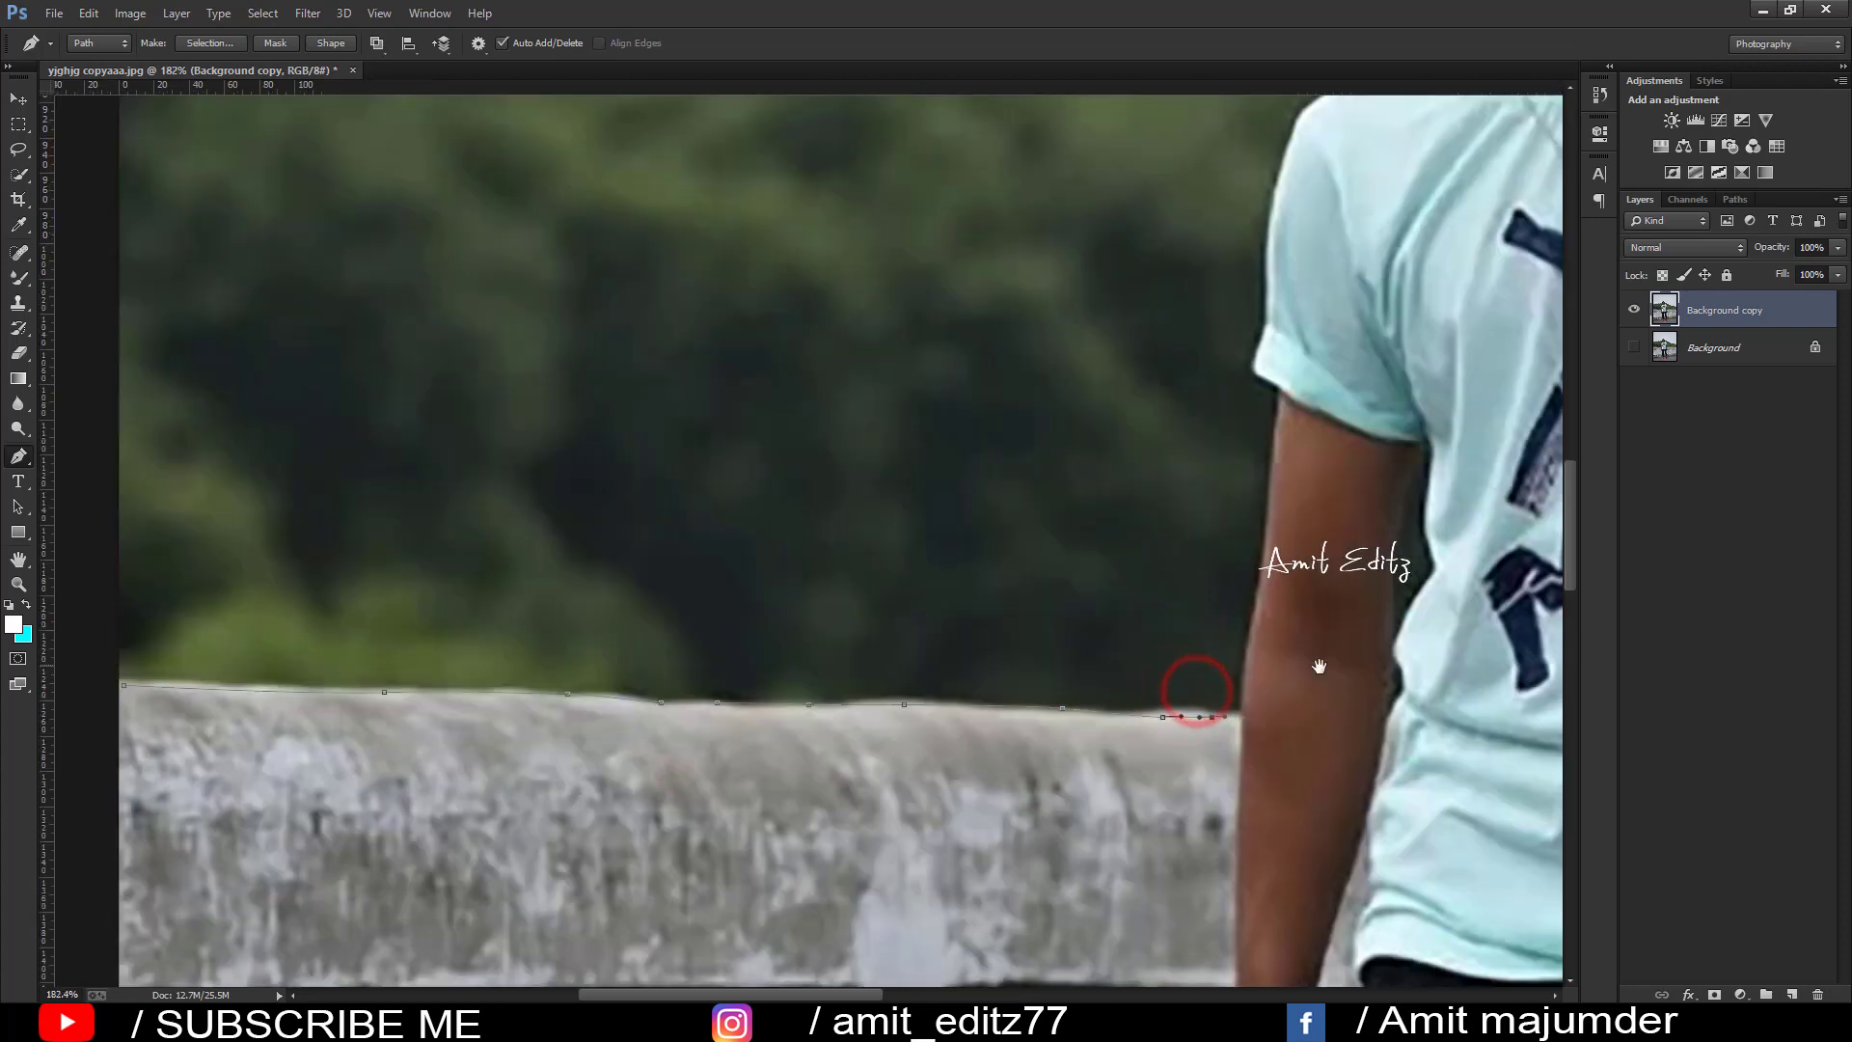
# - Zoom in on the torso and continue the path up the sleeve and shoulder to the collar
pyautogui.scroll(2, 1315, 662)
pyautogui.moveTo(1315, 662); pyautogui.dragTo(783, 701)
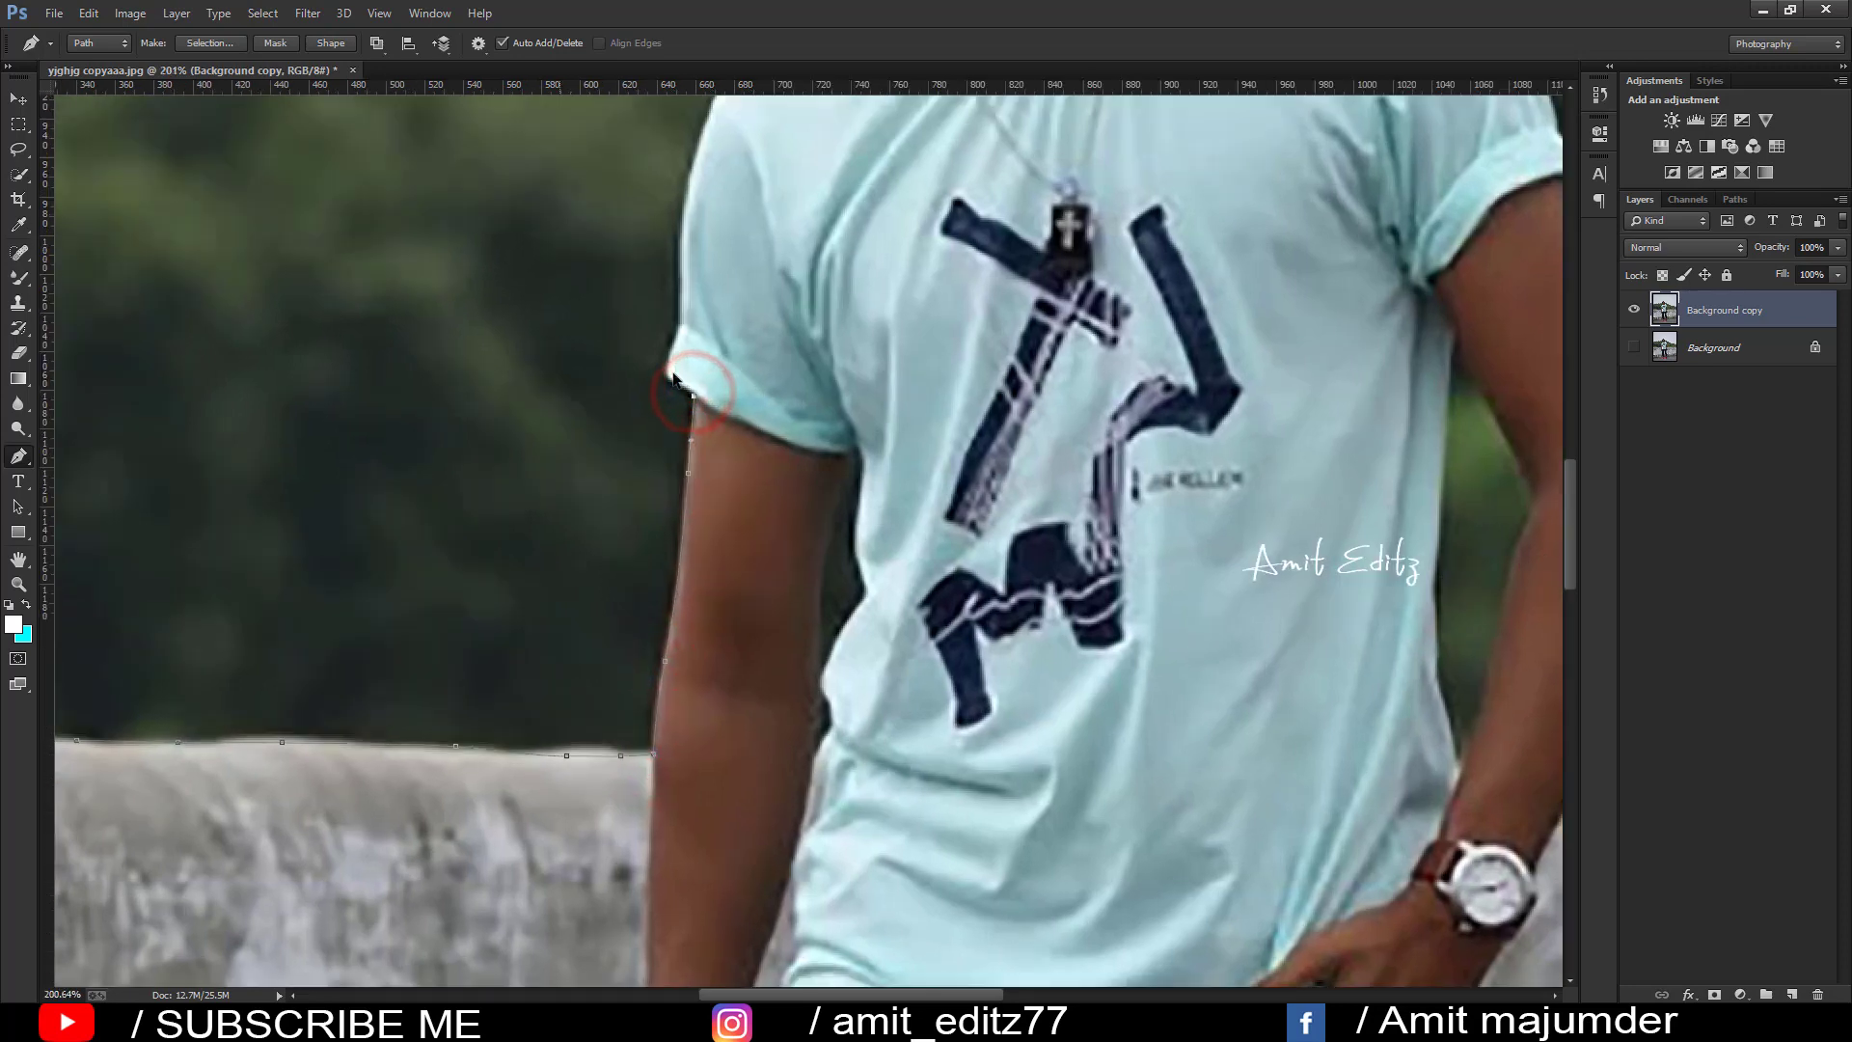
pyautogui.scroll(1, 689, 367)
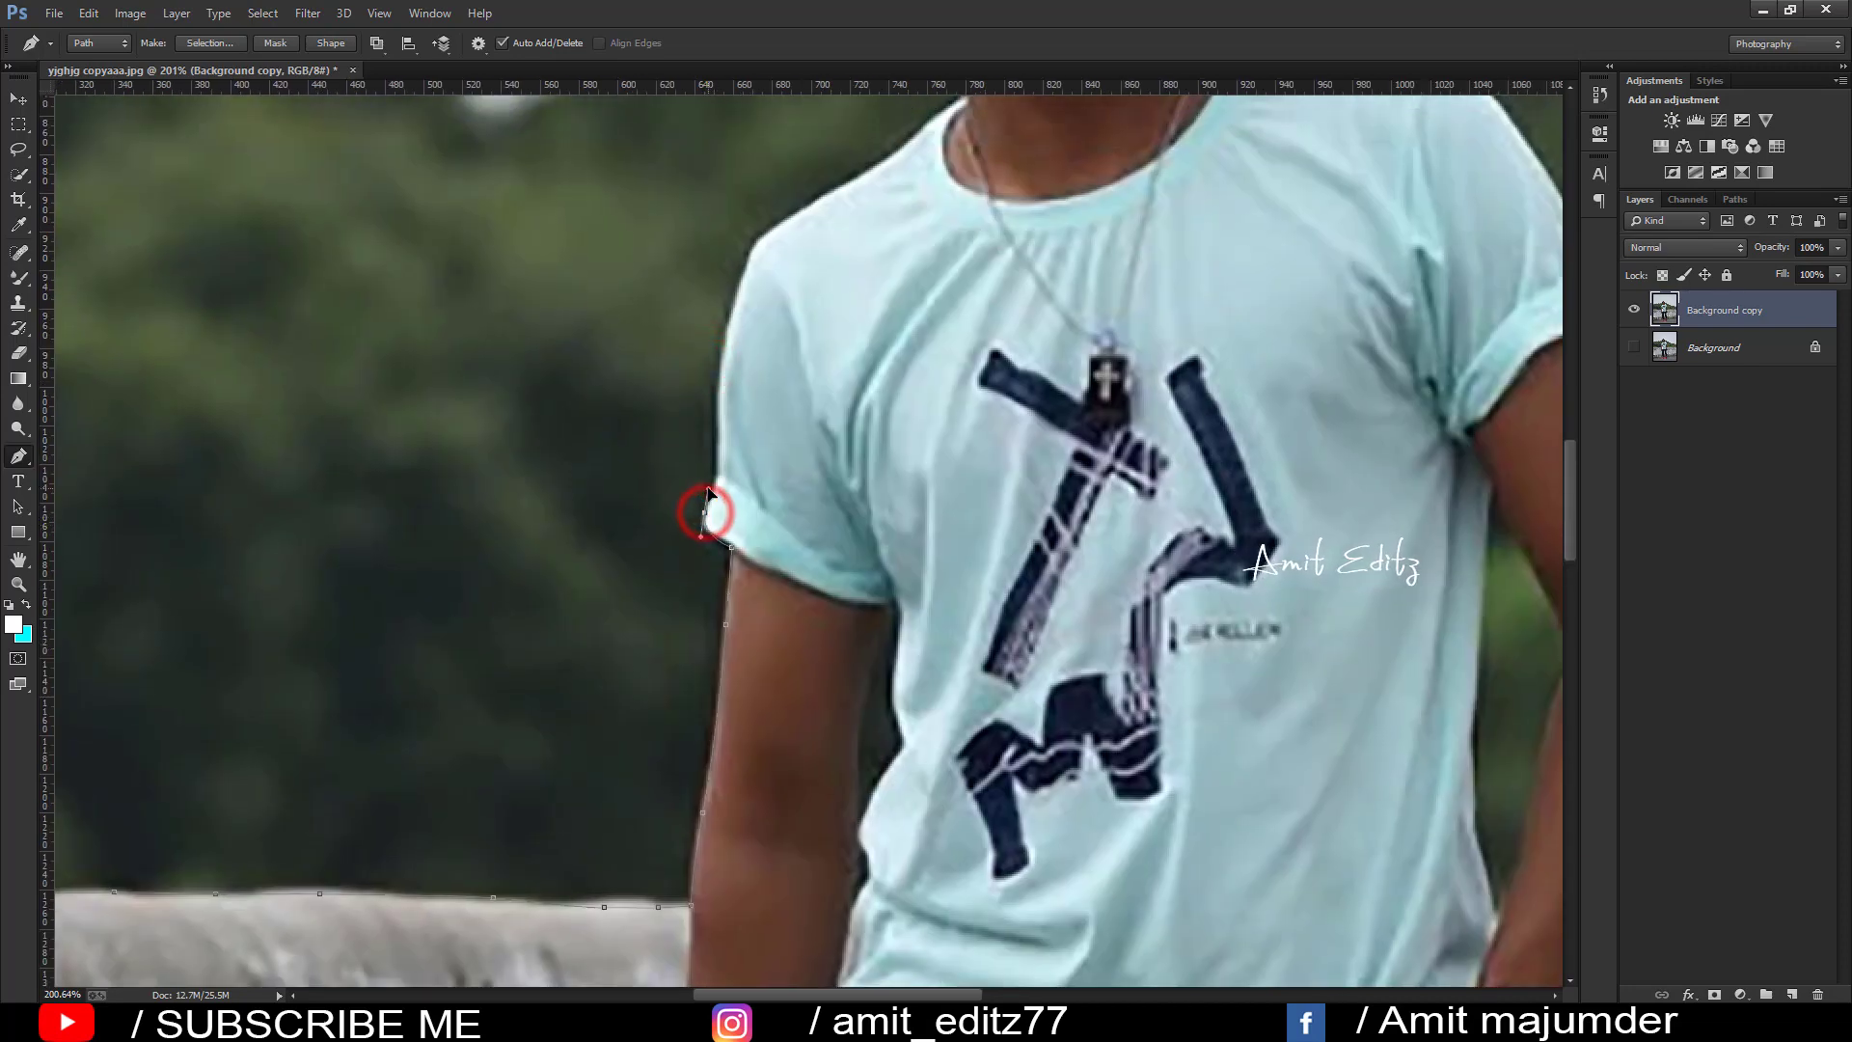
pyautogui.click(711, 530)
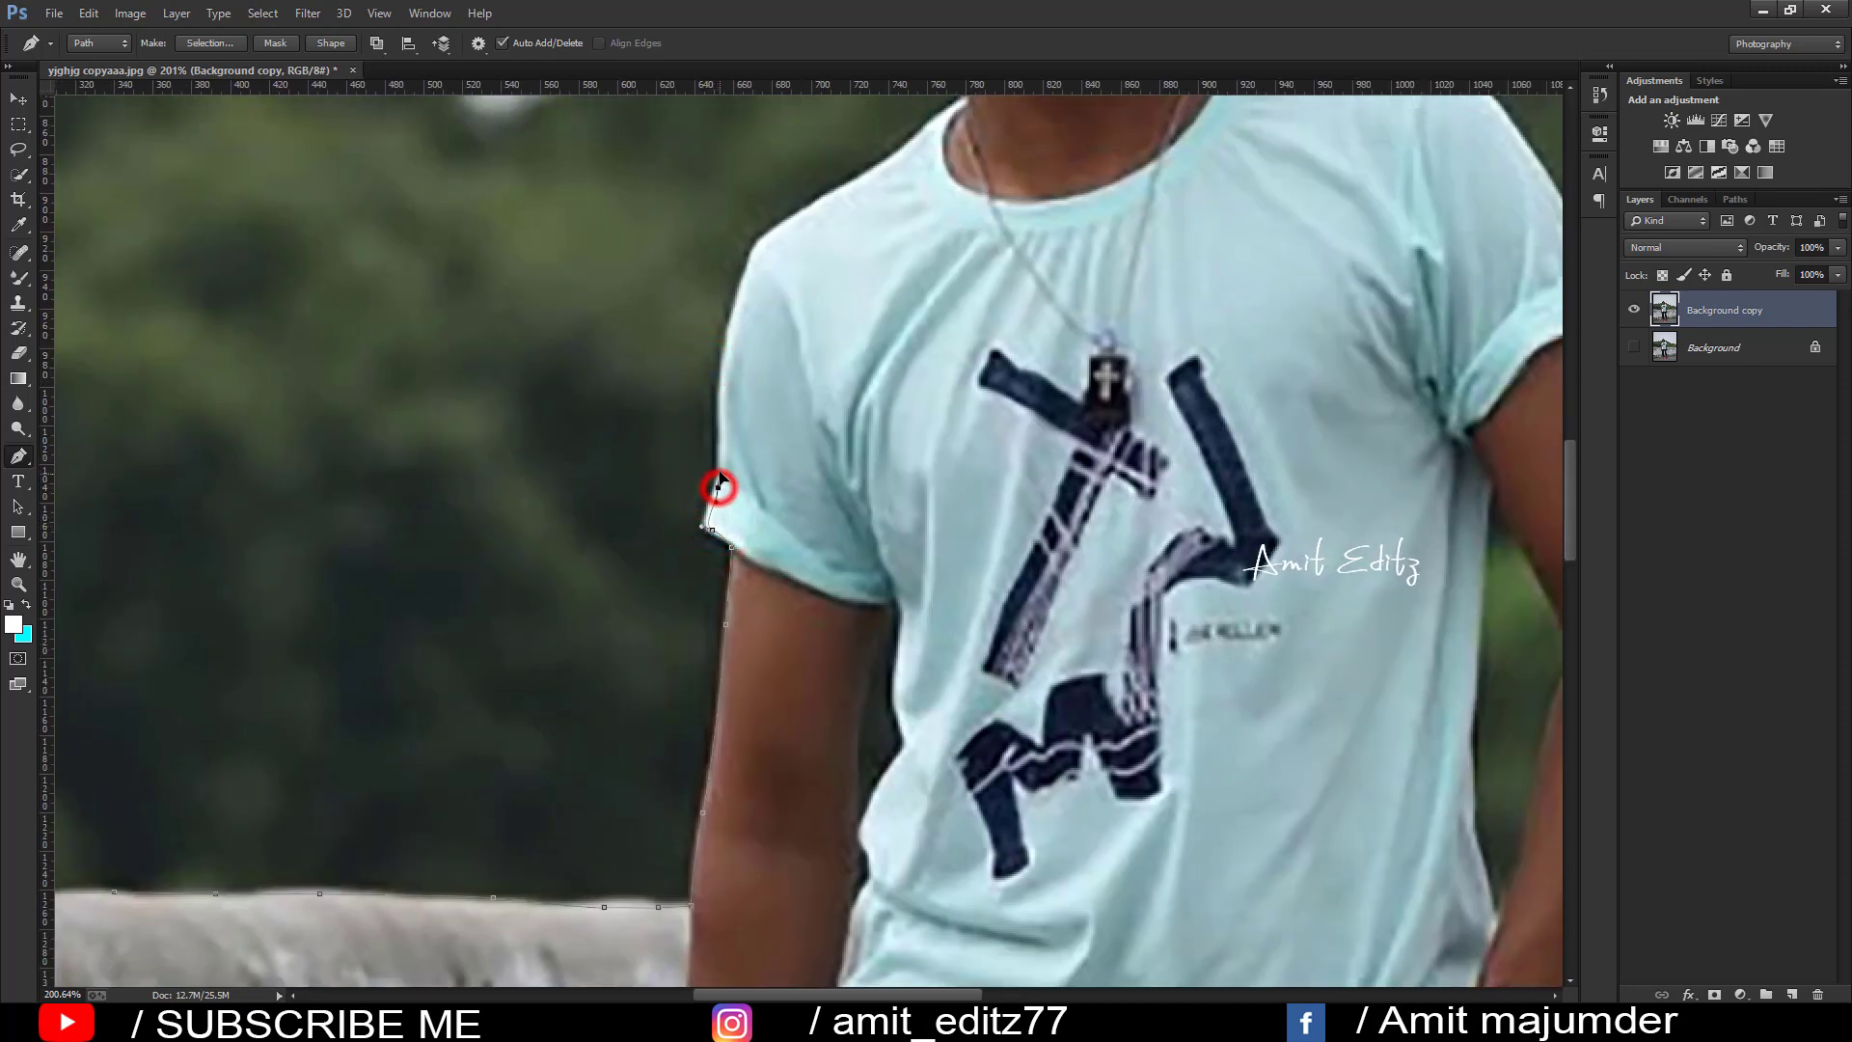
pyautogui.click(717, 487)
pyautogui.click(836, 191)
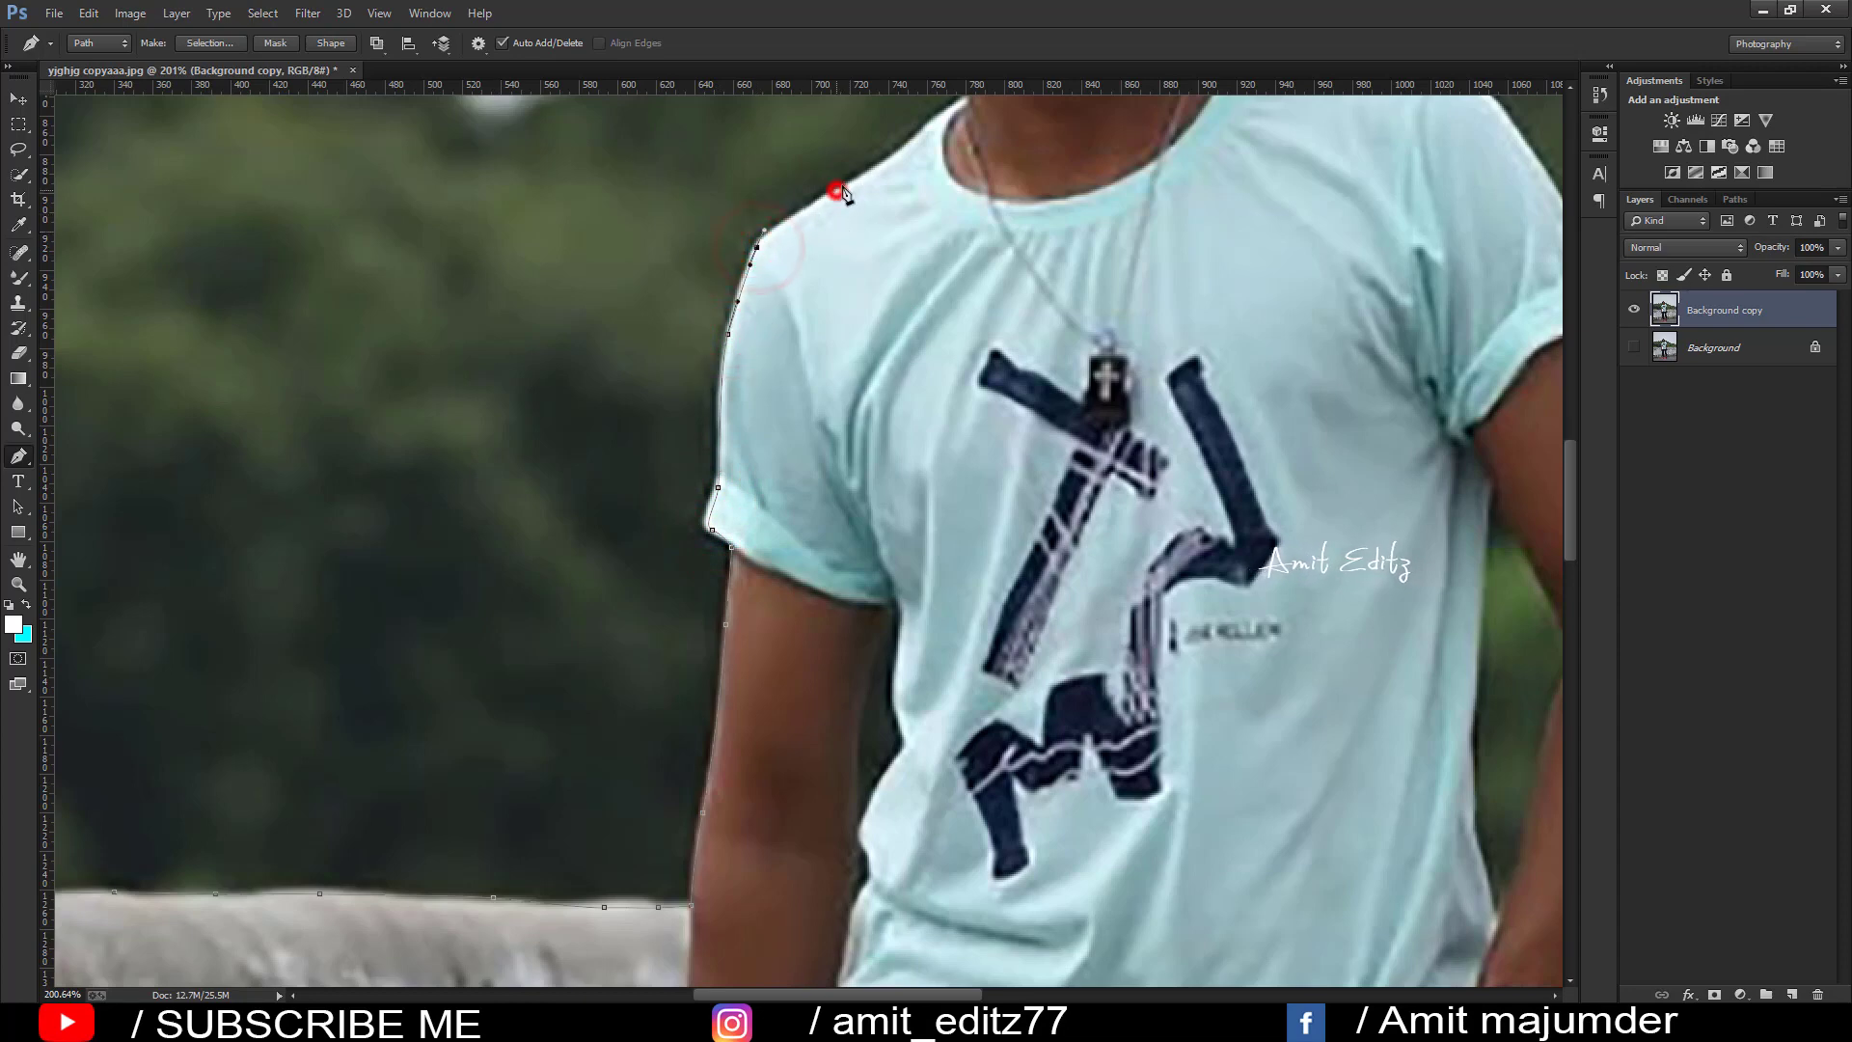
pyautogui.click(921, 134)
# - Trace the path up the hair edge, across the top and down its right side
pyautogui.moveTo(904, 185); pyautogui.dragTo(739, 382)
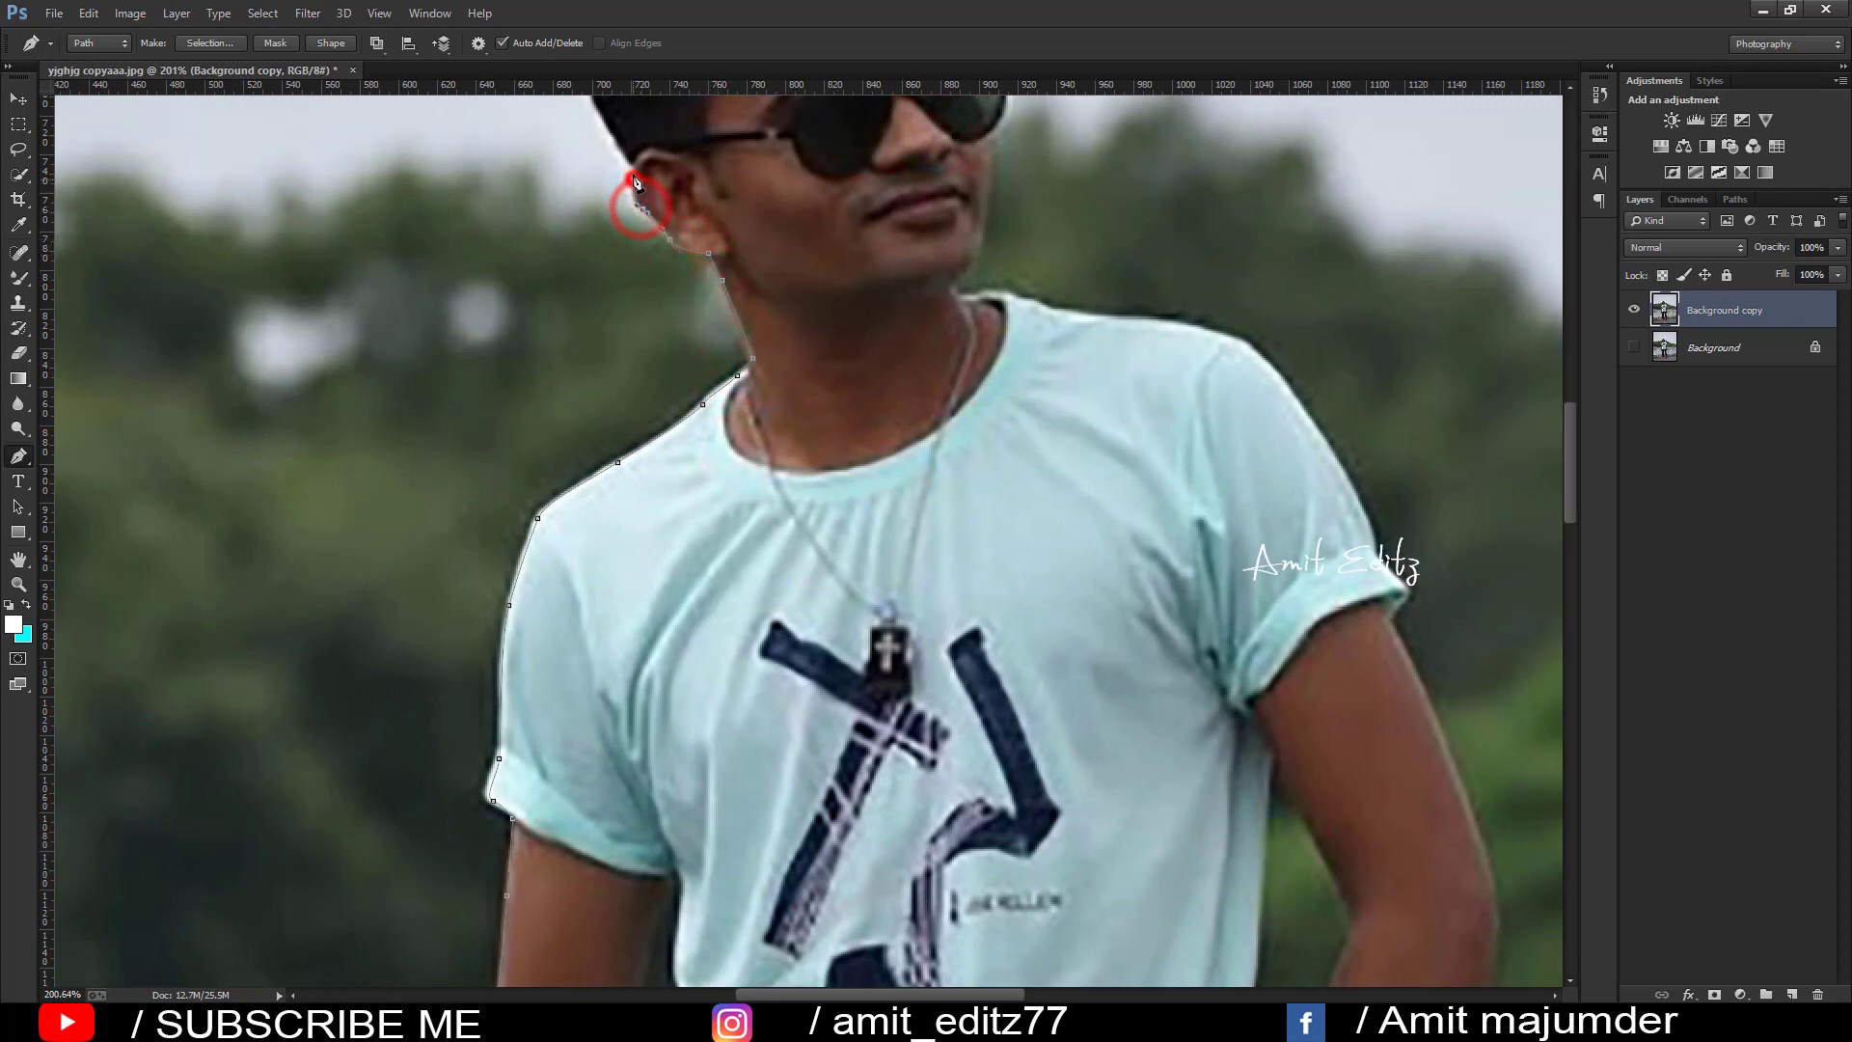
pyautogui.moveTo(631, 173); pyautogui.dragTo(636, 518)
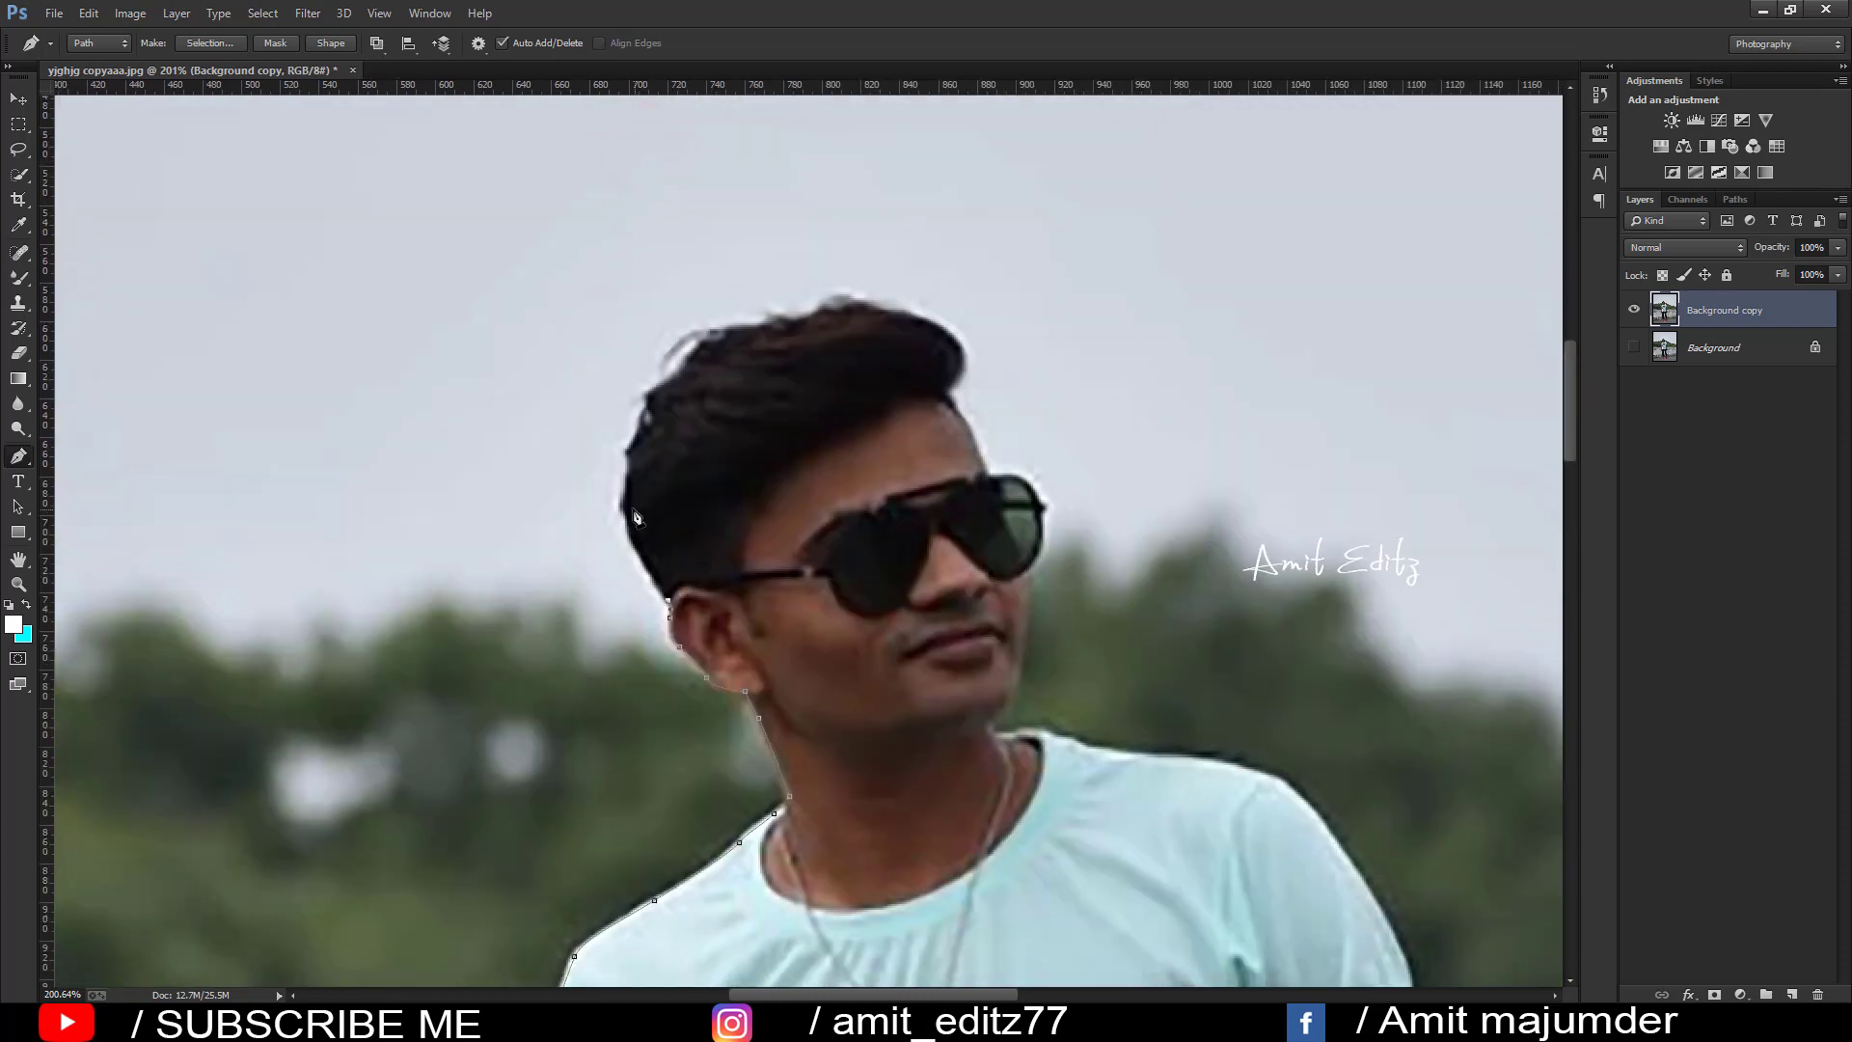
pyautogui.click(630, 455)
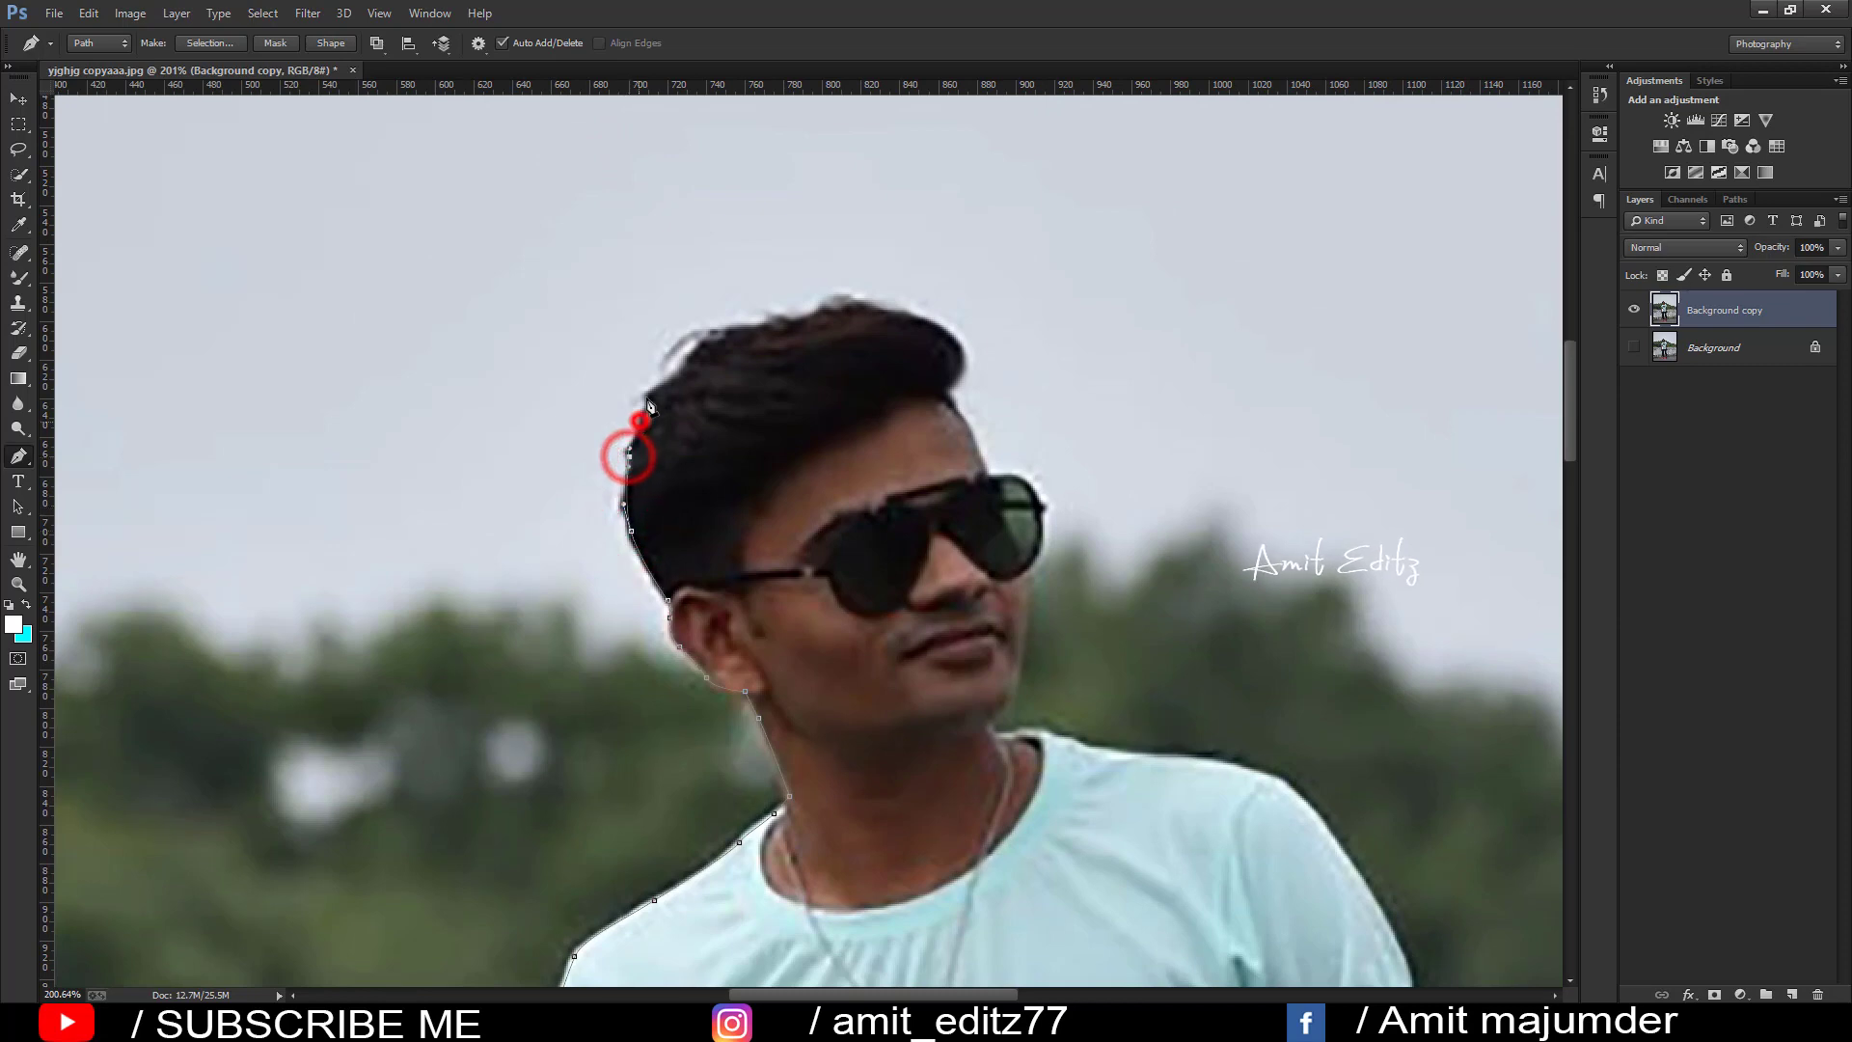
pyautogui.click(654, 385)
pyautogui.click(714, 335)
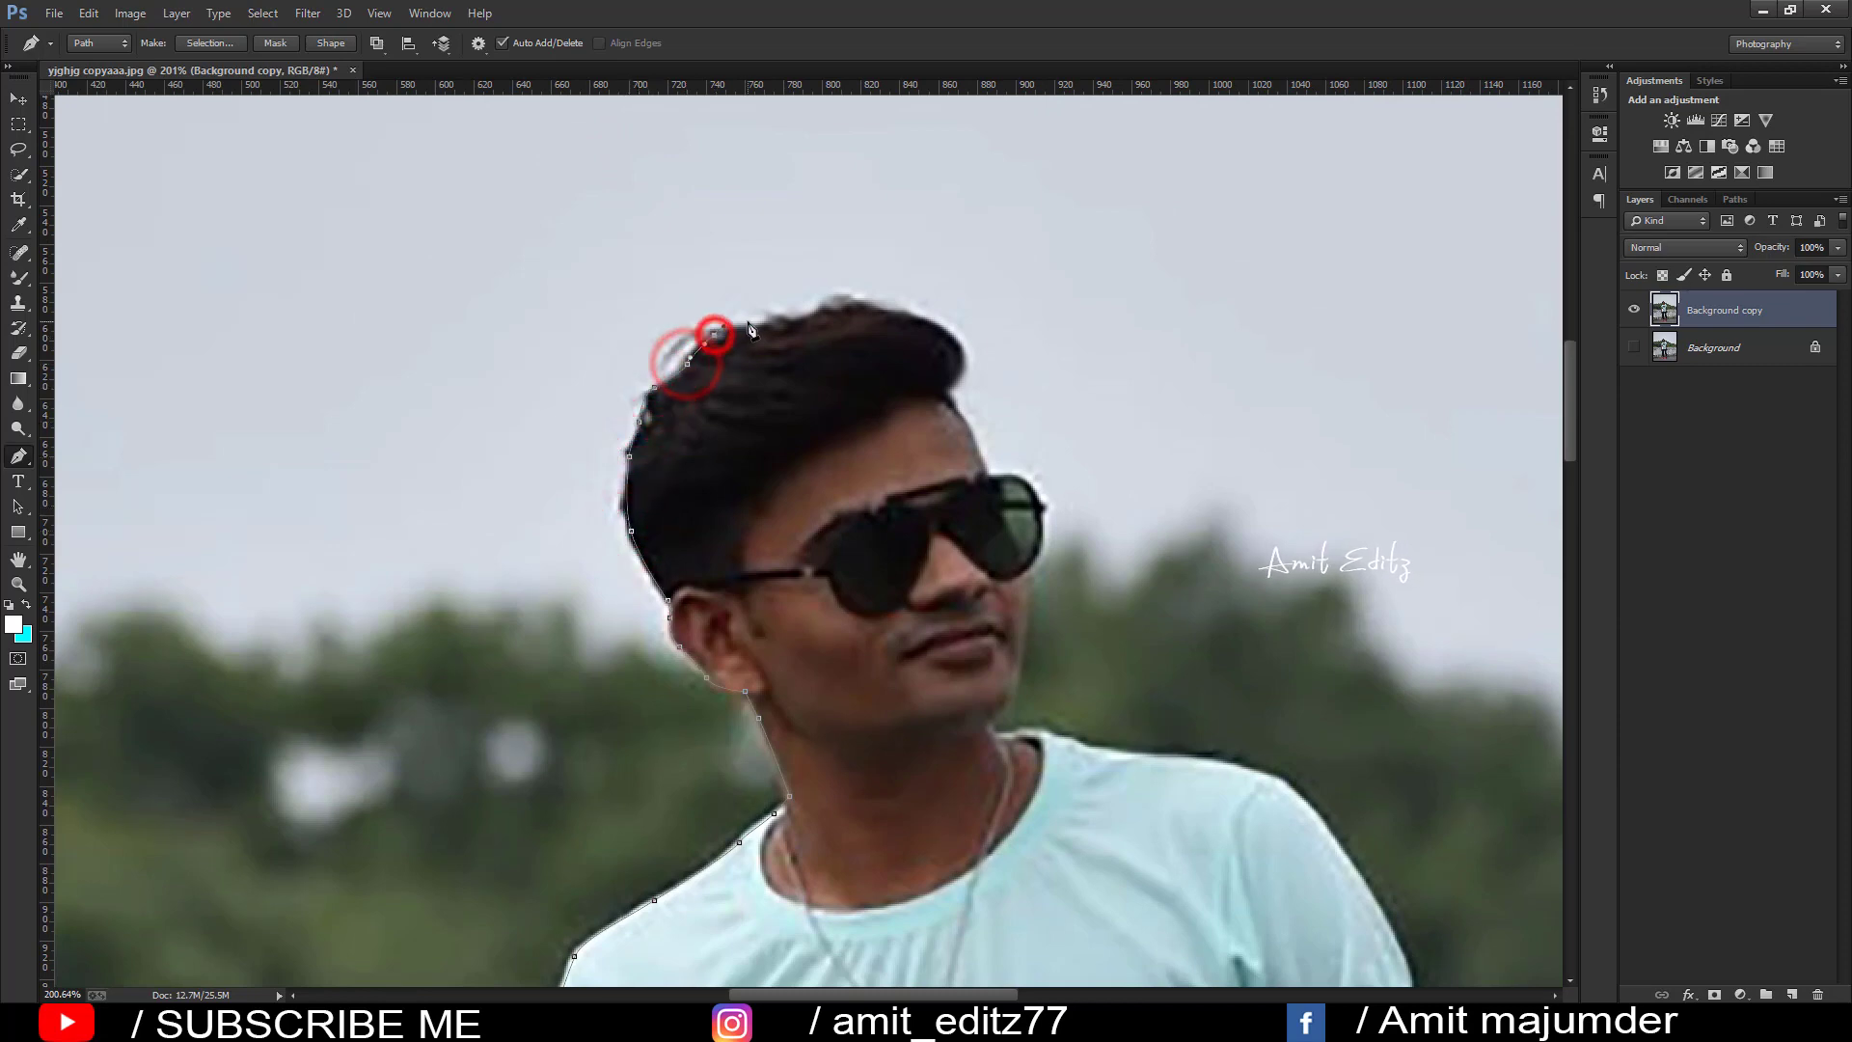
pyautogui.click(802, 311)
pyautogui.click(908, 314)
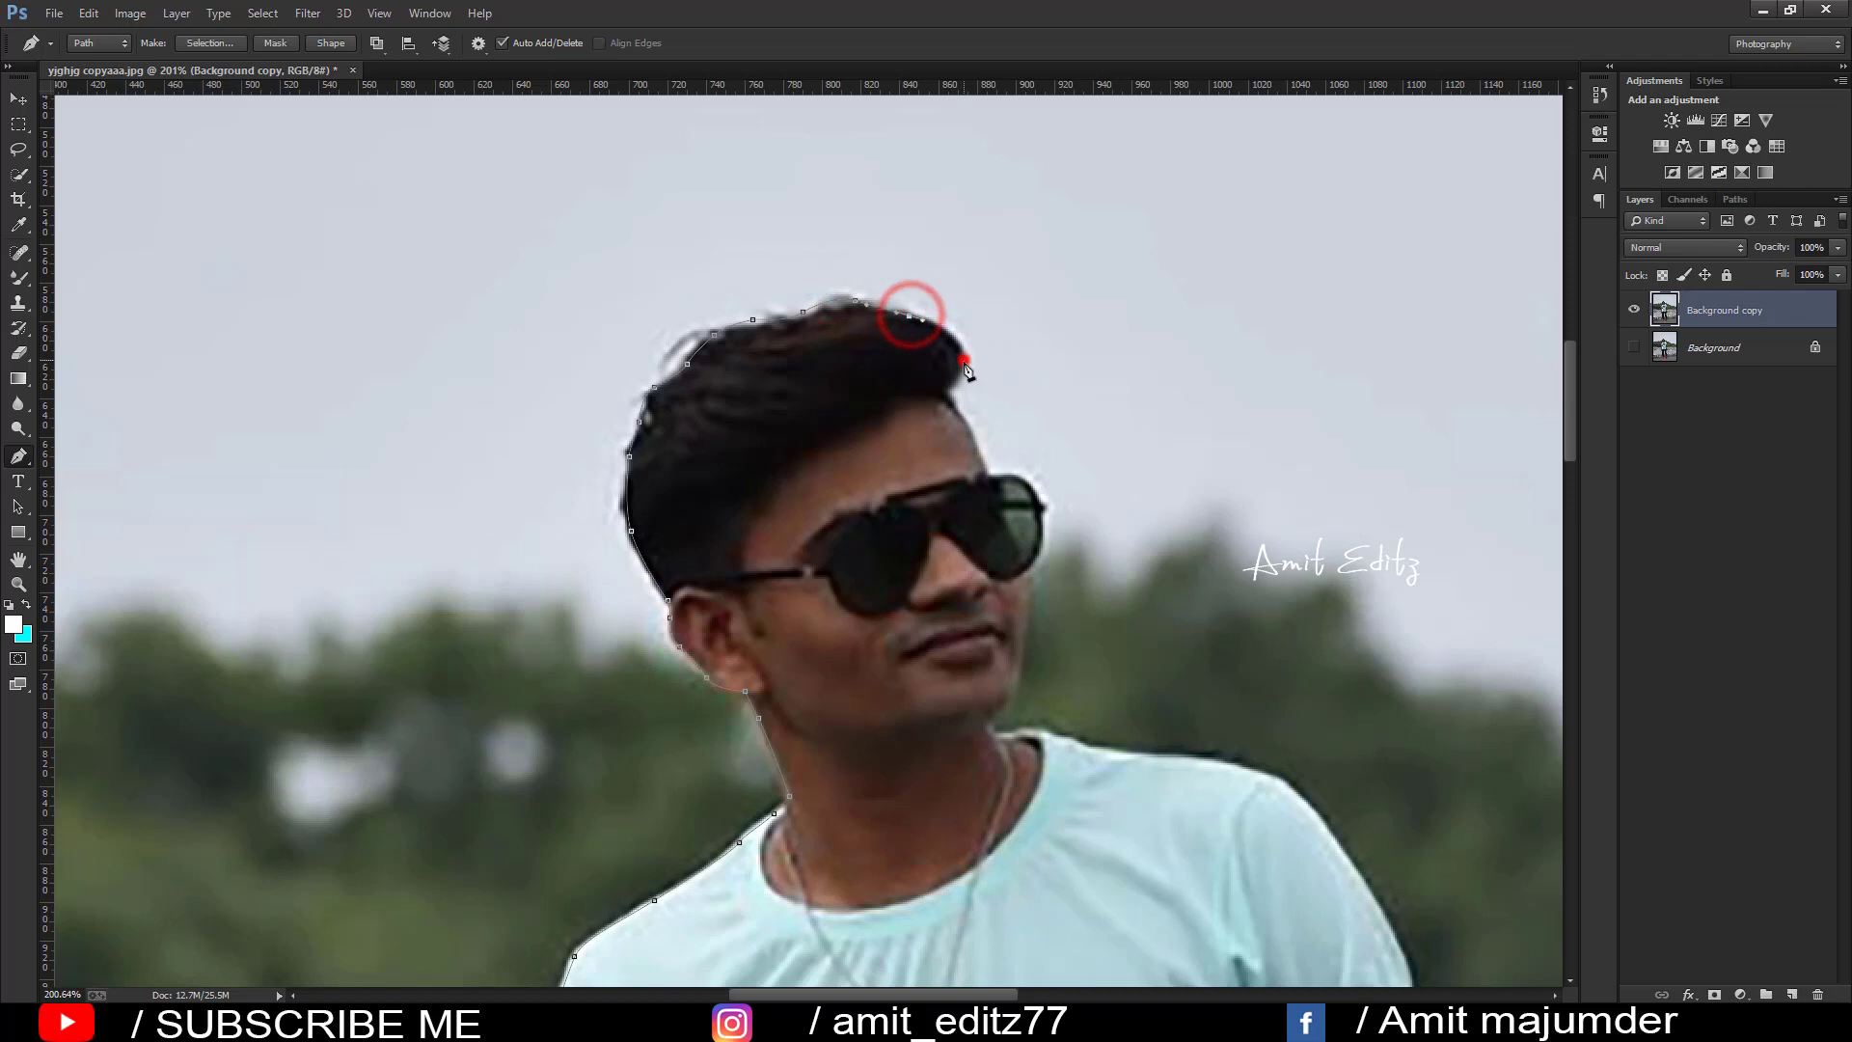
pyautogui.click(962, 358)
pyautogui.click(947, 396)
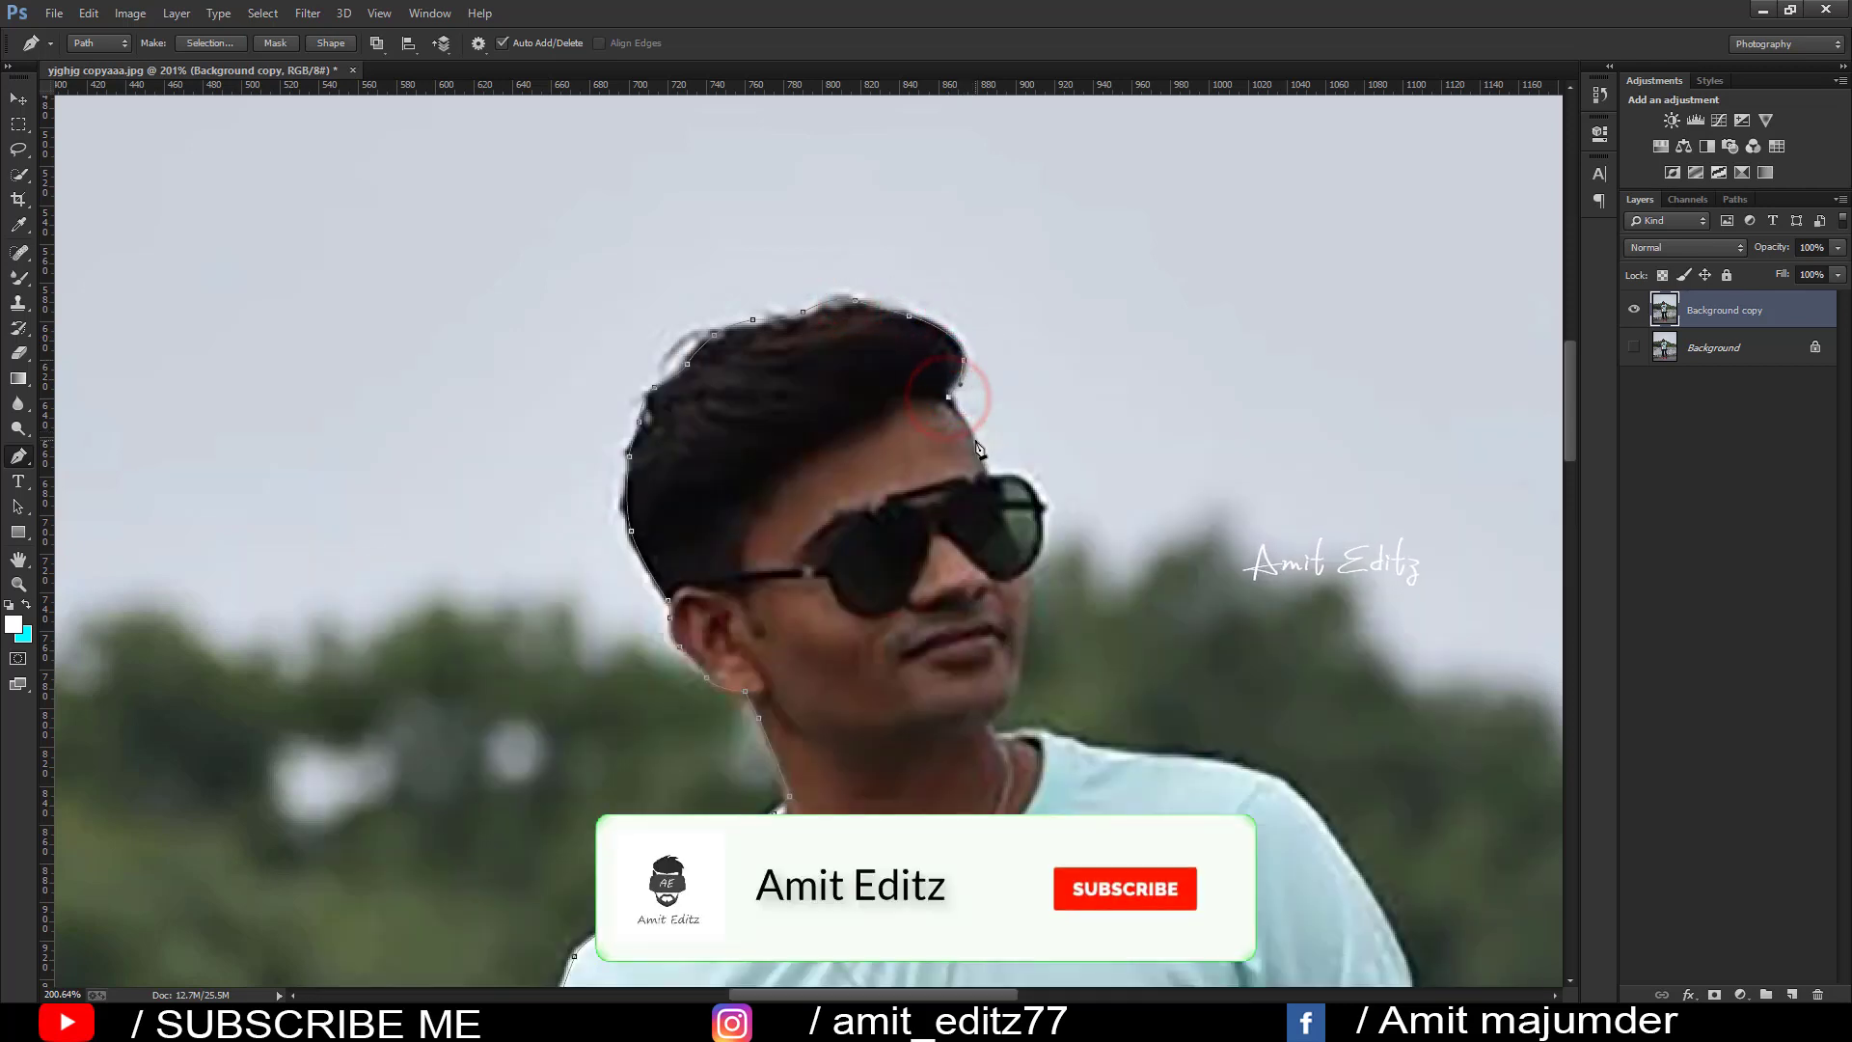
# - Continue the path down the right side of the face past the sunglasses' tip
pyautogui.click(976, 438)
pyautogui.click(992, 473)
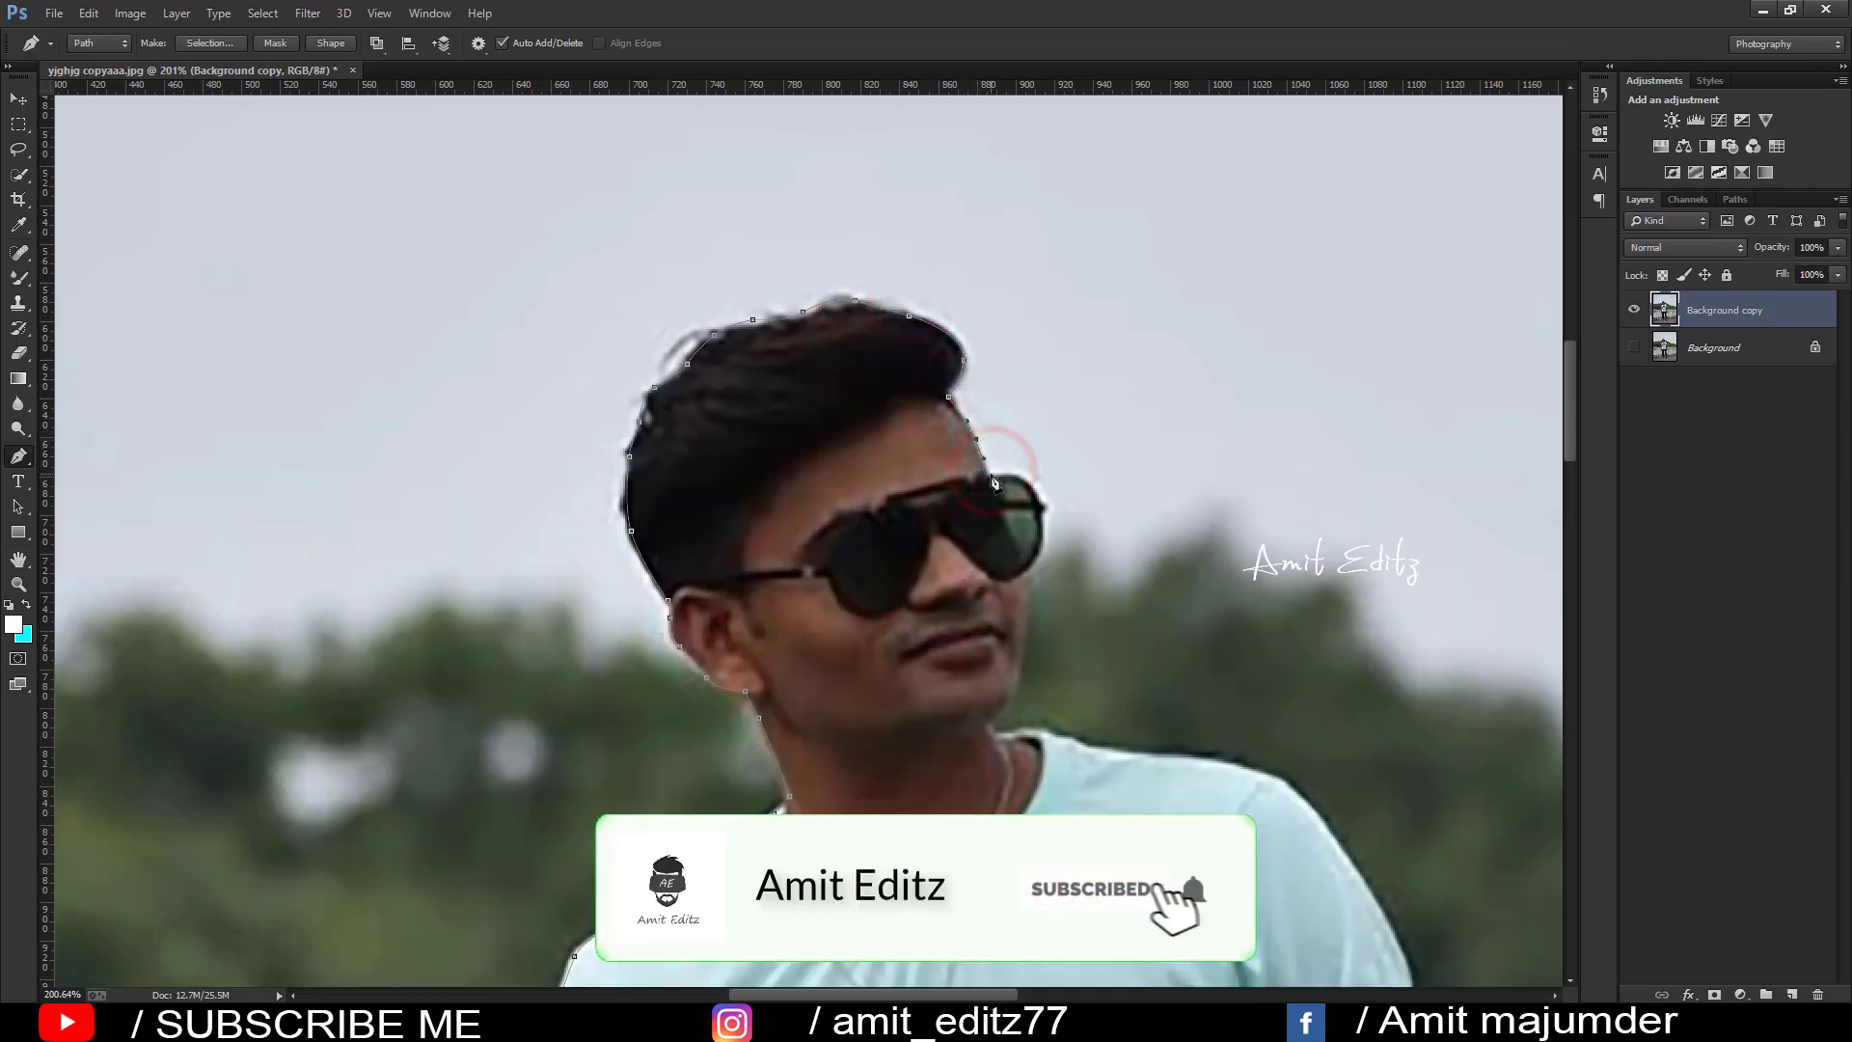
pyautogui.click(1024, 479)
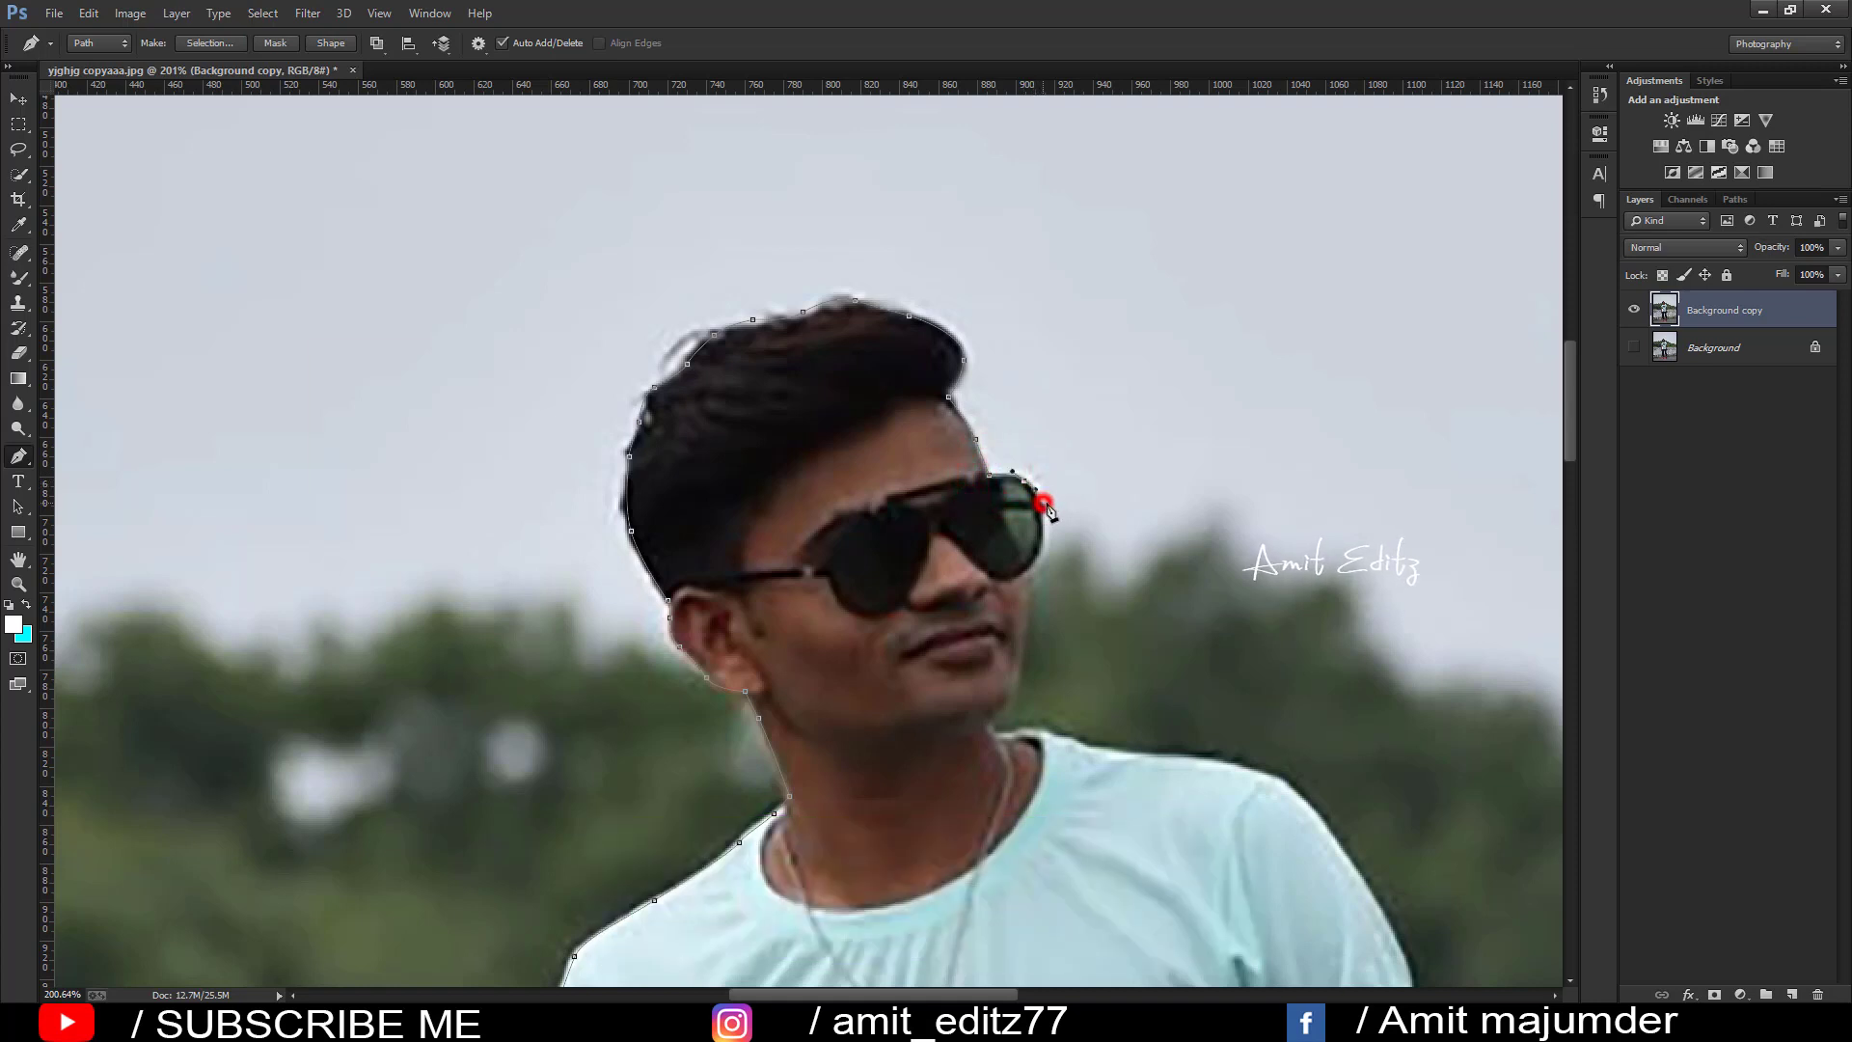
pyautogui.click(1042, 511)
pyautogui.click(1036, 556)
# - Curve the path down the right shoulder and arm to the wall edge, removing a stray point
pyautogui.moveTo(1134, 766); pyautogui.dragTo(626, 437)
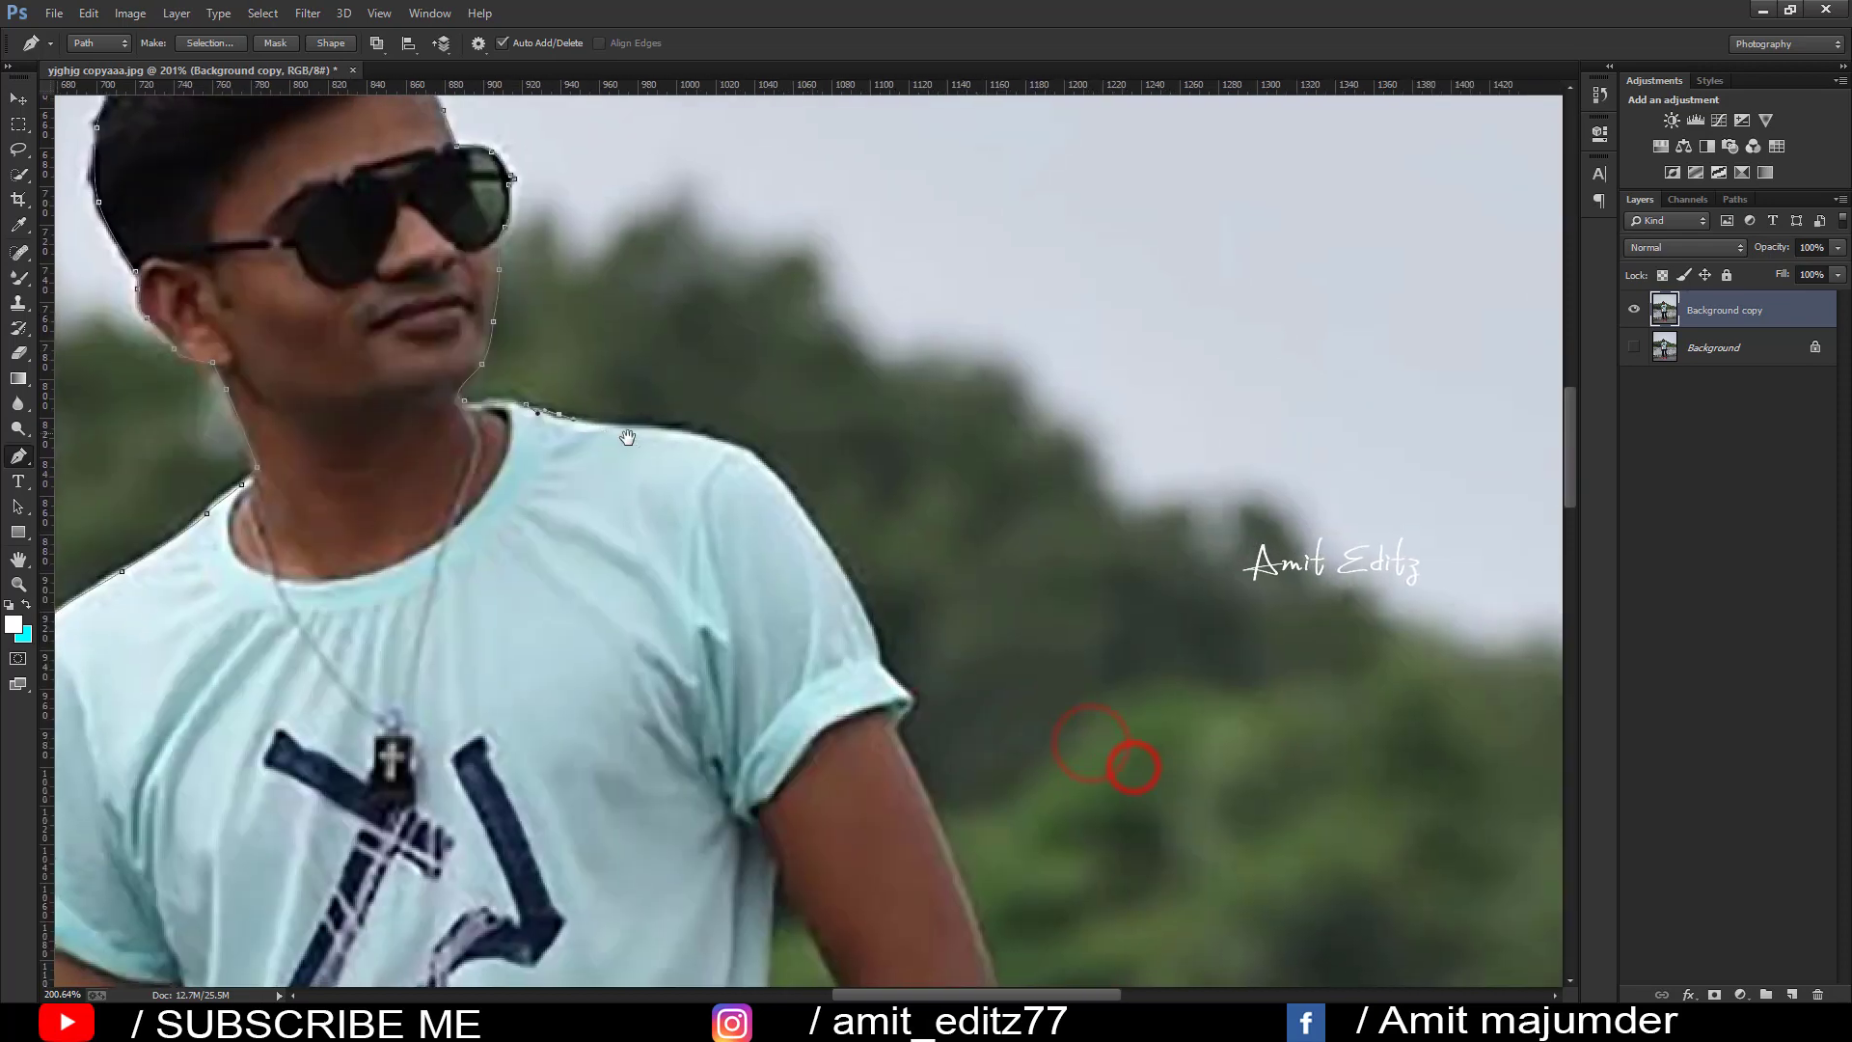
pyautogui.click(770, 471)
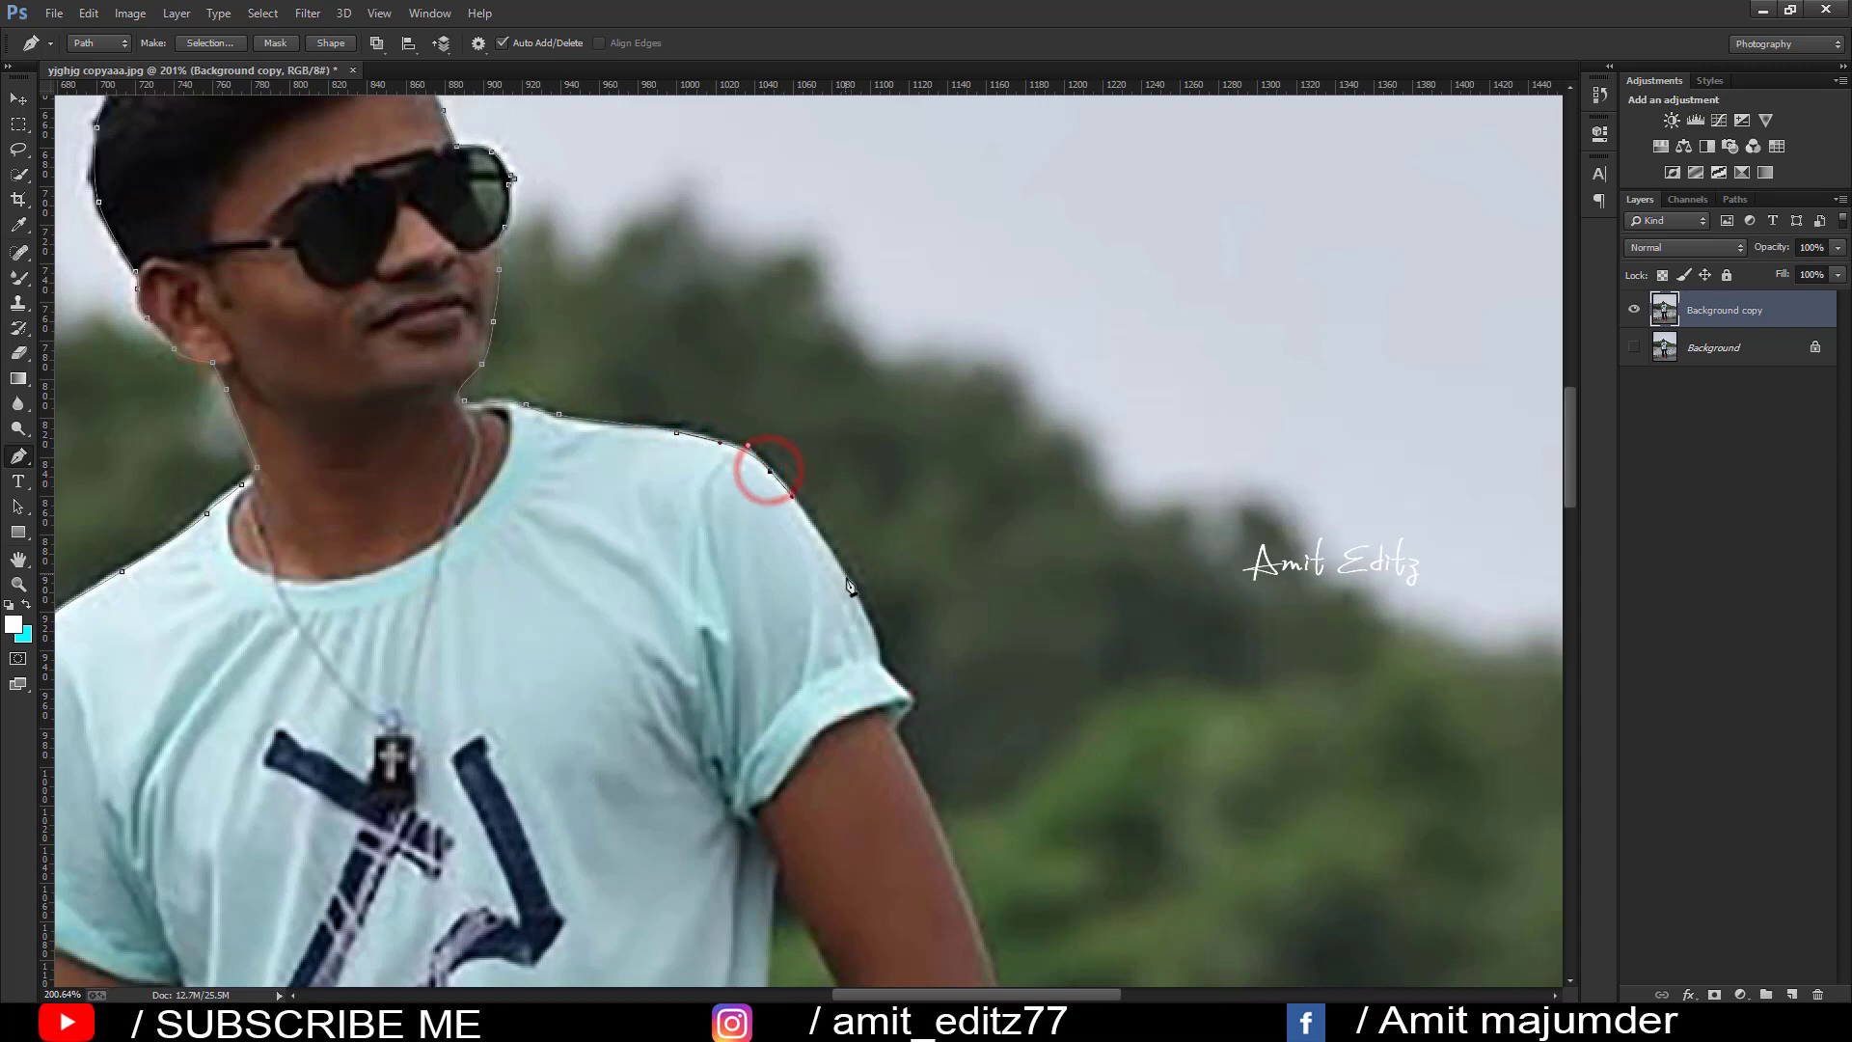
pyautogui.moveTo(850, 586)
pyautogui.mouseDown()
pyautogui.moveTo(903, 716)
pyautogui.moveTo(756, 553)
pyautogui.mouseUp()
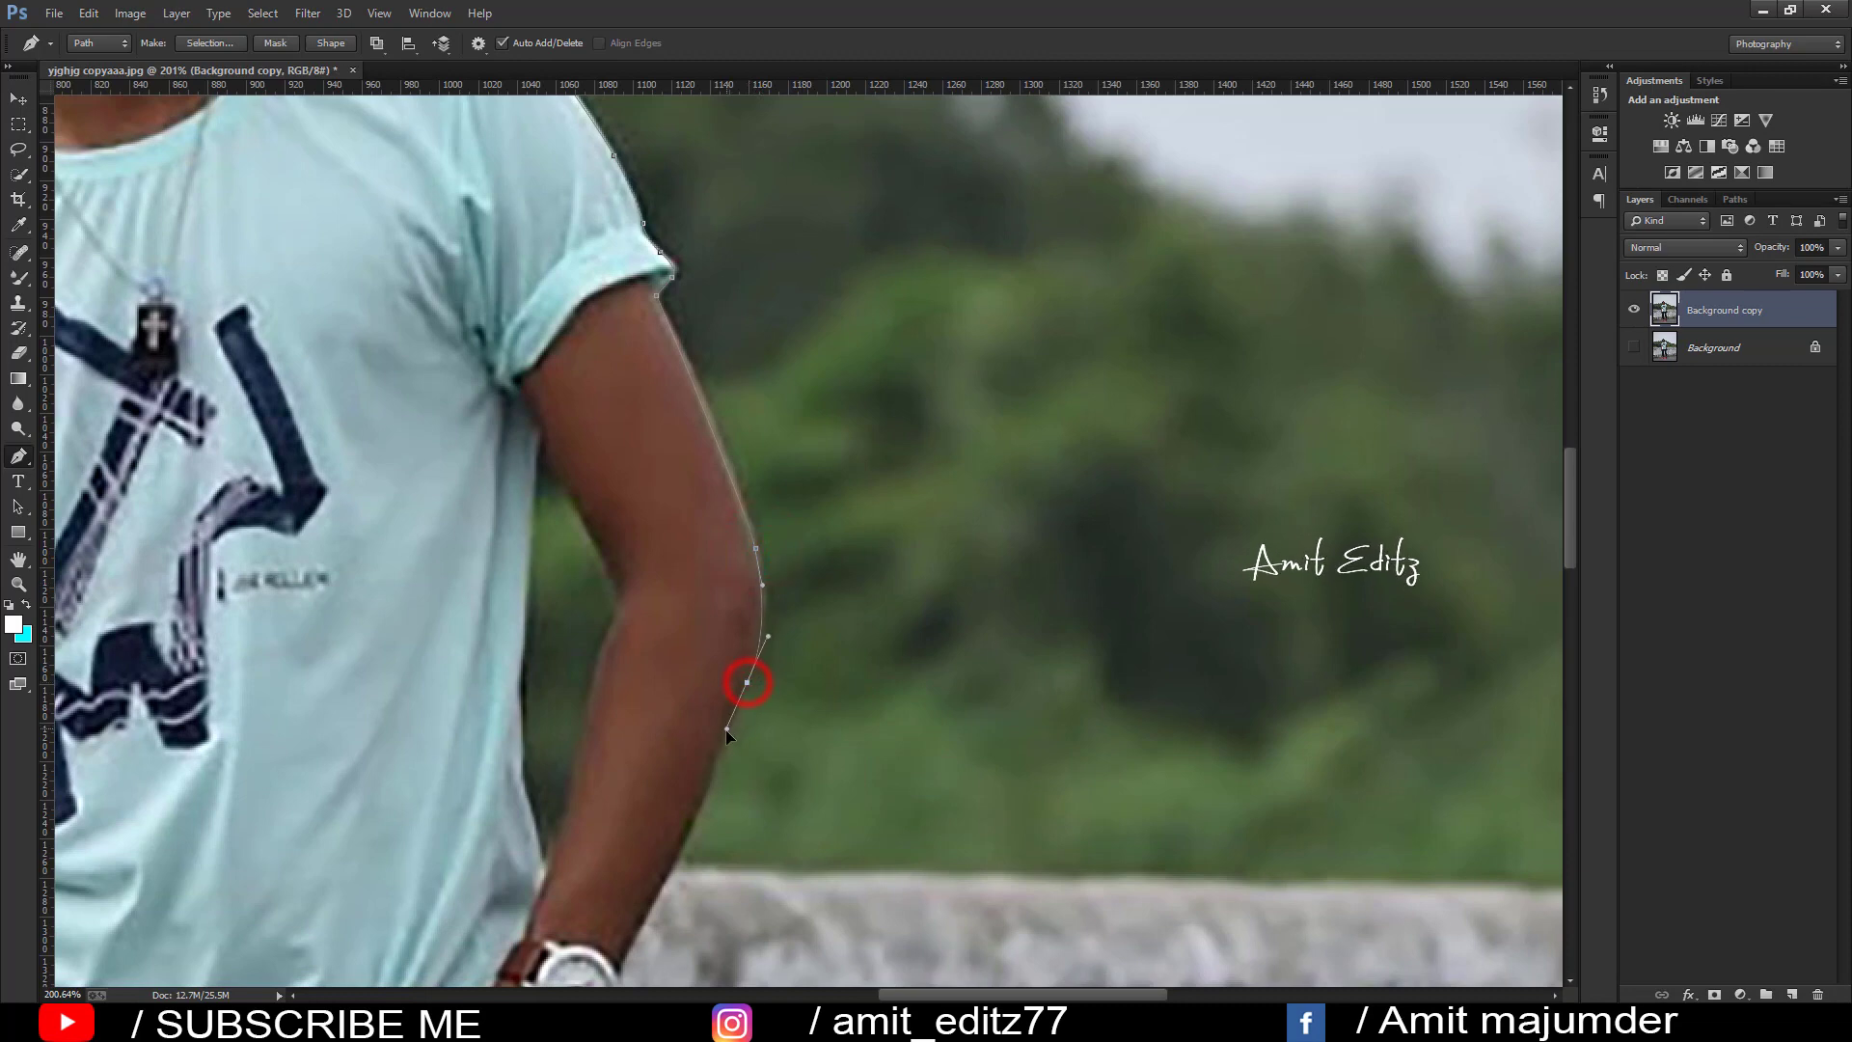
pyautogui.moveTo(714, 776); pyautogui.dragTo(711, 525)
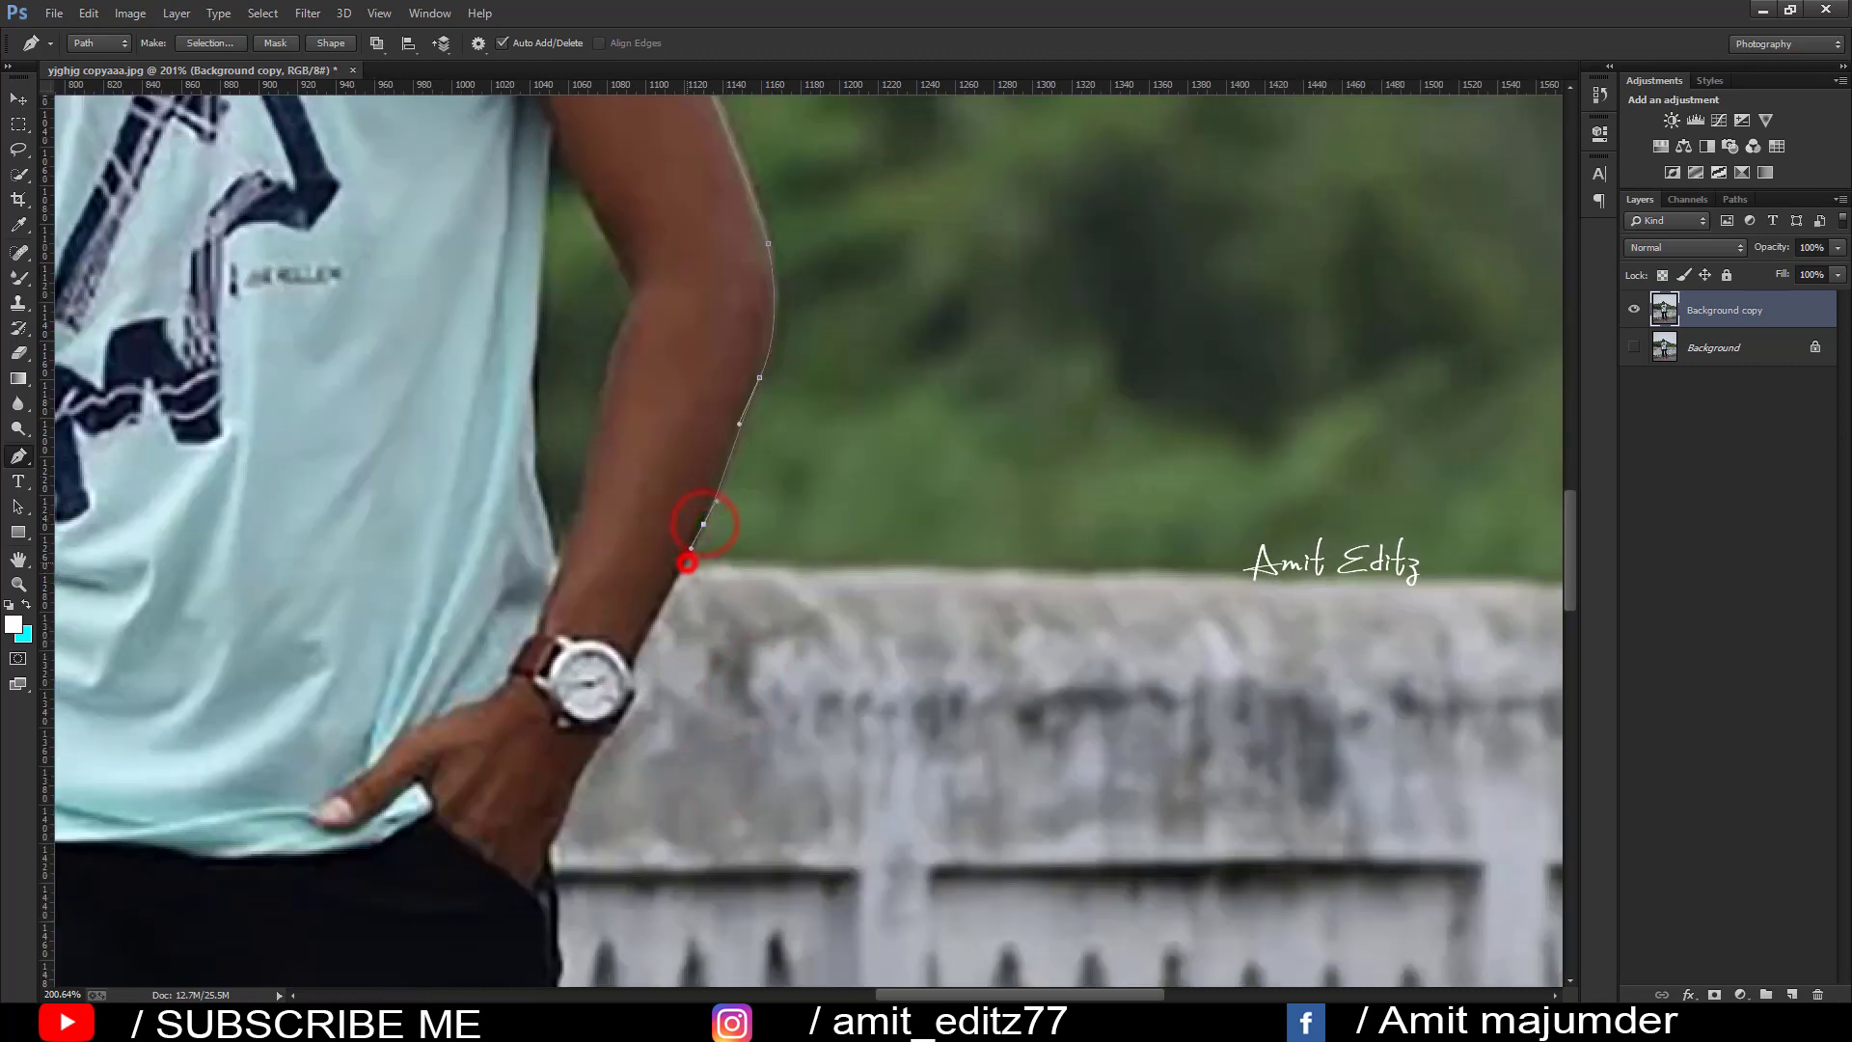
pyautogui.moveTo(929, 566); pyautogui.dragTo(1013, 566)
pyautogui.click(747, 566)
# - Add straight and curved anchor points along the wall top
pyautogui.click(851, 571)
pyautogui.click(1010, 571)
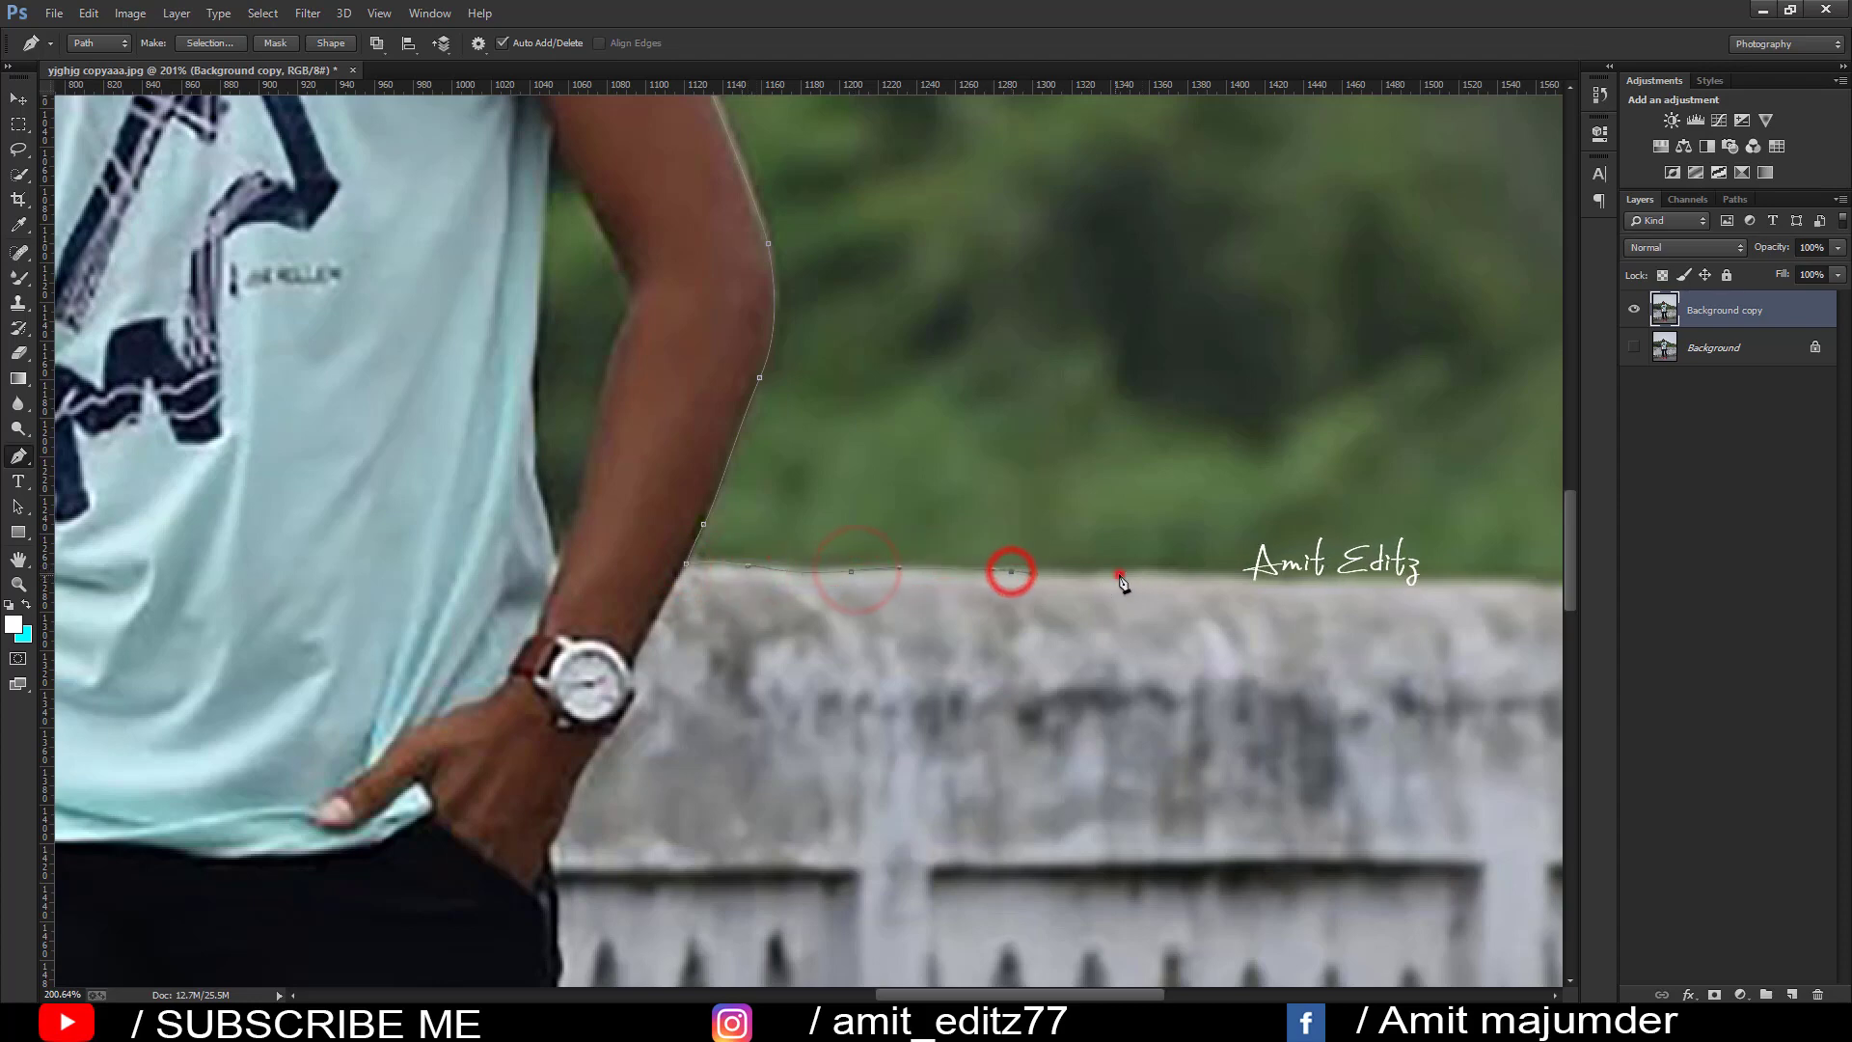
pyautogui.click(1116, 575)
pyautogui.moveTo(1195, 573); pyautogui.dragTo(1239, 578)
pyautogui.click(1304, 581)
pyautogui.moveTo(1438, 593); pyautogui.dragTo(916, 573)
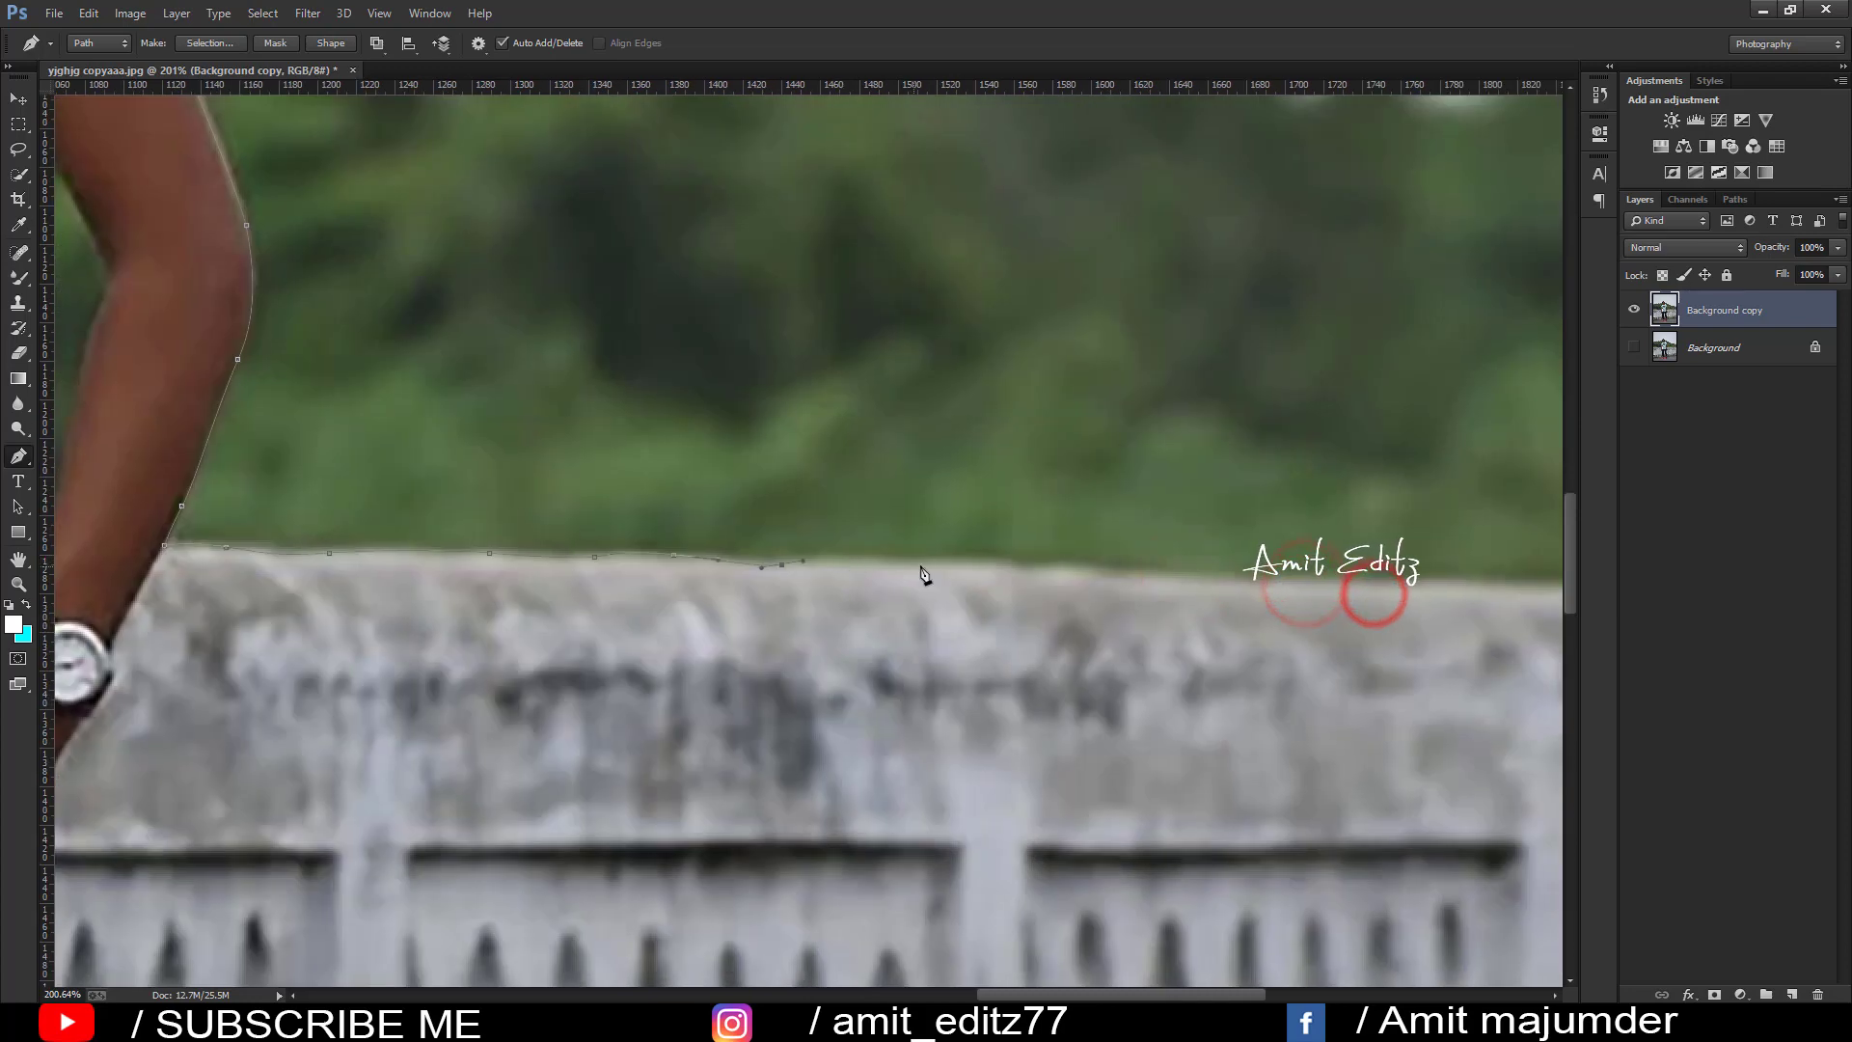
pyautogui.click(928, 566)
pyautogui.moveTo(1091, 570); pyautogui.dragTo(1124, 573)
pyautogui.click(1236, 577)
# - Carry the path past the photo's right edge and back along the bottom below the canvas
pyautogui.moveTo(1349, 599)
pyautogui.mouseDown()
pyautogui.moveTo(703, 484)
pyautogui.moveTo(798, 465)
pyautogui.mouseUp()
pyautogui.click(889, 470)
pyautogui.click(1030, 470)
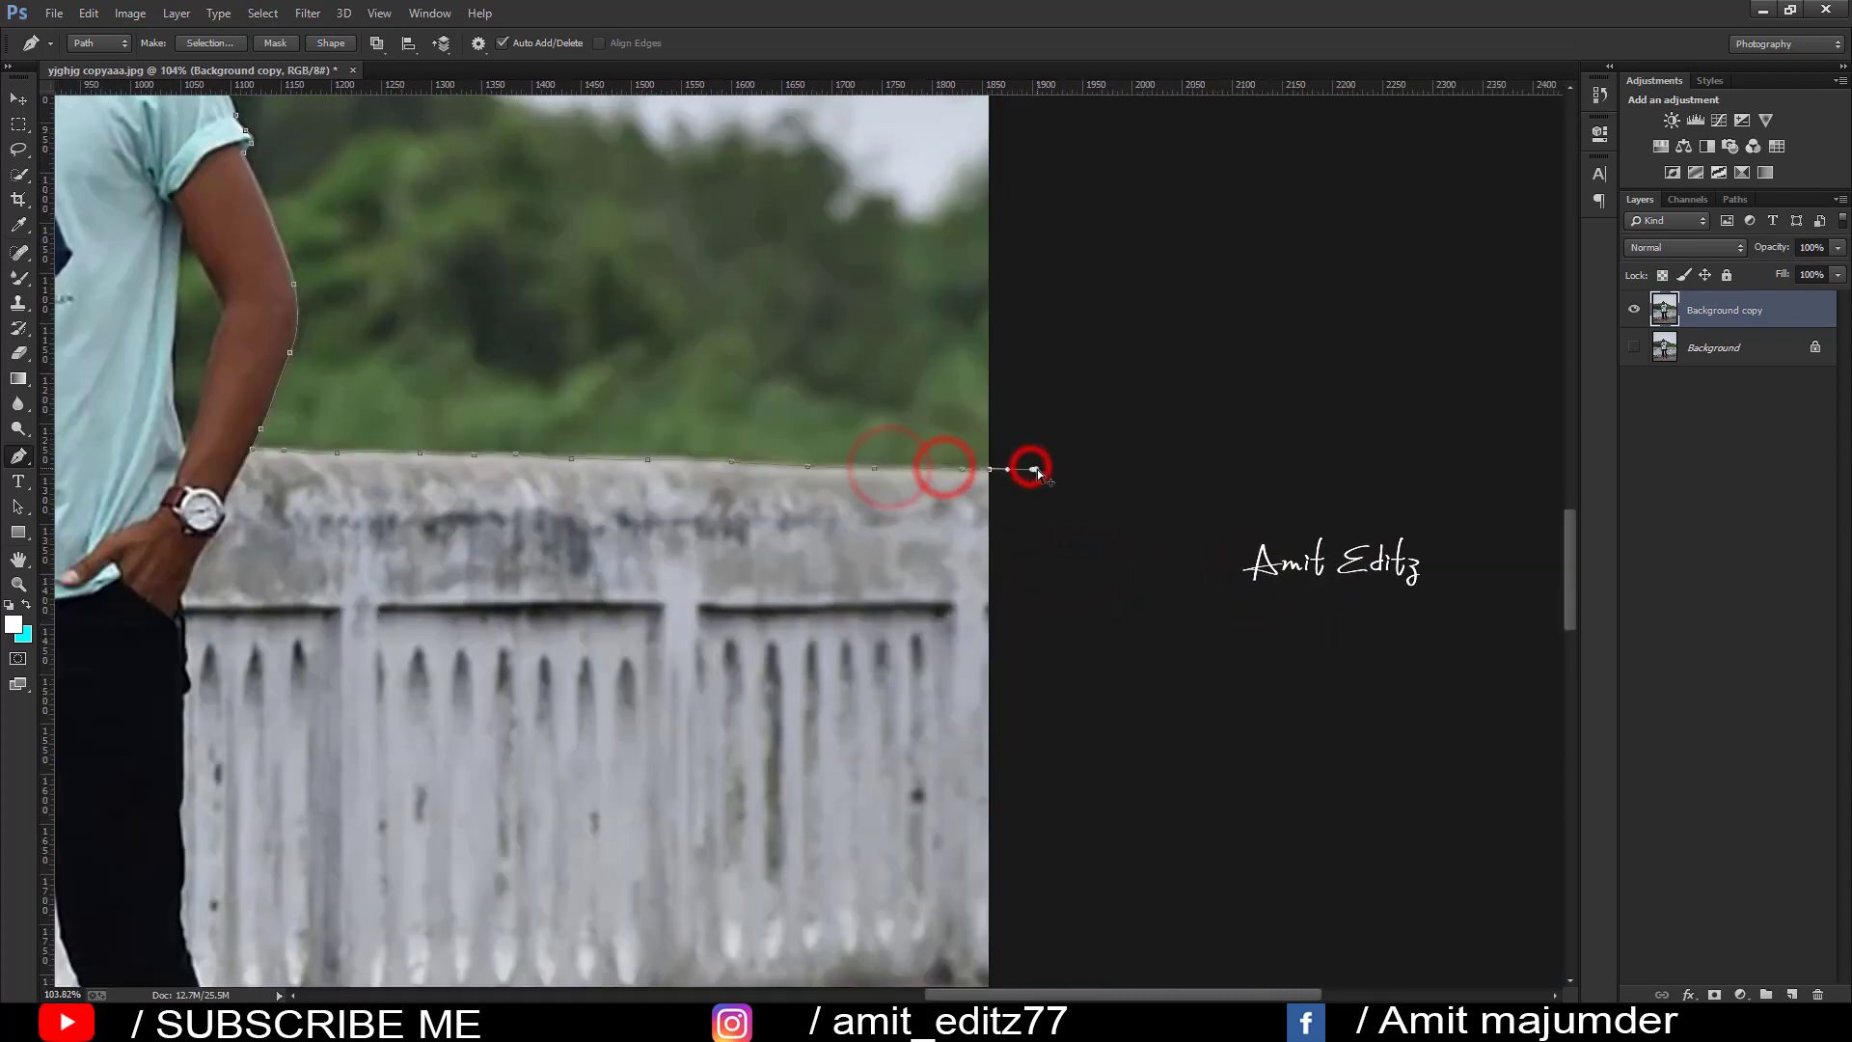
pyautogui.scroll(-5, 1030, 471)
pyautogui.click(976, 846)
pyautogui.click(809, 852)
# - Close the path along the bottom and left side and make it a selection with 0 feather
pyautogui.click(519, 818)
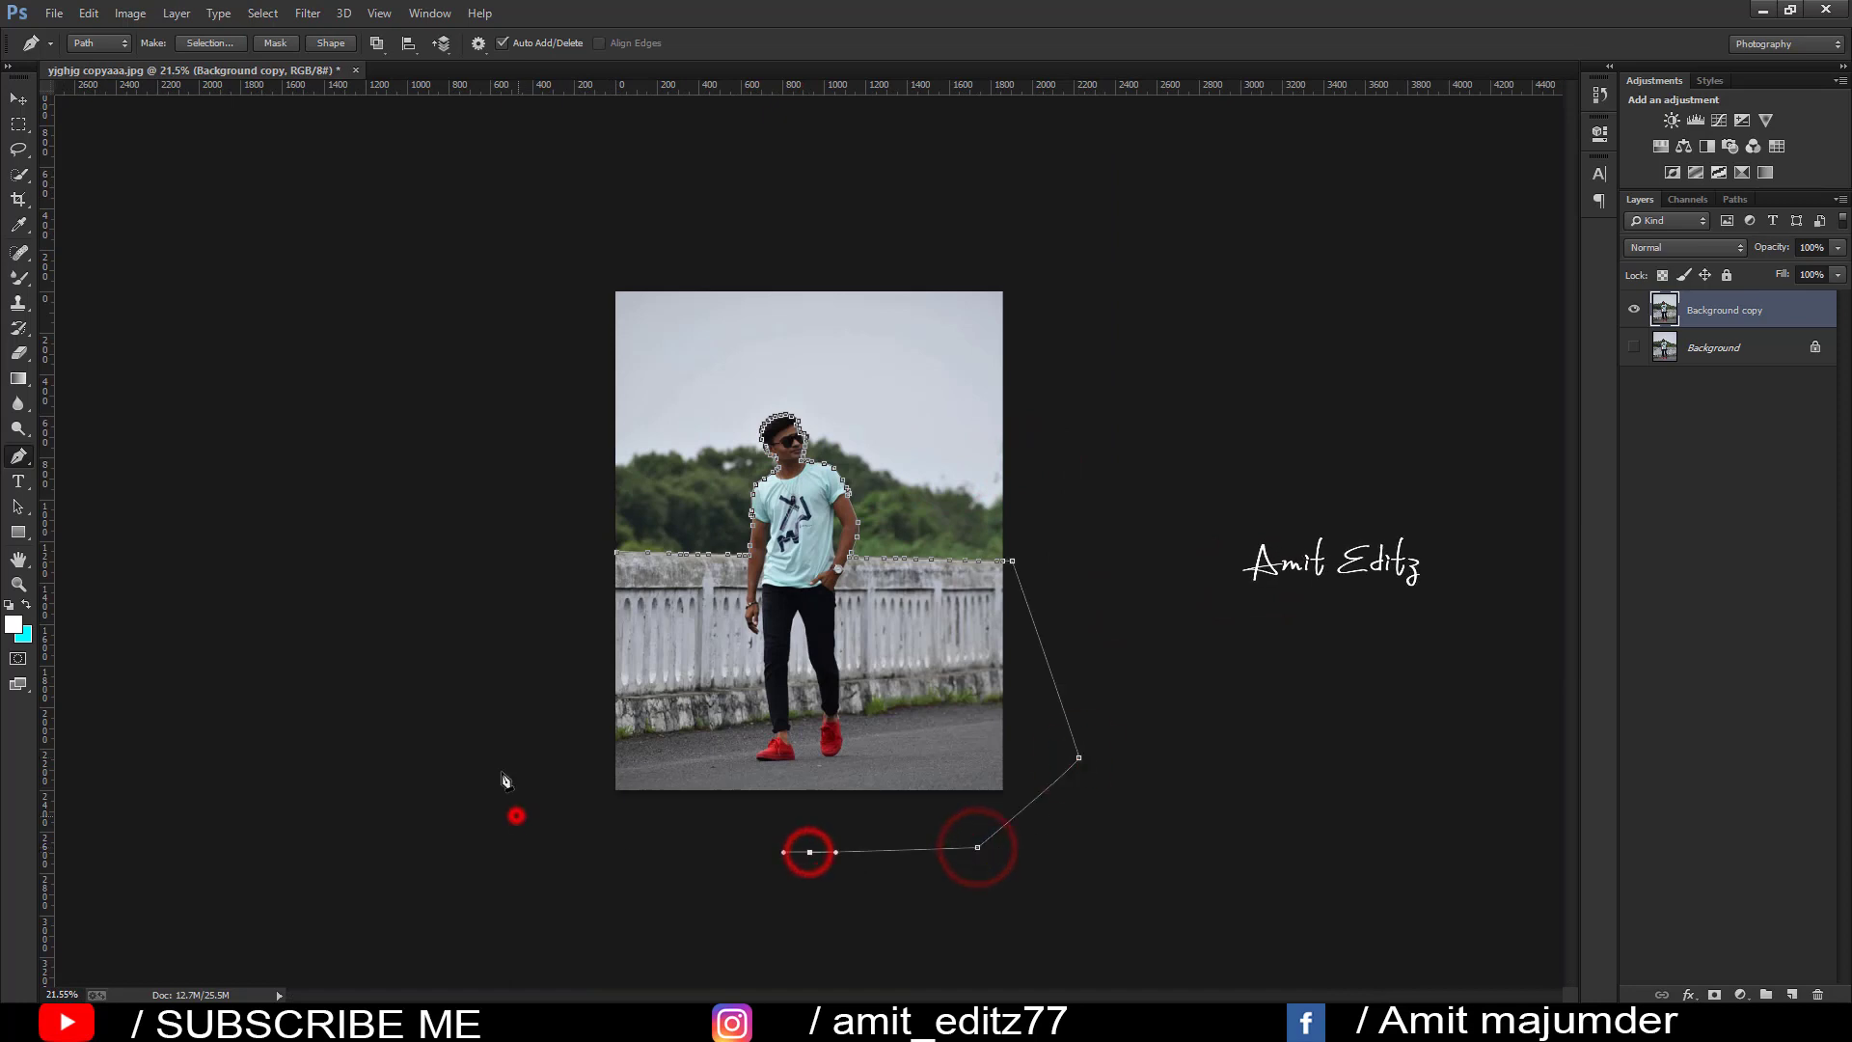
pyautogui.click(494, 656)
pyautogui.click(544, 578)
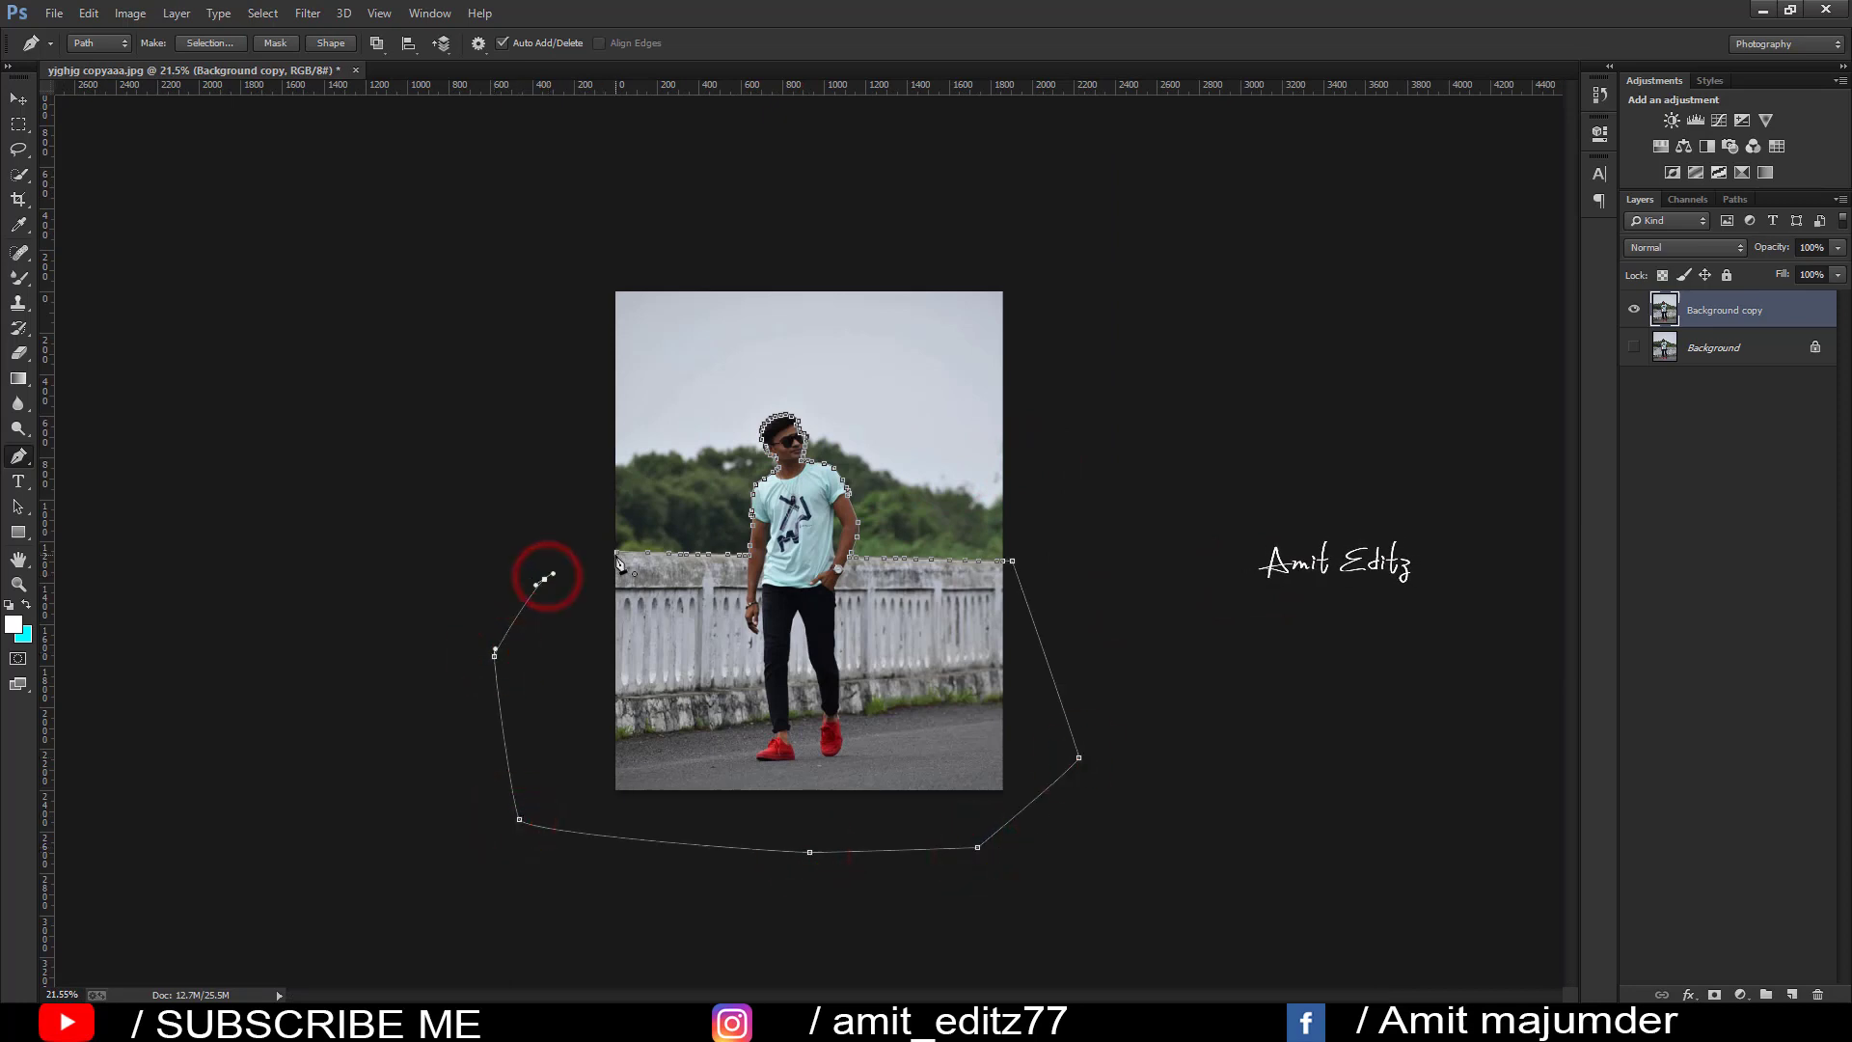
pyautogui.rightClick(692, 652)
pyautogui.click(782, 264)
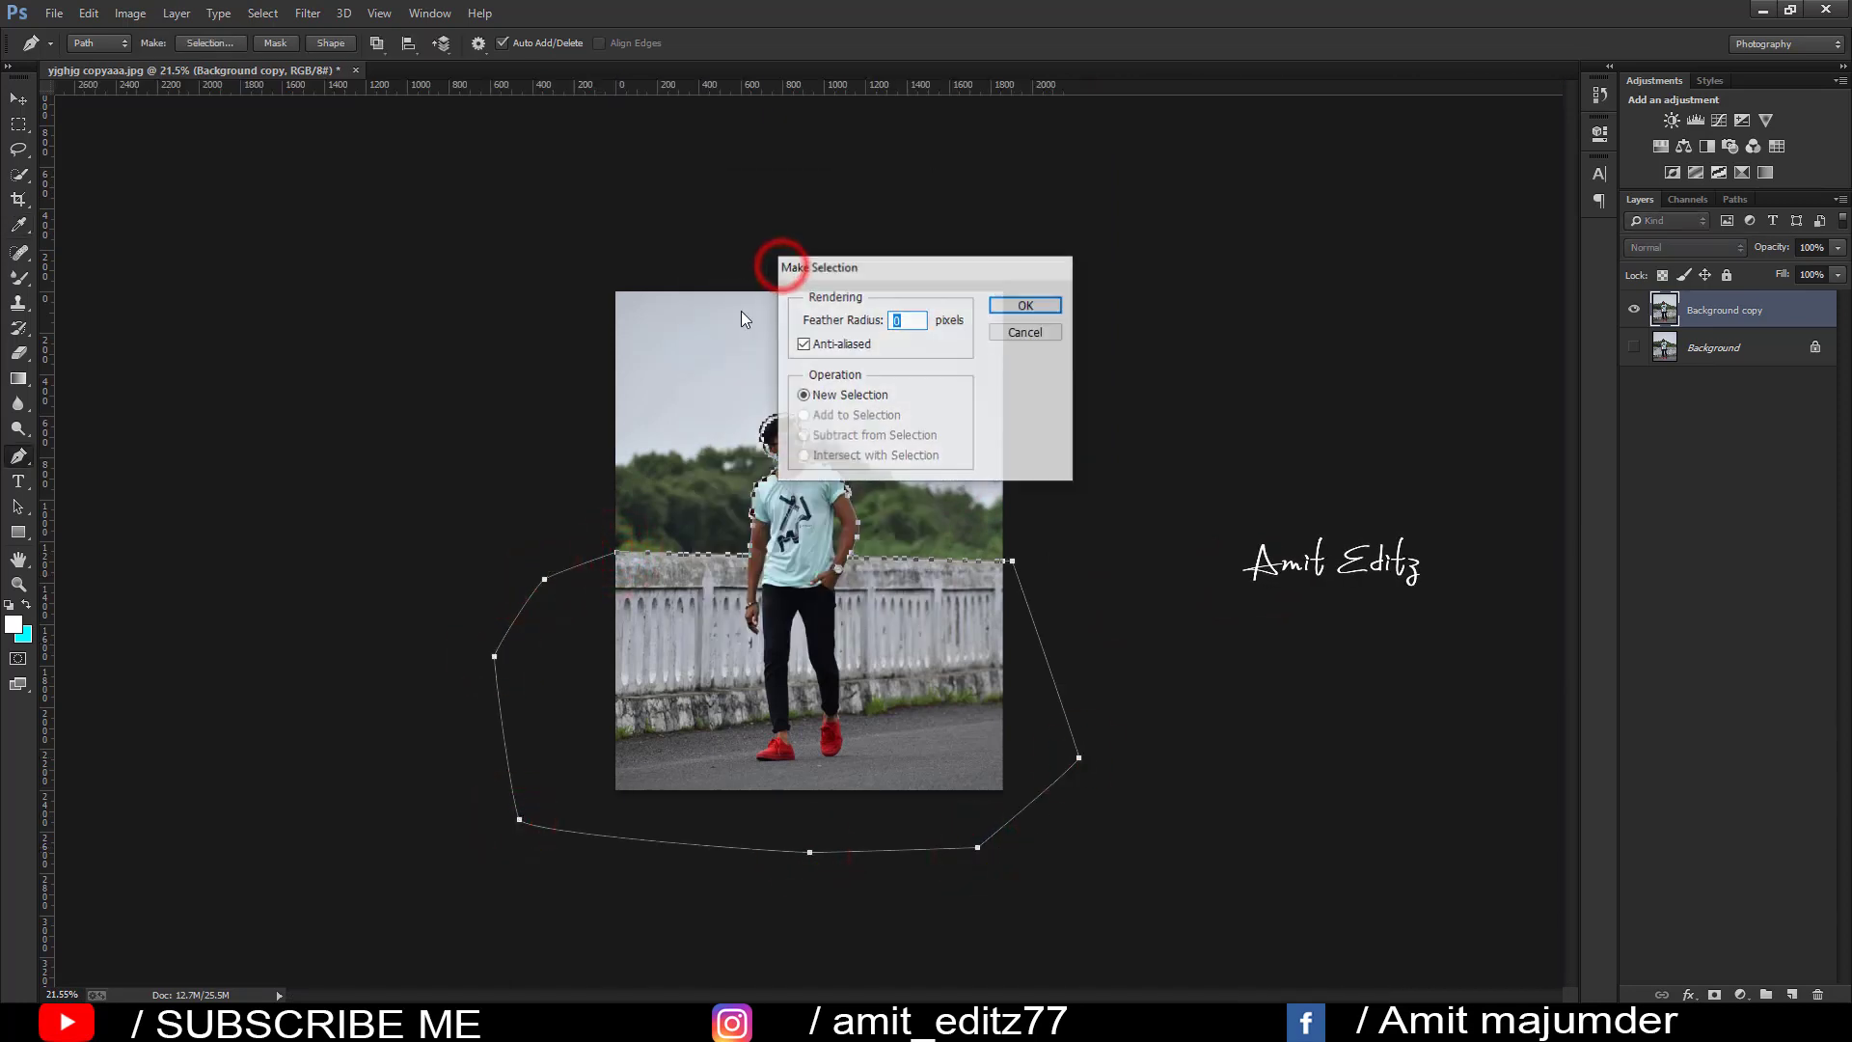
pyautogui.press('Return')
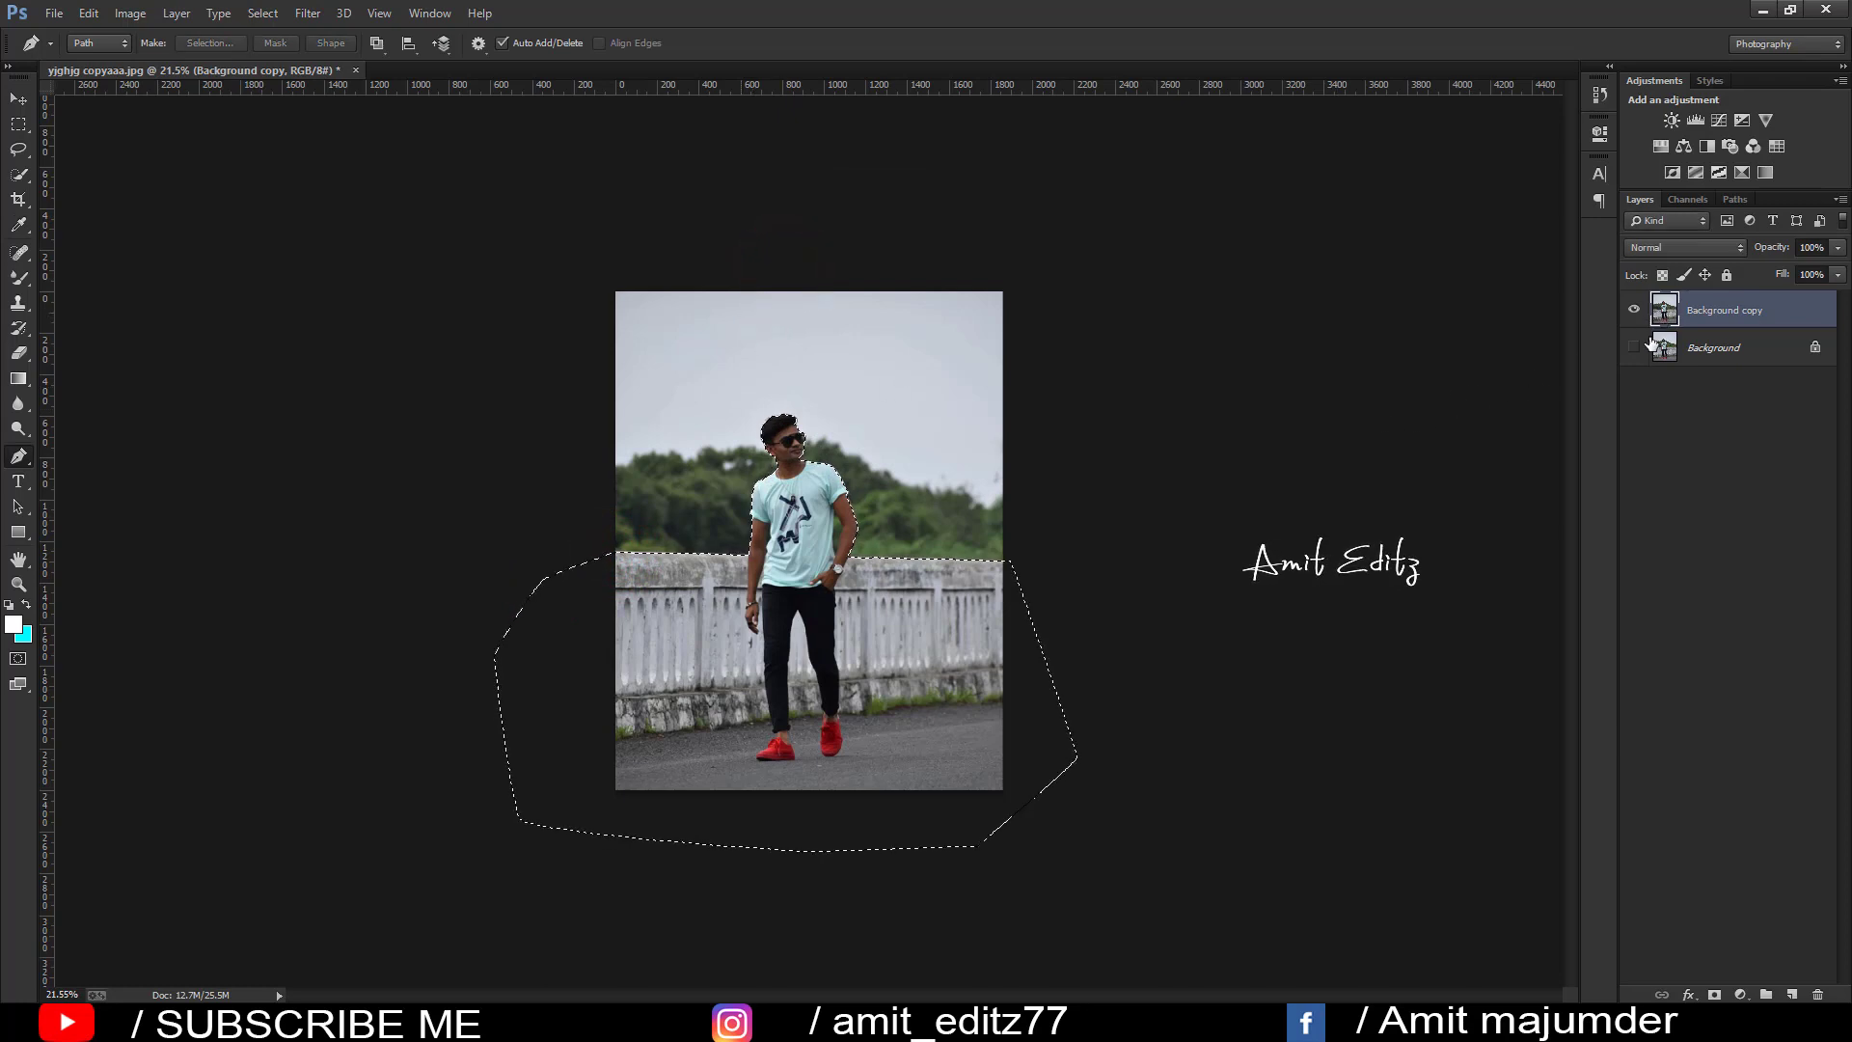
# - Add a layer mask from the selection and apply it, leaving the sky transparent
pyautogui.click(1715, 995)
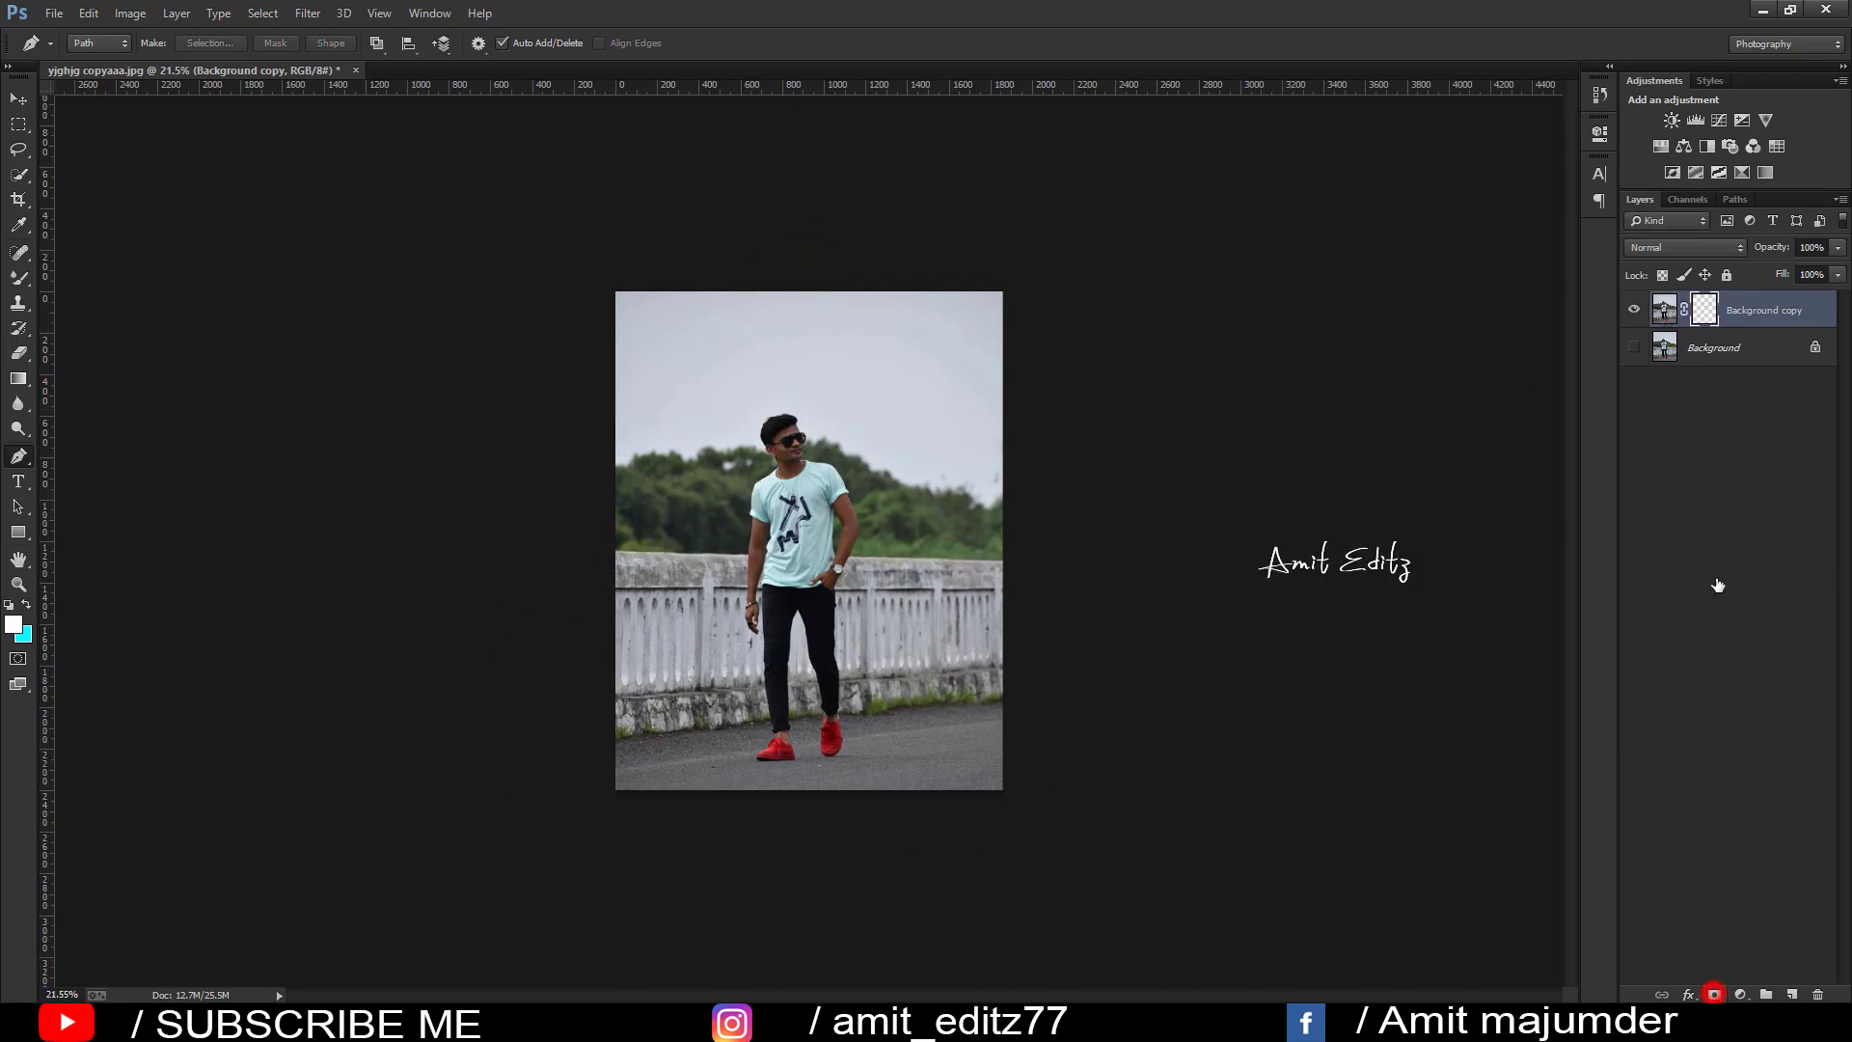
pyautogui.rightClick(1703, 326)
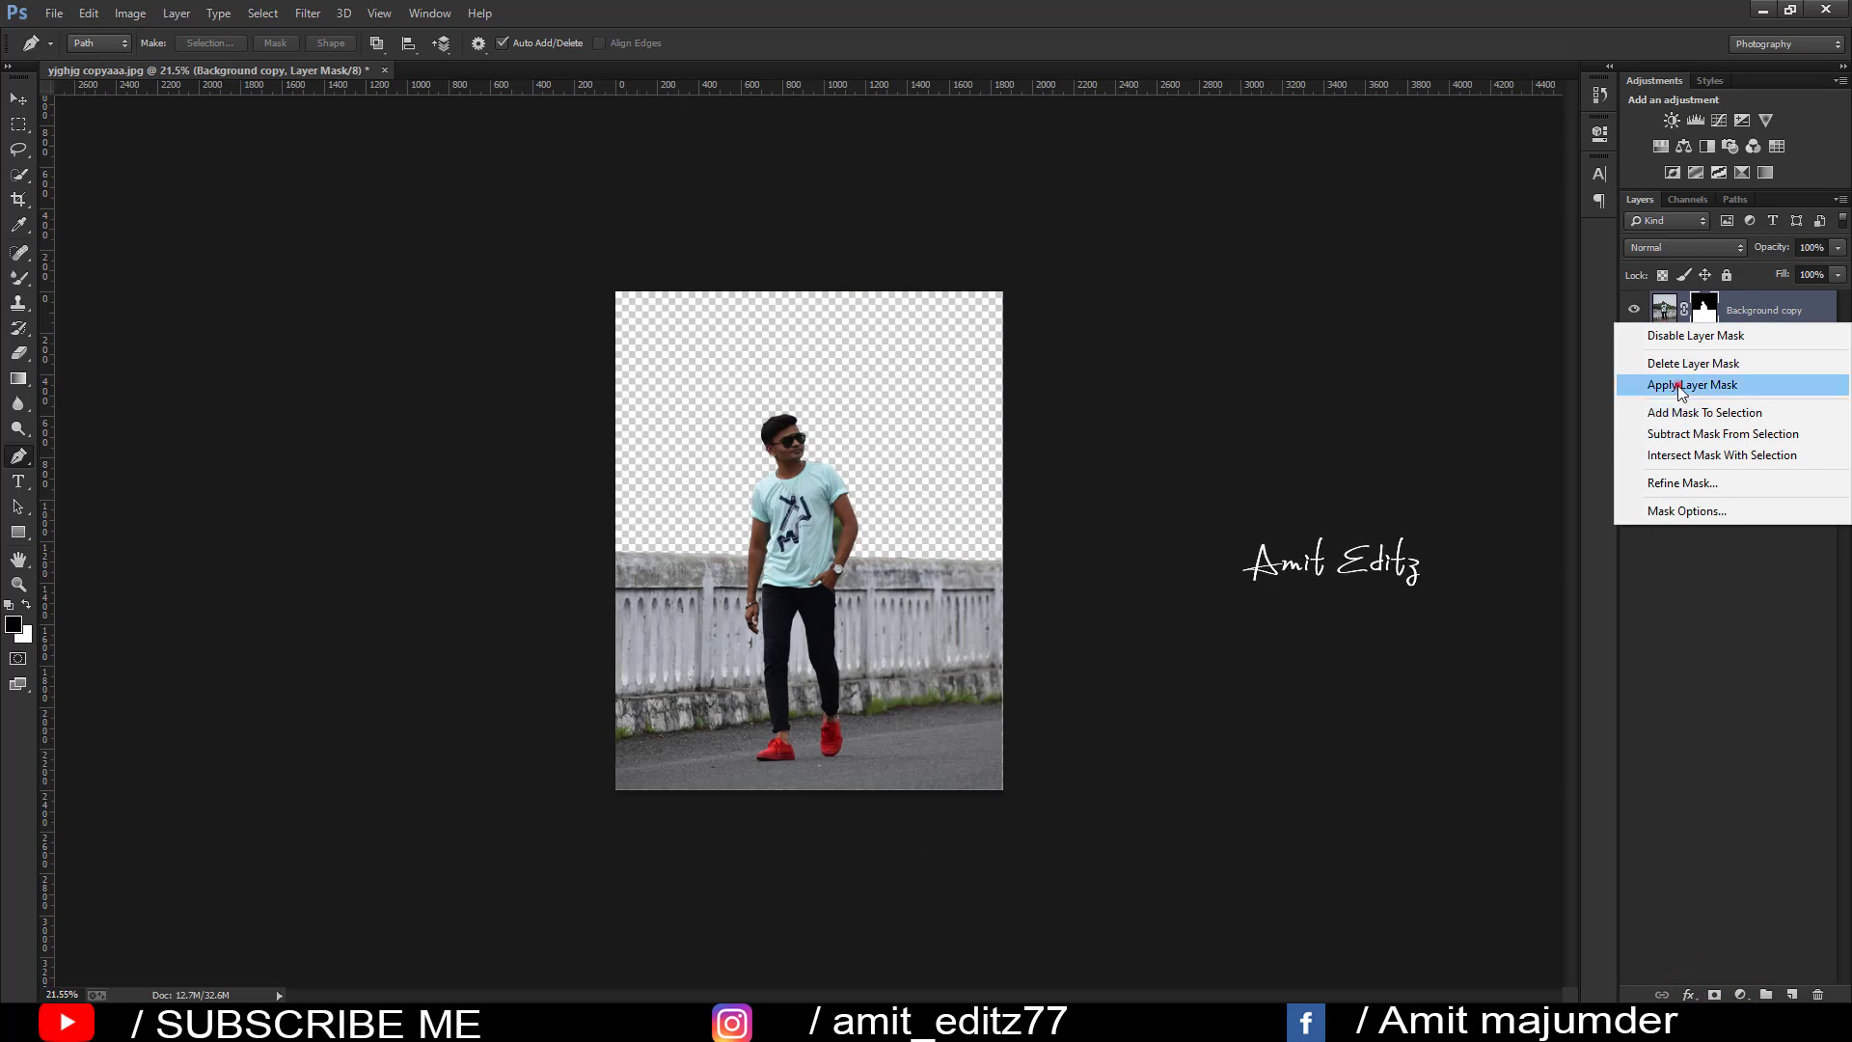
pyautogui.click(1678, 385)
# - Outline the green gap beside the right arm, select it and delete it
pyautogui.scroll(2, 940, 503)
pyautogui.scroll(2, 772, 545)
pyautogui.scroll(2, 743, 535)
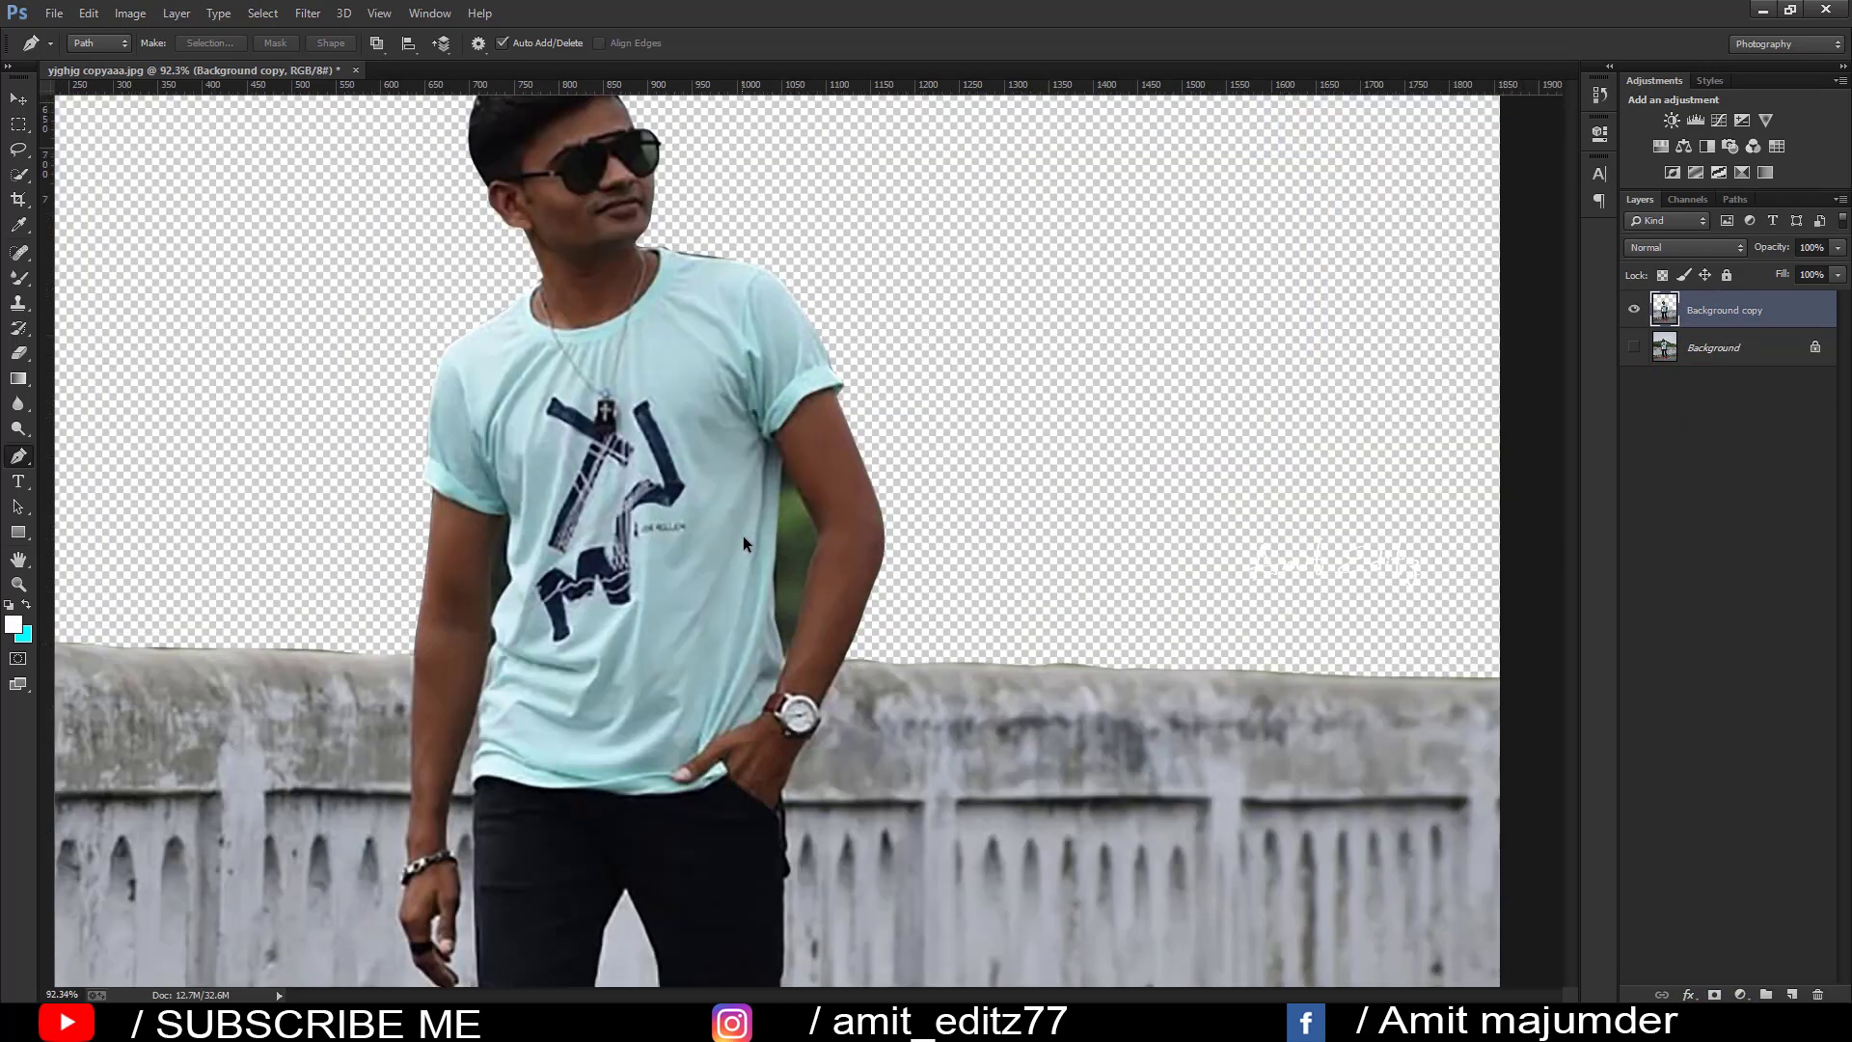
pyautogui.scroll(2, 783, 583)
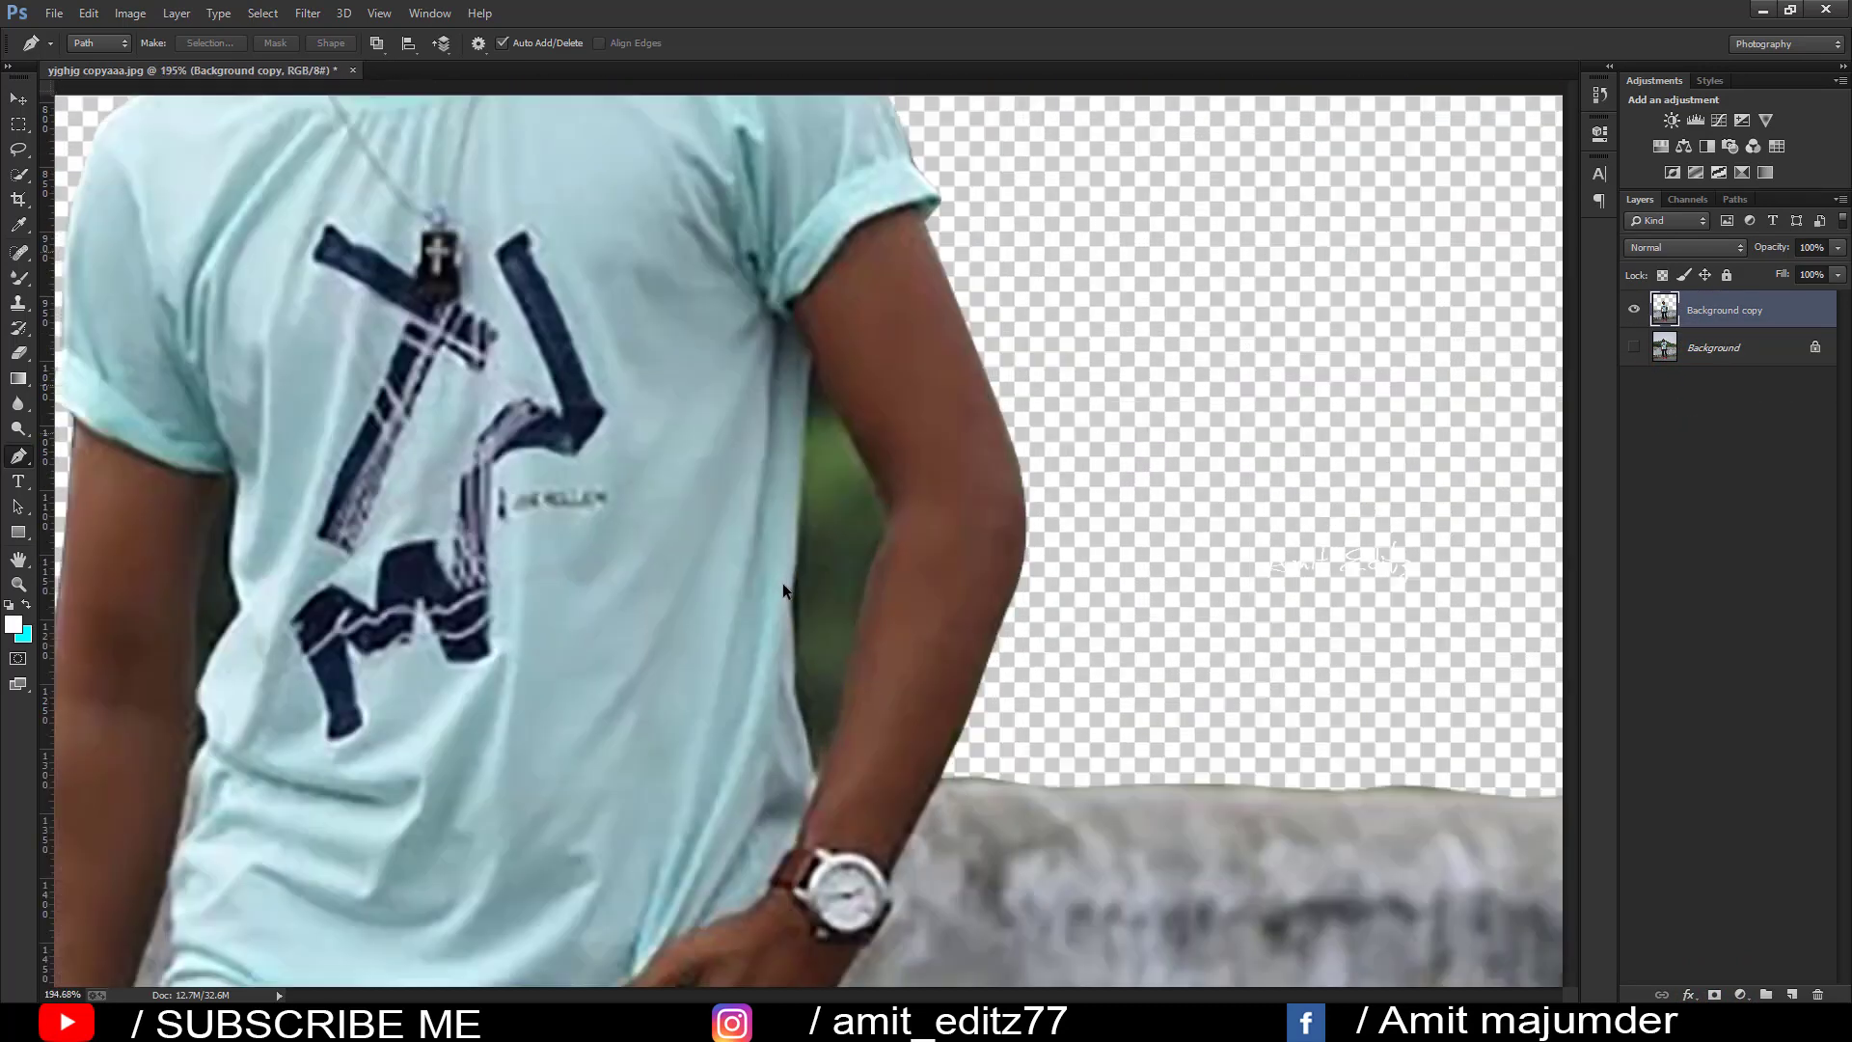
pyautogui.click(815, 776)
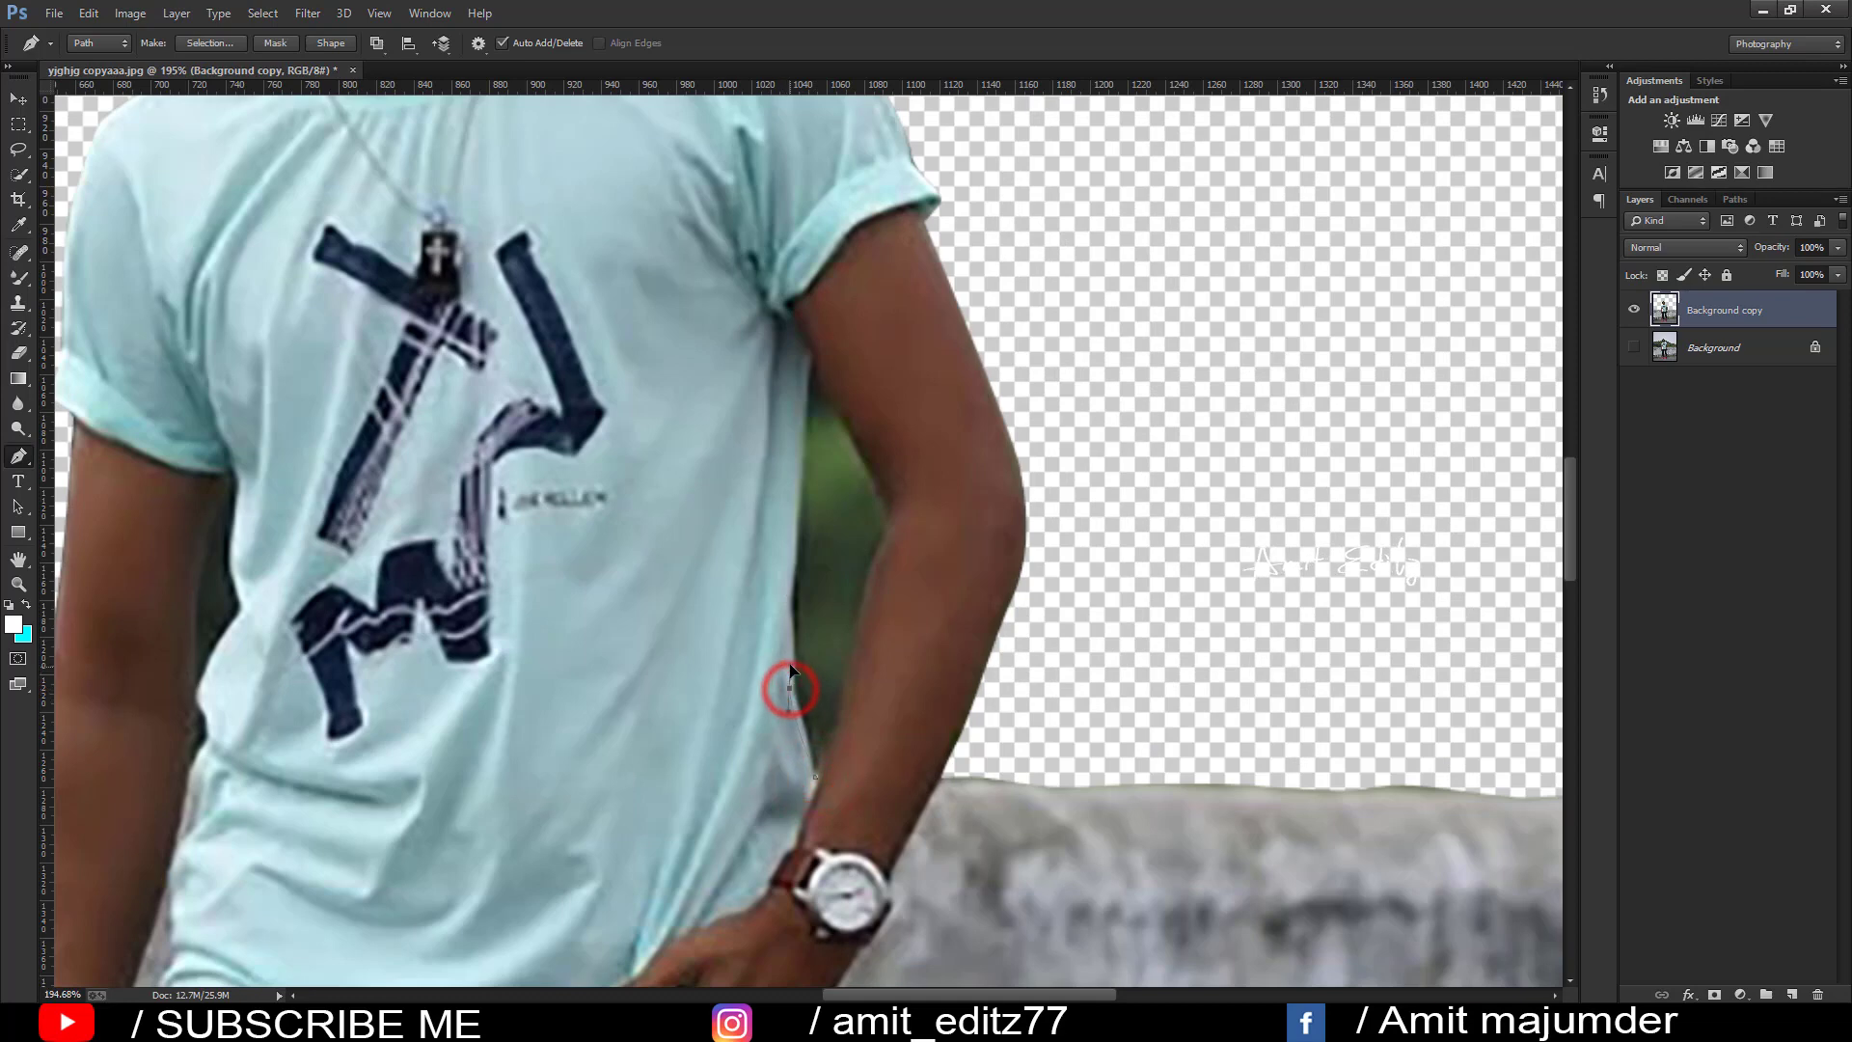
pyautogui.moveTo(788, 688); pyautogui.dragTo(789, 665)
pyautogui.moveTo(788, 590); pyautogui.dragTo(787, 569)
pyautogui.moveTo(855, 628); pyautogui.dragTo(848, 663)
pyautogui.rightClick(815, 617)
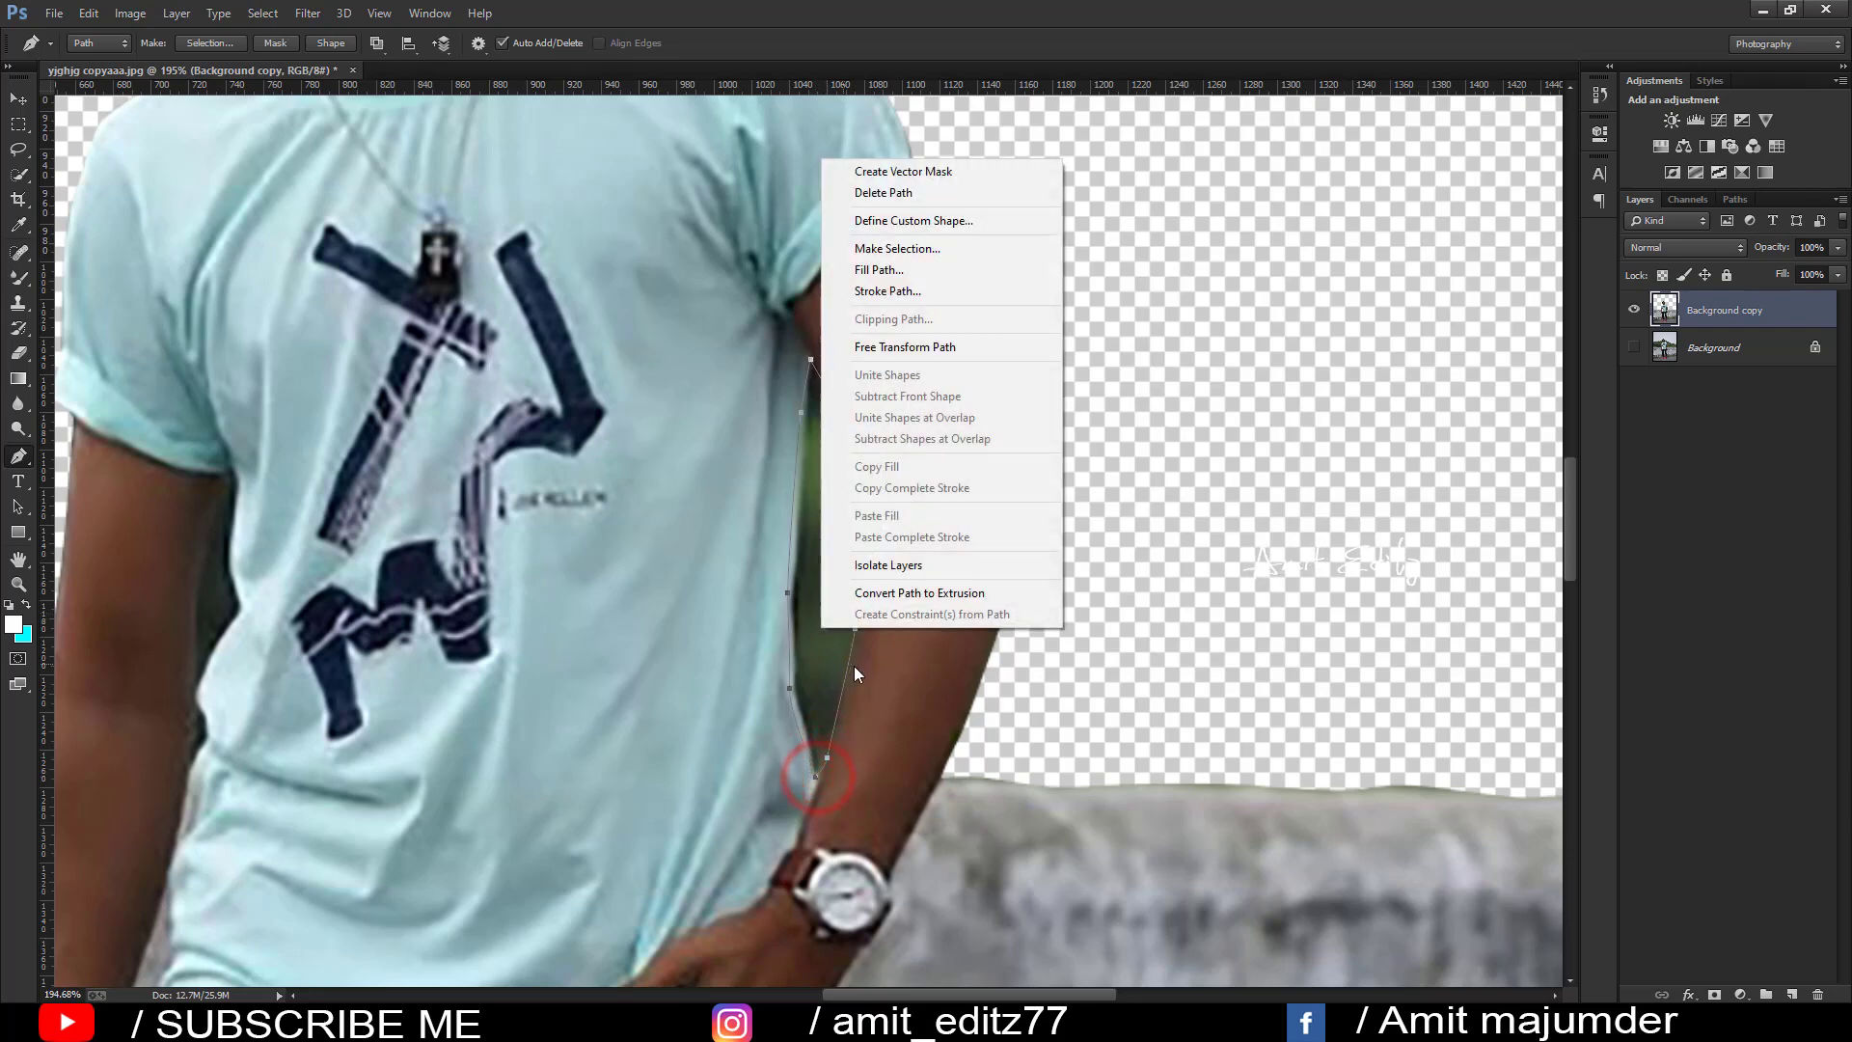
pyautogui.click(916, 246)
pyautogui.press('Return')
pyautogui.press('Delete')
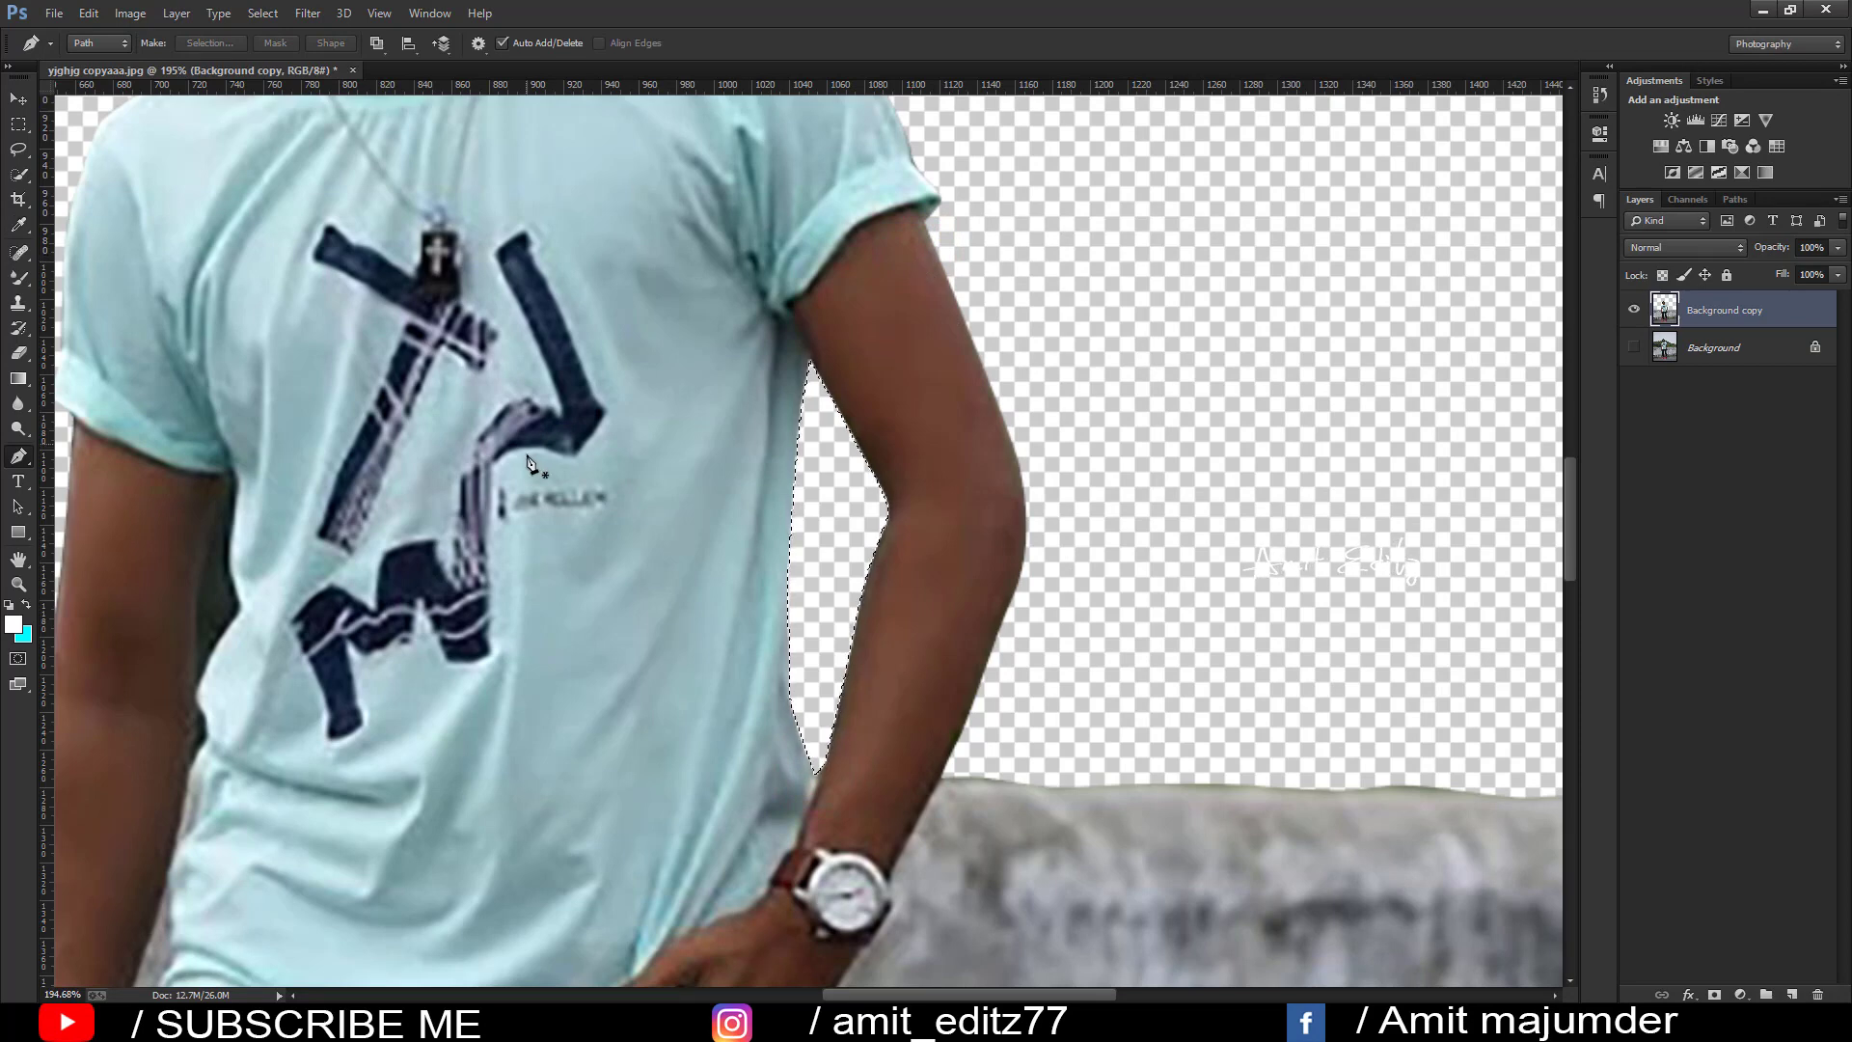
# - Outline the dark gap between the left arm and shirt, select it and delete it
pyautogui.moveTo(564, 522); pyautogui.dragTo(950, 472)
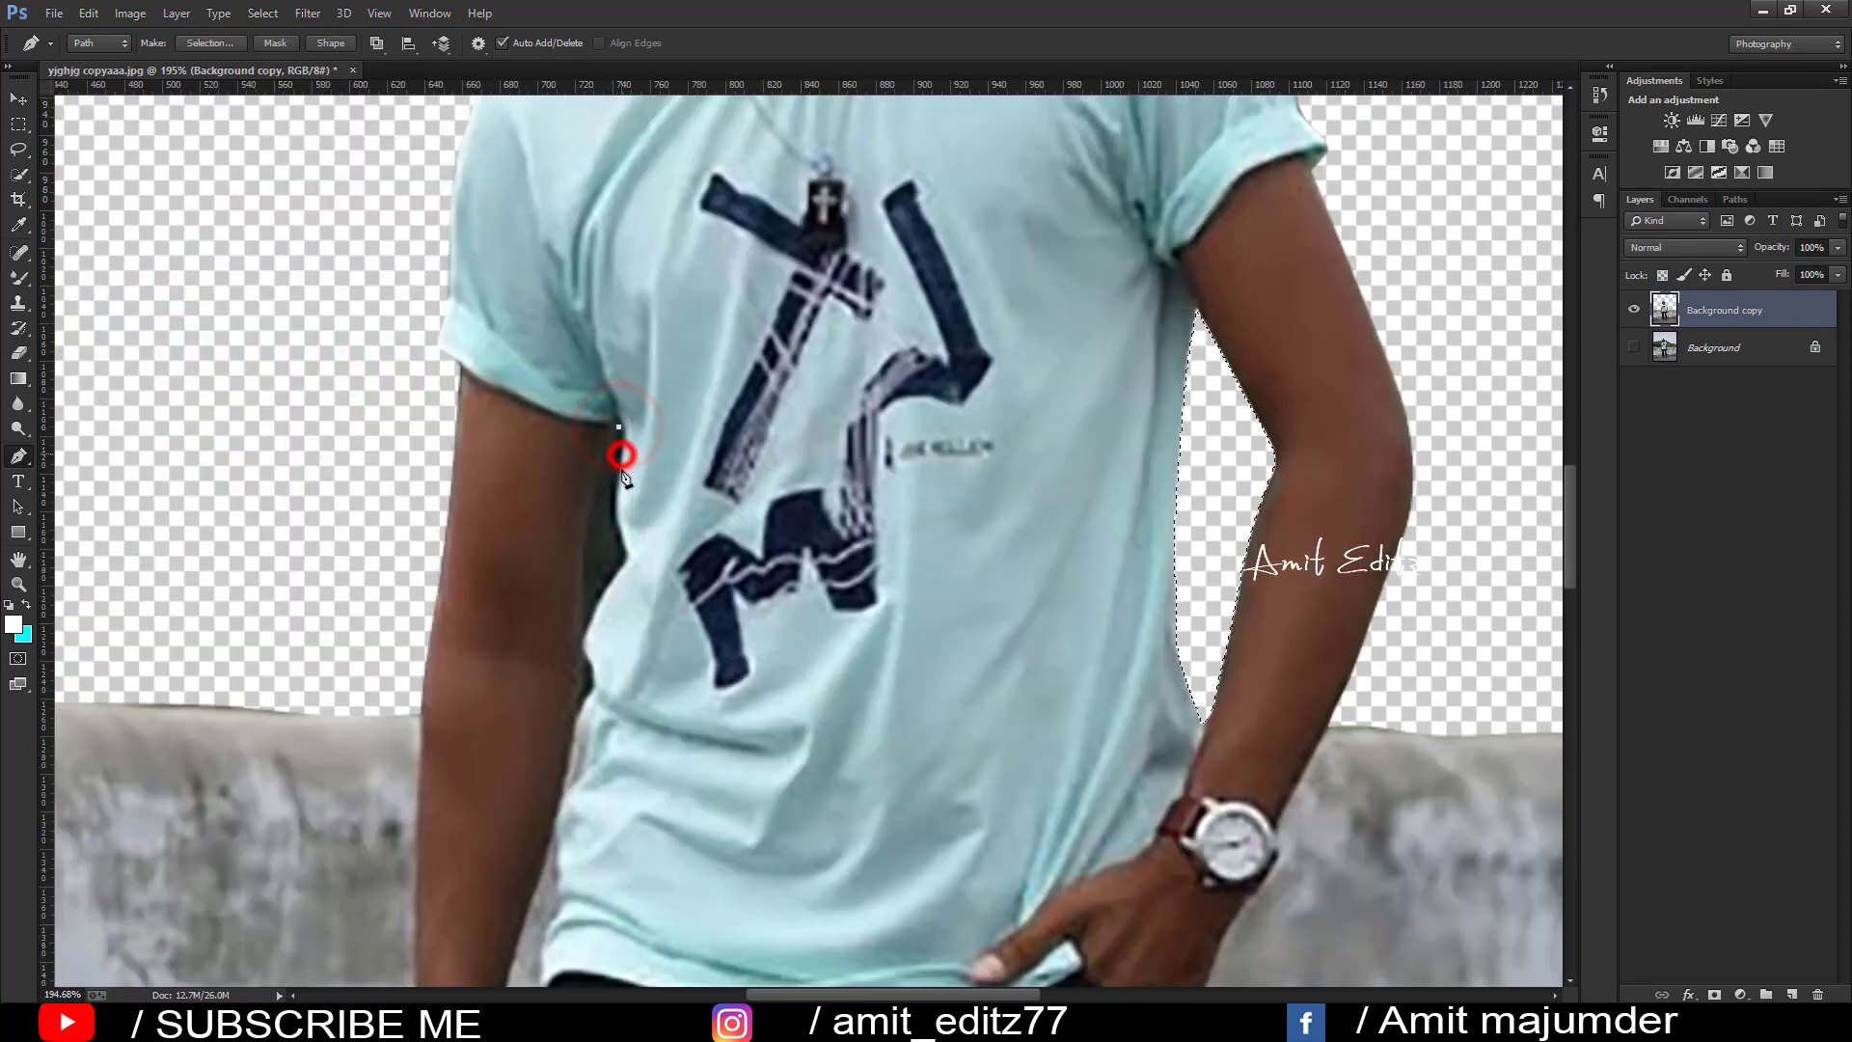
pyautogui.moveTo(617, 426); pyautogui.dragTo(628, 558)
pyautogui.click(620, 525)
pyautogui.click(587, 628)
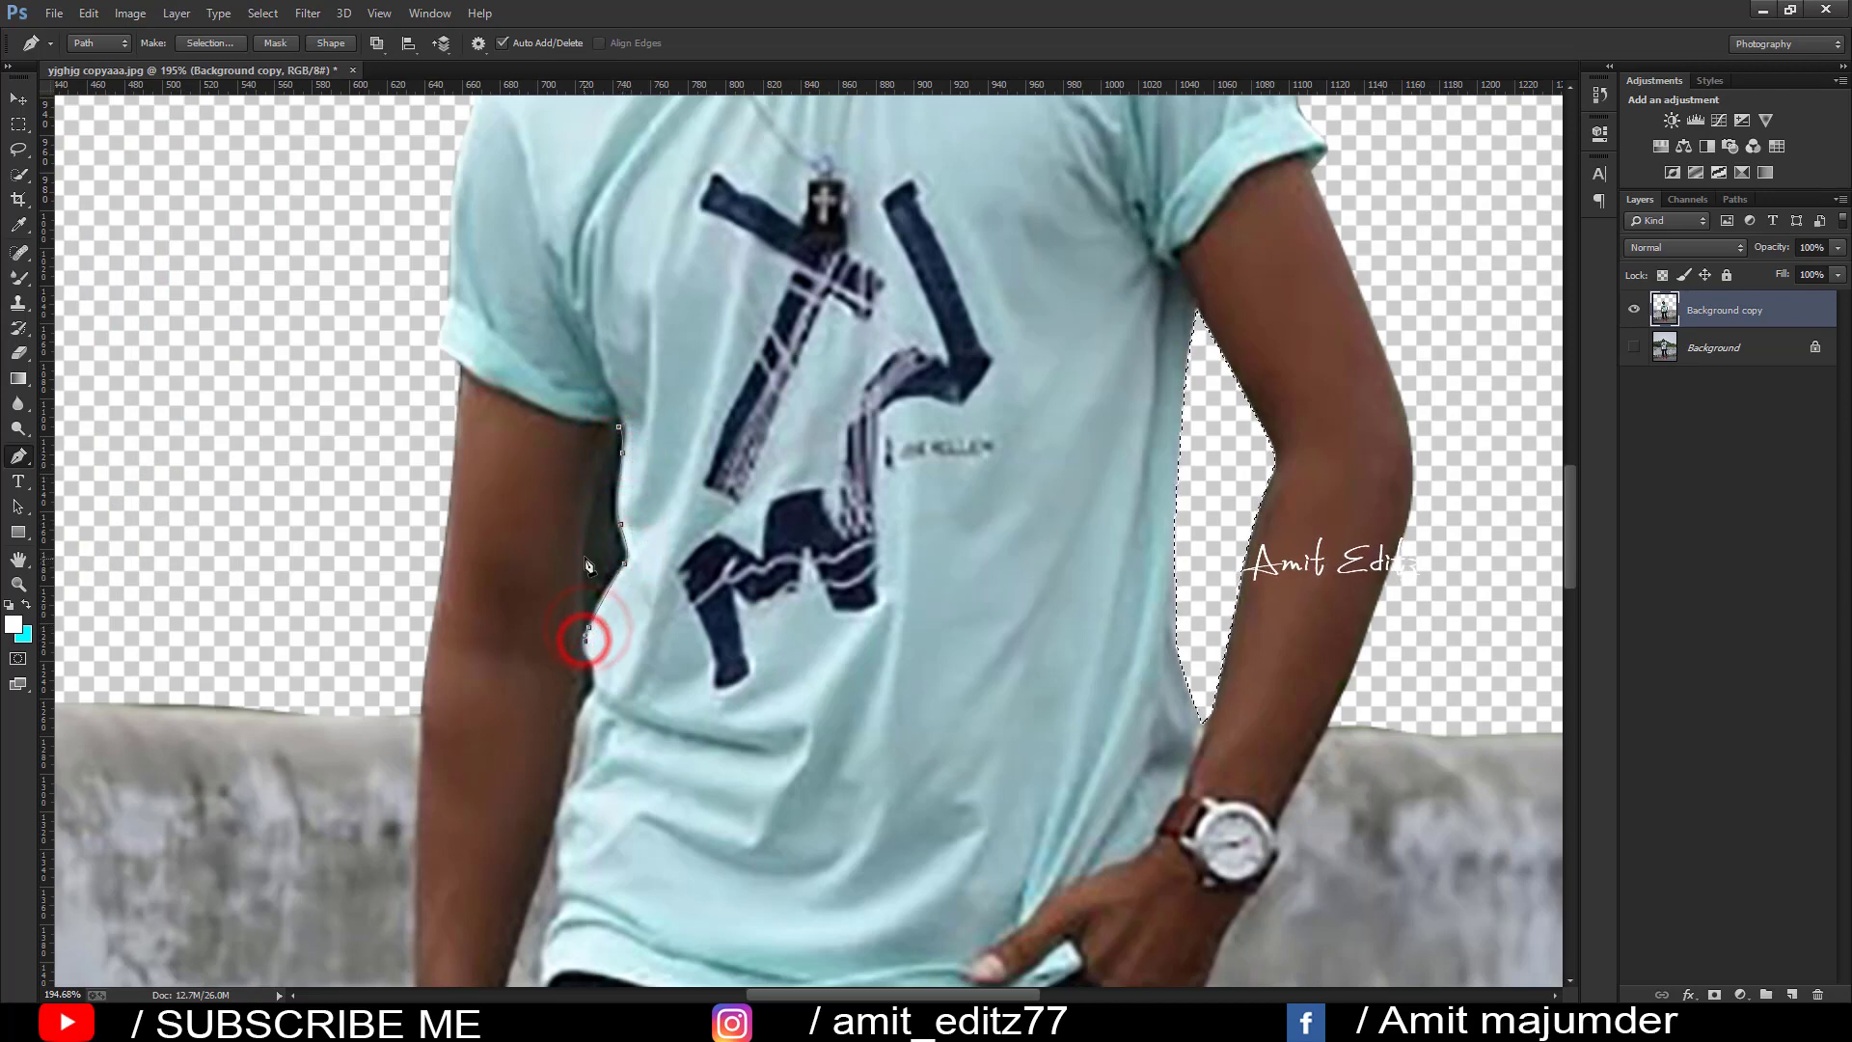
pyautogui.moveTo(588, 518); pyautogui.dragTo(588, 509)
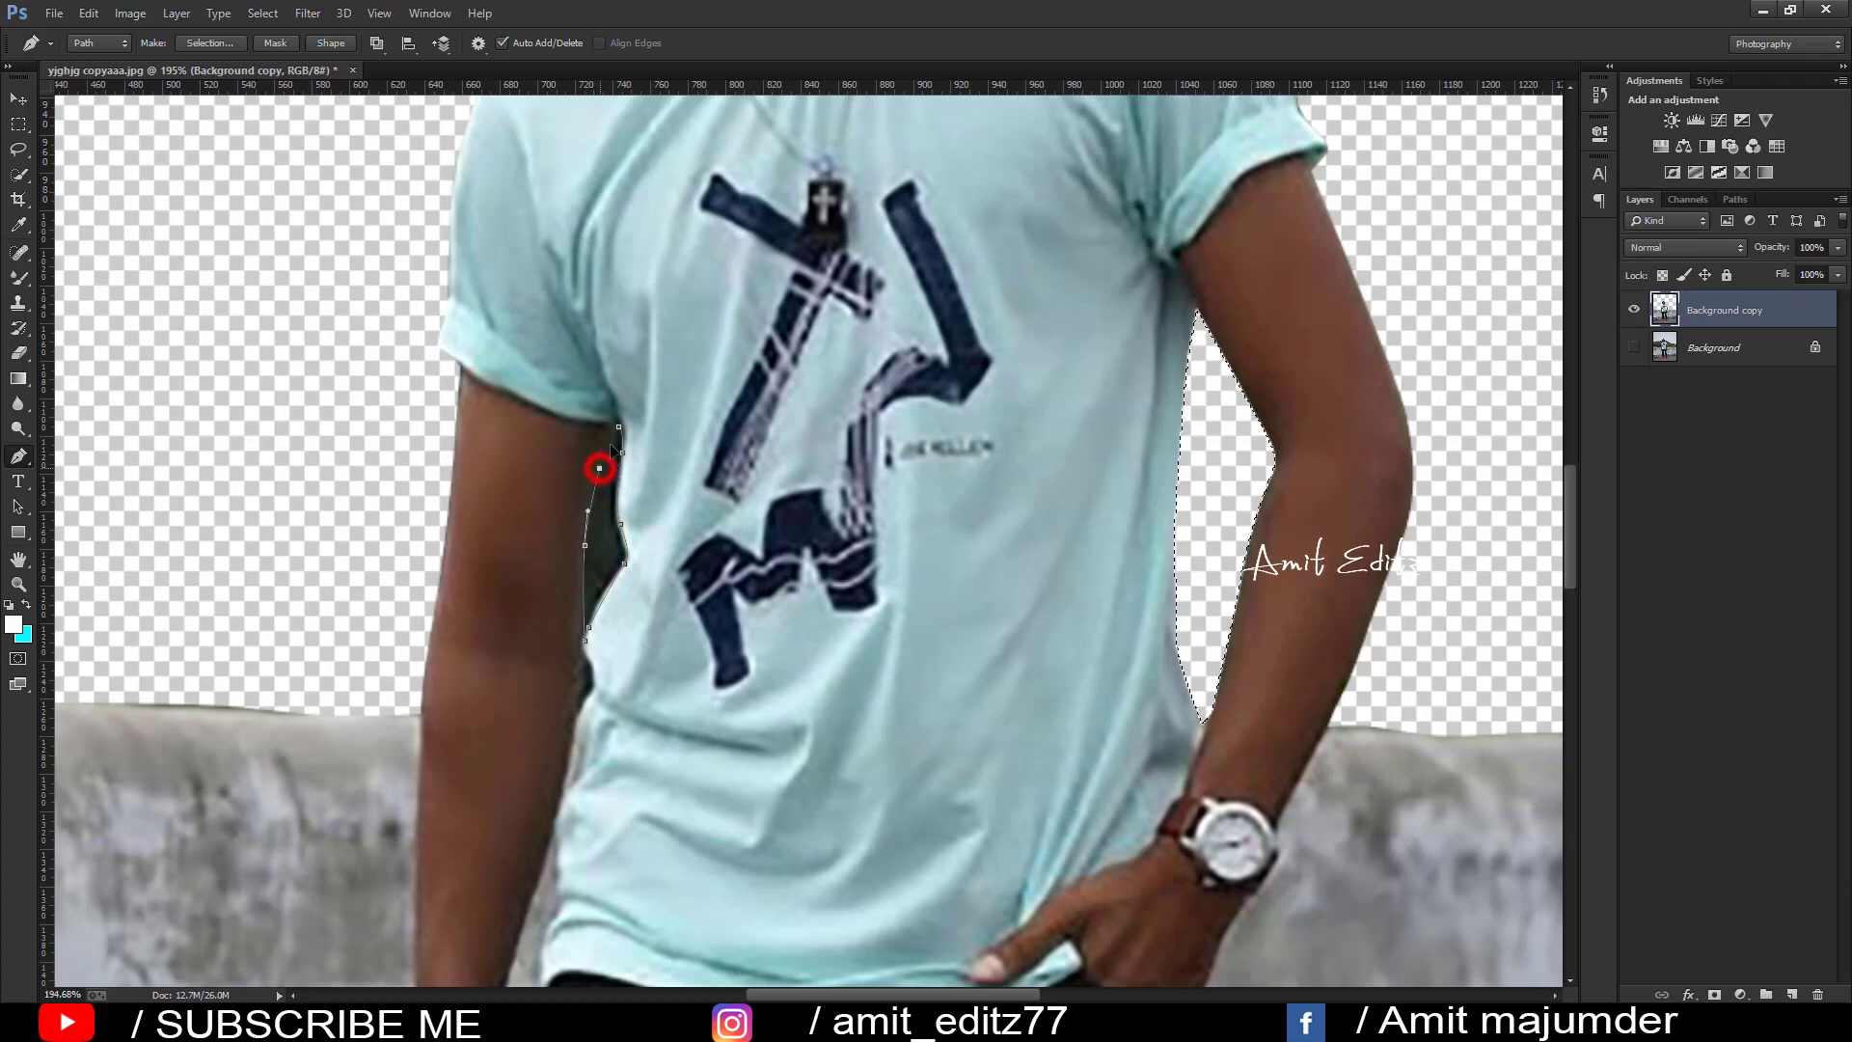
pyautogui.click(618, 427)
pyautogui.rightClick(619, 419)
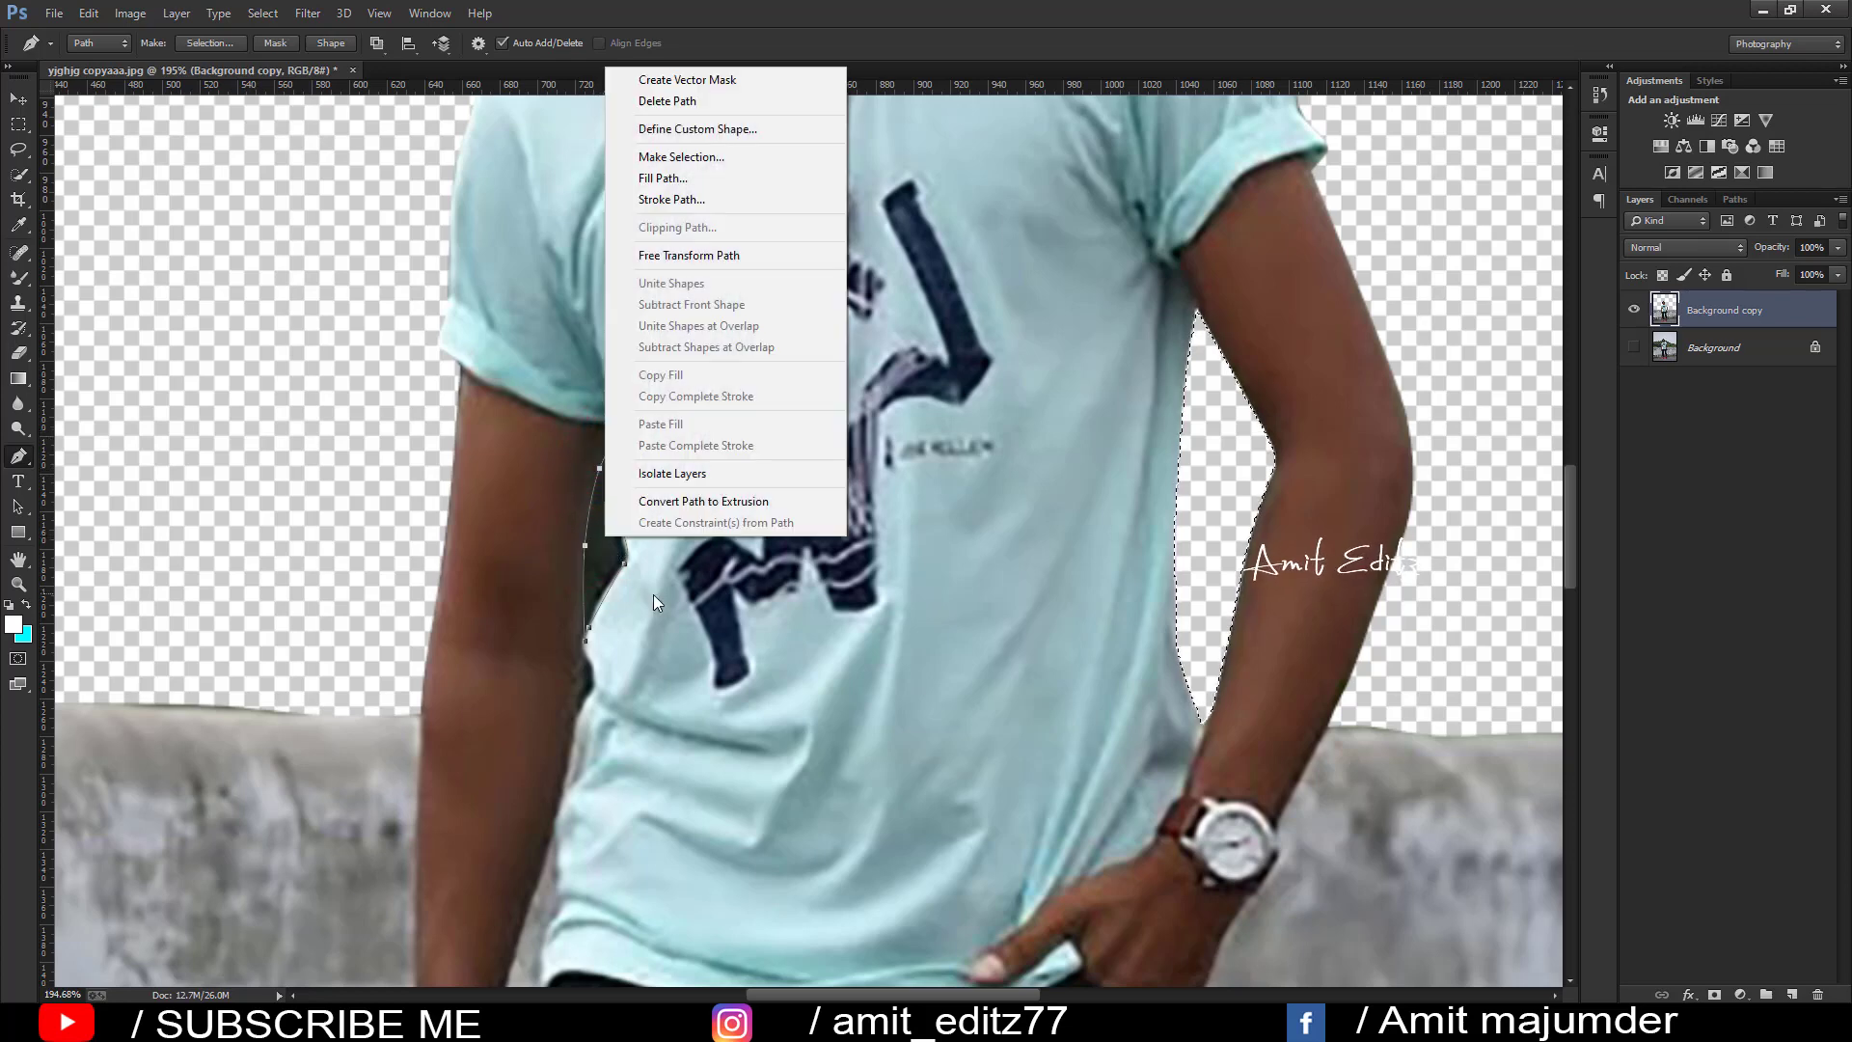
pyautogui.click(688, 157)
pyautogui.press('Return')
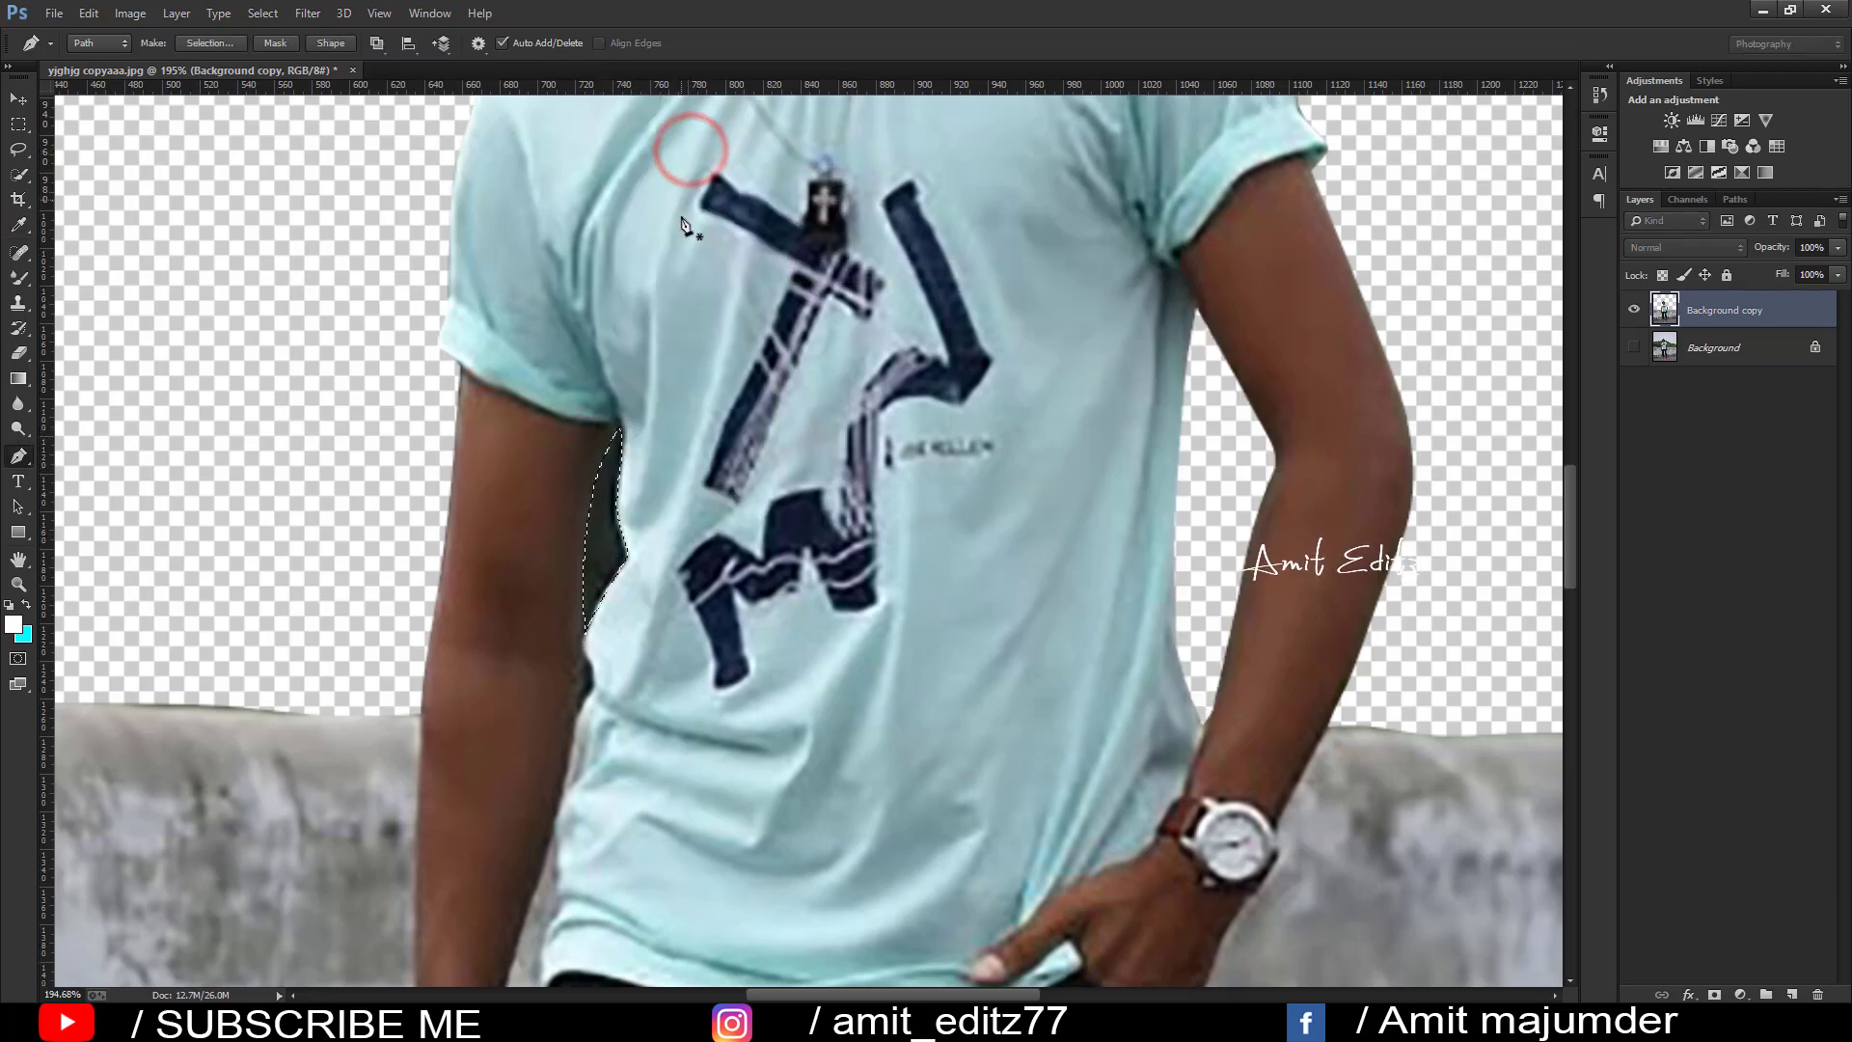
pyautogui.press('Delete')
# - Fit the photo on screen and apply Shadows/Highlights to lift the shadows
pyautogui.hotkey('ctrl', '0')
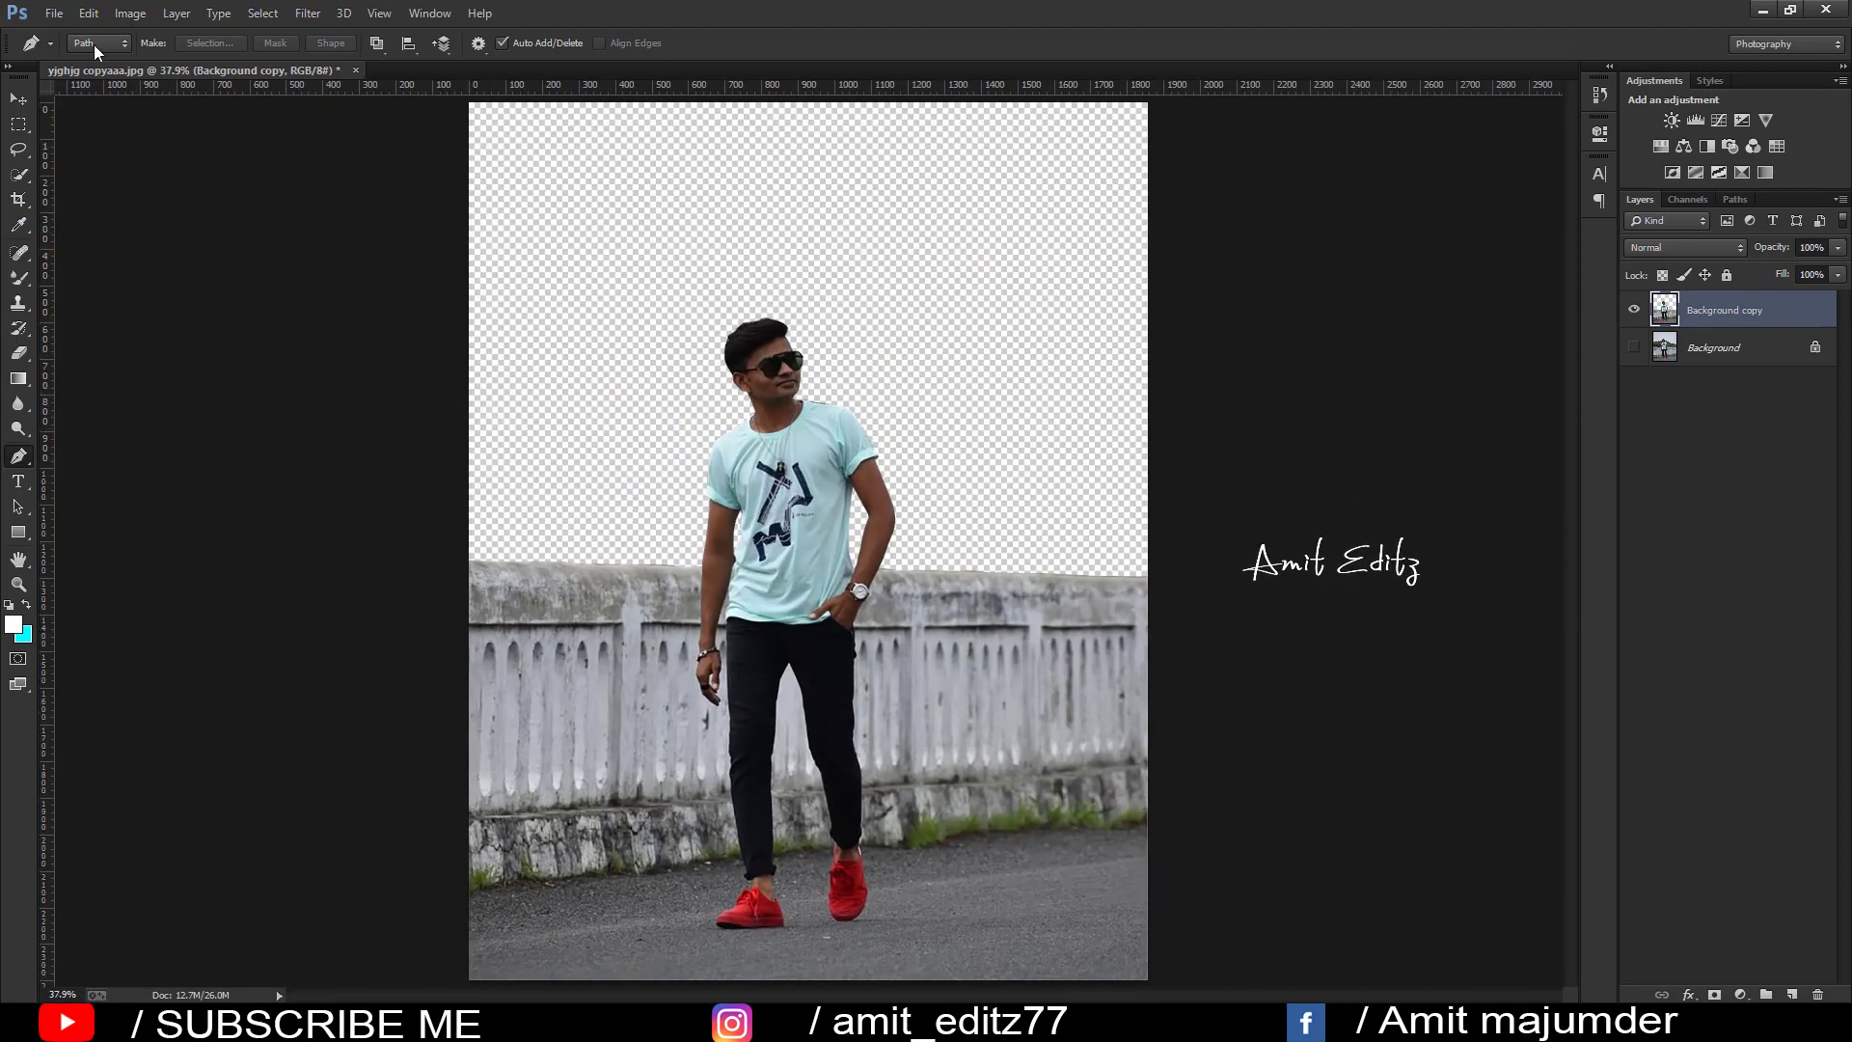
pyautogui.click(130, 14)
pyautogui.moveTo(159, 62)
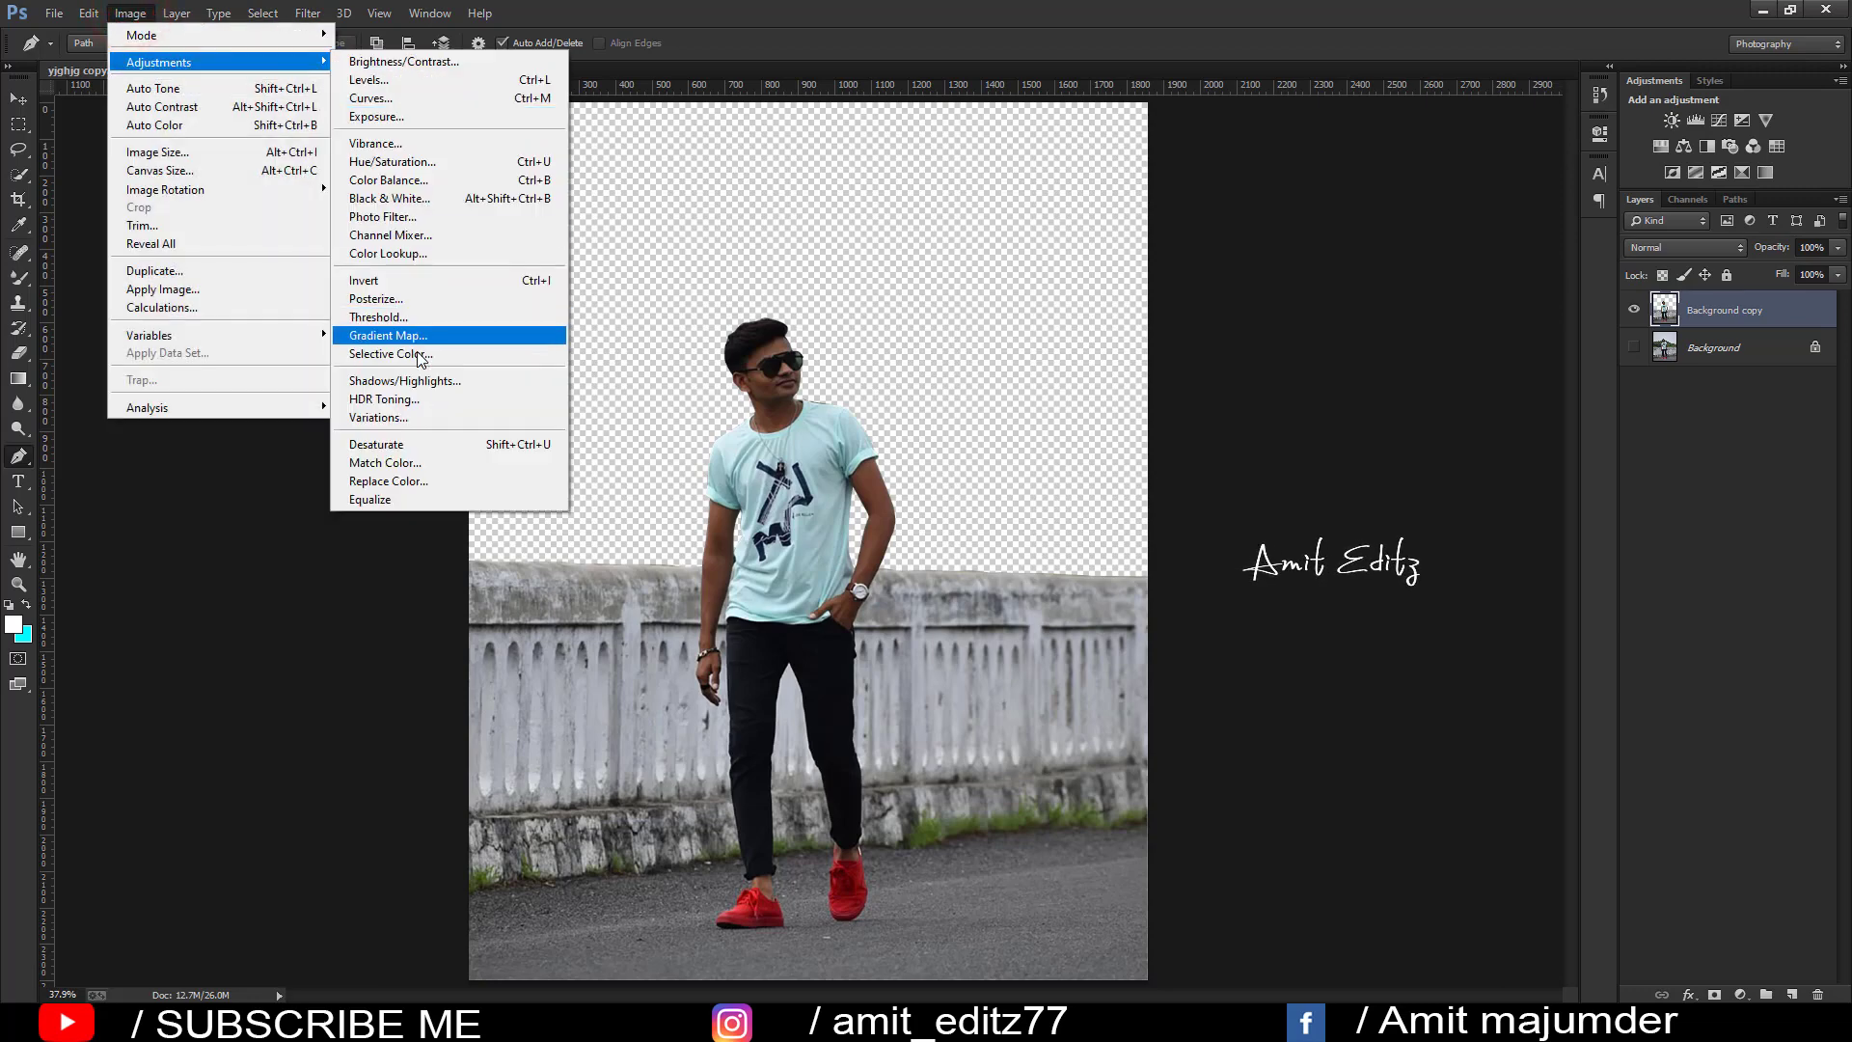
pyautogui.click(411, 381)
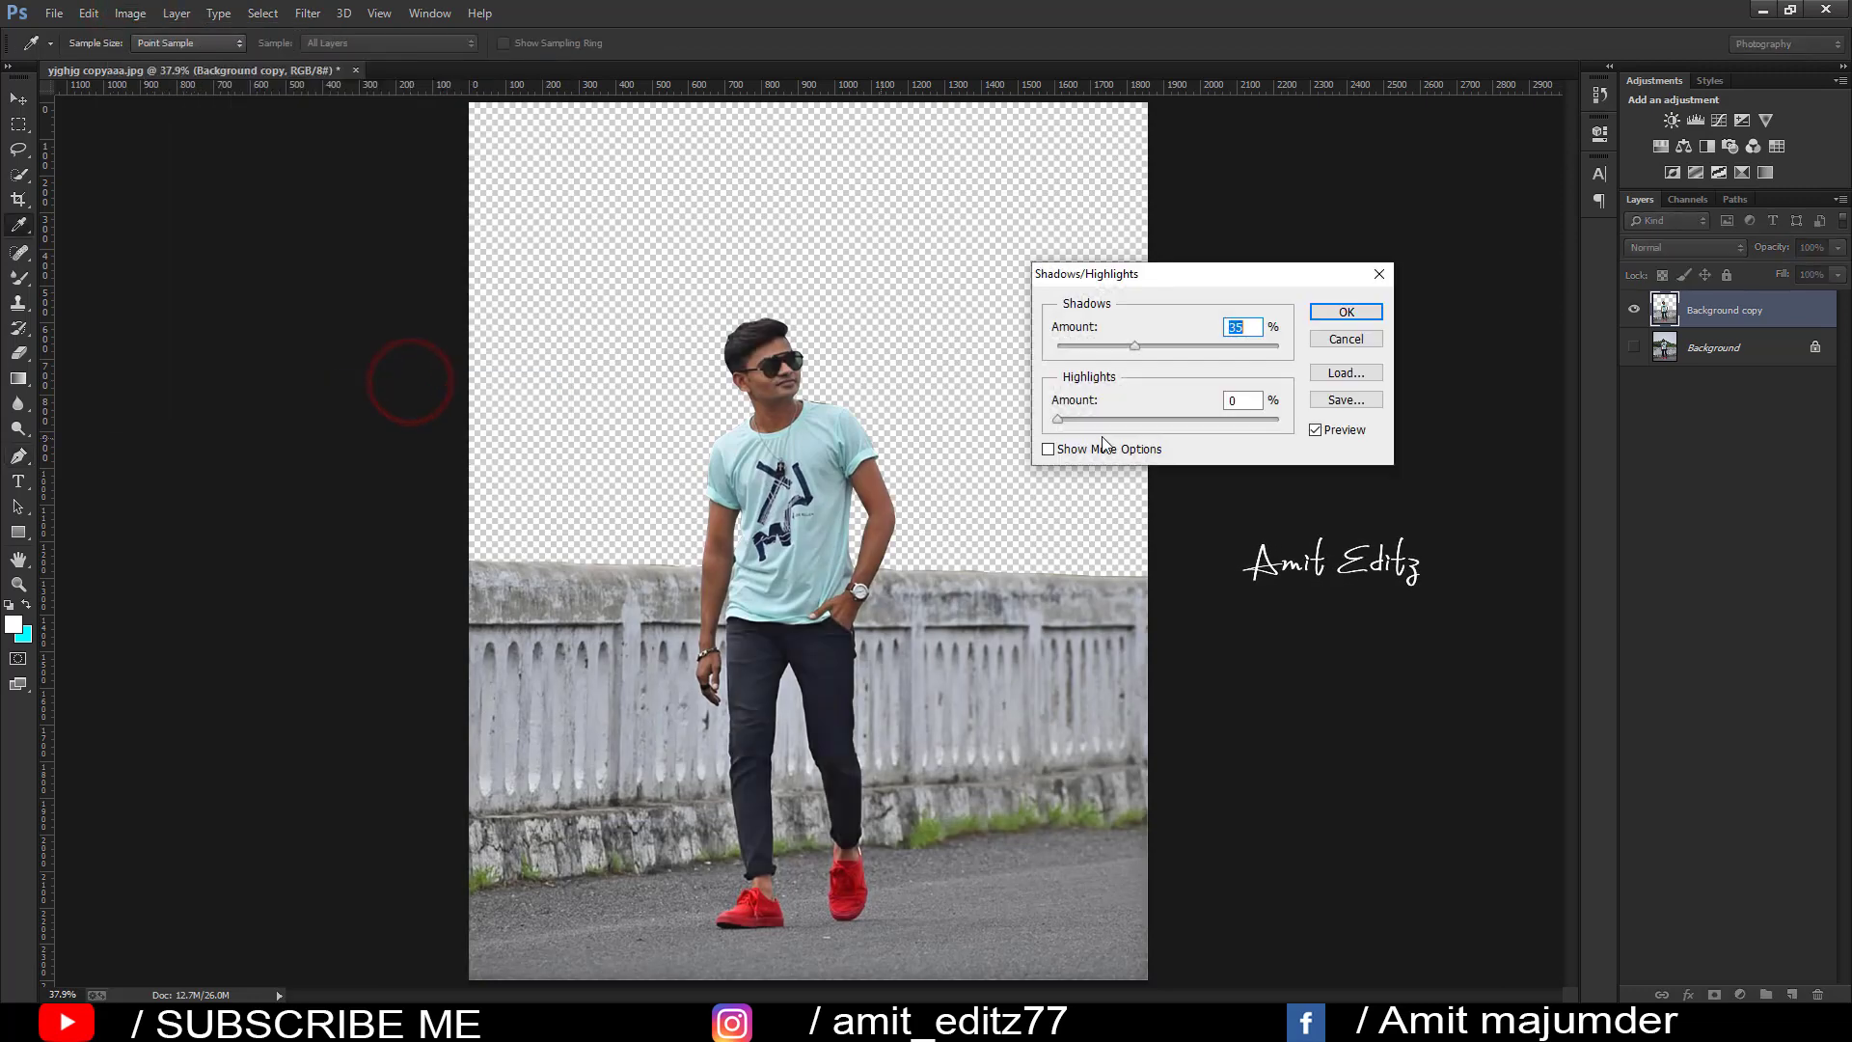
pyautogui.click(1328, 317)
# - Switch to the Smudge tool with a small 7 px brush
pyautogui.press('p')
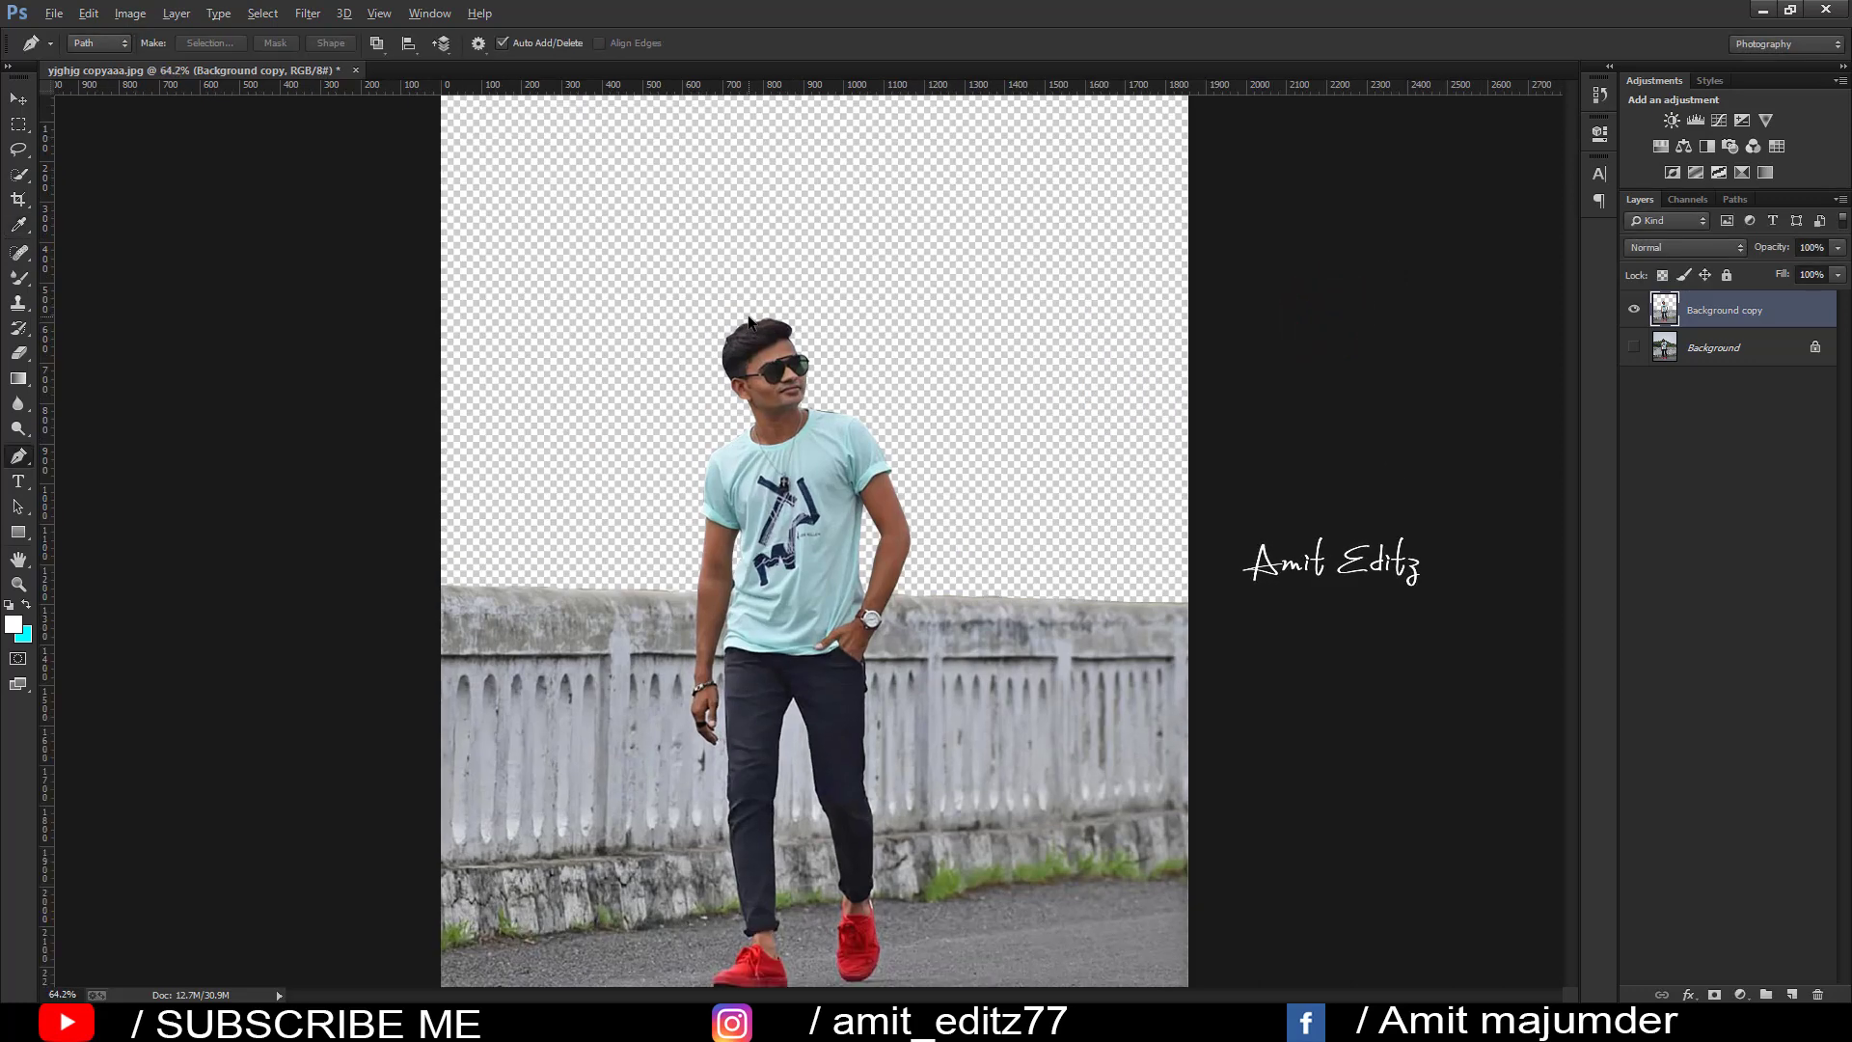
pyautogui.scroll(5, 755, 369)
pyautogui.click(18, 403)
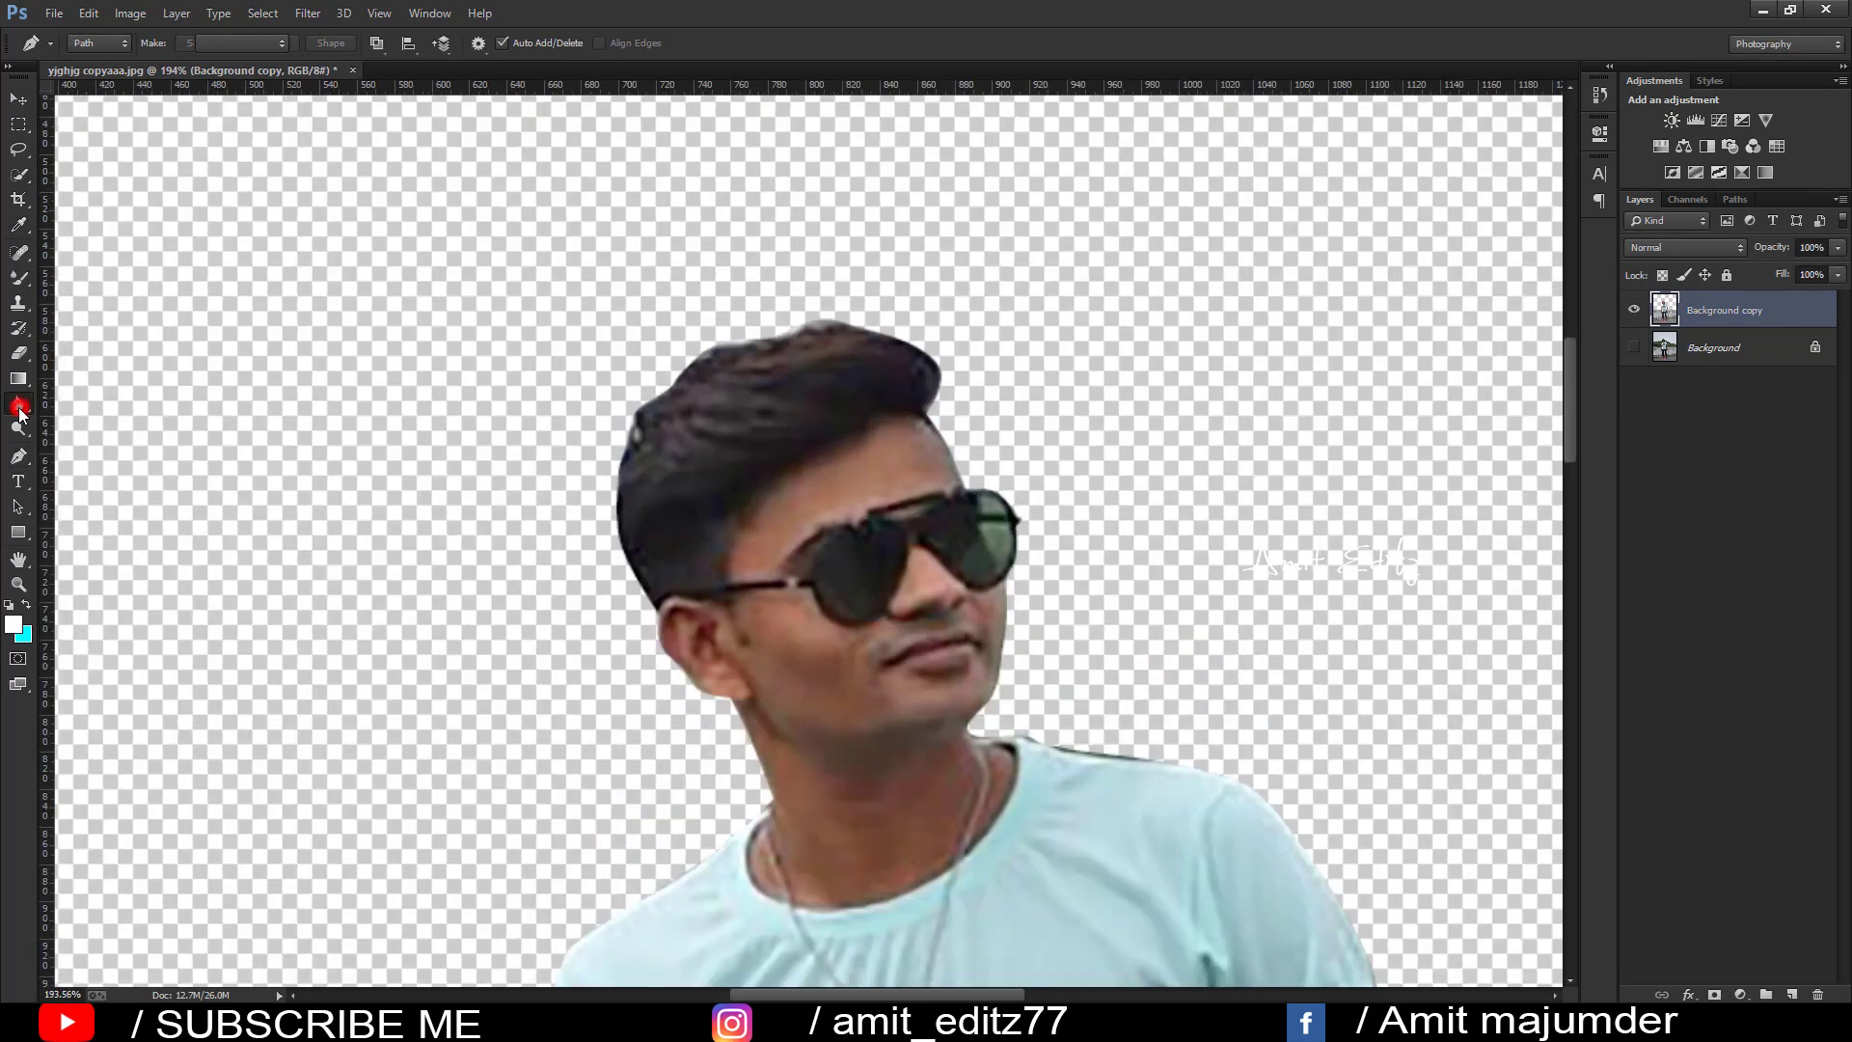
pyautogui.rightClick(18, 403)
pyautogui.click(77, 431)
pyautogui.rightClick(824, 482)
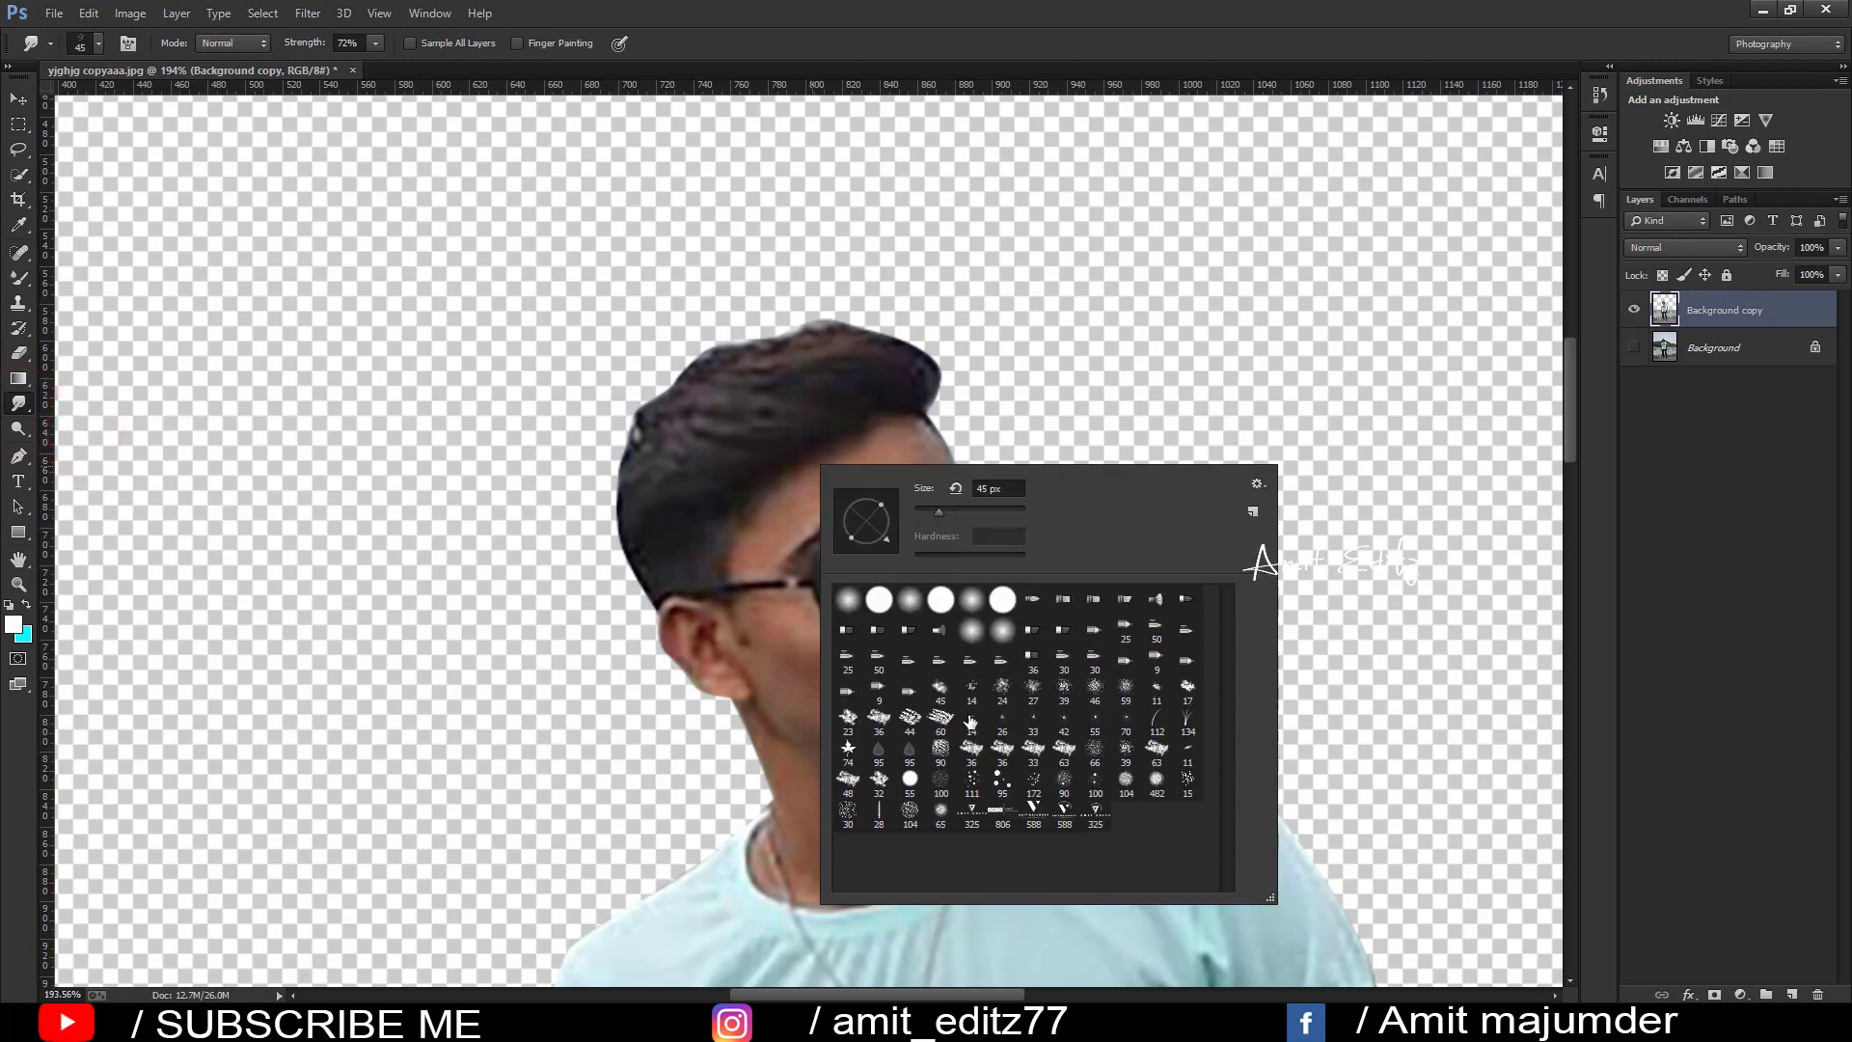
pyautogui.click(894, 545)
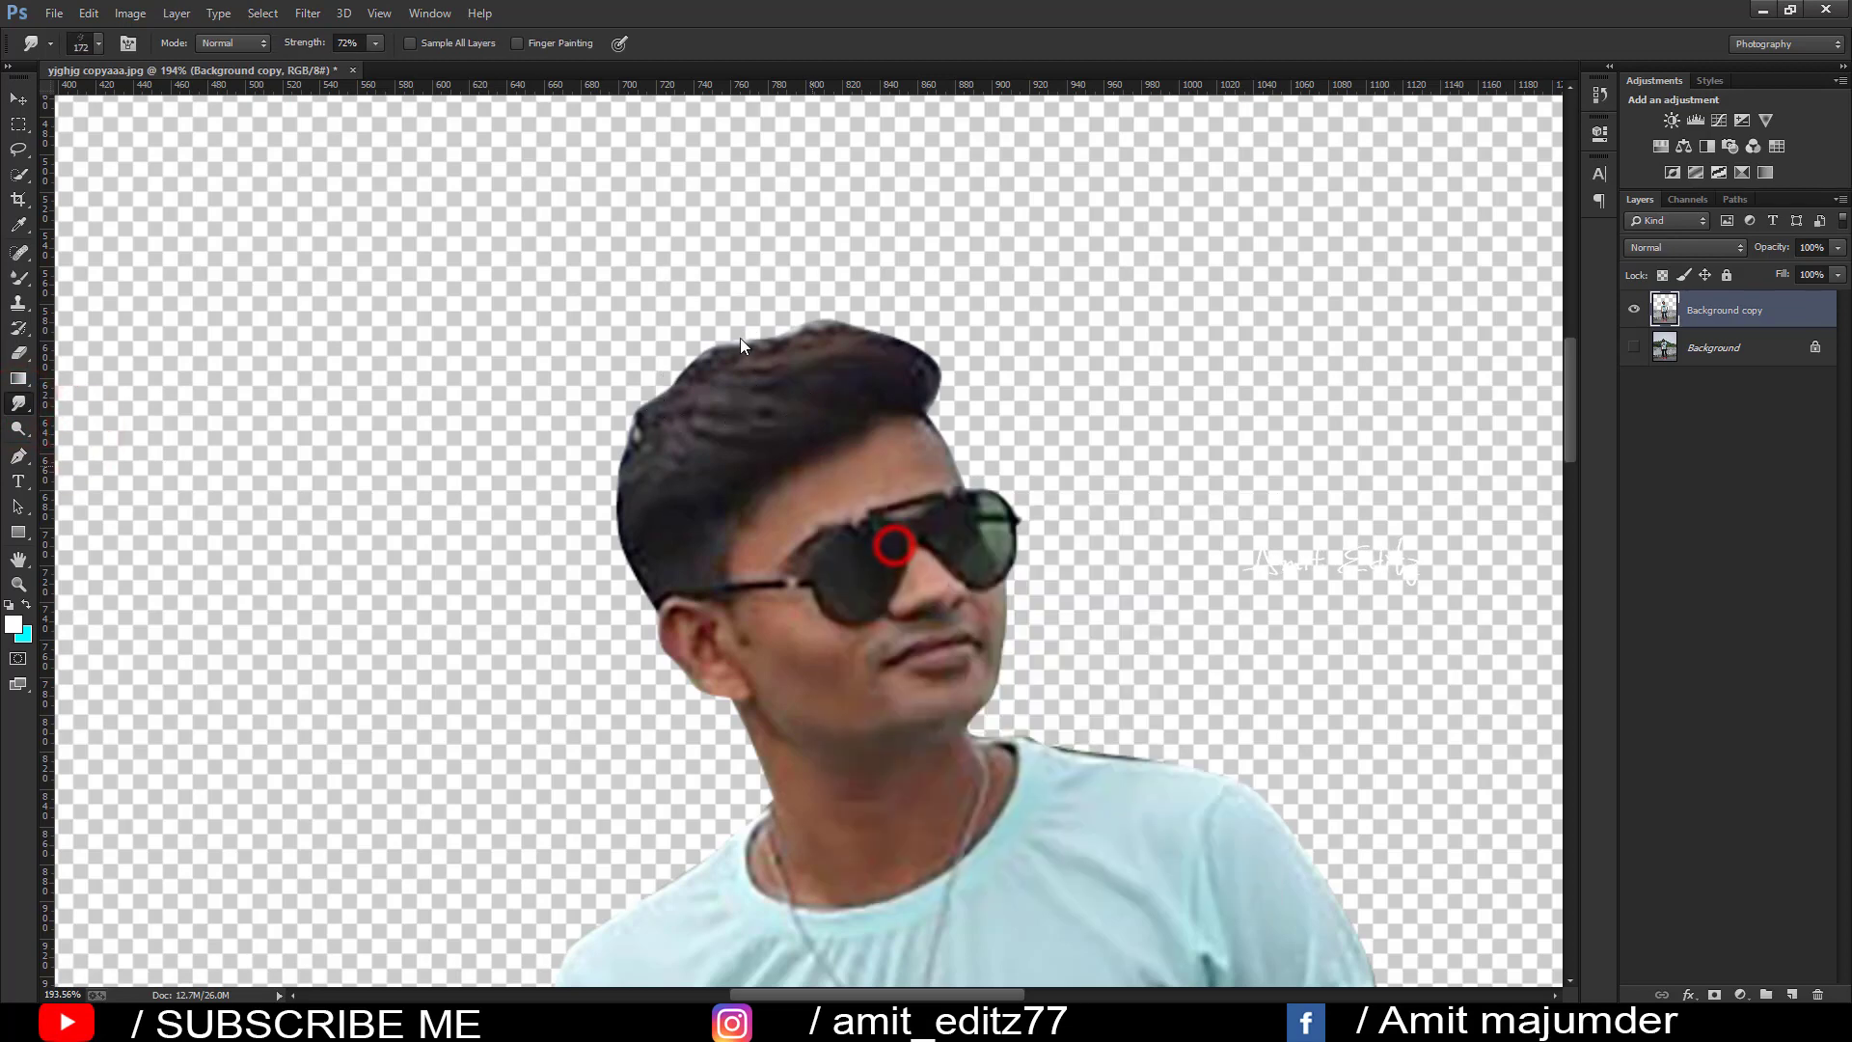
# - Enlarge the brush to 10–15 px and smudge along the top and left hair edge
pyautogui.press(']')
pyautogui.press(']')
pyautogui.press(']')
pyautogui.moveTo(921, 355)
pyautogui.mouseDown()
pyautogui.moveTo(914, 369)
pyautogui.moveTo(842, 330)
pyautogui.moveTo(658, 397)
pyautogui.moveTo(676, 405)
pyautogui.mouseUp()
pyautogui.press(']')
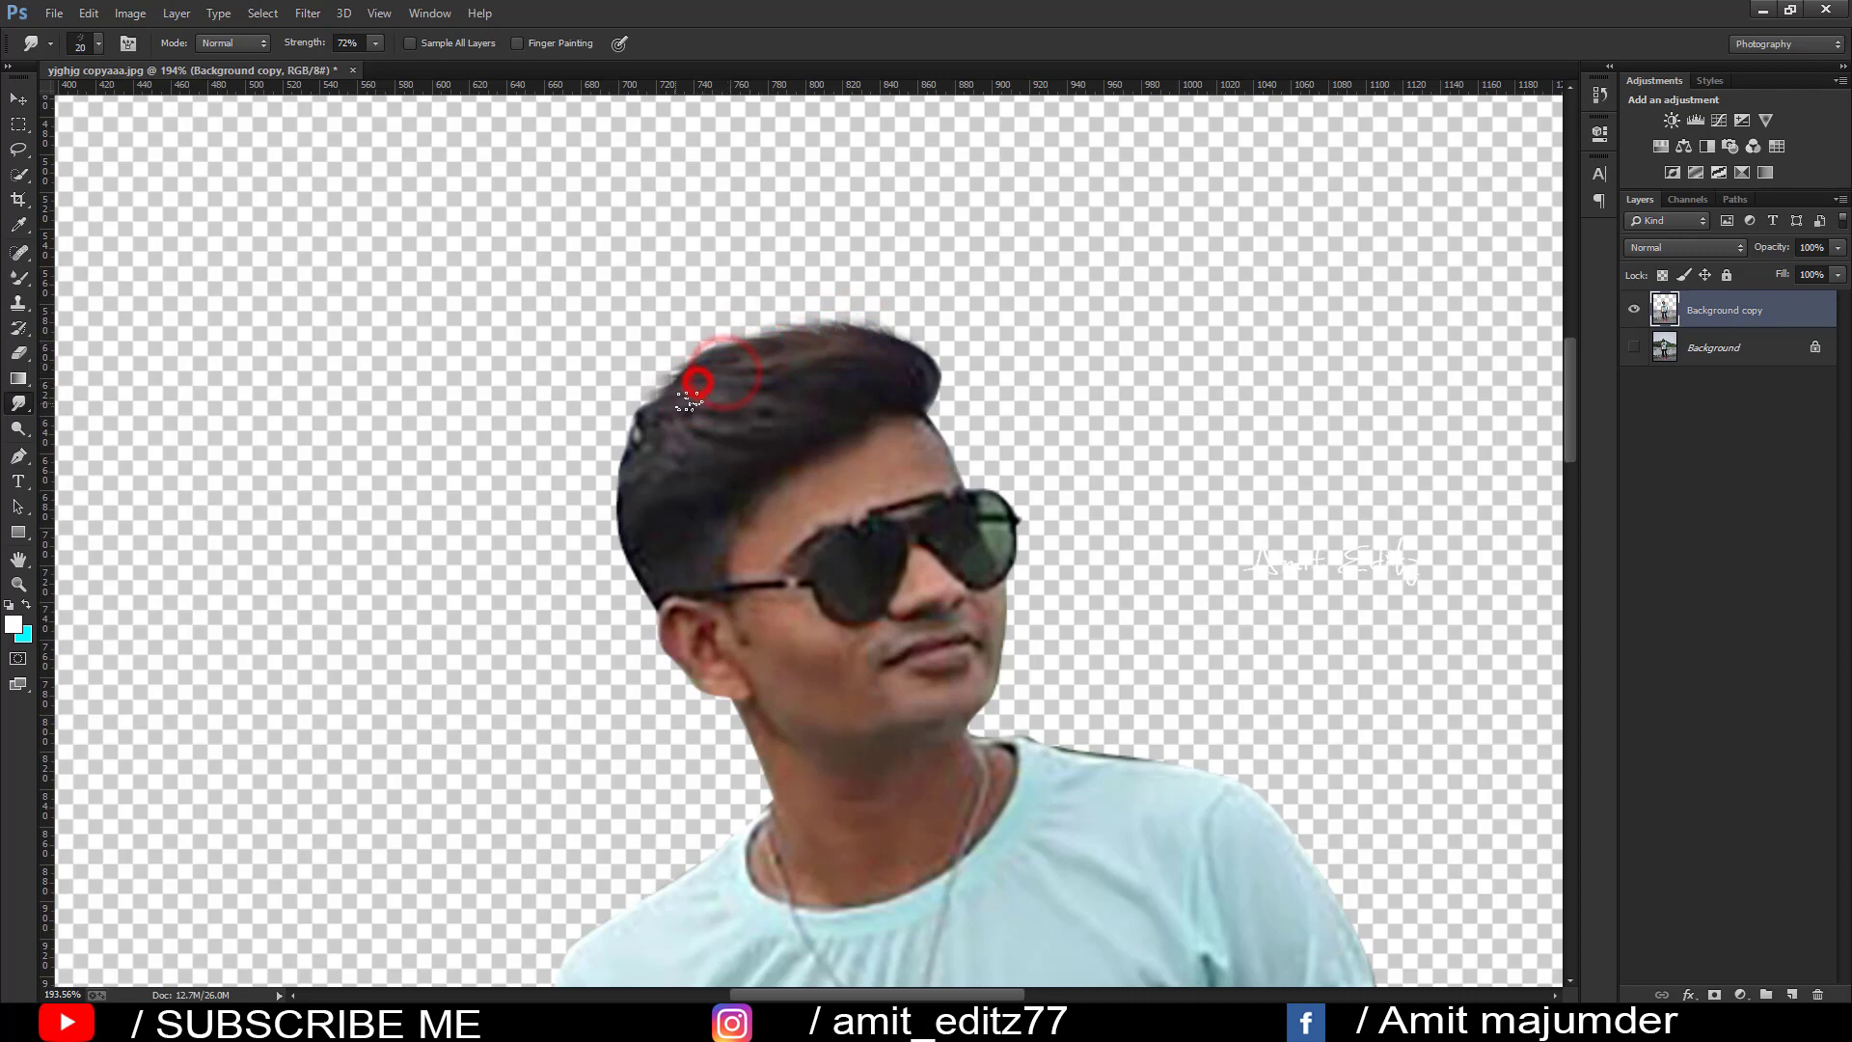
pyautogui.moveTo(698, 381)
pyautogui.mouseDown()
pyautogui.moveTo(674, 385)
pyautogui.moveTo(691, 372)
pyautogui.moveTo(691, 389)
pyautogui.mouseUp()
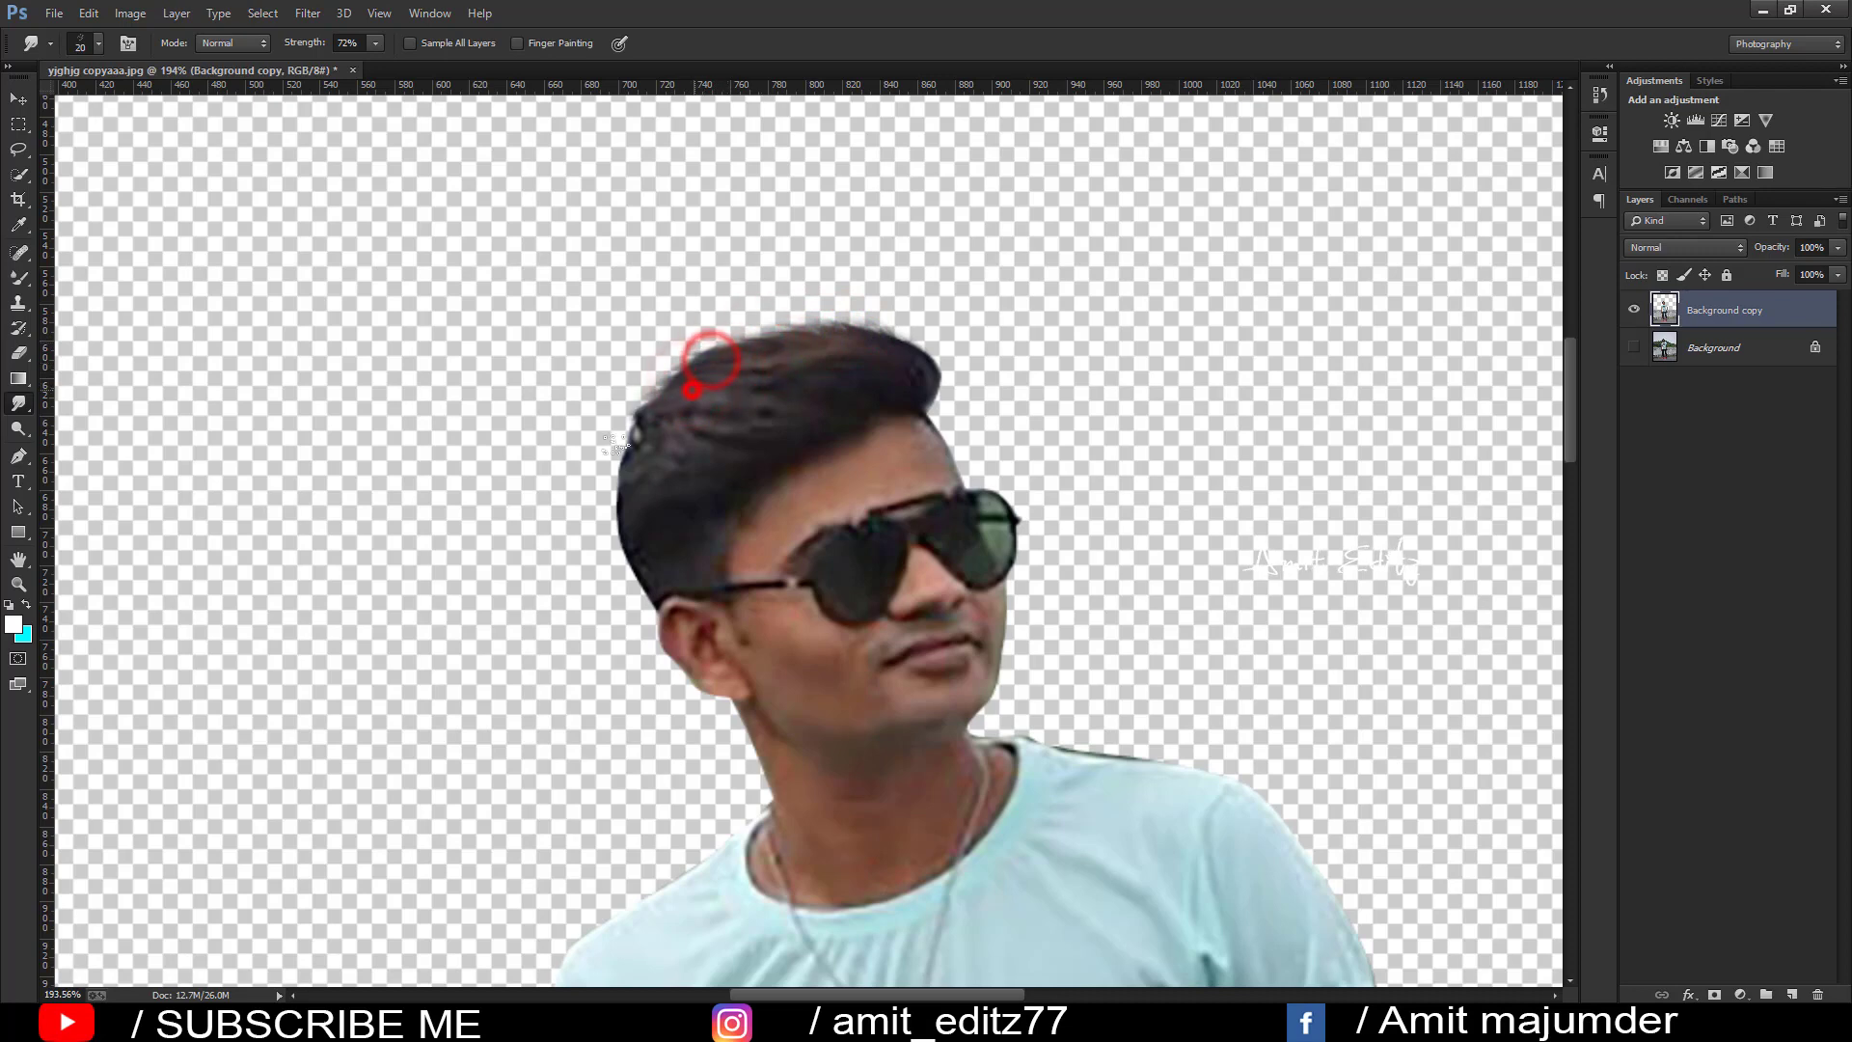
pyautogui.moveTo(614, 443)
pyautogui.mouseDown()
pyautogui.moveTo(661, 392)
pyautogui.moveTo(640, 405)
pyautogui.moveTo(650, 461)
pyautogui.moveTo(627, 453)
pyautogui.moveTo(632, 506)
pyautogui.moveTo(665, 426)
pyautogui.moveTo(747, 396)
pyautogui.moveTo(694, 391)
pyautogui.moveTo(695, 372)
pyautogui.moveTo(777, 349)
pyautogui.moveTo(764, 340)
pyautogui.mouseUp()
# - Switch to the Mixer Brush at 24 px and smooth the cheek below the sunglasses
pyautogui.keyDown('alt'); pyautogui.scroll(-3, 834, 344); pyautogui.keyUp('alt')
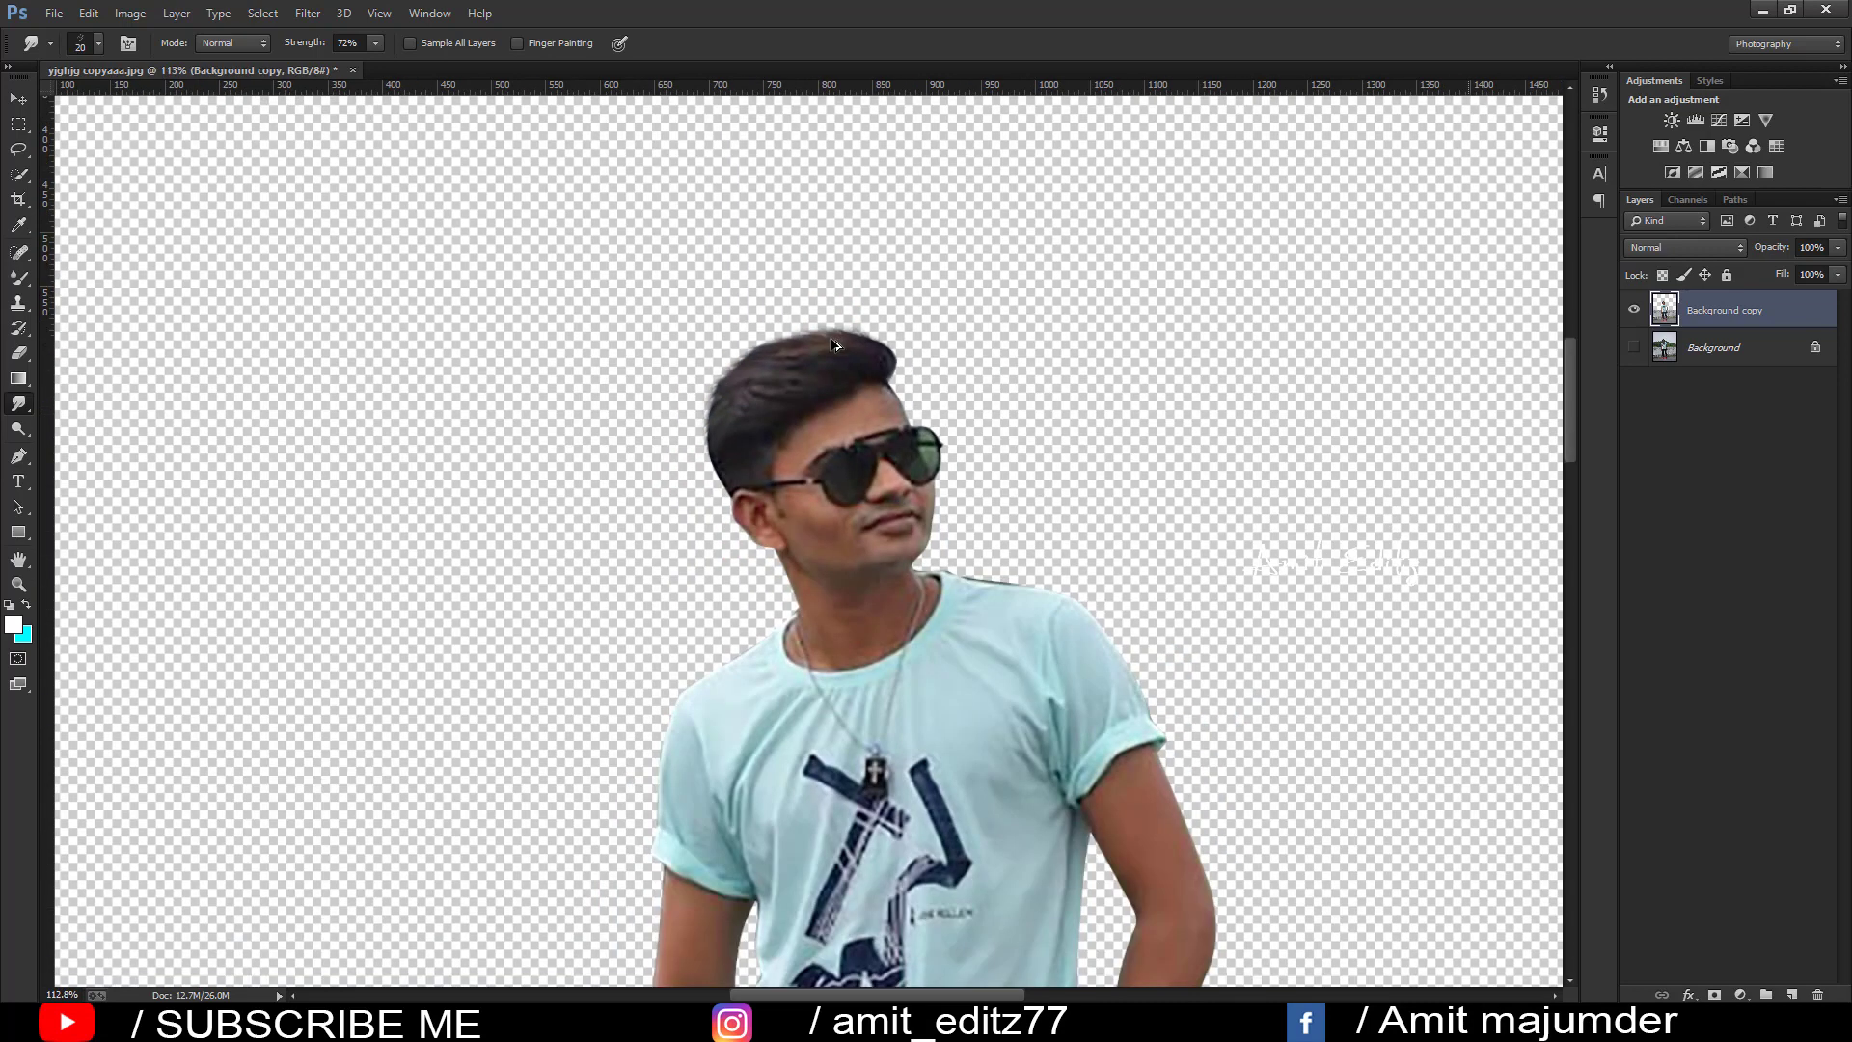
pyautogui.keyDown('alt'); pyautogui.scroll(3, 835, 345); pyautogui.keyUp('alt')
pyautogui.rightClick(17, 279)
pyautogui.click(68, 328)
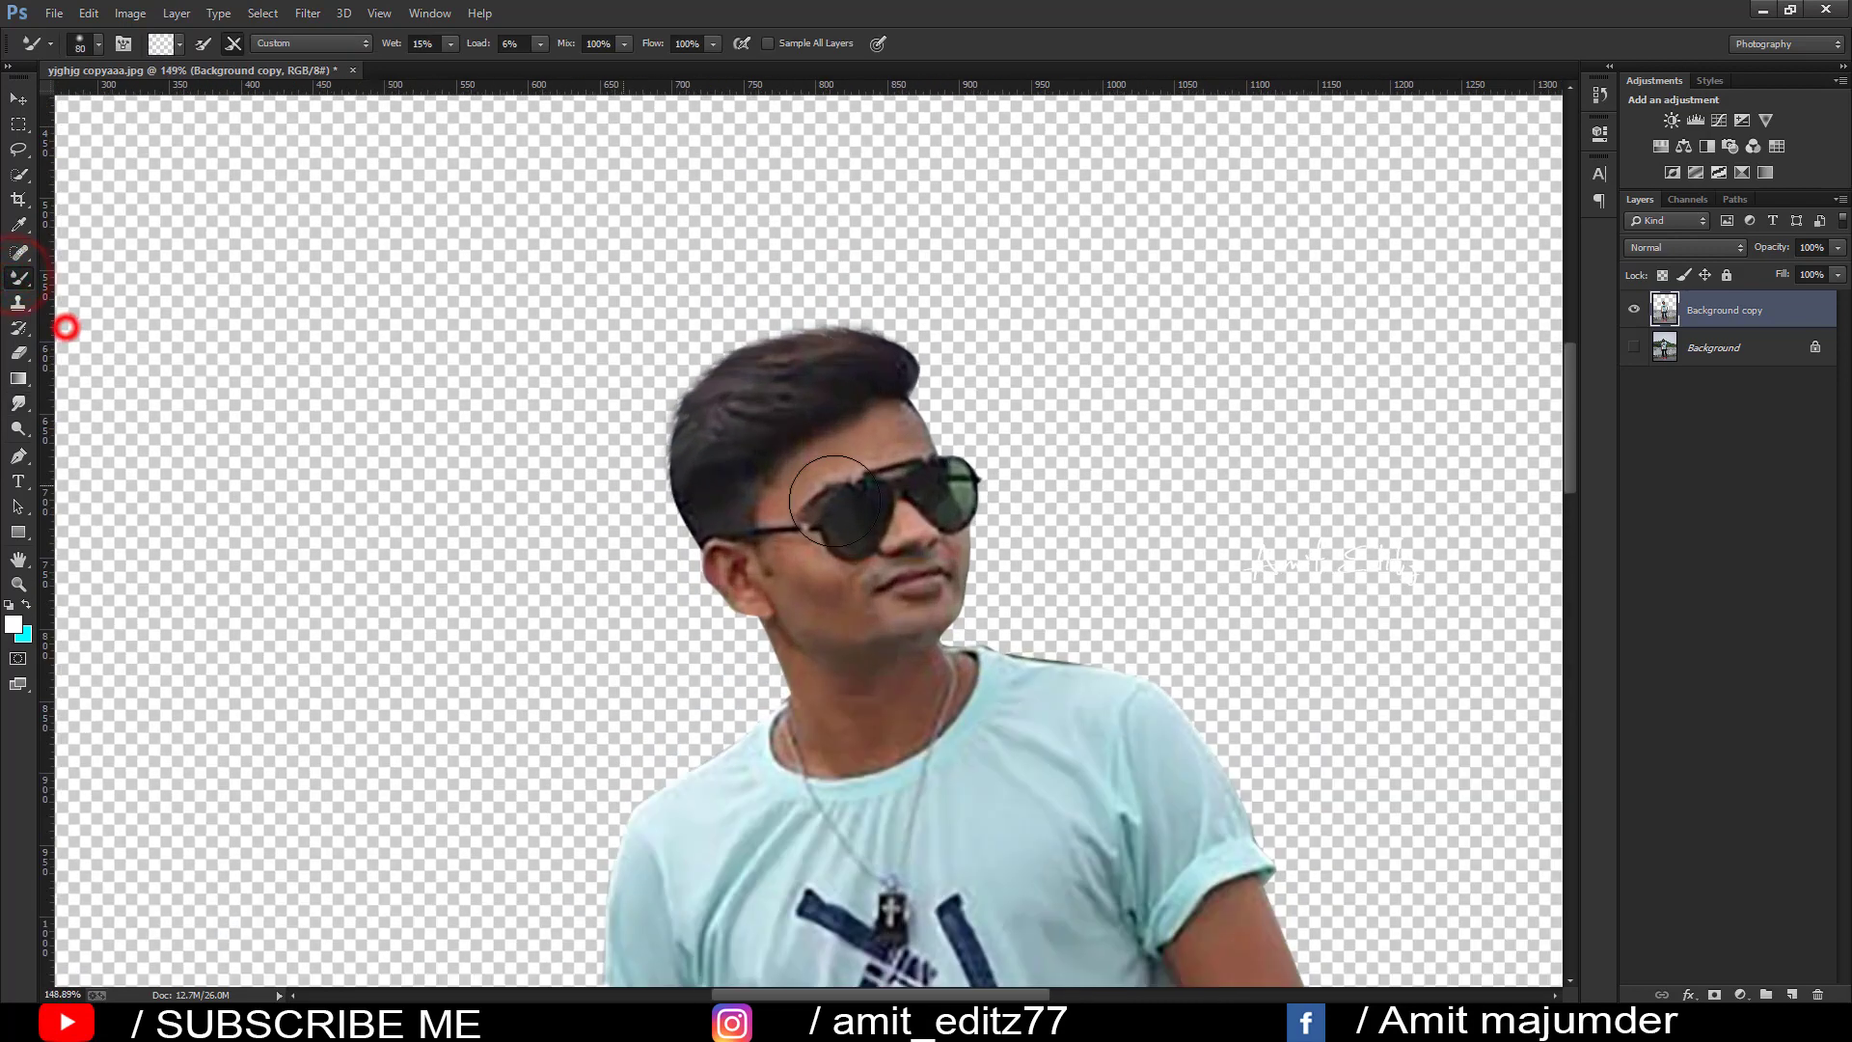
pyautogui.scroll(2, 877, 473)
pyautogui.keyDown('alt'); pyautogui.rightClick(916, 436); pyautogui.keyUp('alt')
pyautogui.keyDown('alt'); pyautogui.rightClick(882, 424); pyautogui.keyUp('alt')
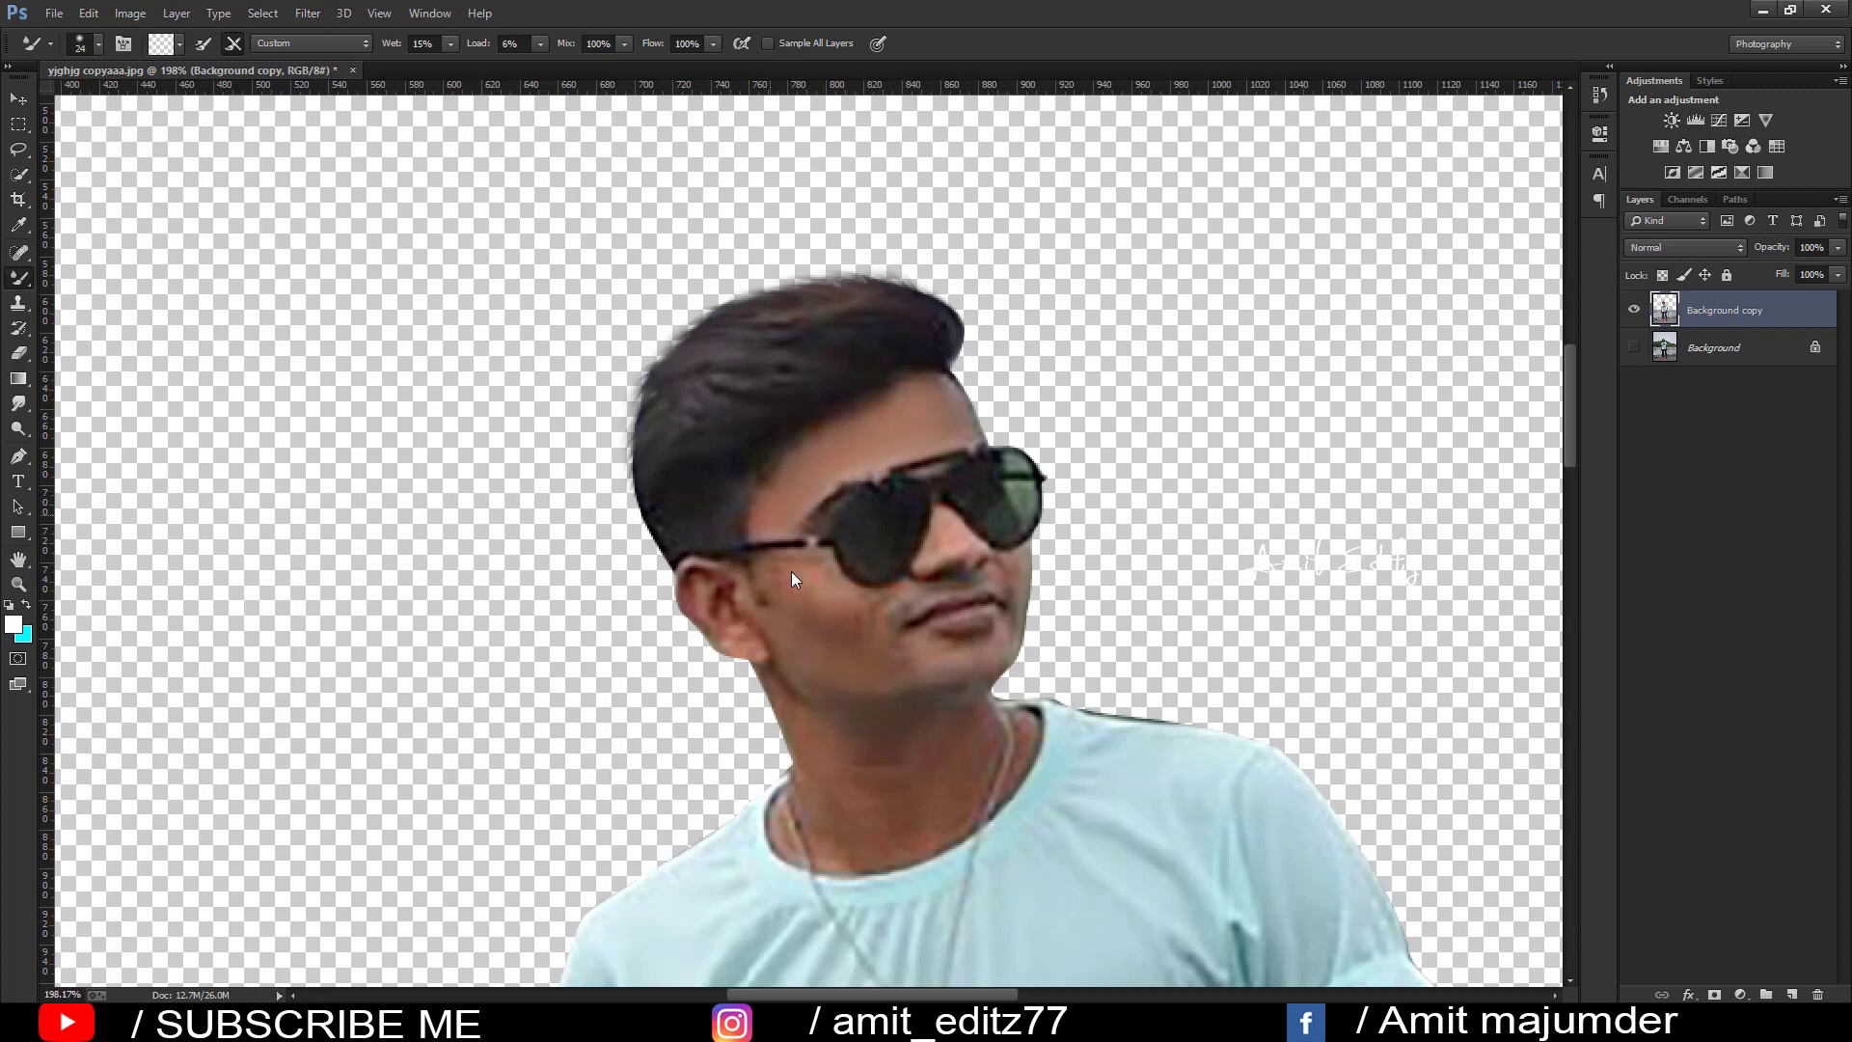
pyautogui.moveTo(793, 577); pyautogui.dragTo(792, 564)
# - Smooth the ear edge at 20 px, then the cheek with a 31 px brush
pyautogui.keyDown('alt'); pyautogui.rightClick(791, 645); pyautogui.keyUp('alt')
pyautogui.moveTo(707, 602); pyautogui.dragTo(748, 666)
pyautogui.keyDown('alt'); pyautogui.rightClick(963, 557); pyautogui.keyUp('alt')
pyautogui.keyDown('alt'); pyautogui.rightClick(926, 563); pyautogui.keyUp('alt')
pyautogui.keyDown('alt'); pyautogui.rightClick(1015, 568); pyautogui.keyUp('alt')
pyautogui.keyDown('alt'); pyautogui.rightClick(997, 648); pyautogui.keyUp('alt')
pyautogui.keyDown('alt'); pyautogui.rightClick(848, 629); pyautogui.keyUp('alt')
pyautogui.click(845, 613)
# - Blend the neck skin down to the collar and along the collar edge with a smaller brush
pyautogui.scroll(-1, 878, 665)
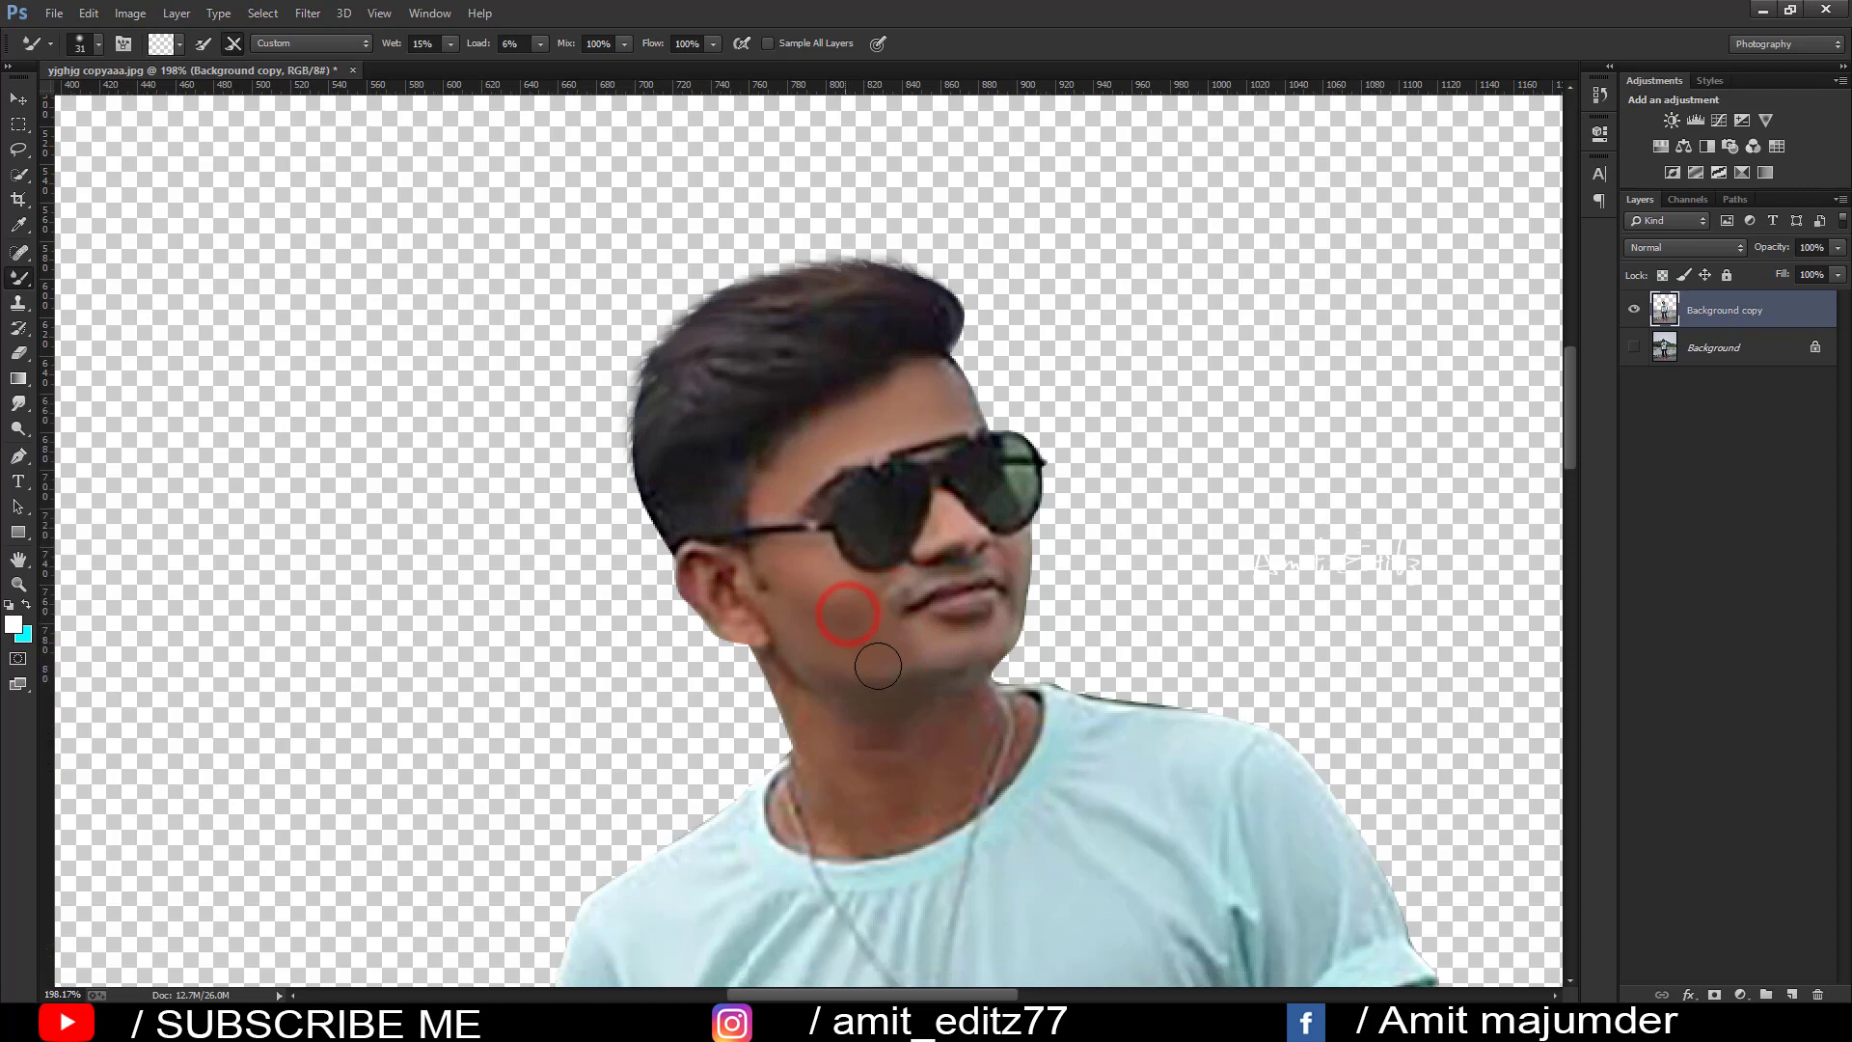
pyautogui.scroll(-3, 877, 665)
pyautogui.click(865, 654)
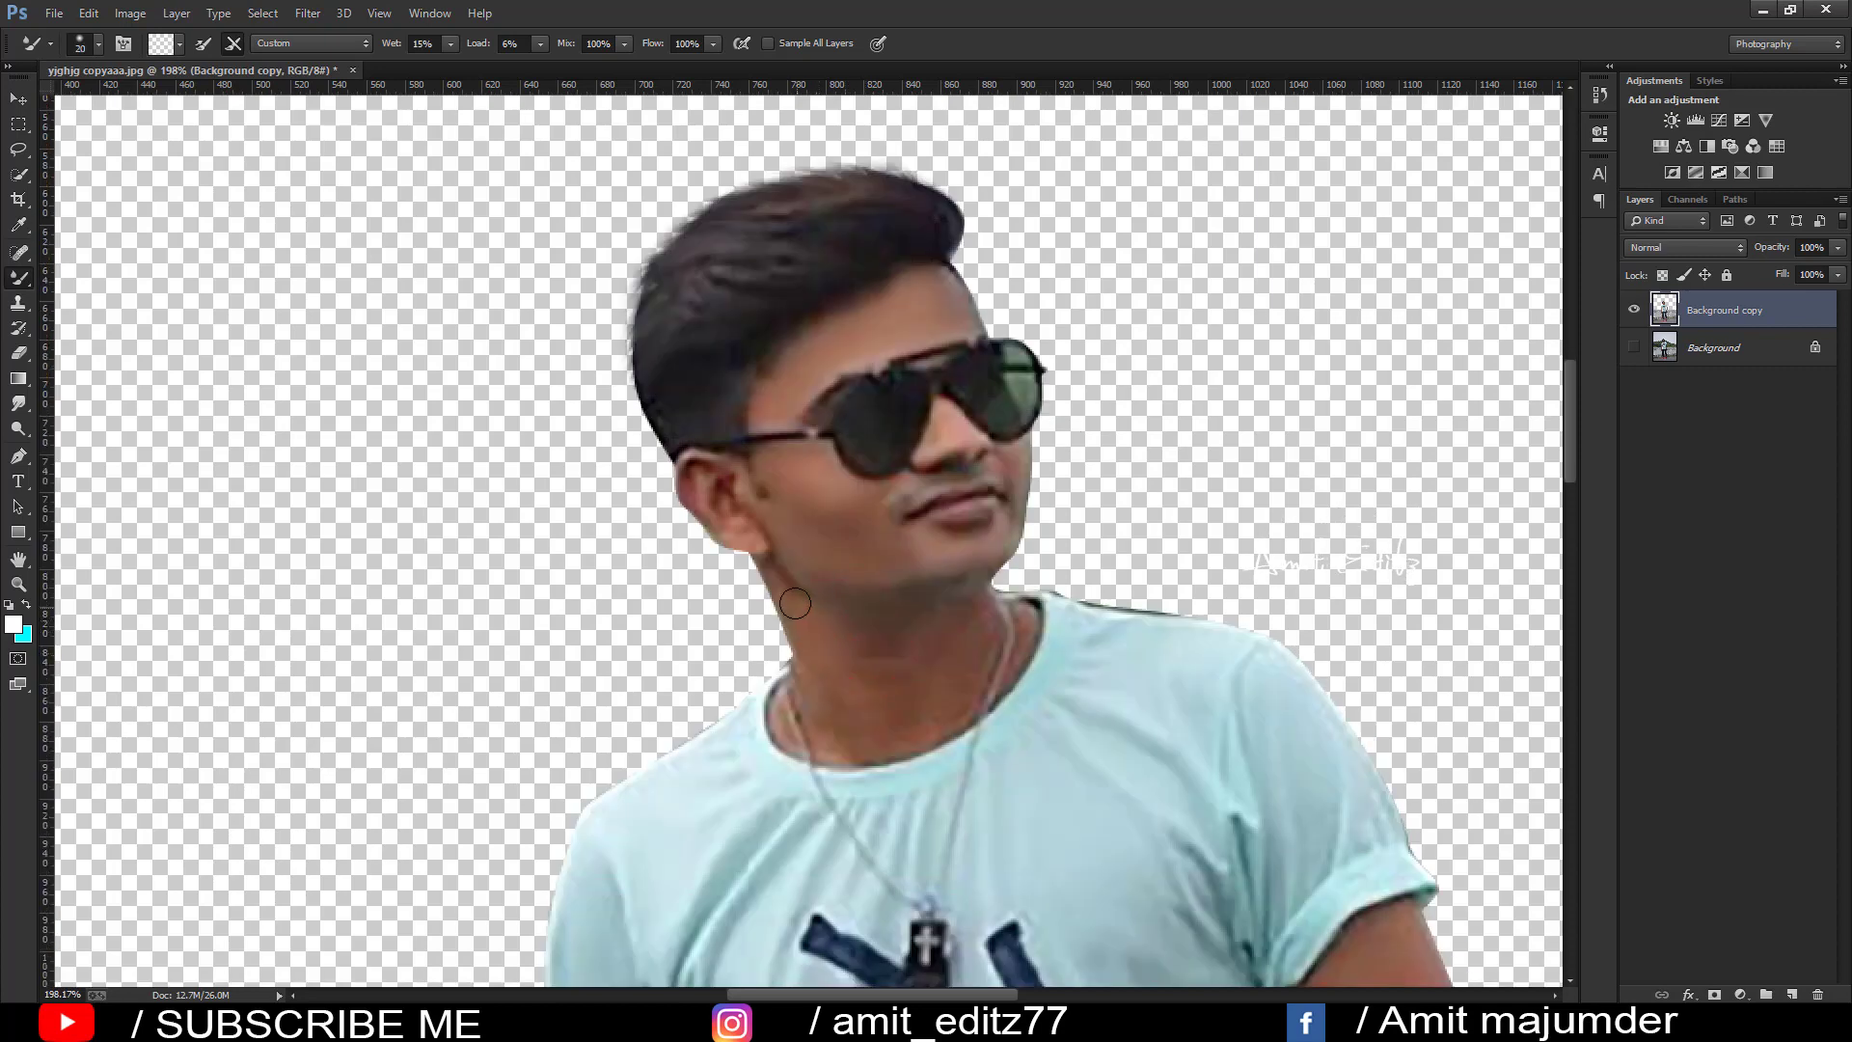
pyautogui.keyDown('alt'); pyautogui.rightClick(805, 608); pyautogui.keyUp('alt')
pyautogui.moveTo(817, 690); pyautogui.dragTo(981, 637)
pyautogui.moveTo(971, 674); pyautogui.dragTo(896, 731)
pyautogui.moveTo(896, 731)
pyautogui.mouseDown()
pyautogui.moveTo(857, 747)
pyautogui.moveTo(811, 718)
pyautogui.mouseUp()
pyautogui.moveTo(1013, 622)
pyautogui.mouseDown()
pyautogui.moveTo(1011, 673)
pyautogui.moveTo(885, 527)
pyautogui.mouseUp()
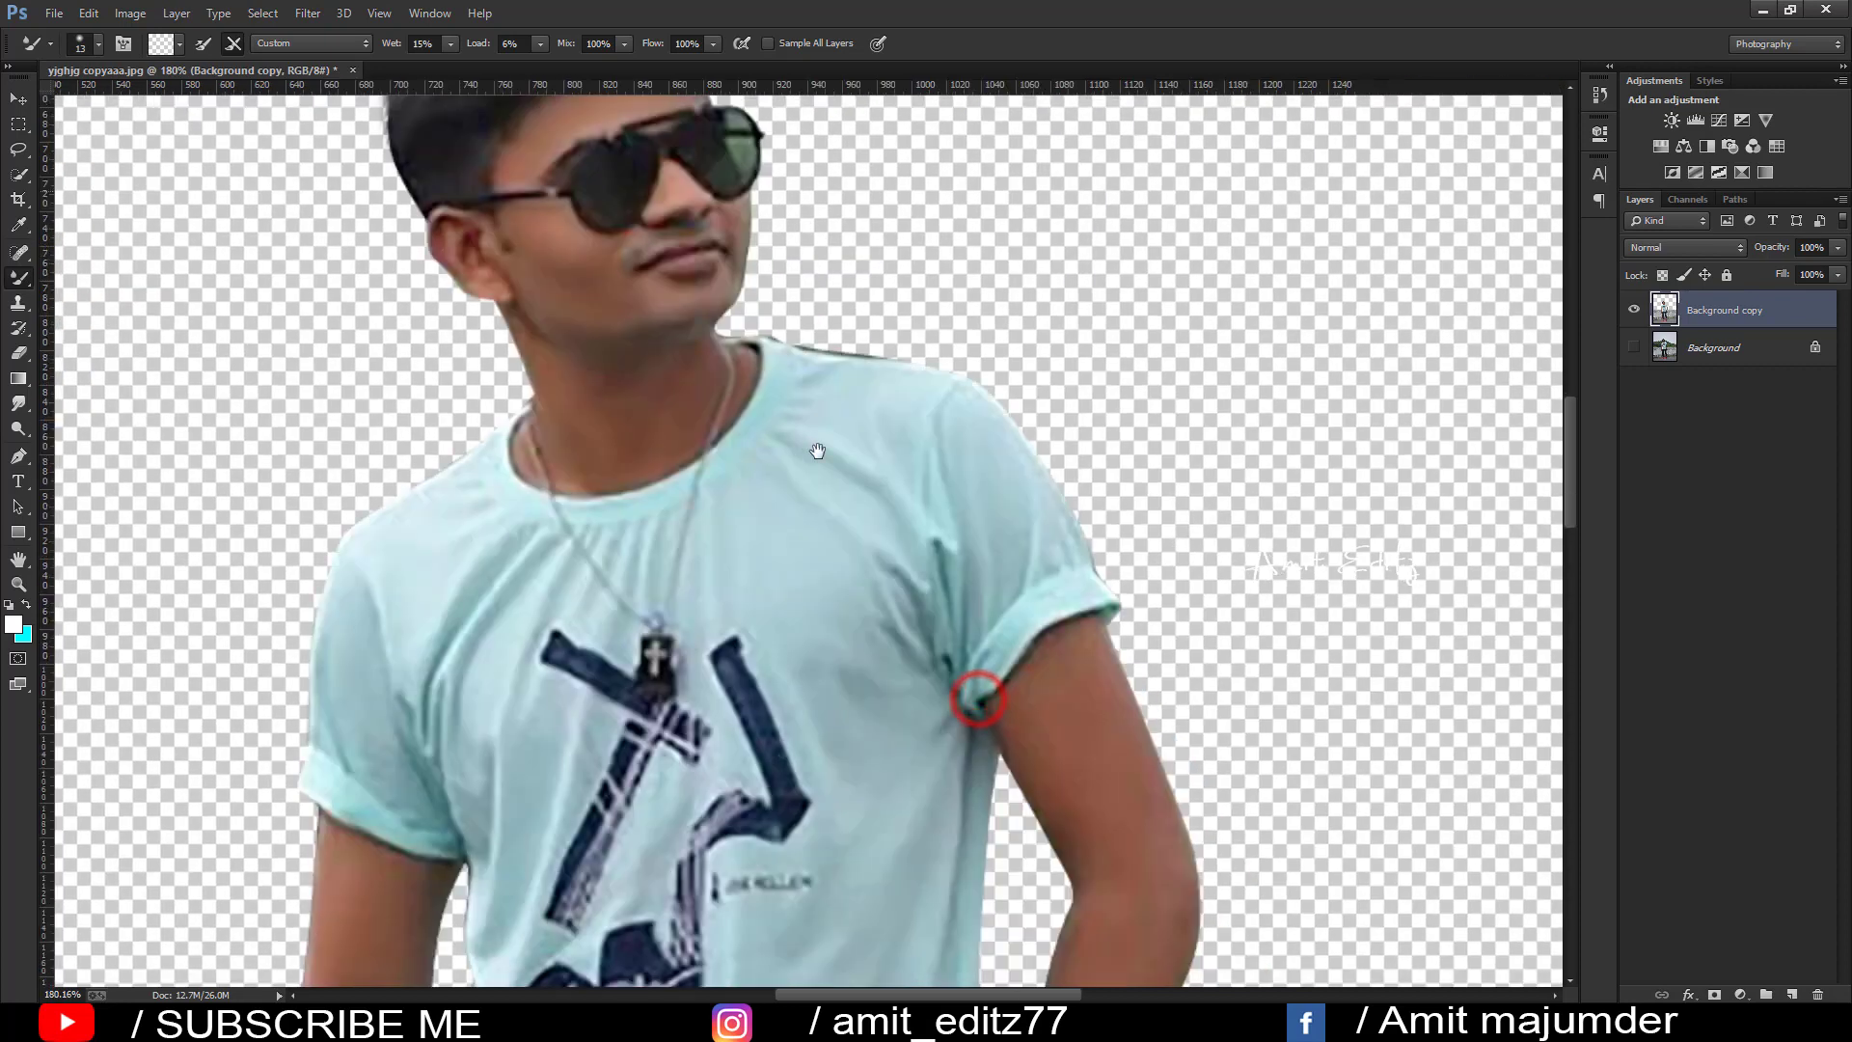
# - With an enlarged Mixer Brush, smooth the first arm's upper arm, forearm and elbow skin
pyautogui.scroll(-5, 885, 527)
pyautogui.scroll(5, 897, 511)
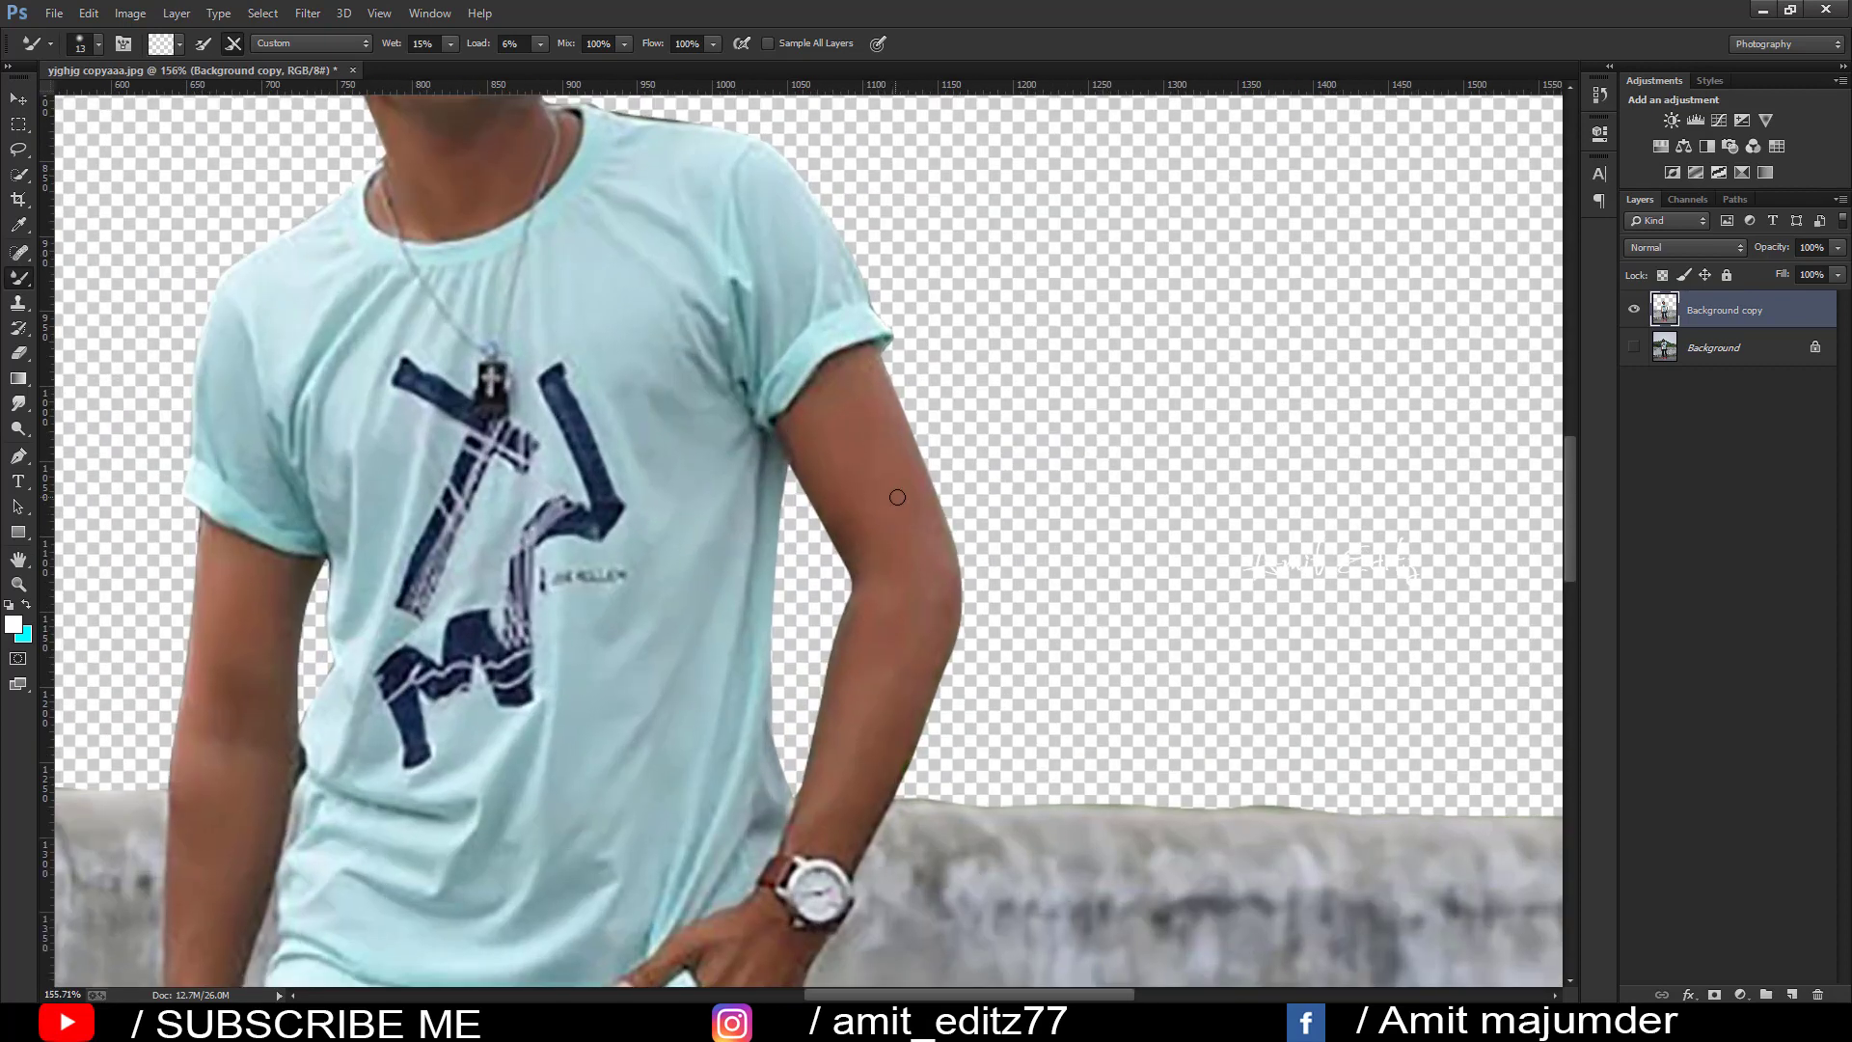
pyautogui.hotkey('ctrl', 'r')
pyautogui.scroll(1, 858, 415)
pyautogui.scroll(1, 859, 411)
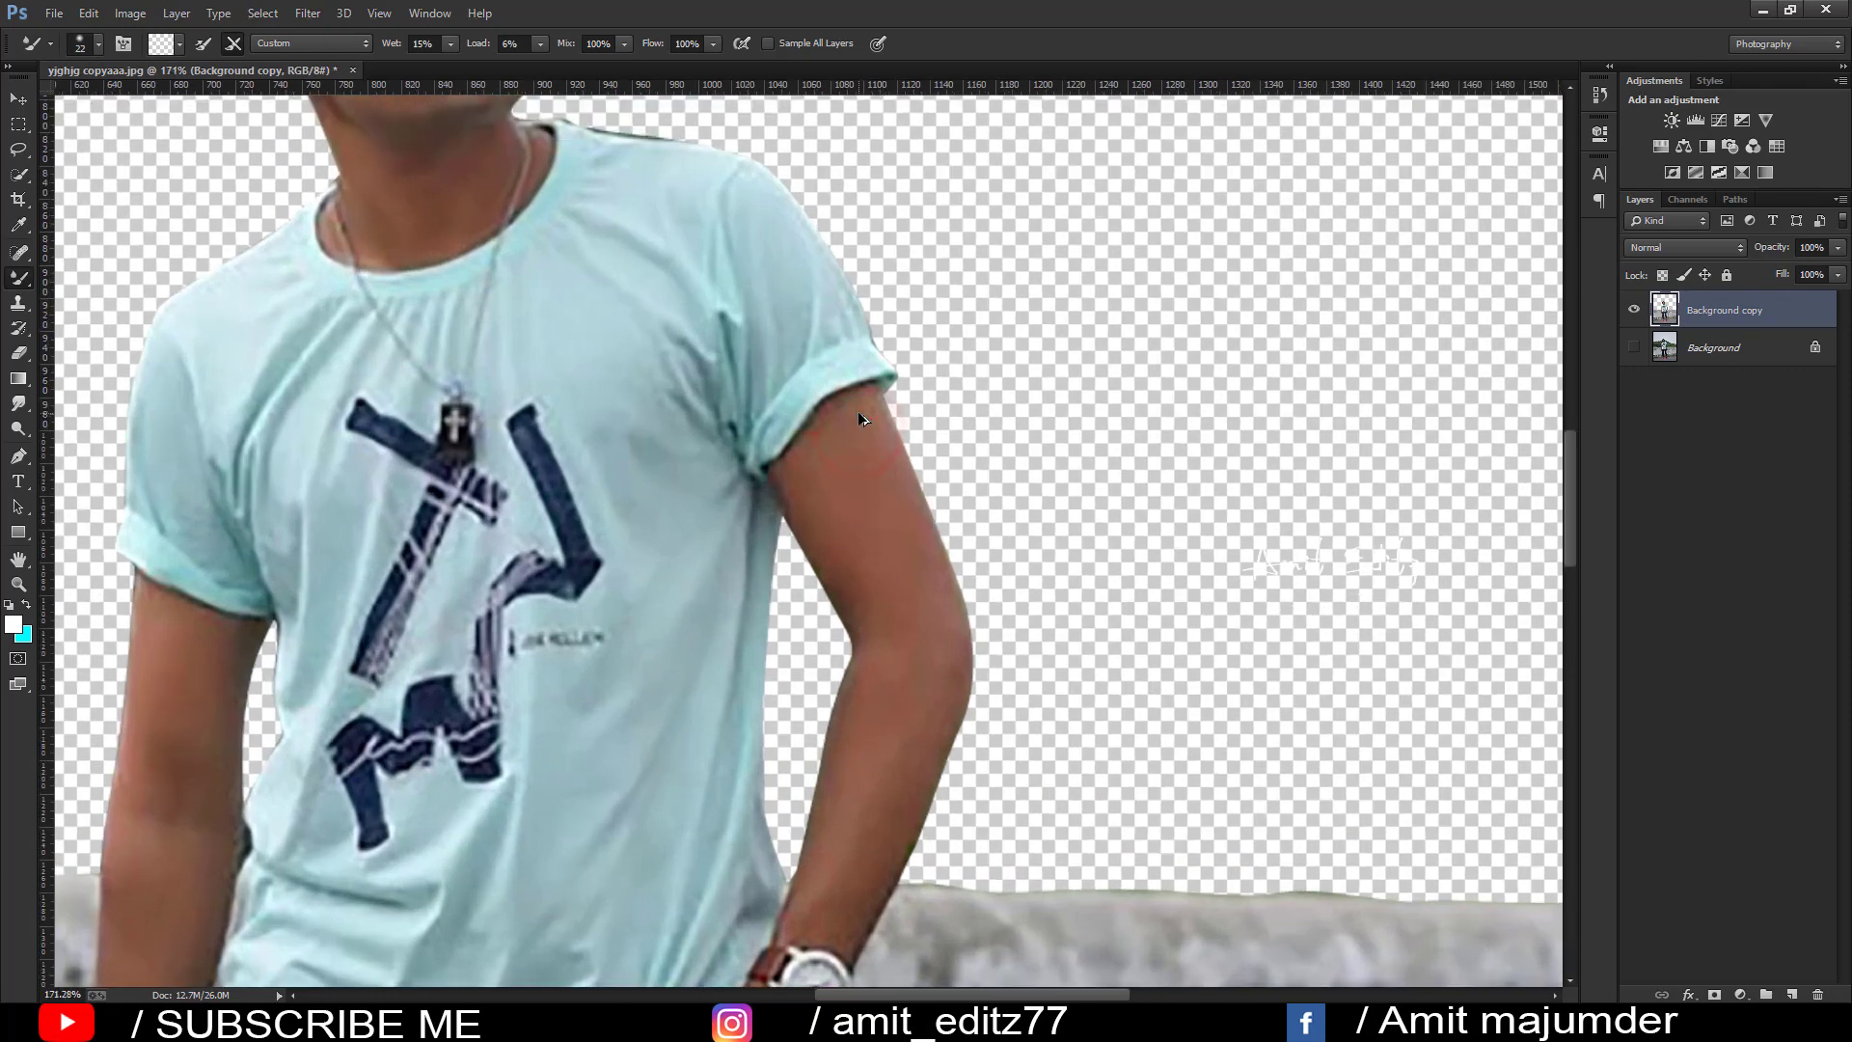
pyautogui.scroll(1, 866, 448)
pyautogui.press(']')
pyautogui.moveTo(880, 432); pyautogui.dragTo(907, 424)
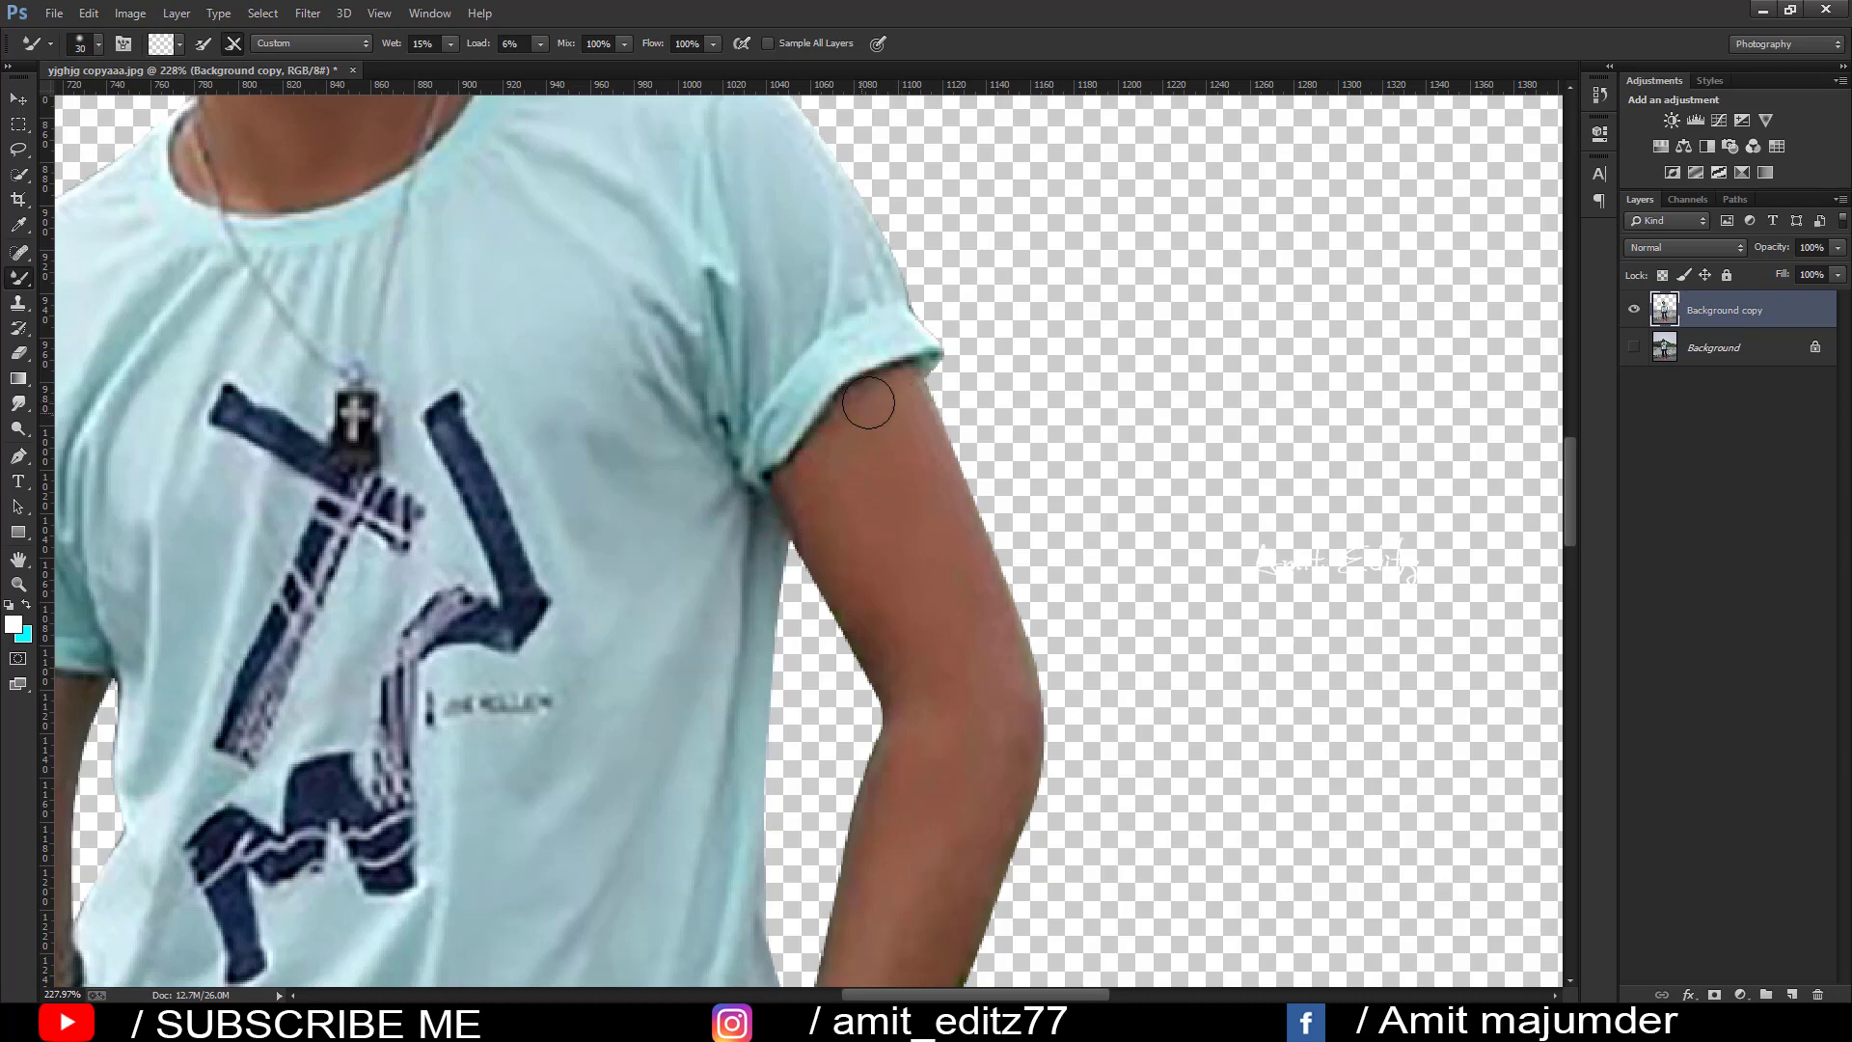
pyautogui.moveTo(895, 409); pyautogui.dragTo(1013, 776)
pyautogui.moveTo(931, 661); pyautogui.dragTo(893, 380)
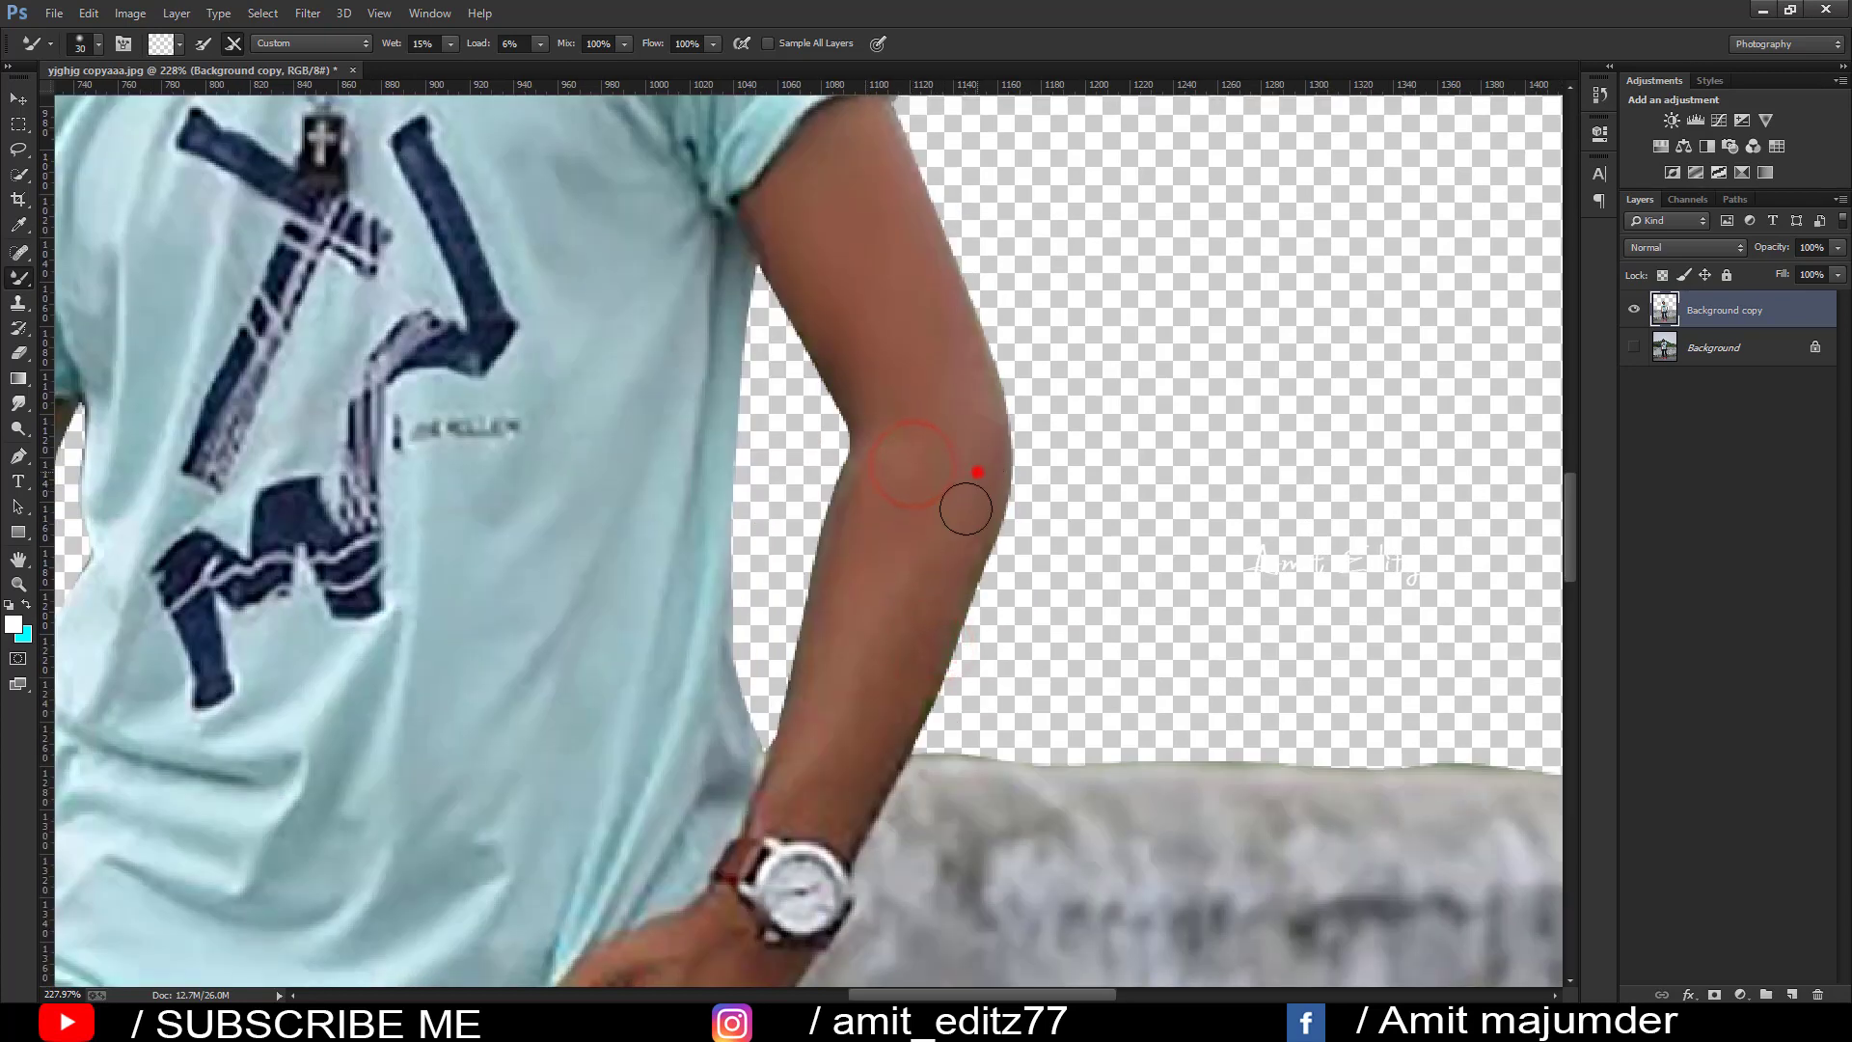
pyautogui.moveTo(975, 469); pyautogui.dragTo(906, 628)
pyautogui.moveTo(917, 547)
pyautogui.mouseDown()
pyautogui.moveTo(914, 576)
pyautogui.moveTo(947, 559)
pyautogui.moveTo(891, 475)
pyautogui.mouseUp()
pyautogui.moveTo(907, 454); pyautogui.dragTo(882, 451)
# - With a smaller brush, smooth the other arm below the sleeve and along its edge
pyautogui.scroll(-3, 903, 597)
pyautogui.press('[')
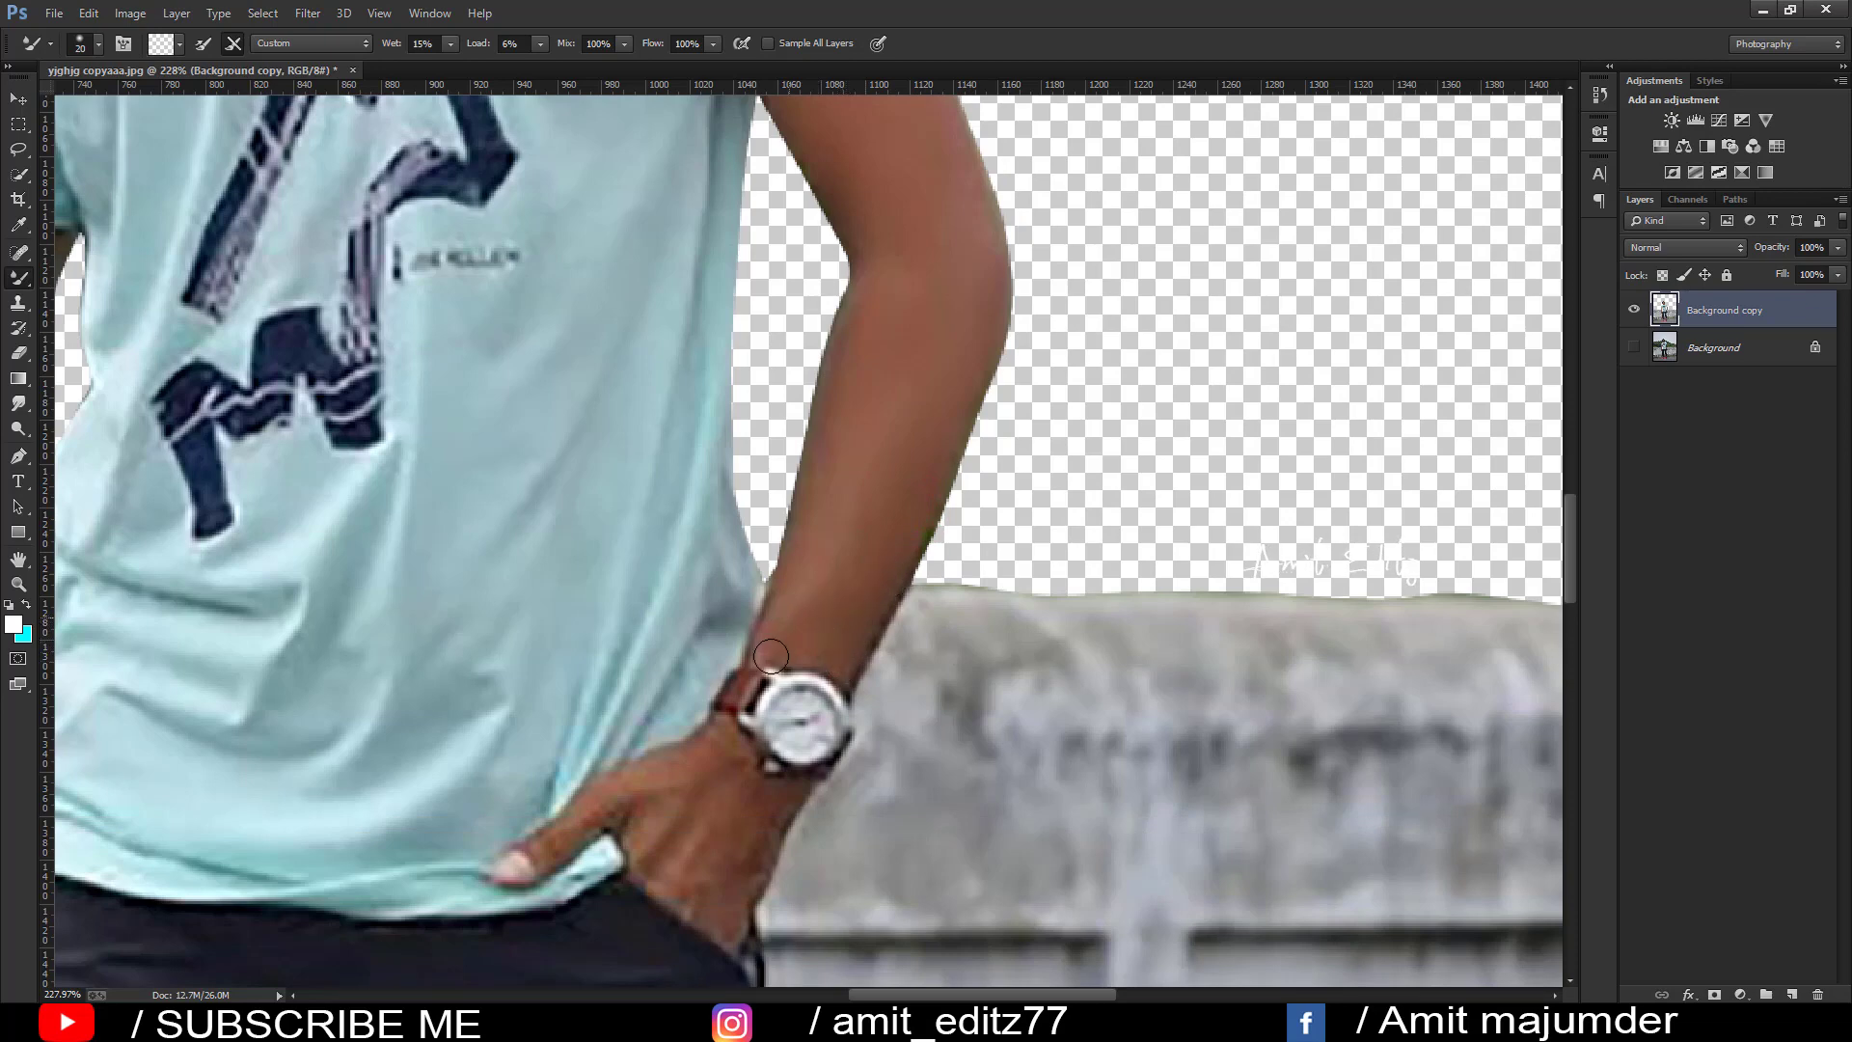
pyautogui.scroll(-2, 713, 681)
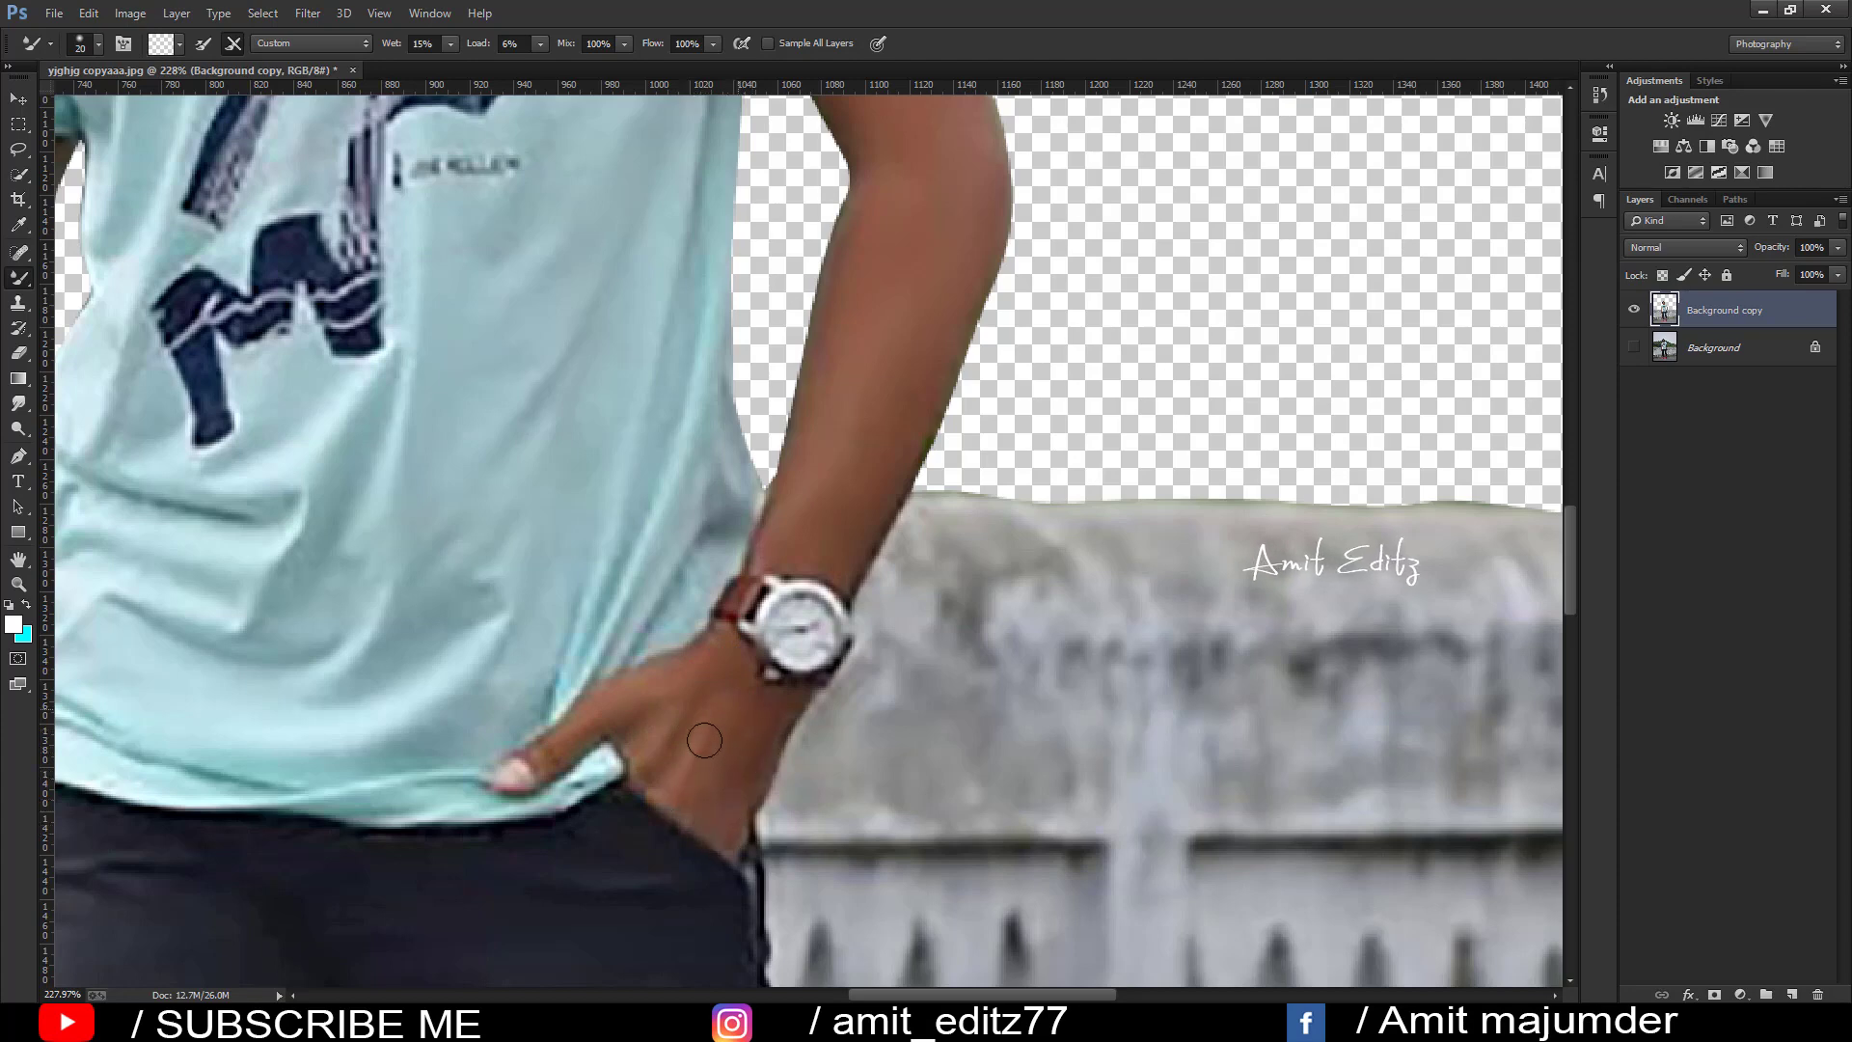
pyautogui.scroll(-3, 755, 640)
pyautogui.scroll(3, 505, 566)
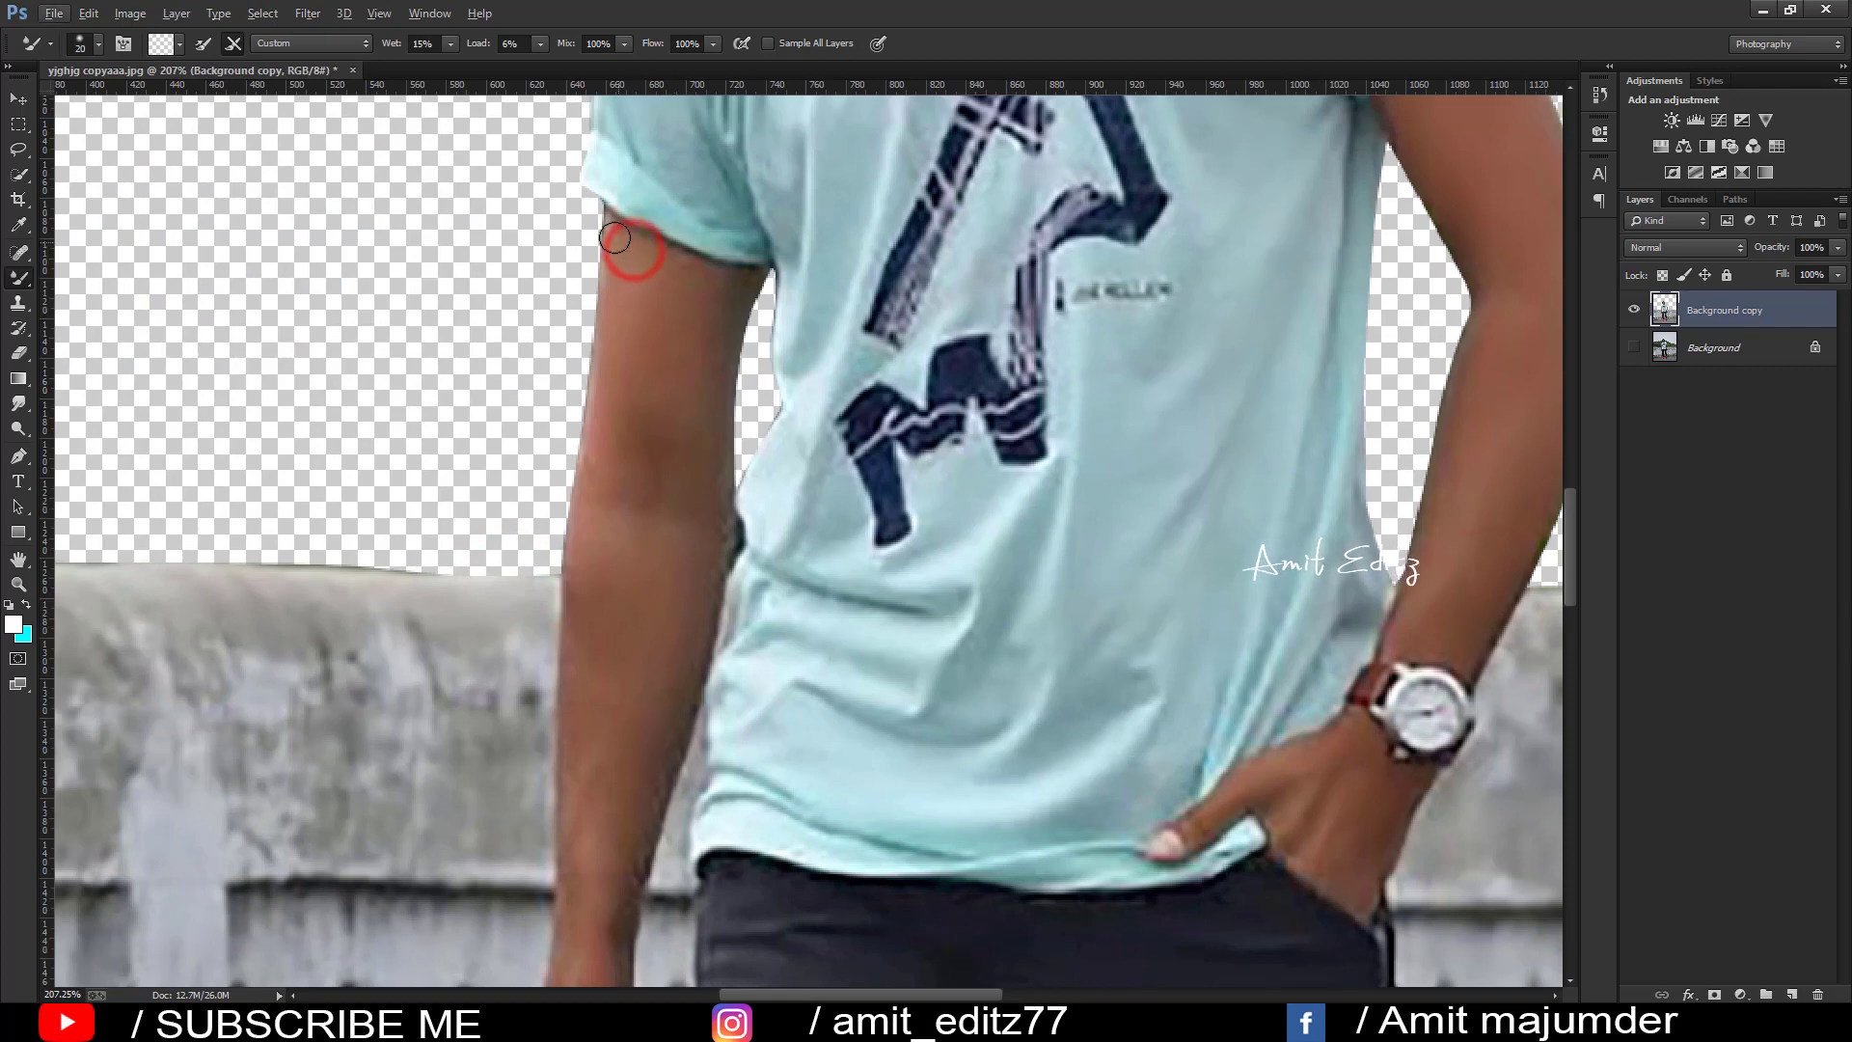
pyautogui.moveTo(627, 249); pyautogui.dragTo(630, 244)
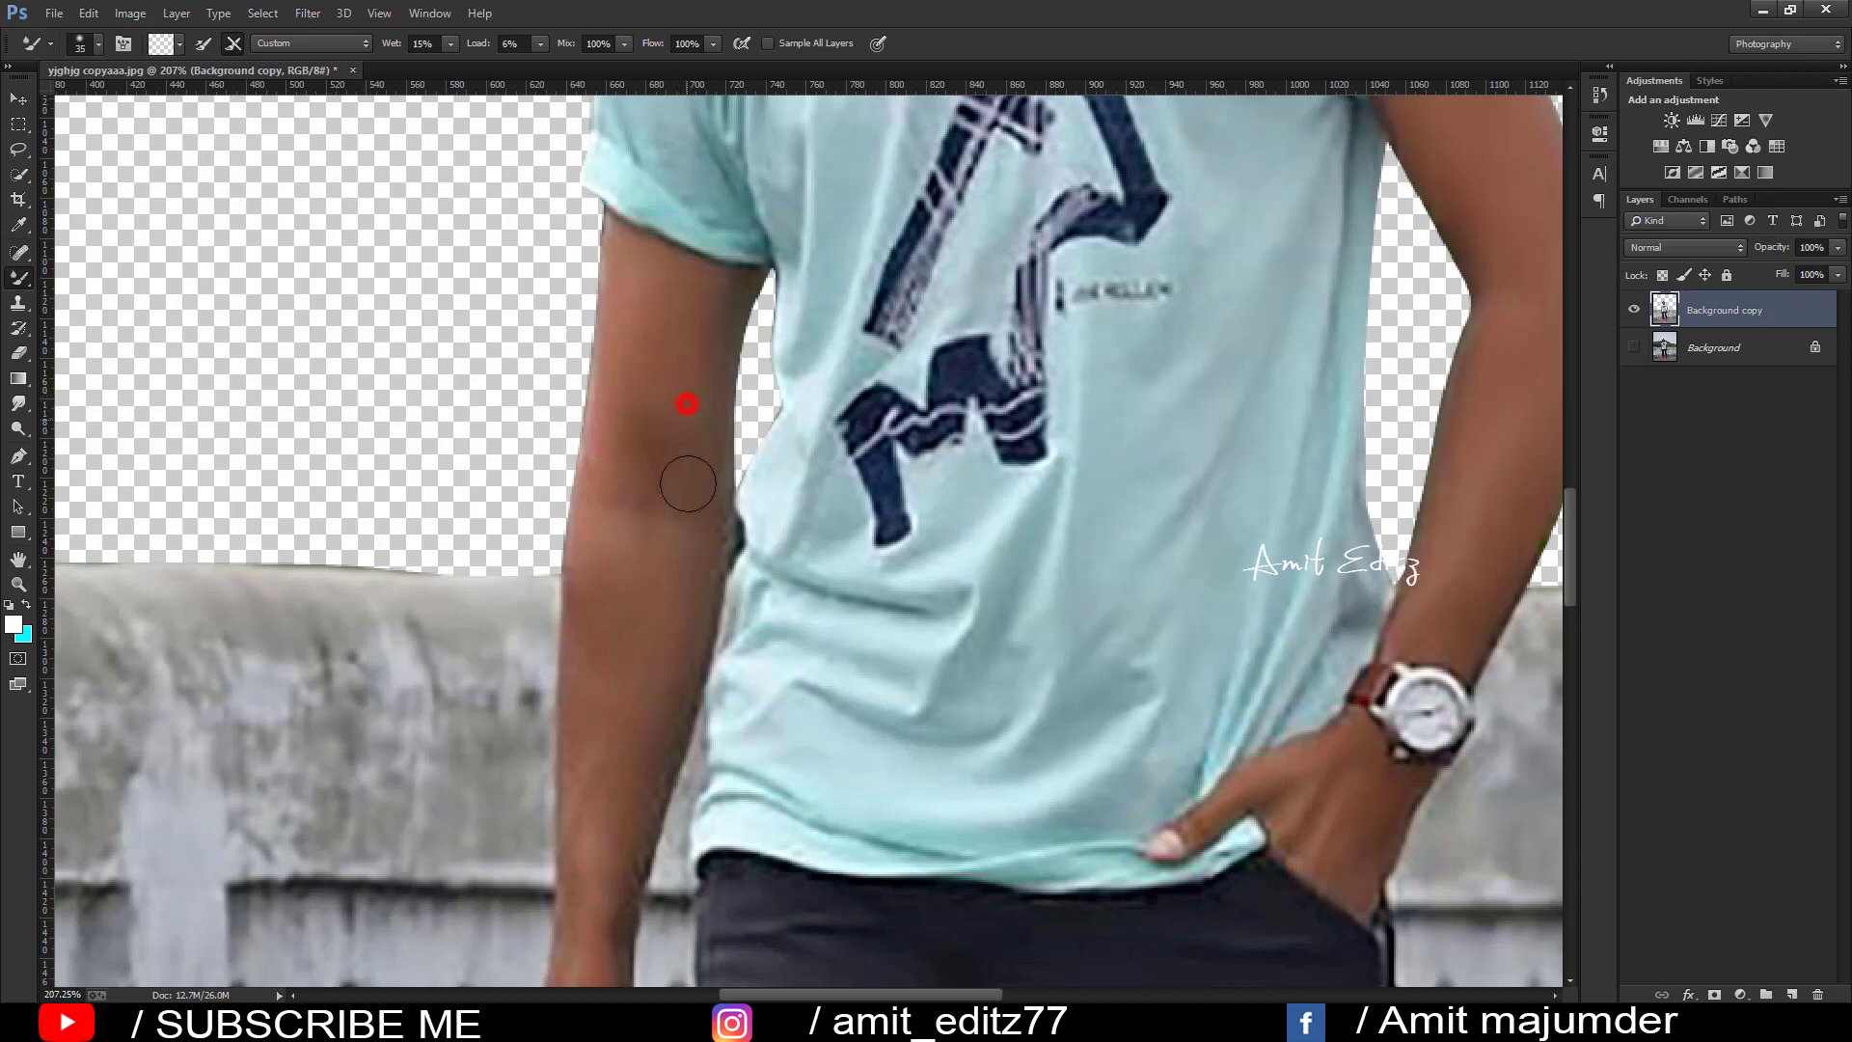
pyautogui.moveTo(700, 547); pyautogui.dragTo(700, 512)
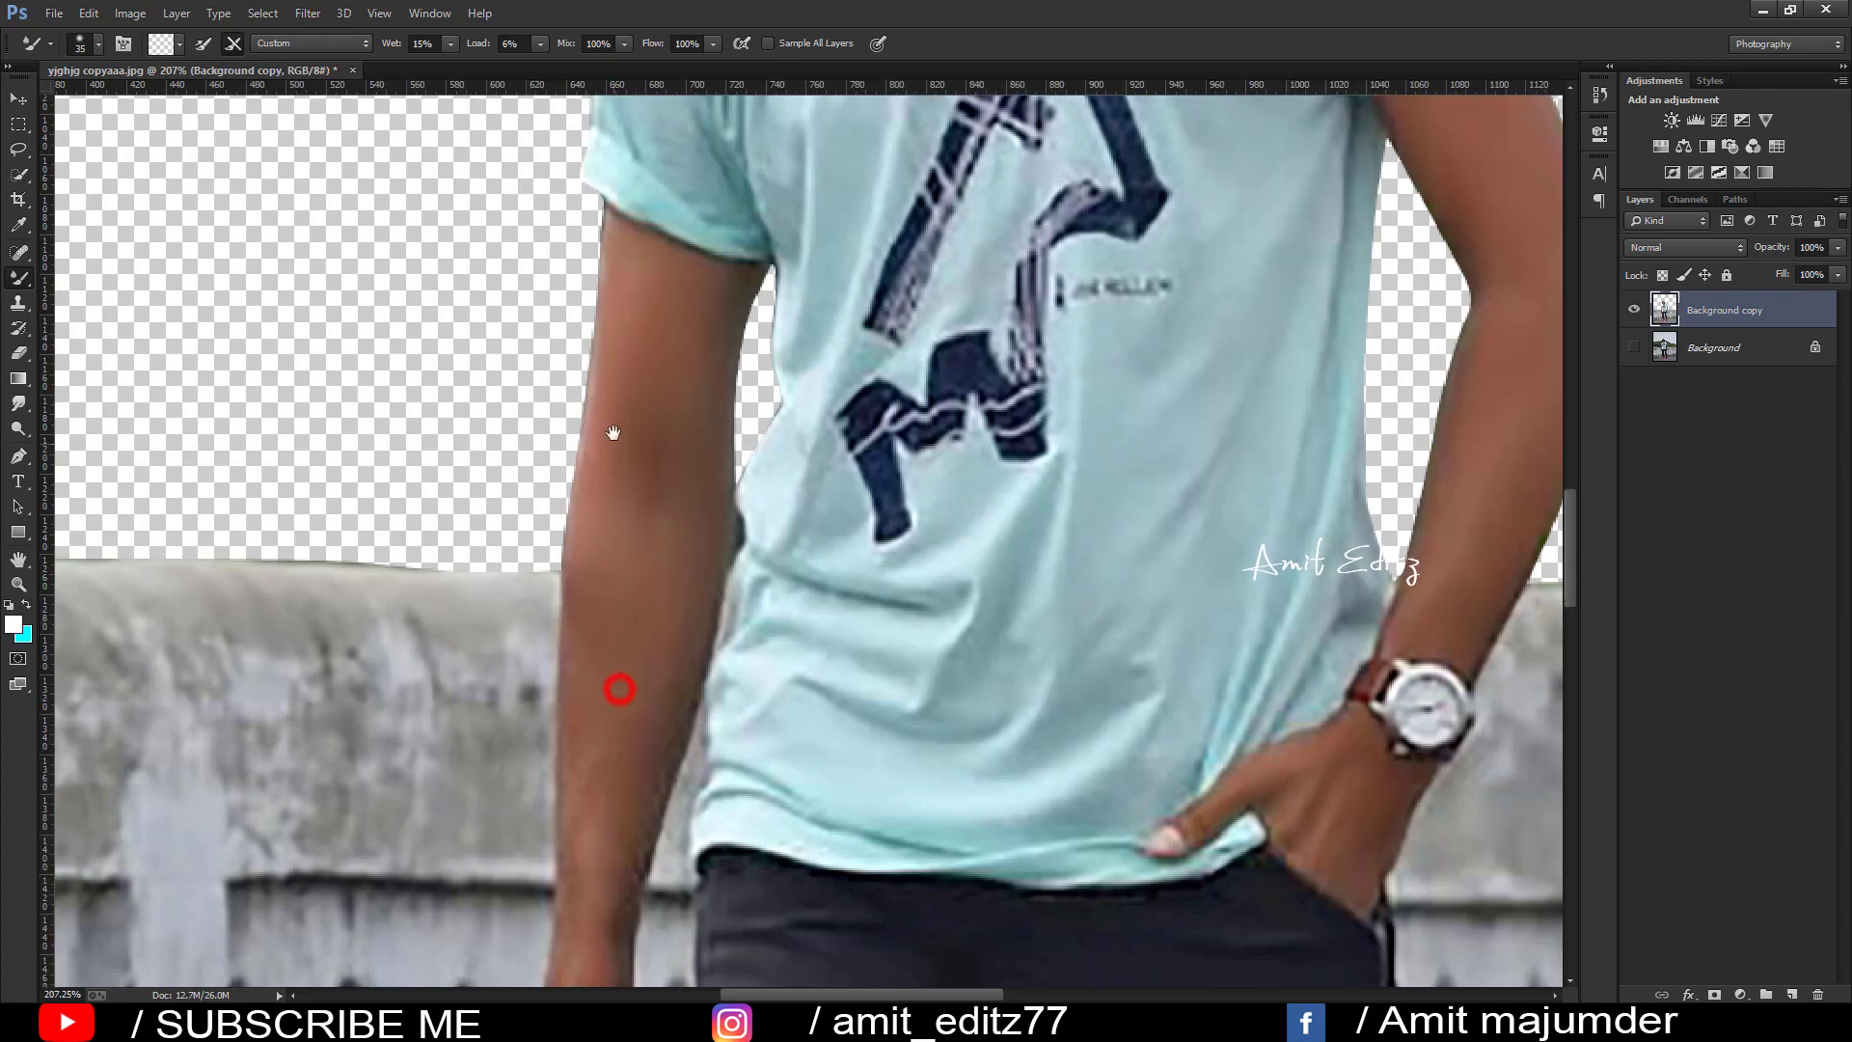
# - Shrink the brush further and smooth the wrist above the bracelet and near the hand
pyautogui.scroll(-3, 620, 689)
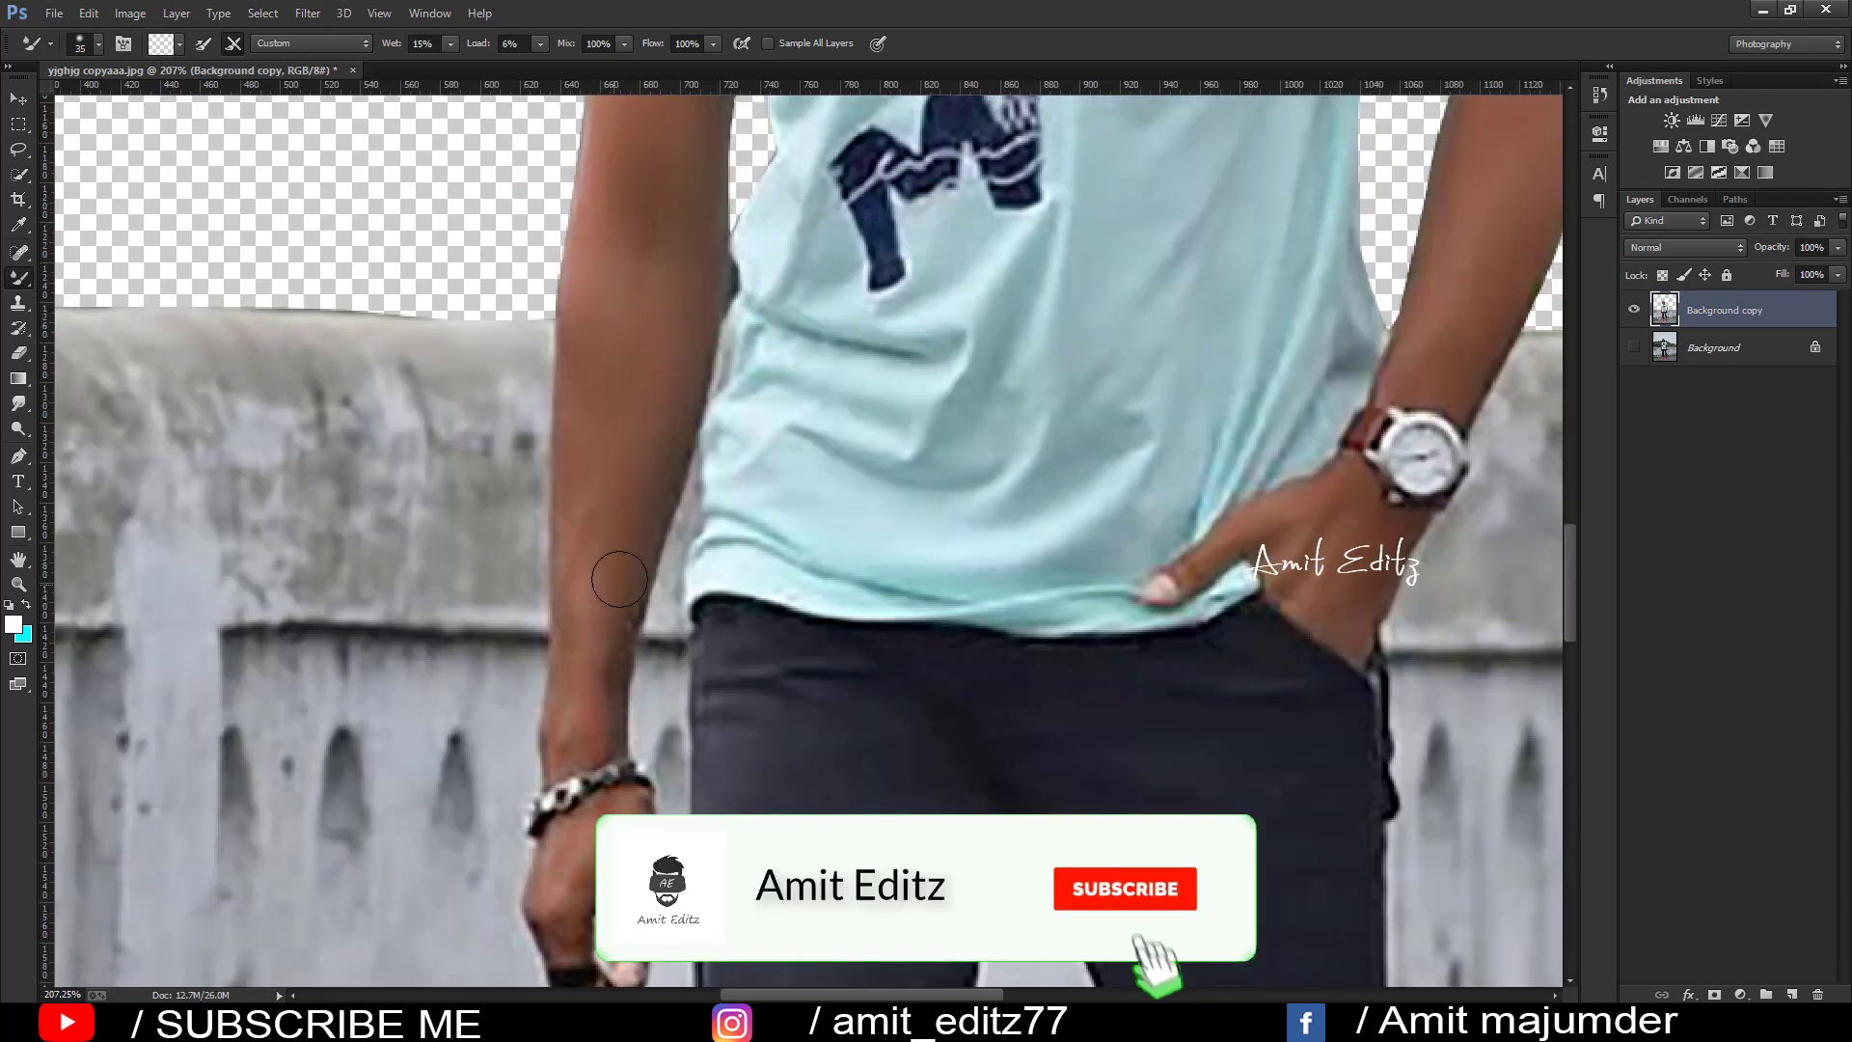
pyautogui.press('[')
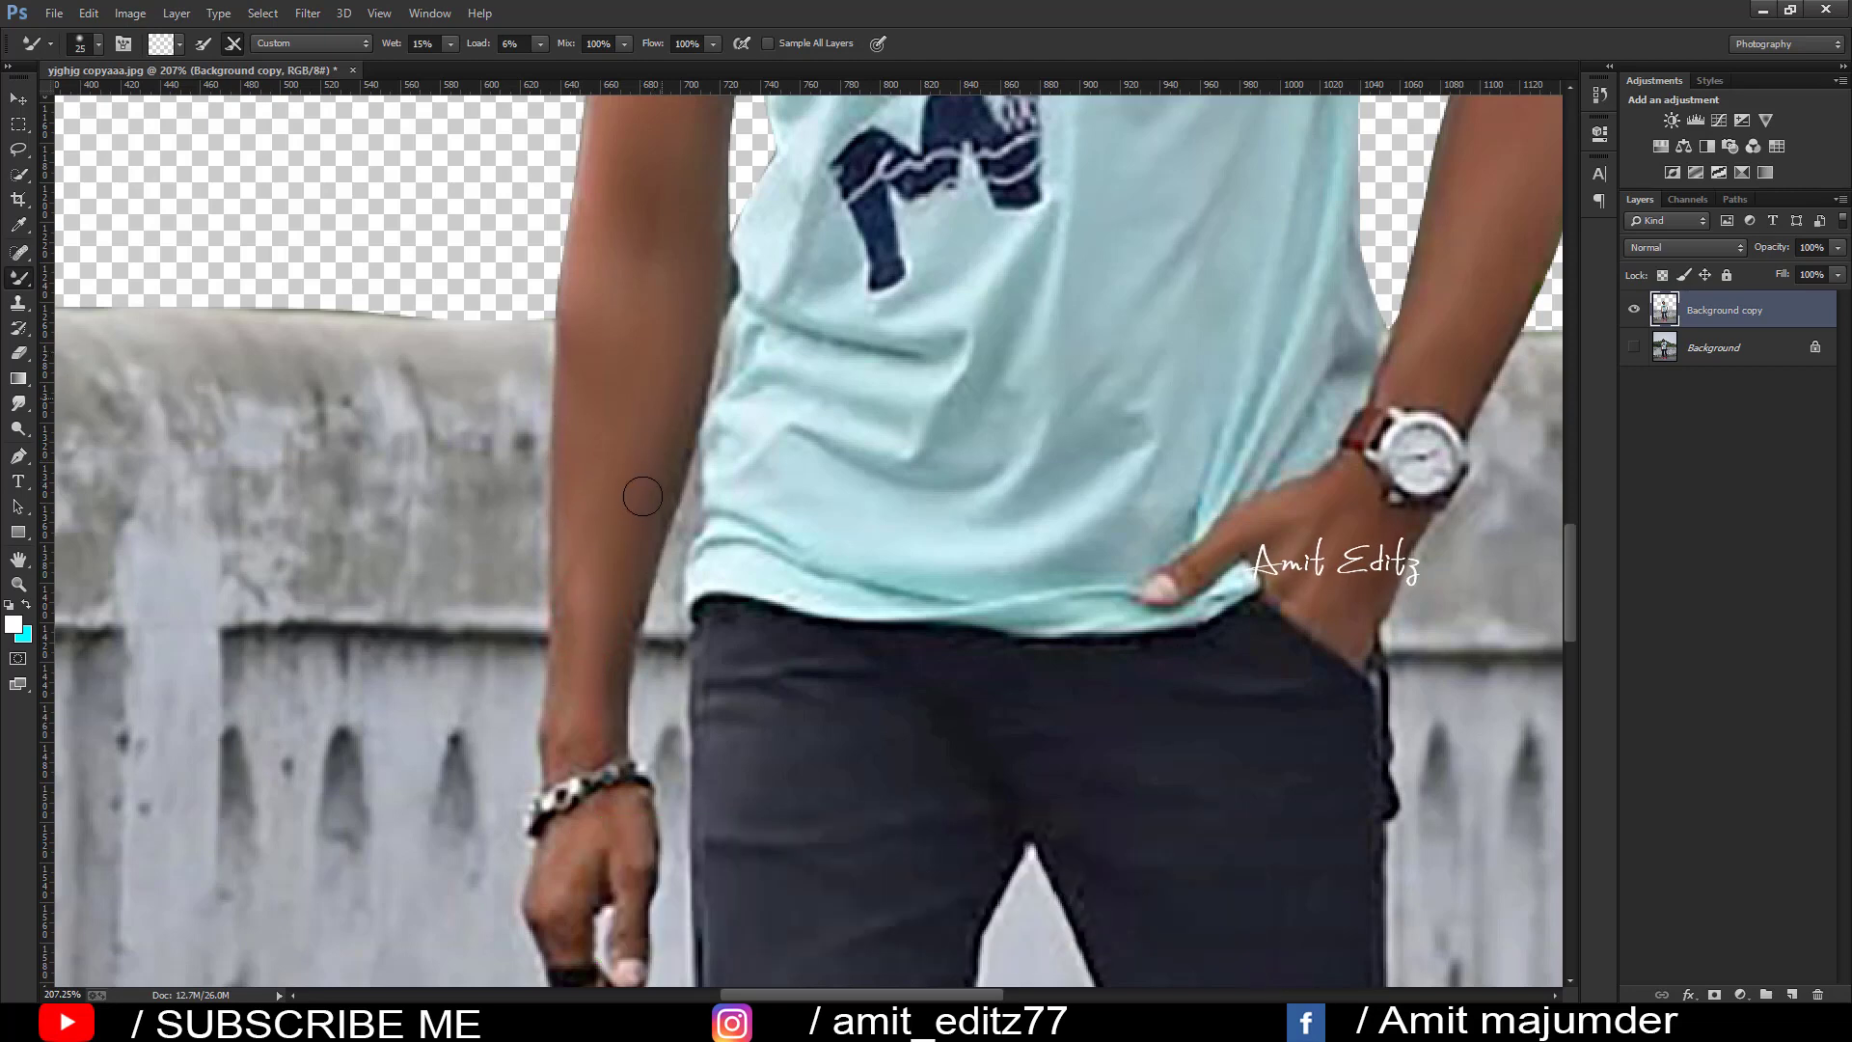
pyautogui.scroll(-3, 561, 633)
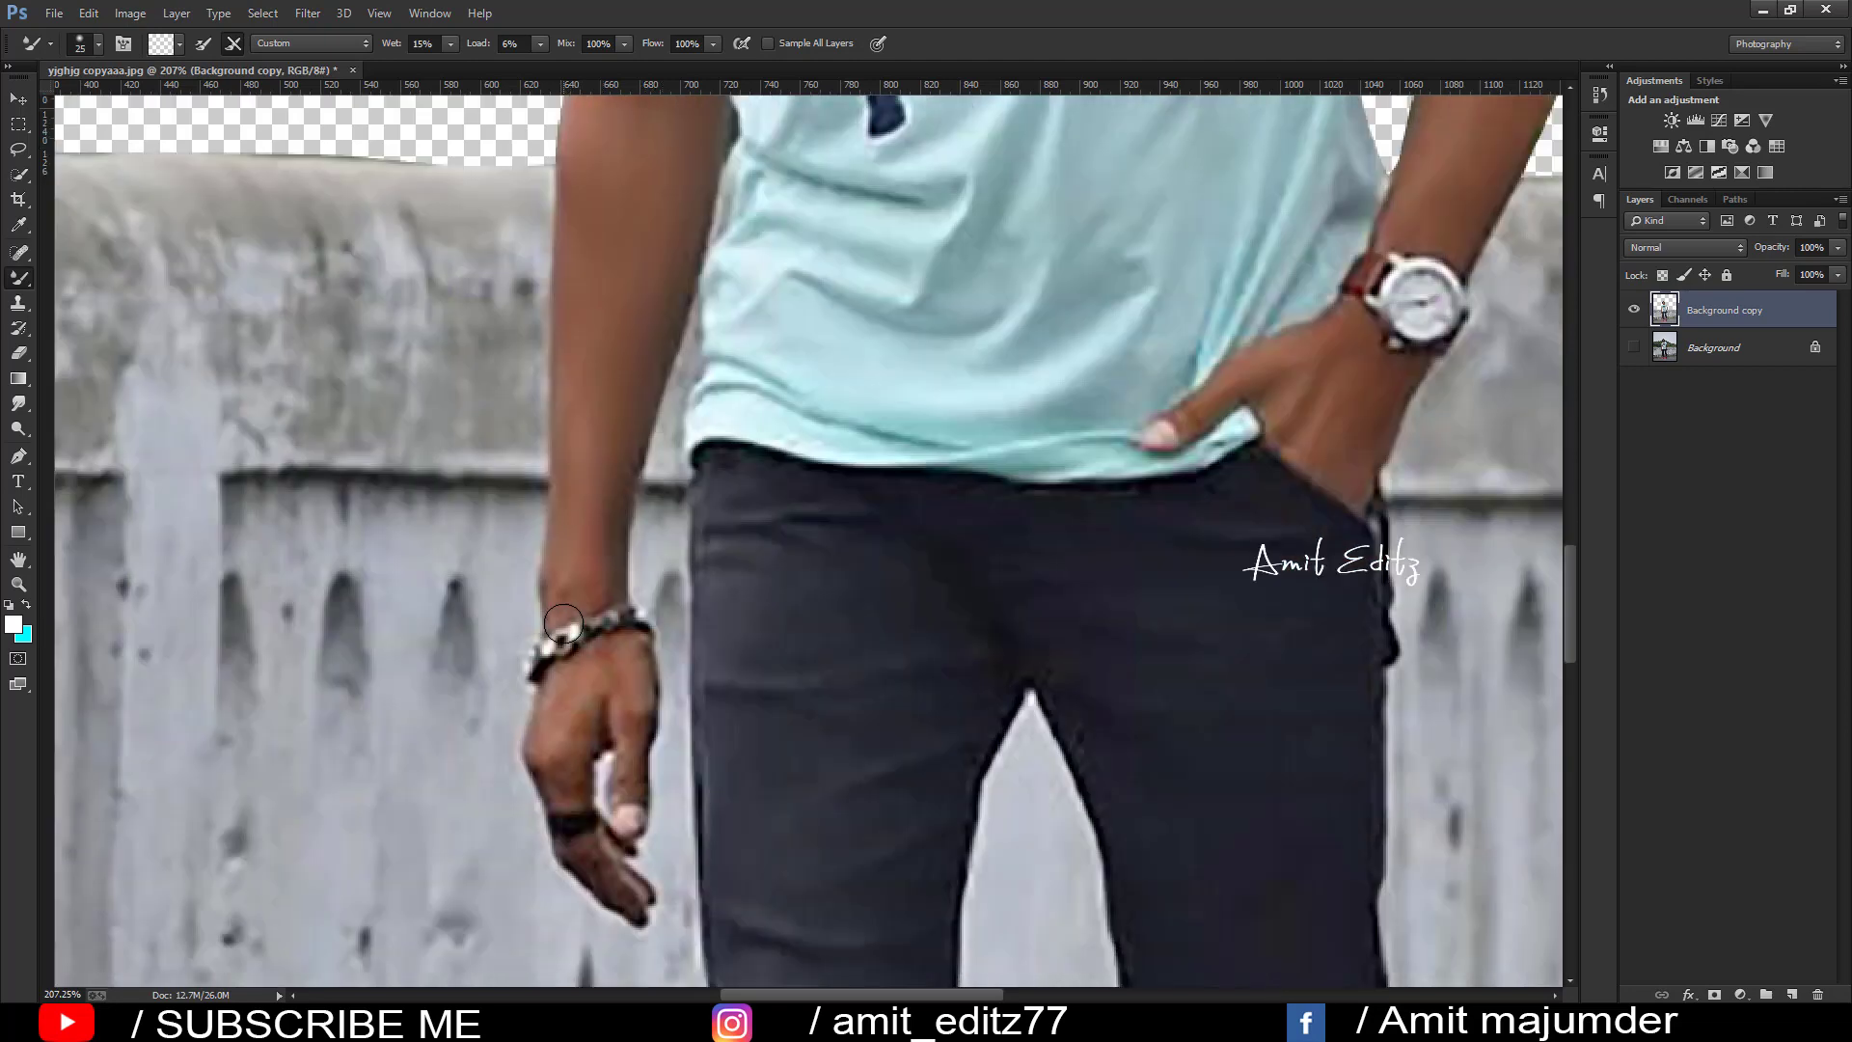
pyautogui.press('[')
pyautogui.click(545, 716)
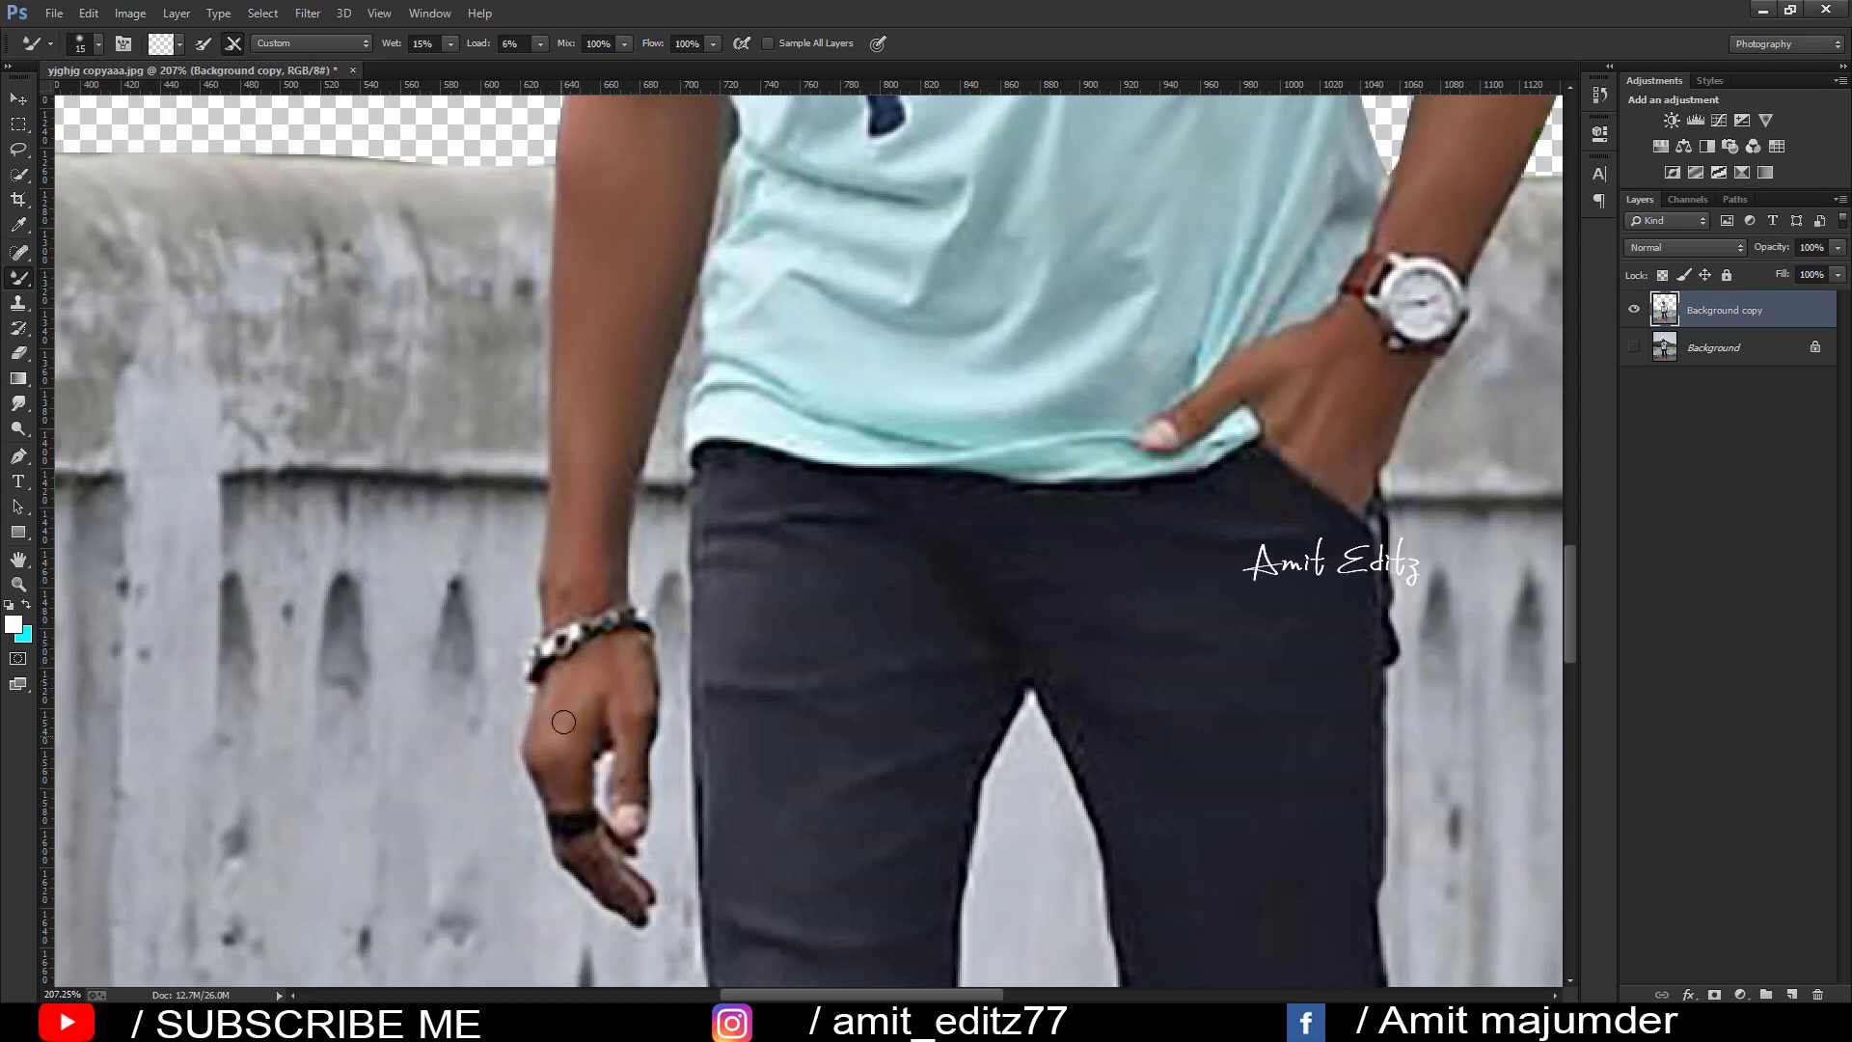
pyautogui.moveTo(550, 579); pyautogui.dragTo(574, 586)
pyautogui.scroll(-3, 718, 666)
pyautogui.scroll(-3, 717, 666)
# - Open the Camera Raw filter and crop tool, then dismiss both without changes
pyautogui.scroll(-2, 731, 657)
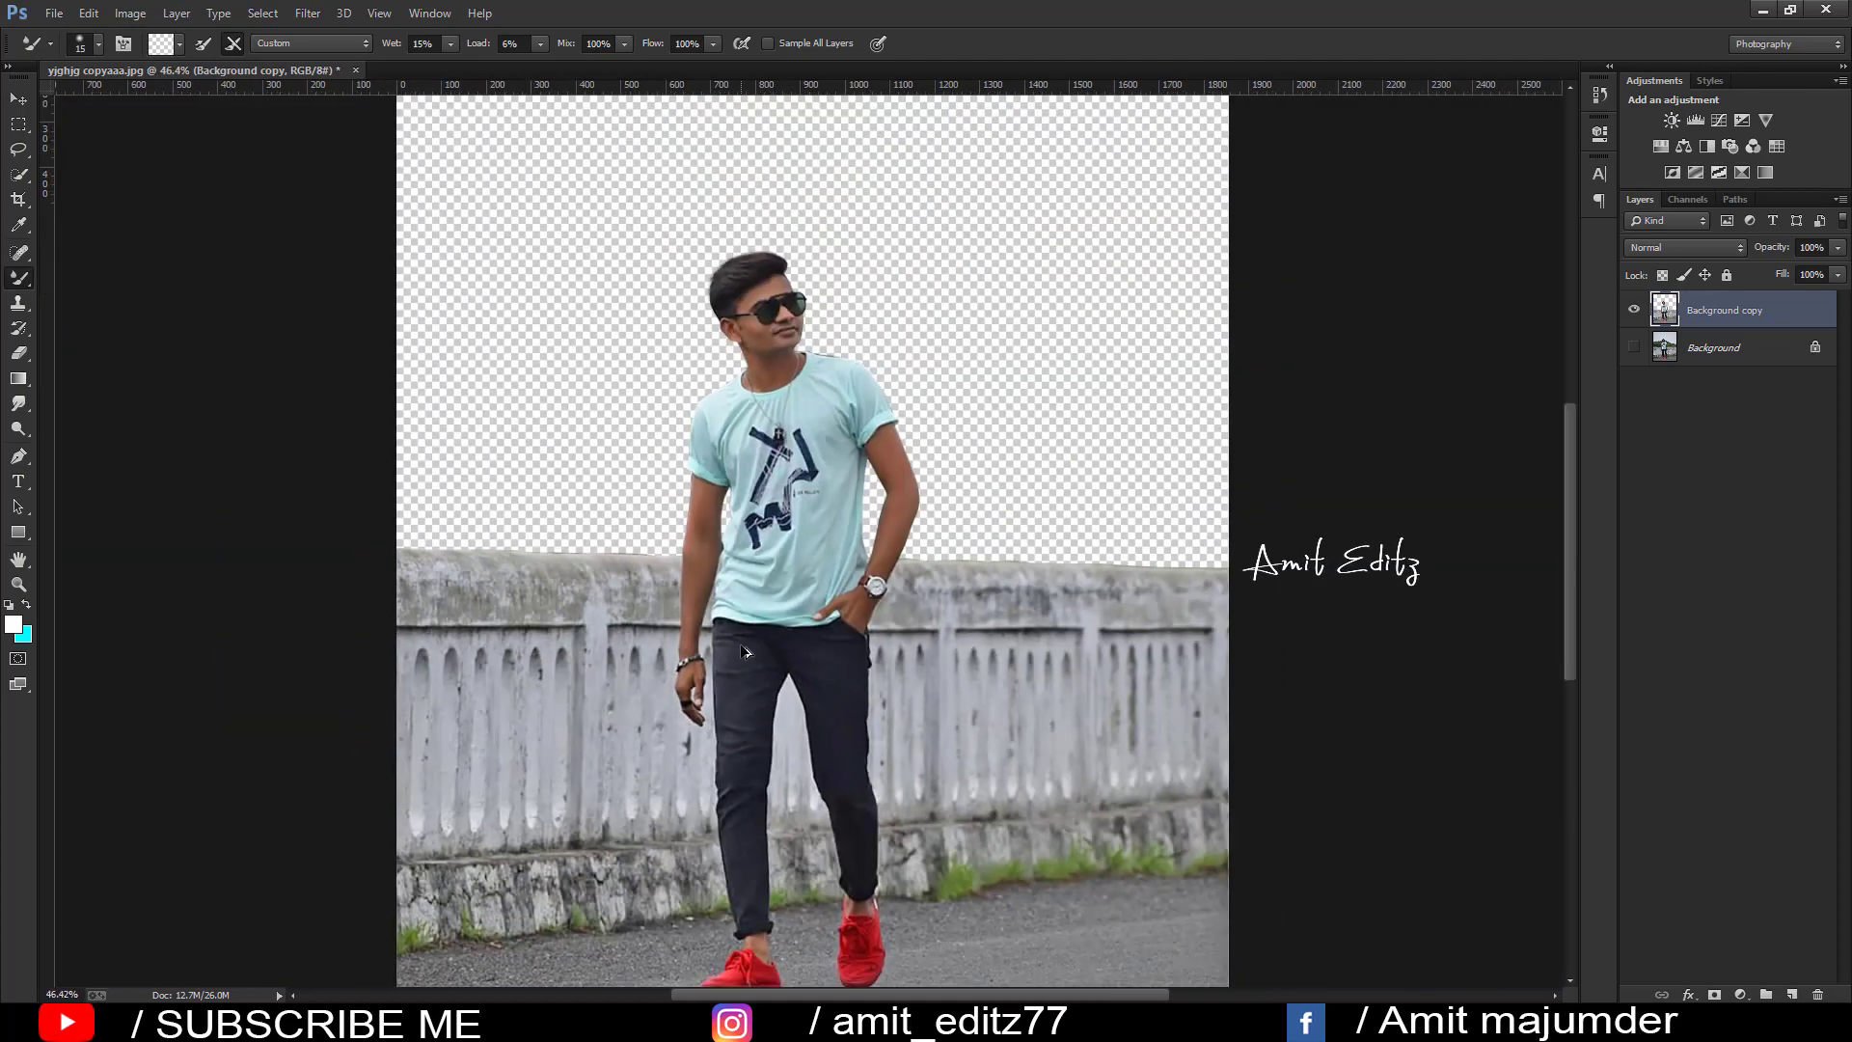
pyautogui.scroll(-2, 745, 647)
pyautogui.scroll(-2, 745, 647)
pyautogui.scroll(1, 744, 642)
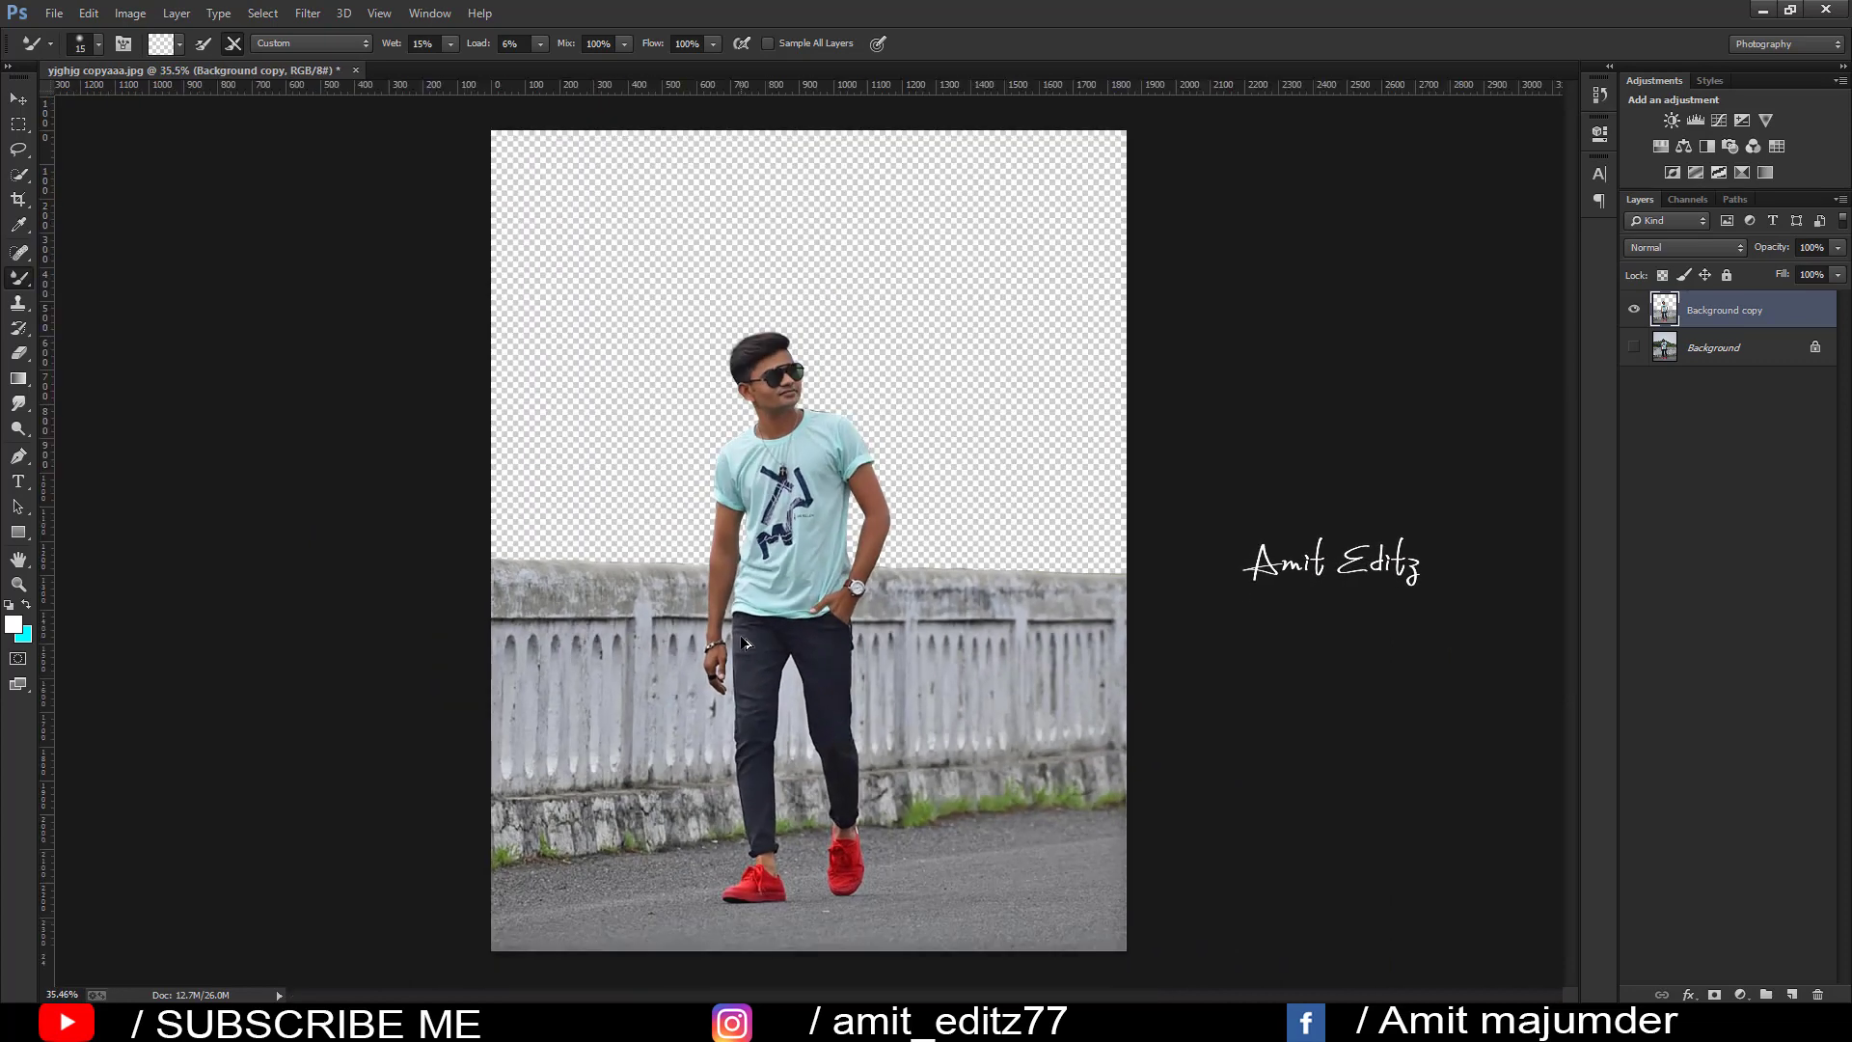
pyautogui.click(310, 14)
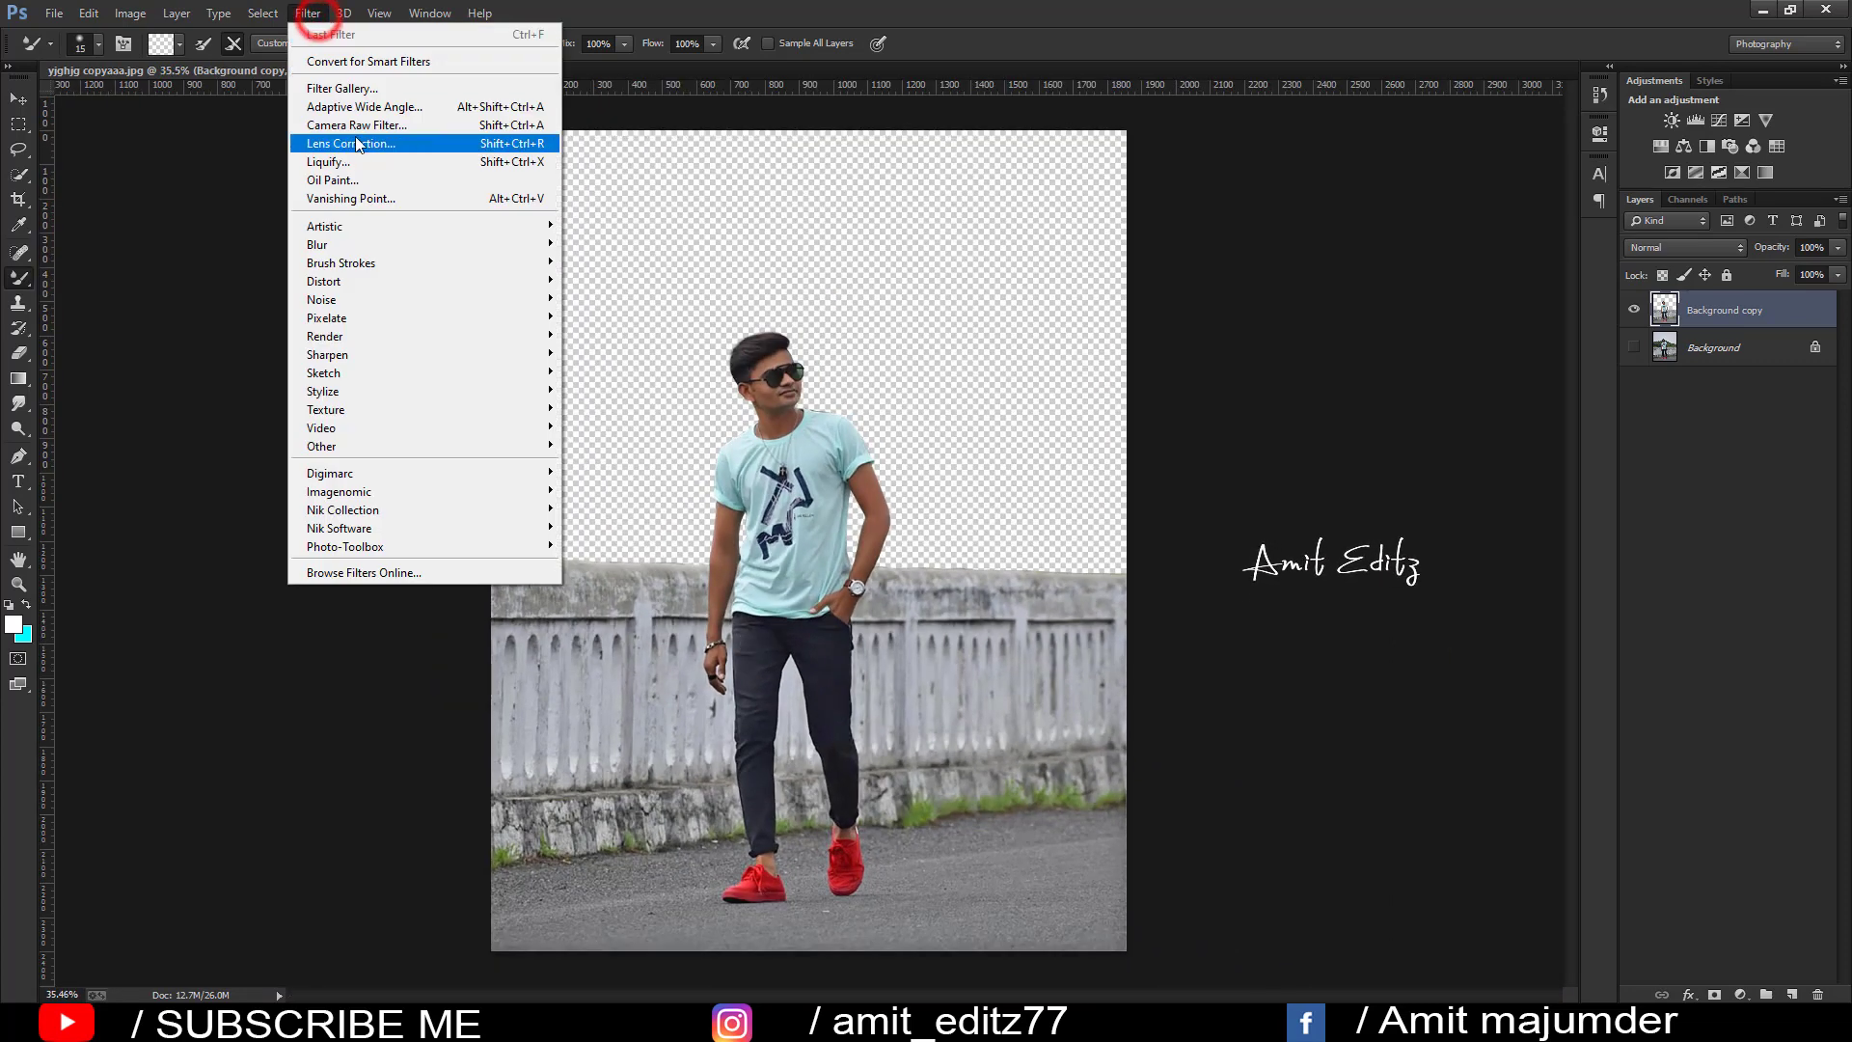
pyautogui.click(356, 131)
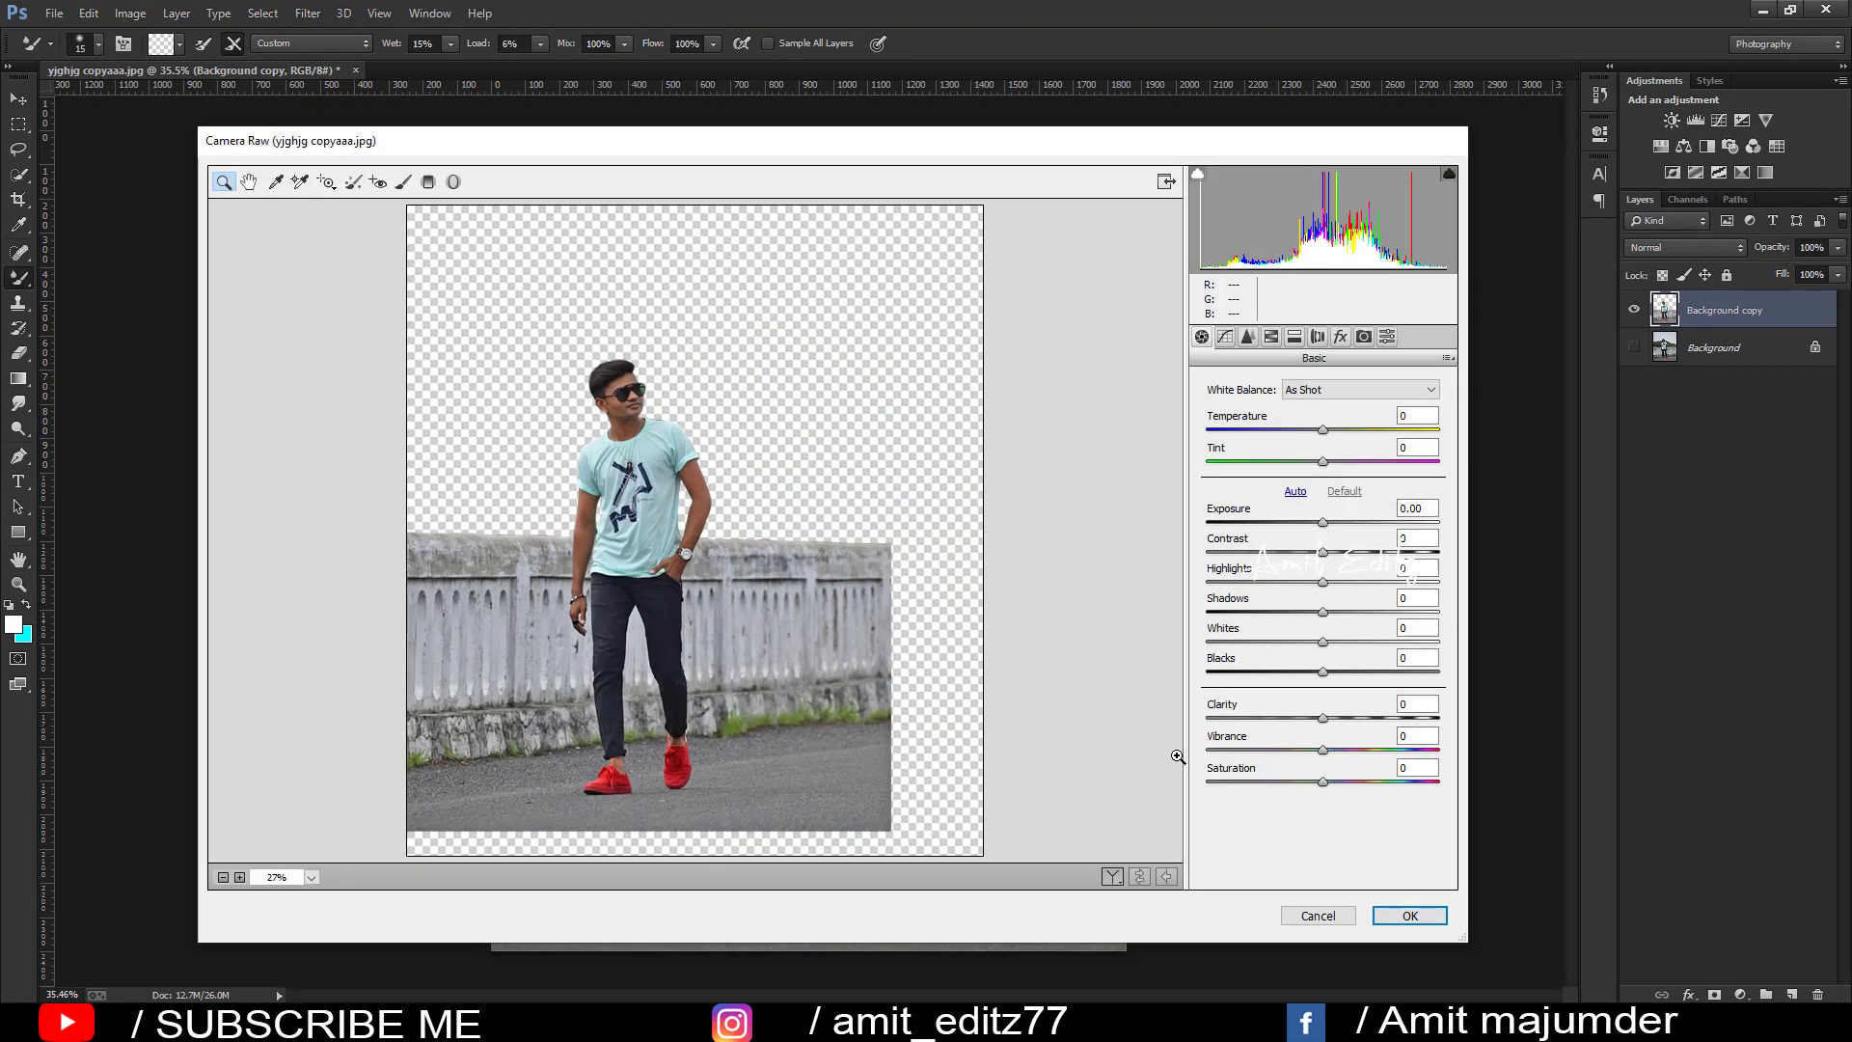
pyautogui.click(1317, 915)
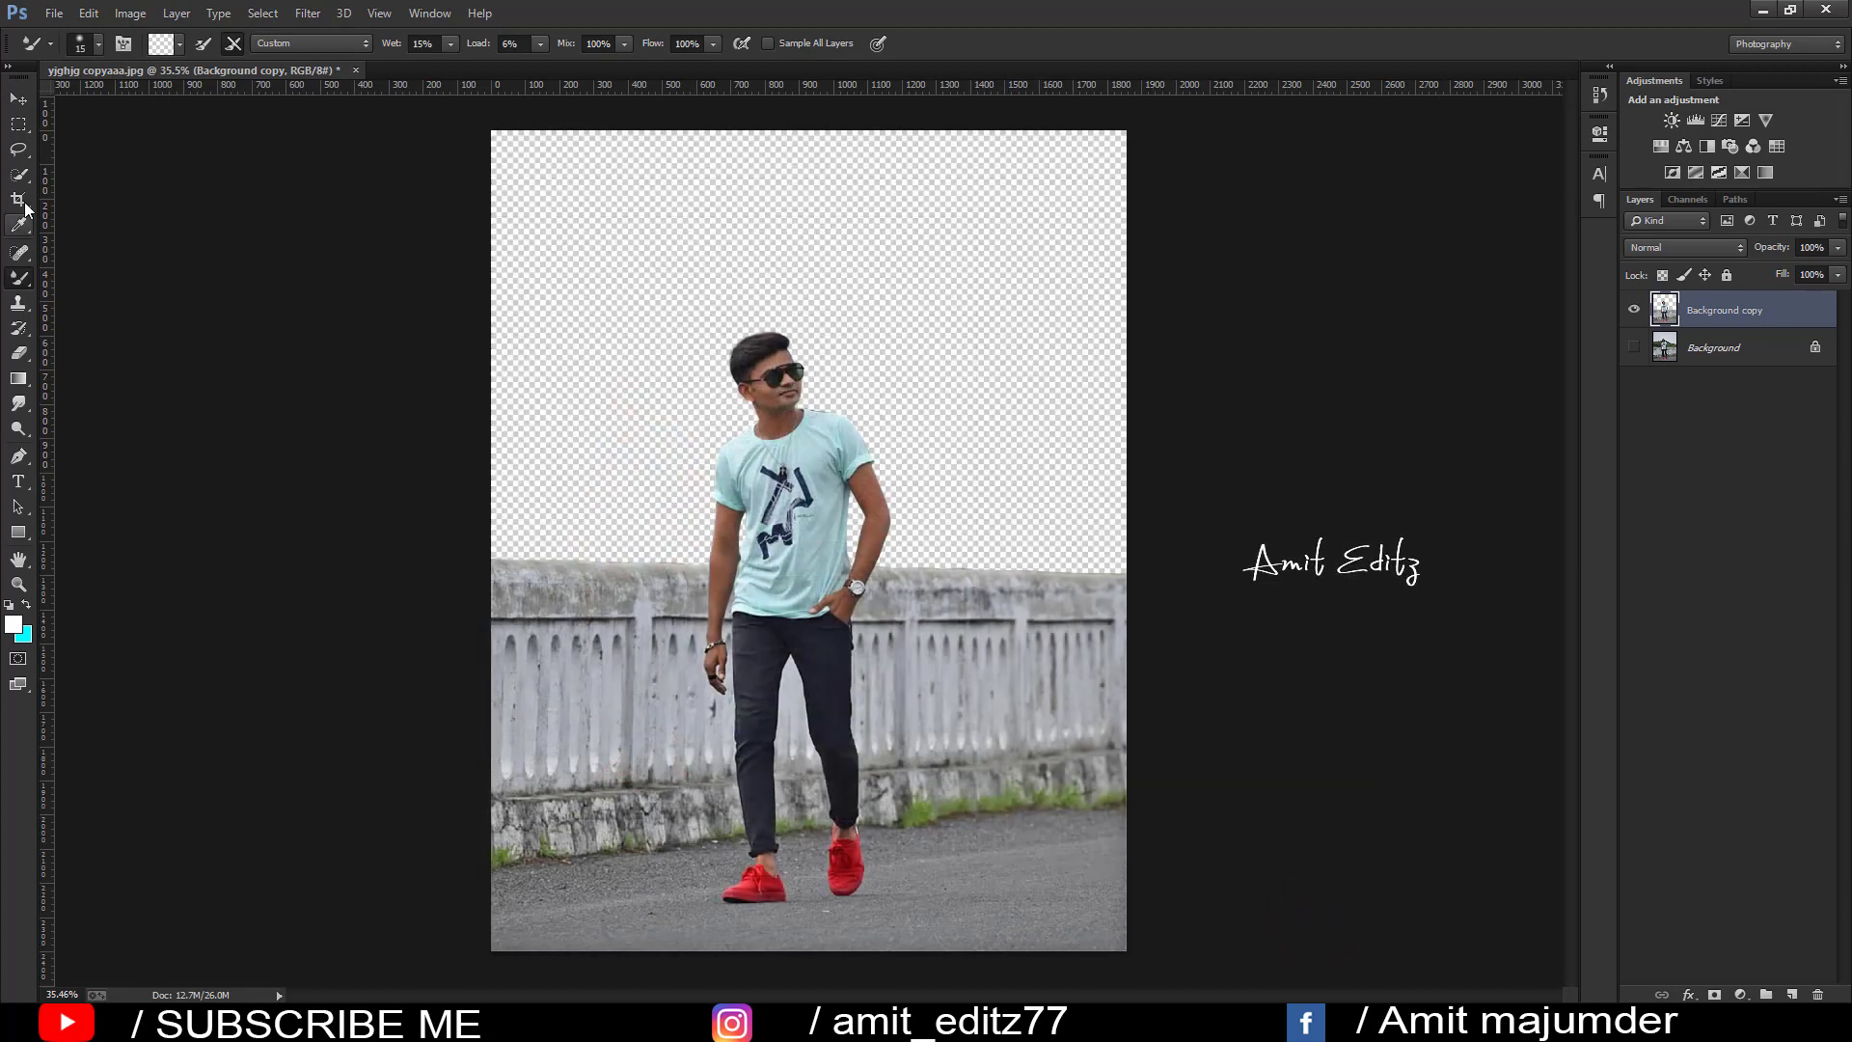
pyautogui.click(19, 200)
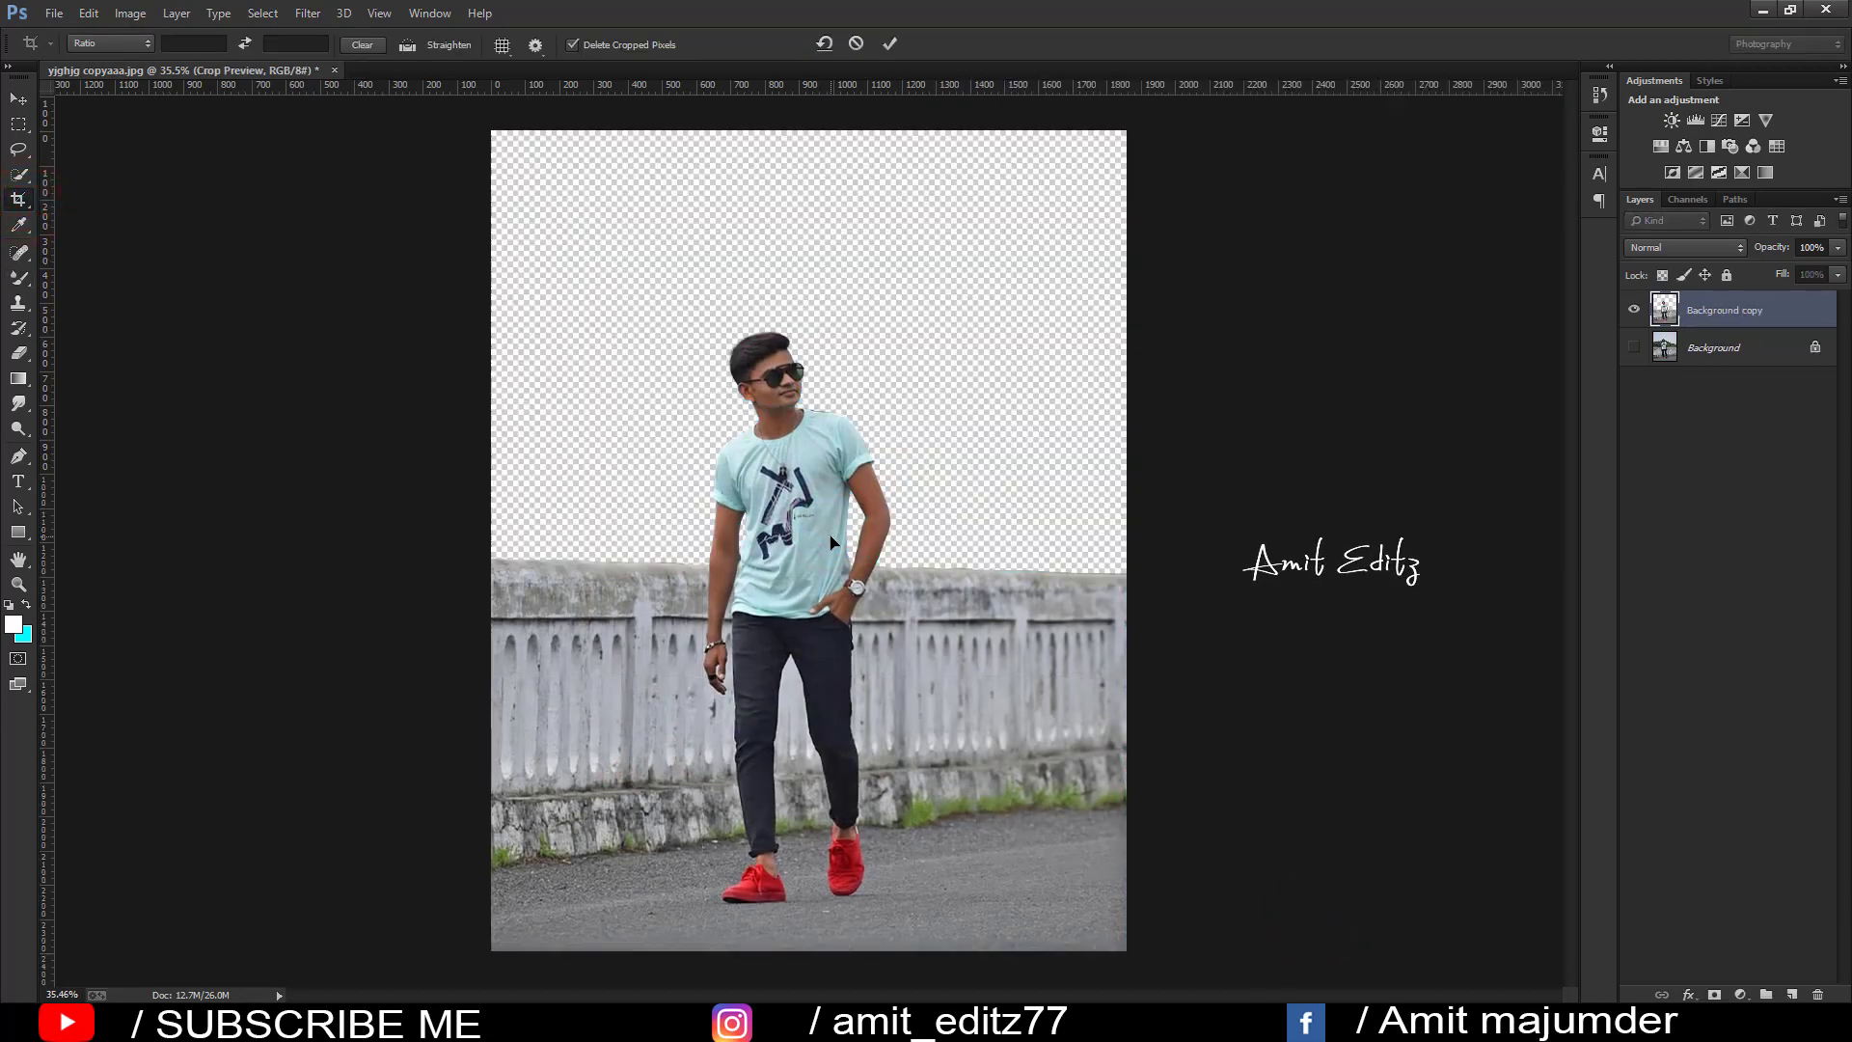
pyautogui.press('Escape')
# - In Camera Raw, fully desaturate yellows and greens, set aqua to -27 and orange luminance +33
pyautogui.click(307, 13)
pyautogui.click(338, 123)
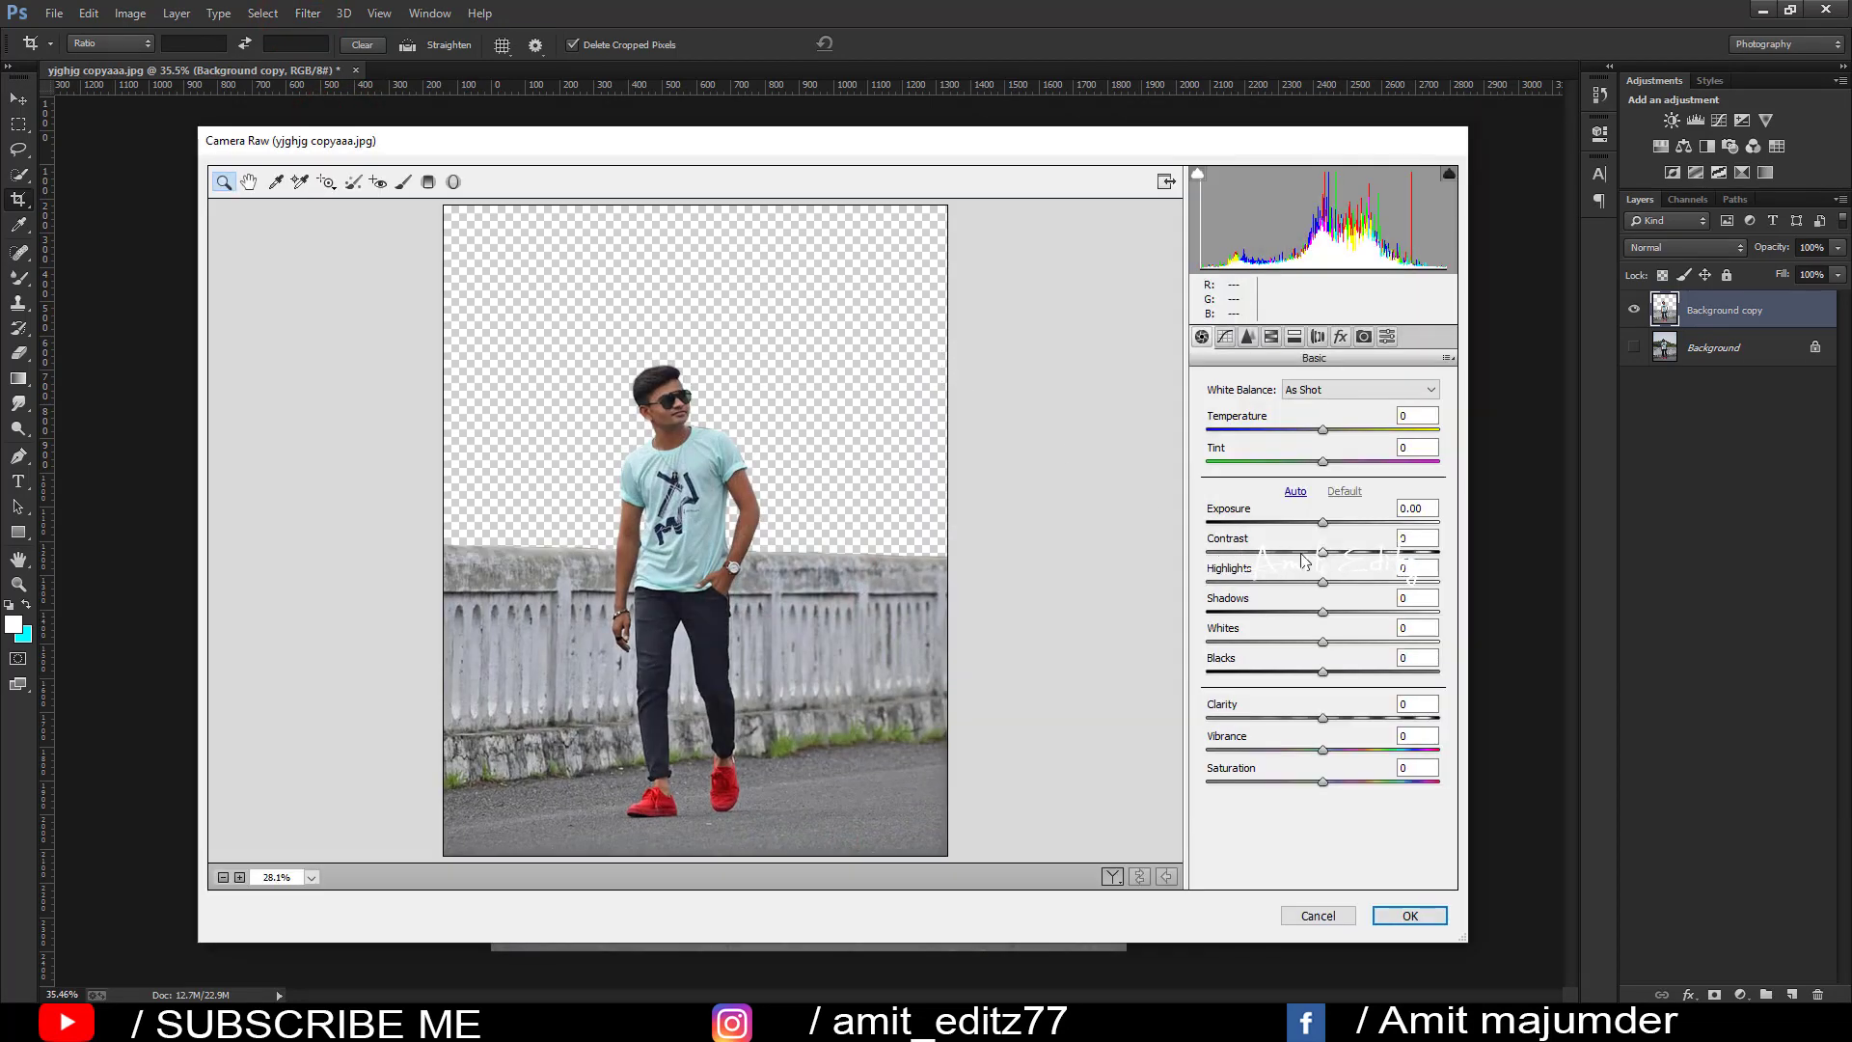
pyautogui.click(1270, 337)
pyautogui.moveTo(1319, 536); pyautogui.dragTo(1142, 548)
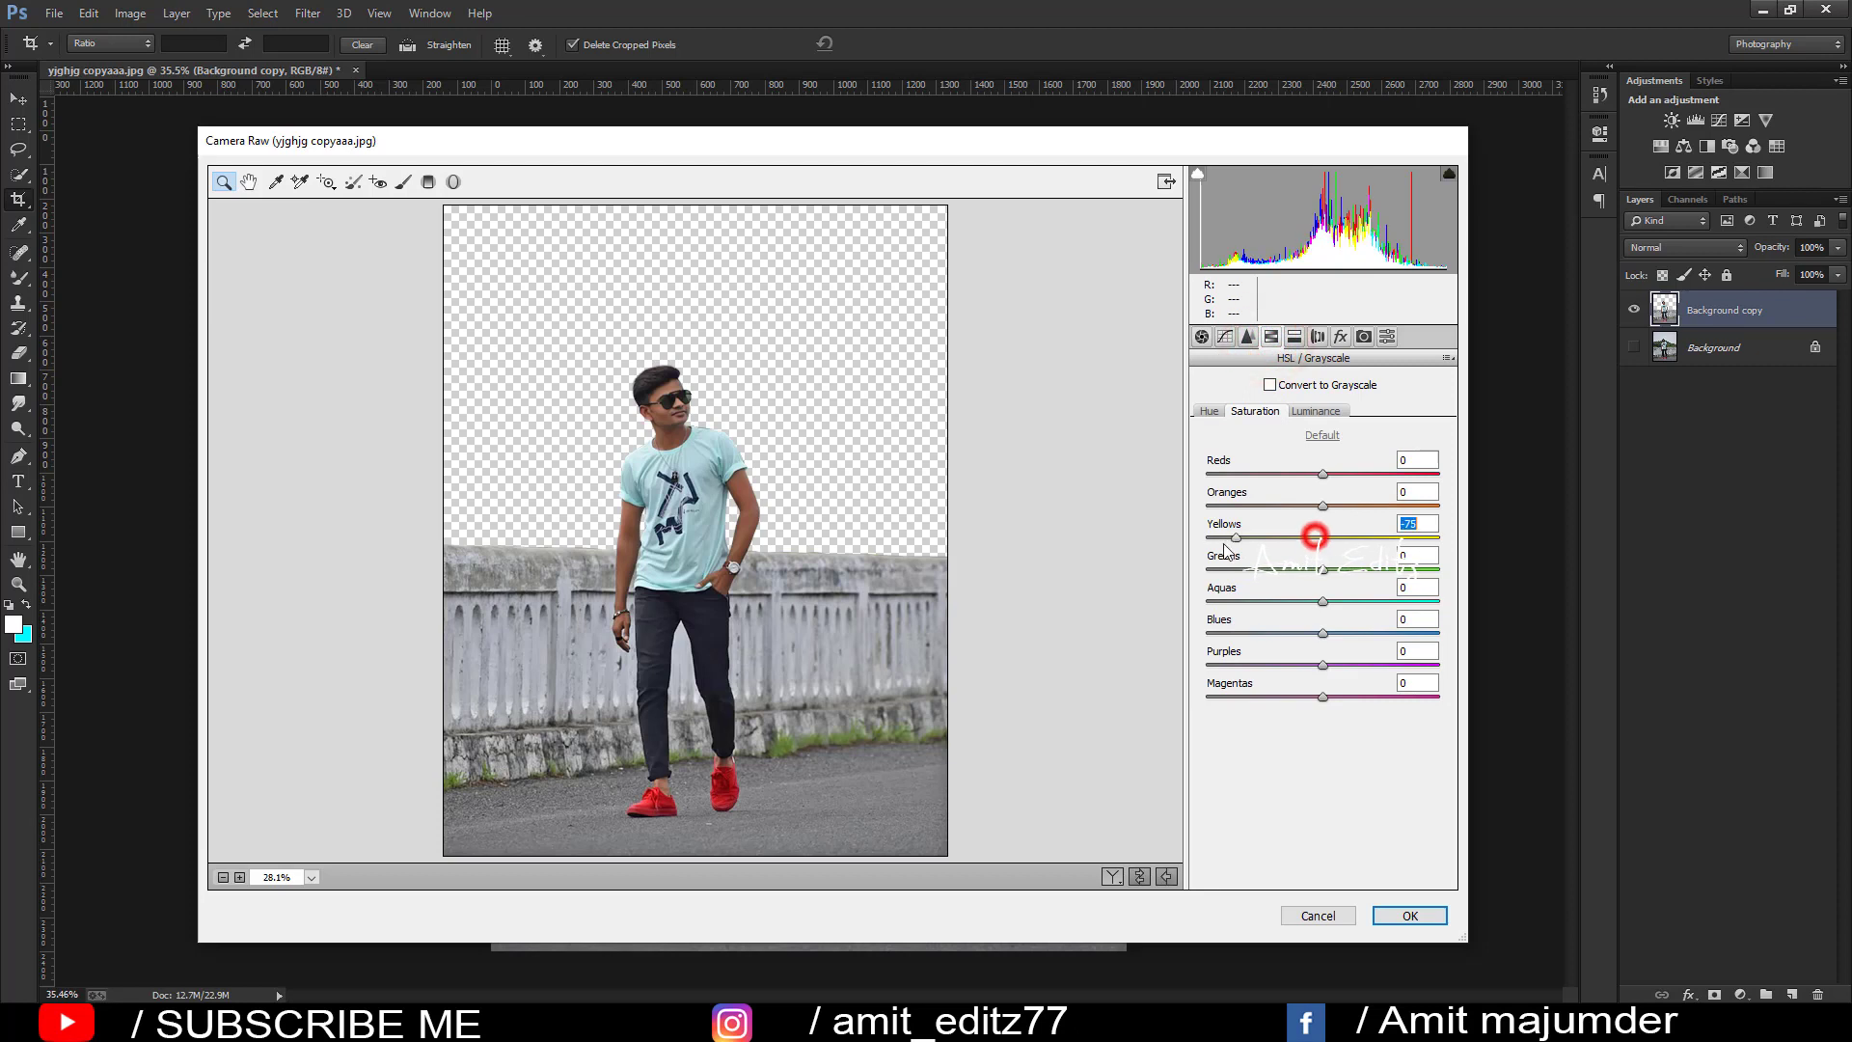
pyautogui.moveTo(1322, 569); pyautogui.dragTo(1119, 583)
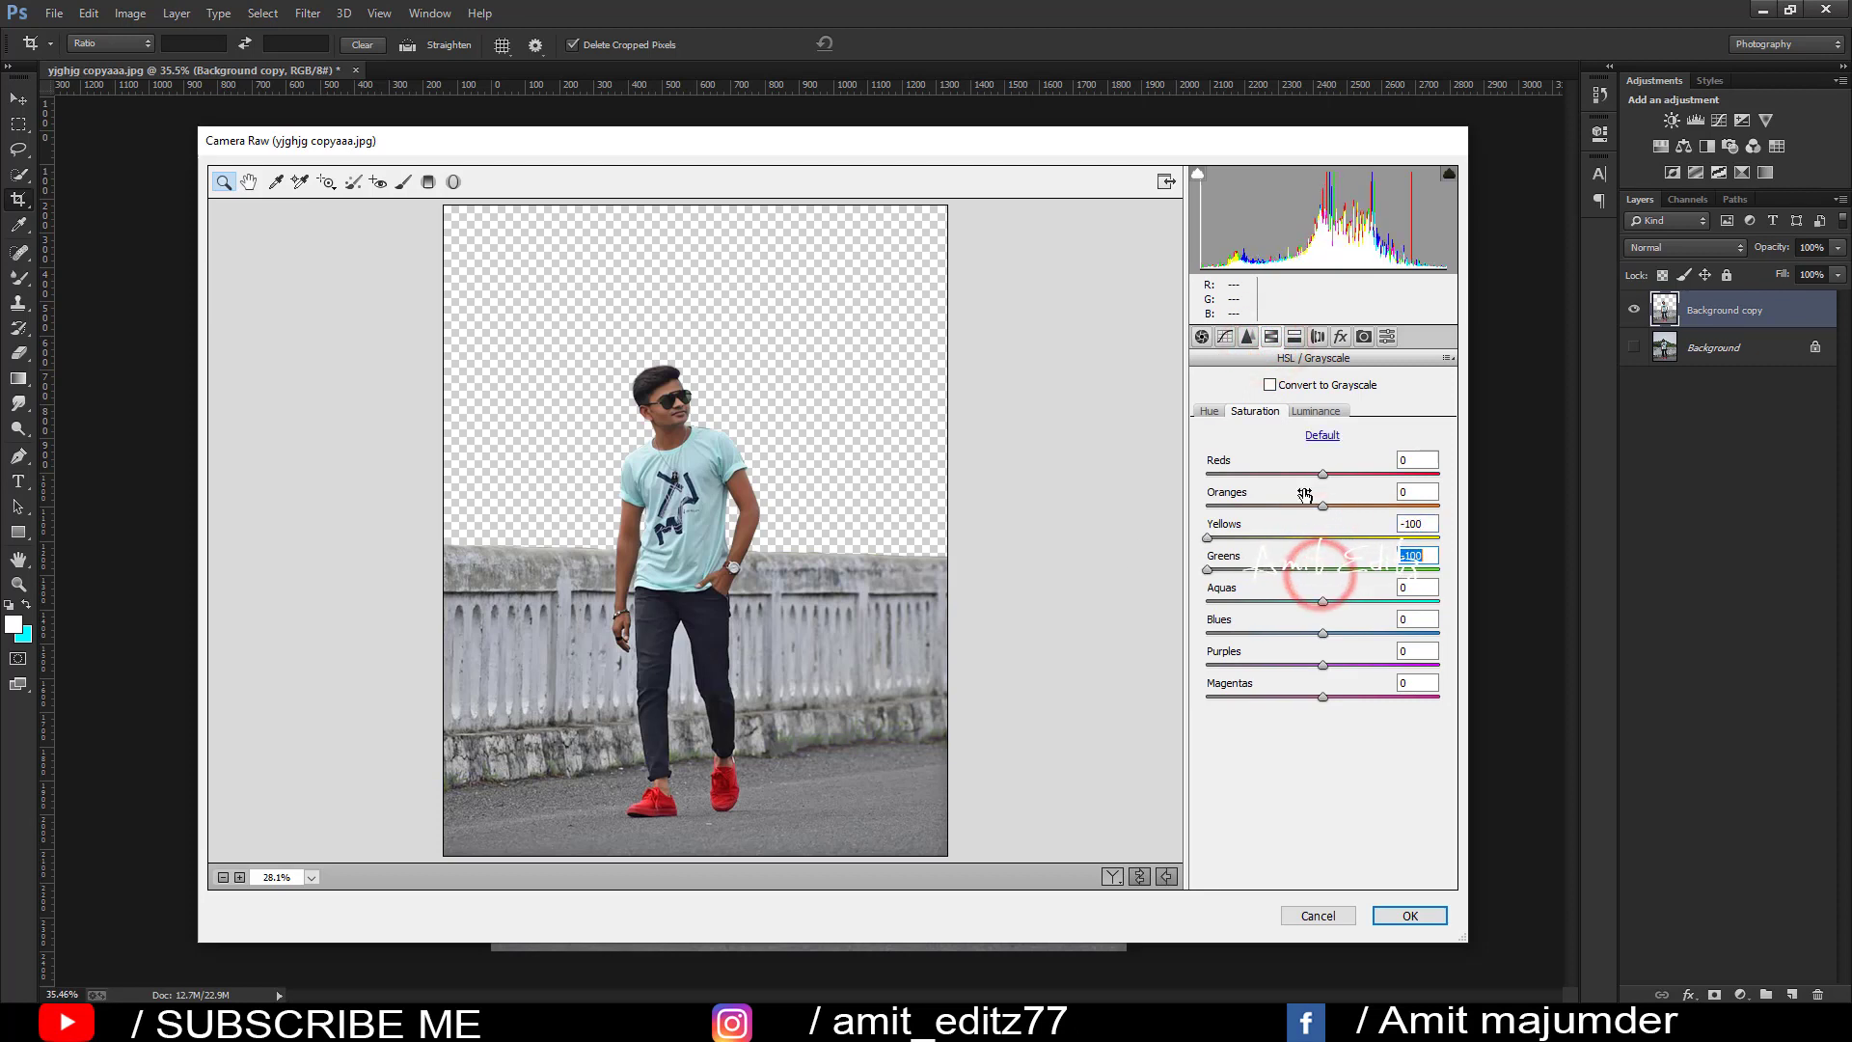
pyautogui.moveTo(1308, 599); pyautogui.dragTo(1249, 617)
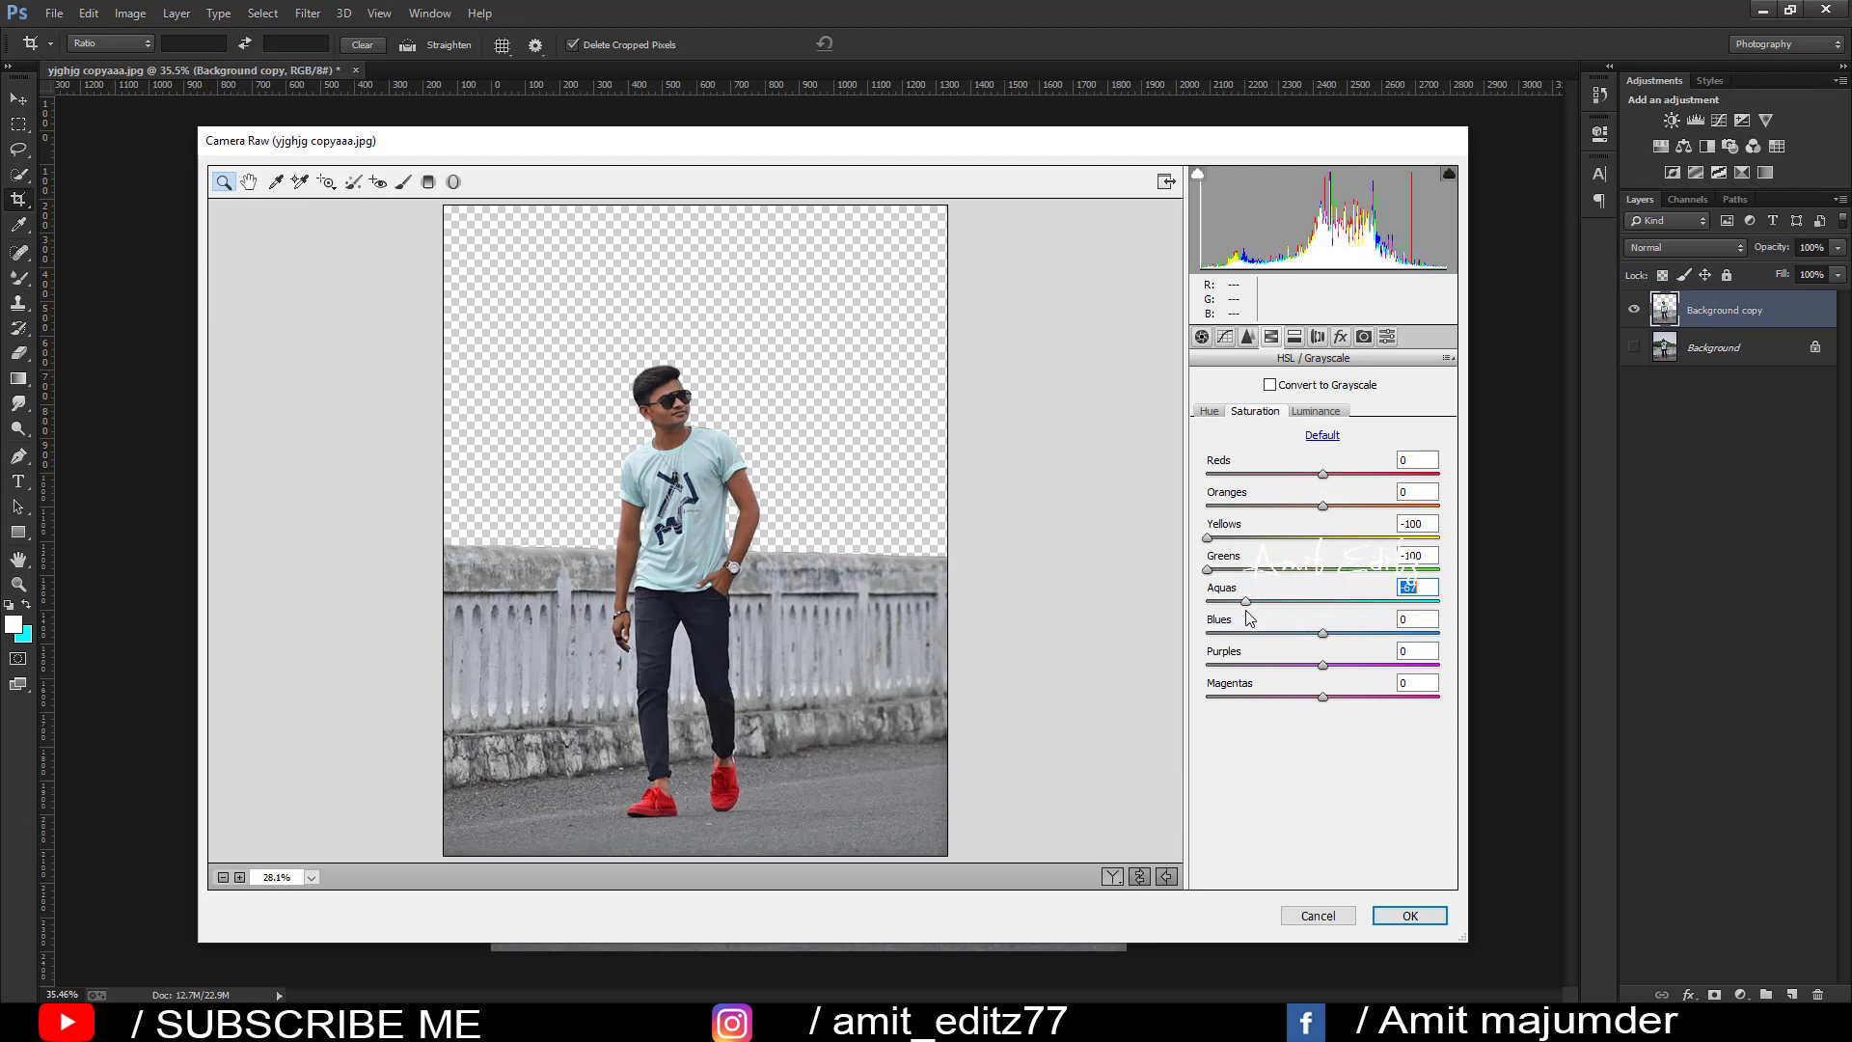
pyautogui.click(1322, 435)
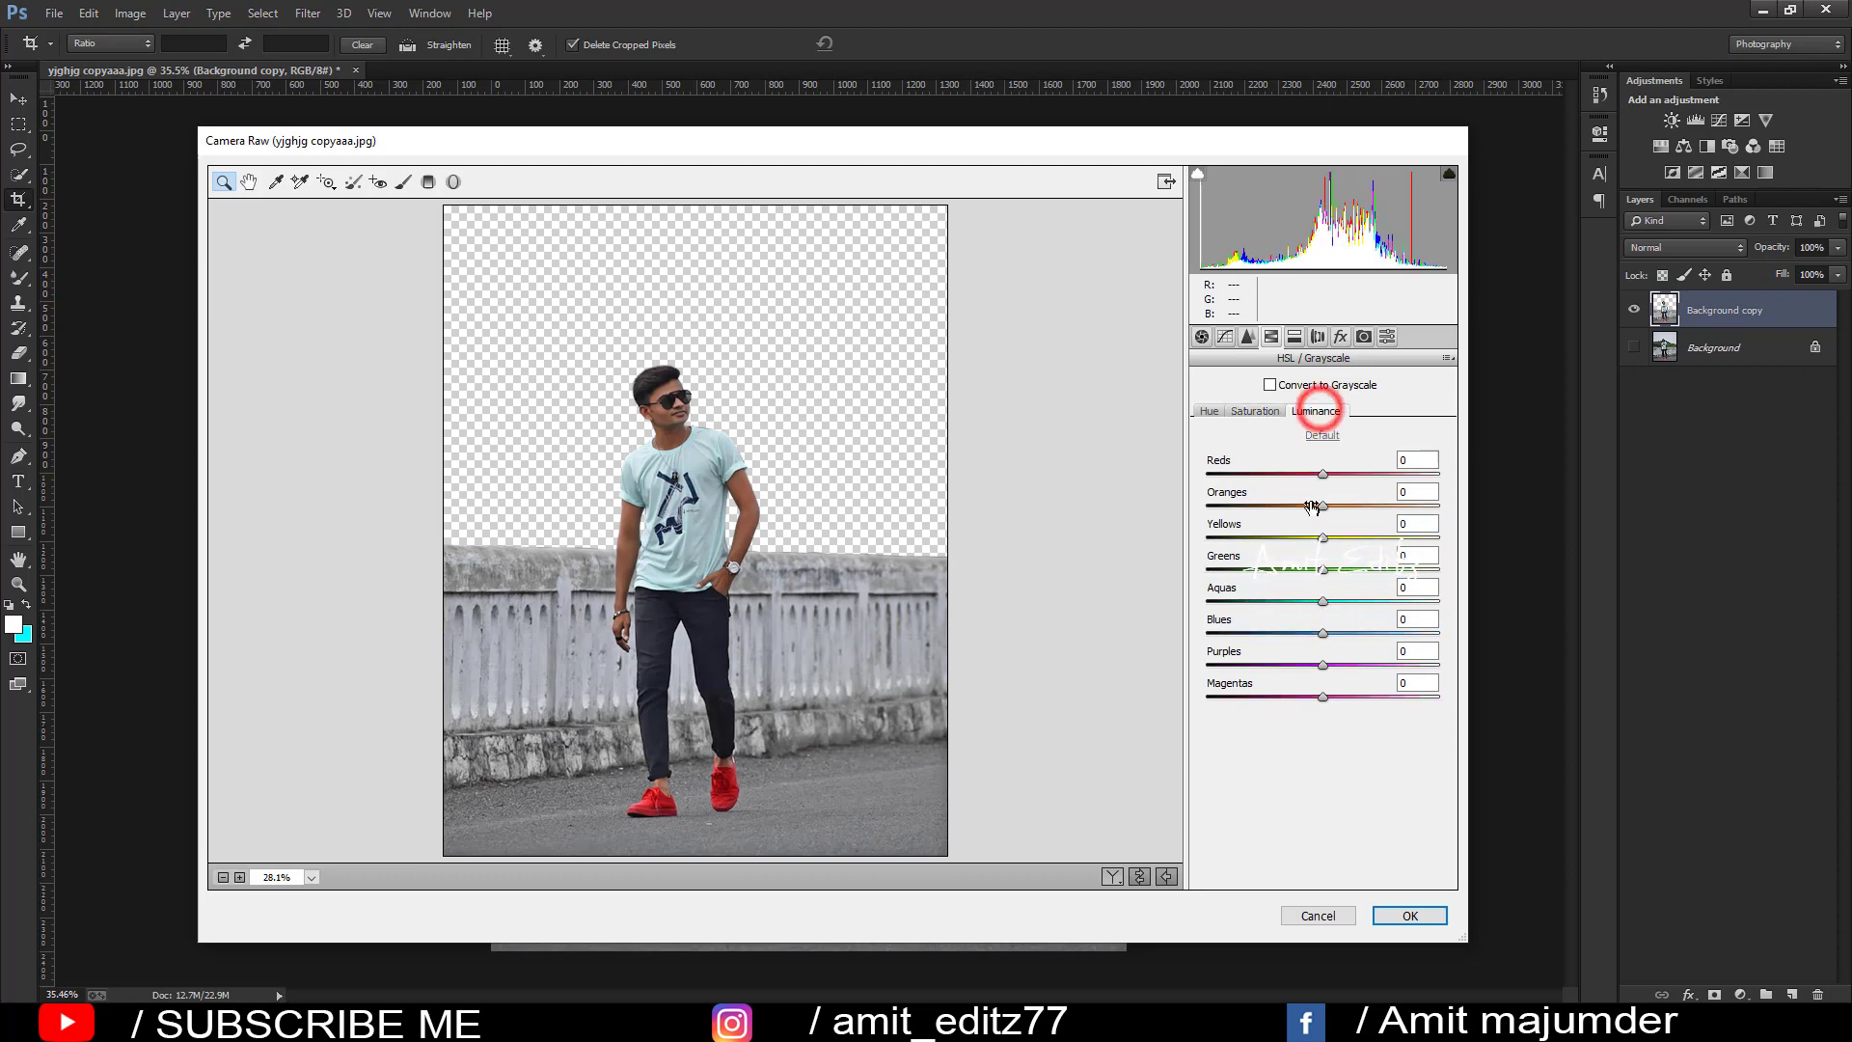
pyautogui.moveTo(1322, 505); pyautogui.dragTo(1394, 509)
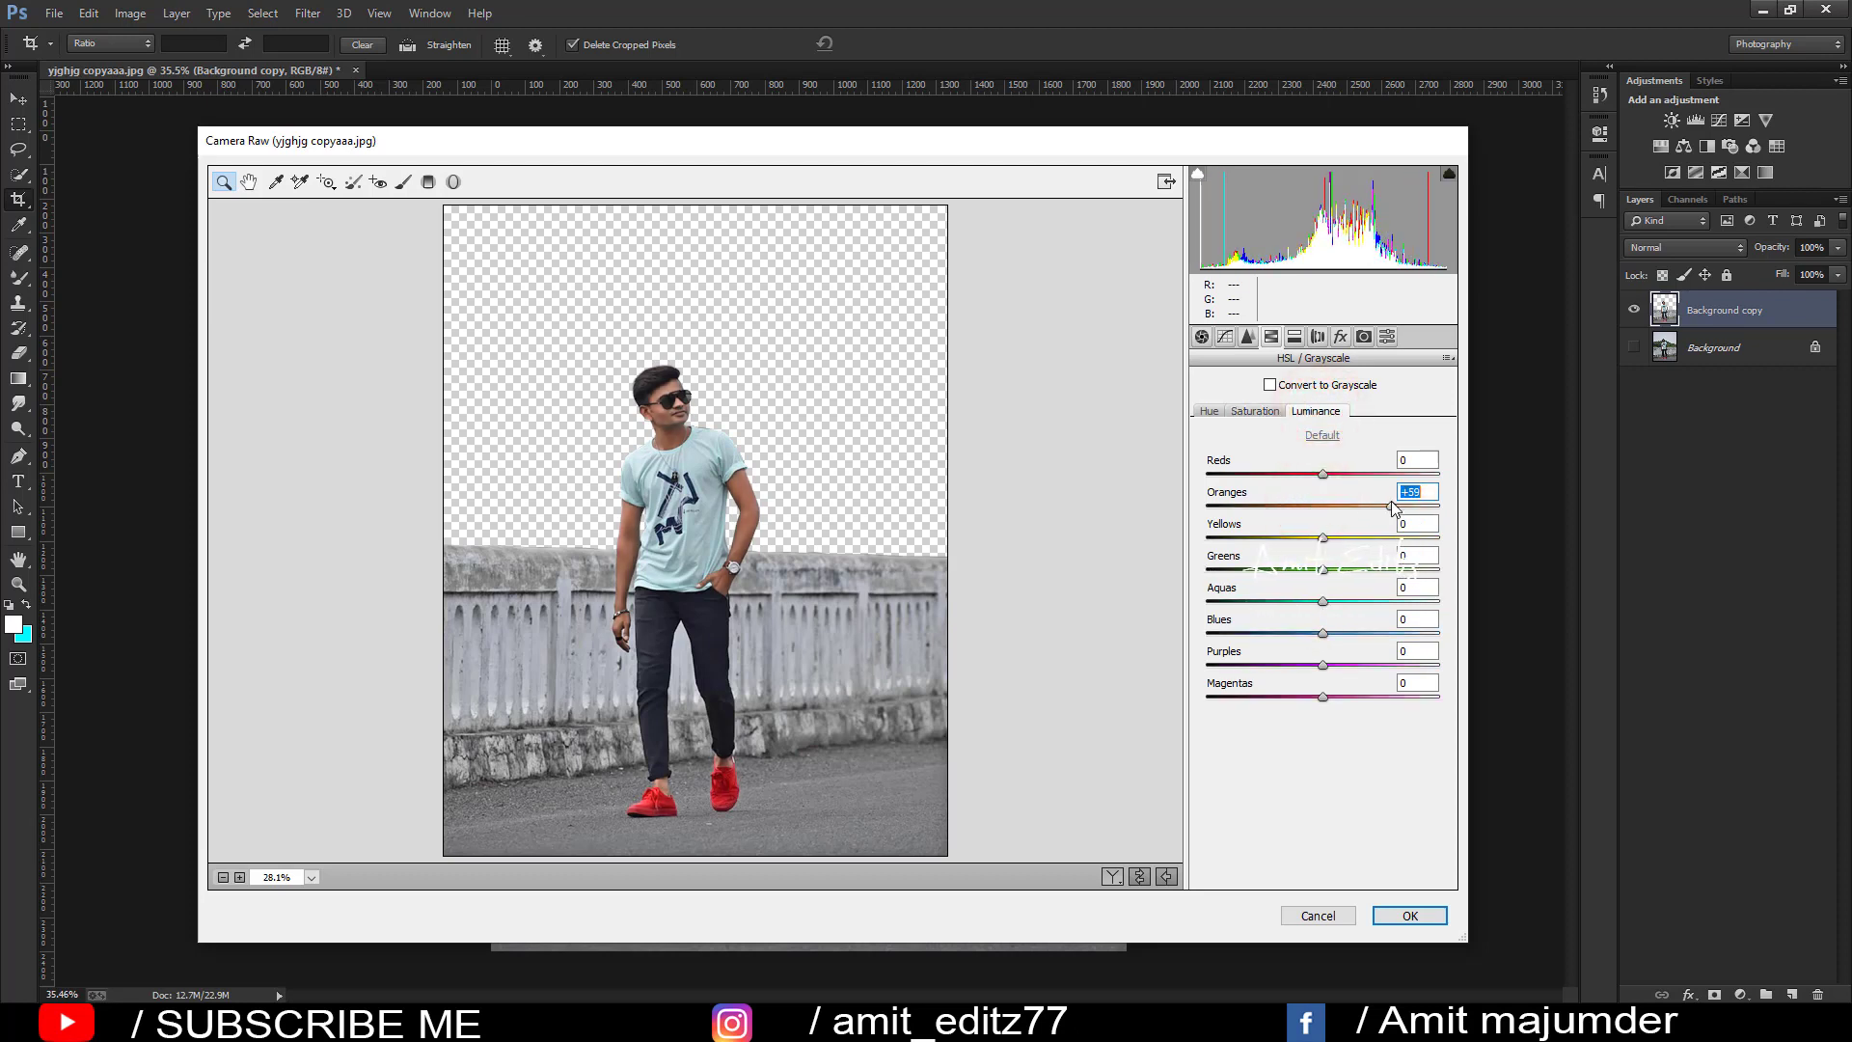
# - Lift shadows to +34, lower whites to -12, cool temperature to -8, and apply the filter
pyautogui.click(1209, 411)
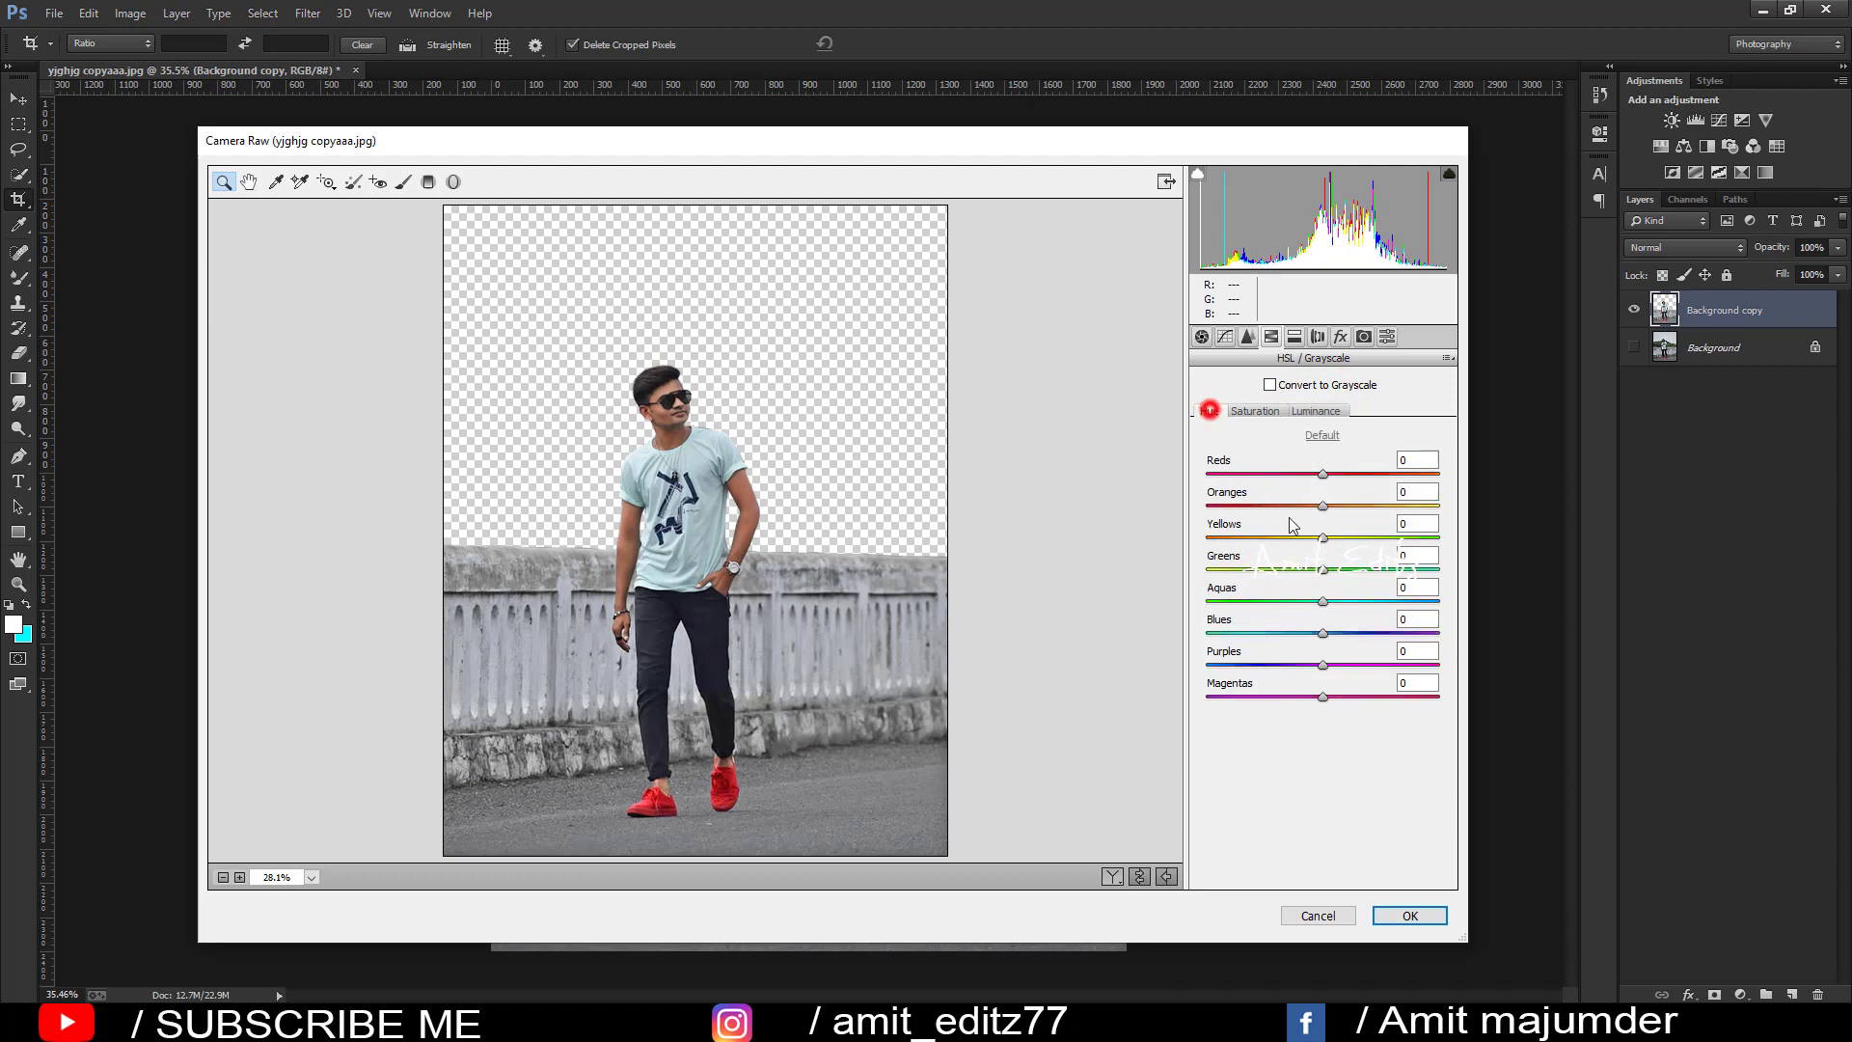
pyautogui.click(1202, 336)
pyautogui.moveTo(1322, 611)
pyautogui.mouseDown()
pyautogui.moveTo(1361, 611)
pyautogui.moveTo(1310, 641)
pyautogui.moveTo(1384, 670)
pyautogui.moveTo(1344, 685)
pyautogui.moveTo(1337, 720)
pyautogui.moveTo(1356, 671)
pyautogui.mouseUp()
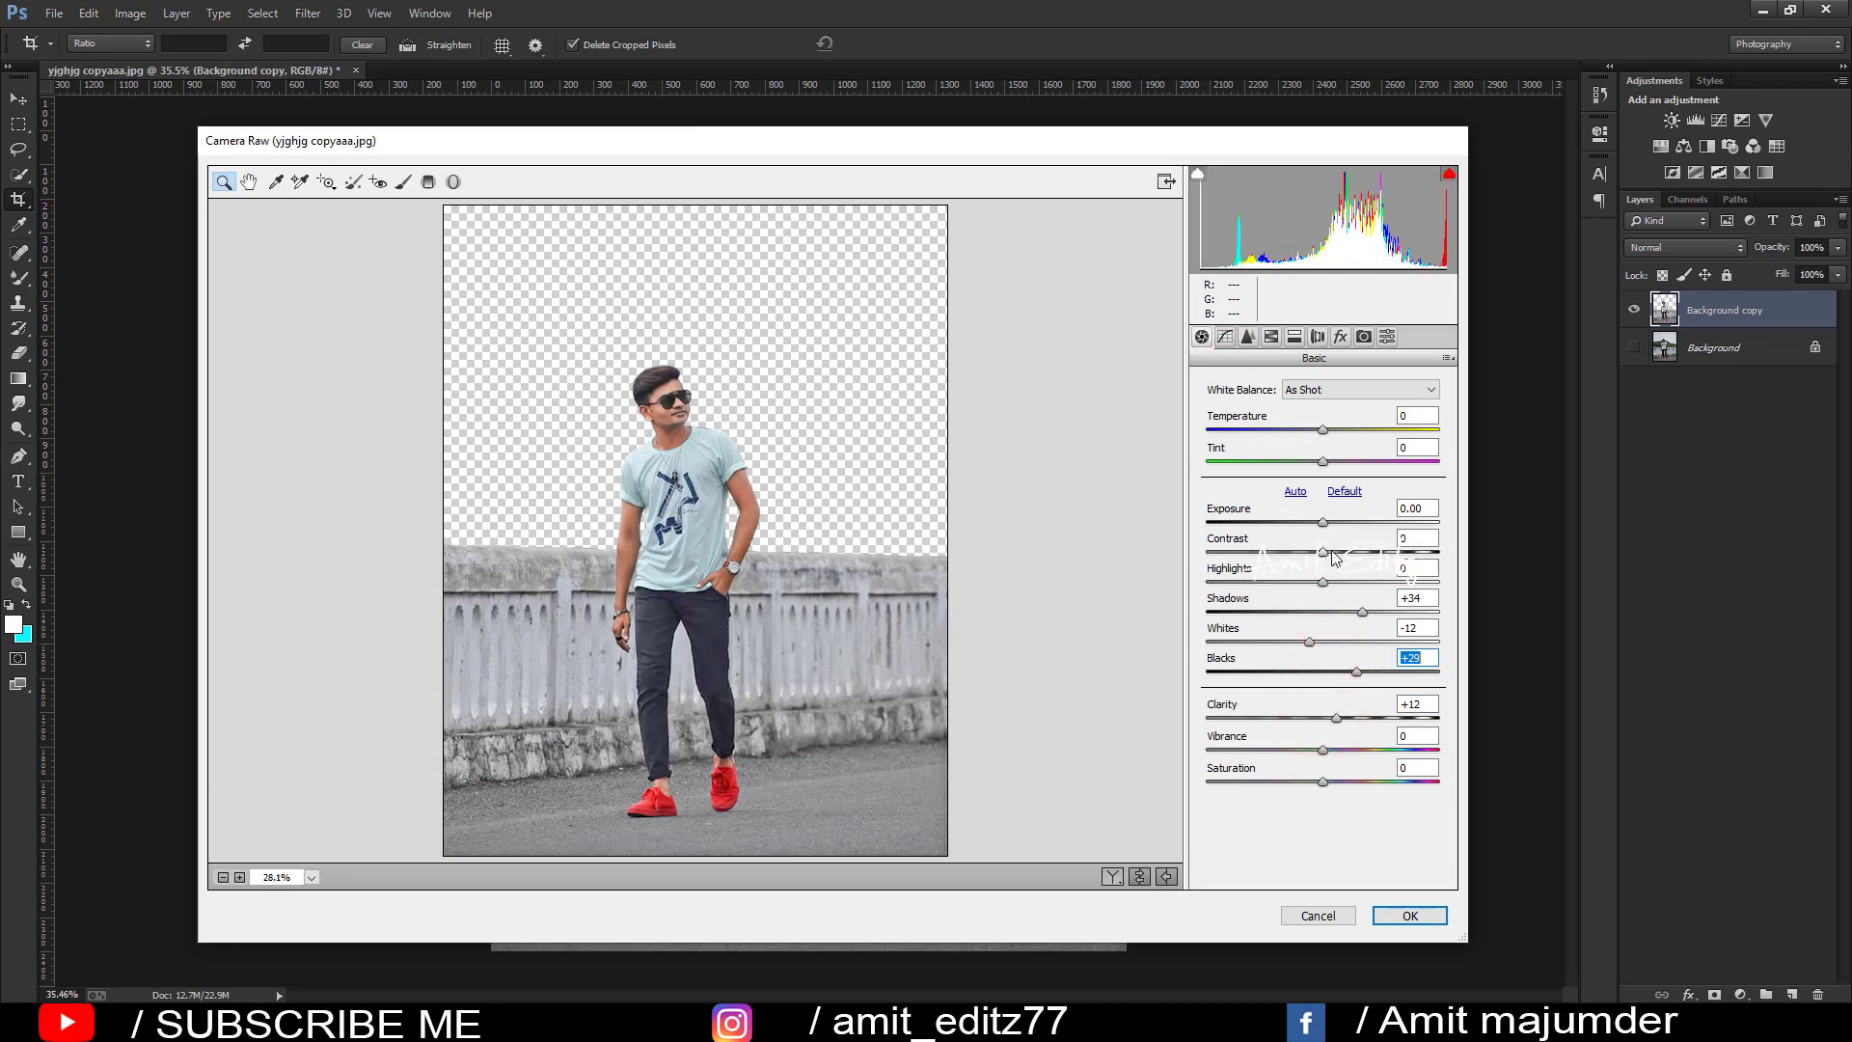
pyautogui.moveTo(1322, 430); pyautogui.dragTo(1313, 430)
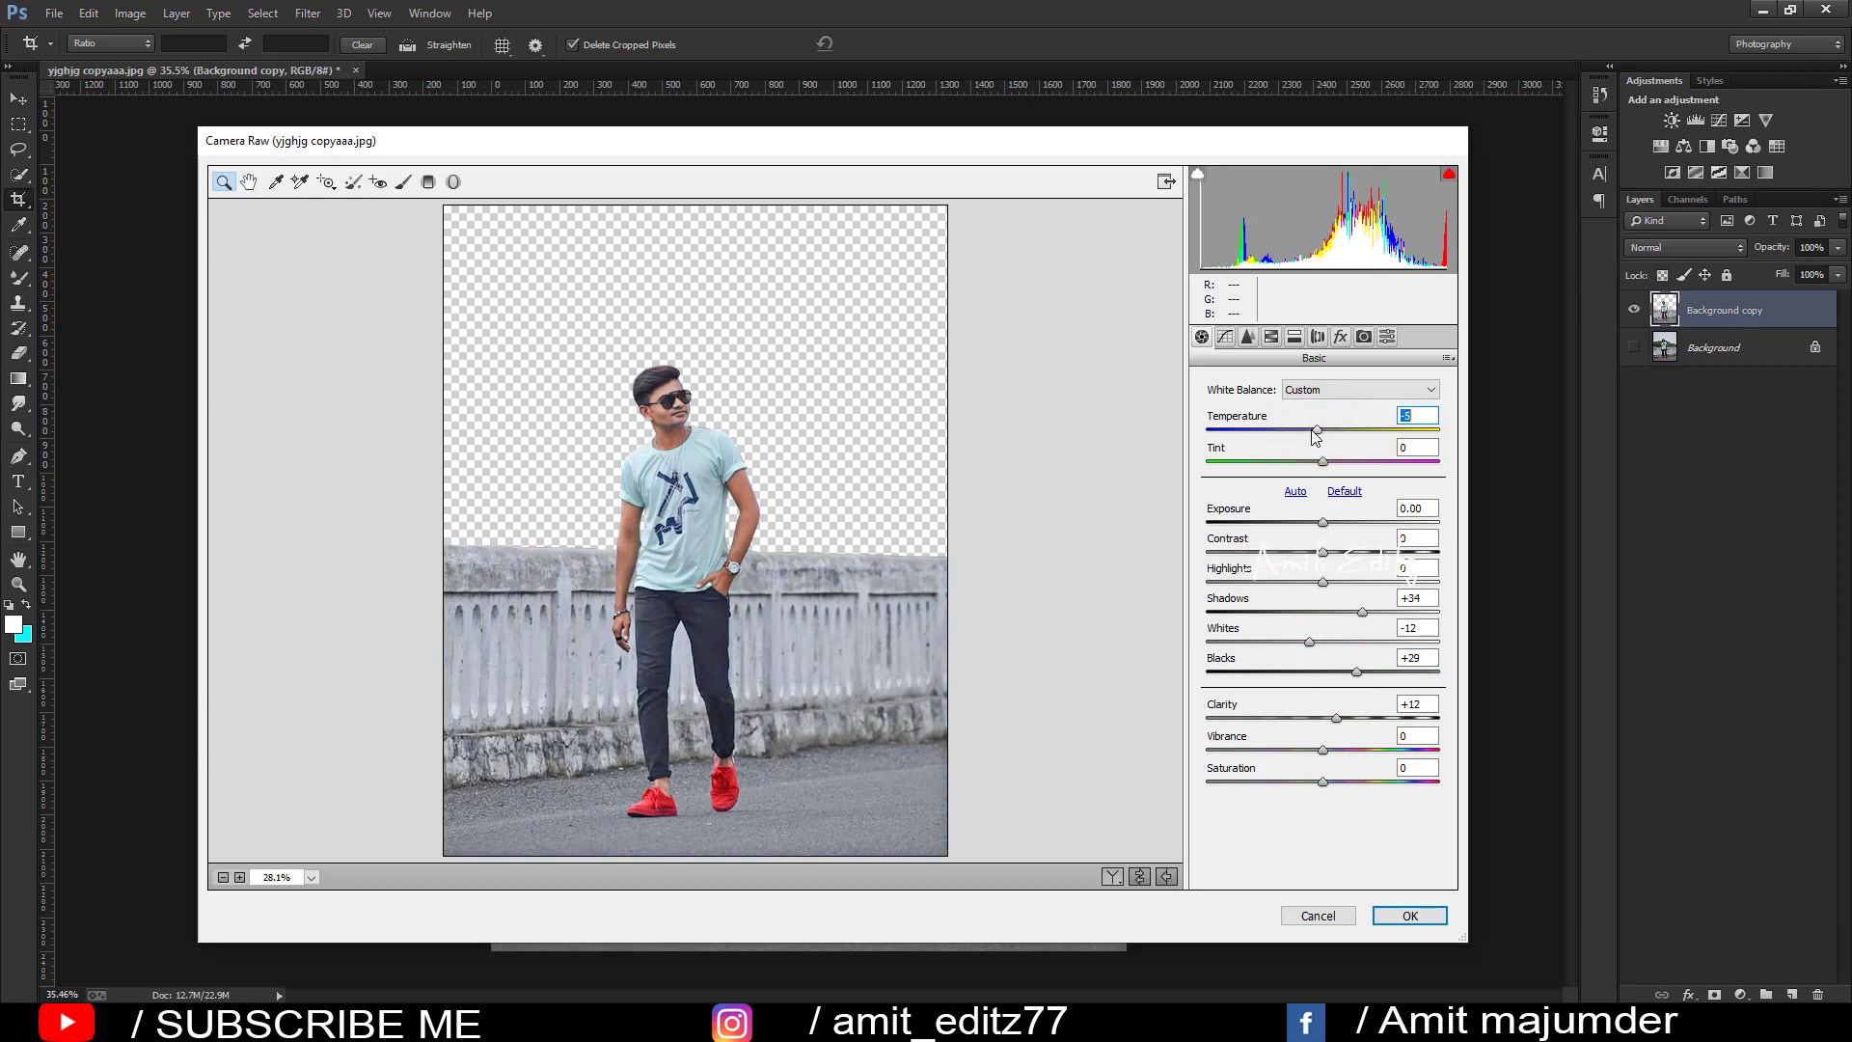
pyautogui.click(1404, 915)
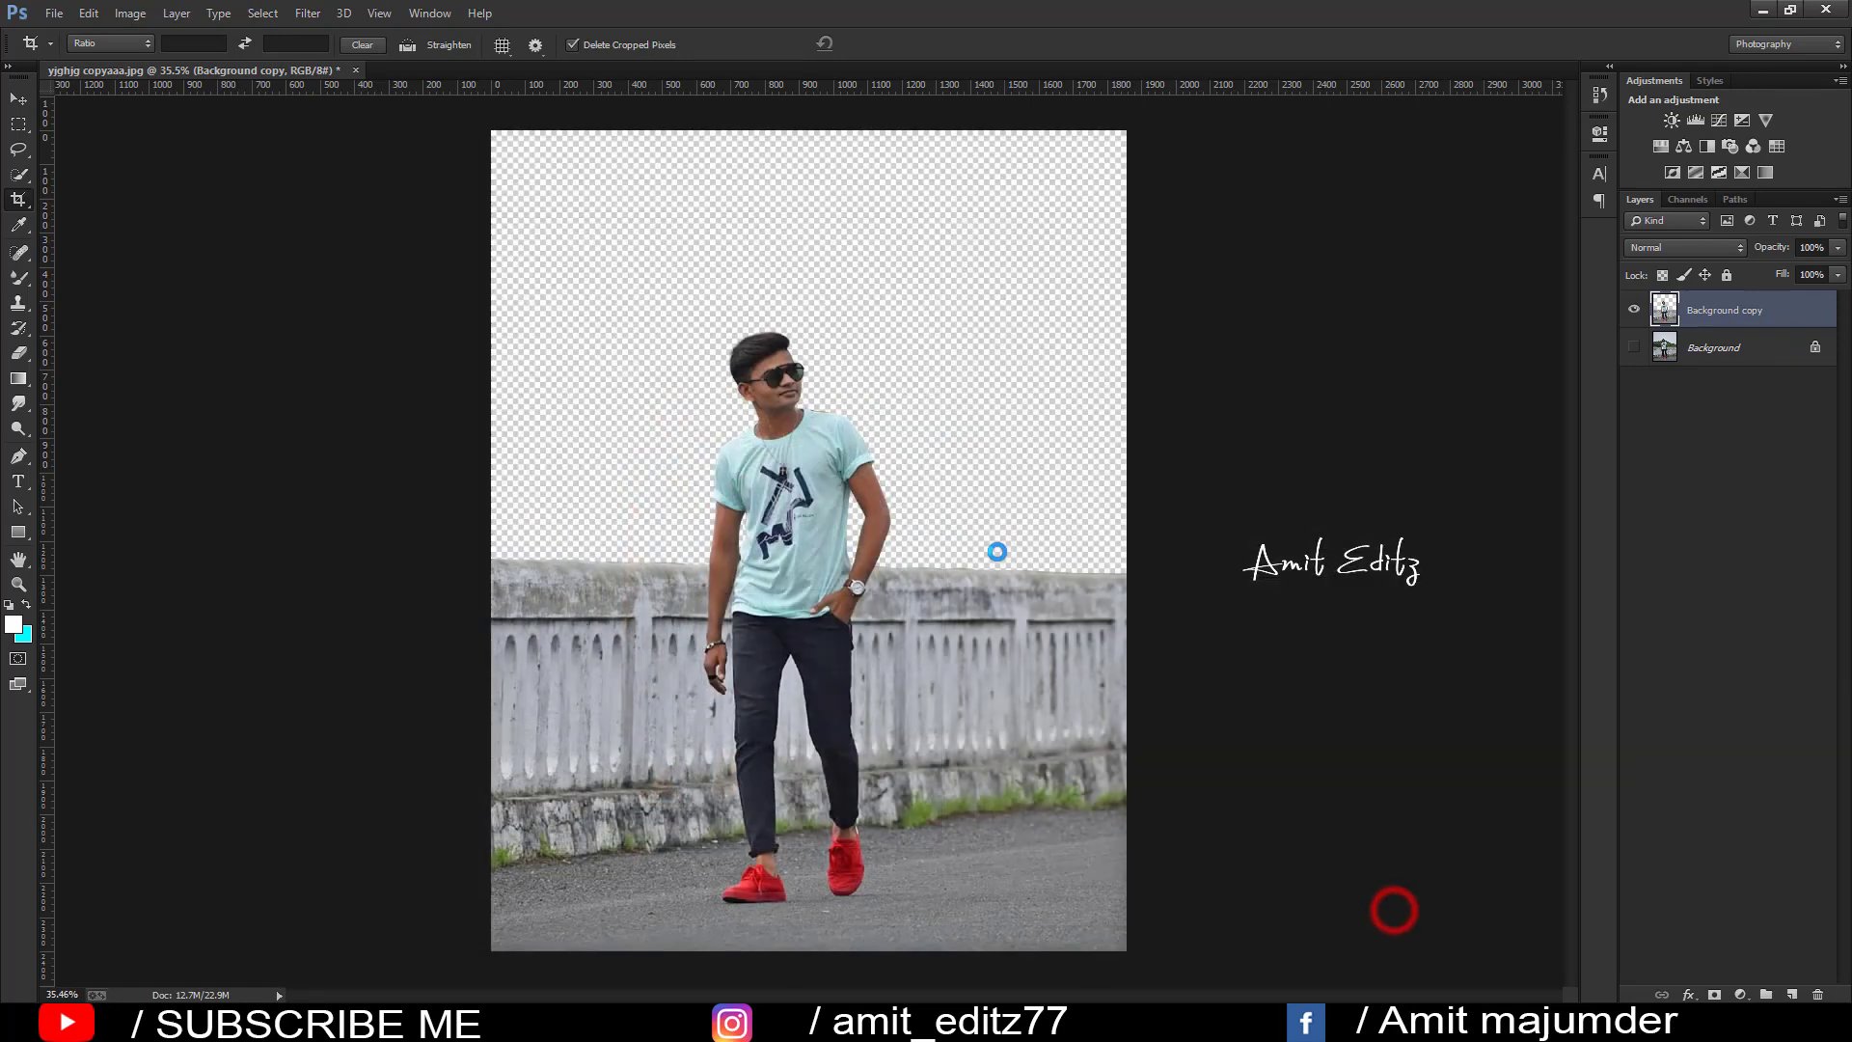
# - Open the pink sunset sky photo with the Move tool selected
pyautogui.click(17, 99)
pyautogui.click(53, 13)
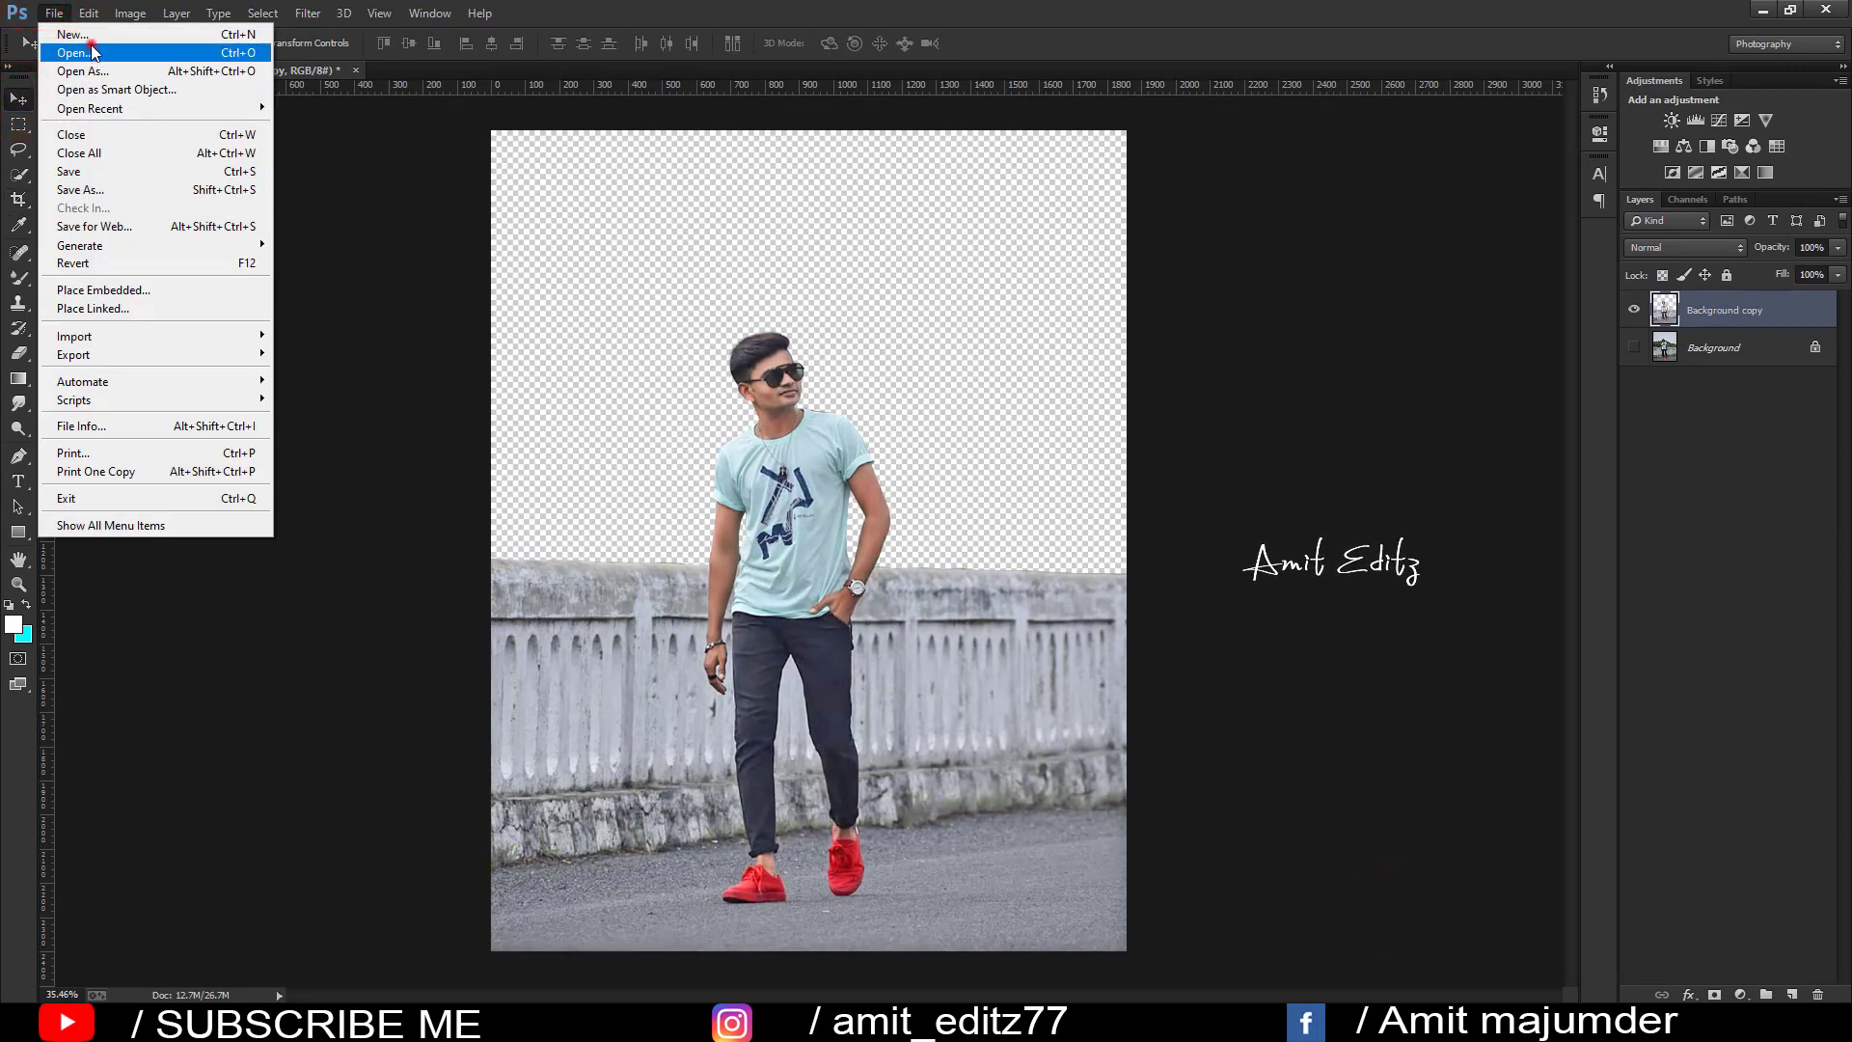
pyautogui.click(75, 52)
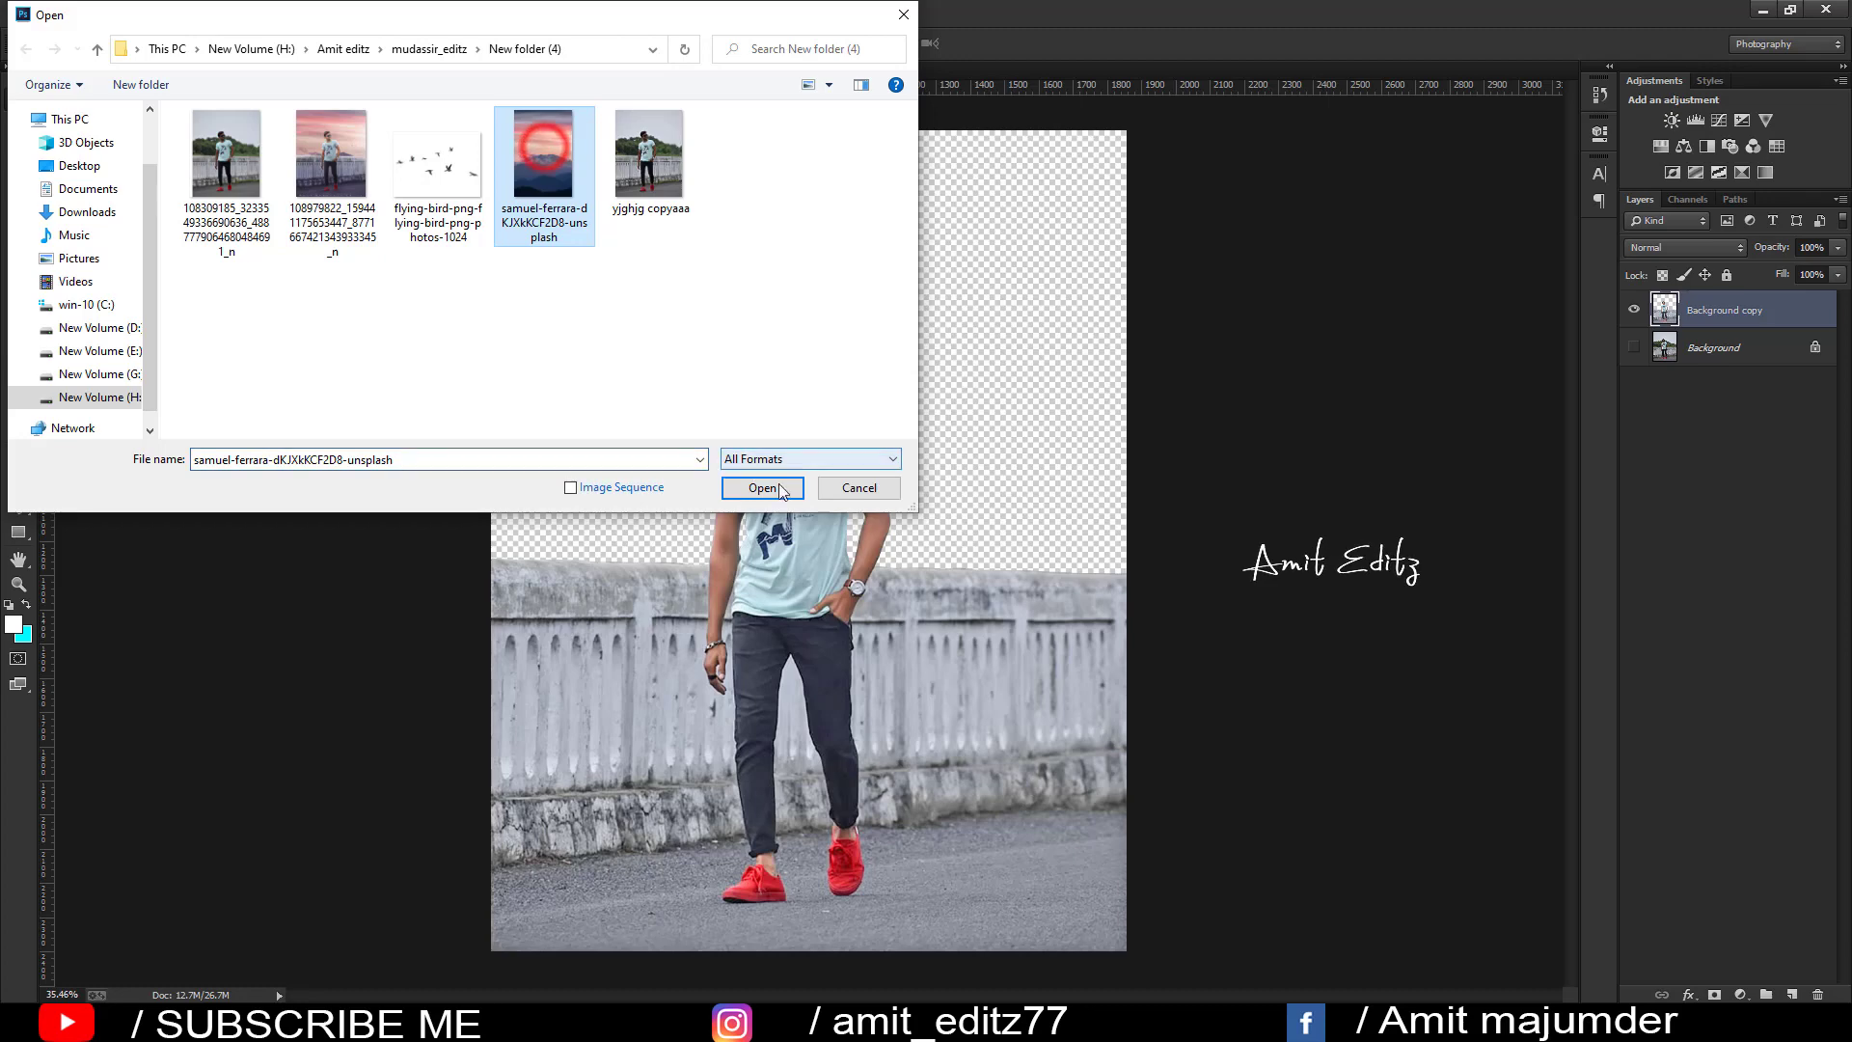
pyautogui.click(761, 487)
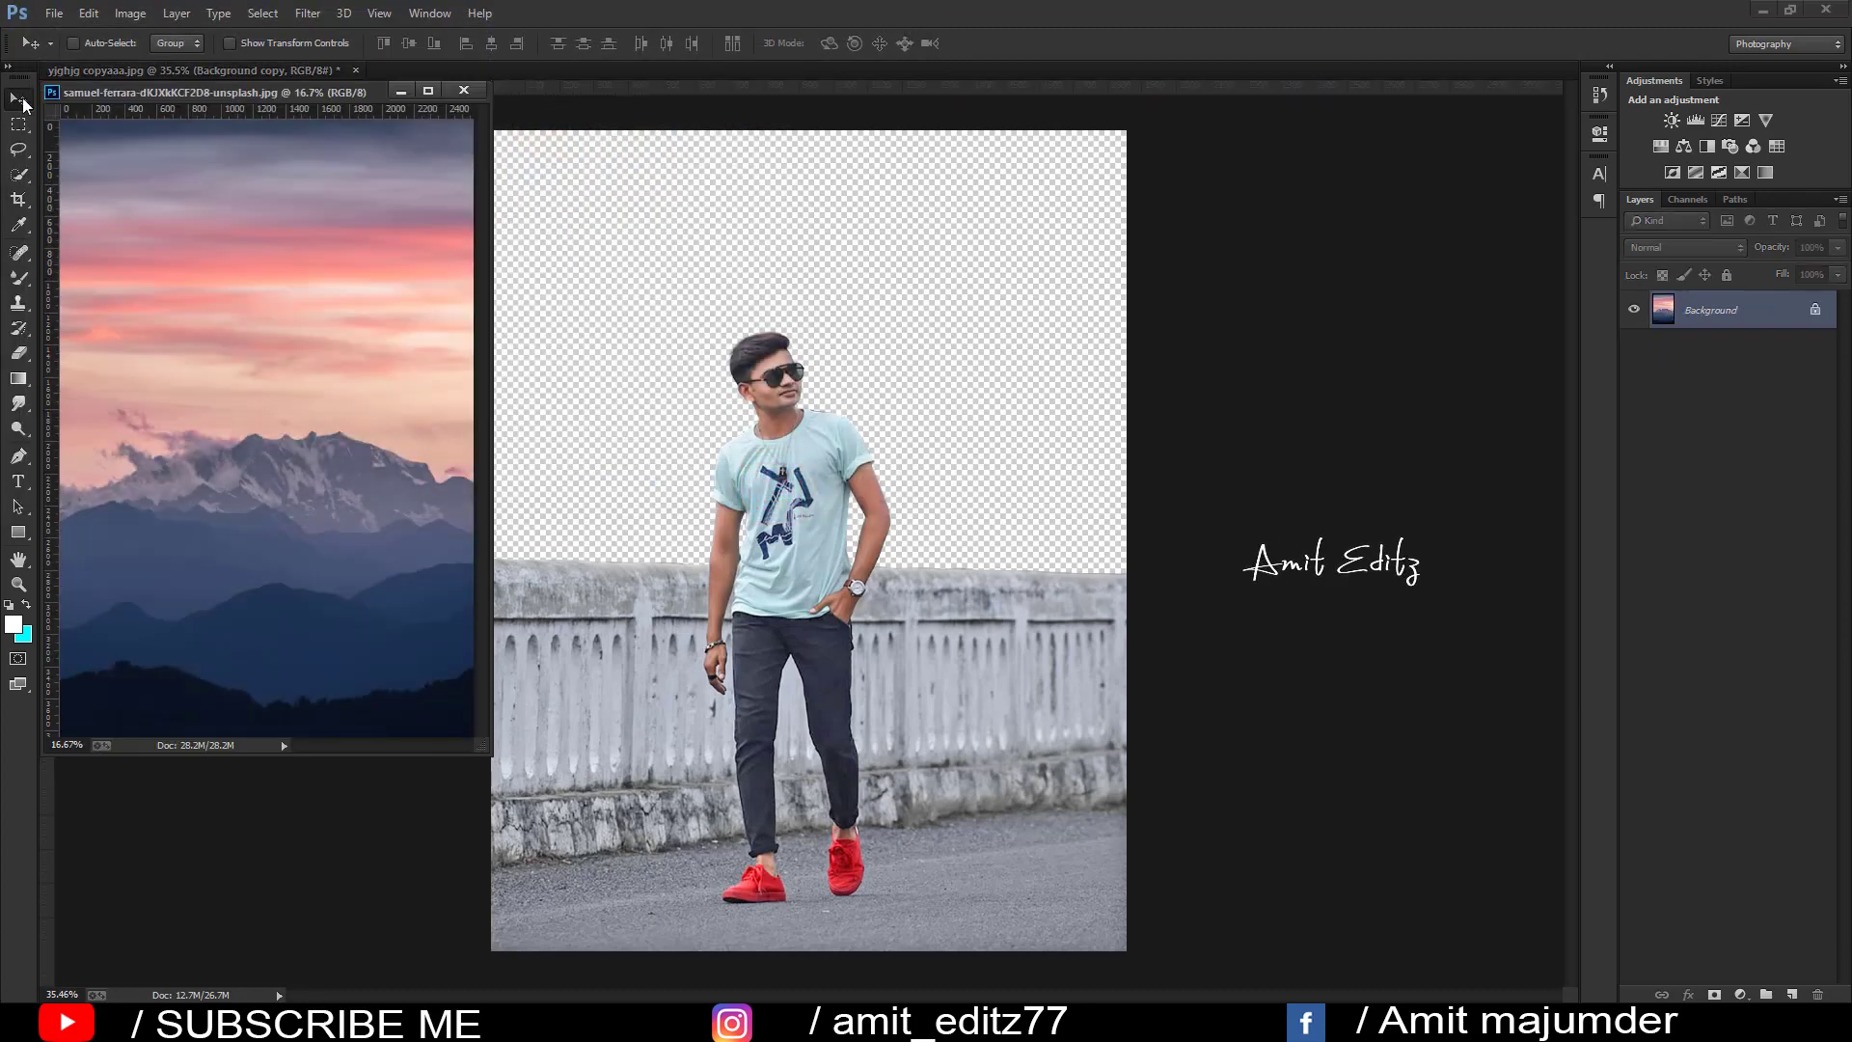
# - Drag the sky in as Layer 1 below the man and shift it up to reveal the mountains
pyautogui.moveTo(258, 327); pyautogui.dragTo(809, 540)
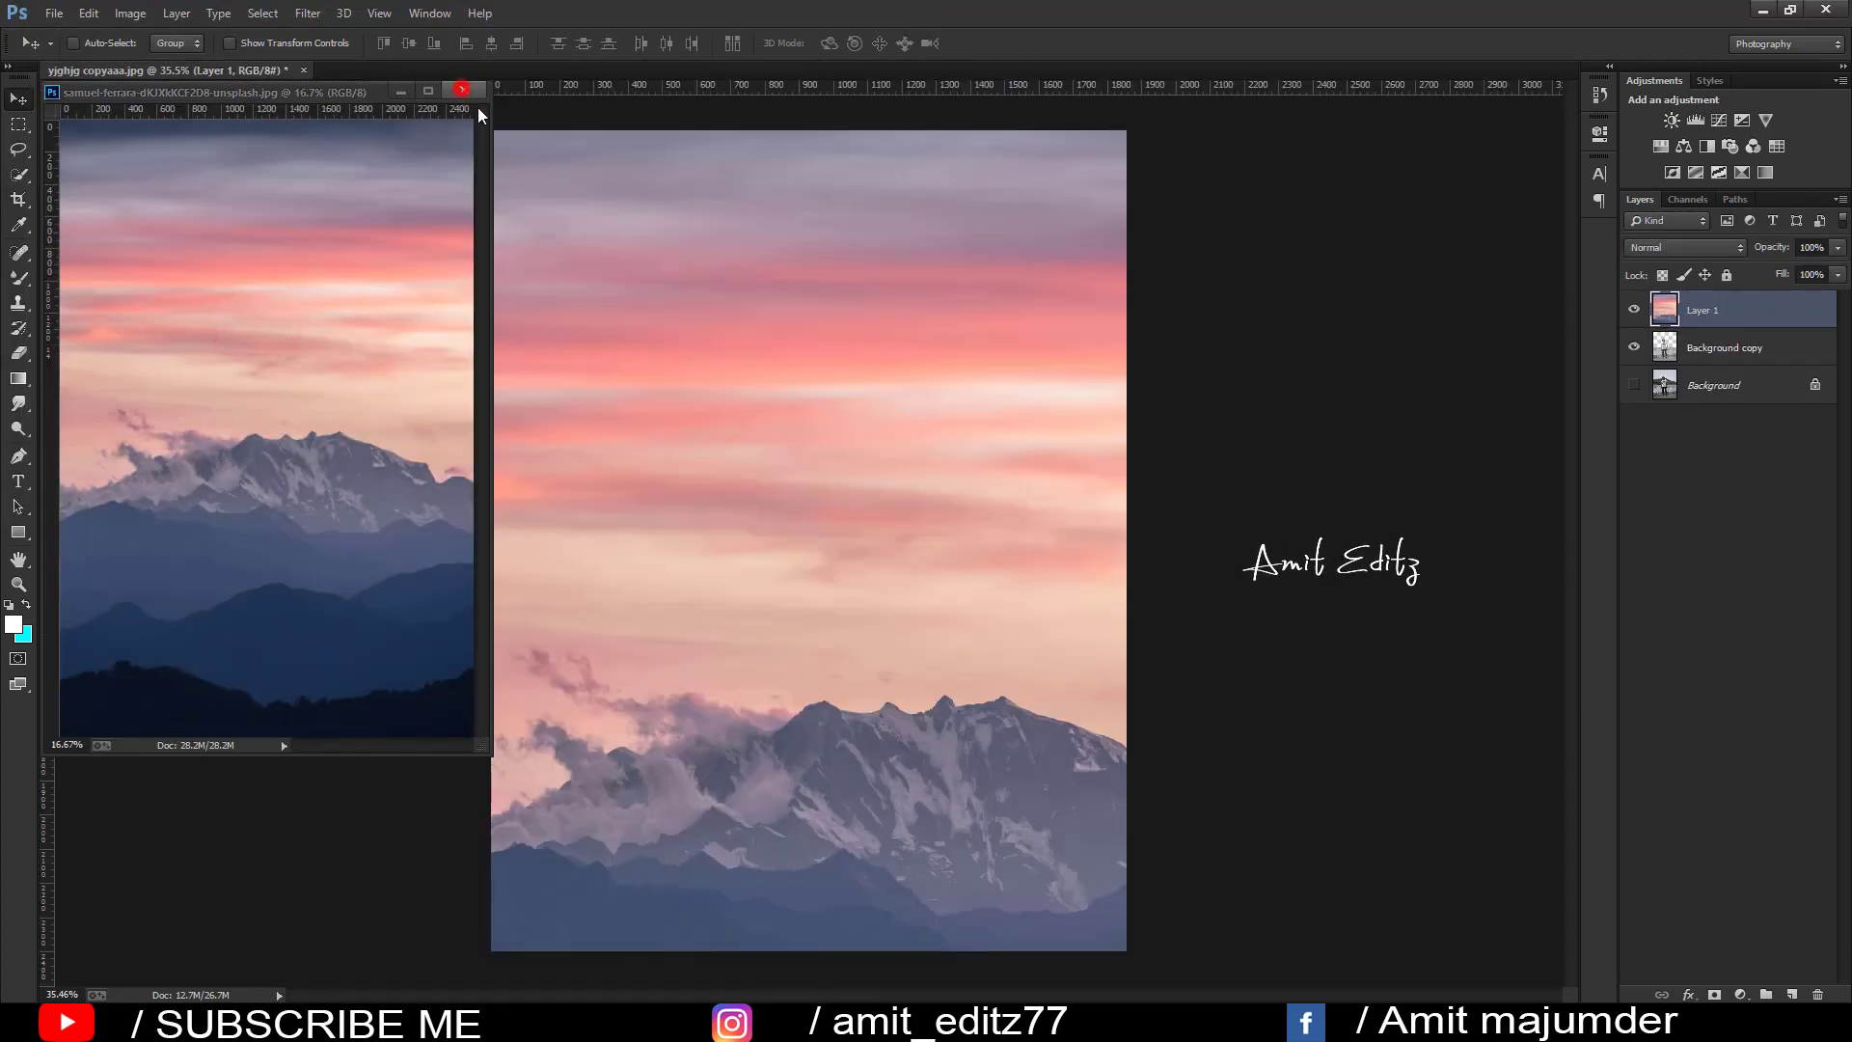
pyautogui.moveTo(1702, 309); pyautogui.dragTo(1702, 359)
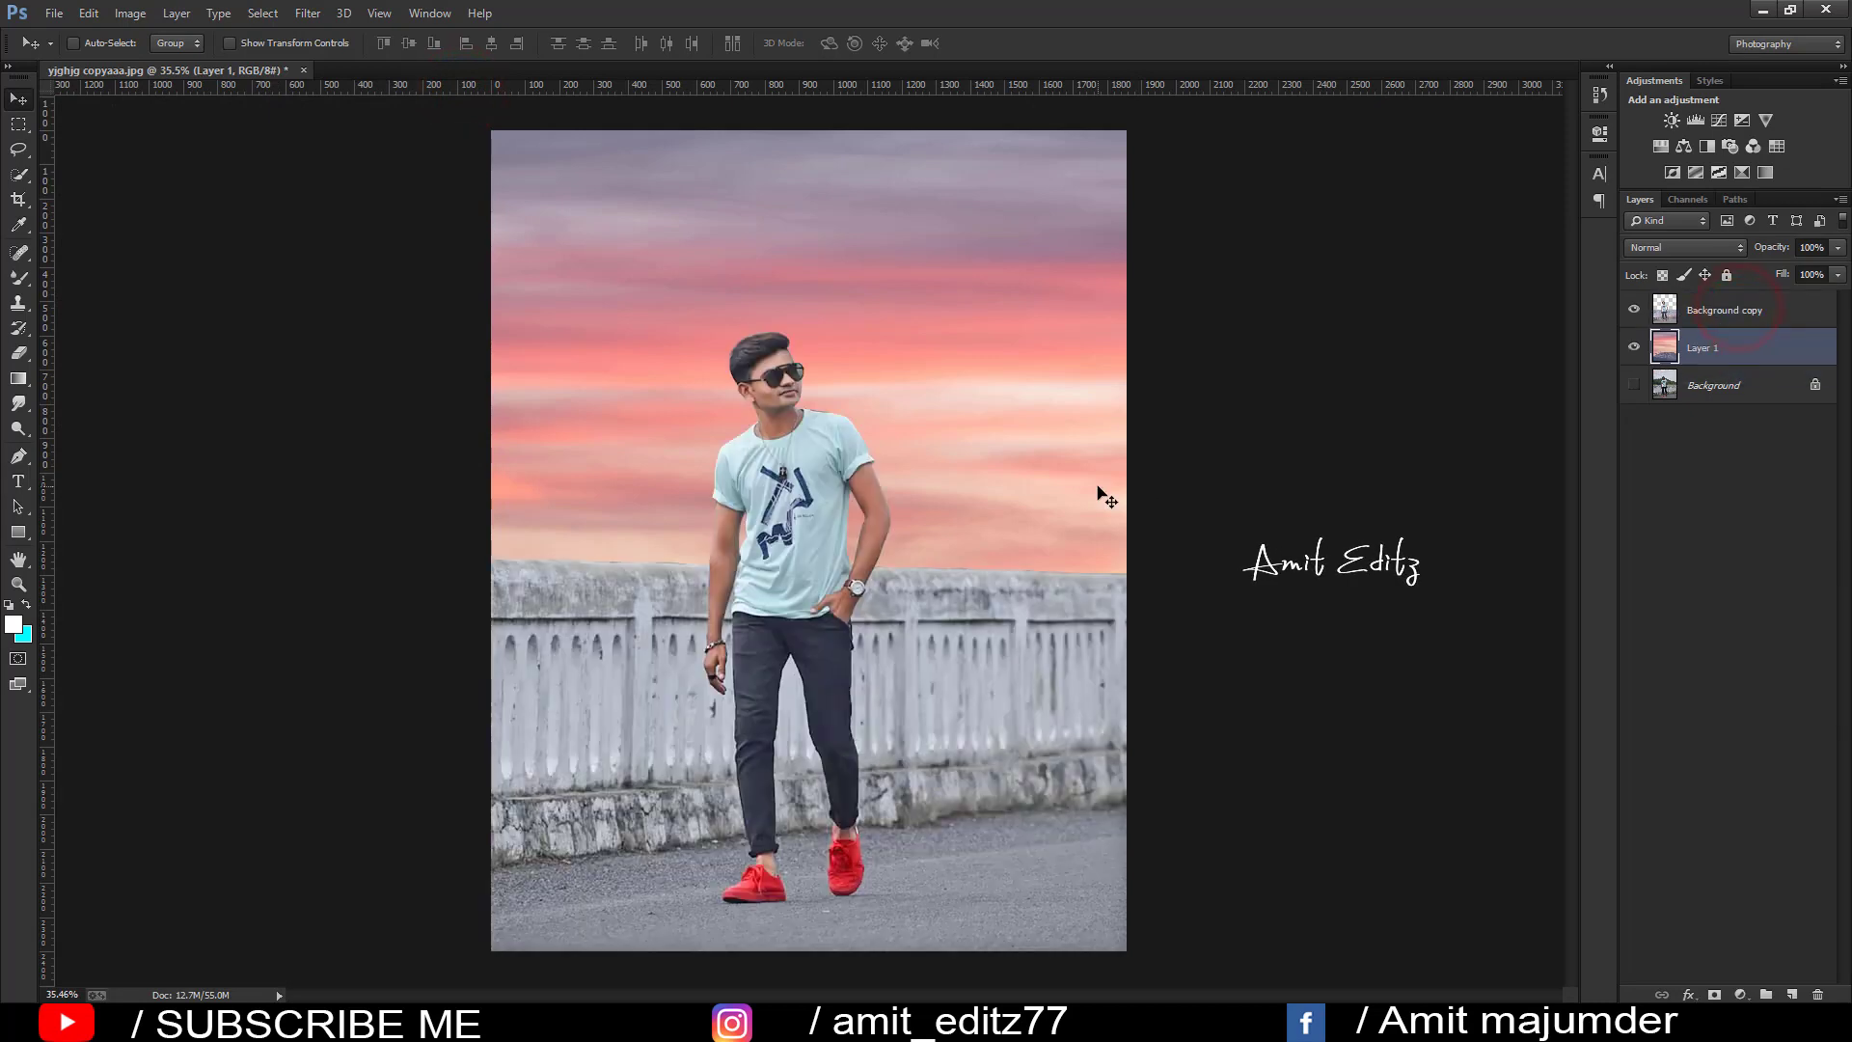
pyautogui.hotkey('ctrl', '-')
pyautogui.moveTo(980, 680); pyautogui.dragTo(964, 581)
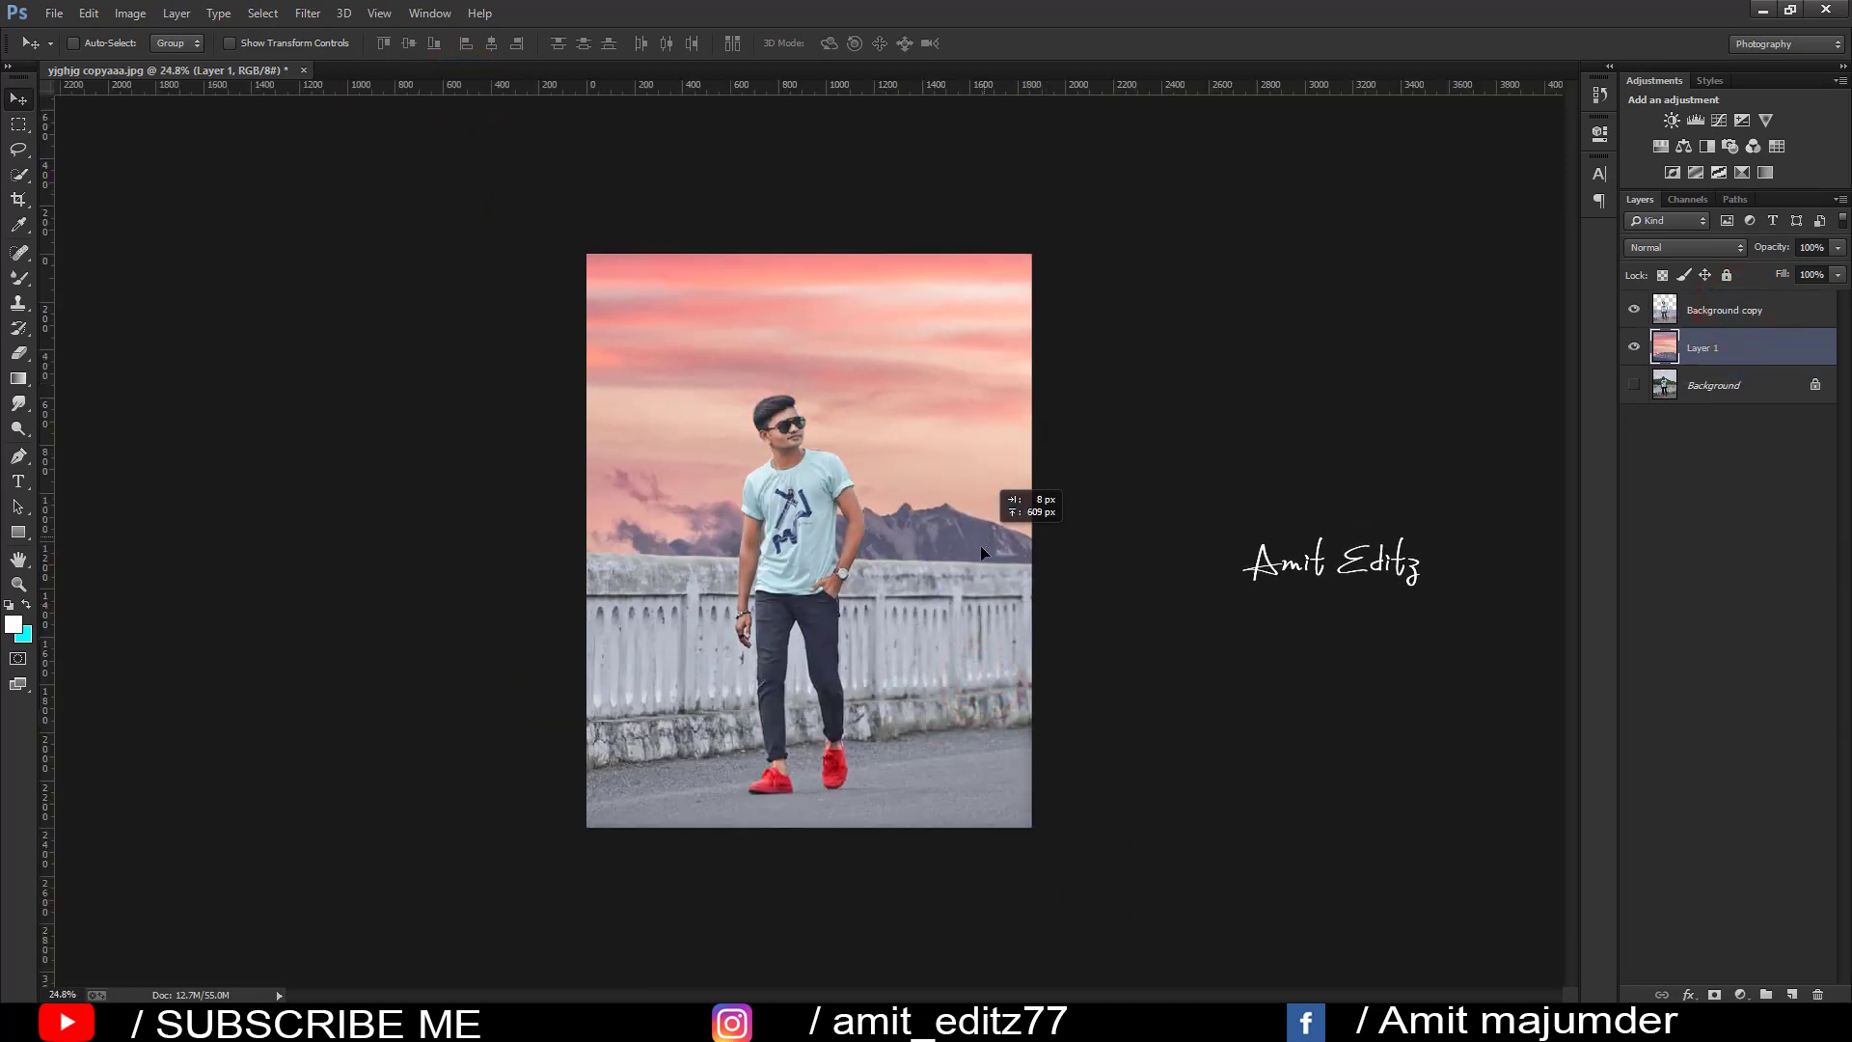
pyautogui.scroll(-1, 947, 575)
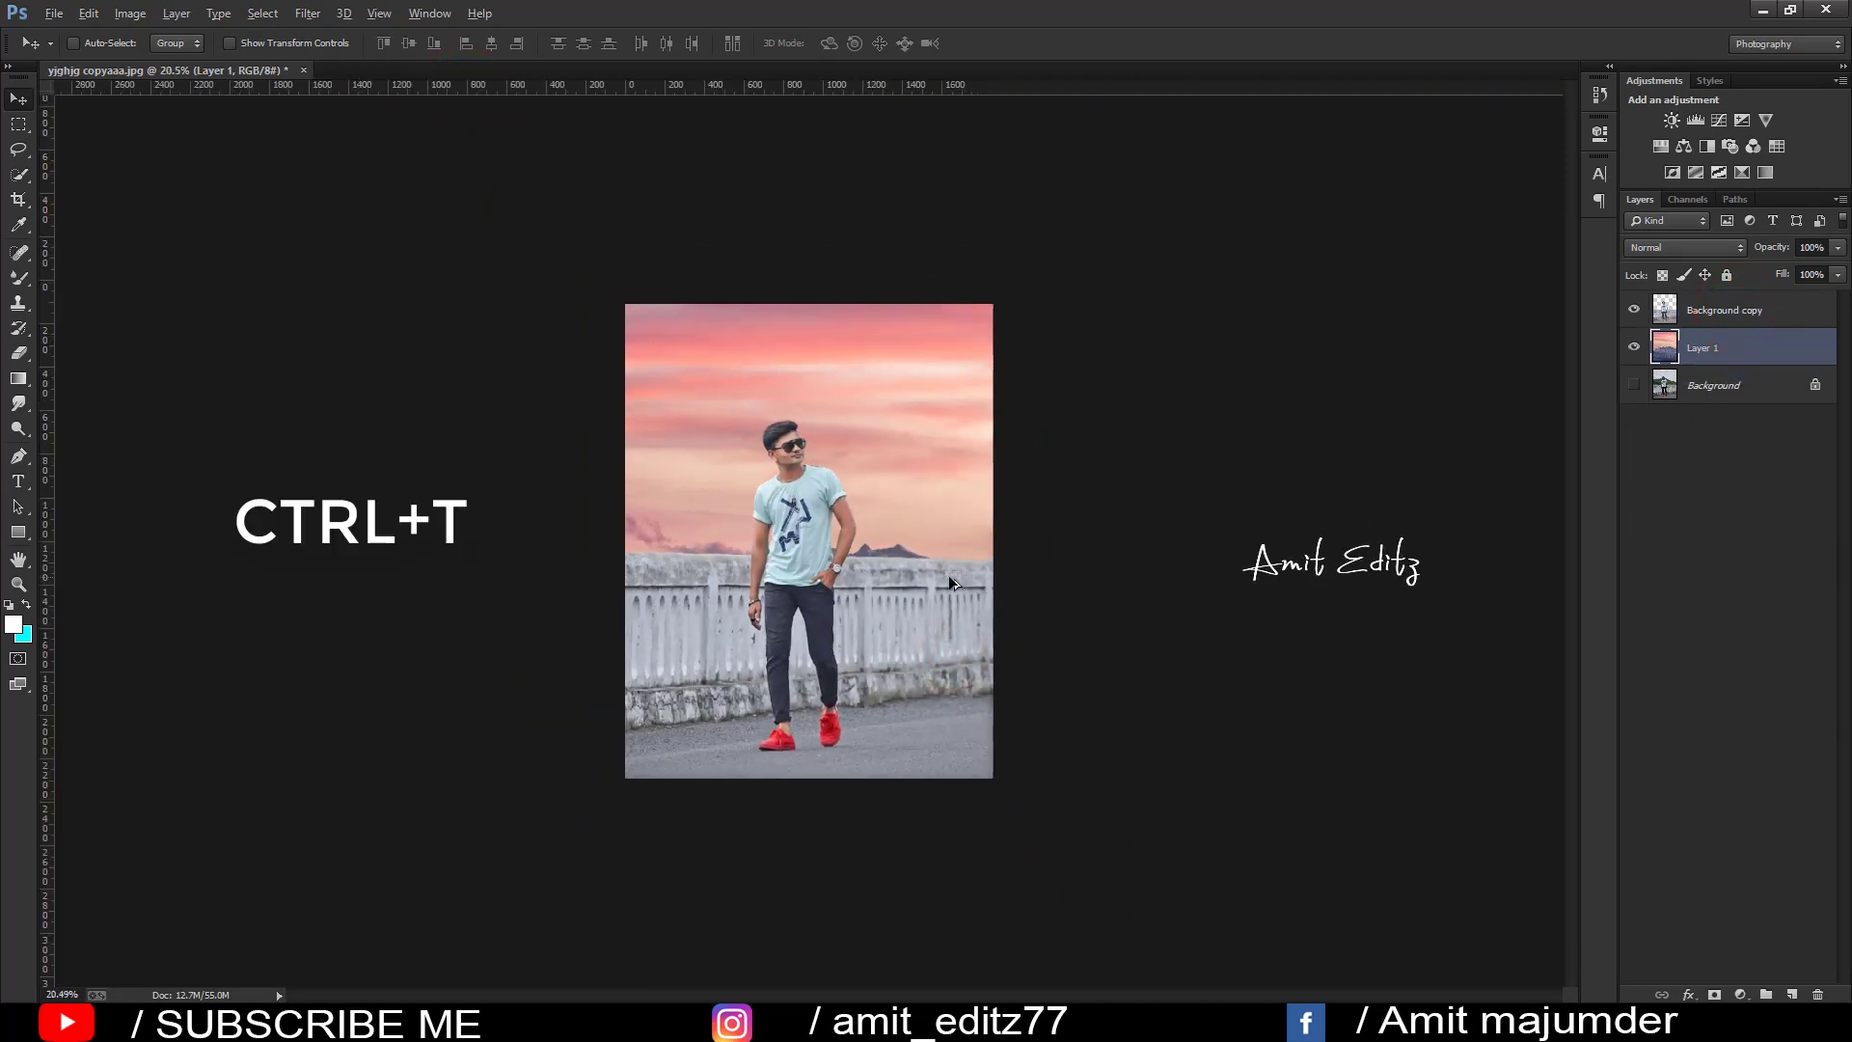
# - Free-transform the sky layer to about 79% and position it behind the man
pyautogui.hotkey('ctrl', 't')
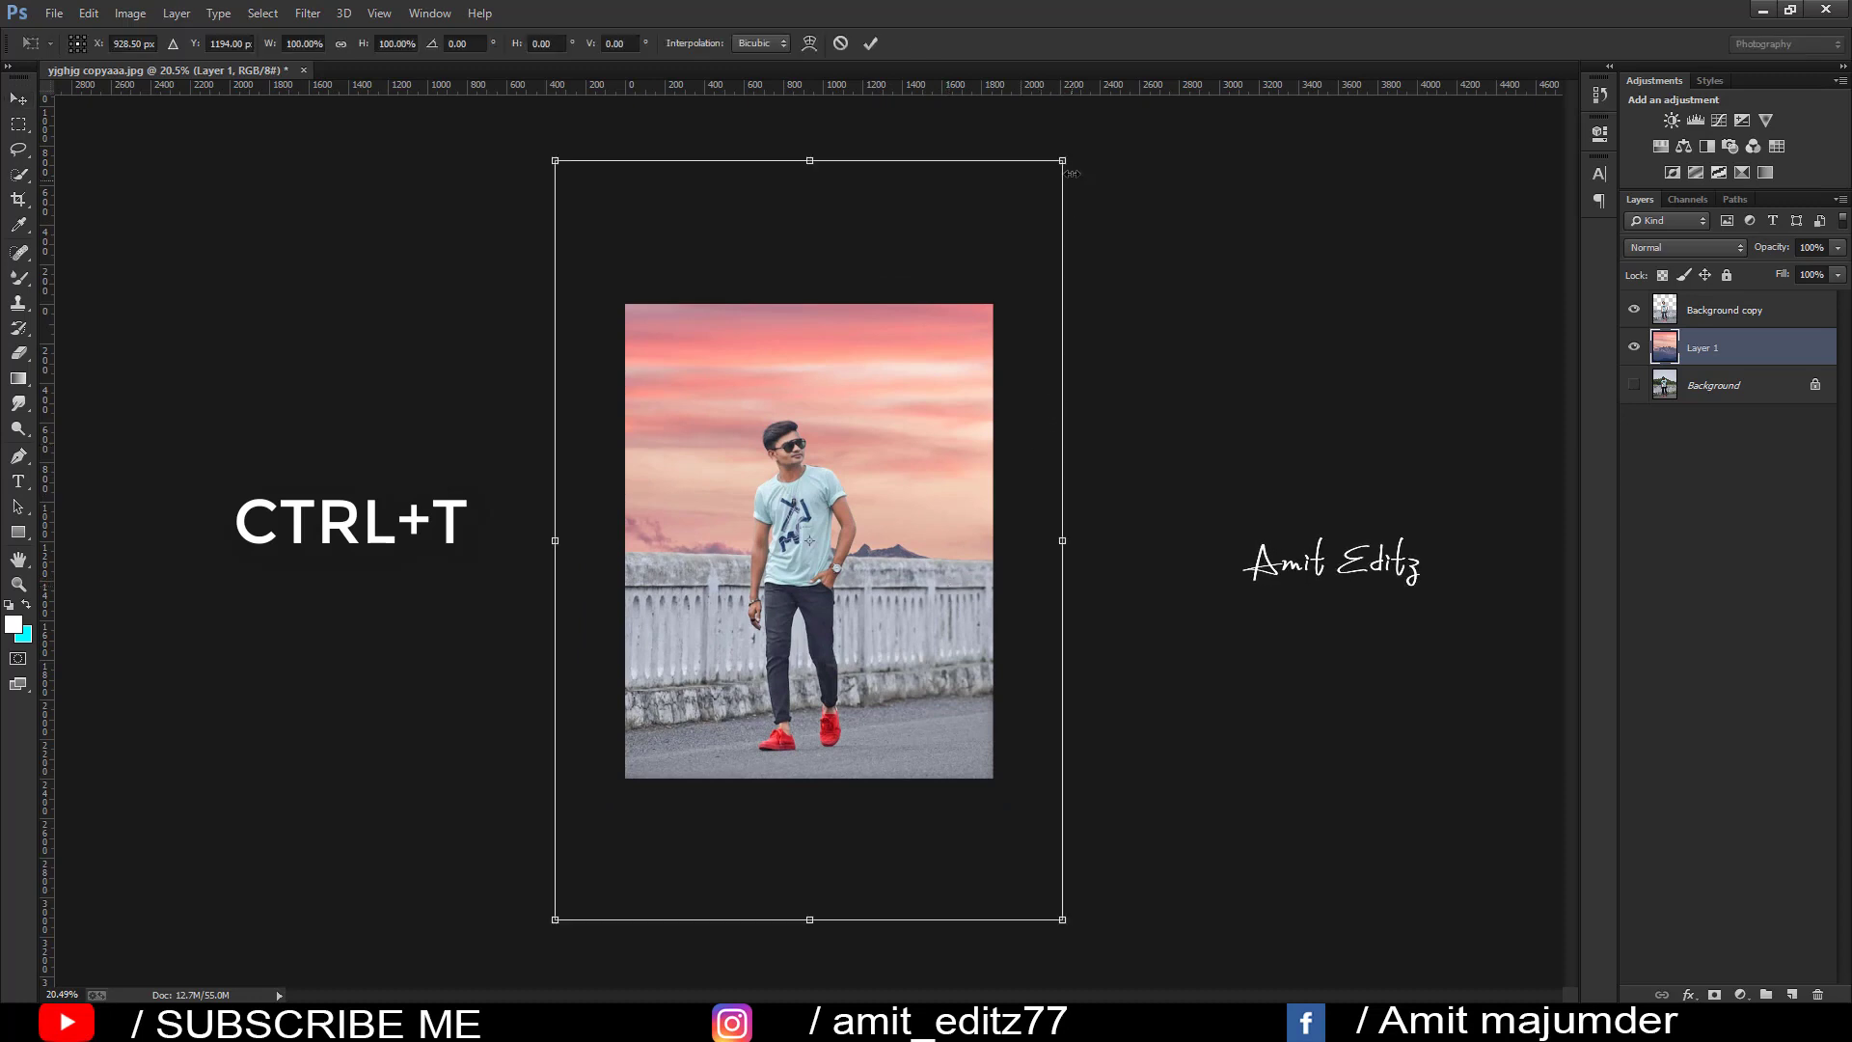
pyautogui.moveTo(1062, 161); pyautogui.dragTo(1083, 136)
pyautogui.moveTo(1042, 275)
pyautogui.mouseDown()
pyautogui.moveTo(1003, 311)
pyautogui.moveTo(1032, 276)
pyautogui.mouseUp()
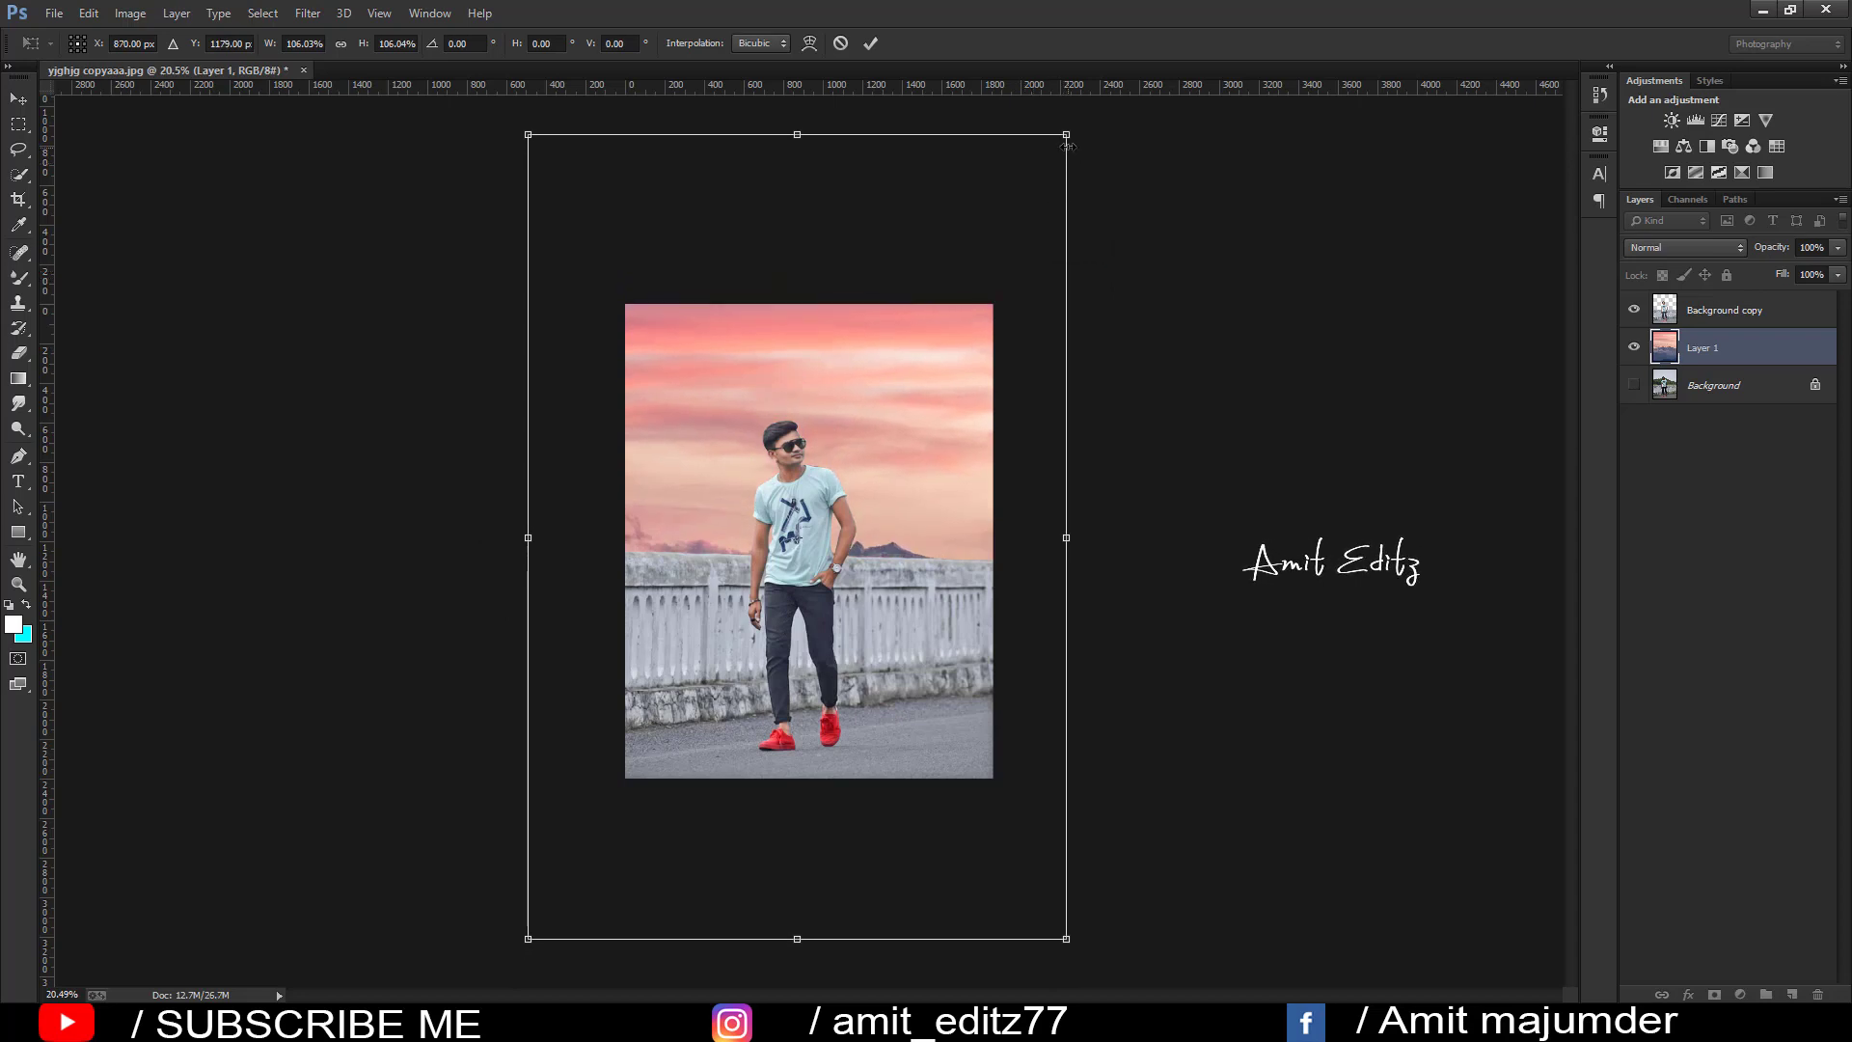
pyautogui.moveTo(1071, 134); pyautogui.dragTo(1013, 212)
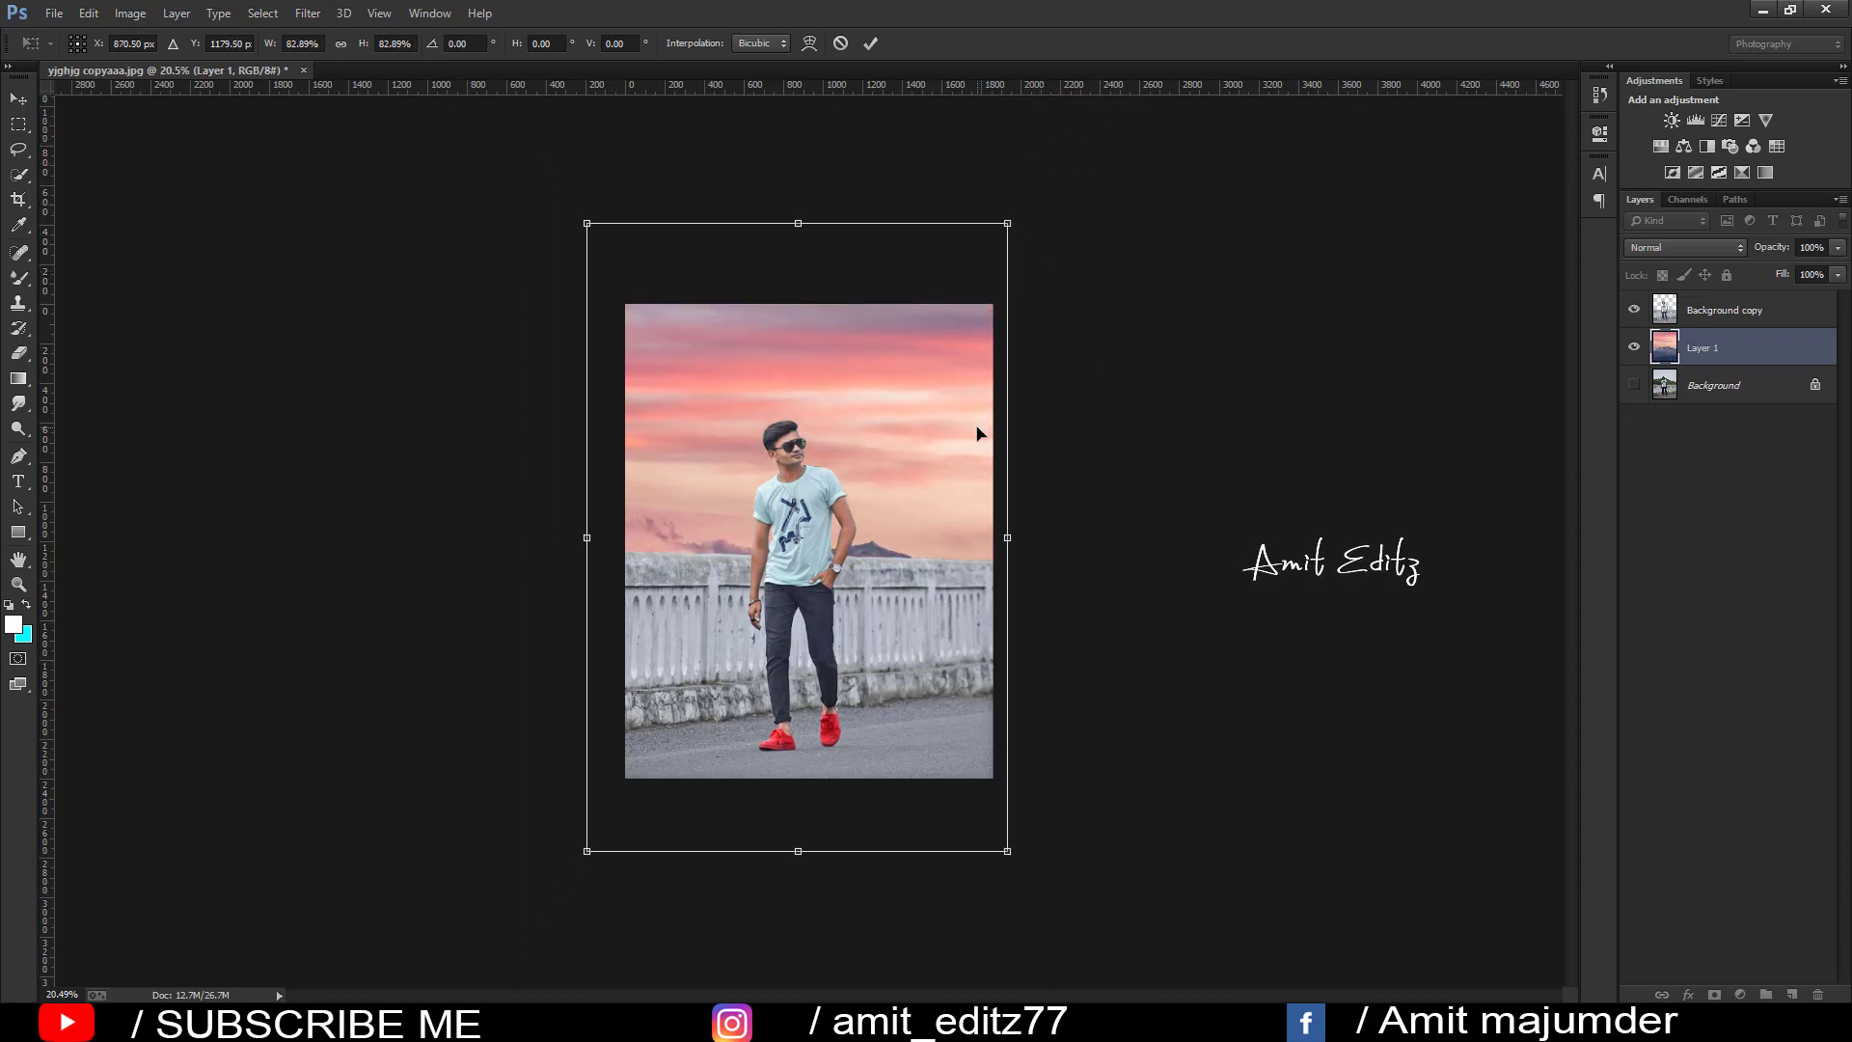
pyautogui.moveTo(980, 430); pyautogui.dragTo(978, 427)
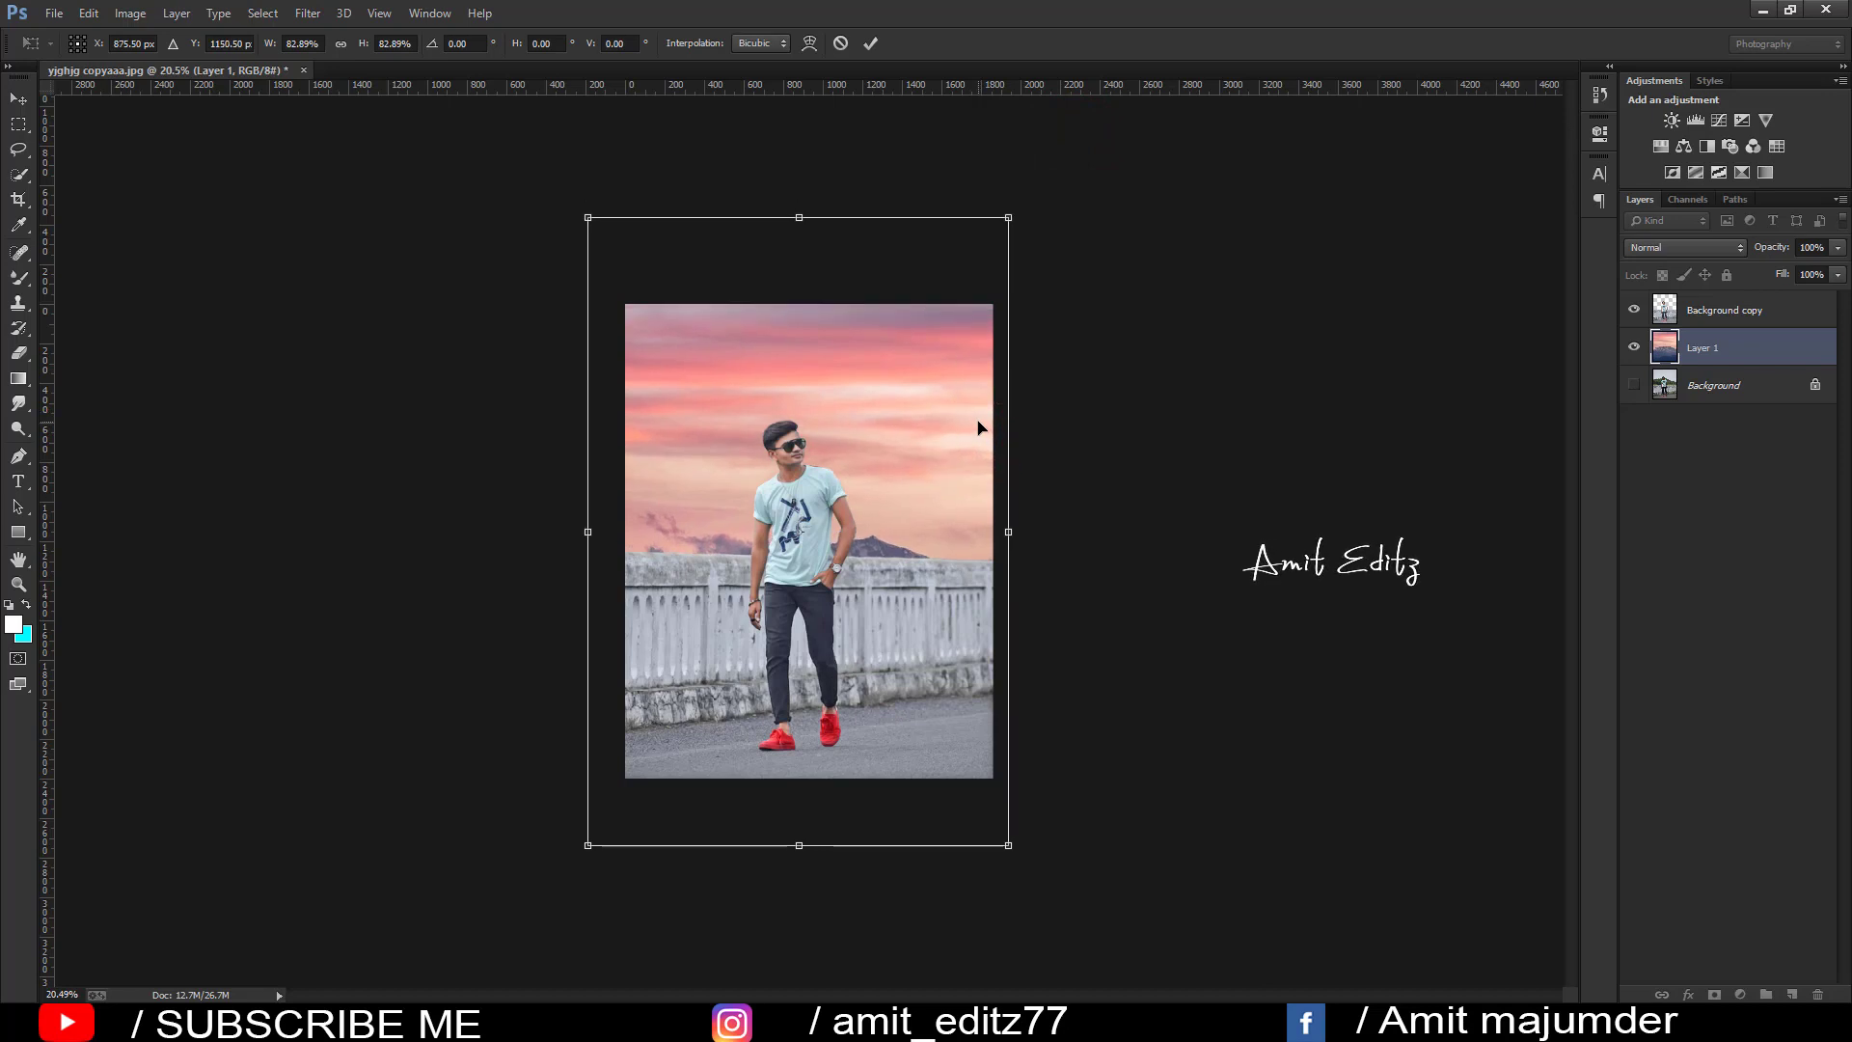
pyautogui.moveTo(1009, 216); pyautogui.dragTo(999, 229)
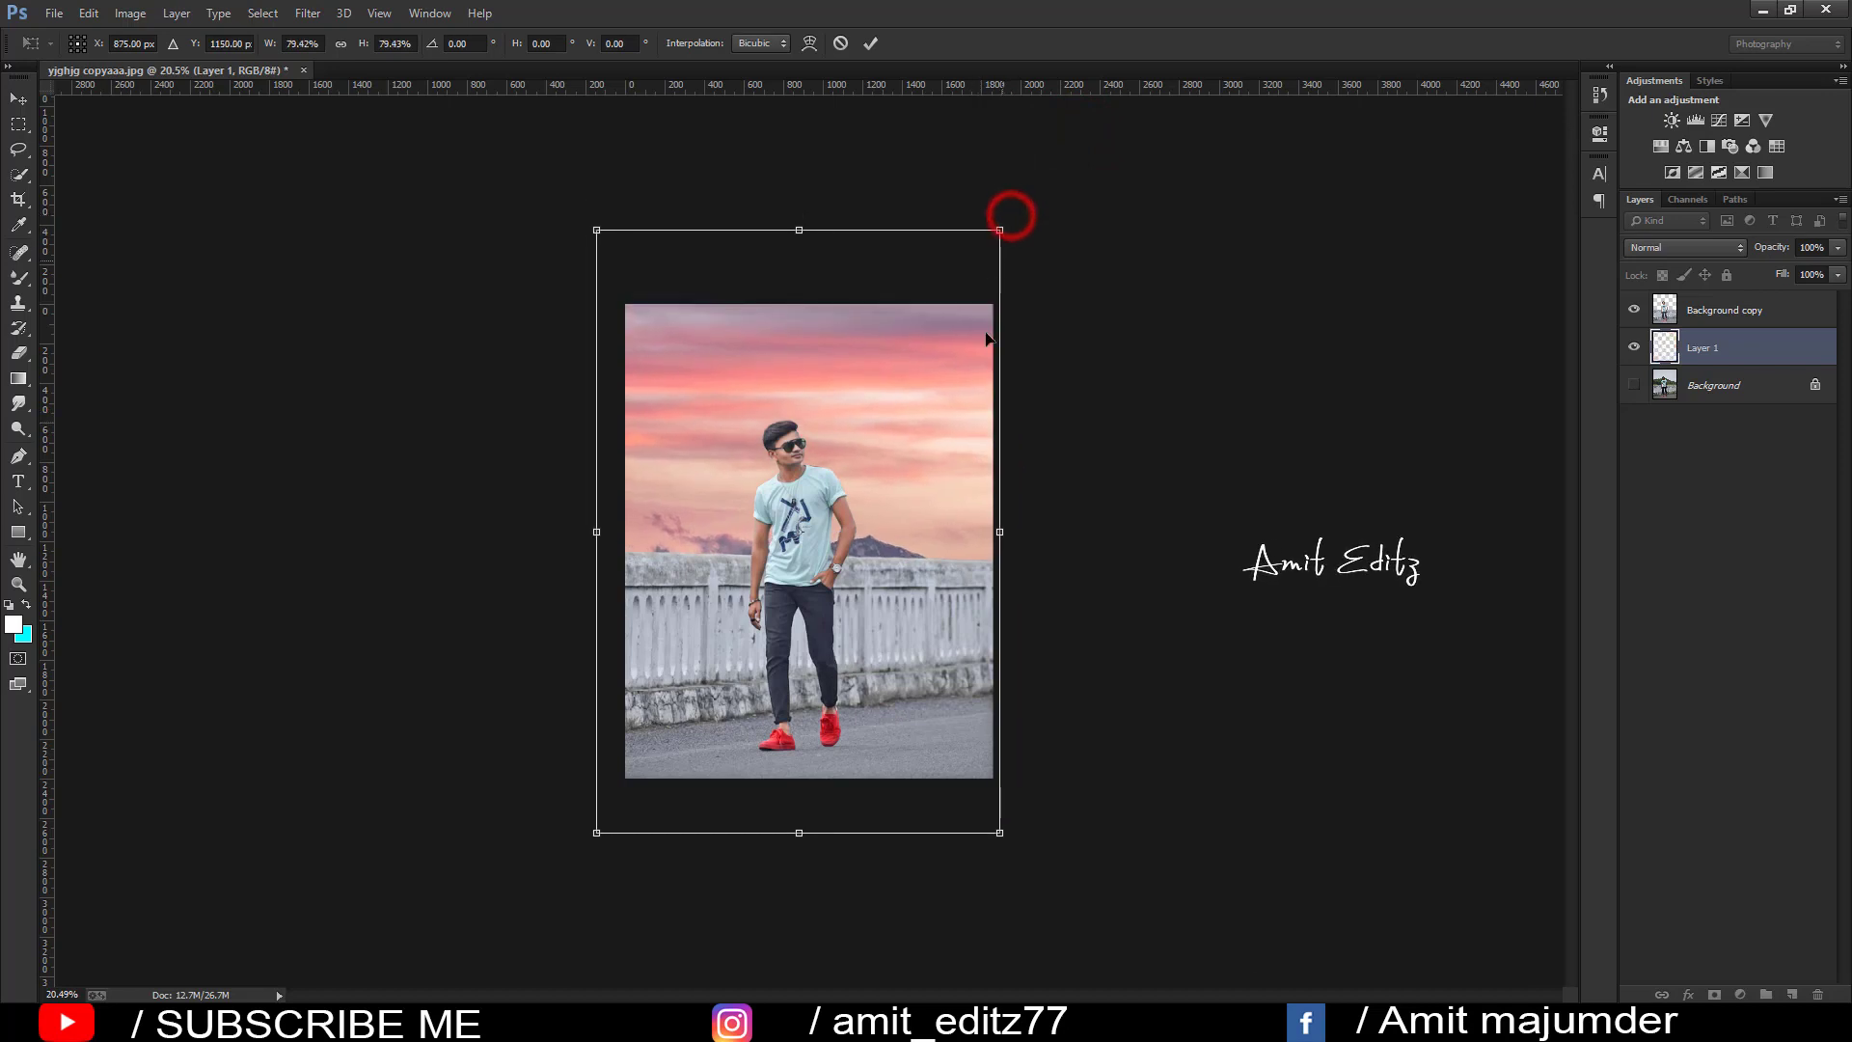
pyautogui.moveTo(971, 384); pyautogui.dragTo(974, 394)
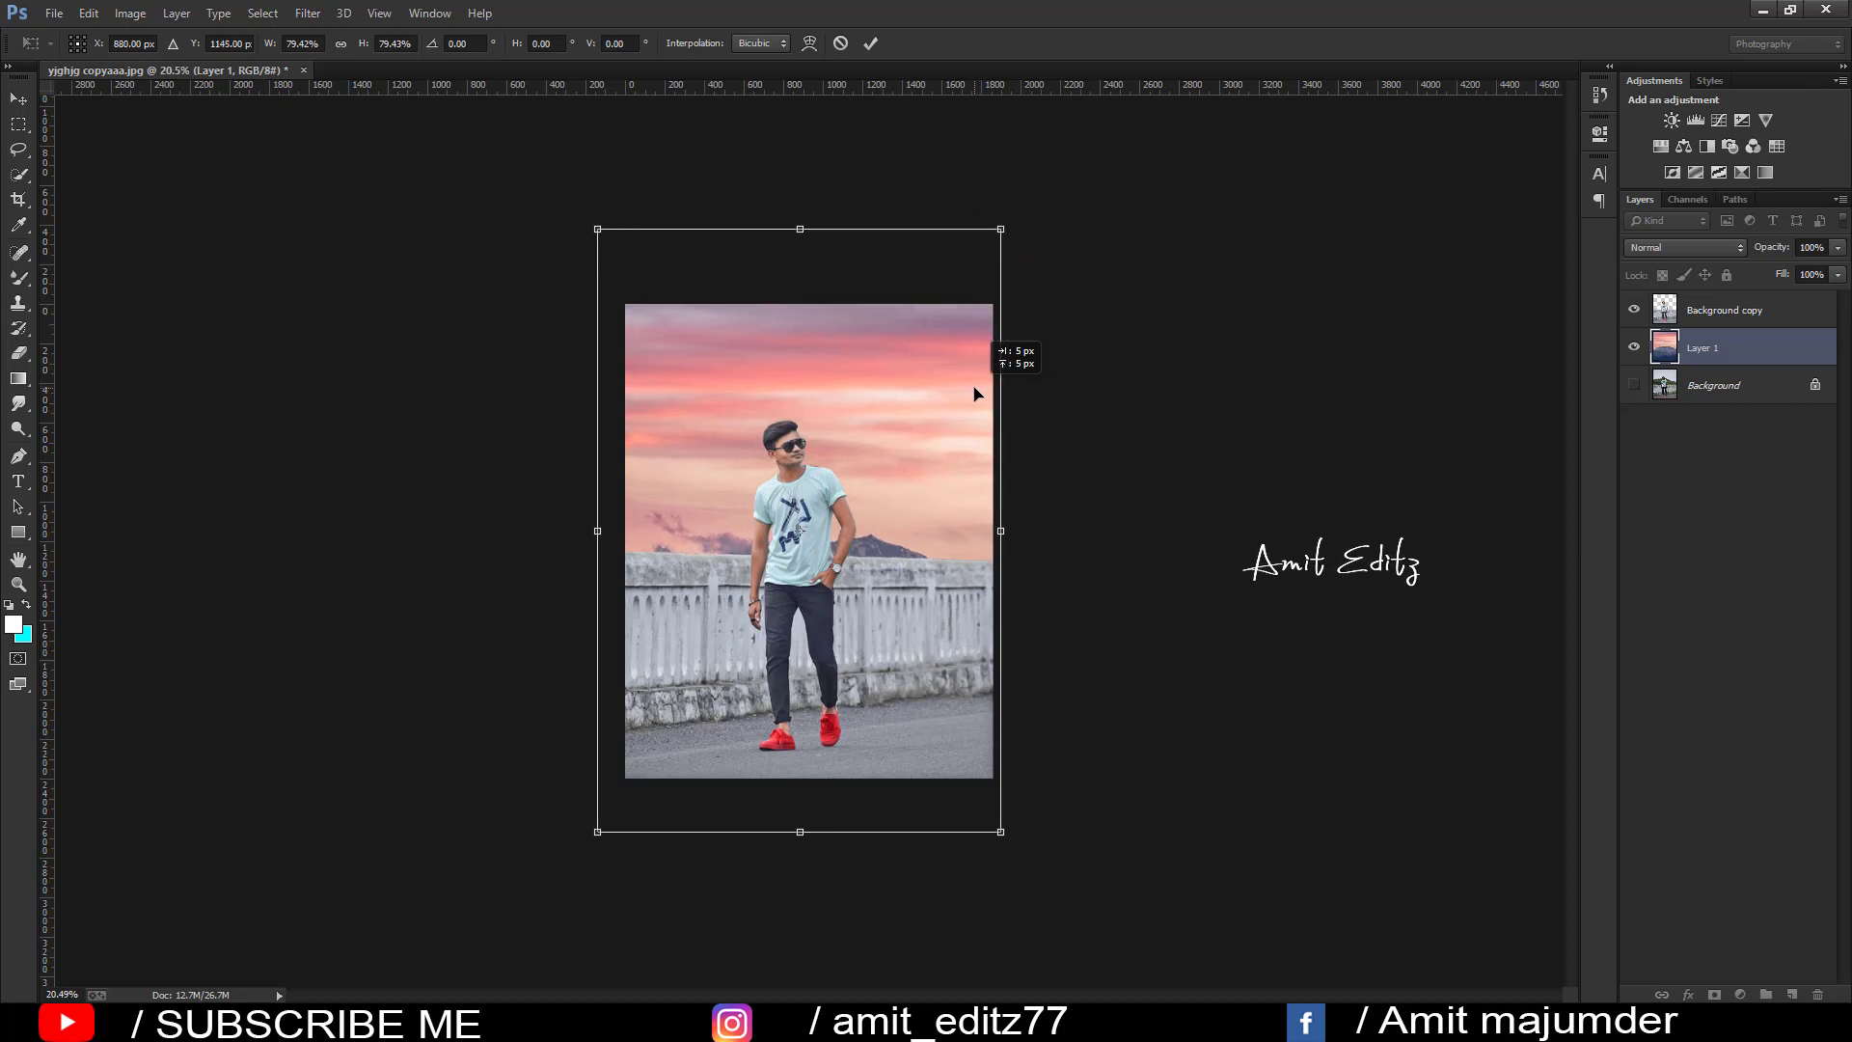
pyautogui.moveTo(974, 394); pyautogui.dragTo(977, 394)
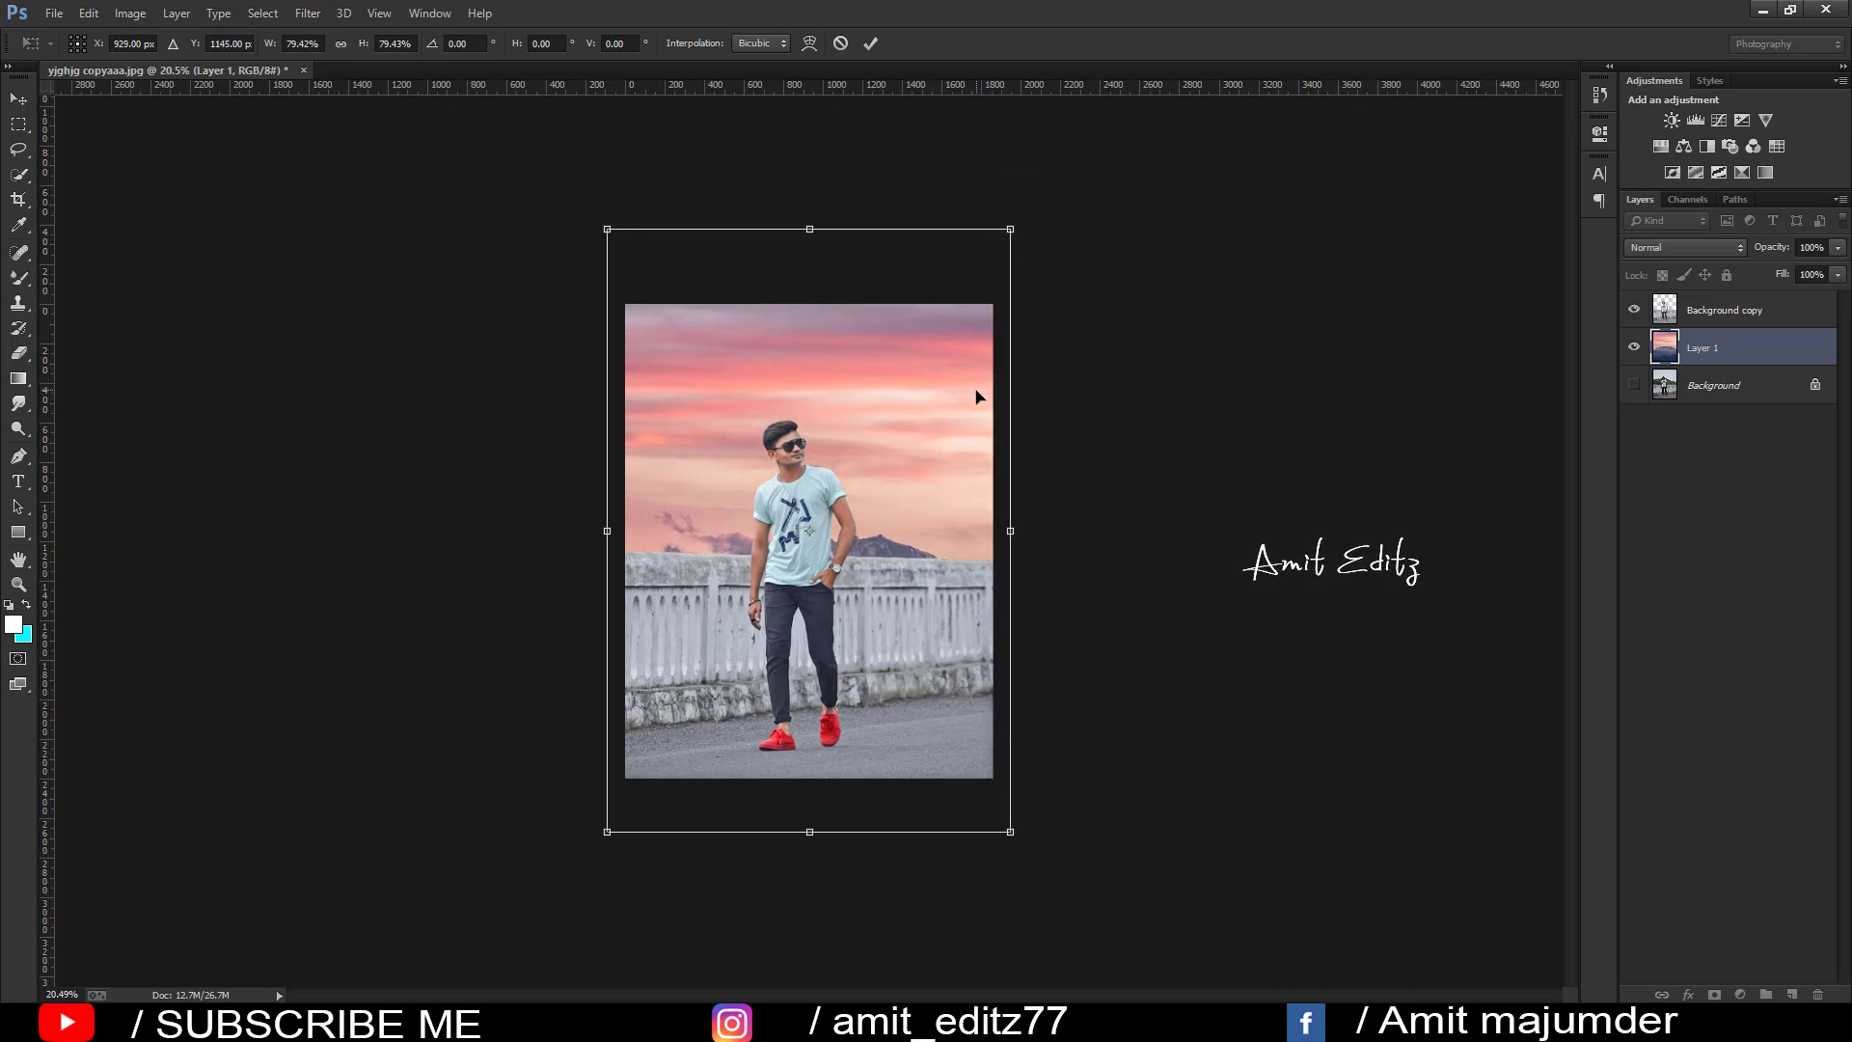
pyautogui.press('Return')
# - Adjust the crop boundary of the composite and commit the crop
pyautogui.hotkey('ctrl', '+')
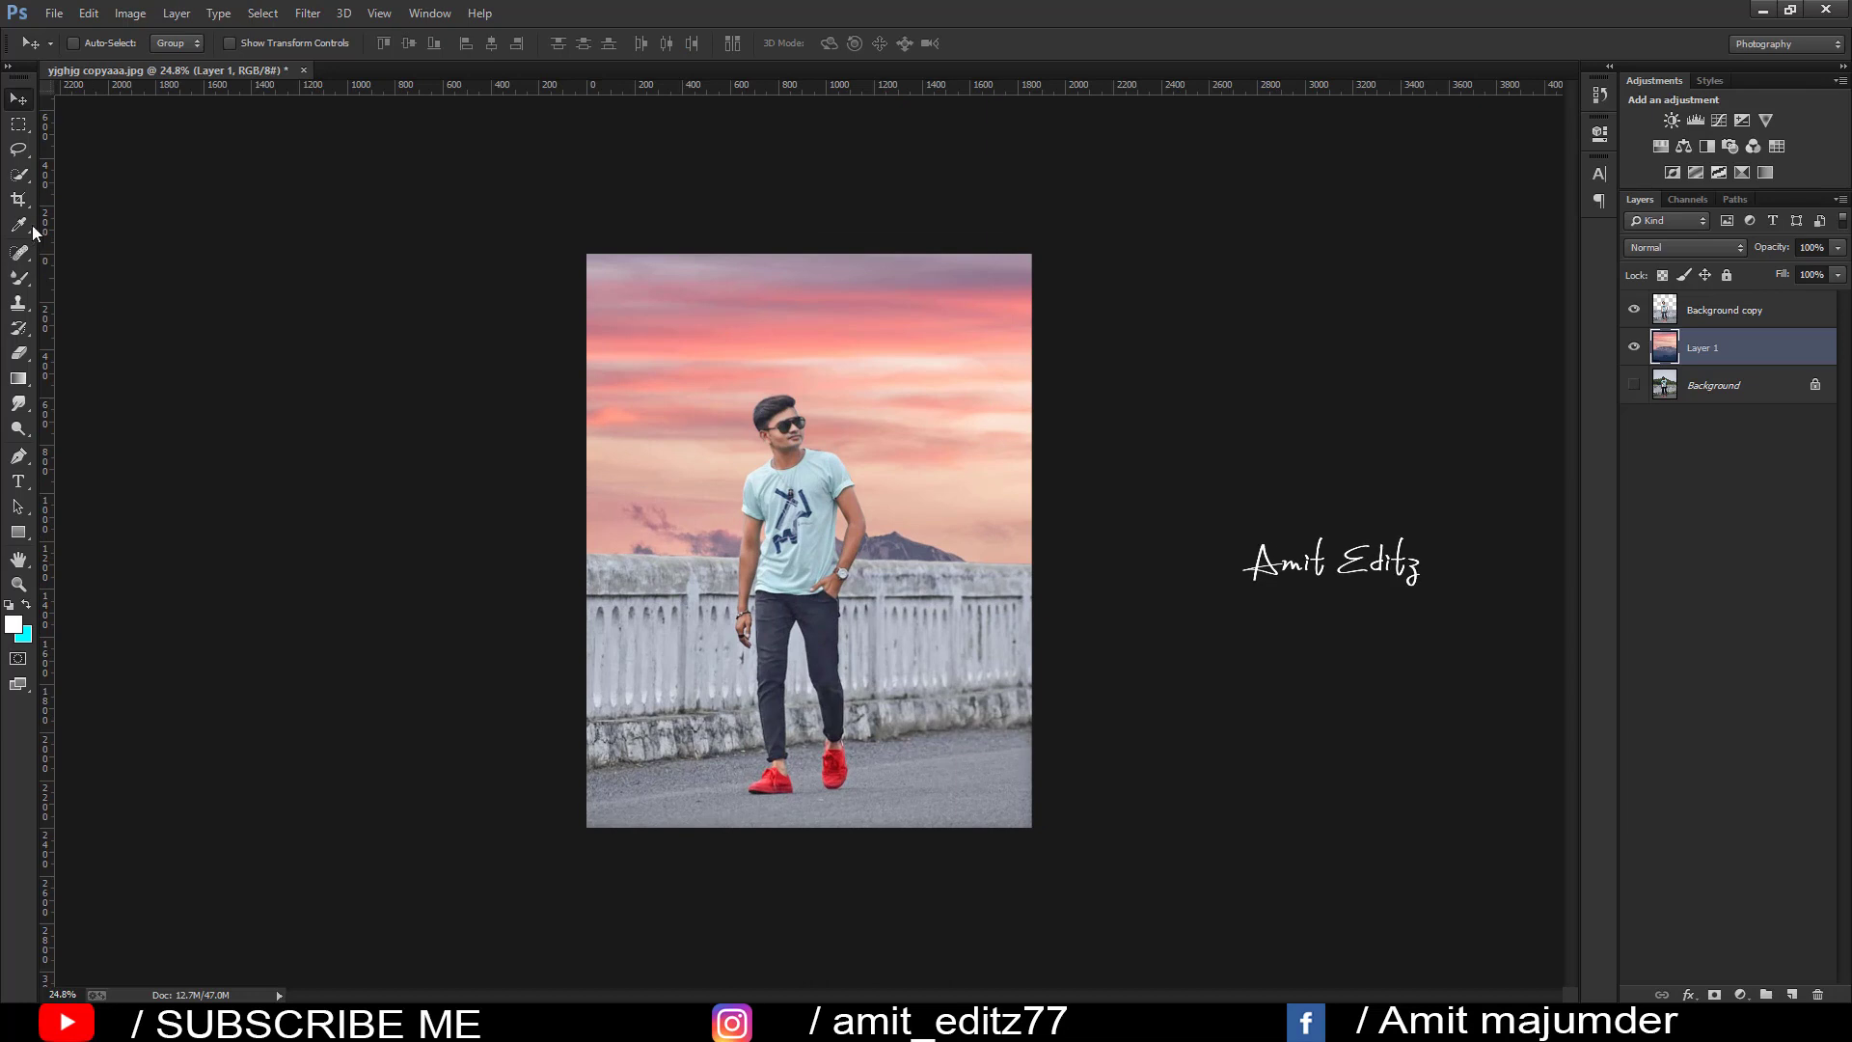
pyautogui.click(18, 198)
pyautogui.moveTo(800, 254); pyautogui.dragTo(801, 244)
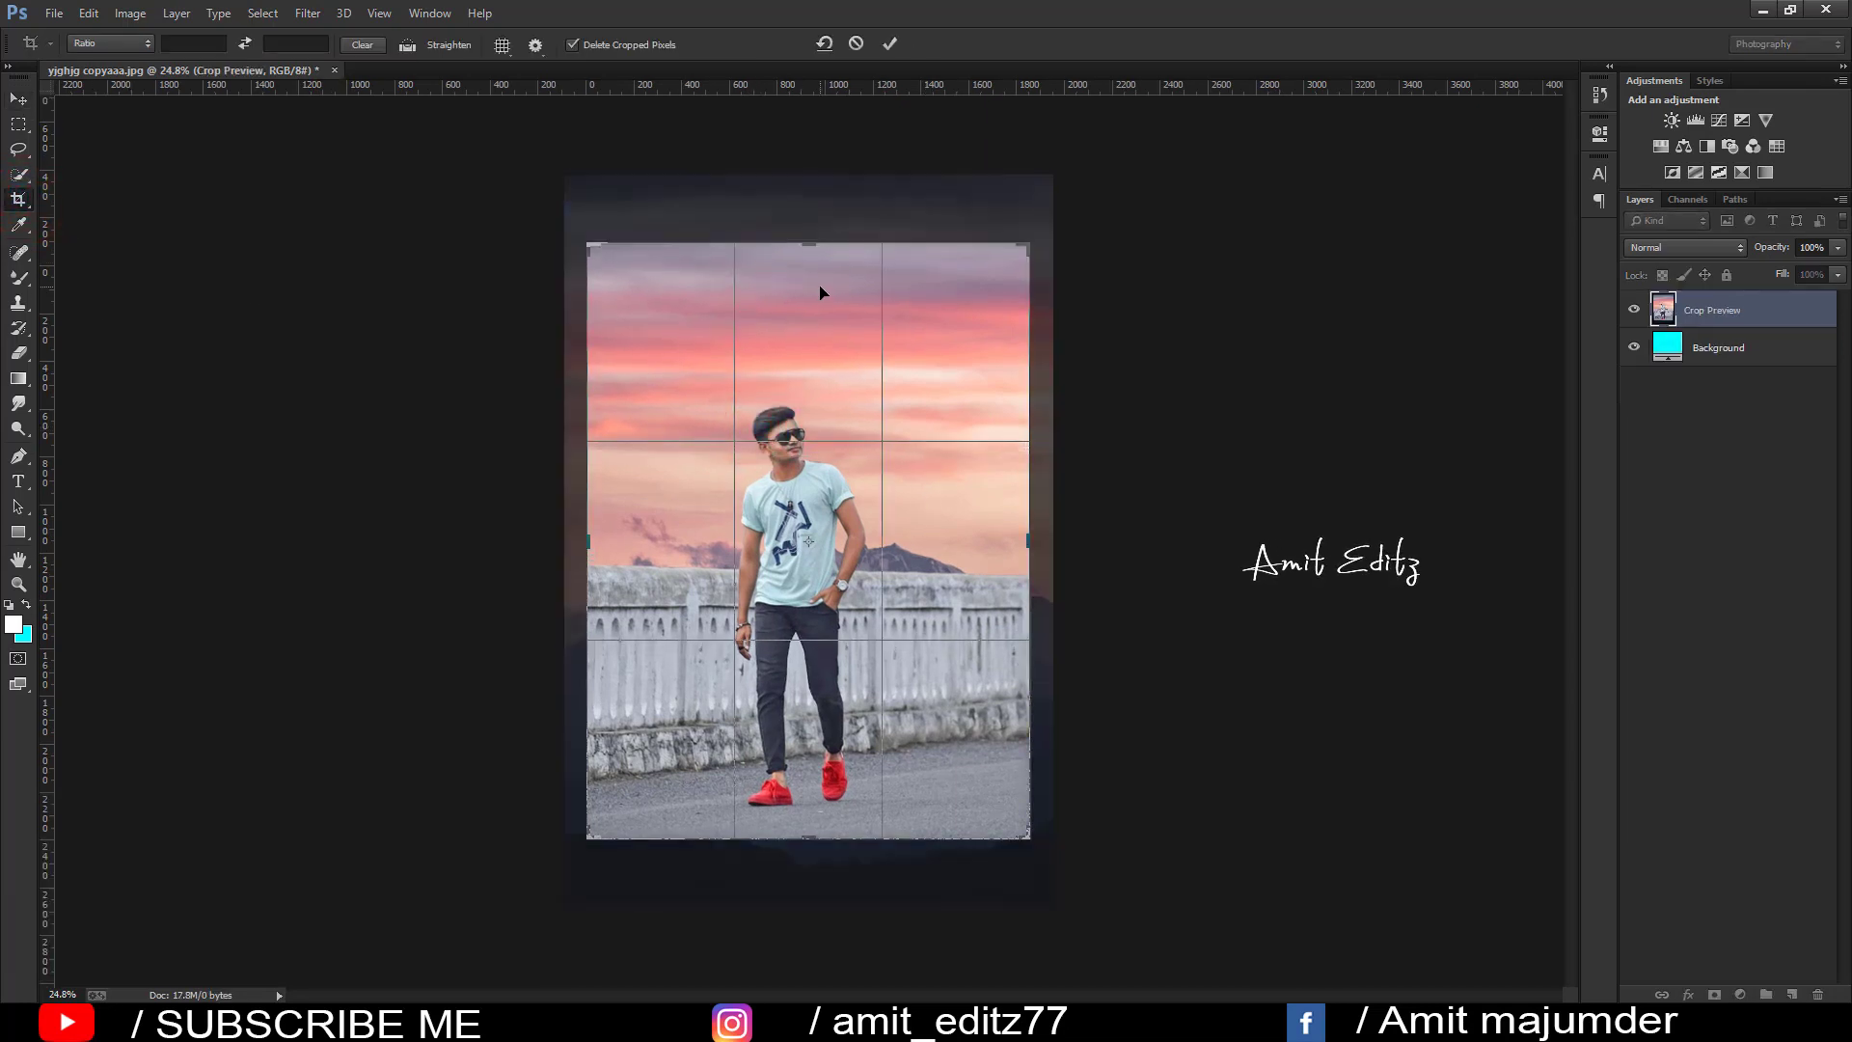
pyautogui.press('Return')
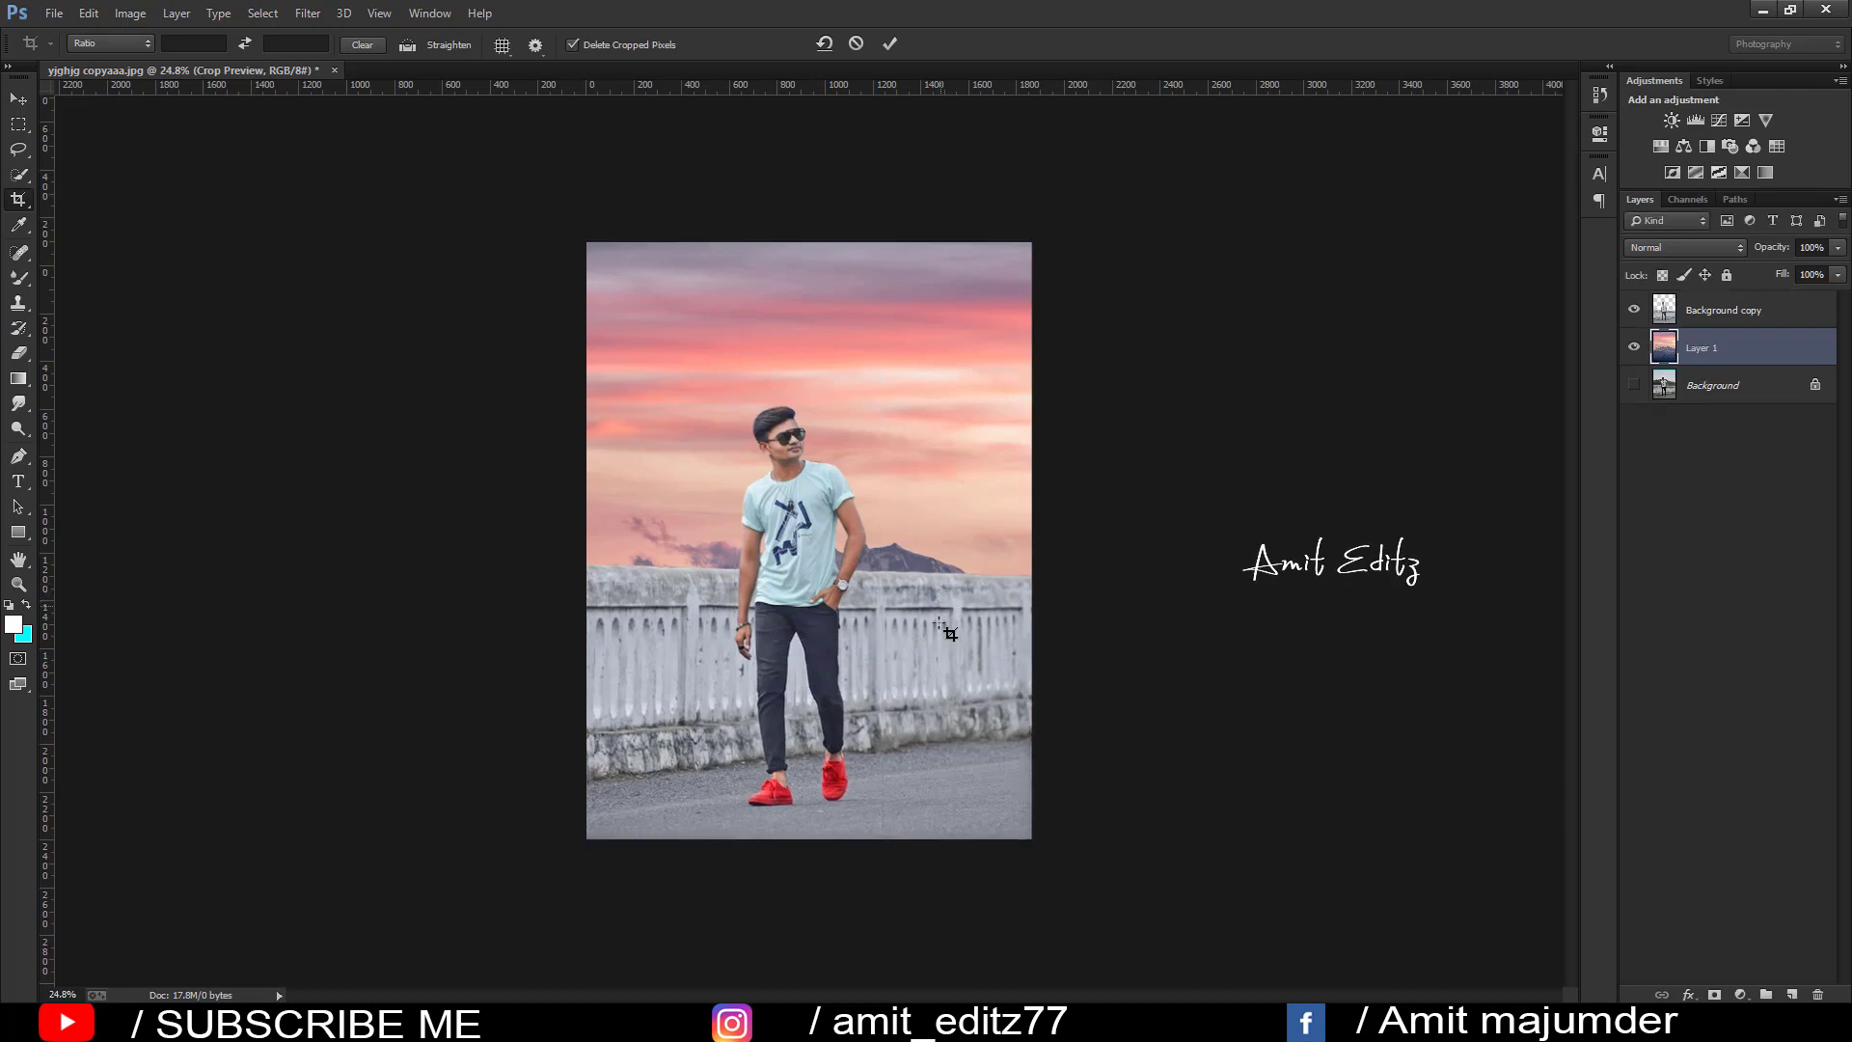
pyautogui.hotkey('ctrl', '0')
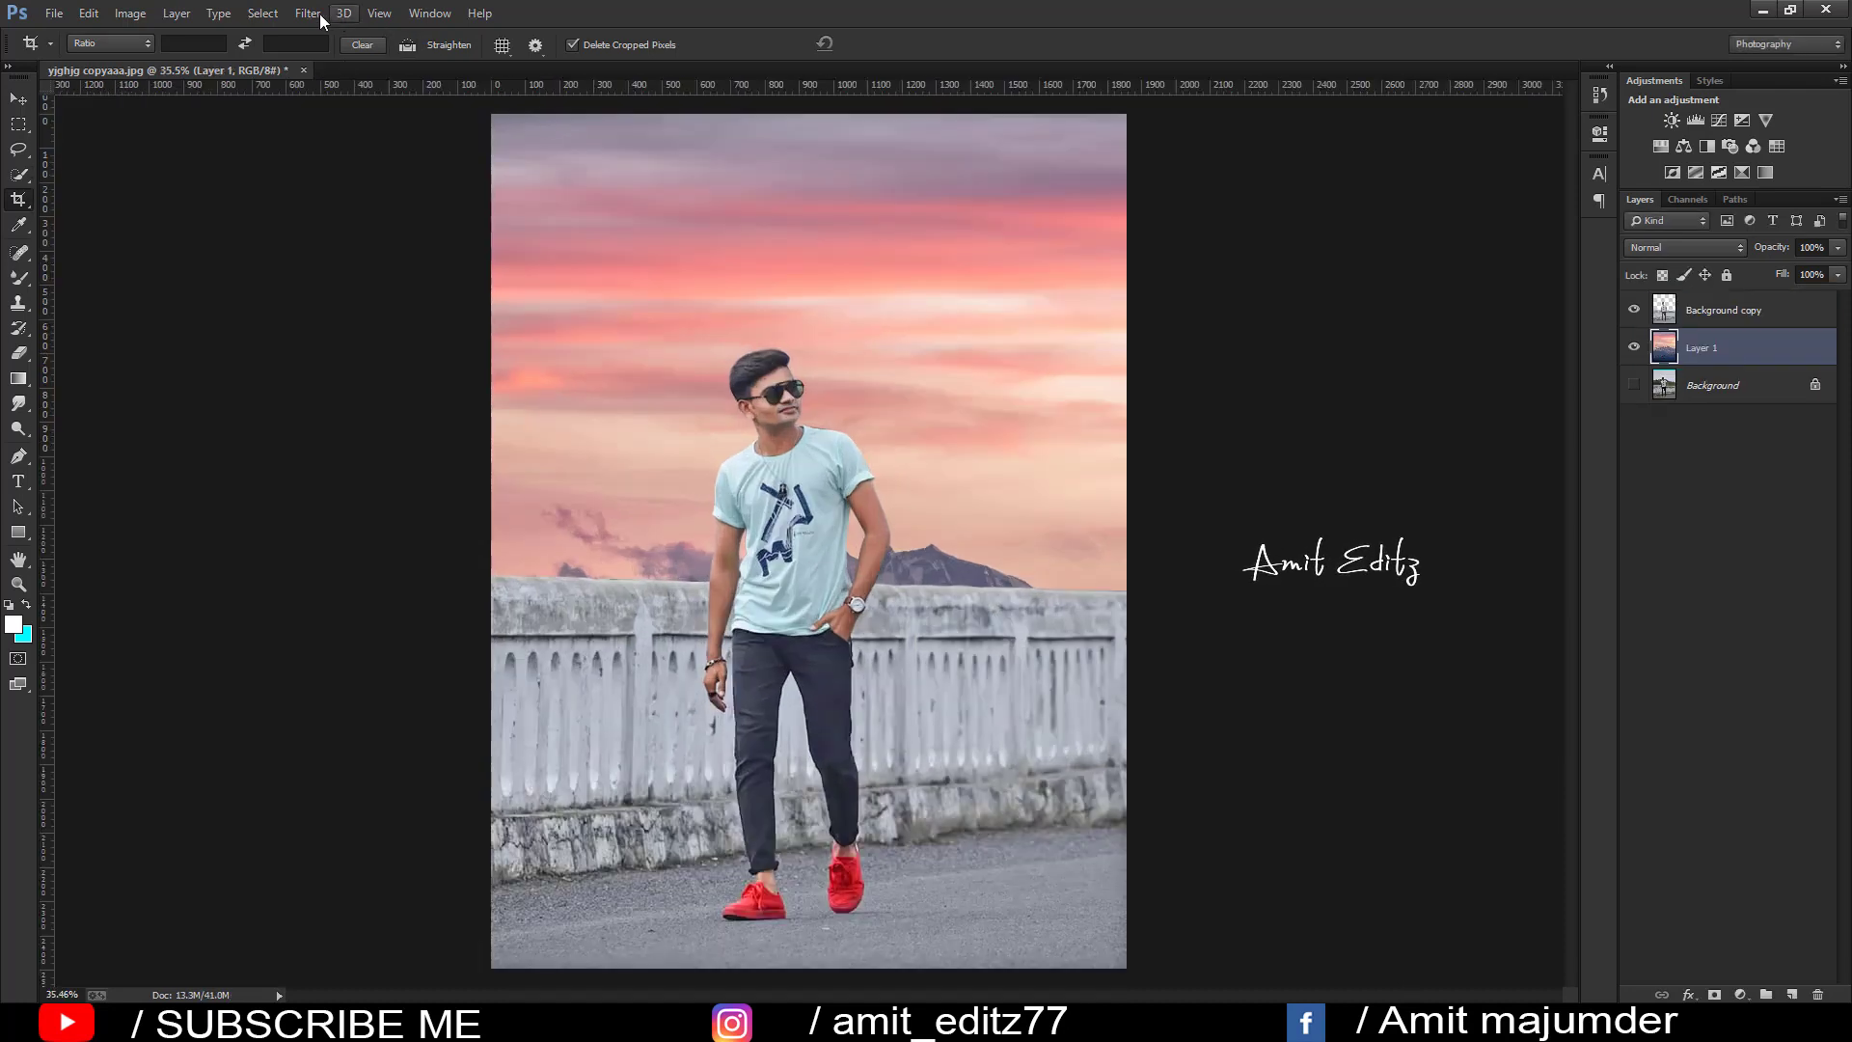
# - Blur the sunset sky with a 5.5-pixel Gaussian Blur
pyautogui.click(319, 14)
pyautogui.moveTo(419, 262)
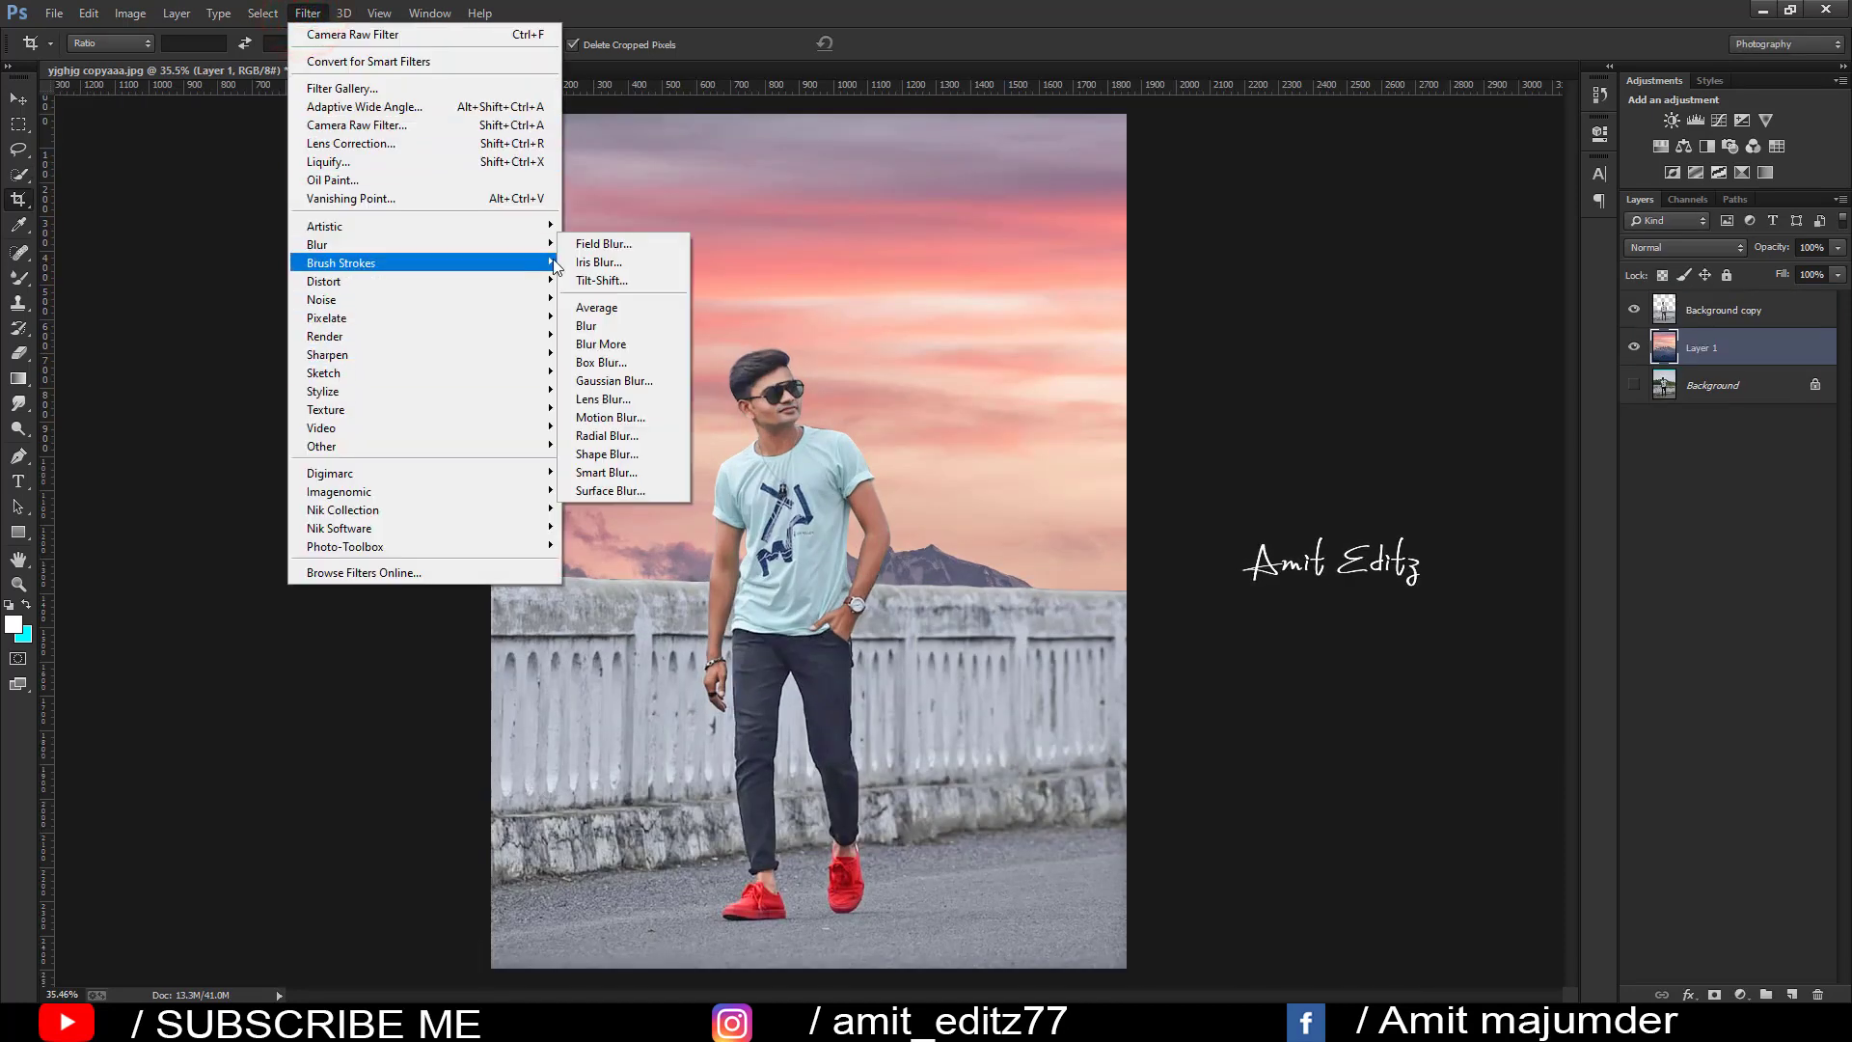
pyautogui.click(613, 380)
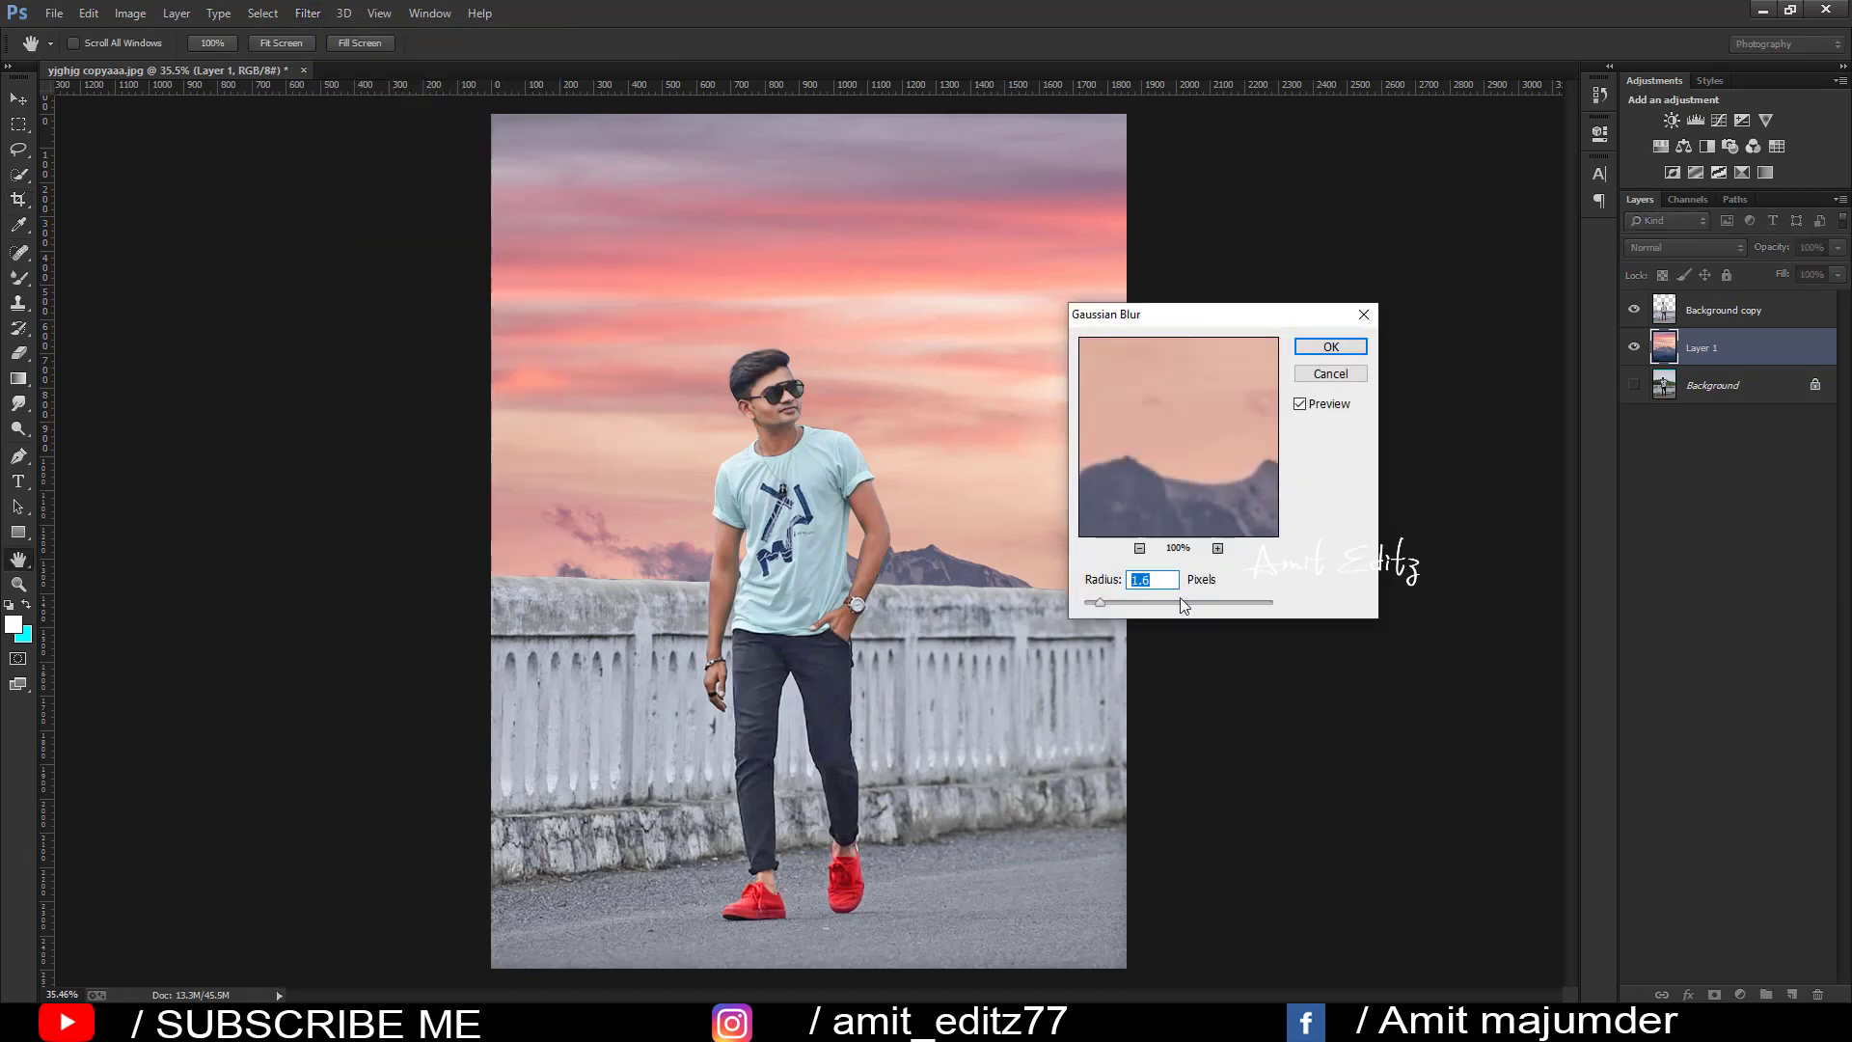
pyautogui.moveTo(1138, 612); pyautogui.dragTo(1139, 613)
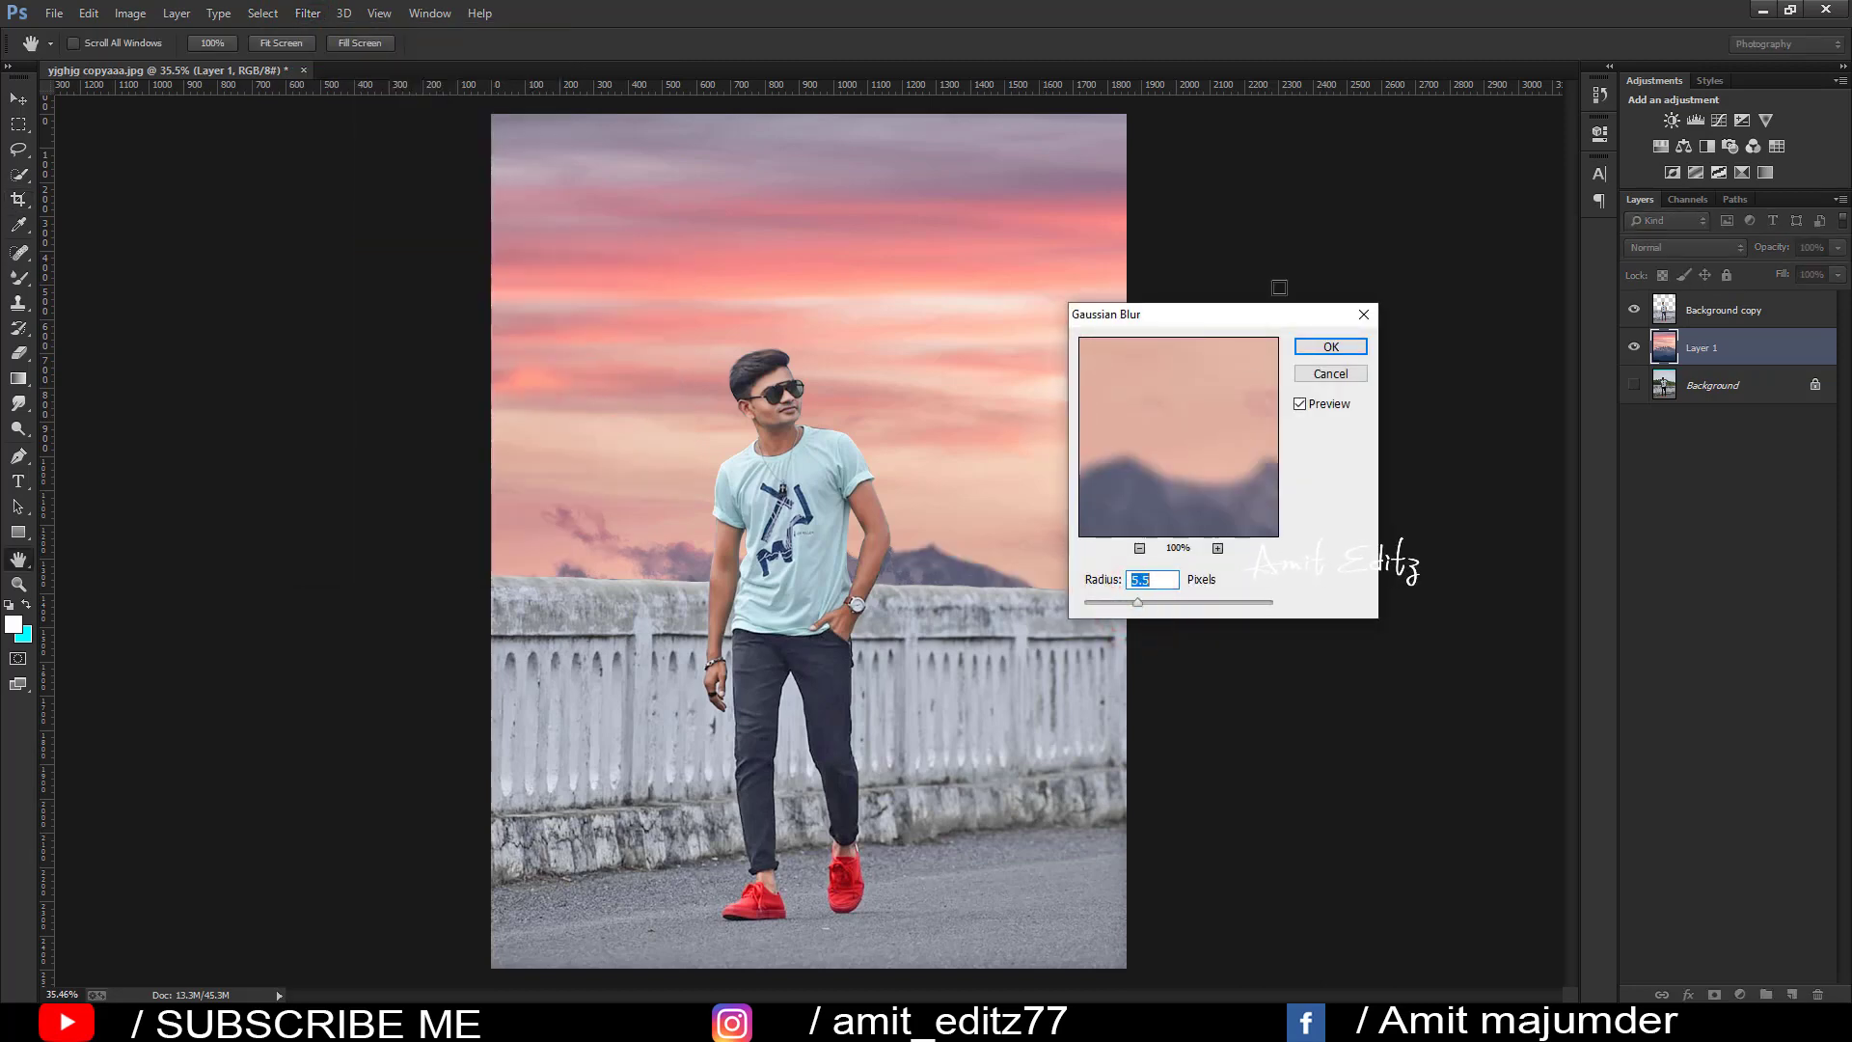
pyautogui.click(1303, 359)
# - Fit the image to the window and add empty Layer 2 above Background copy
pyautogui.press('c')
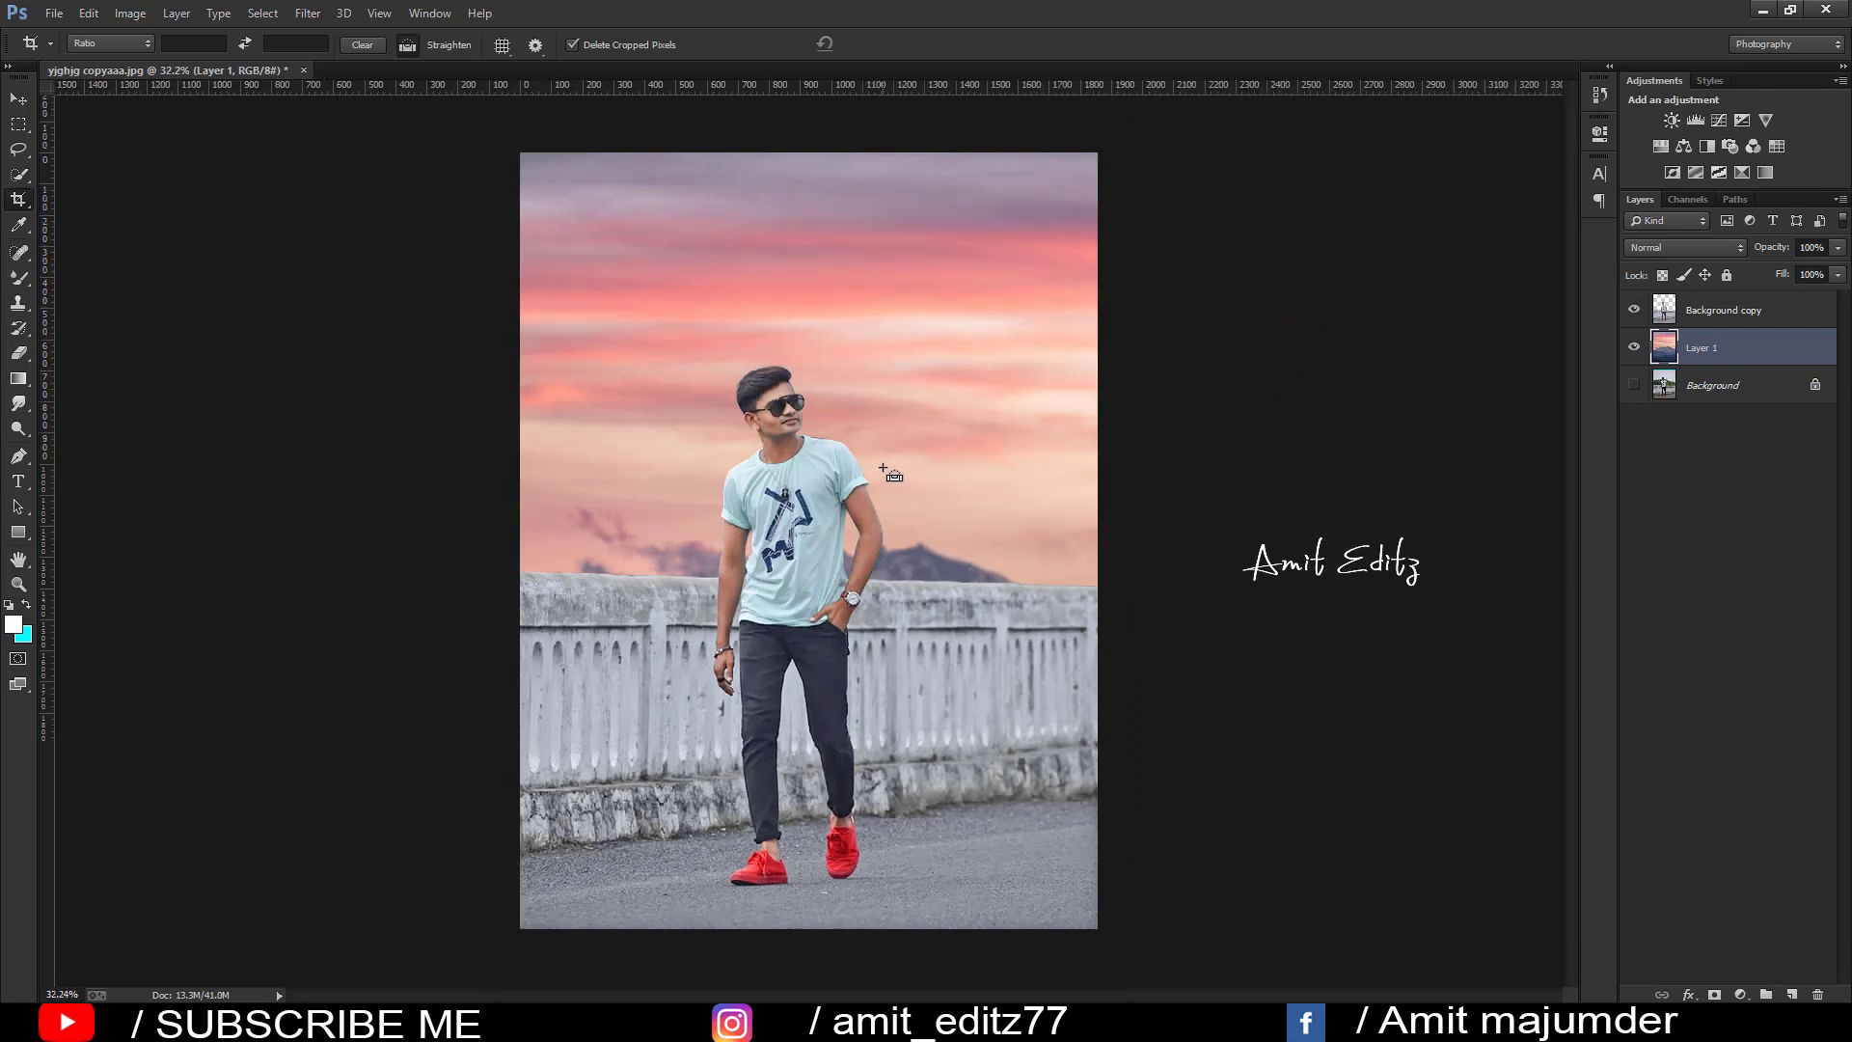
pyautogui.hotkey('ctrl', '0')
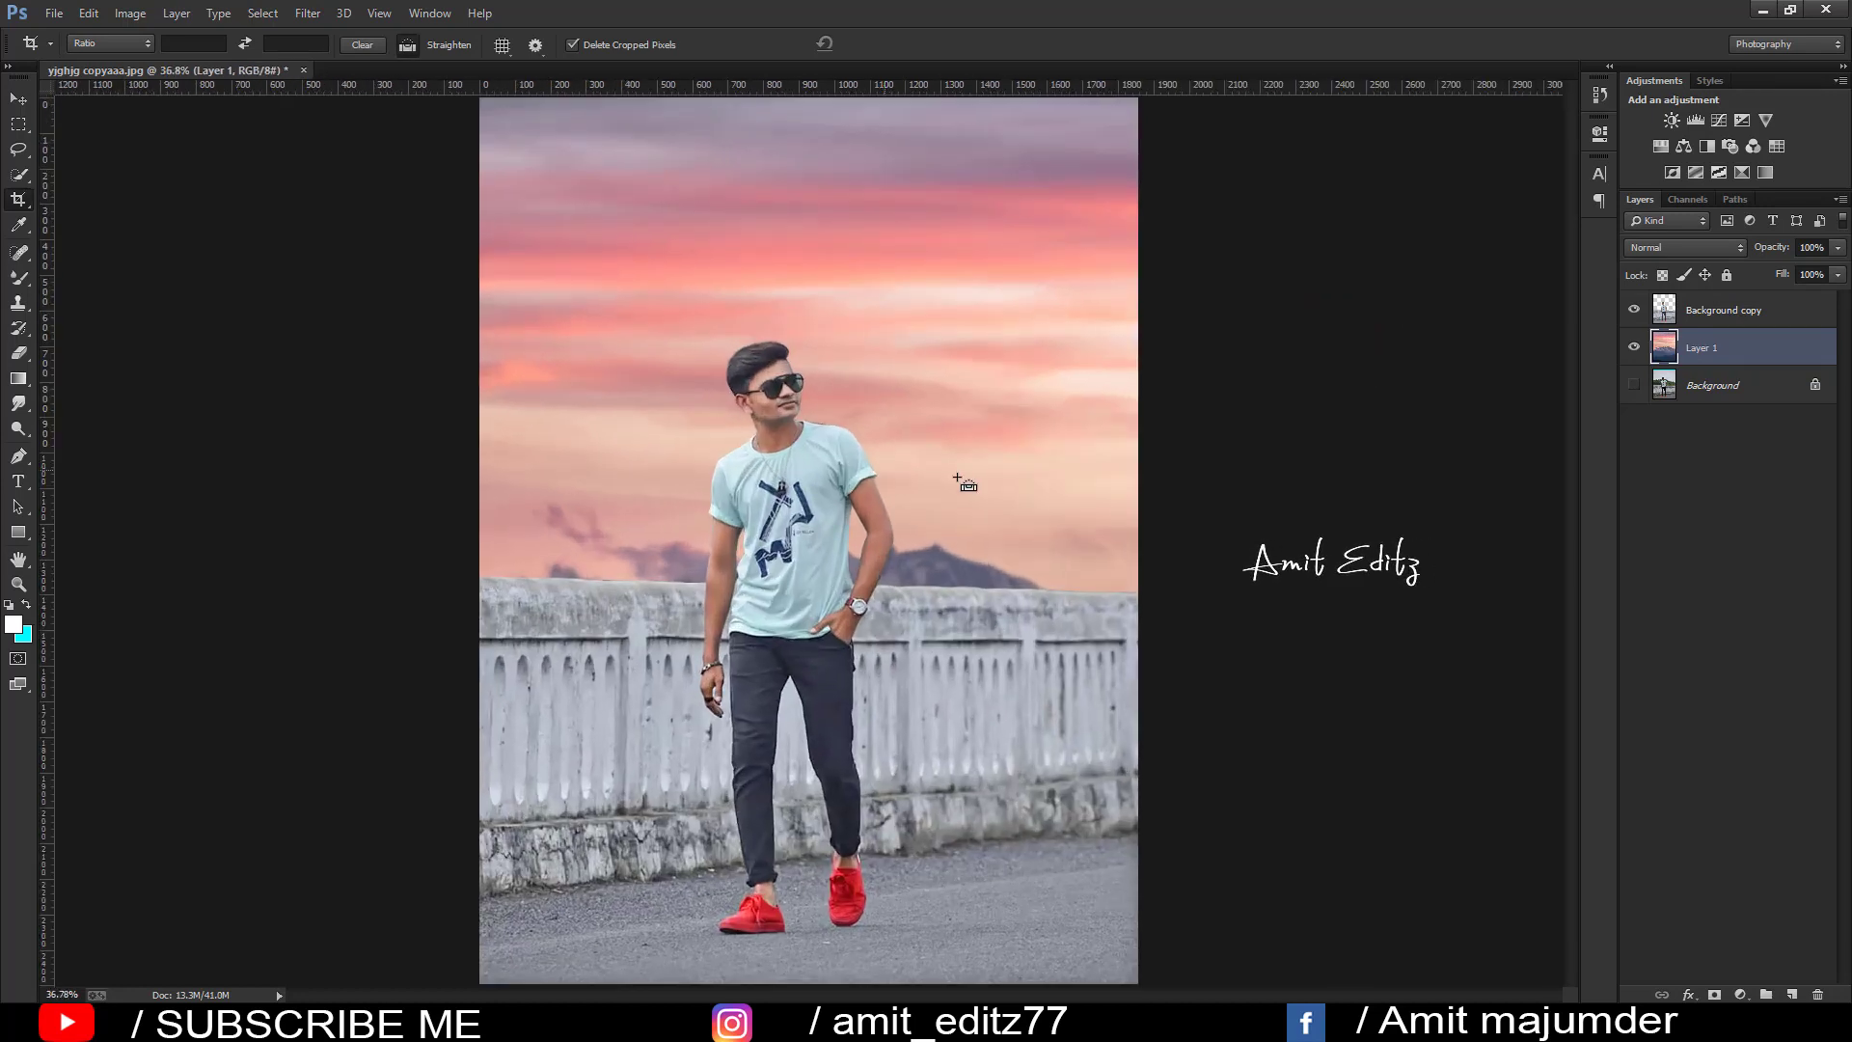
pyautogui.click(1756, 309)
pyautogui.click(1791, 993)
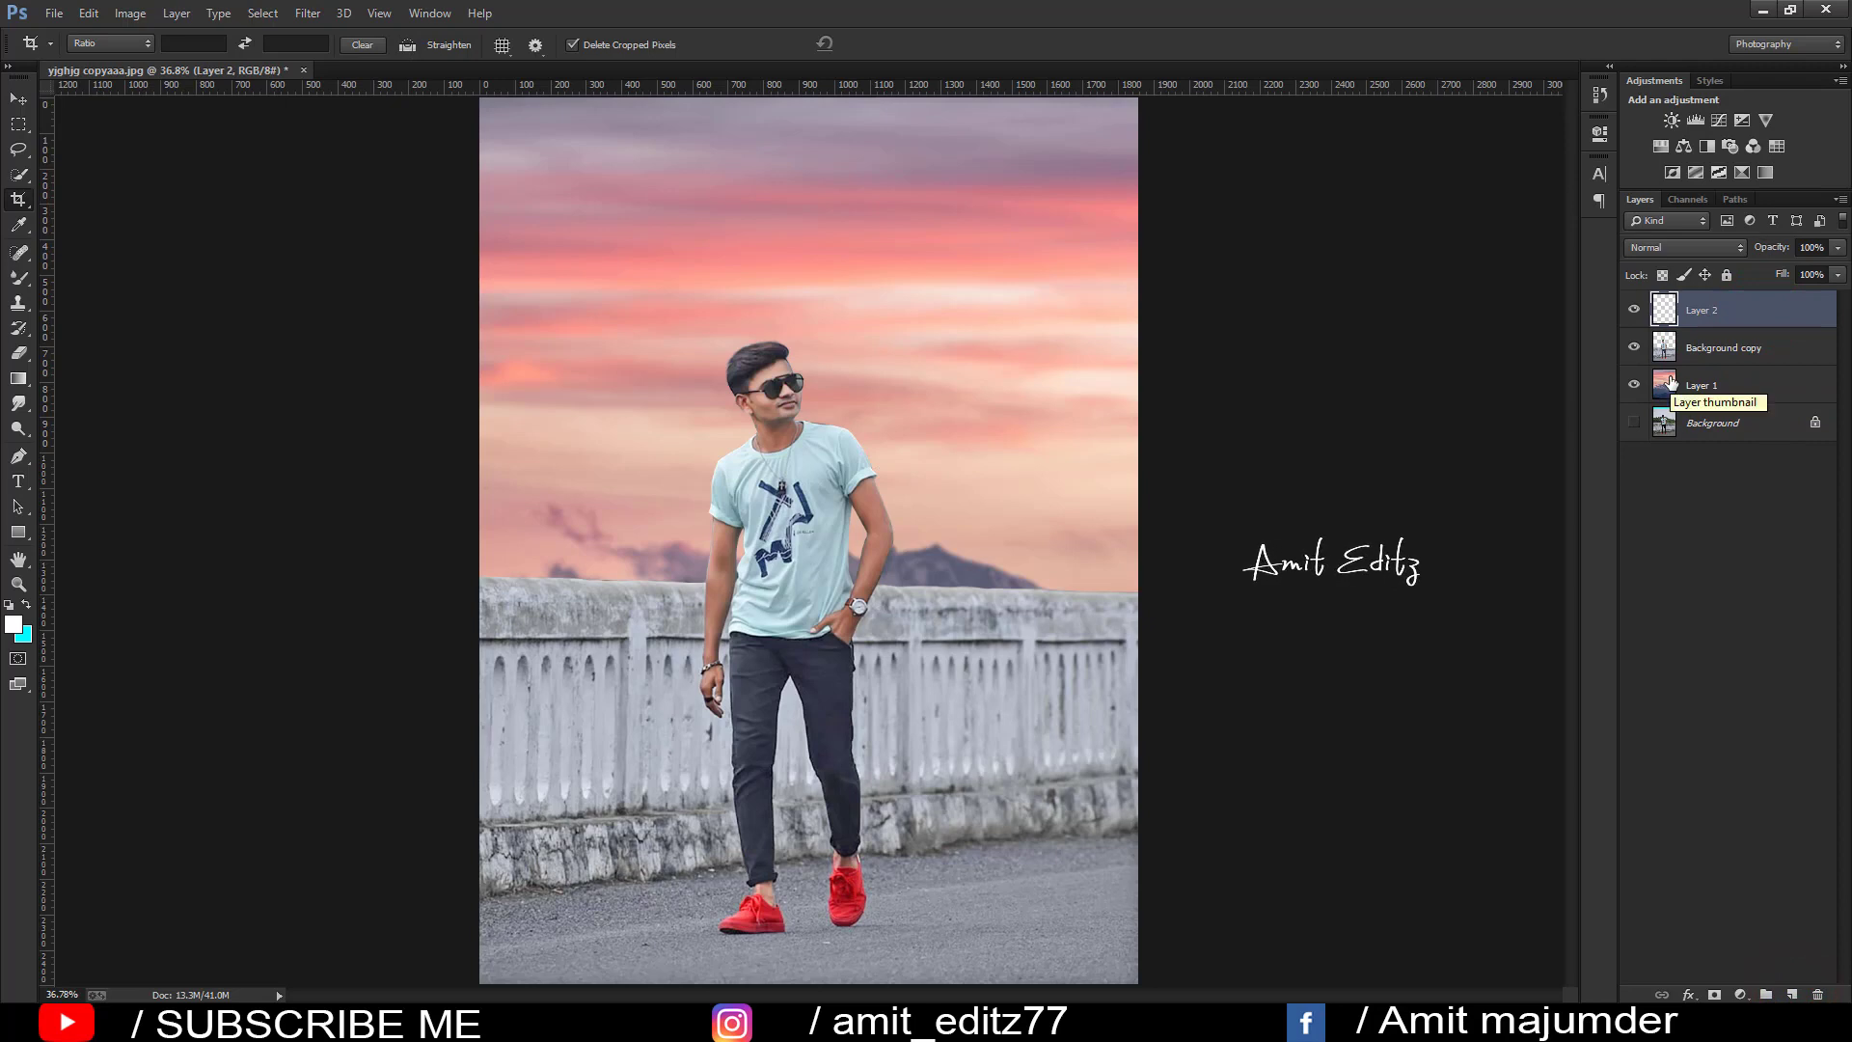
# - Set the man's layer to Overlay, select Layer 2, and pick the soft Brush tool
pyautogui.click(1707, 347)
pyautogui.click(1683, 247)
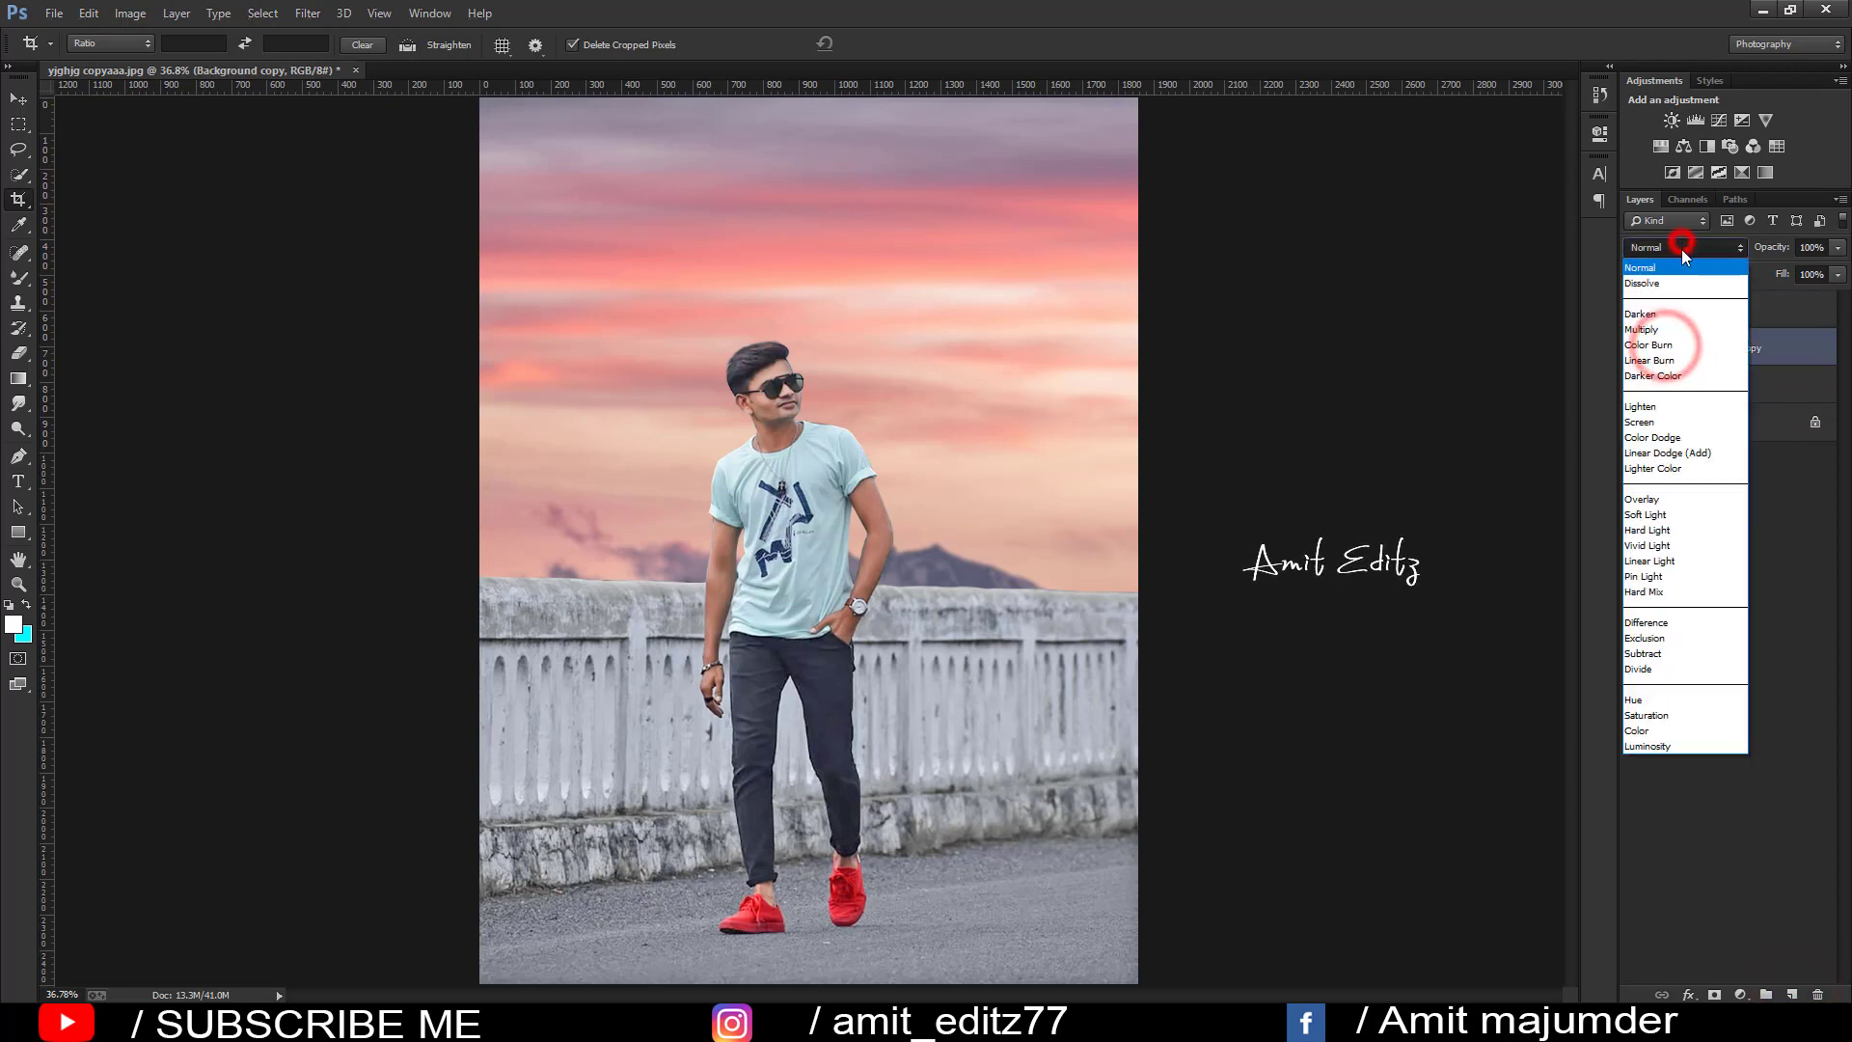
pyautogui.click(1653, 500)
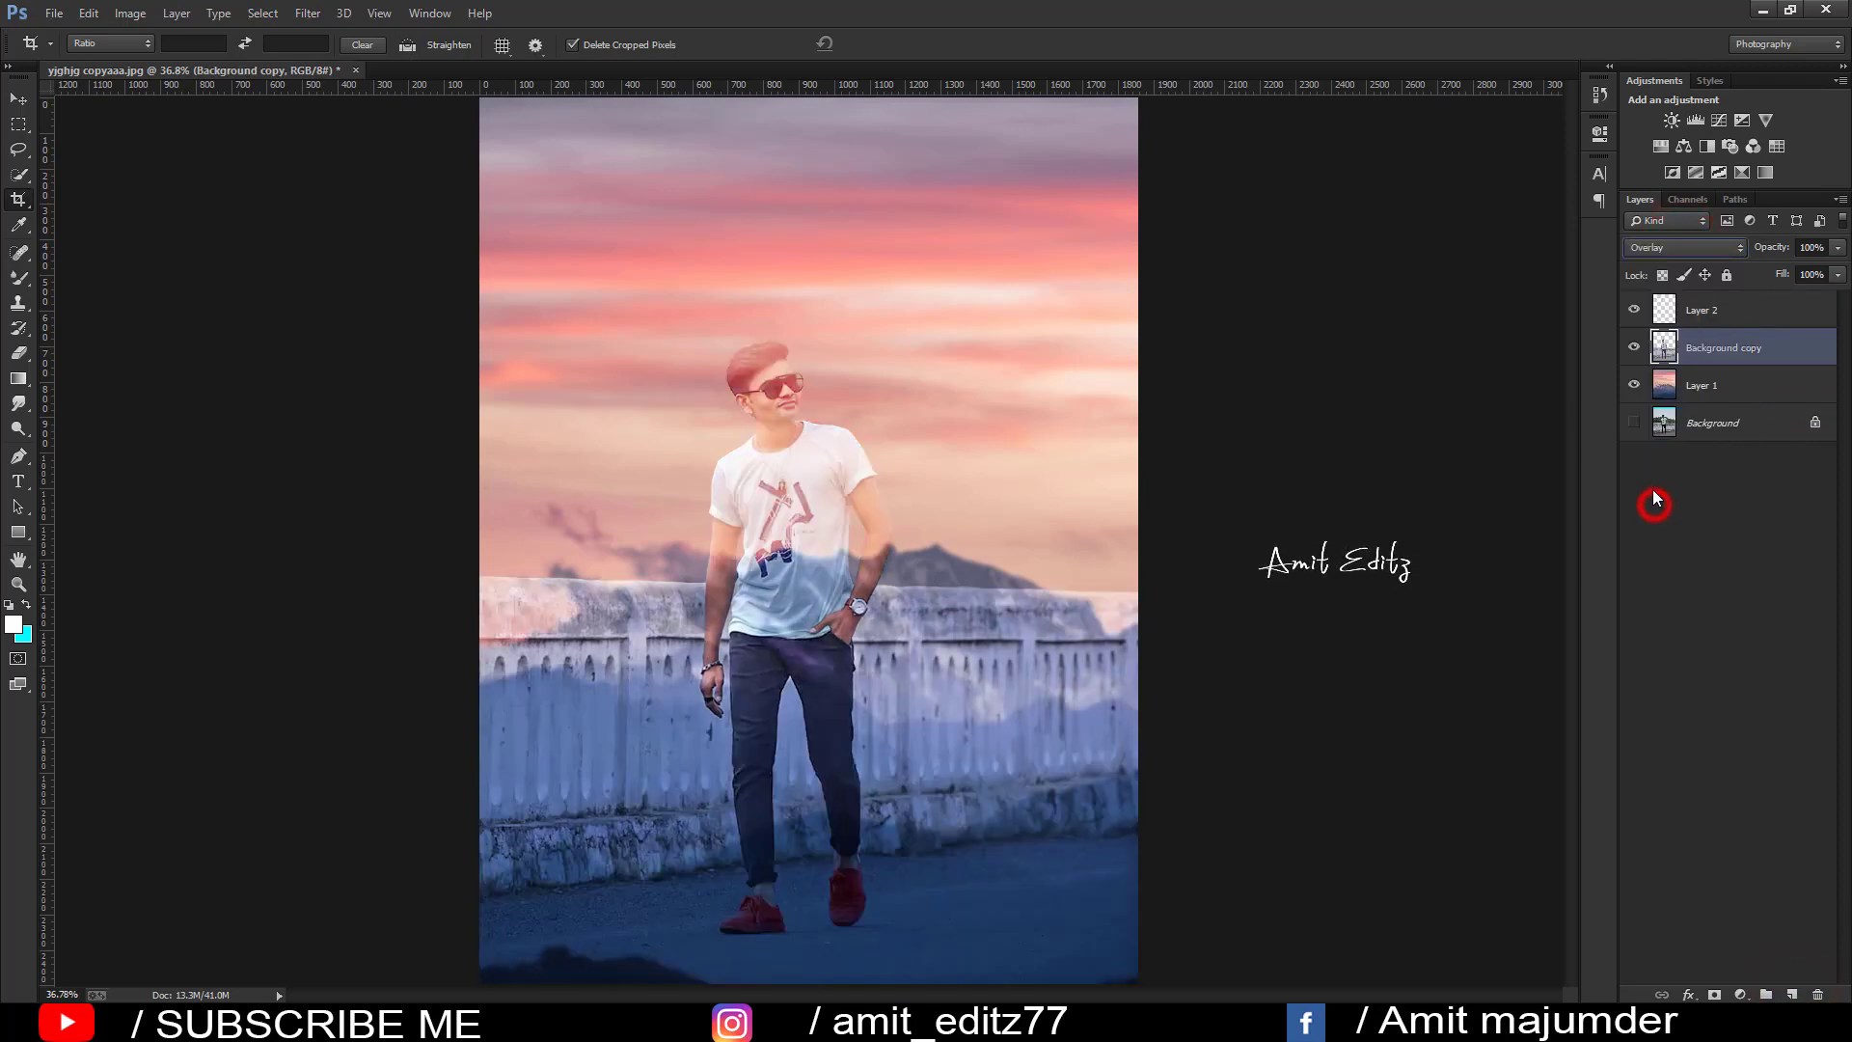
pyautogui.keyDown('ctrl'); pyautogui.click(1665, 347); pyautogui.keyUp('ctrl')
pyautogui.click(1697, 309)
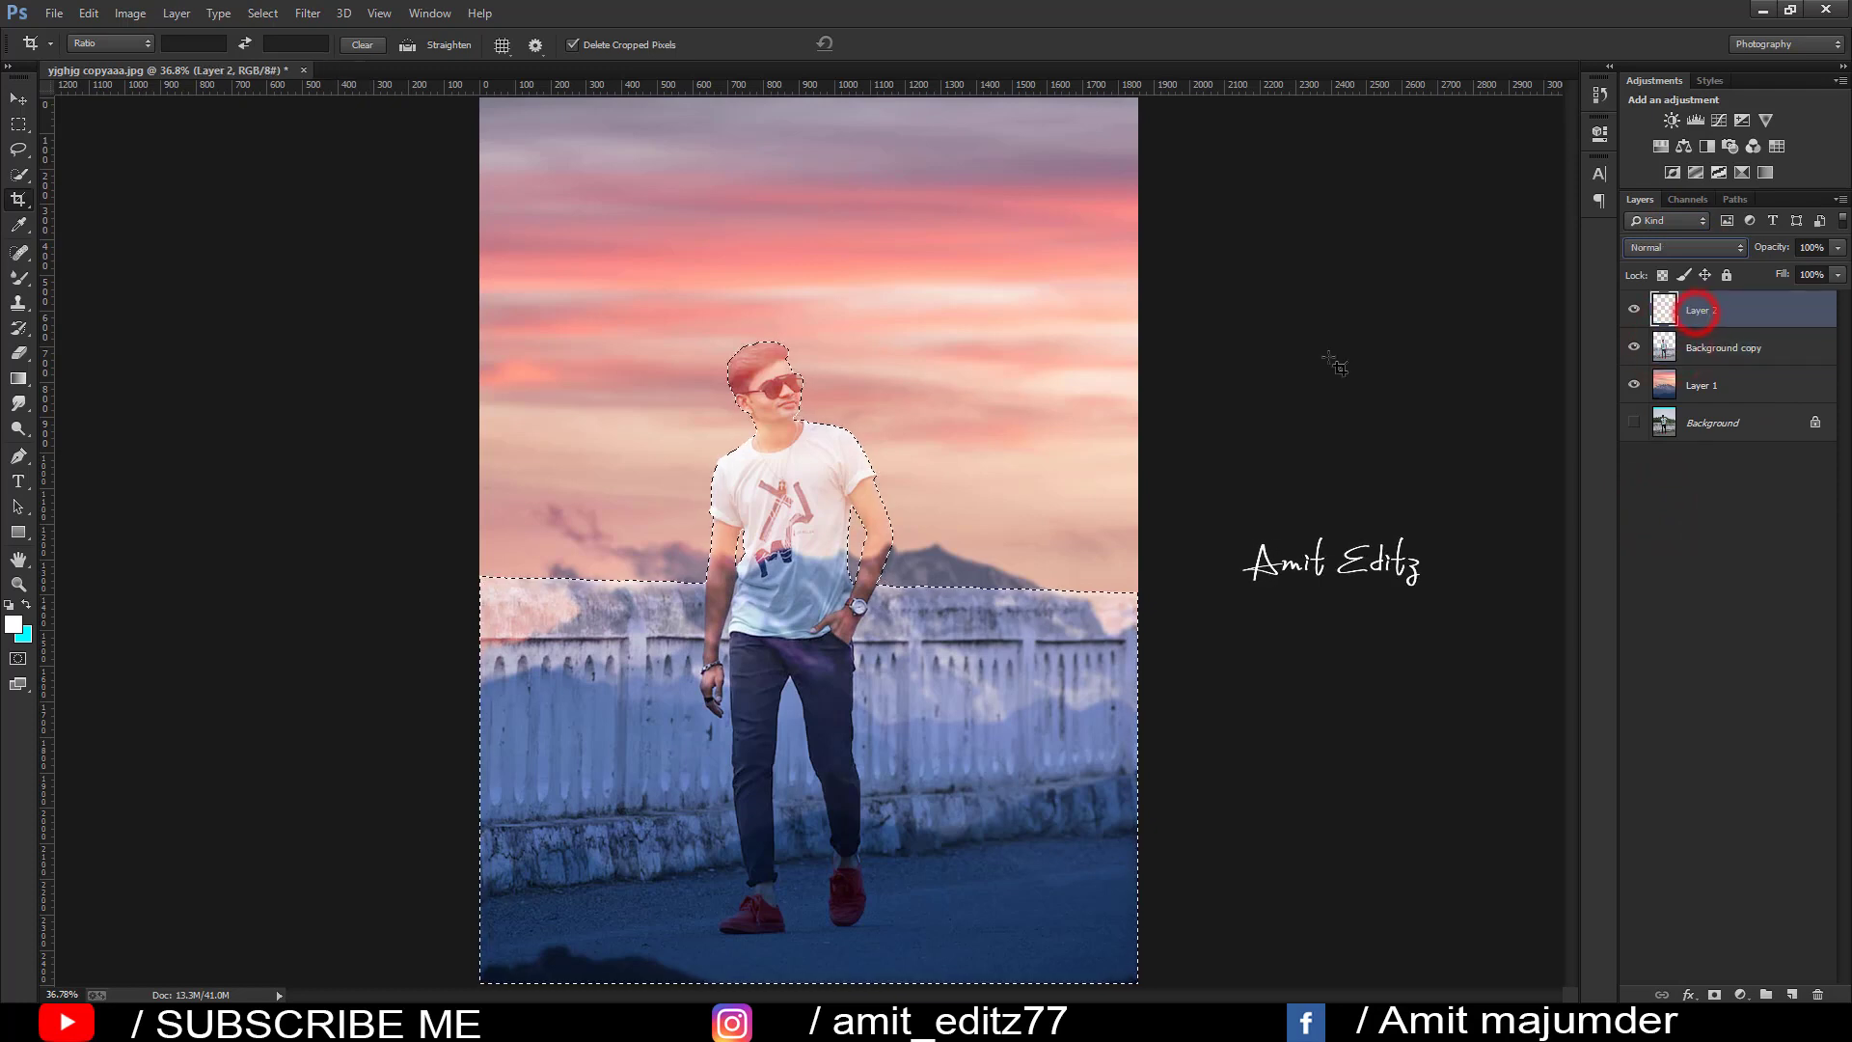
pyautogui.rightClick(17, 278)
pyautogui.click(87, 277)
pyautogui.scroll(1, 554, 455)
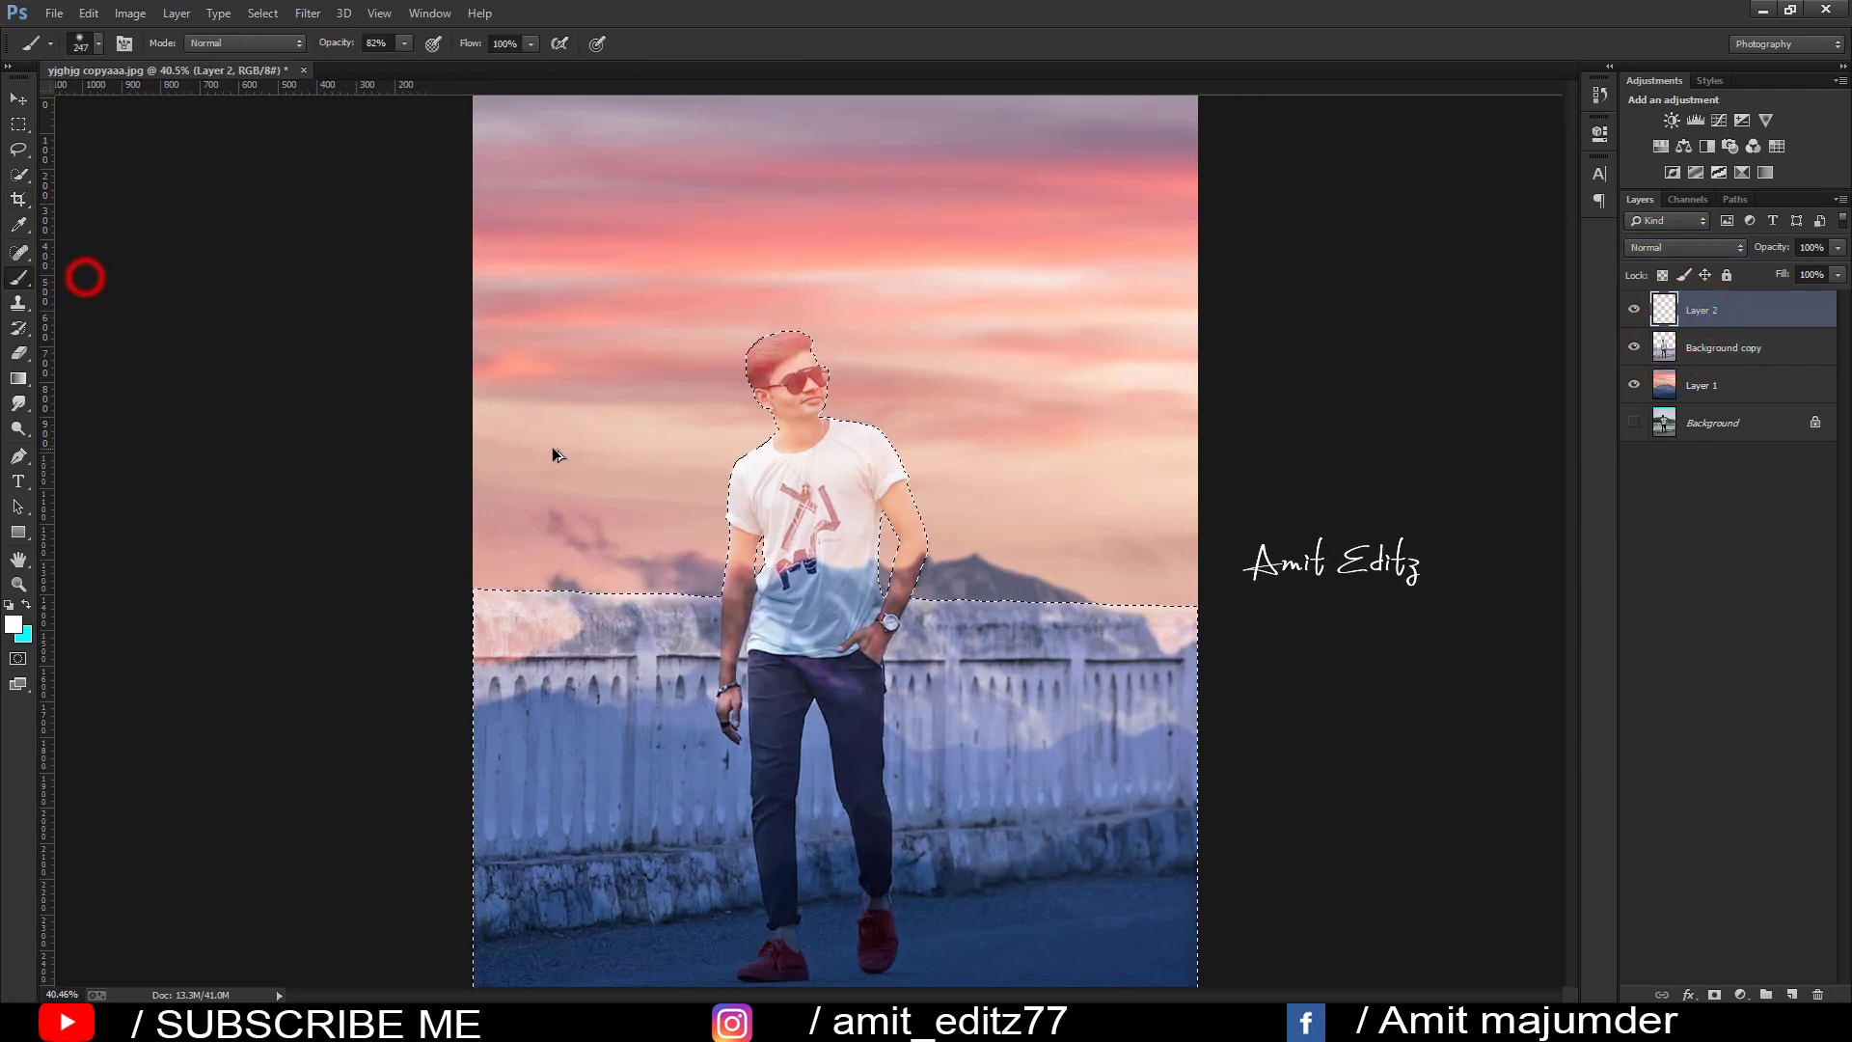
# - Set Layer 2 to Overlay, reload the man's outline selection and sample light pink from the sky
pyautogui.hotkey('ctrl', 'd')
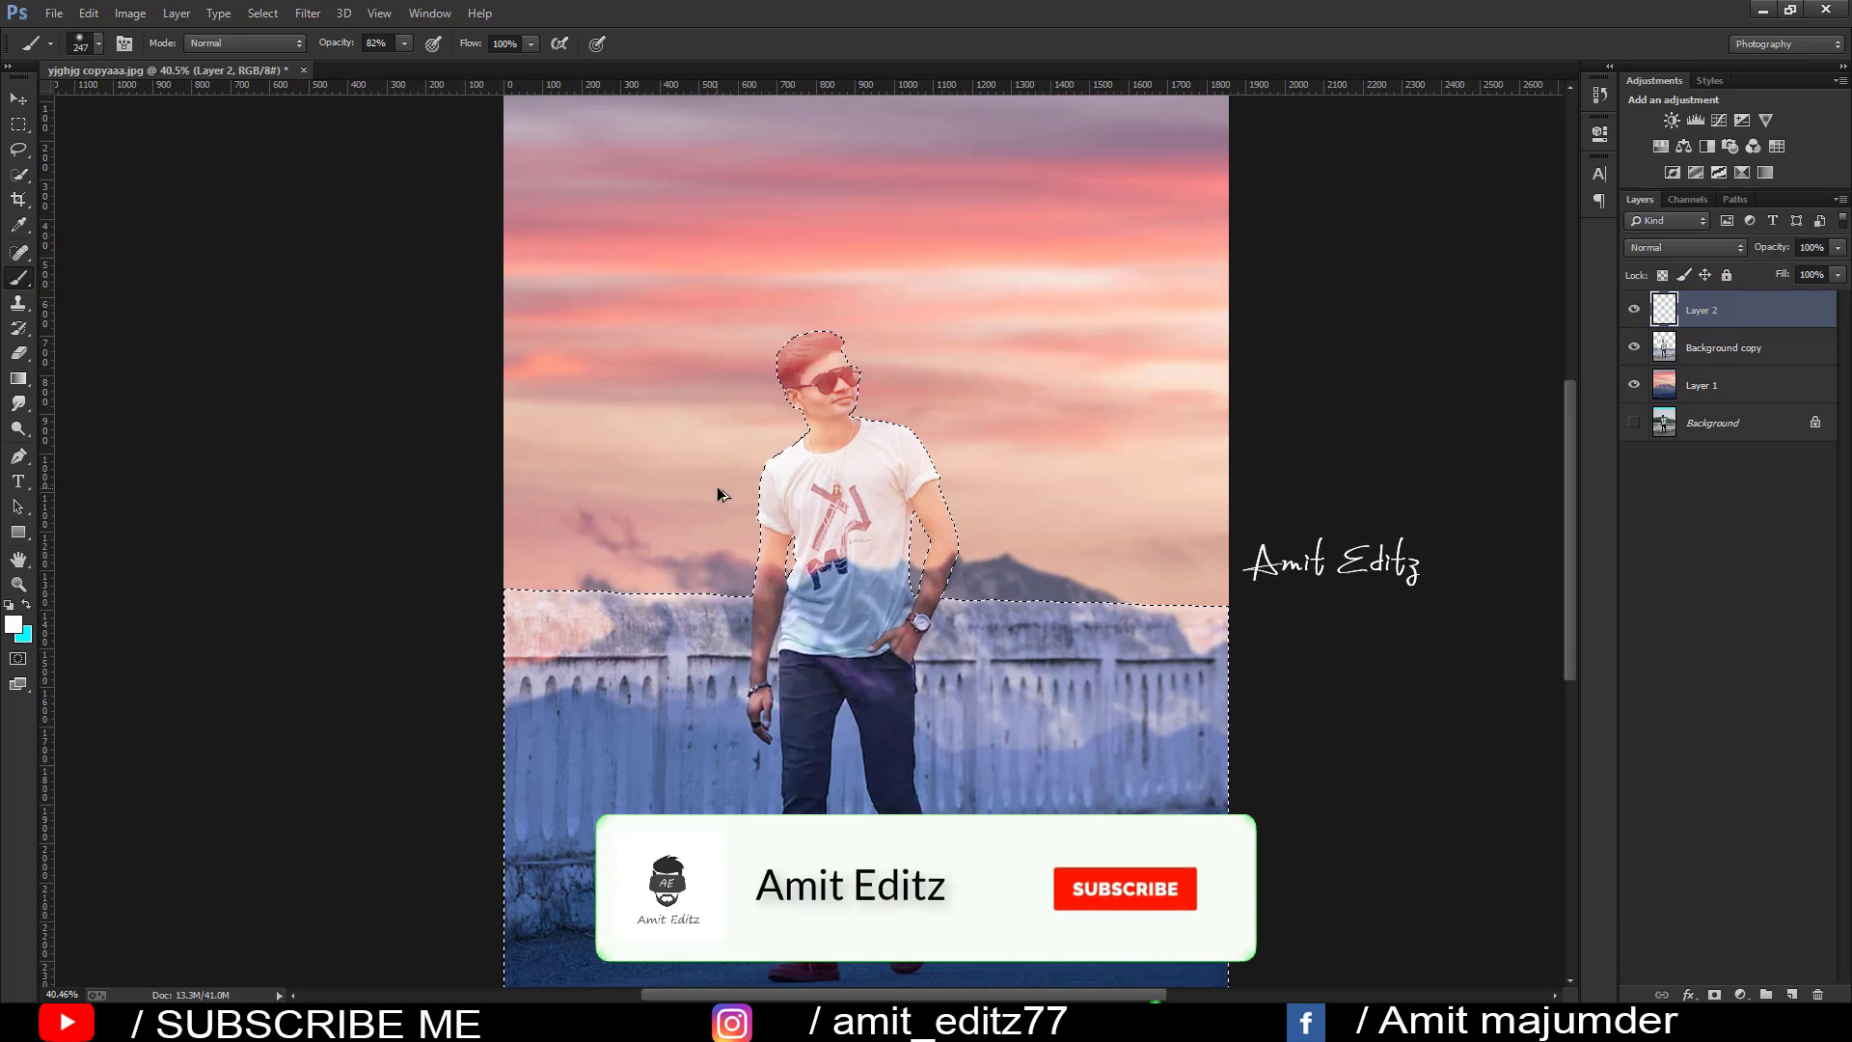
pyautogui.hotkey('alt', '[')
pyautogui.click(1688, 309)
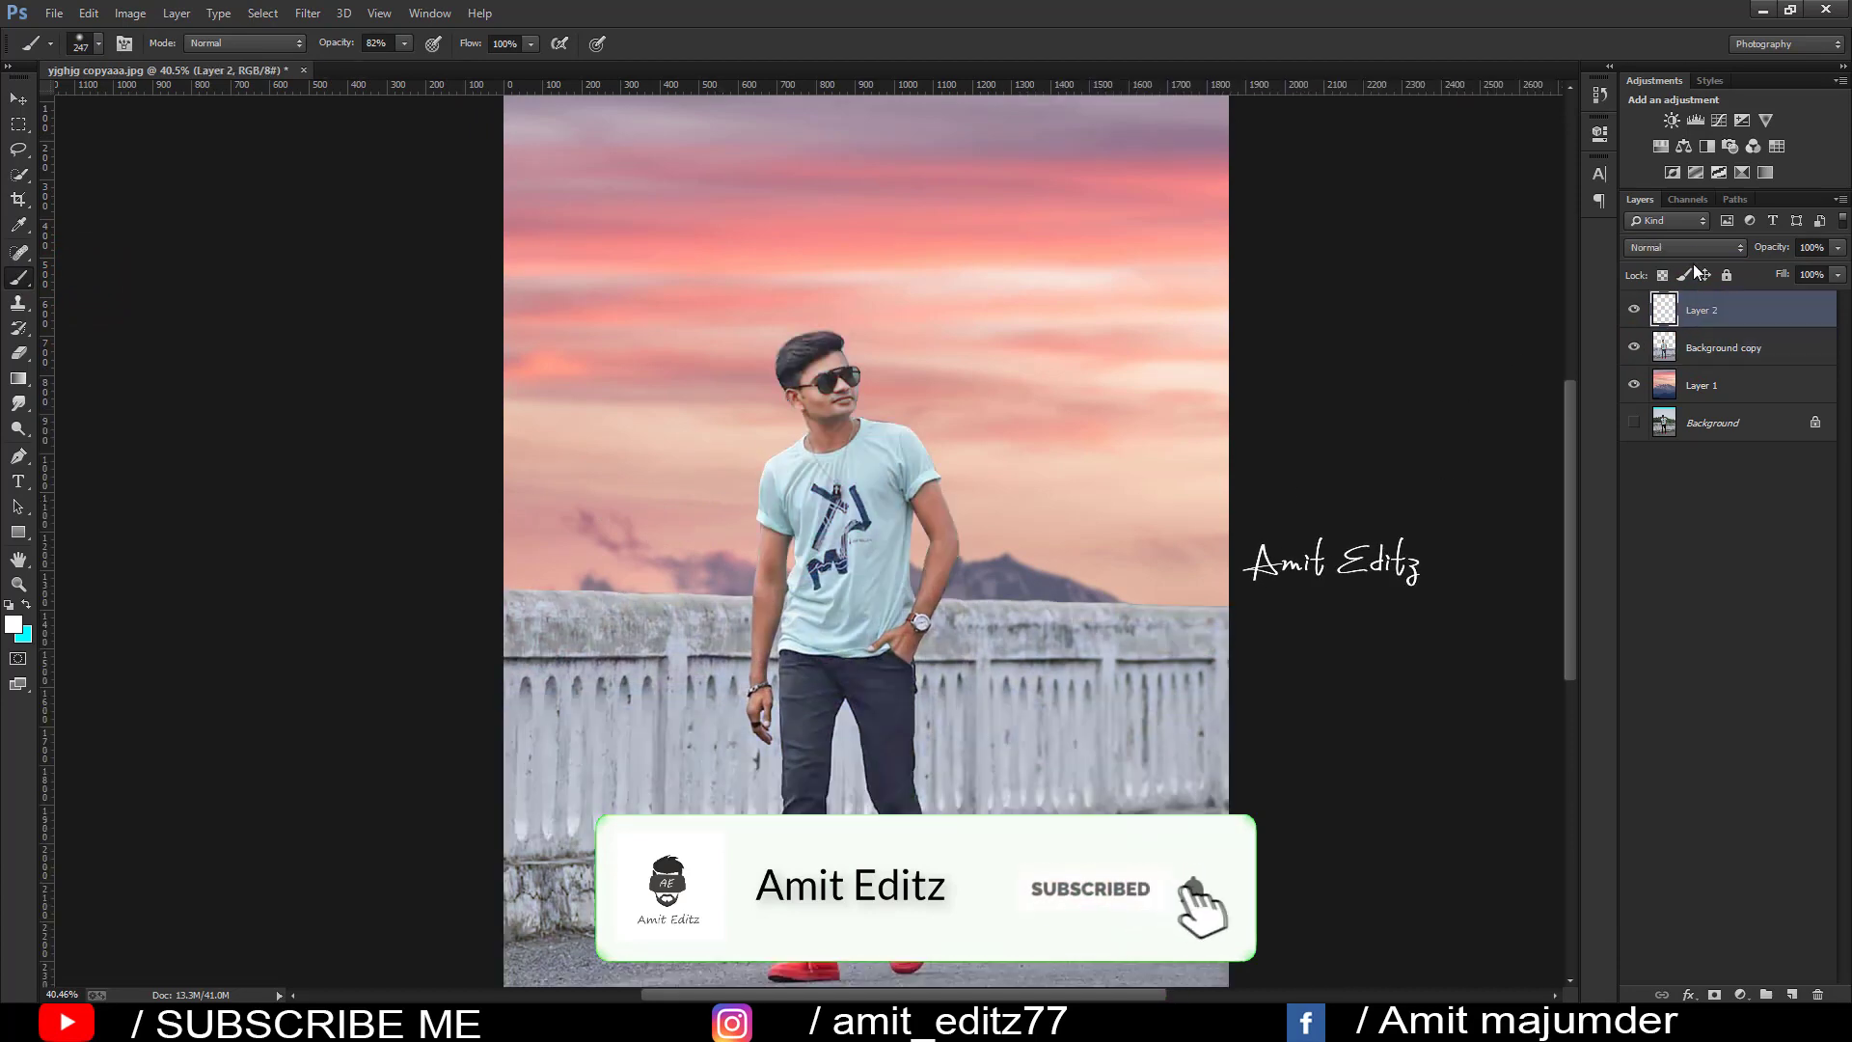
pyautogui.click(1689, 246)
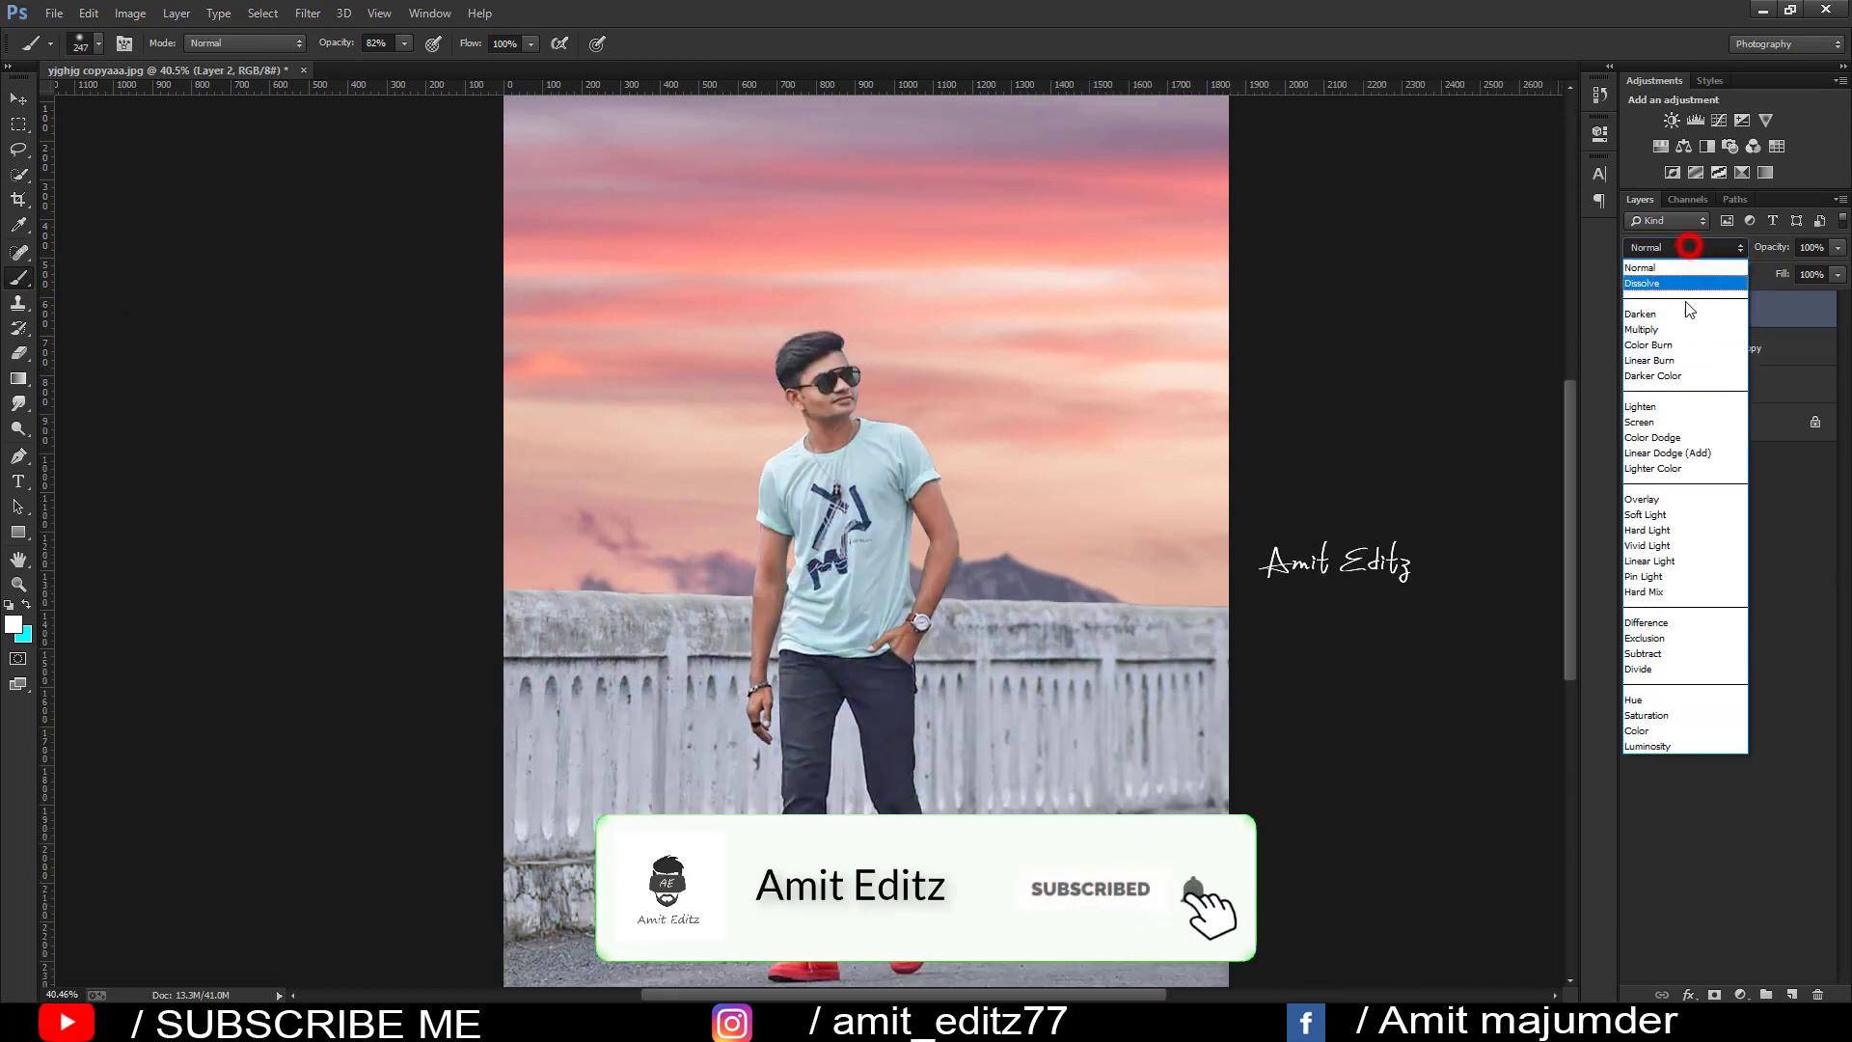
pyautogui.click(1658, 500)
pyautogui.keyDown('ctrl'); pyautogui.click(1668, 358); pyautogui.keyUp('ctrl')
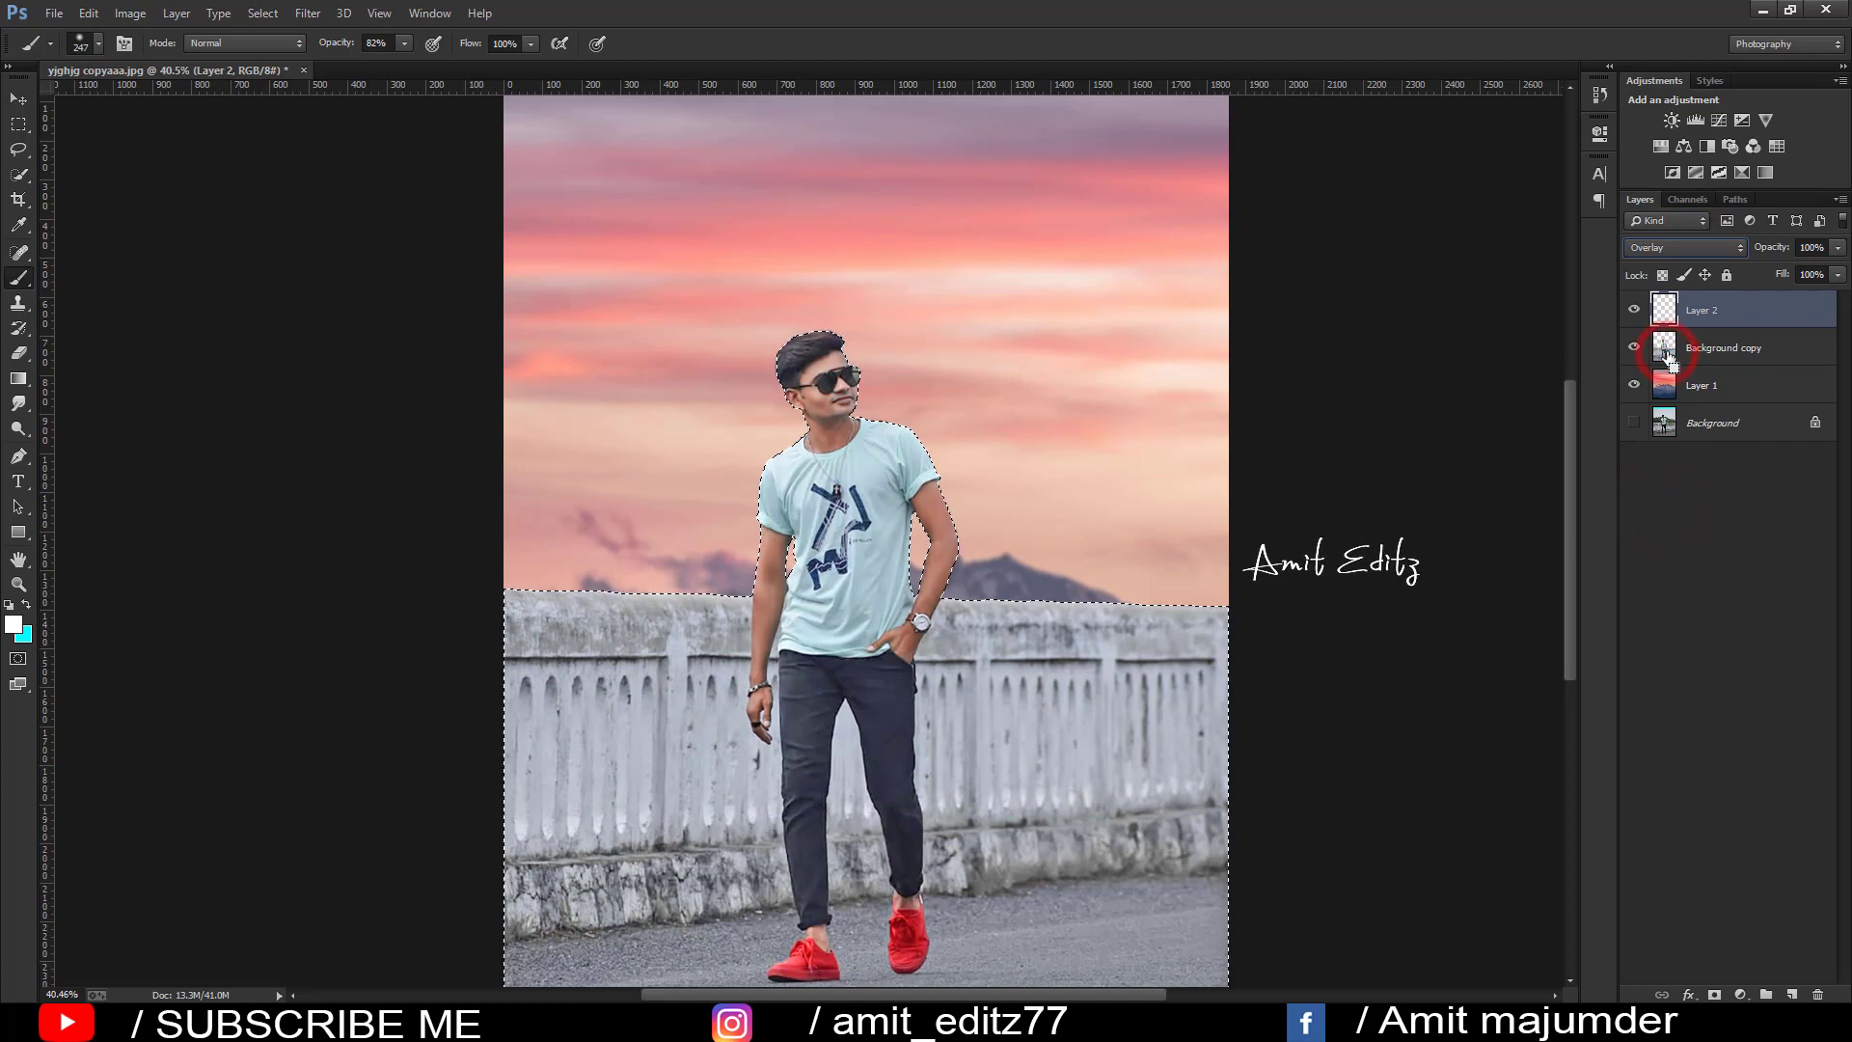
pyautogui.keyDown('alt'); pyautogui.click(1158, 374); pyautogui.keyUp('alt')
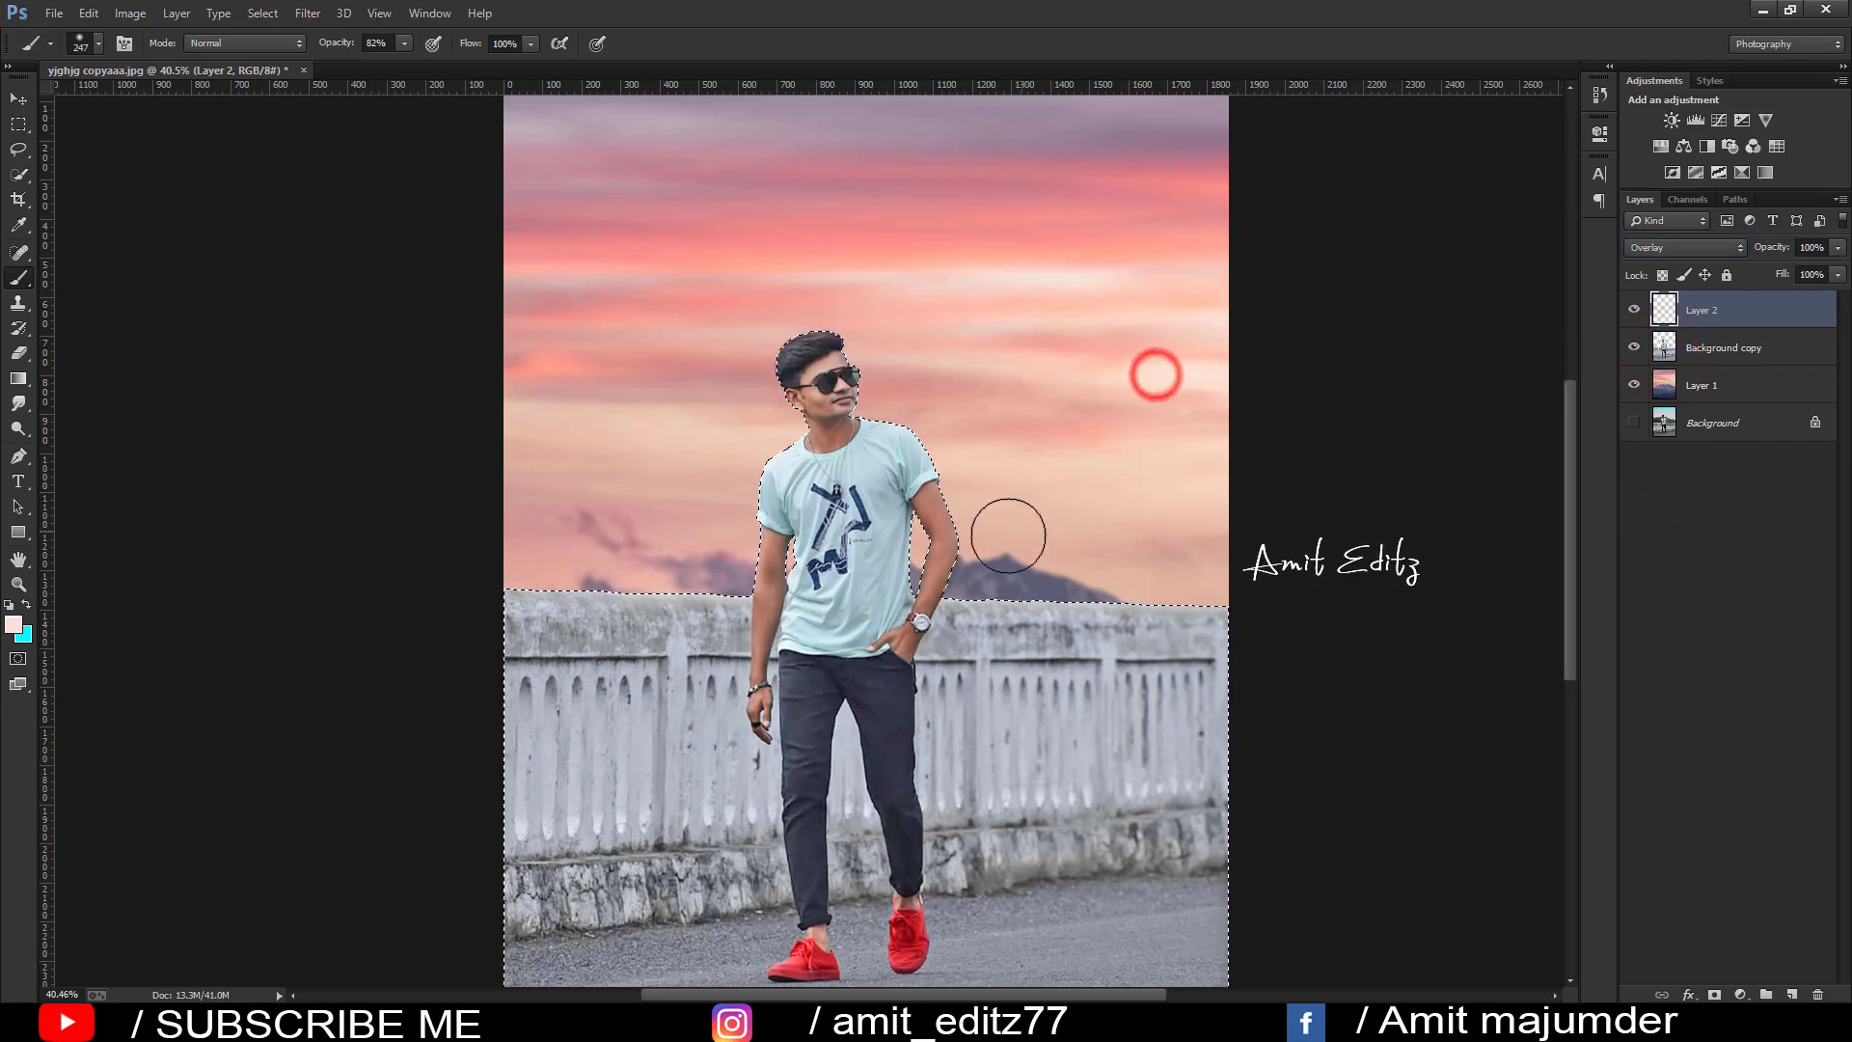
# - Dab soft pink glow into the sky and onto the dark mountain
pyautogui.moveTo(982, 572); pyautogui.dragTo(1067, 579)
pyautogui.hotkey('ctrl', 'z')
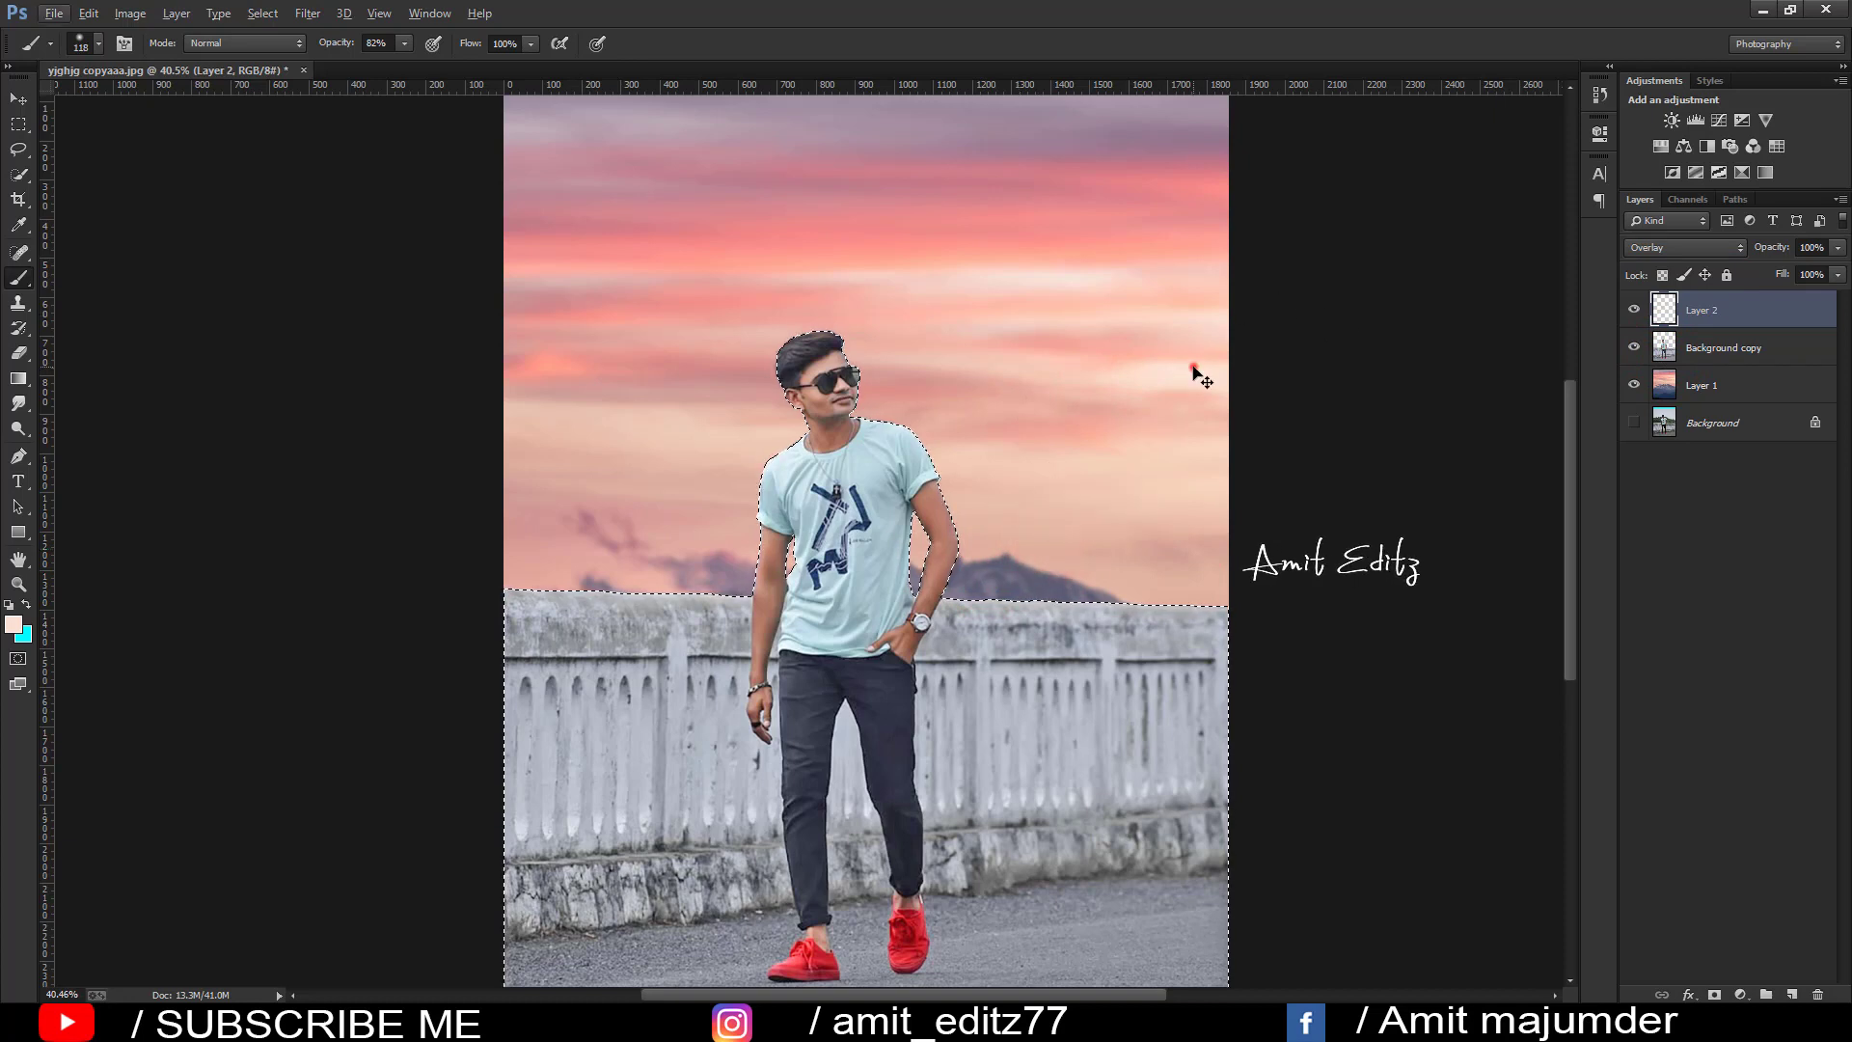
pyautogui.click(1190, 367)
pyautogui.click(1166, 376)
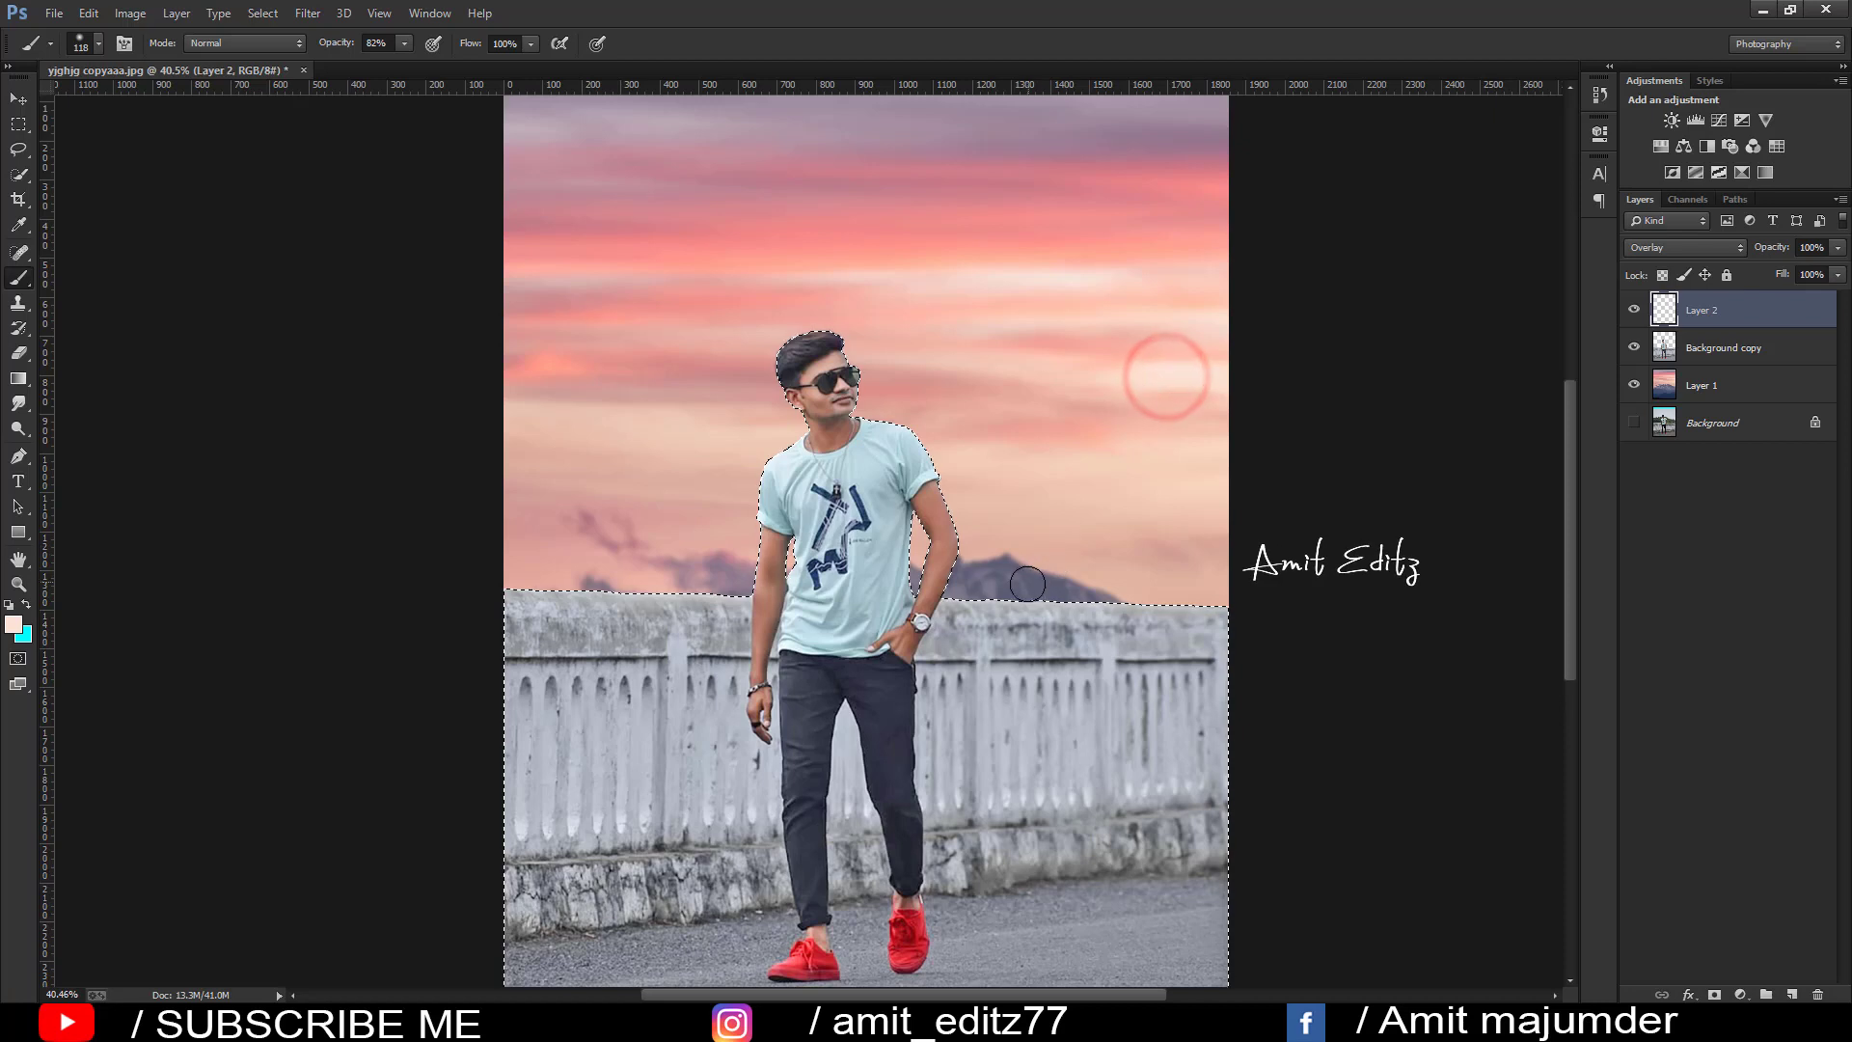
pyautogui.click(1072, 573)
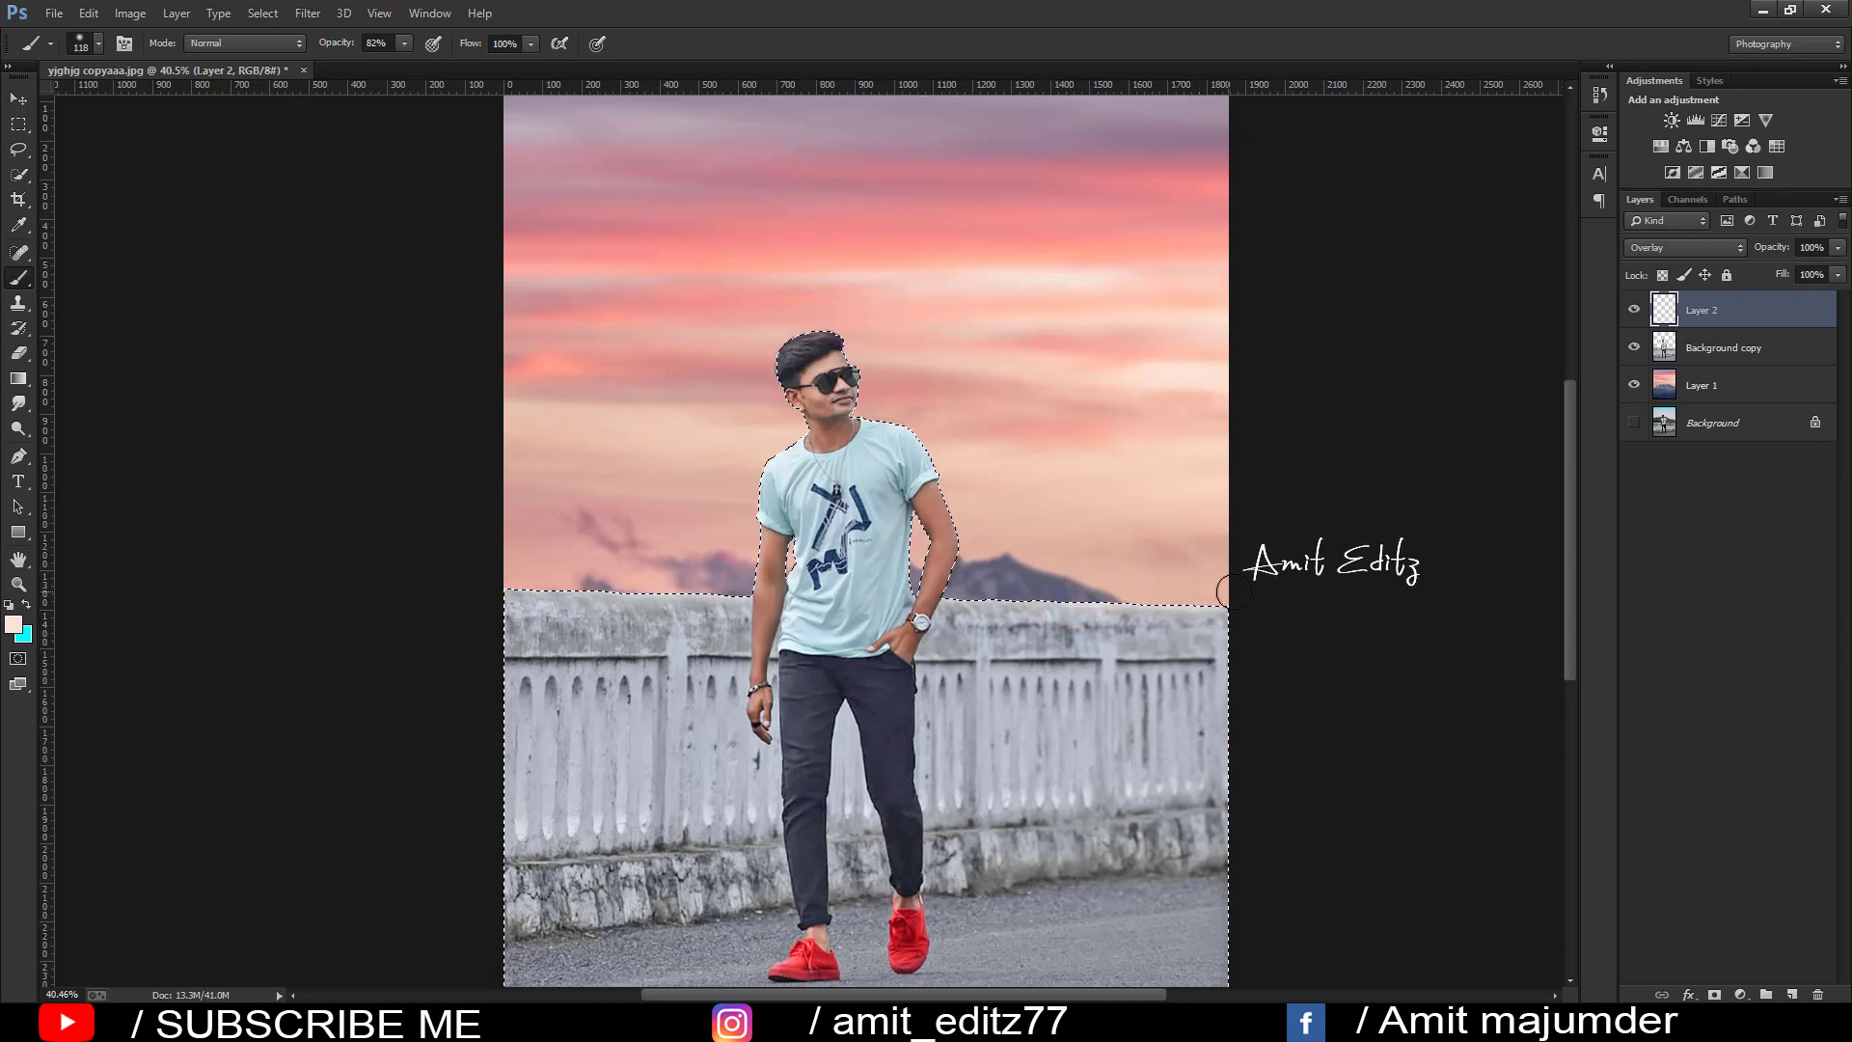
pyautogui.click(1085, 584)
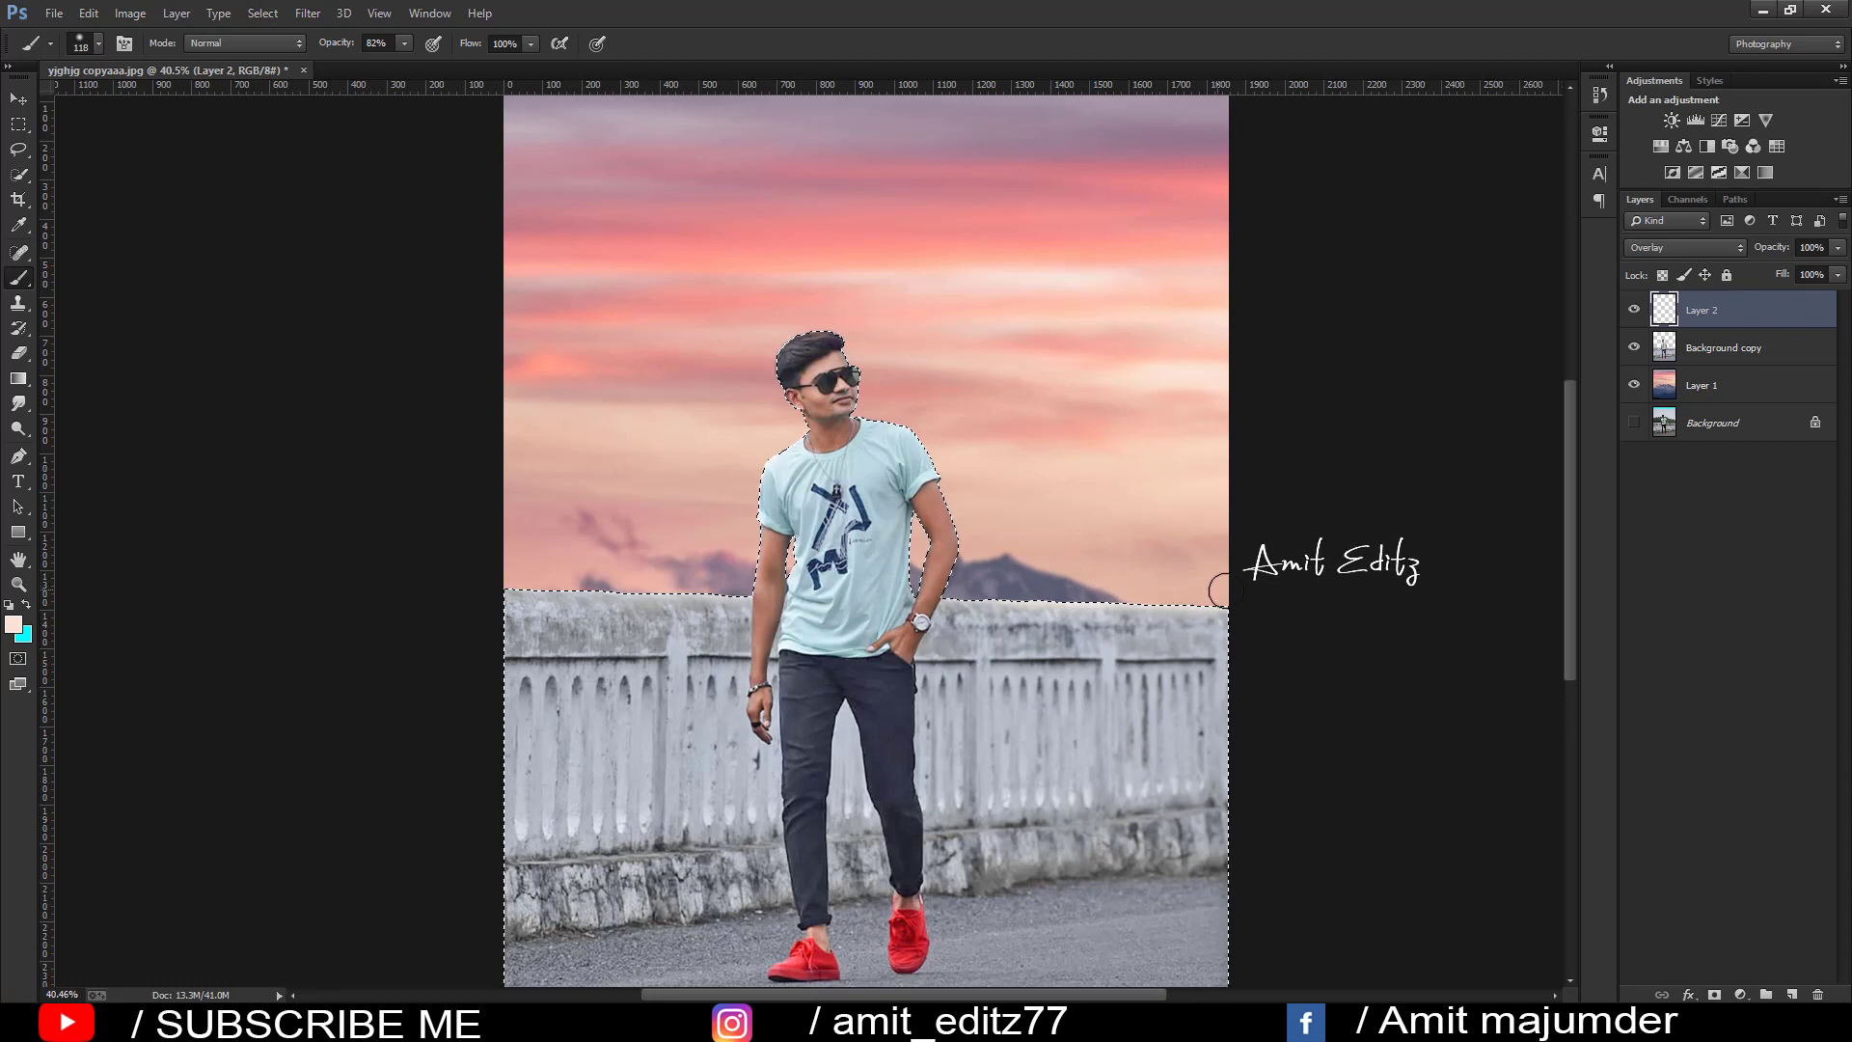
pyautogui.scroll(2, 871, 370)
pyautogui.click(859, 340)
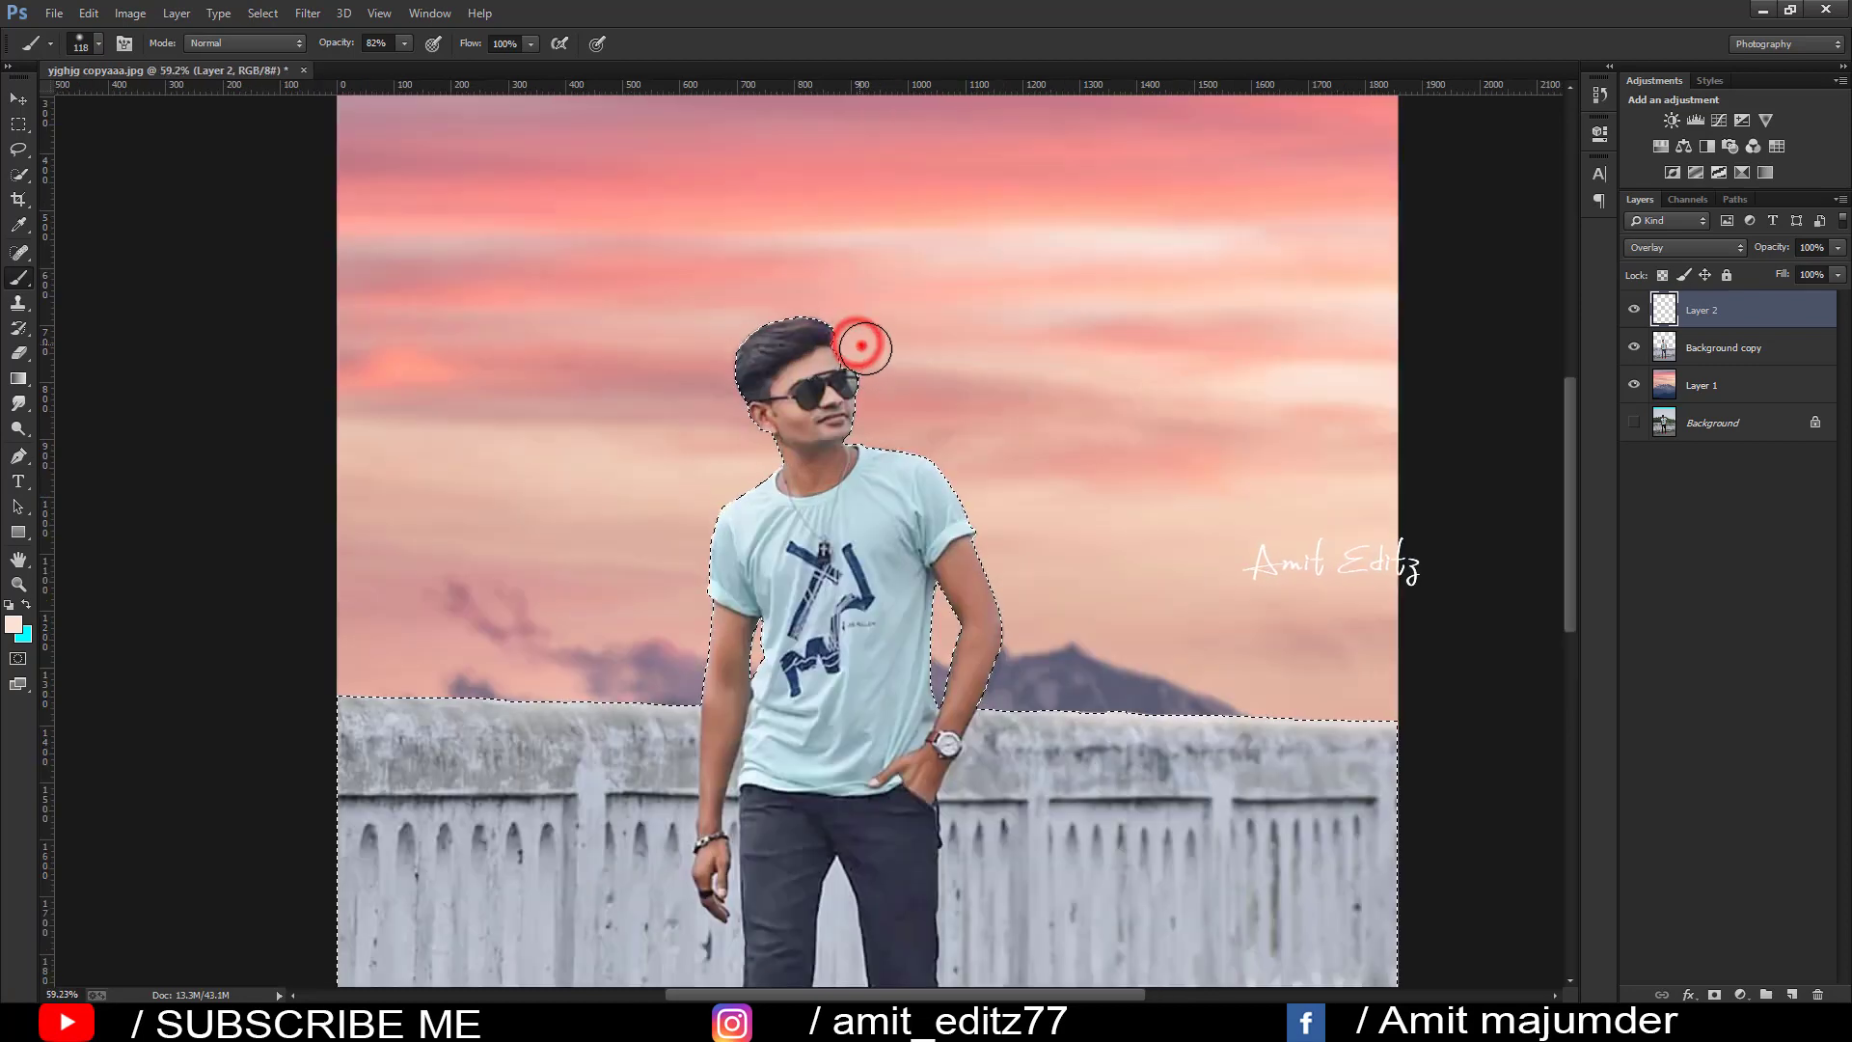
# - At brush size 68, paint pink glow along the shoulder, arm, hair and behind the ear
pyautogui.moveTo(878, 373); pyautogui.dragTo(876, 384)
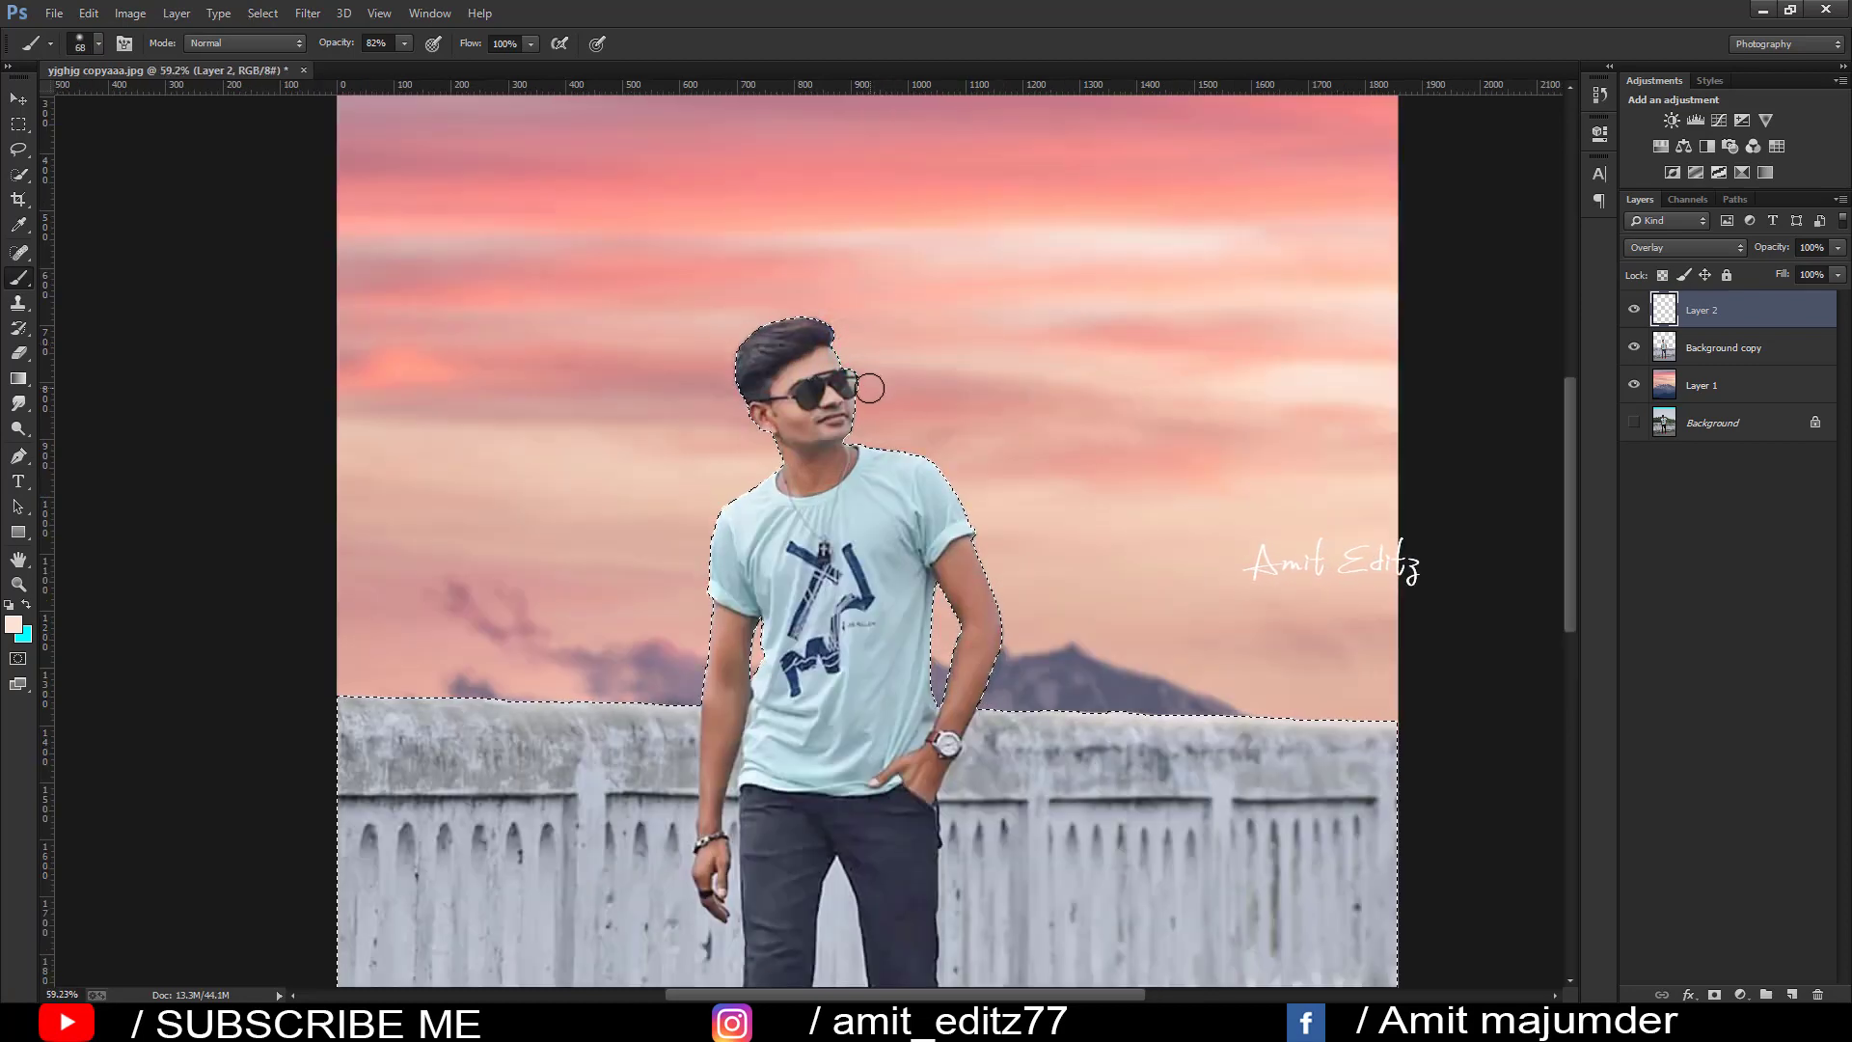
pyautogui.click(869, 396)
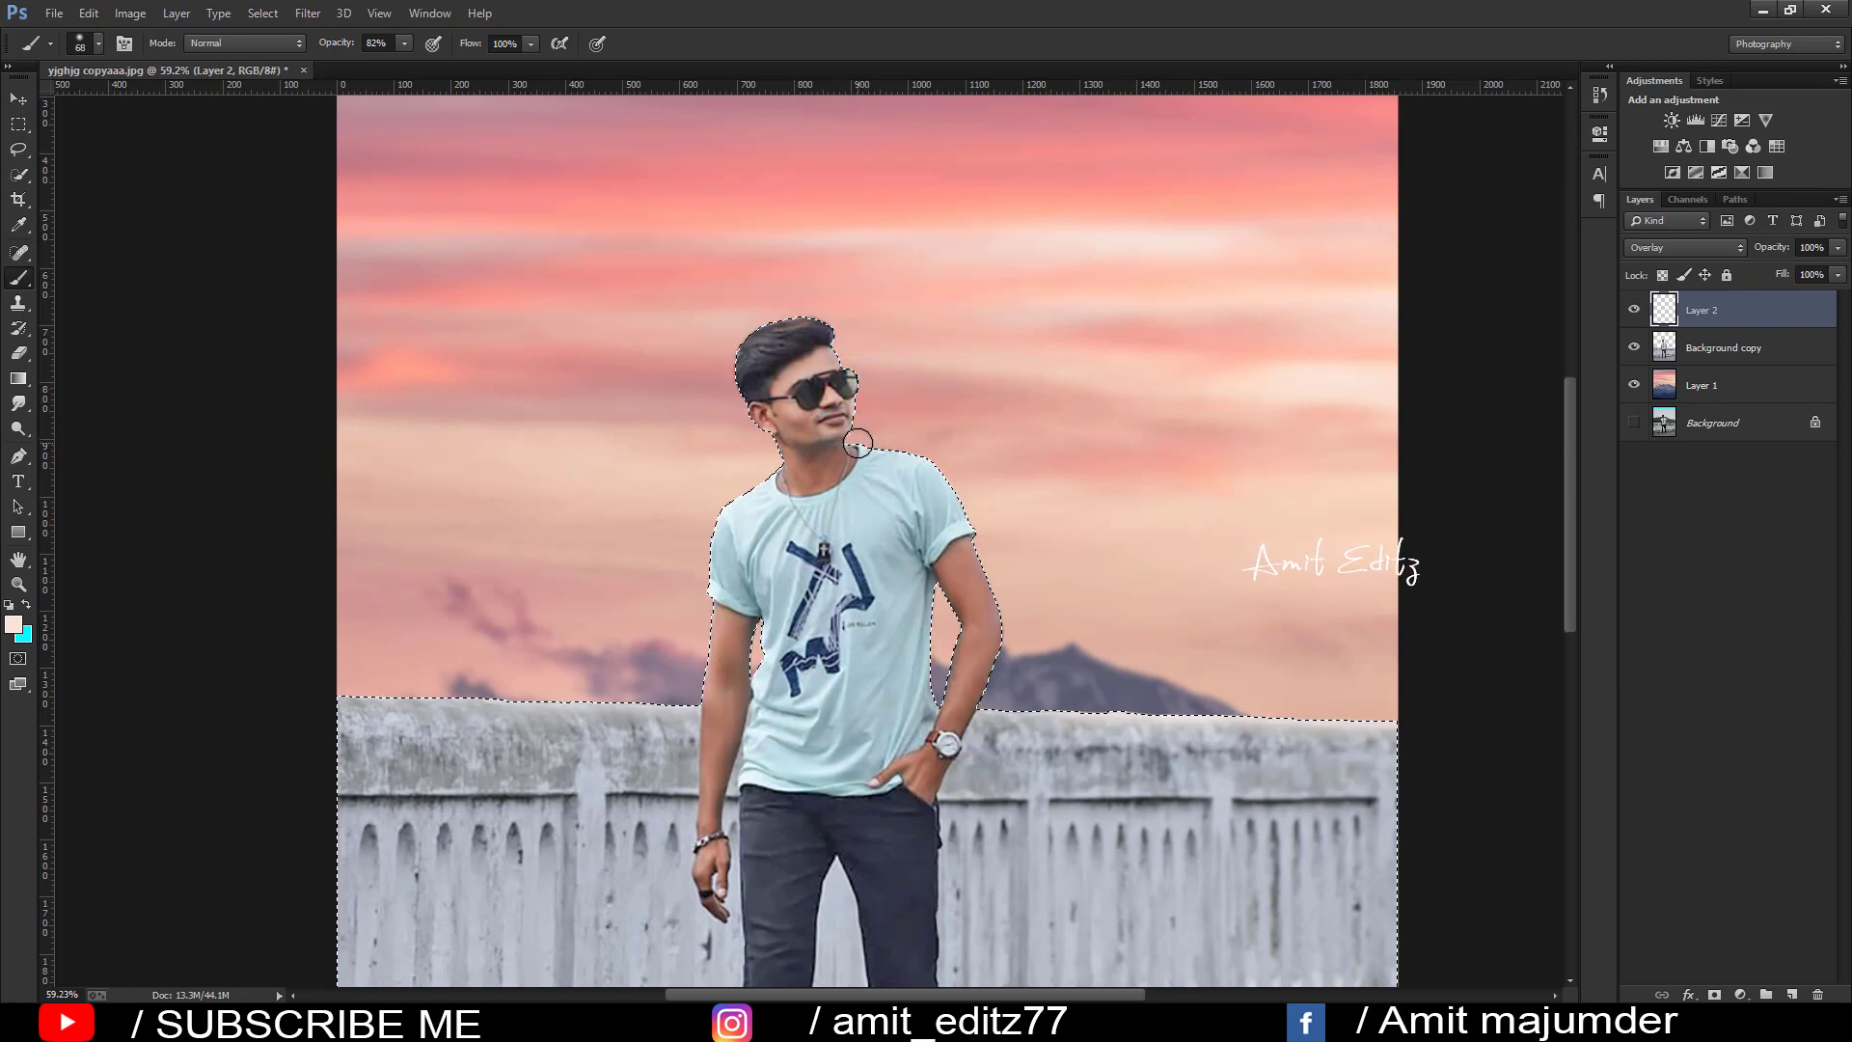
pyautogui.moveTo(878, 442); pyautogui.dragTo(930, 452)
pyautogui.click(975, 504)
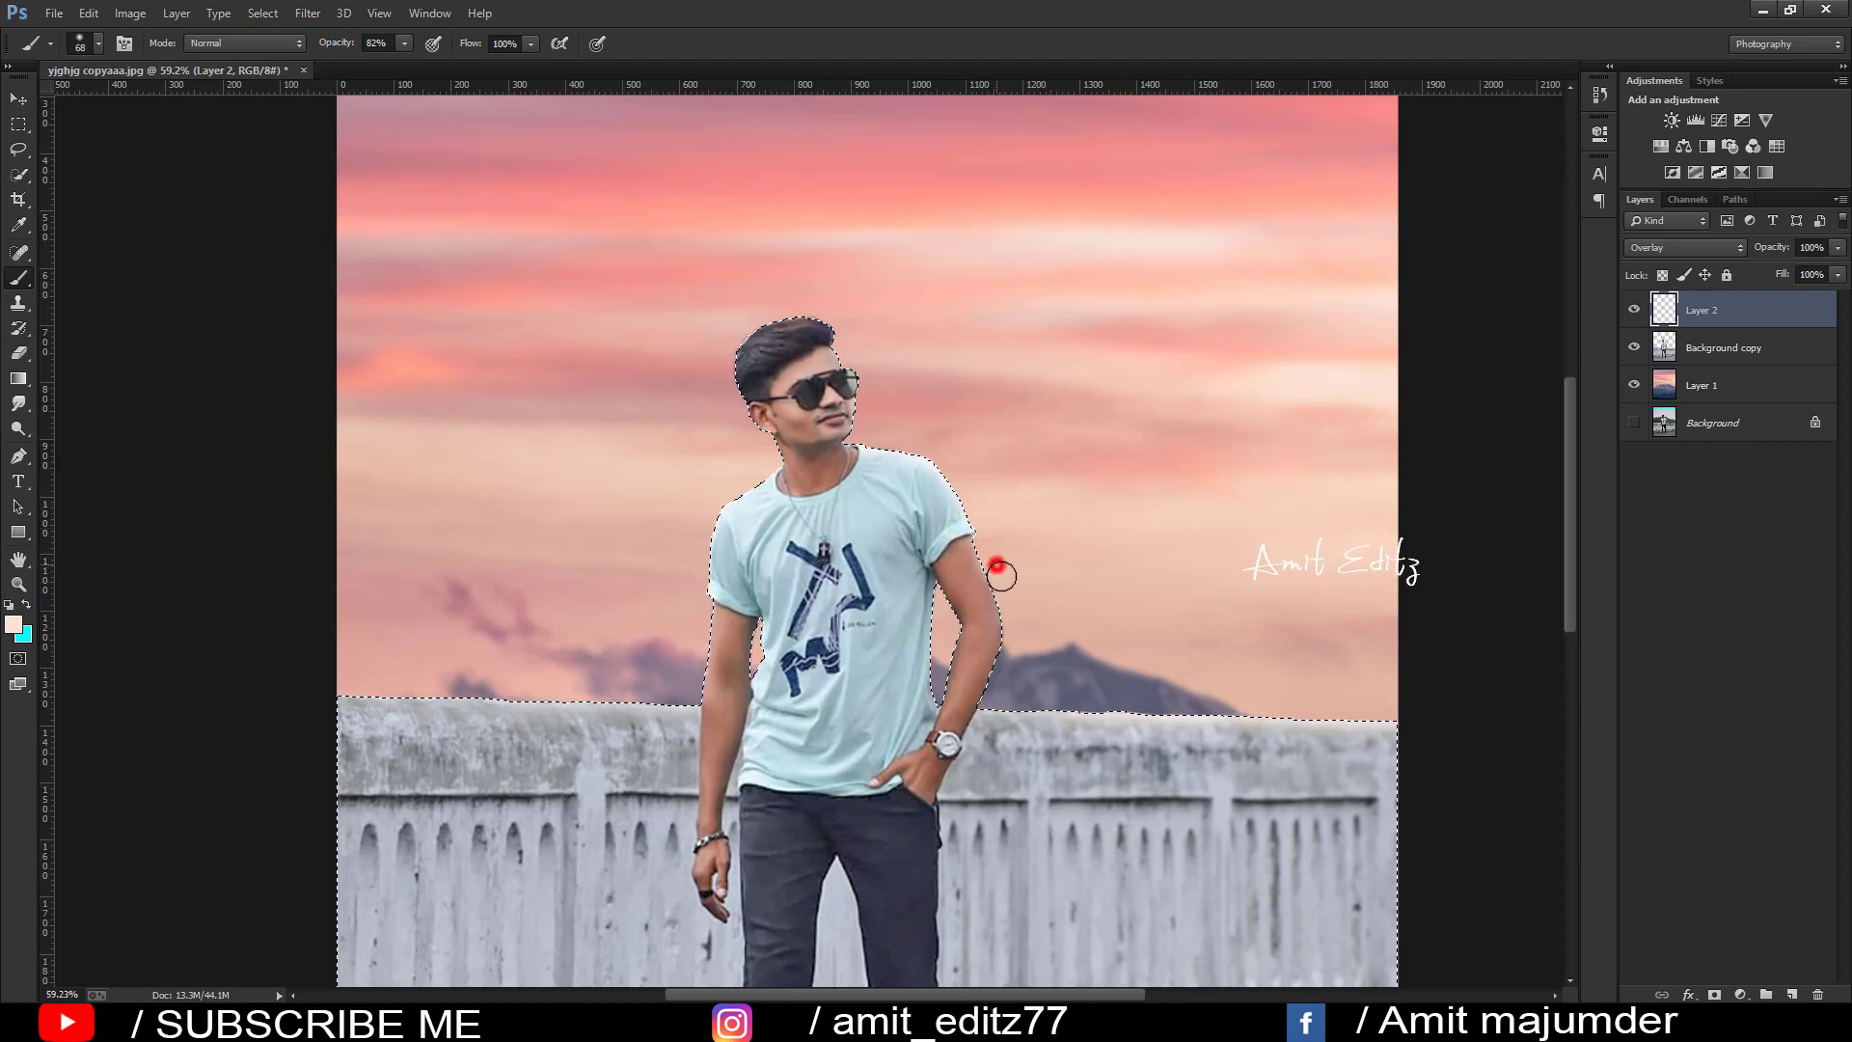
pyautogui.moveTo(1001, 575); pyautogui.dragTo(1012, 653)
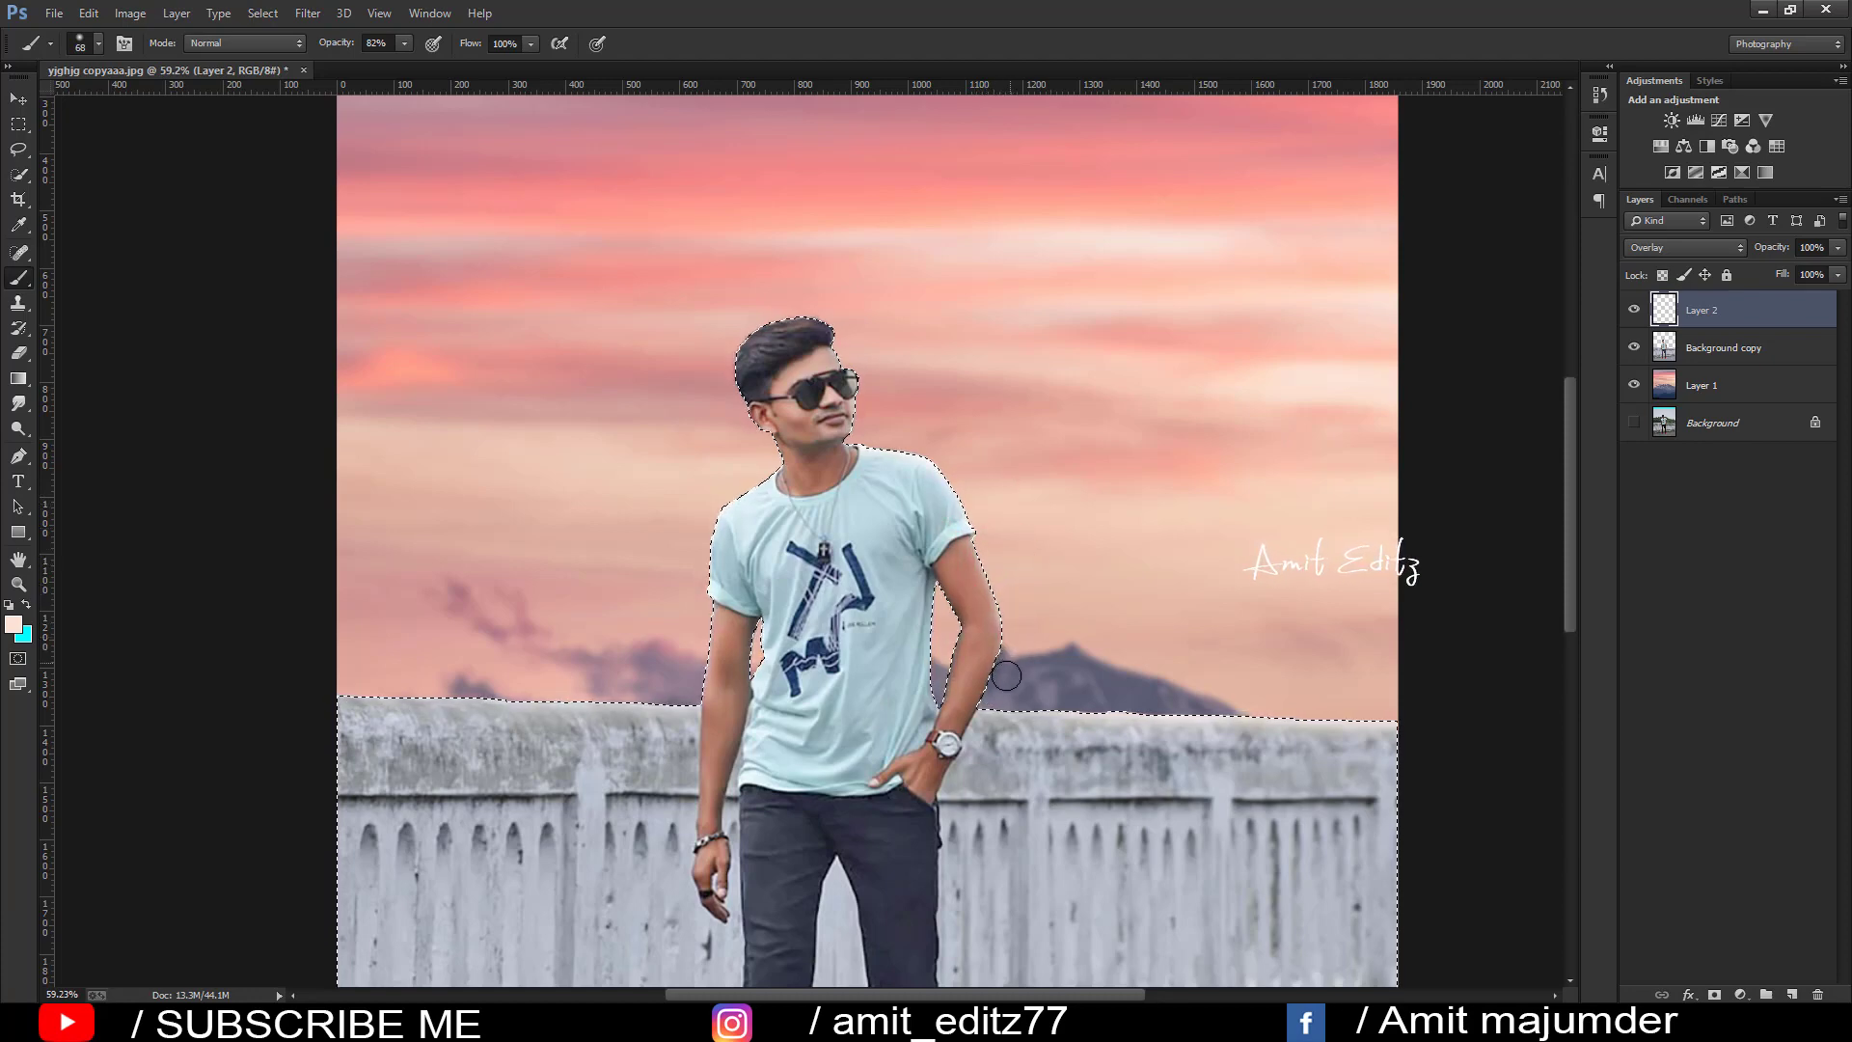
pyautogui.scroll(1, 819, 318)
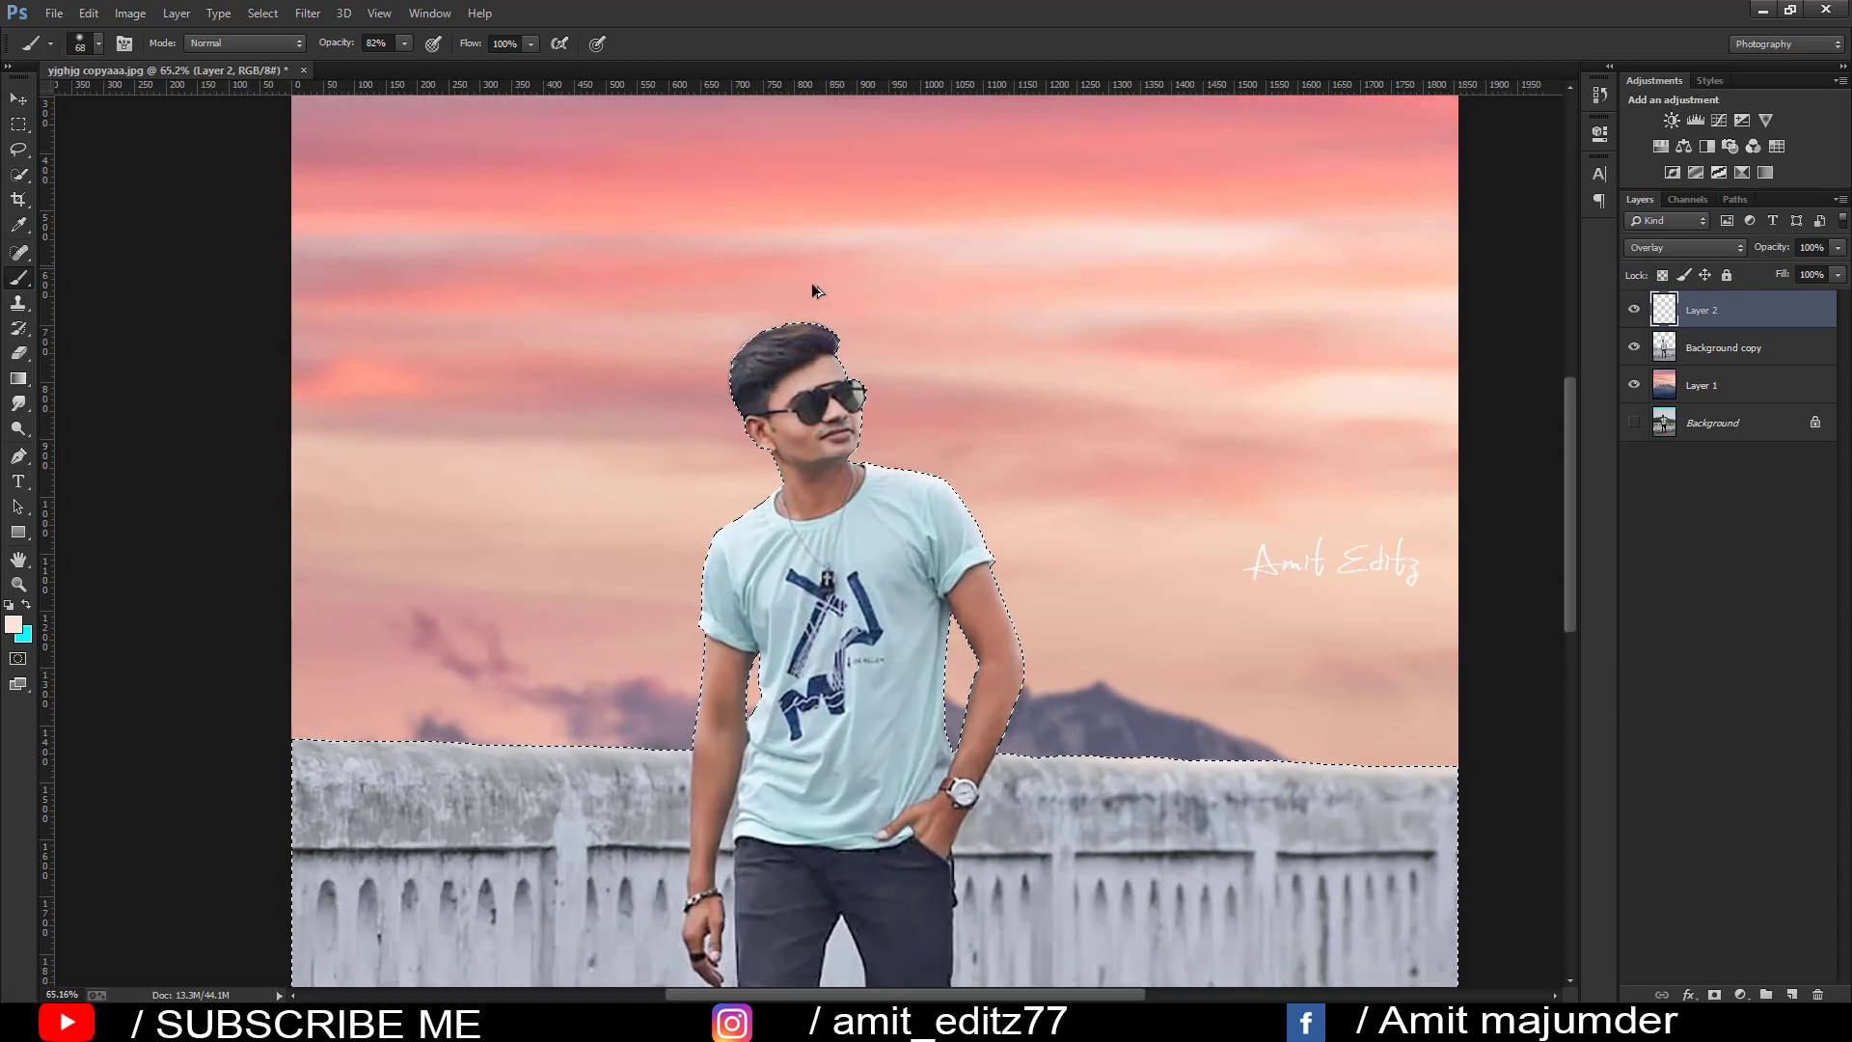
pyautogui.click(875, 314)
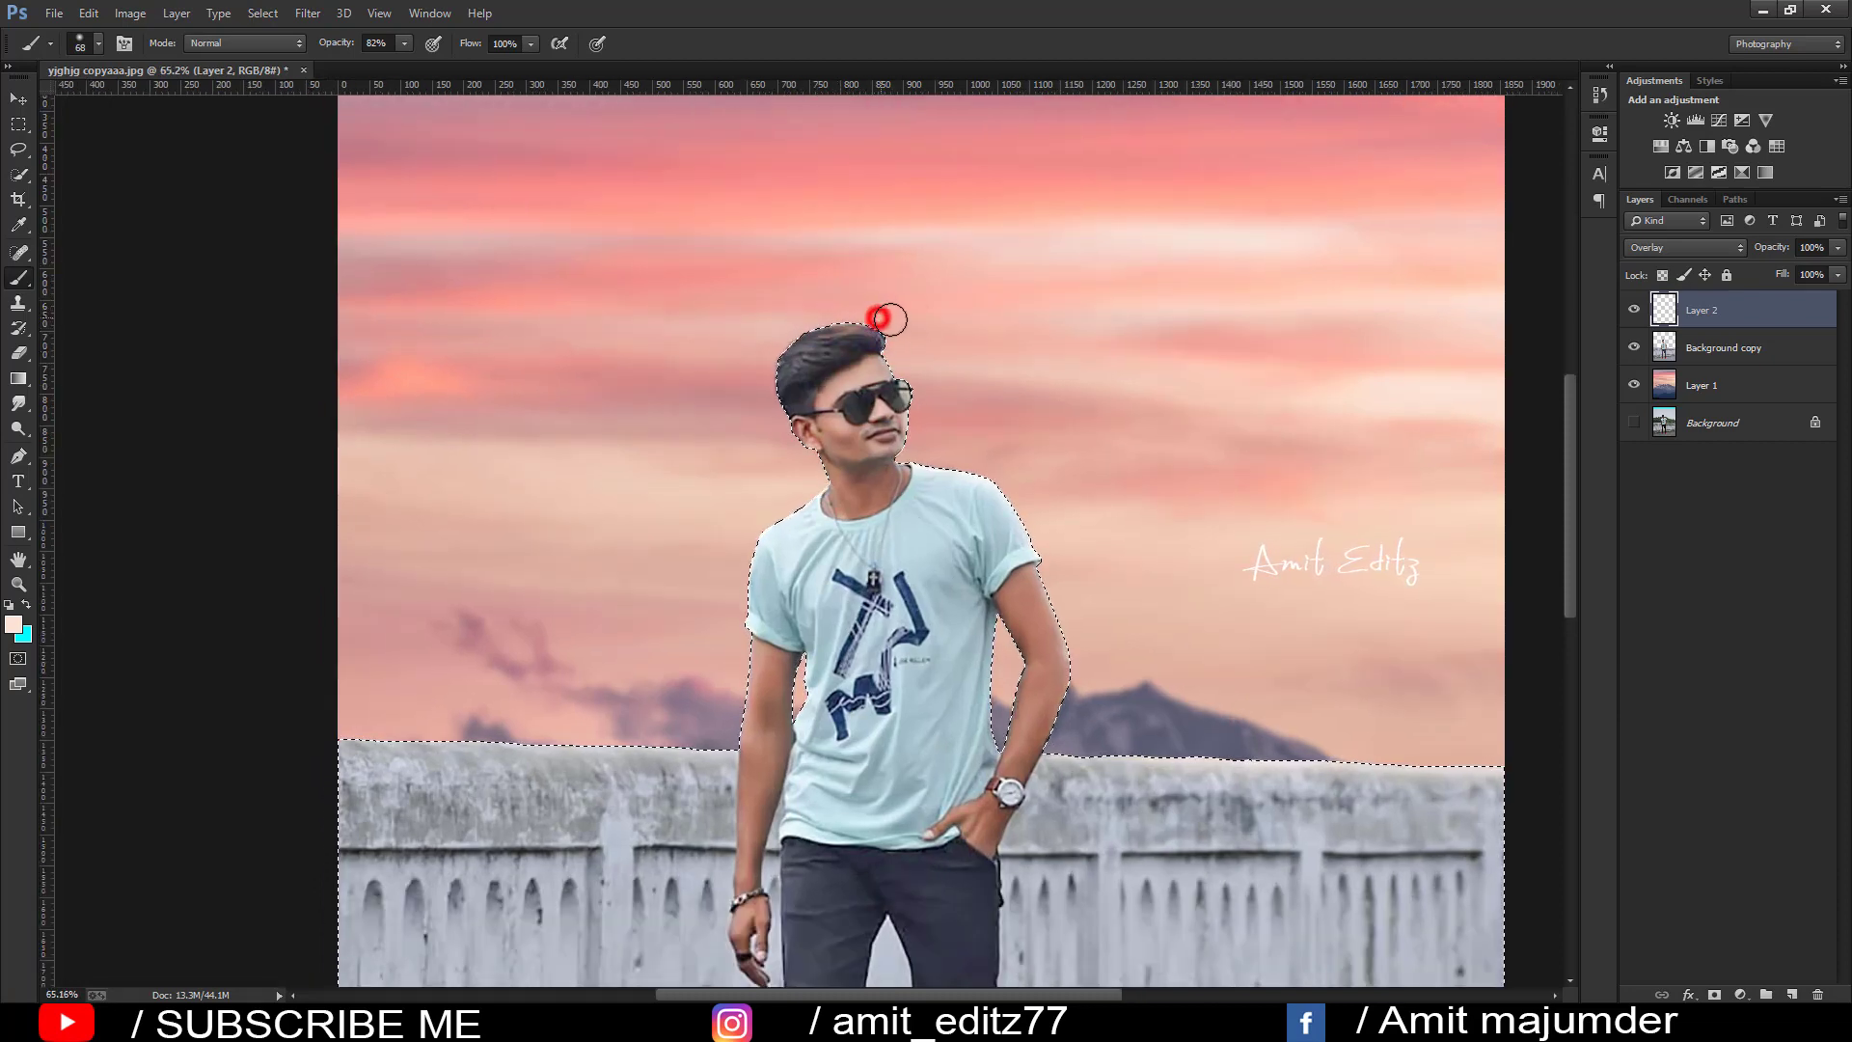
pyautogui.moveTo(890, 320)
pyautogui.mouseDown()
pyautogui.moveTo(955, 470)
pyautogui.moveTo(926, 449)
pyautogui.moveTo(1037, 518)
pyautogui.mouseUp()
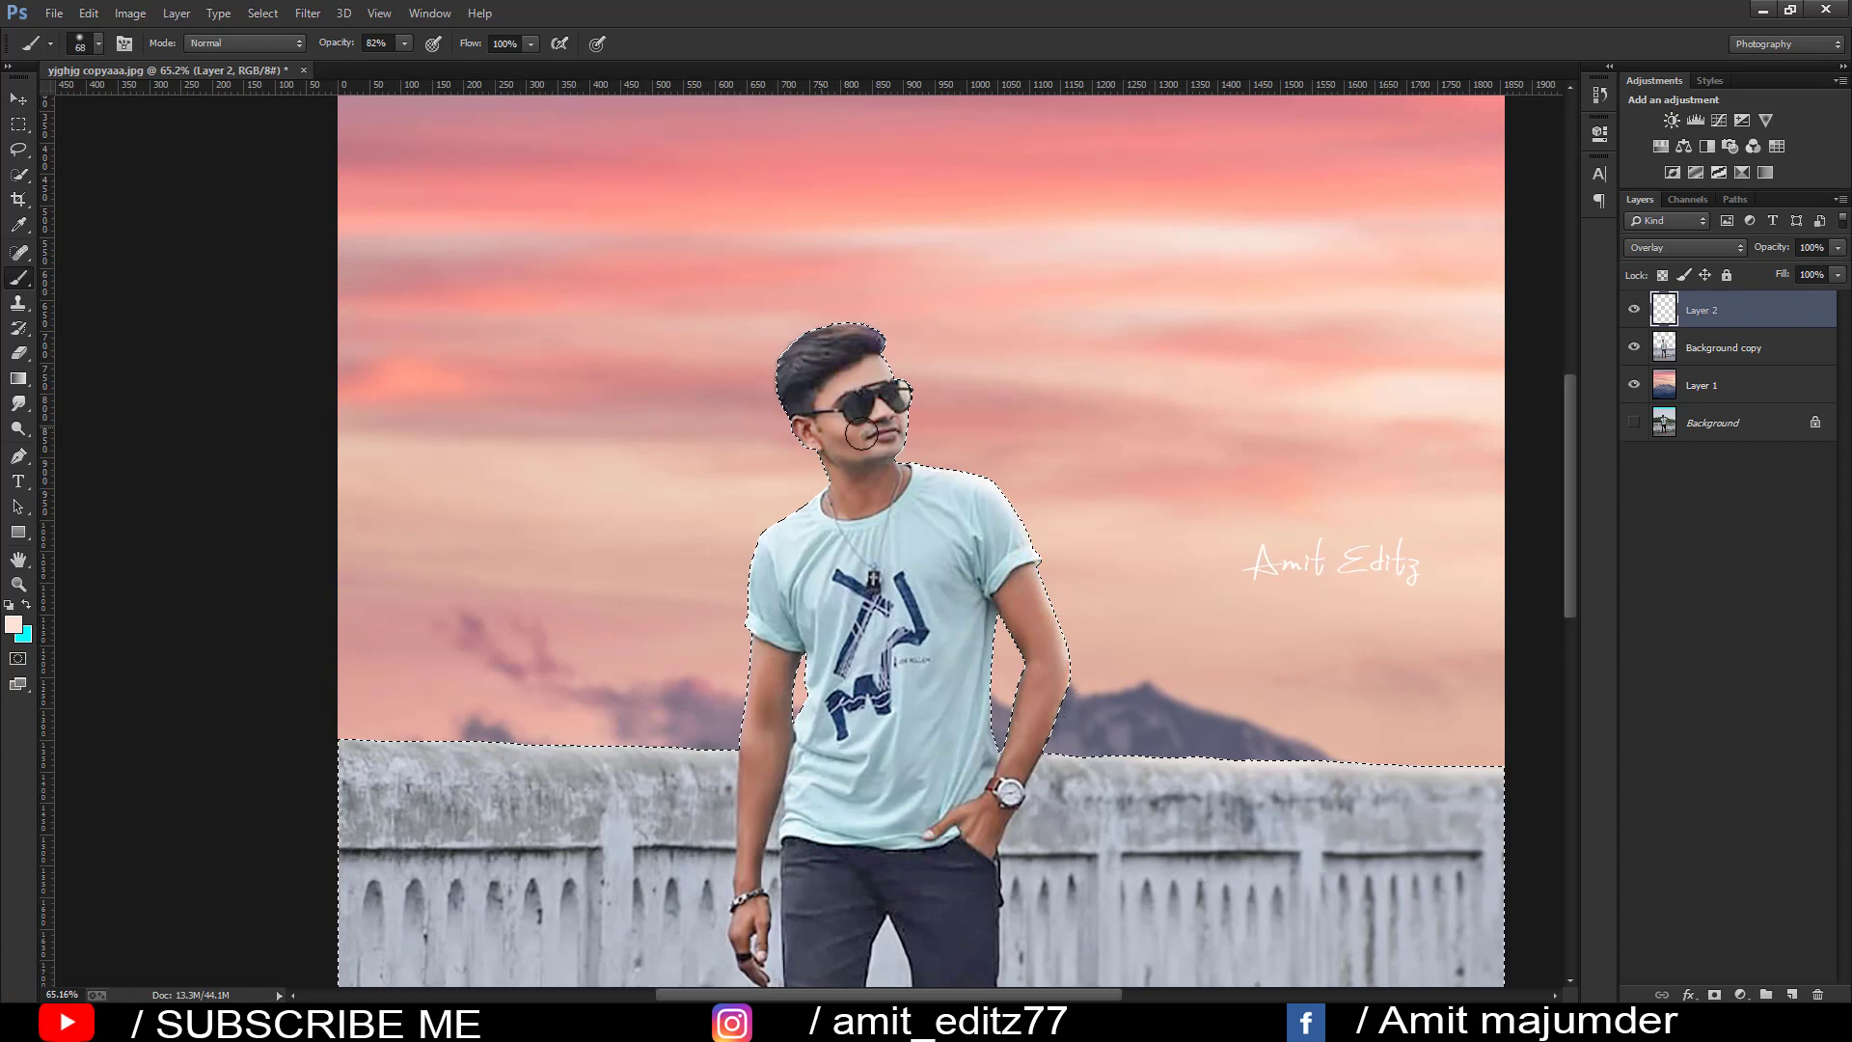
pyautogui.moveTo(793, 448)
pyautogui.mouseDown()
pyautogui.moveTo(800, 489)
pyautogui.moveTo(736, 553)
pyautogui.mouseUp()
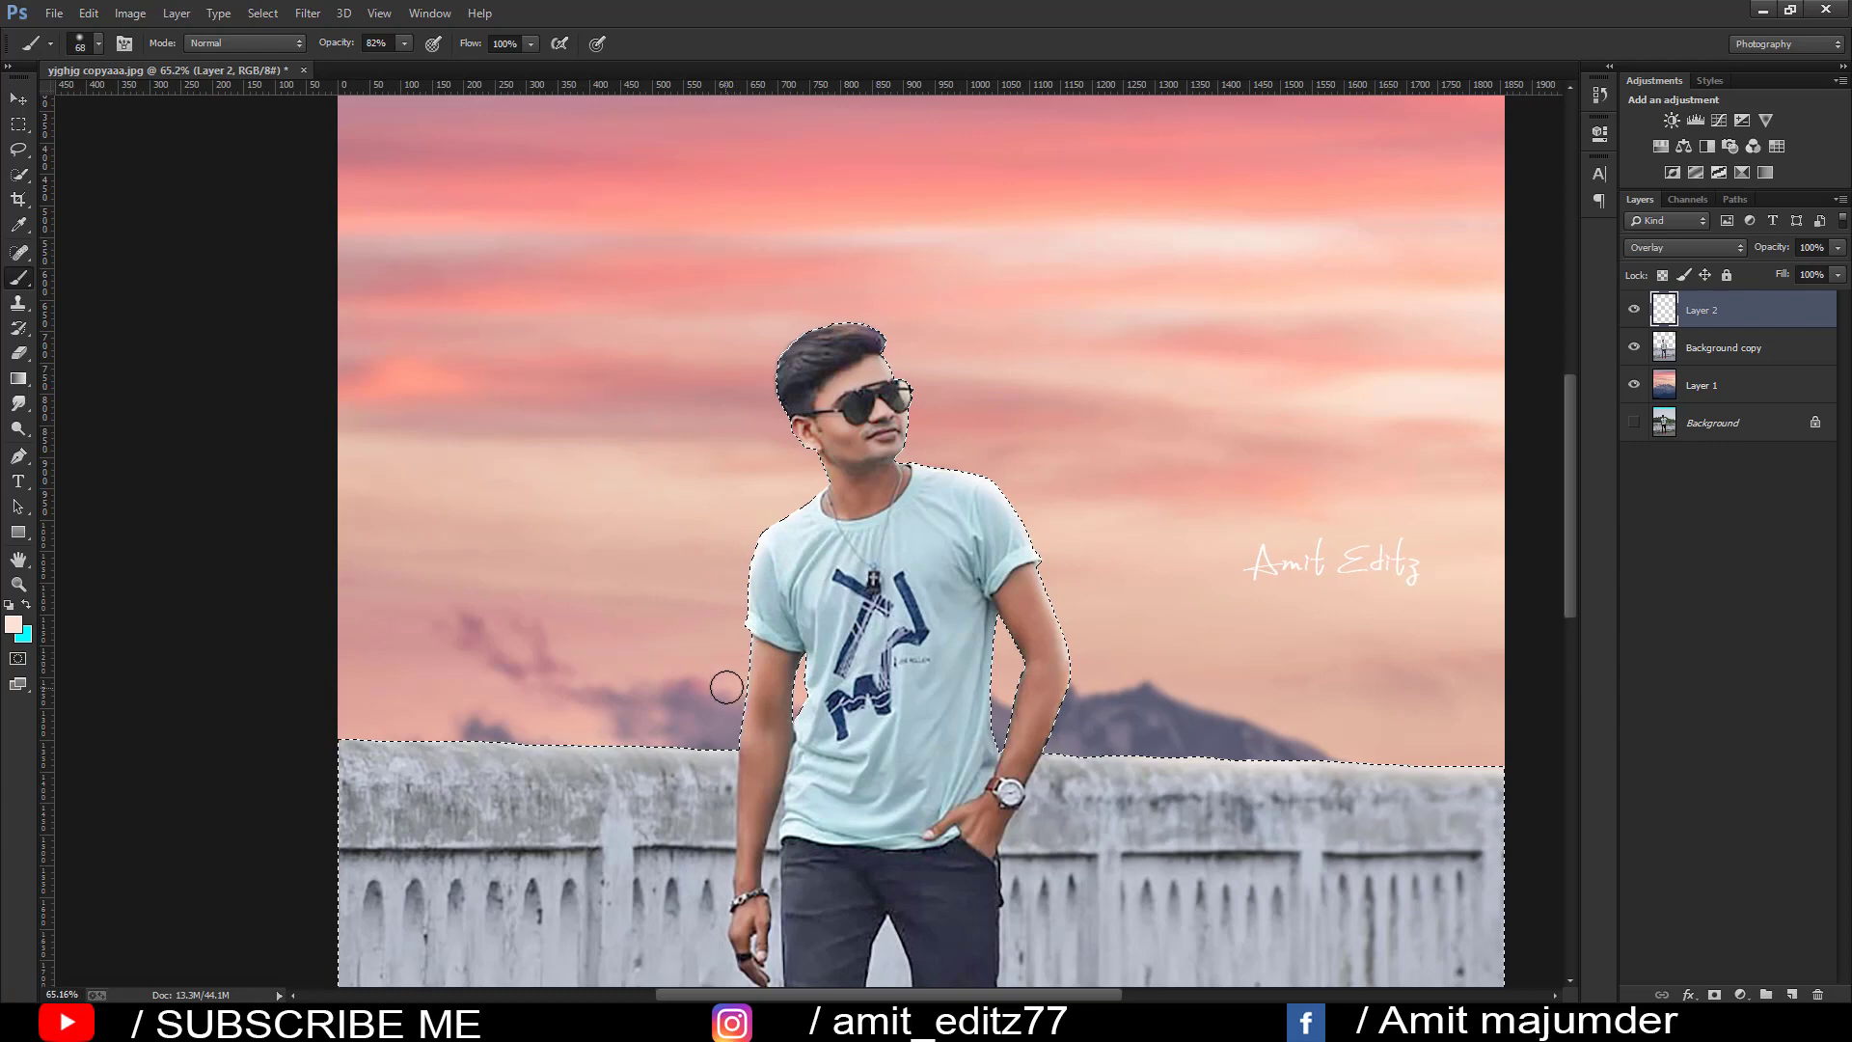
# - At brush size 40, paint glow down the arm edge, then along the wall's top edge
pyautogui.moveTo(732, 737); pyautogui.dragTo(777, 698)
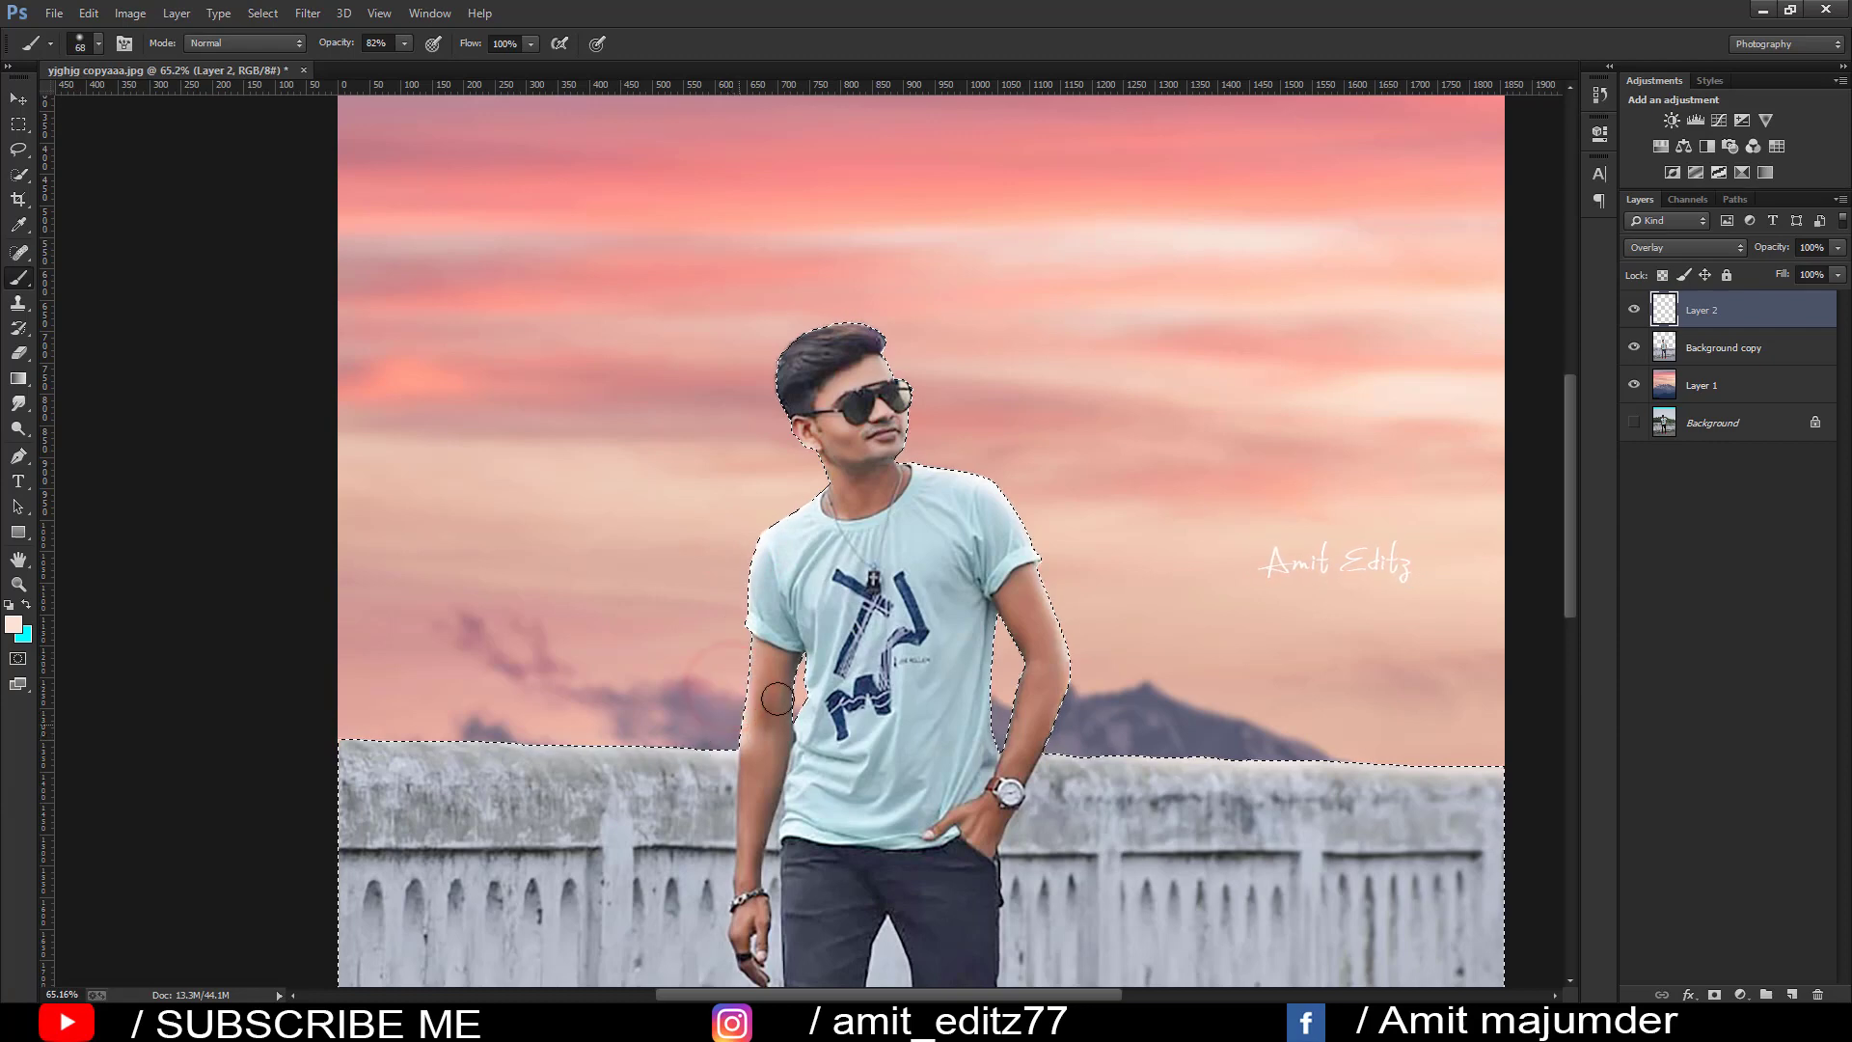
pyautogui.keyDown('alt'); pyautogui.rightClick(926, 640); pyautogui.keyUp('alt')
pyautogui.moveTo(998, 672); pyautogui.dragTo(995, 741)
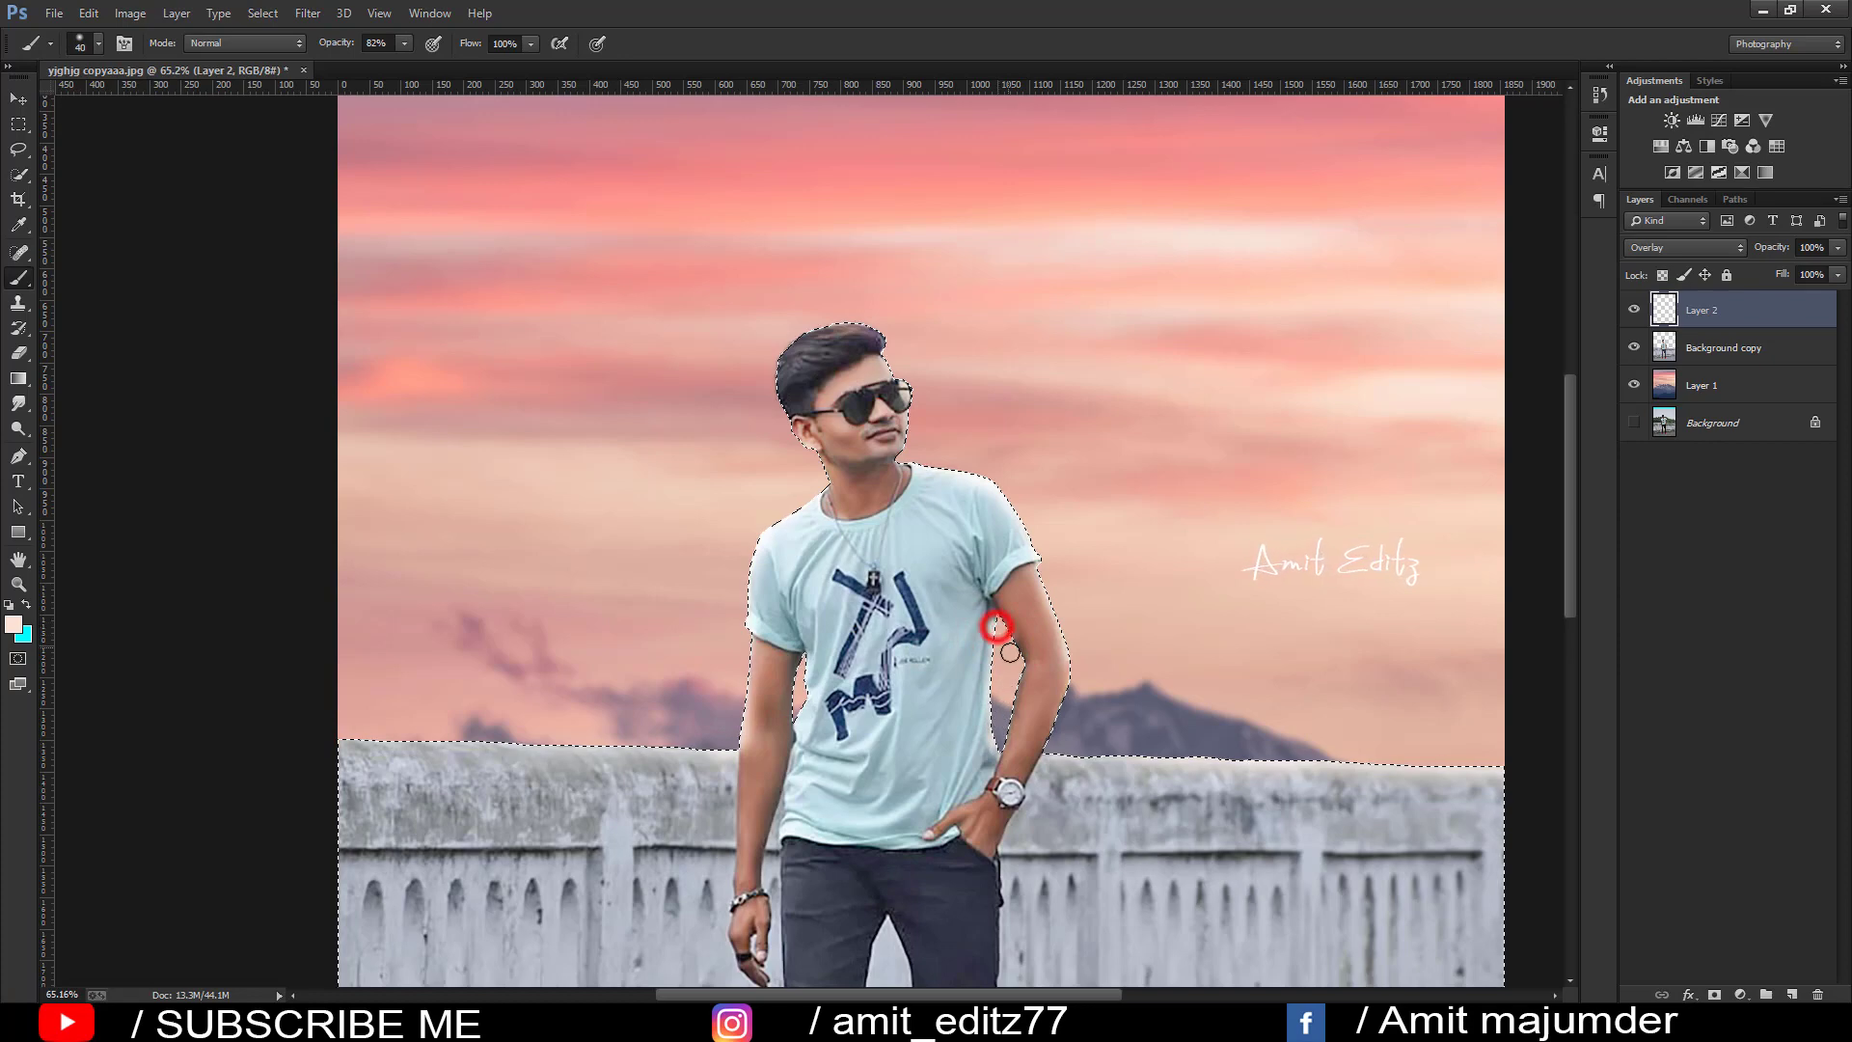
pyautogui.moveTo(1005, 658); pyautogui.dragTo(996, 739)
pyautogui.moveTo(333, 719); pyautogui.dragTo(692, 730)
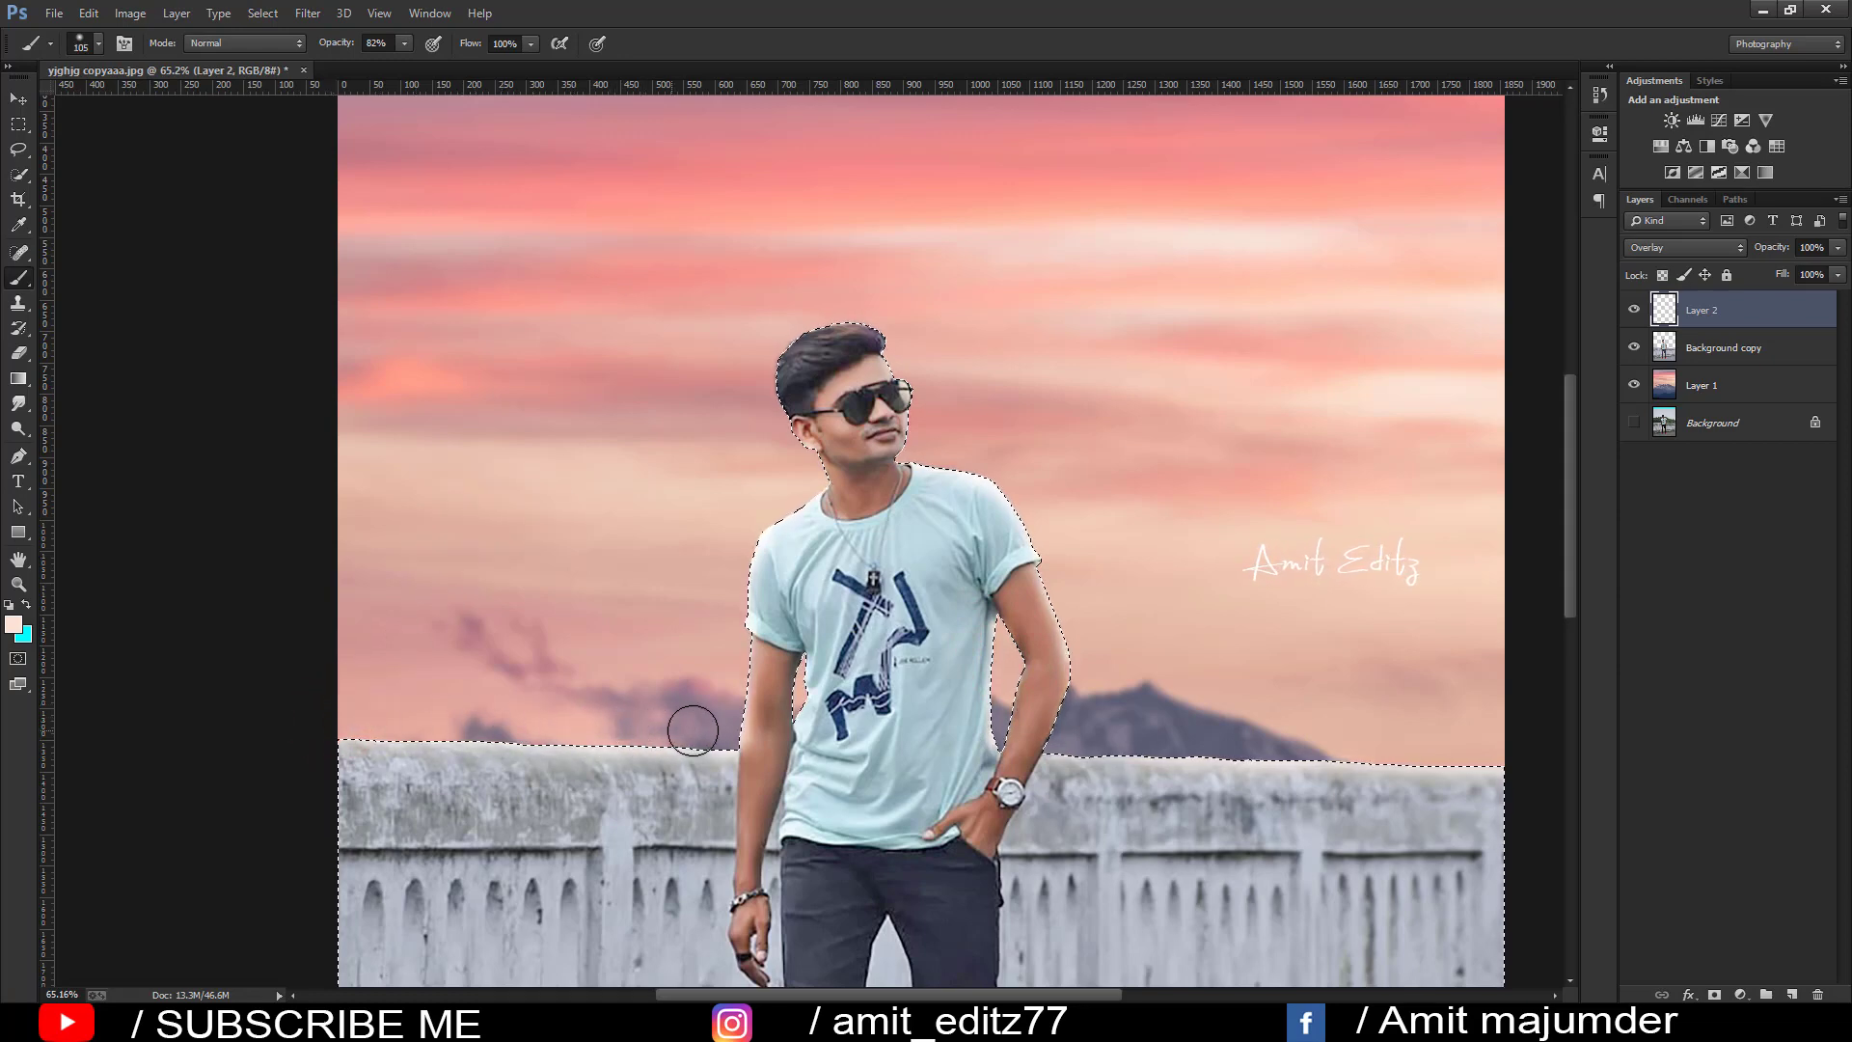
pyautogui.moveTo(1087, 738); pyautogui.dragTo(1488, 745)
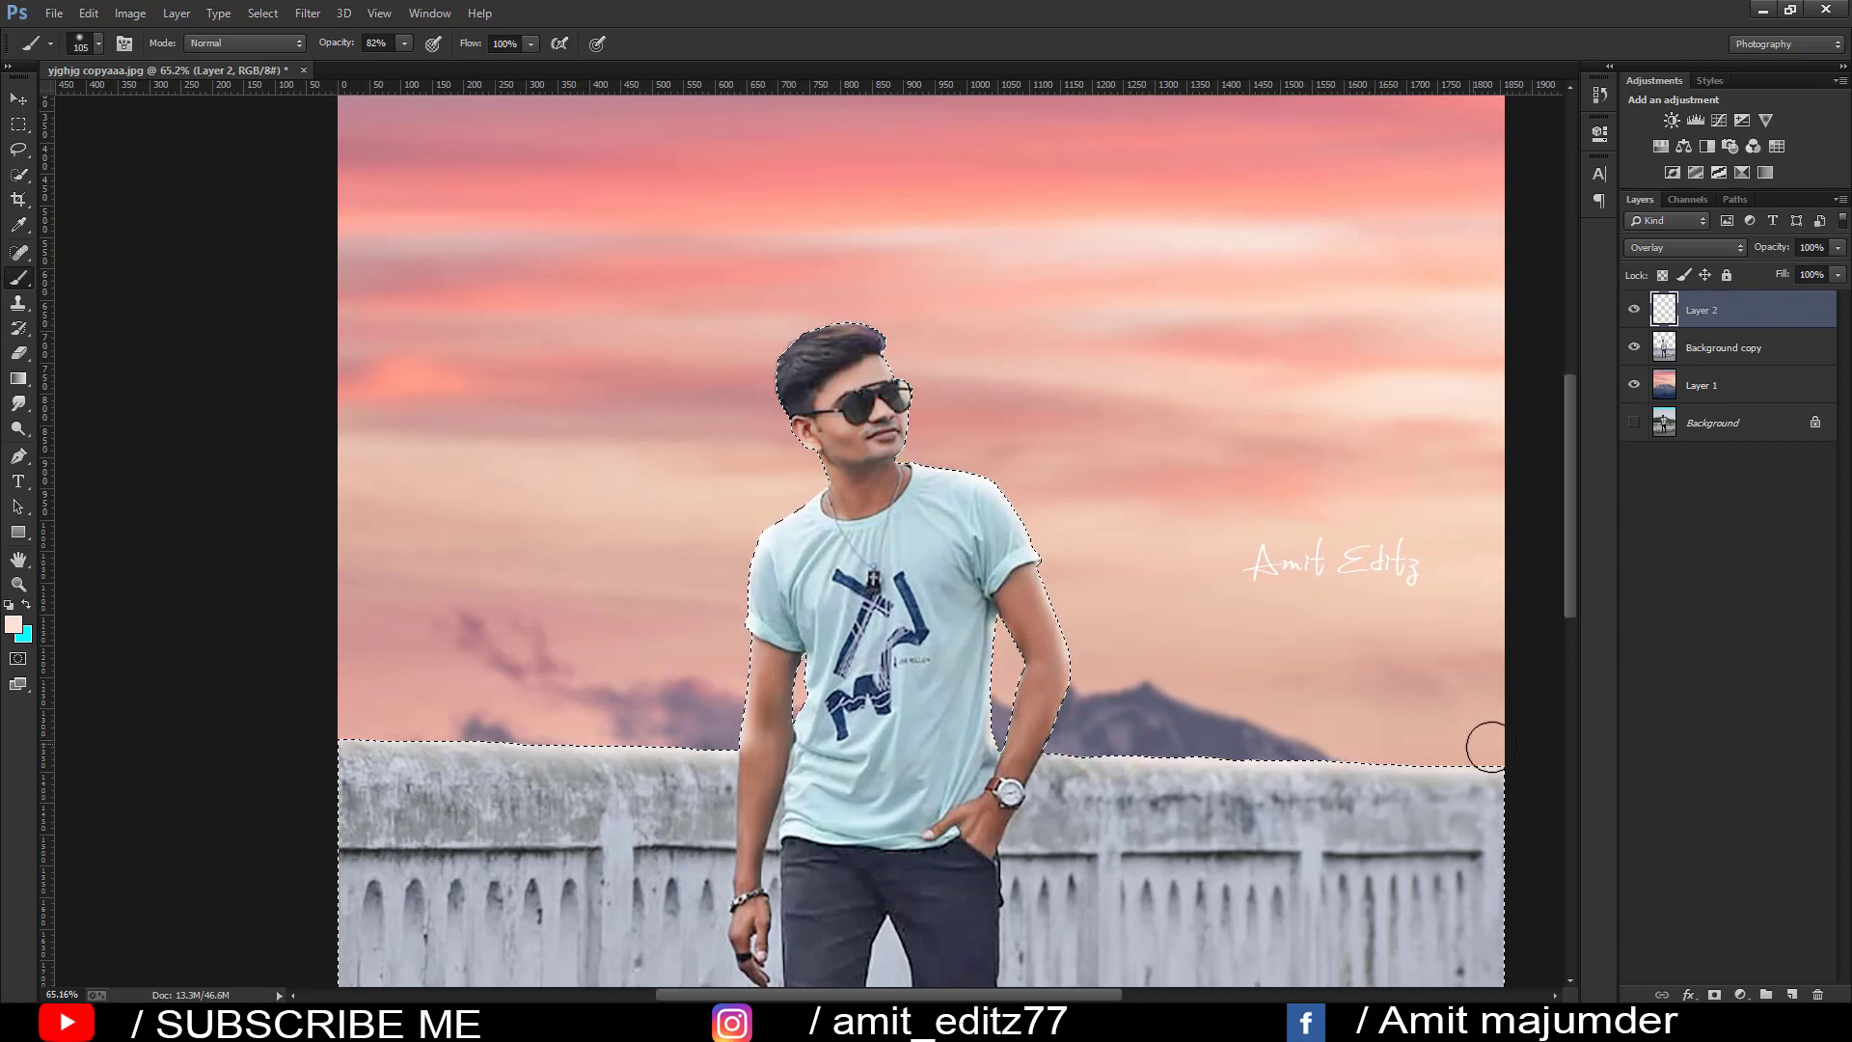
pyautogui.scroll(-3, 1160, 508)
pyautogui.scroll(-2, 1045, 512)
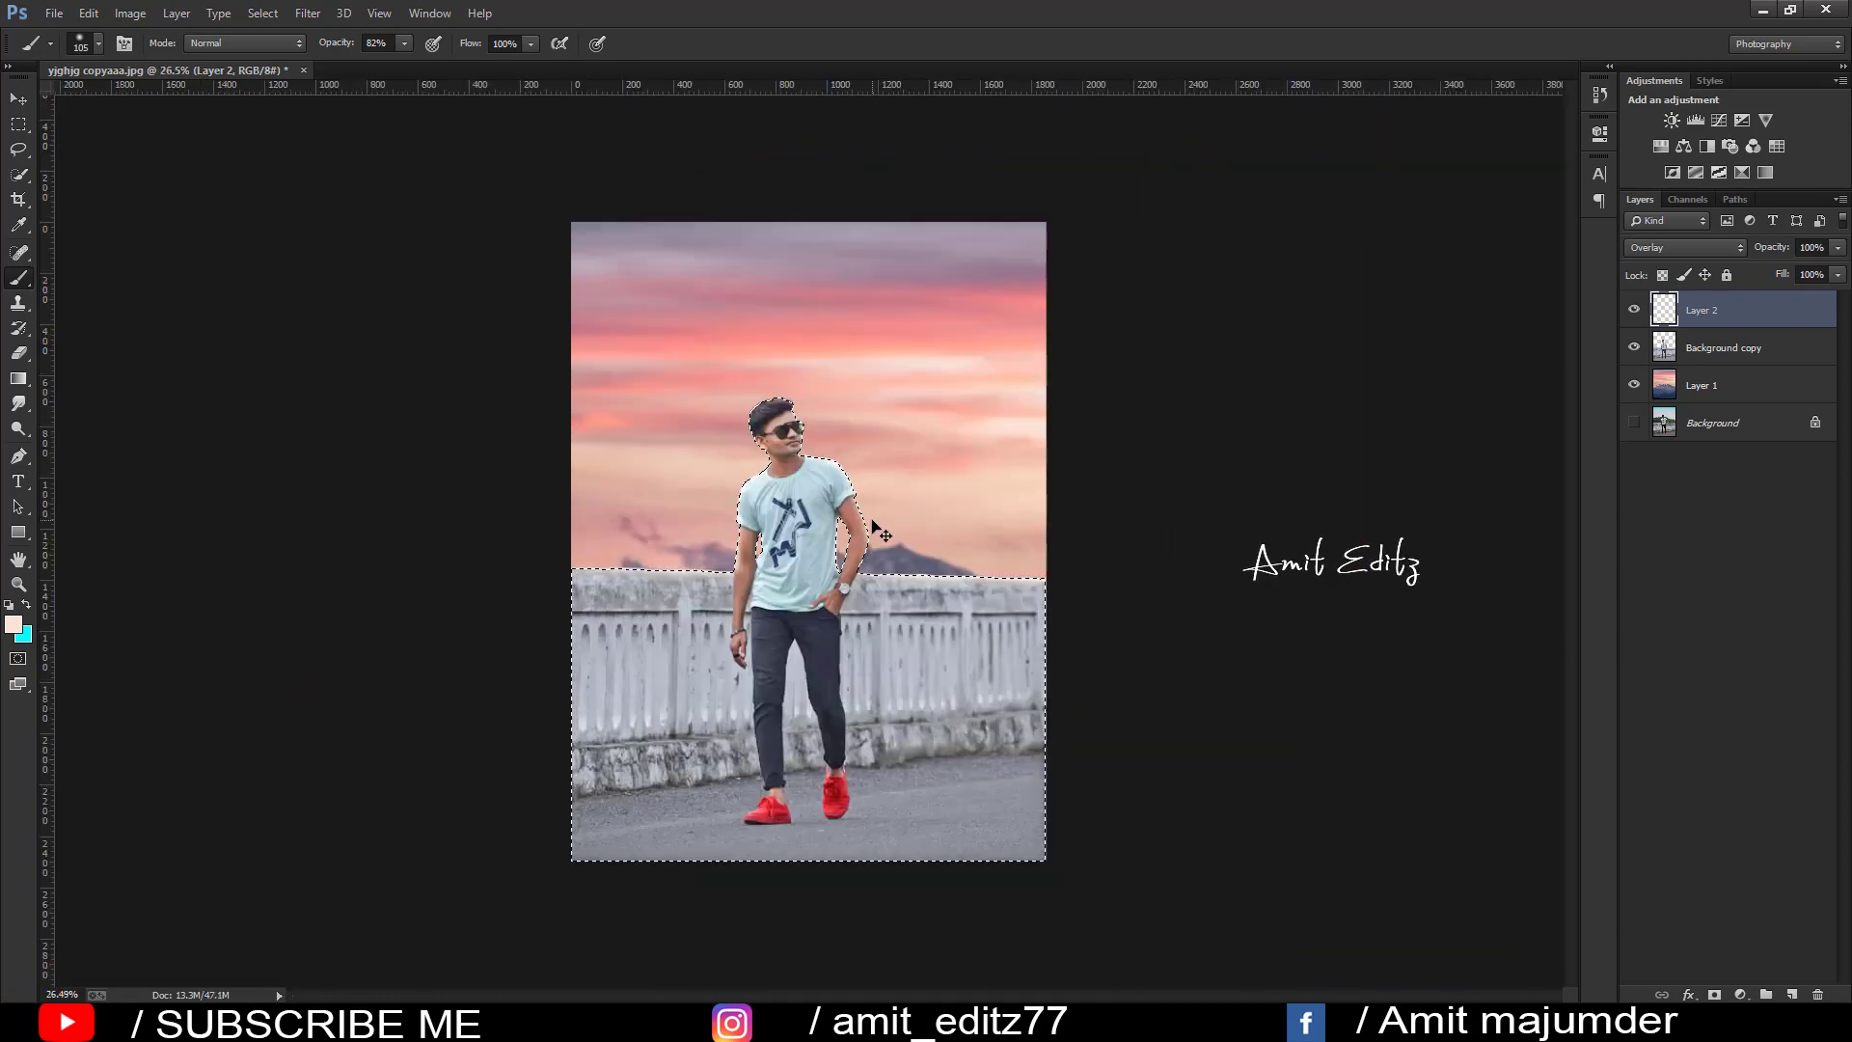
# - Deselect and merge Background copy down into Layer 2
pyautogui.hotkey('ctrl', 'd')
pyautogui.scroll(1, 870, 501)
pyautogui.scroll(2, 868, 492)
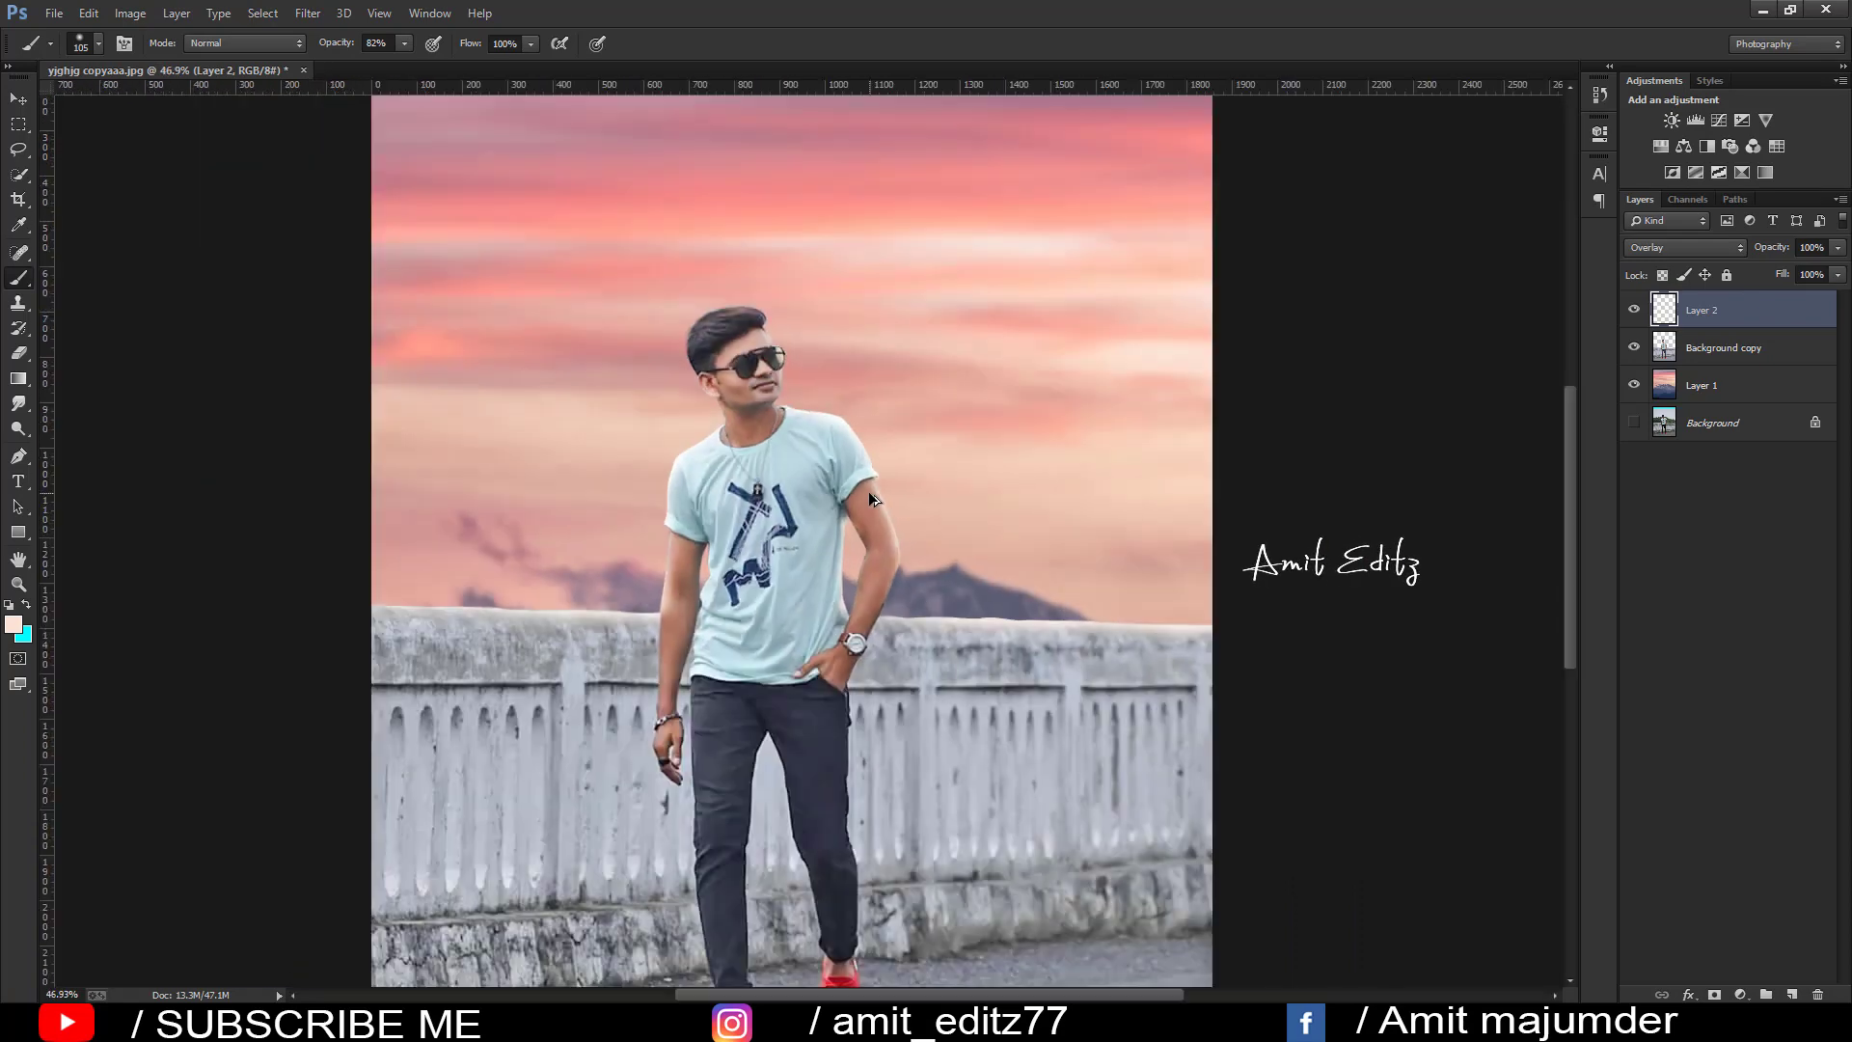
pyautogui.scroll(-1, 886, 515)
pyautogui.scroll(-1, 885, 515)
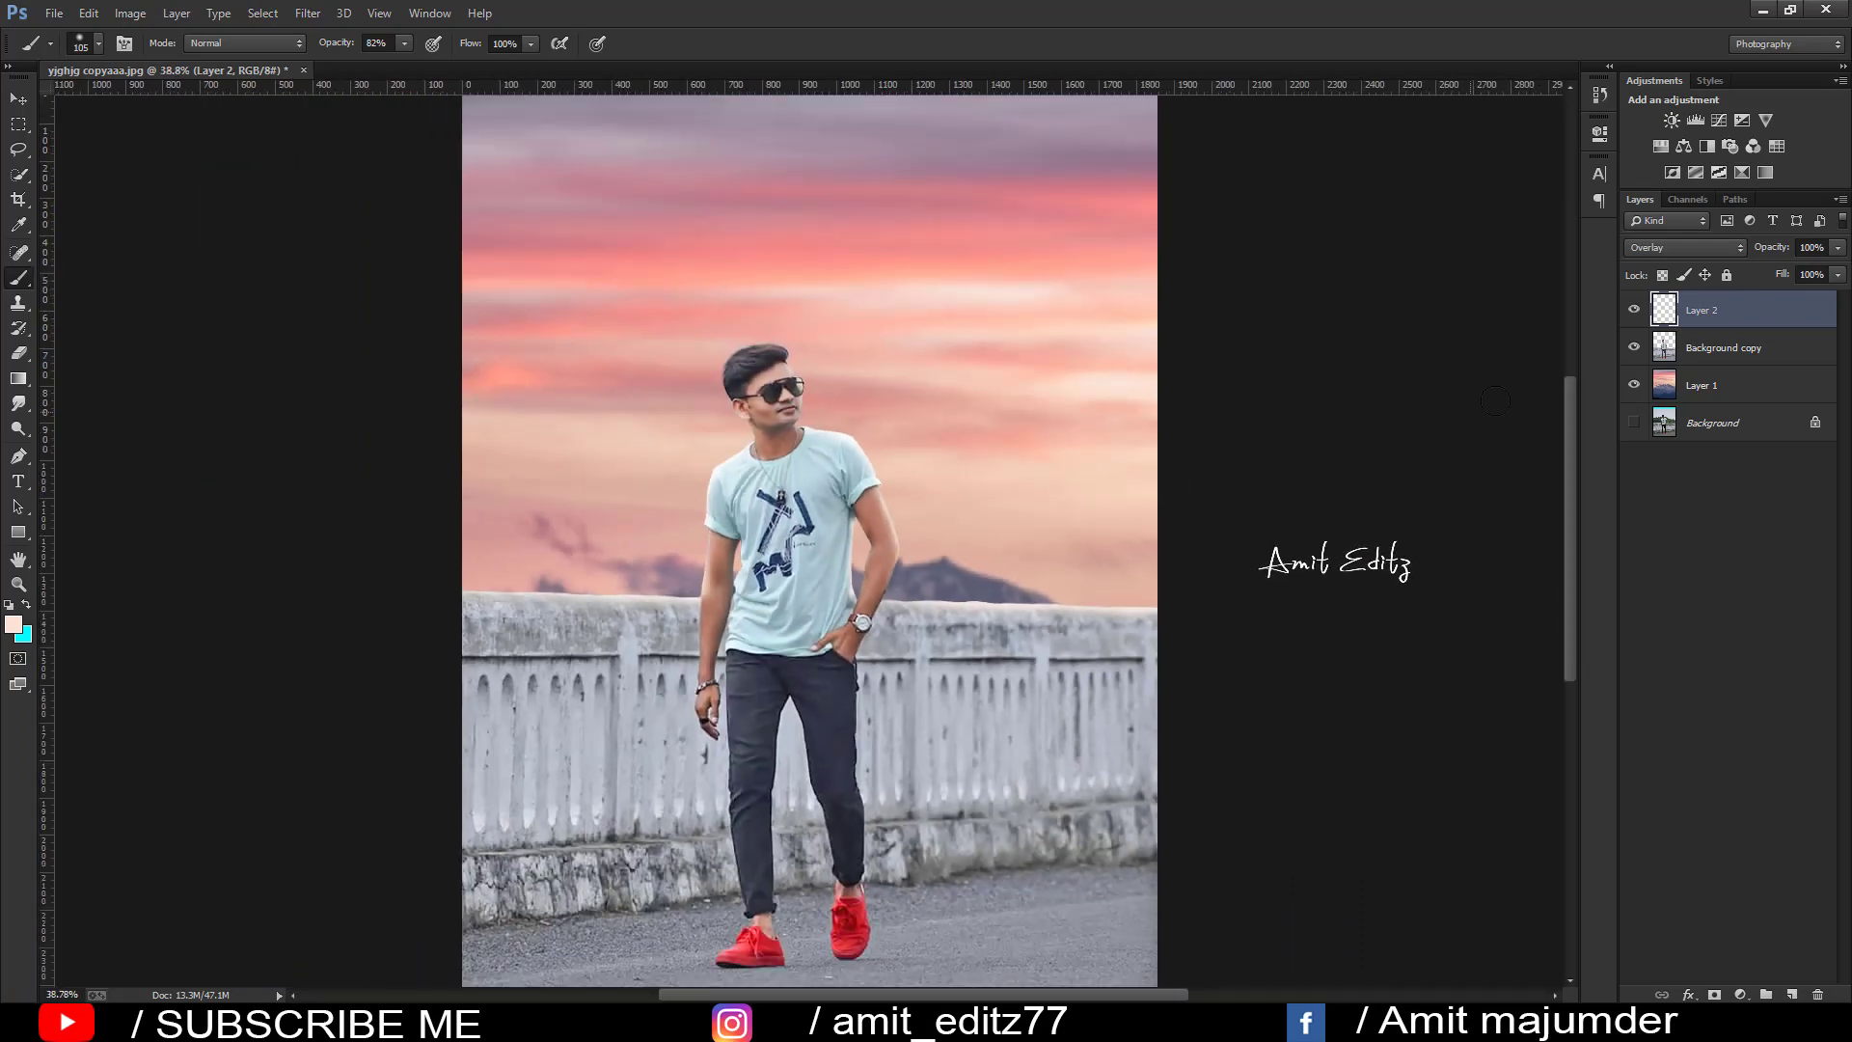
pyautogui.rightClick(1718, 349)
pyautogui.click(1510, 696)
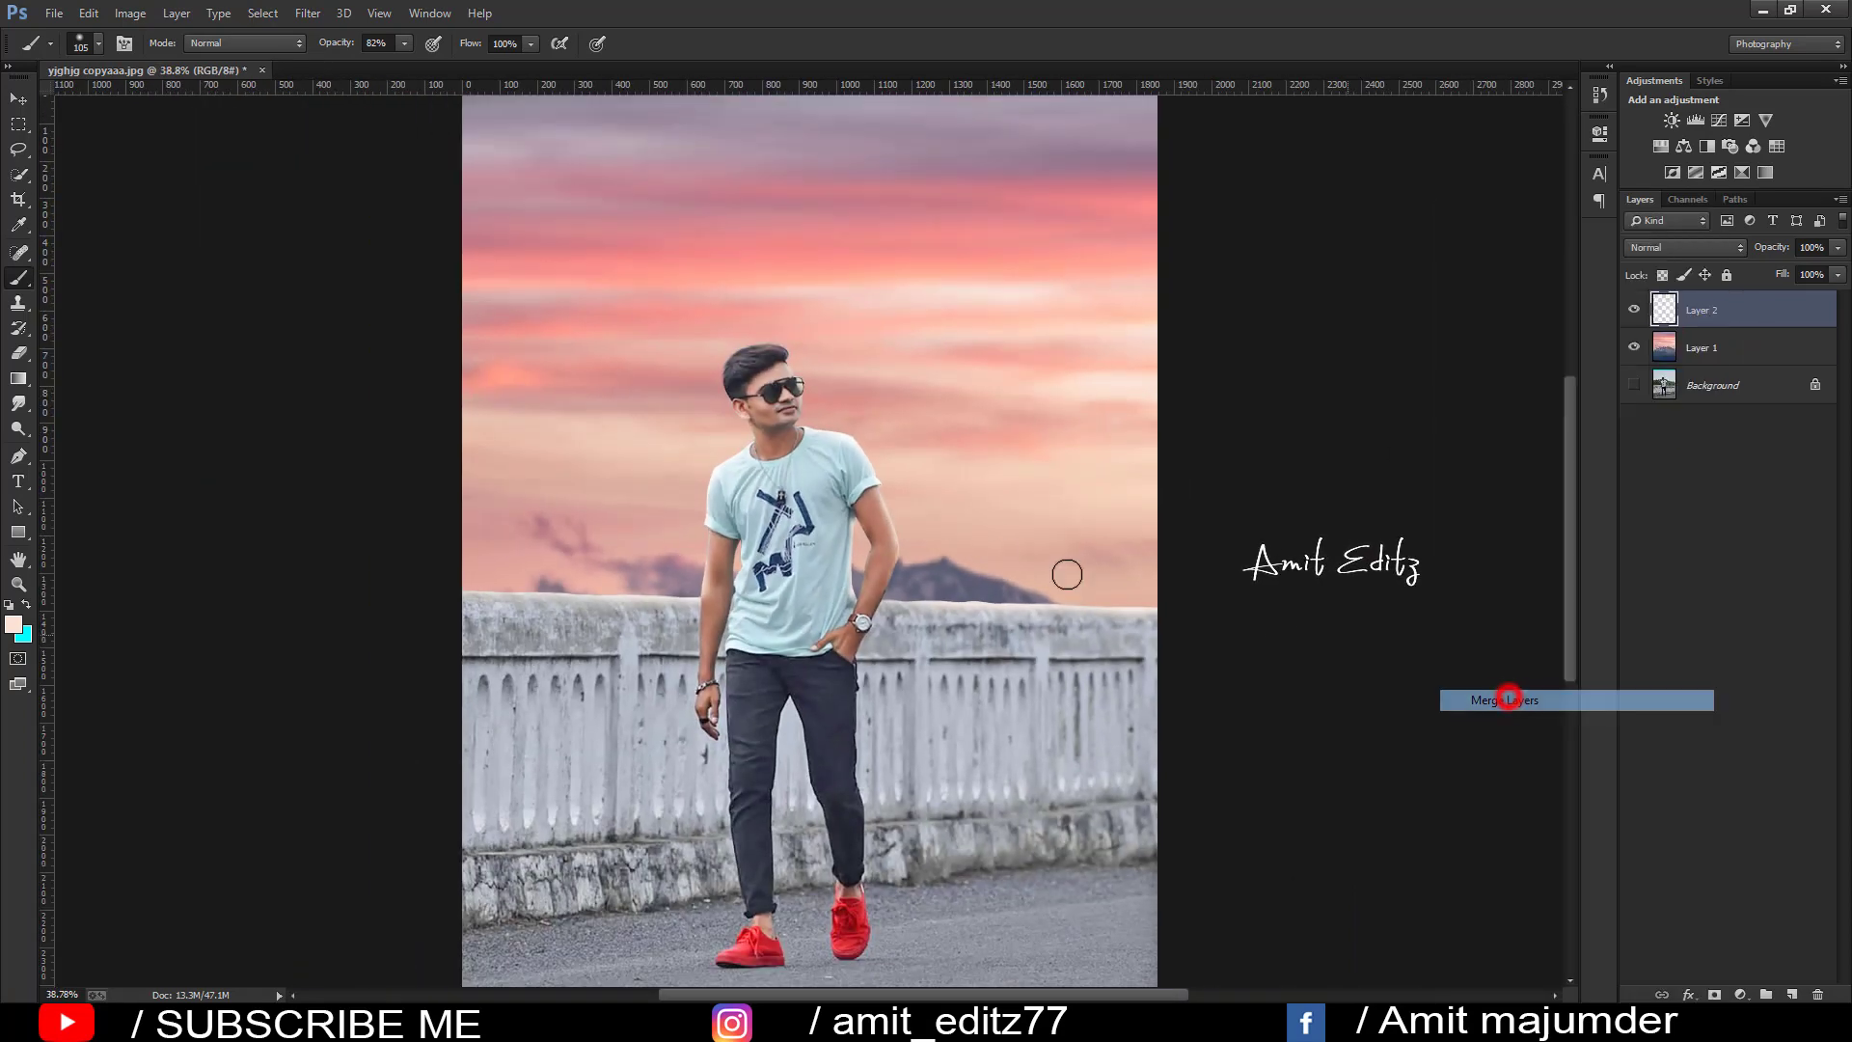
pyautogui.scroll(-1, 801, 432)
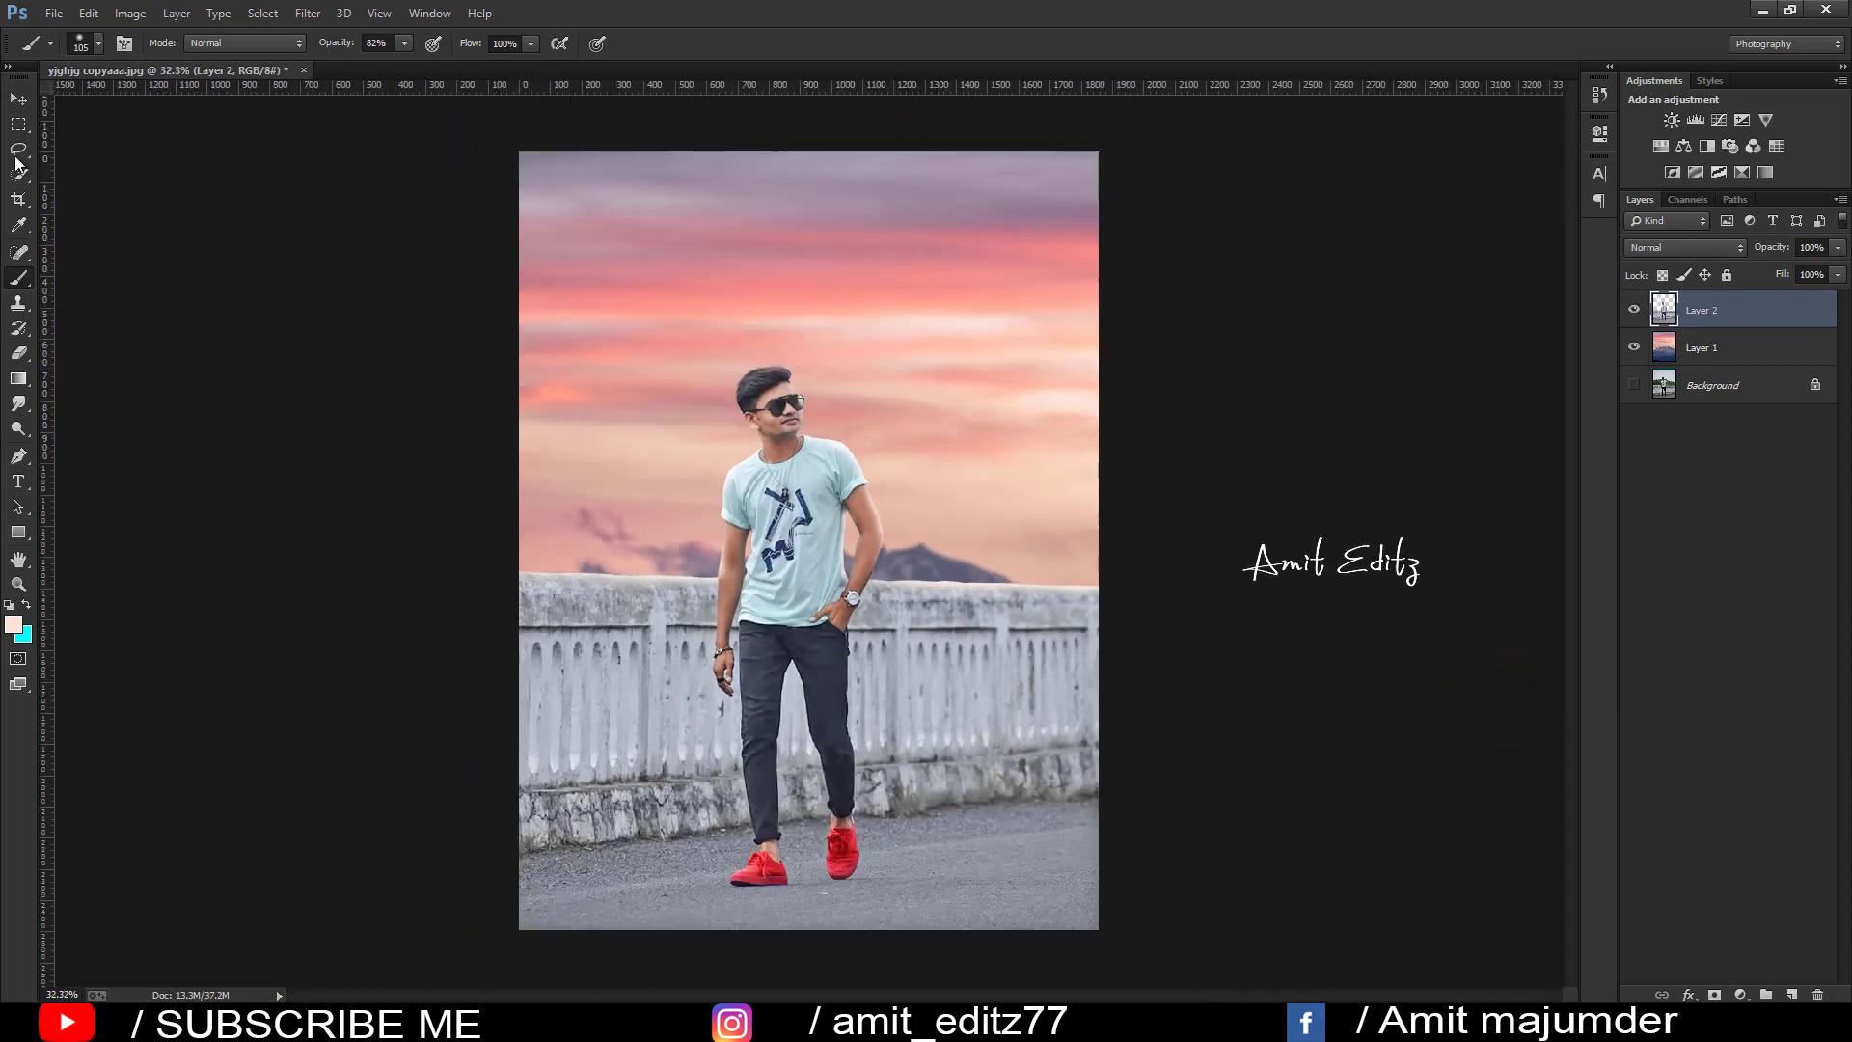
# - Bring the flying-birds PNG into the composite, scaled down, in the sky beside the man's head
pyautogui.click(54, 14)
pyautogui.click(60, 49)
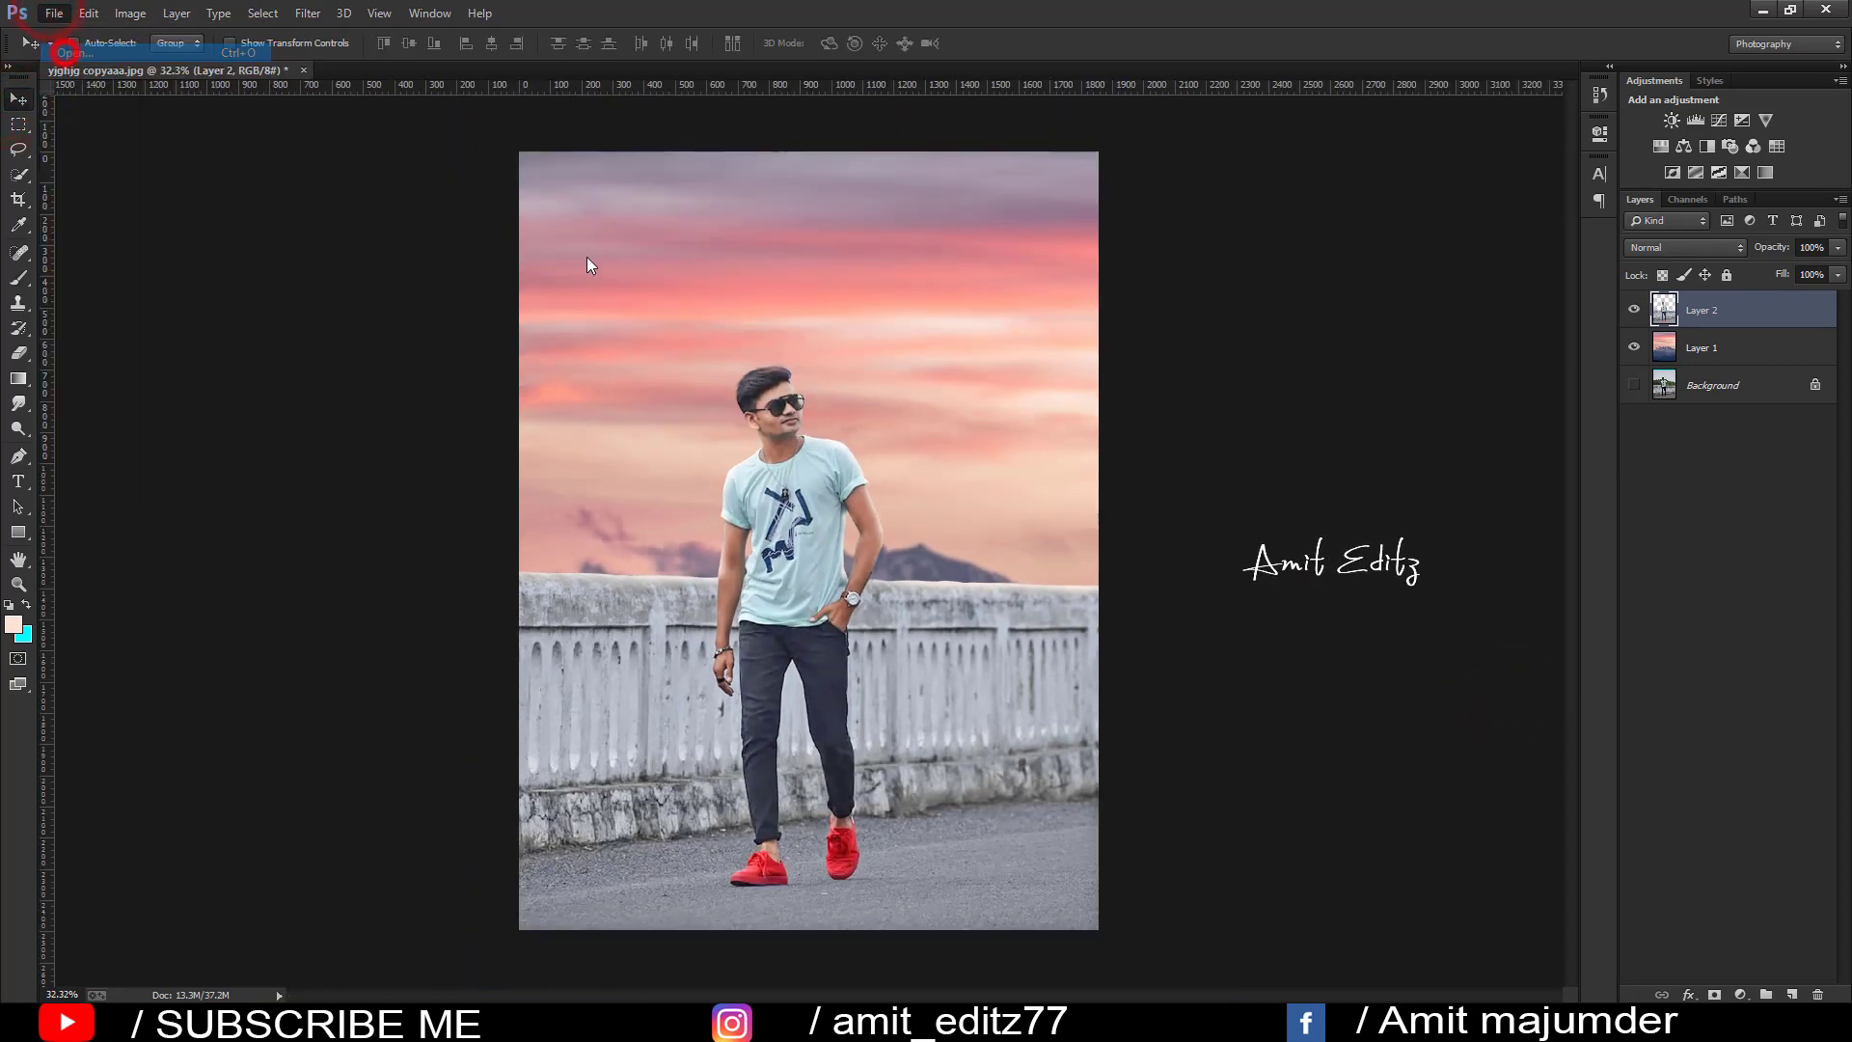
pyautogui.click(438, 156)
pyautogui.click(760, 485)
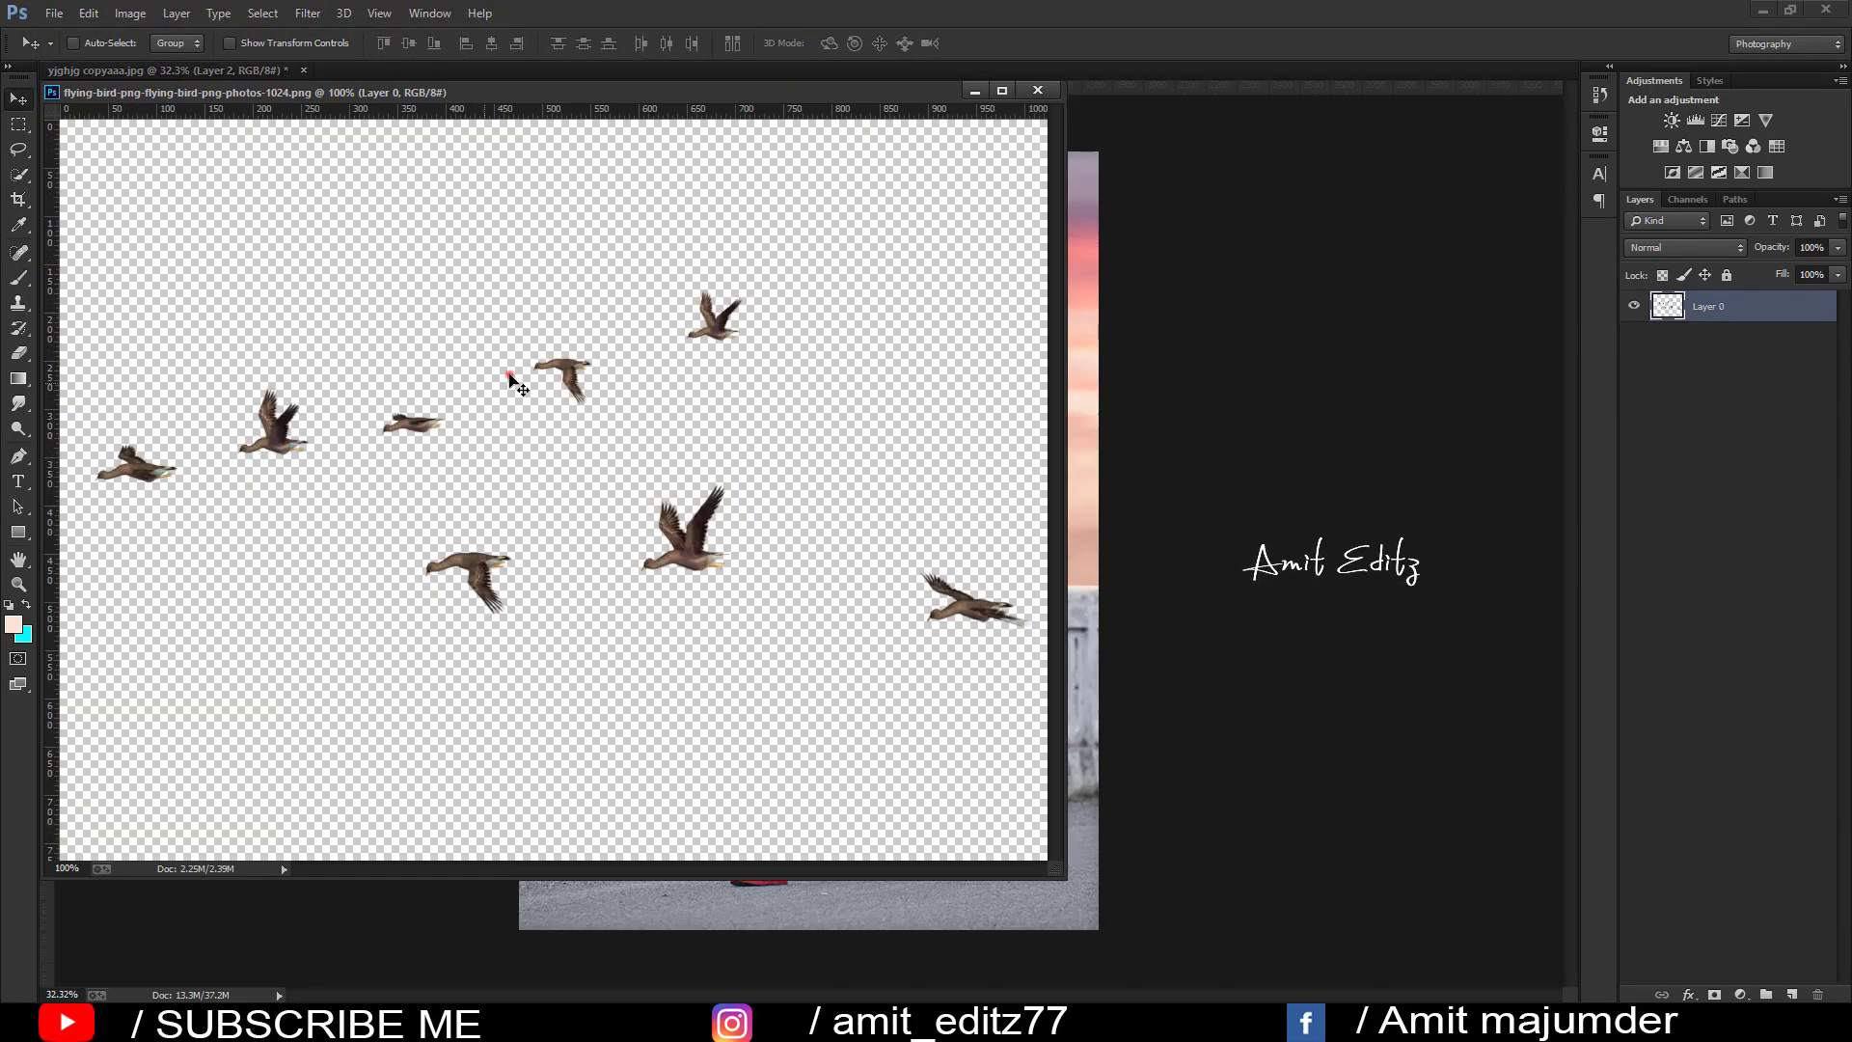
pyautogui.moveTo(509, 379); pyautogui.dragTo(1049, 100)
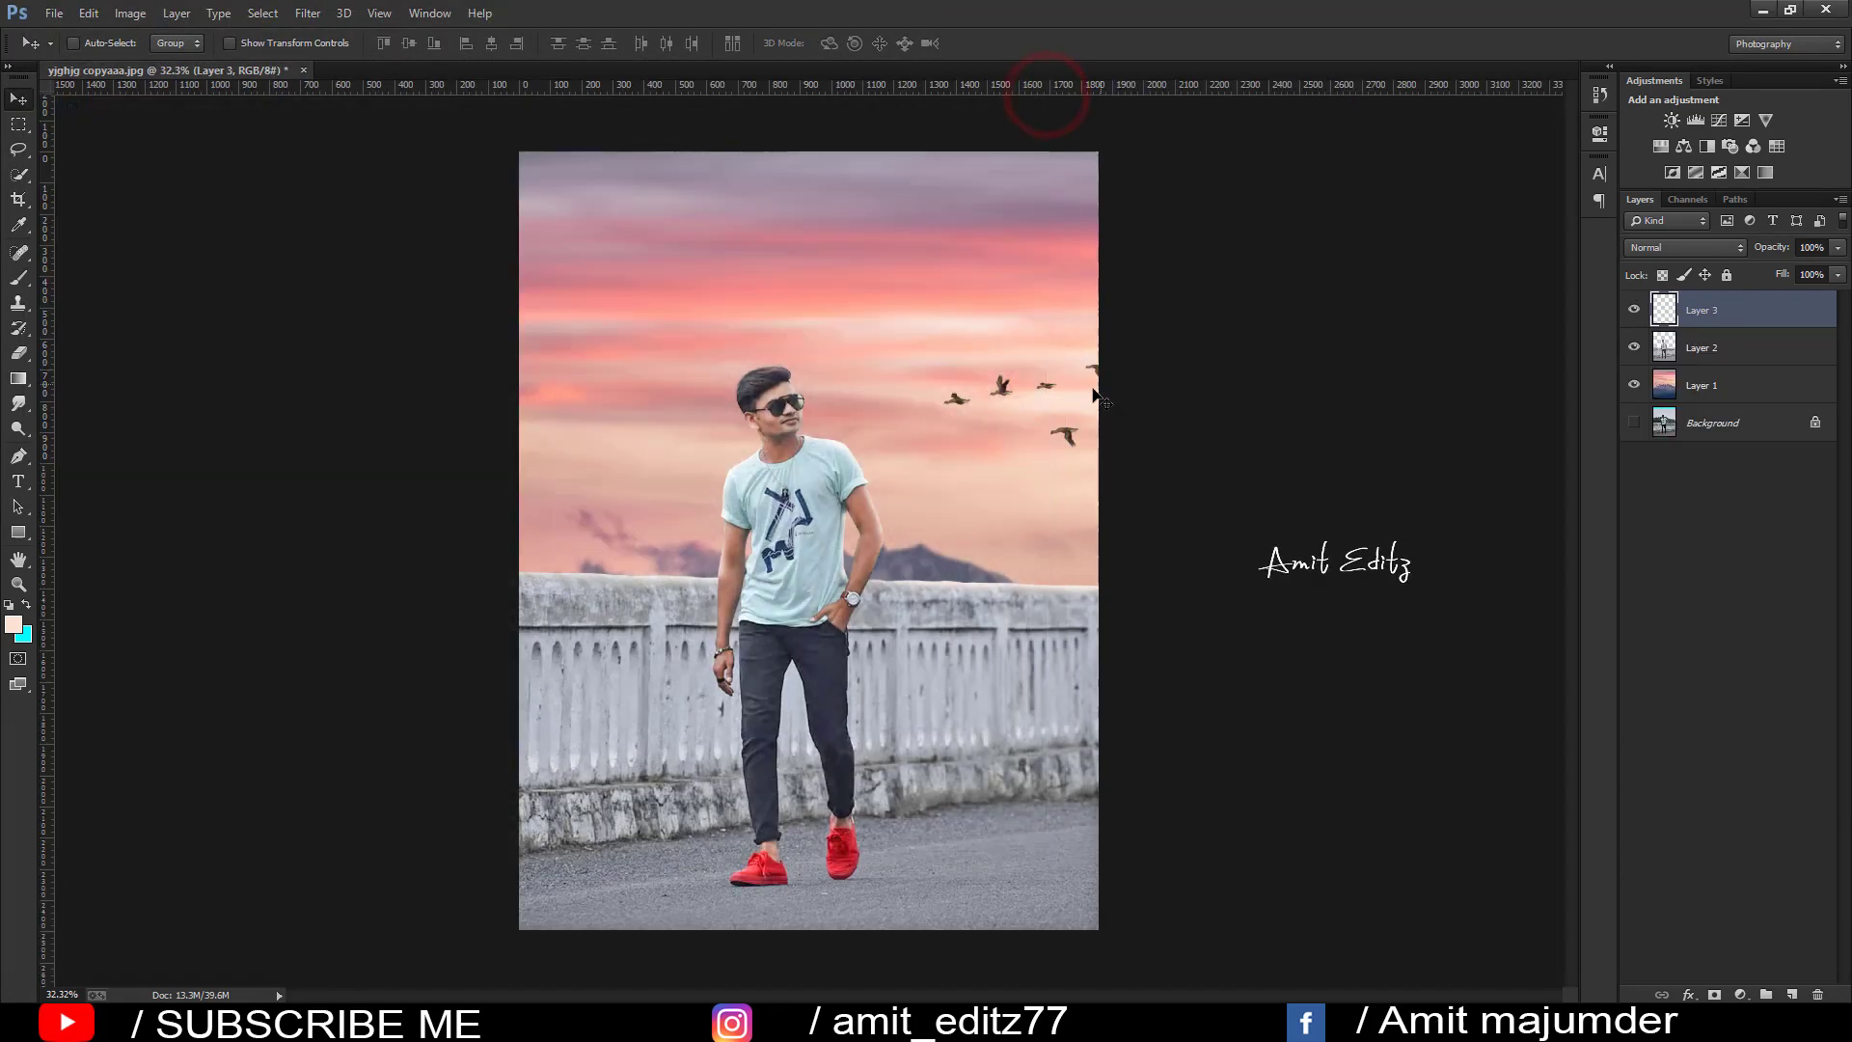
pyautogui.moveTo(1056, 385); pyautogui.dragTo(1003, 425)
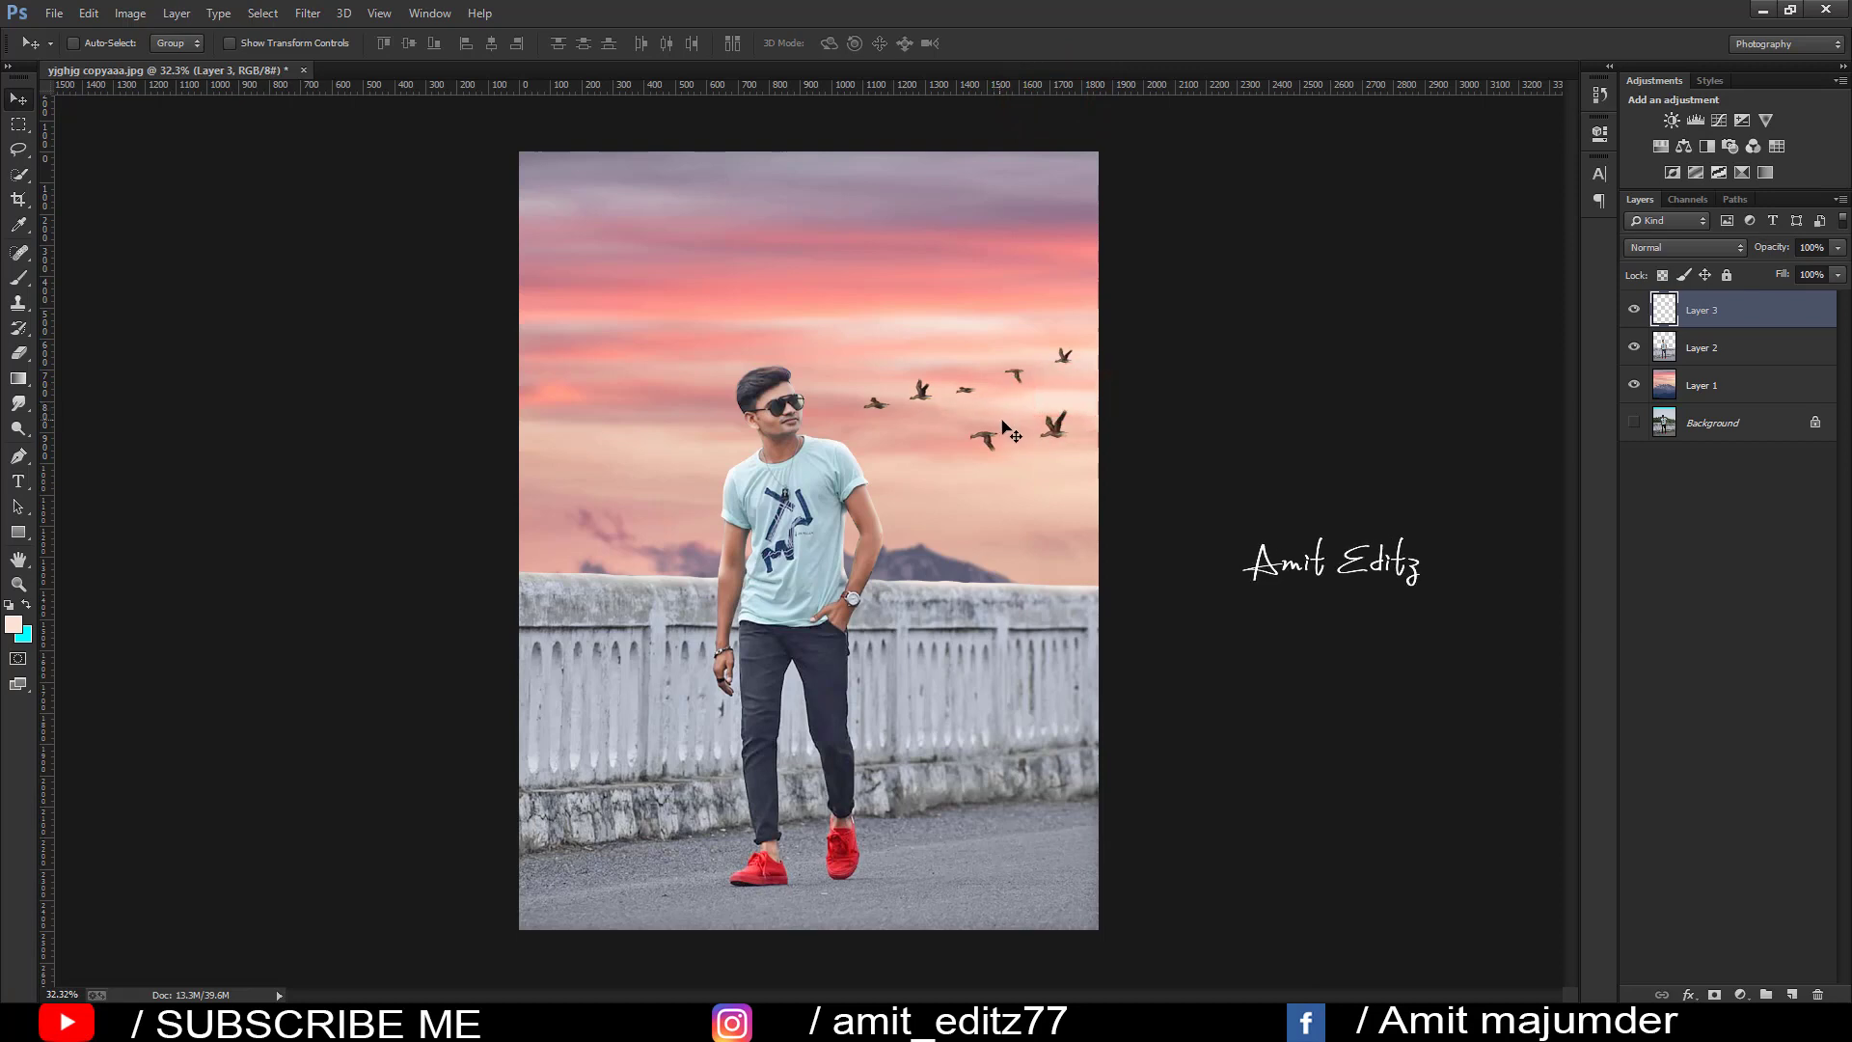
pyautogui.hotkey('ctrl', 't')
pyautogui.moveTo(1170, 338)
pyautogui.mouseDown()
pyautogui.moveTo(1054, 387)
pyautogui.moveTo(1006, 433)
pyautogui.moveTo(1030, 413)
pyautogui.mouseUp()
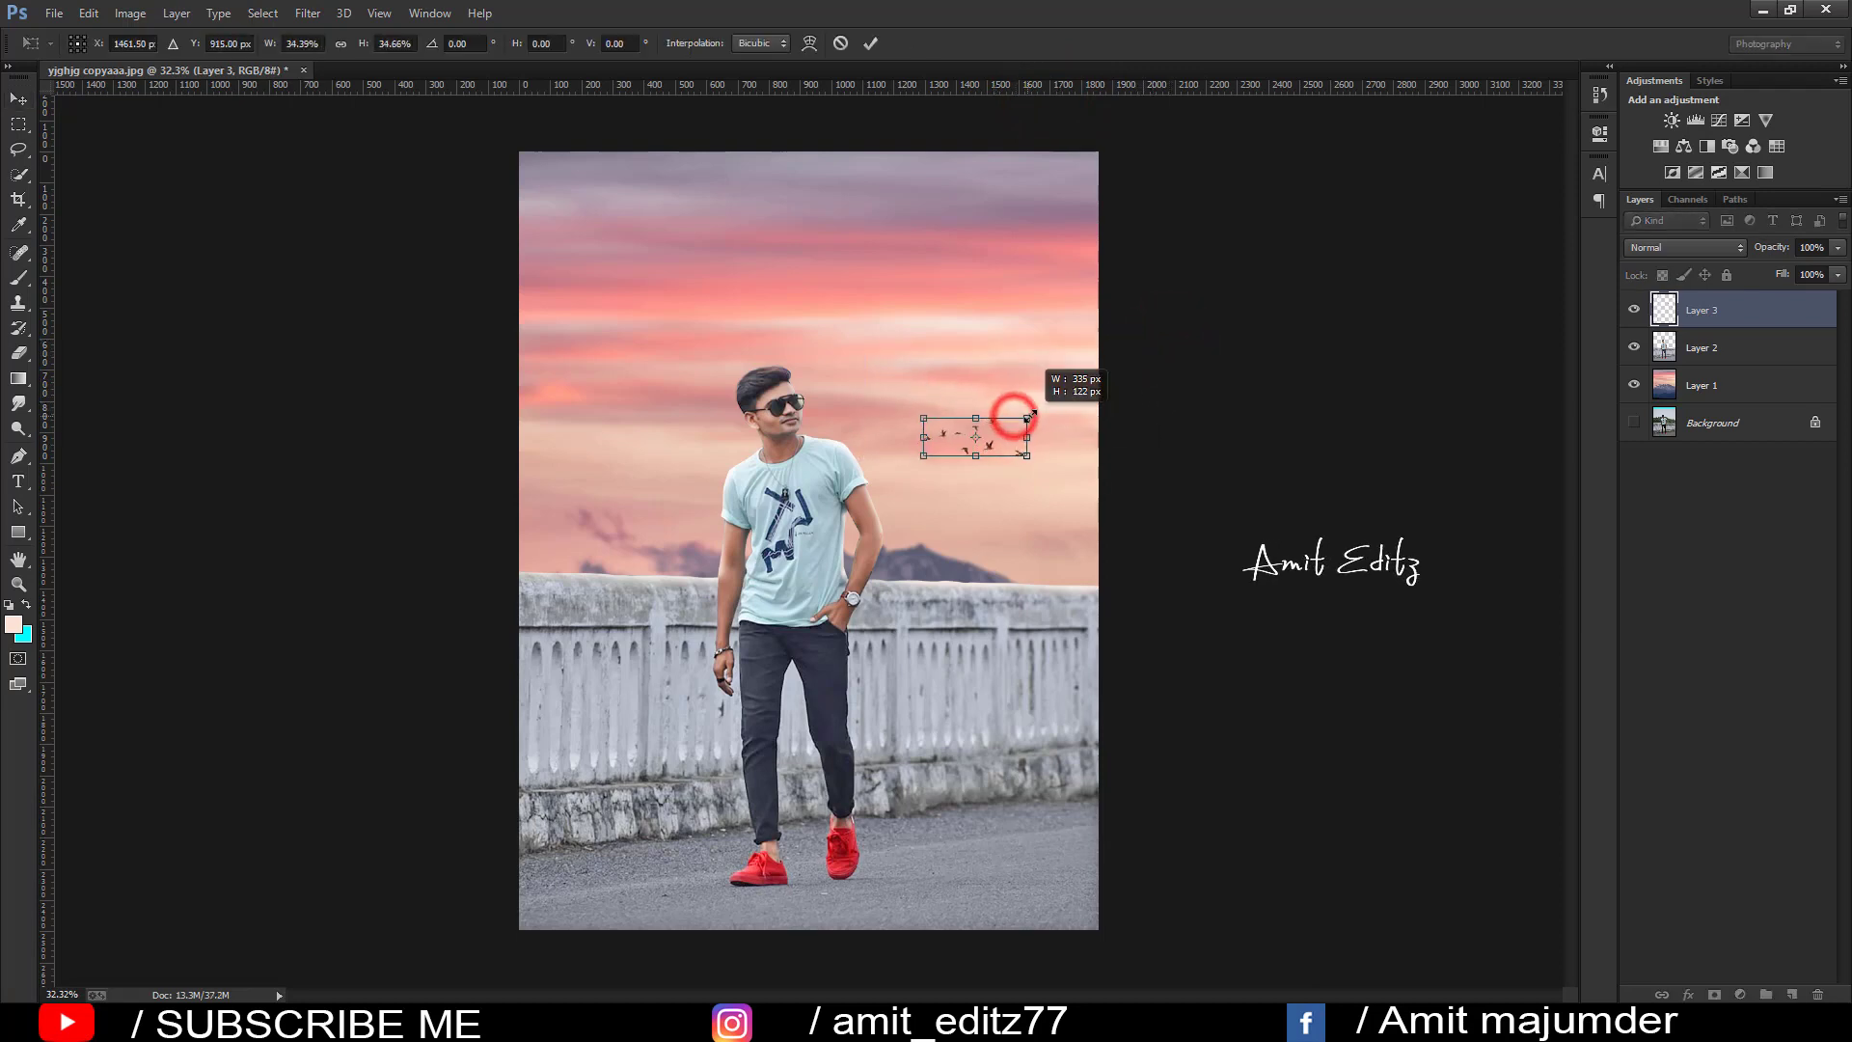
pyautogui.press('Return')
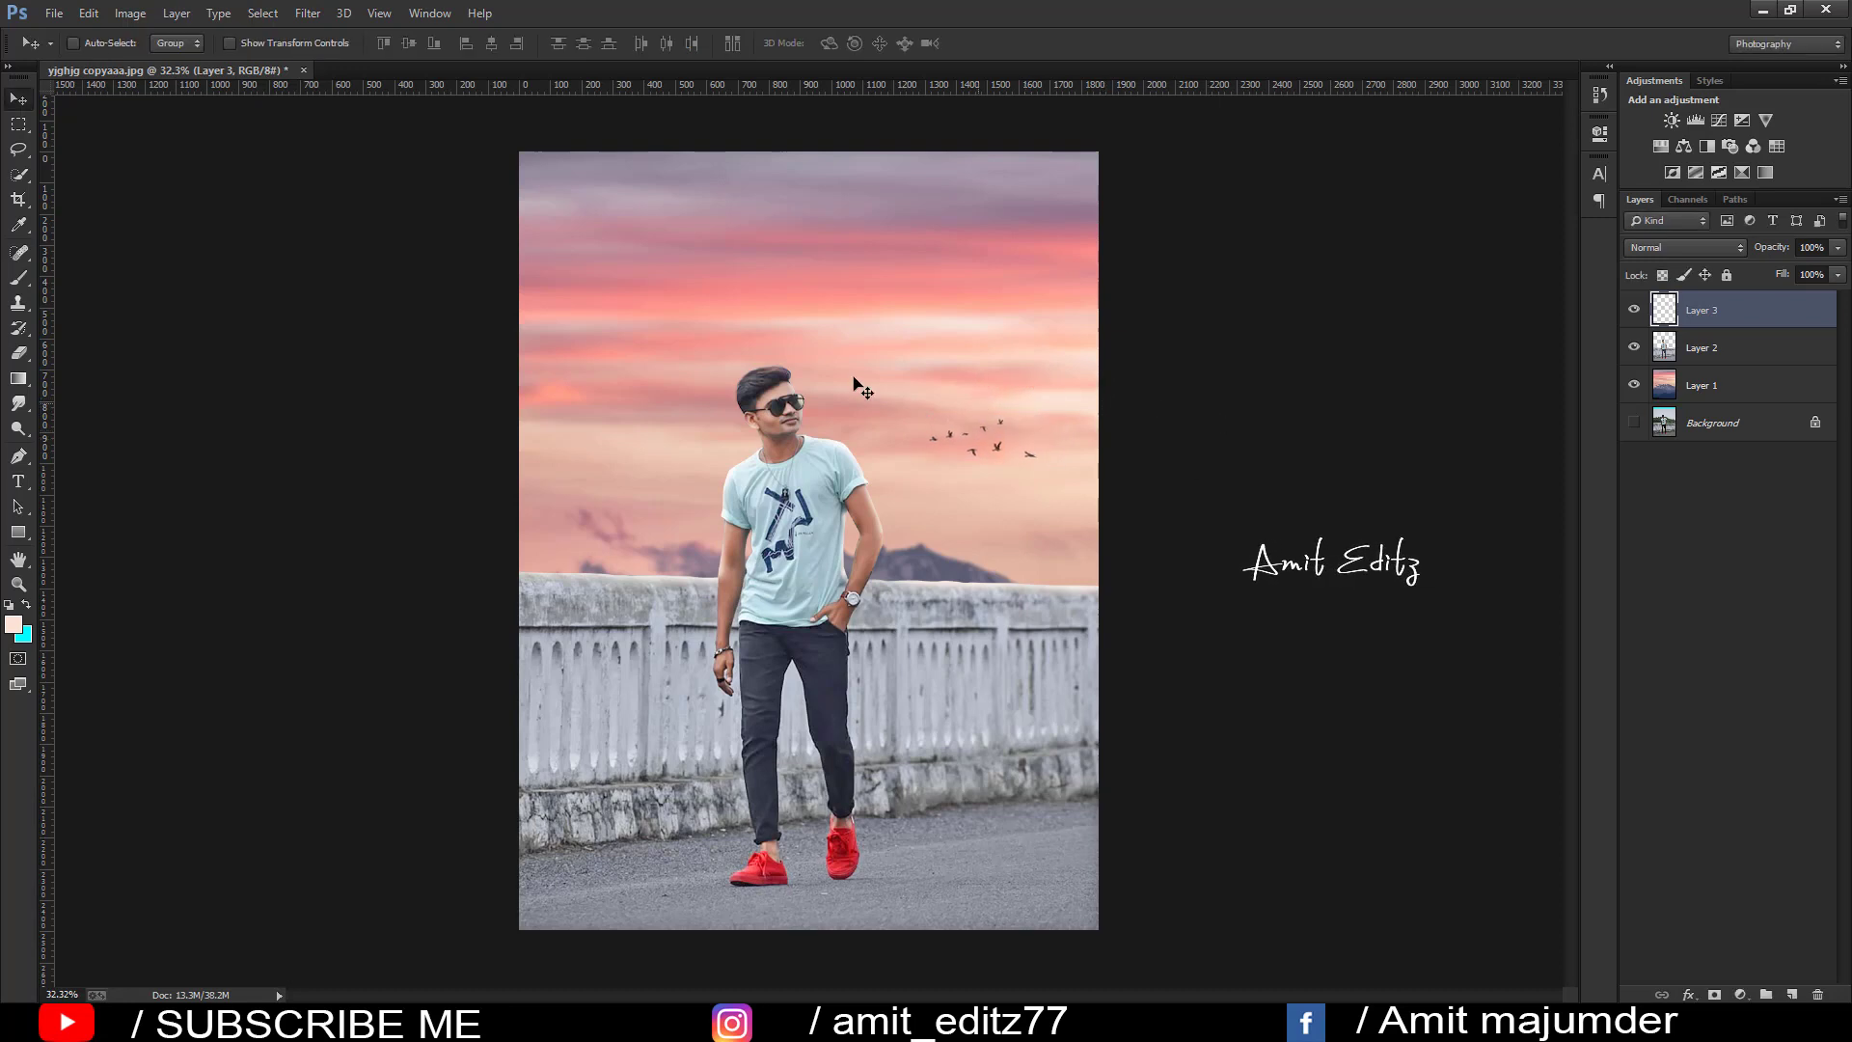
# - Soften the bird layer with a 3.5 px Gaussian Blur
pyautogui.click(304, 14)
pyautogui.moveTo(332, 245)
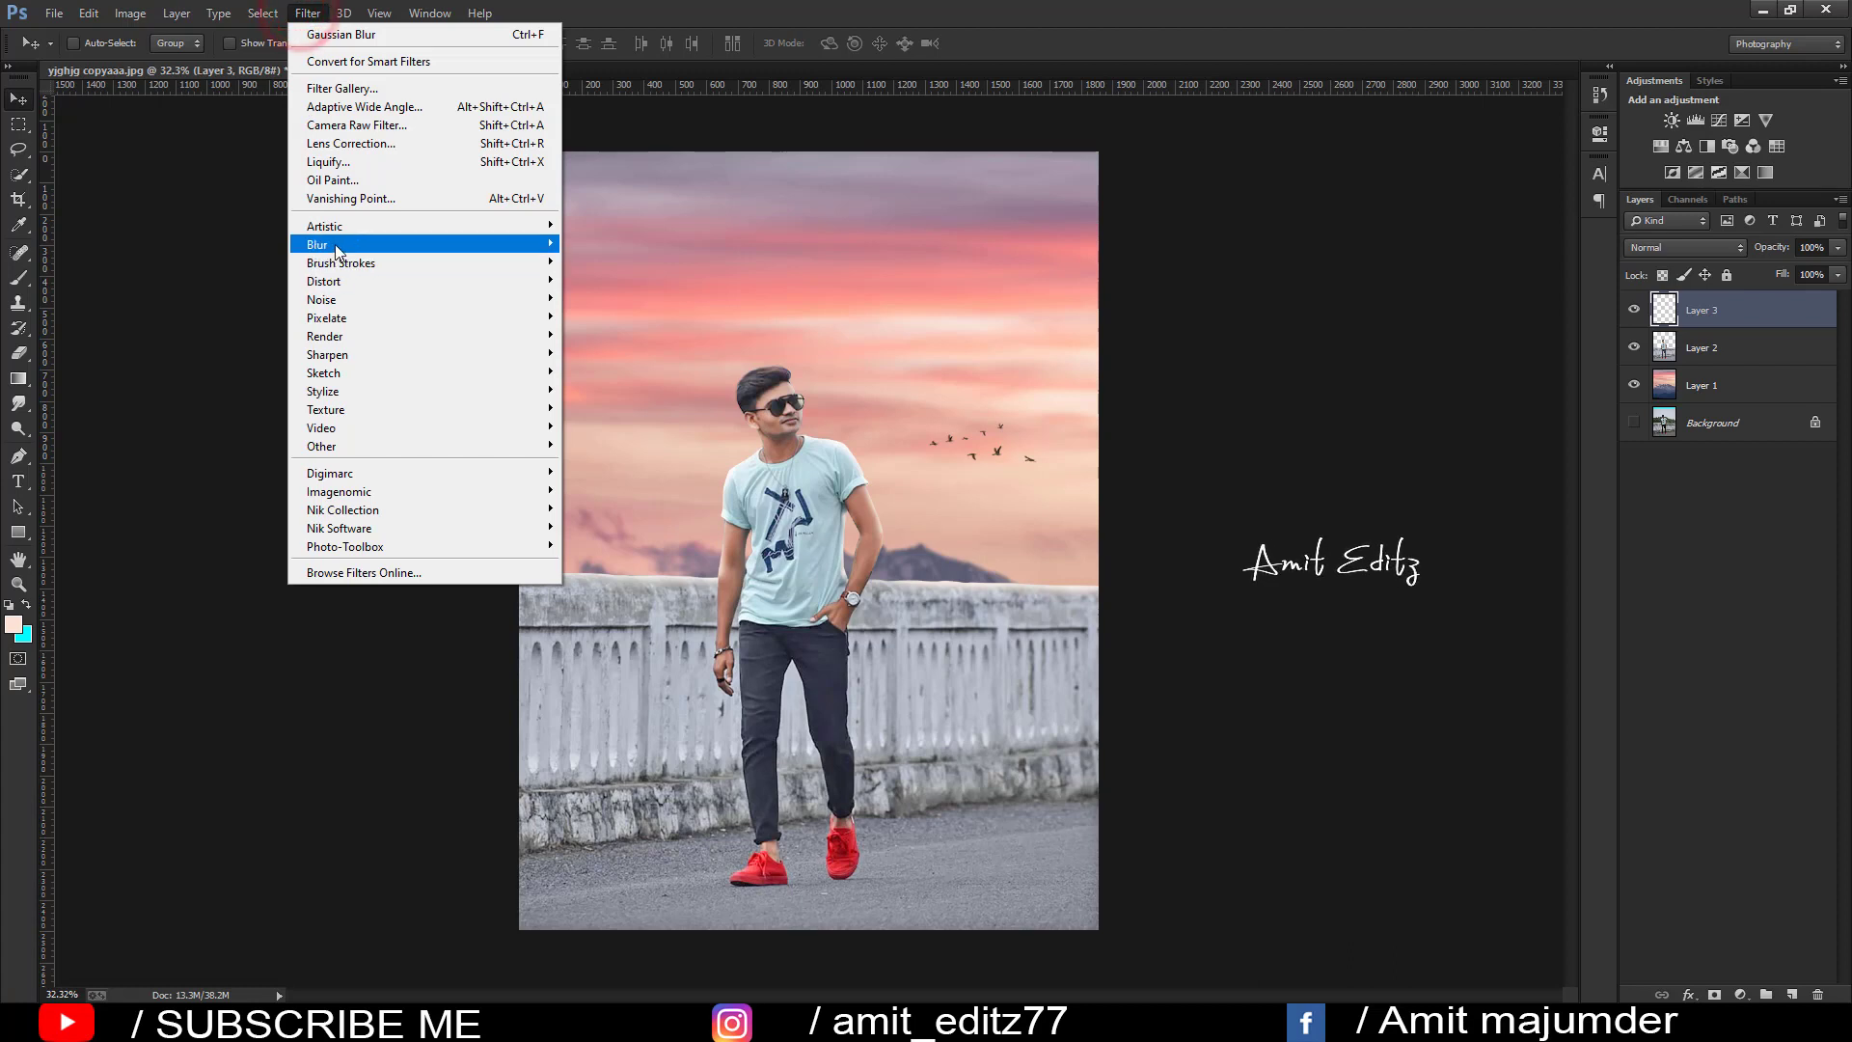
pyautogui.click(636, 378)
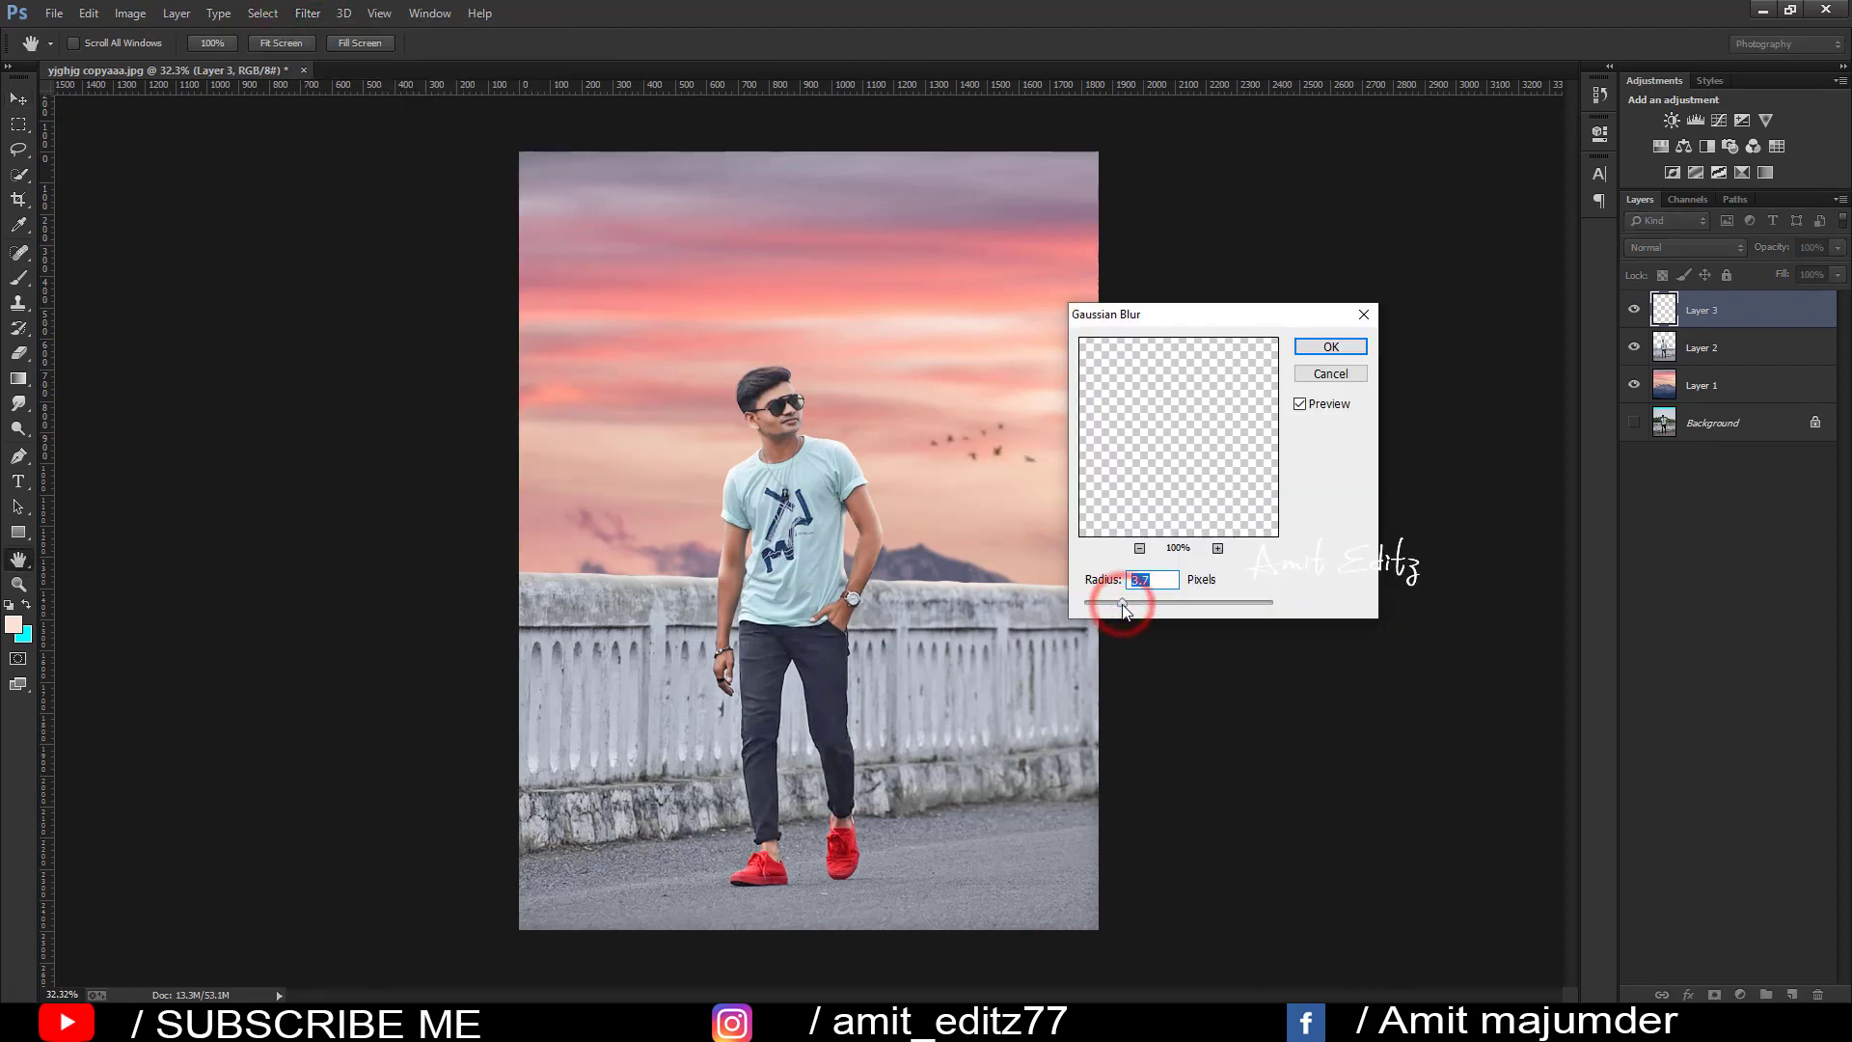
pyautogui.moveTo(1122, 606); pyautogui.dragTo(1119, 604)
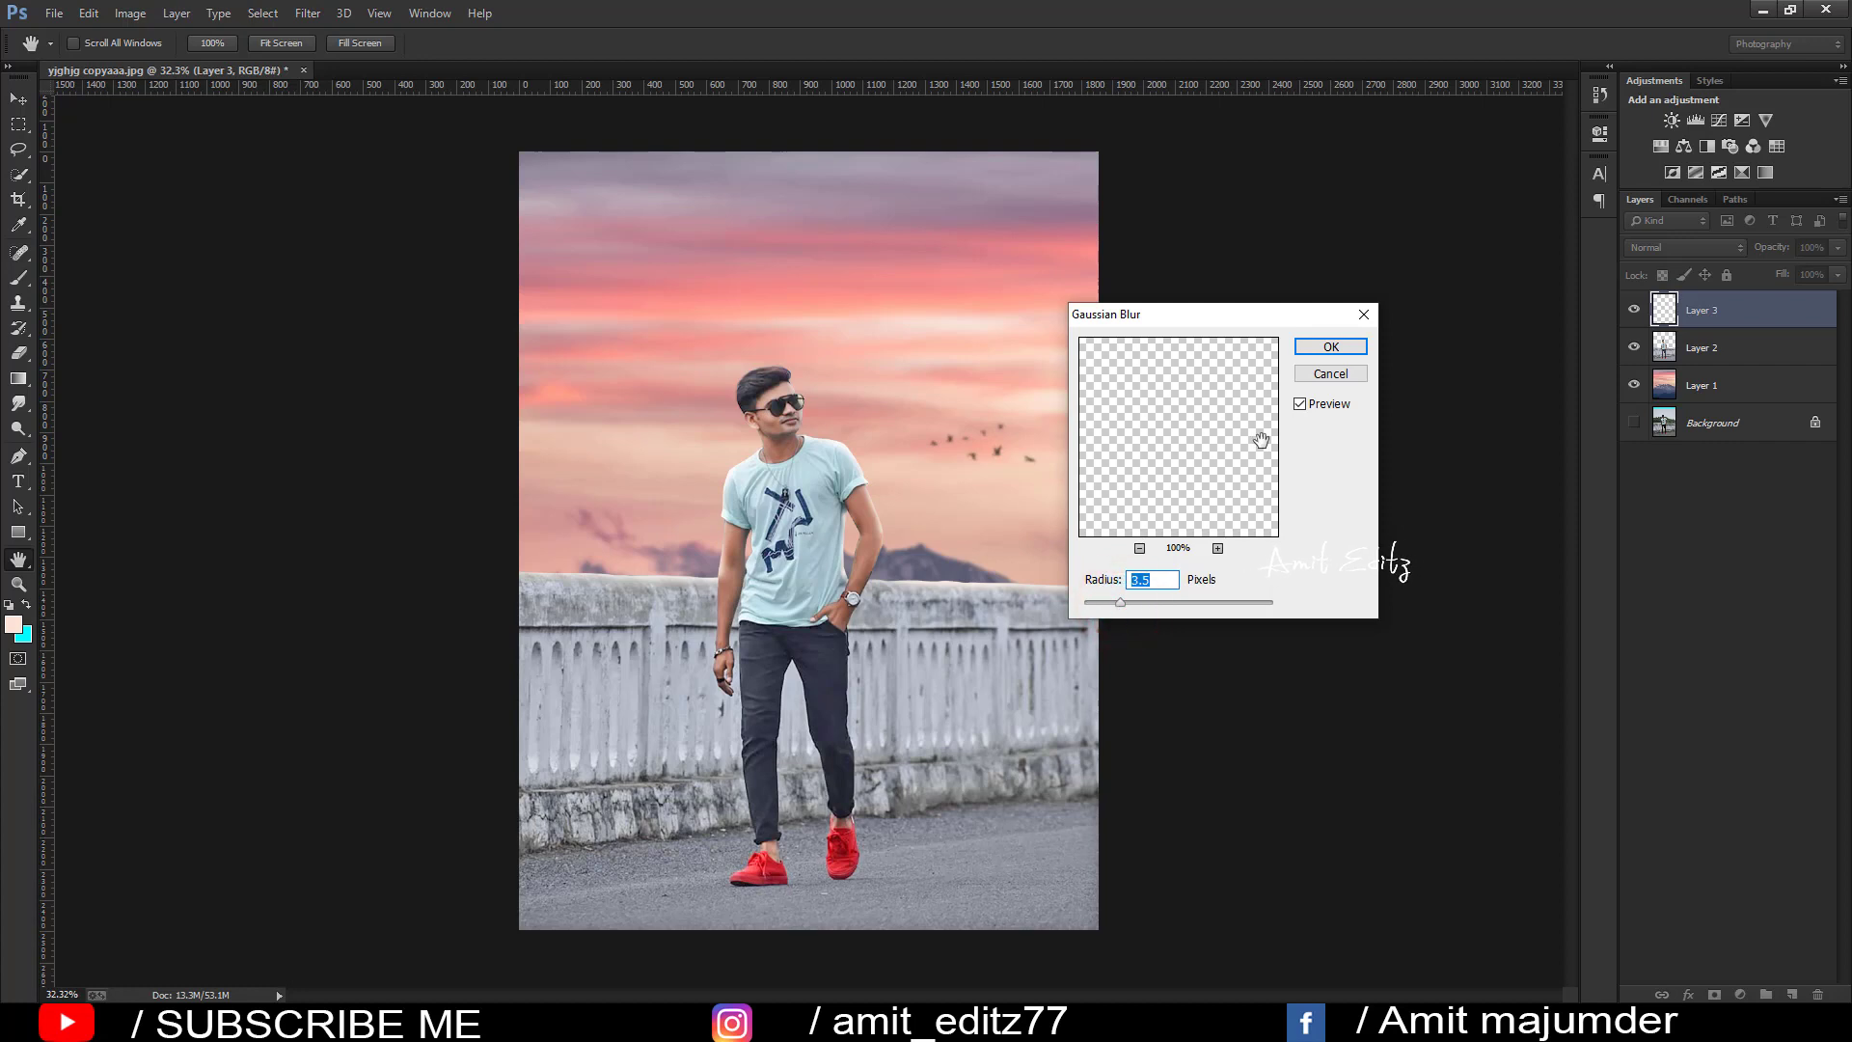
pyautogui.click(1327, 349)
pyautogui.press('v')
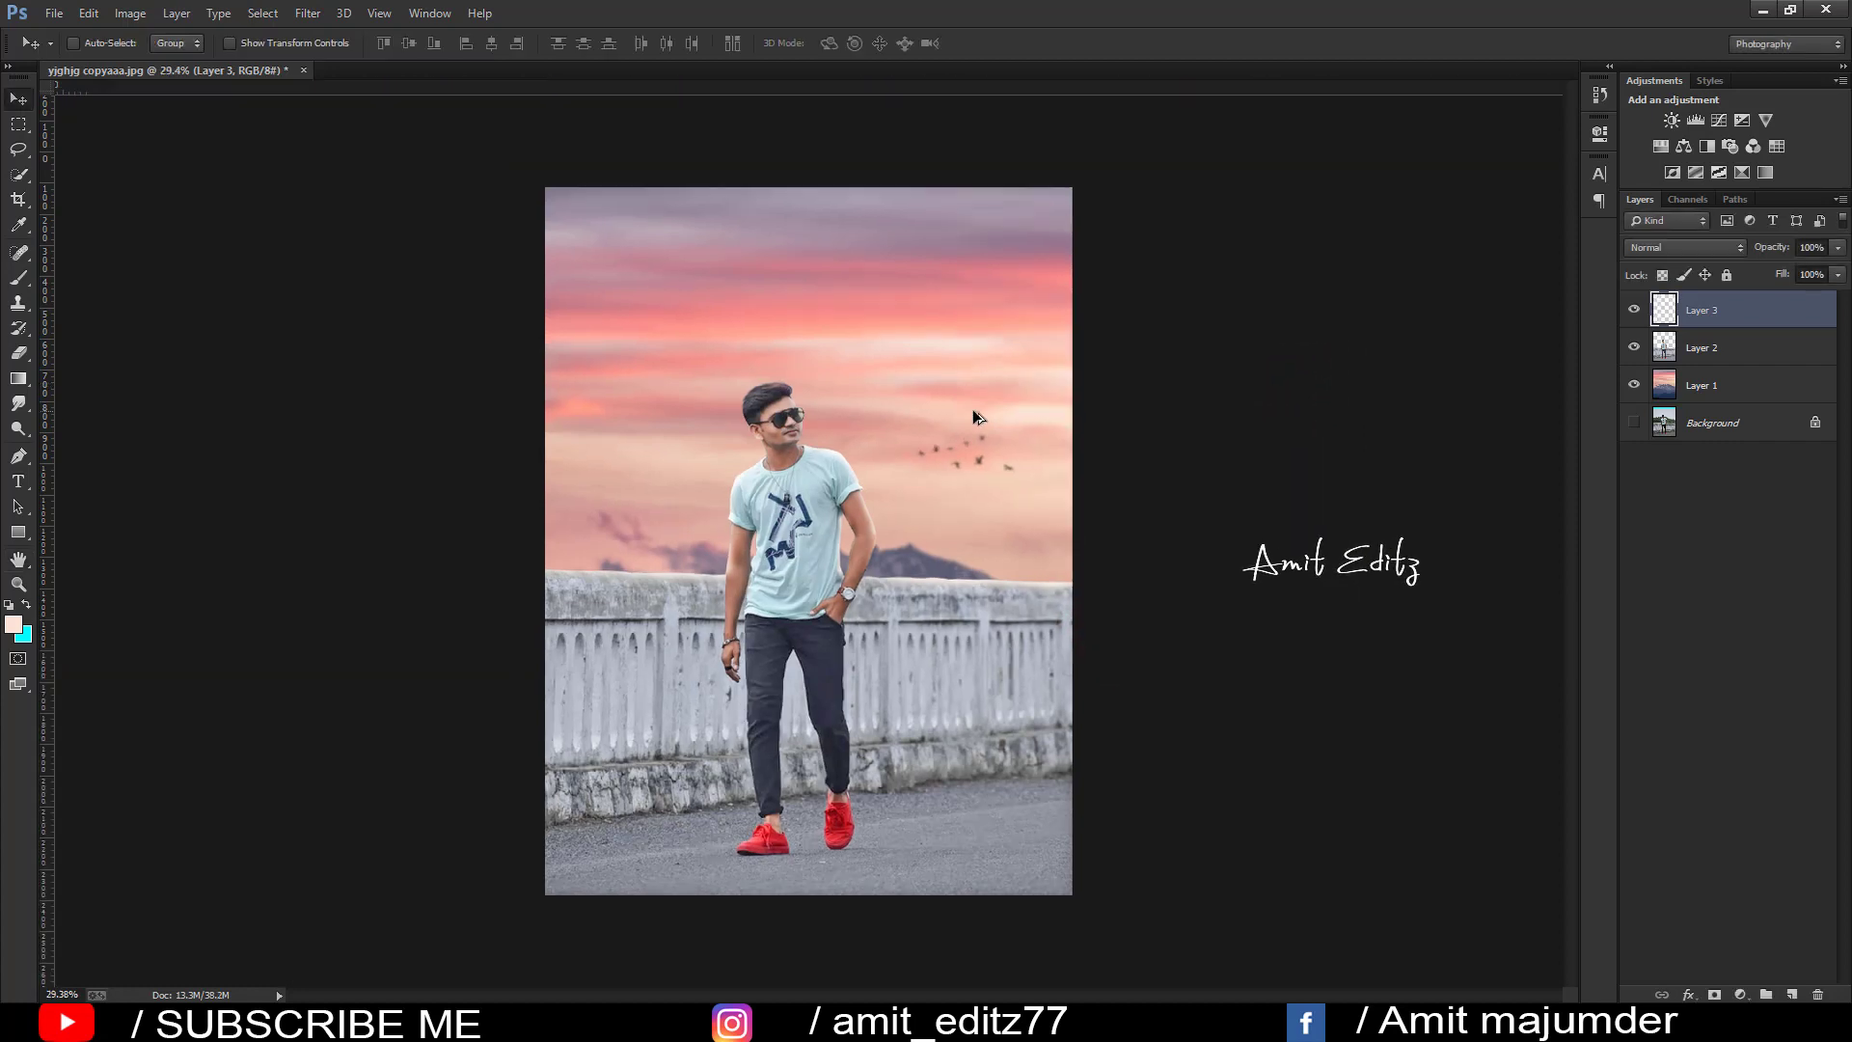
pyautogui.scroll(1, 998, 521)
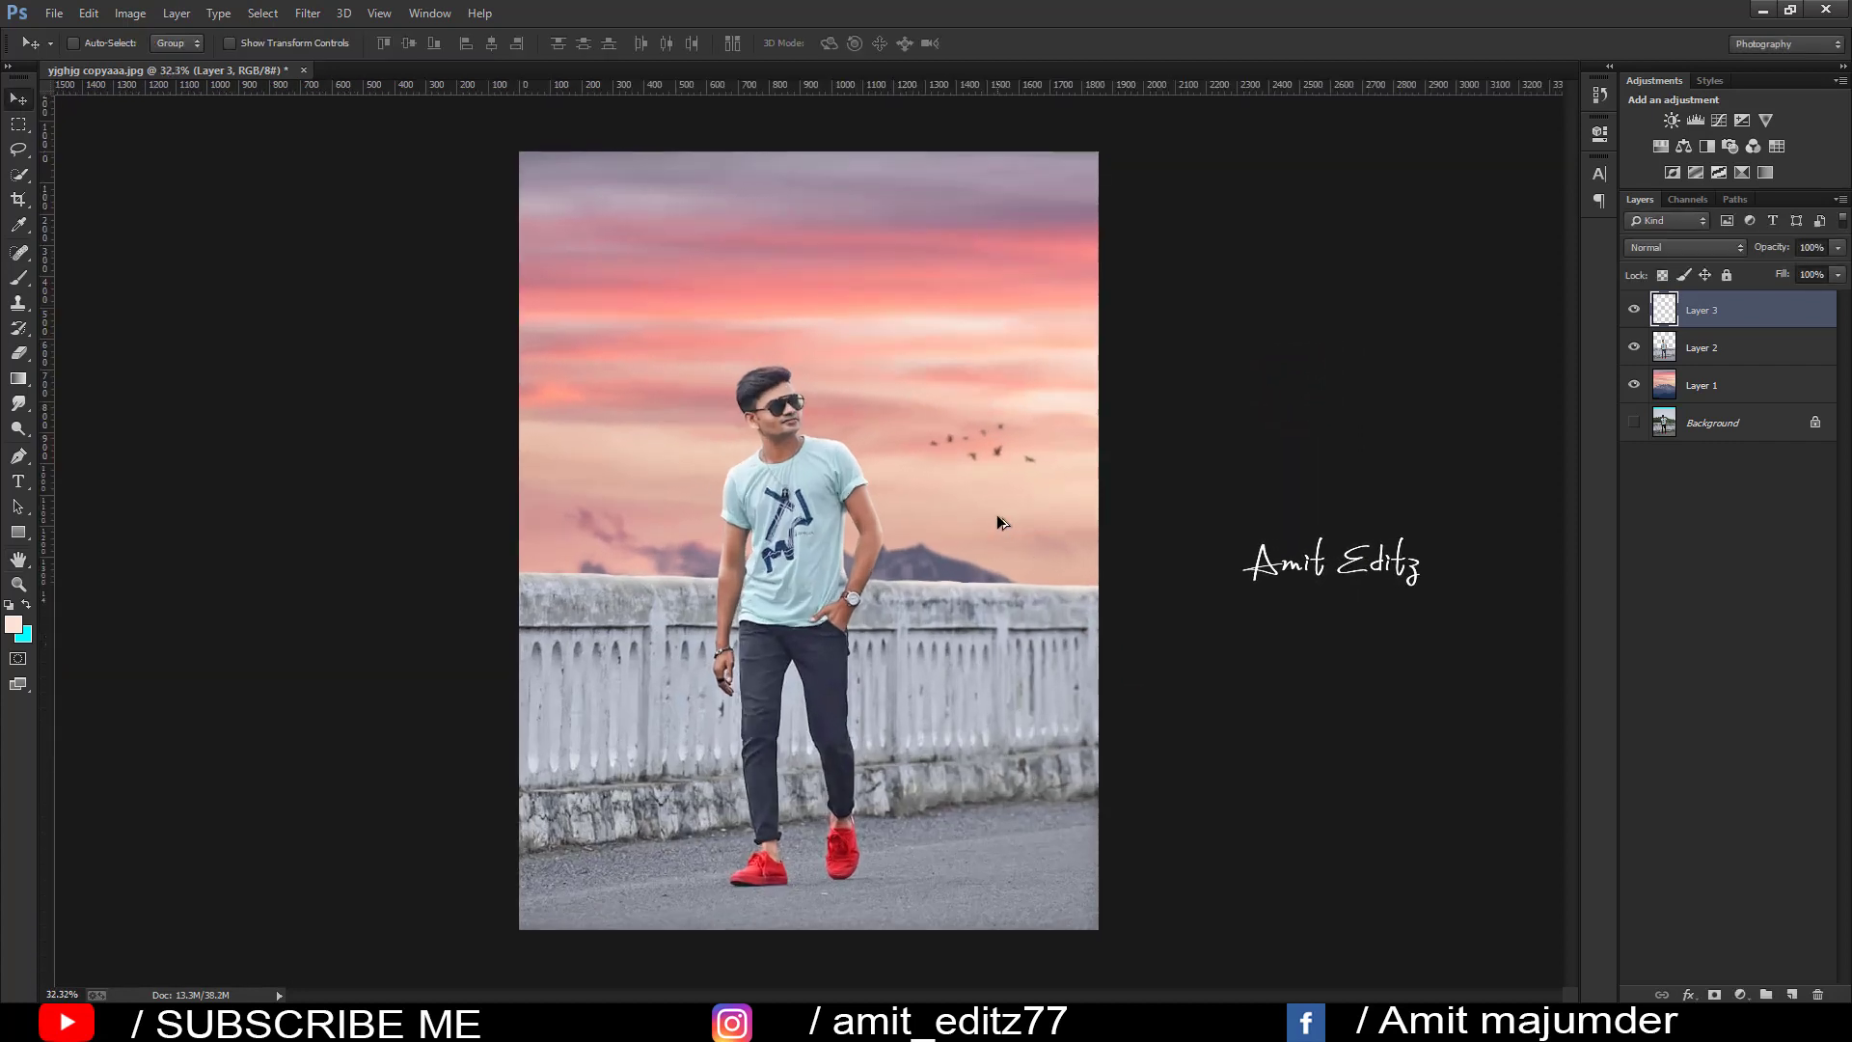
pyautogui.scroll(1, 997, 522)
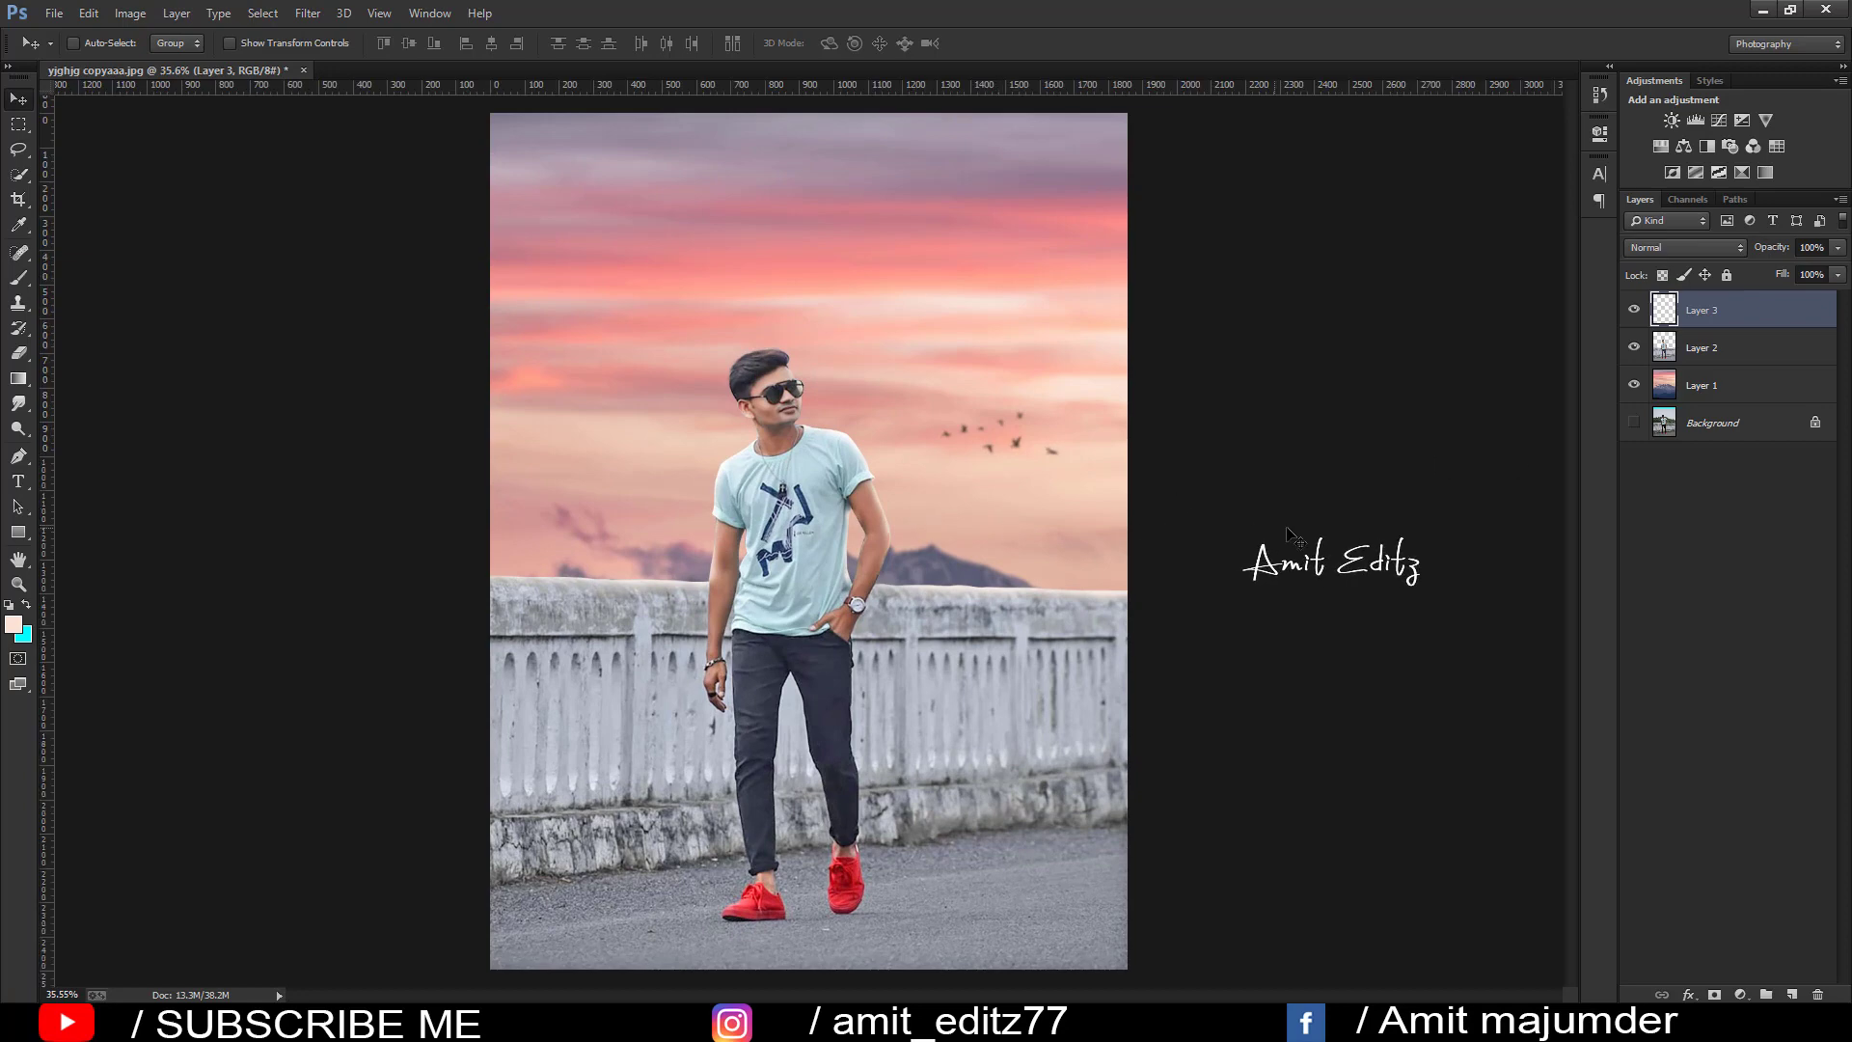
# - Stamp visible layers into Layer 4; in Camera Raw raise Contrast to +18, Shadows +22
pyautogui.hotkey('ctrl', 'alt', 'shift', 'e')
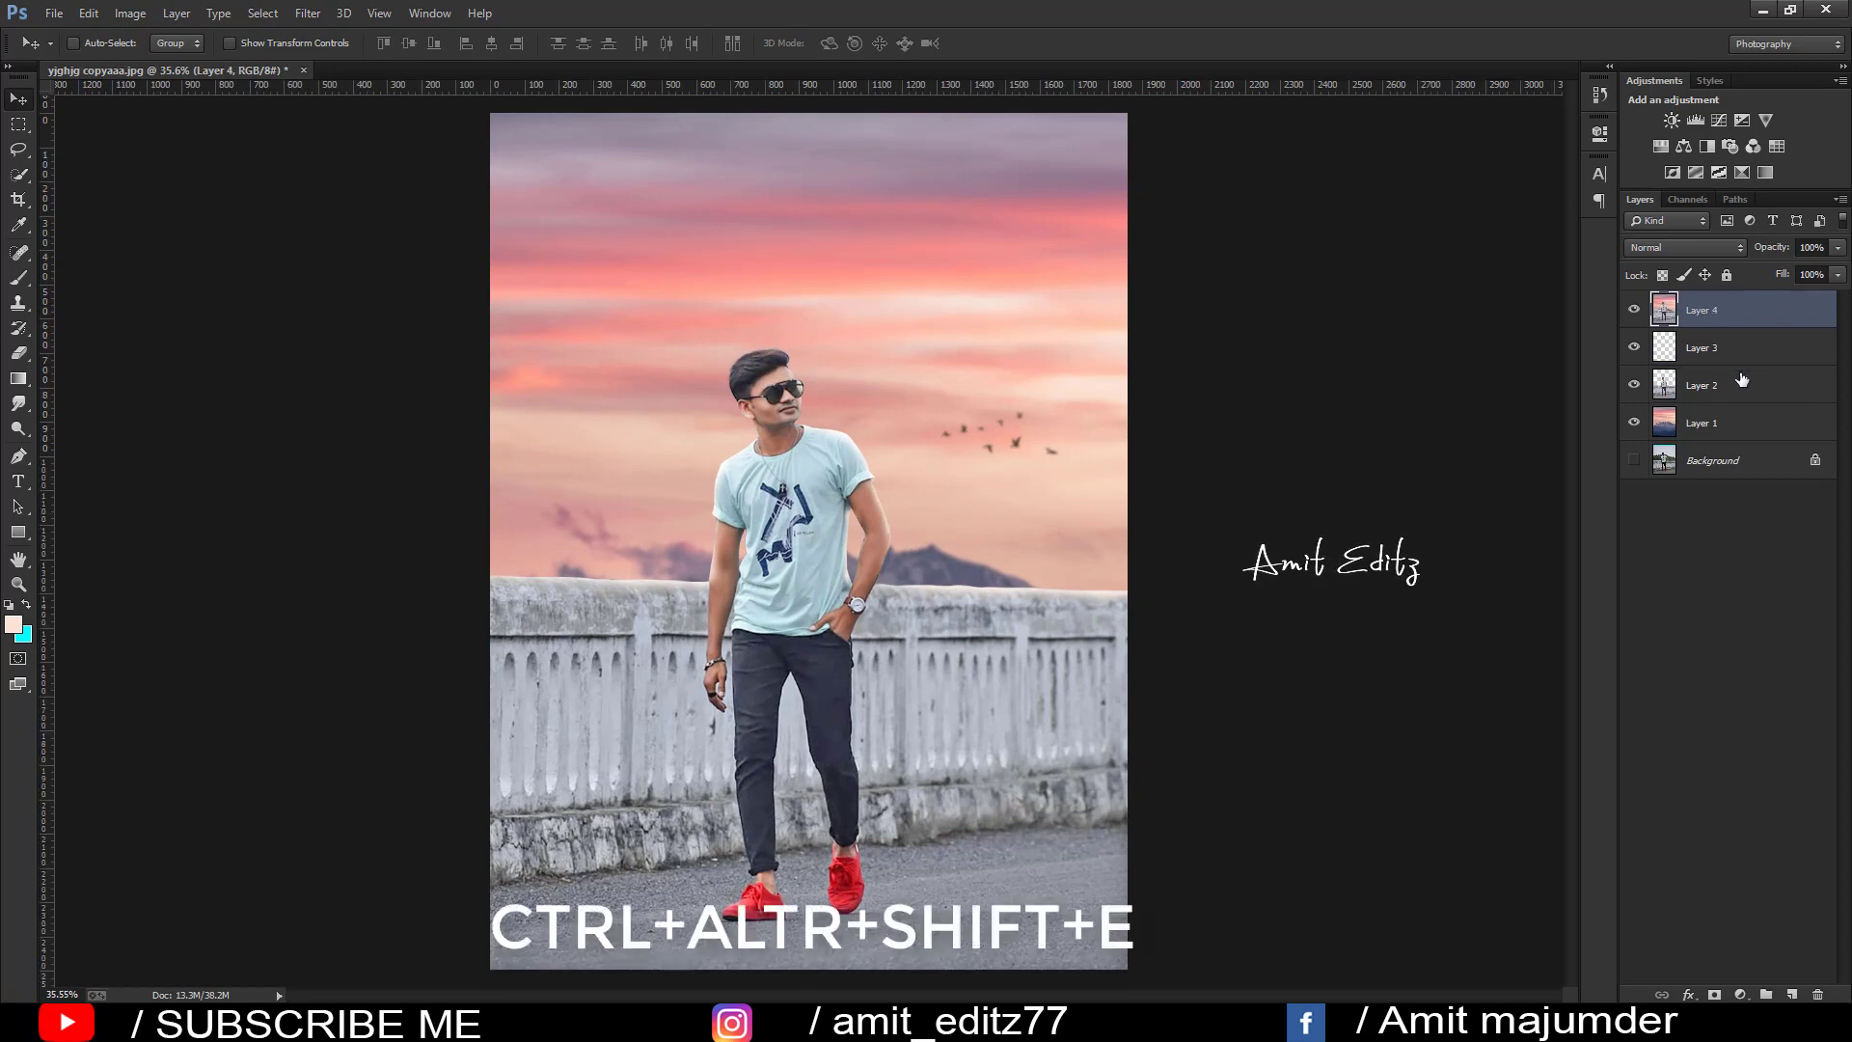
pyautogui.click(18, 200)
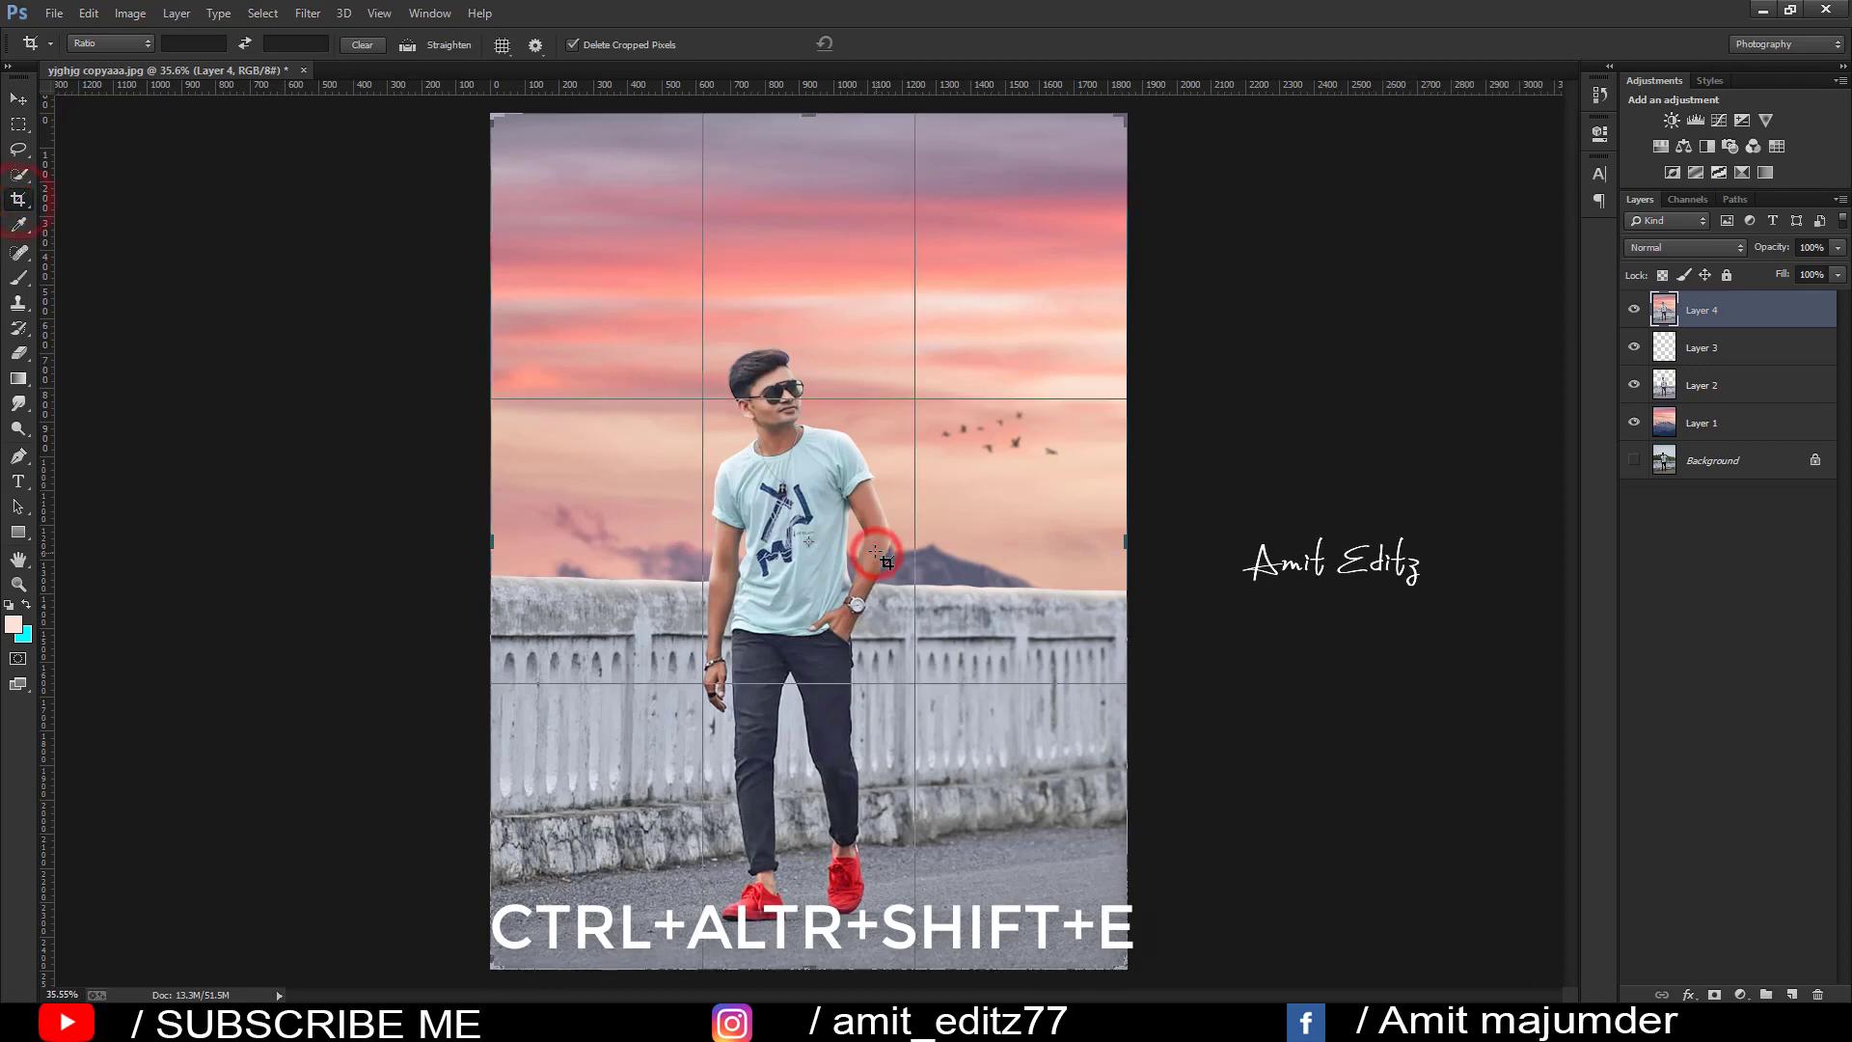
pyautogui.click(308, 13)
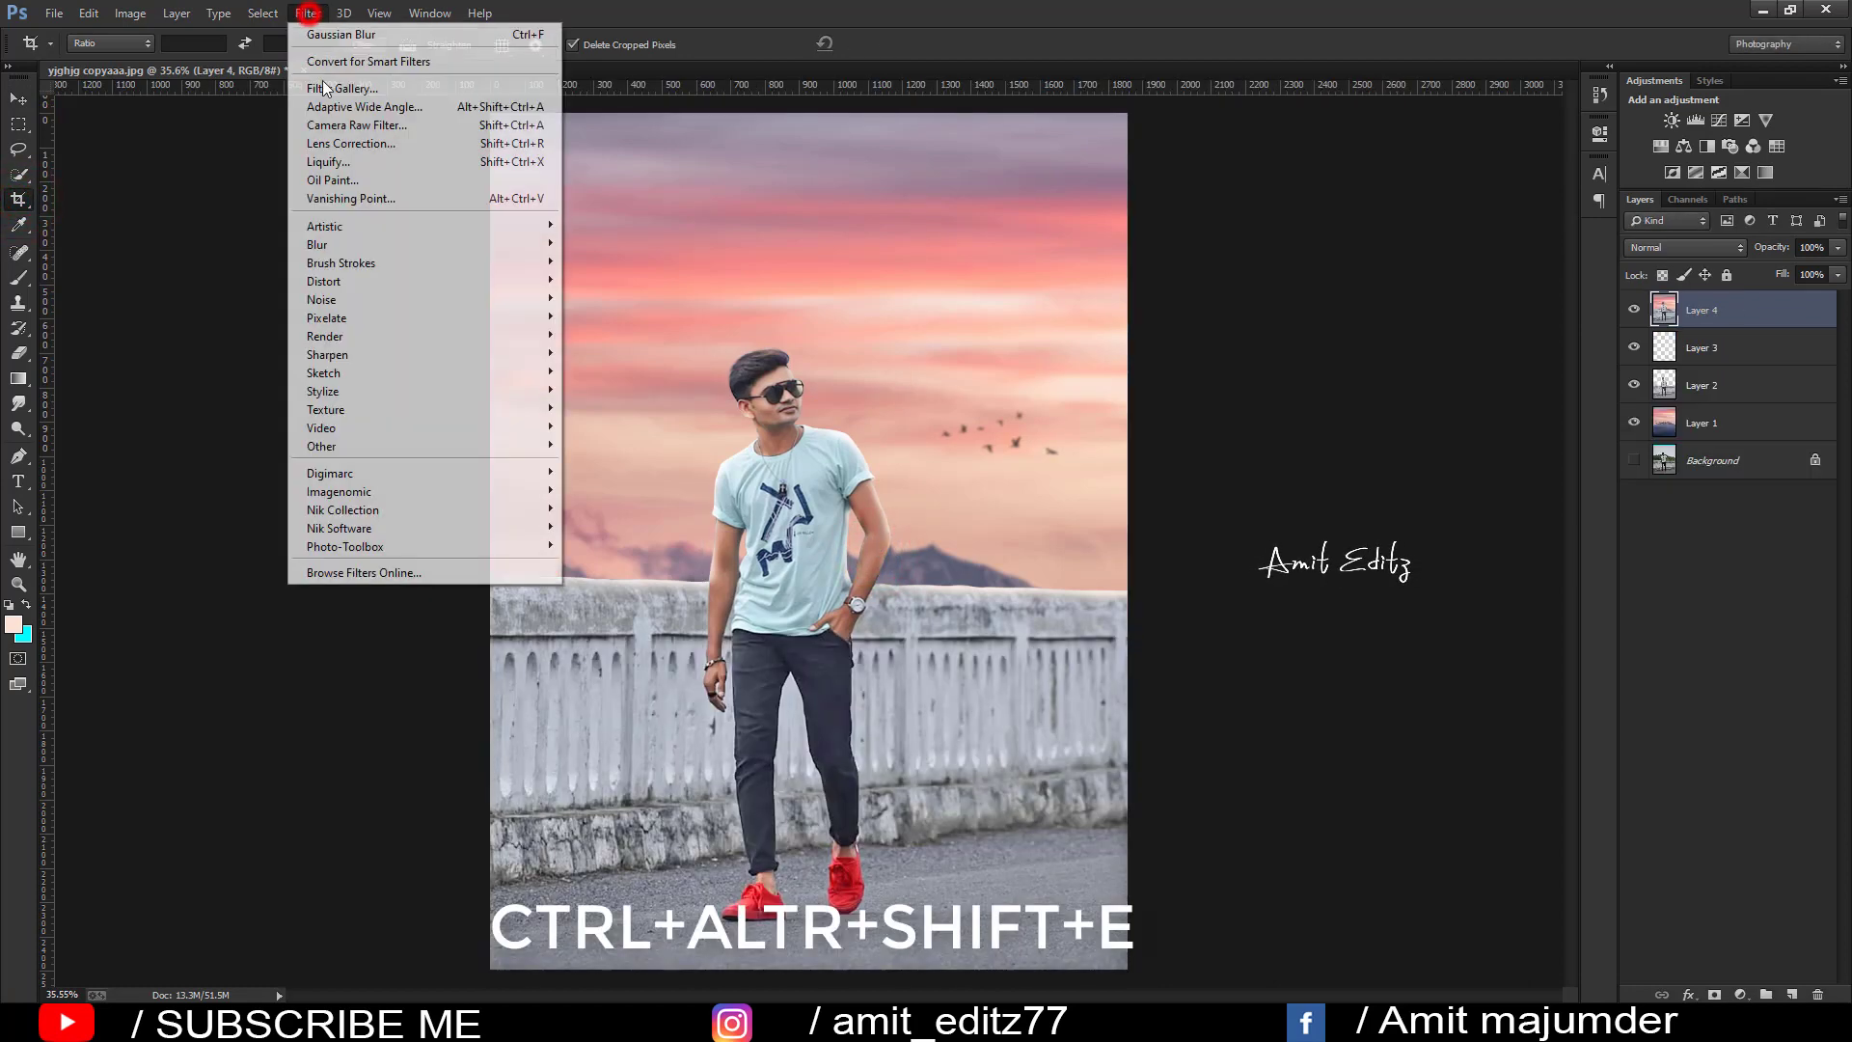
pyautogui.click(339, 130)
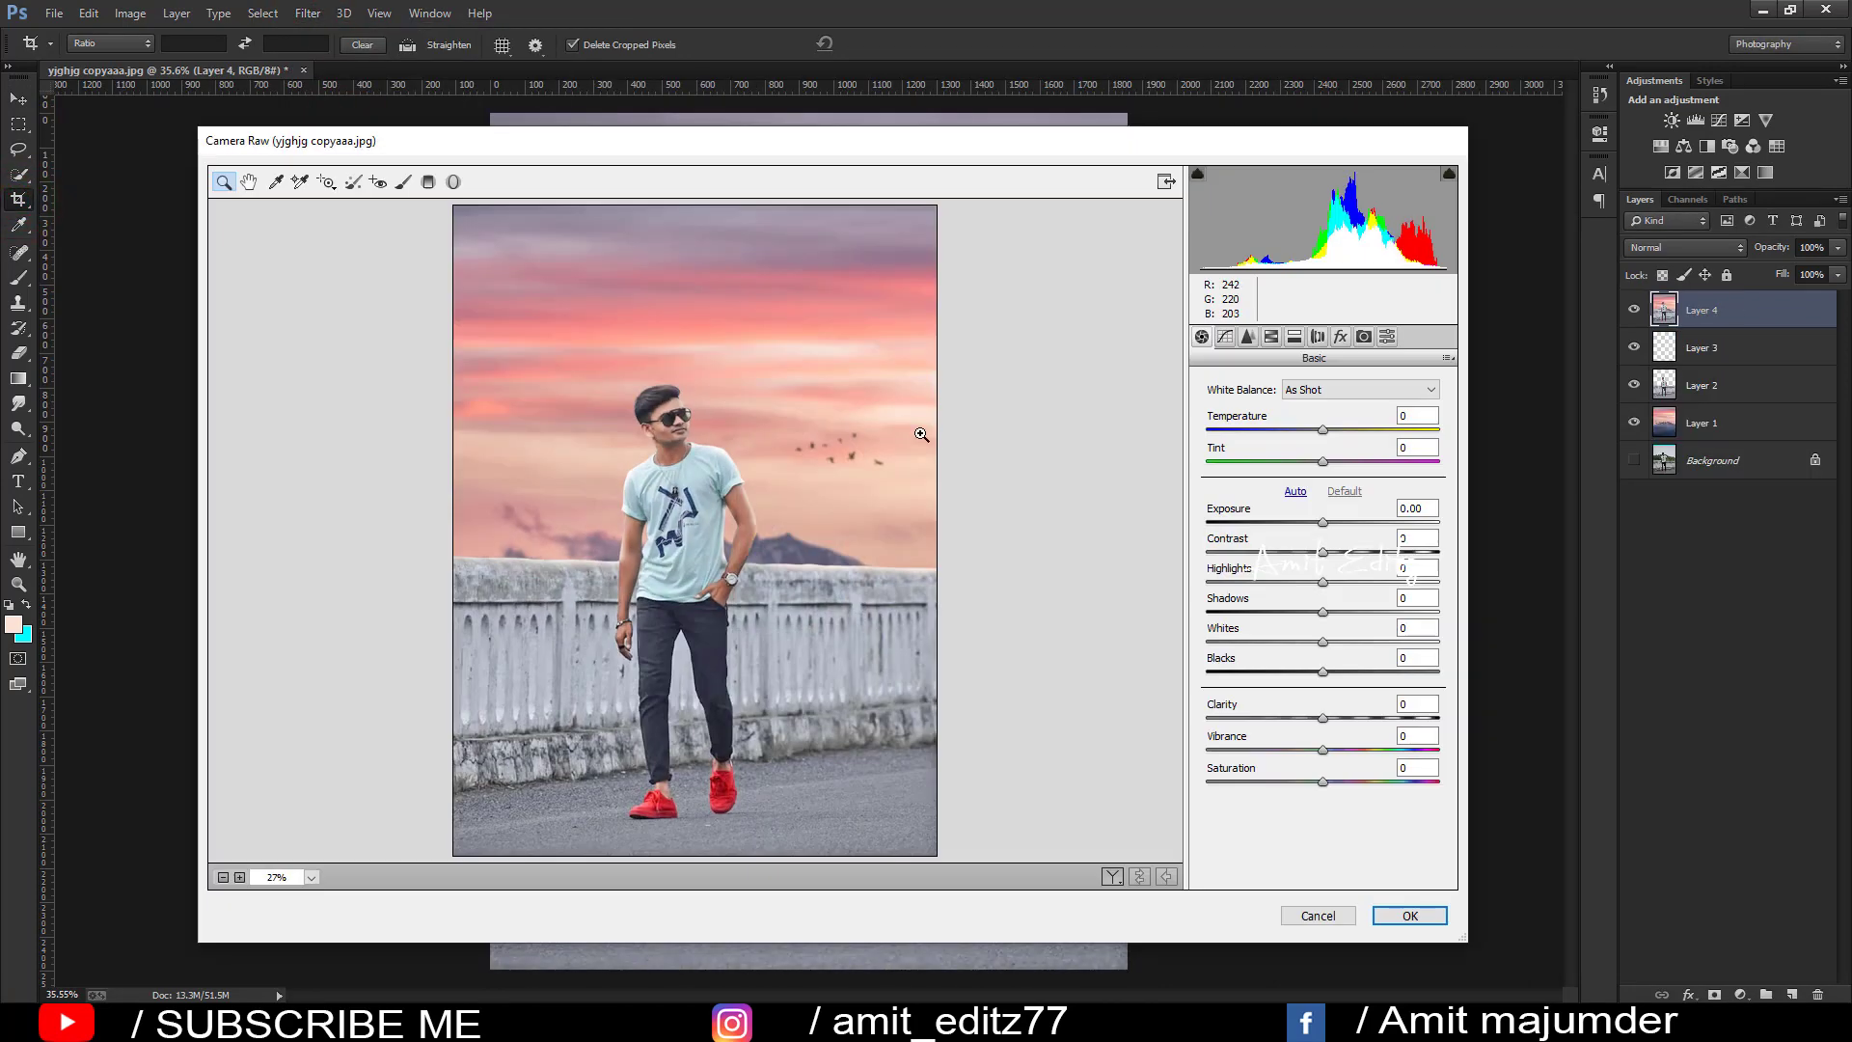
pyautogui.moveTo(1324, 552); pyautogui.dragTo(1340, 555)
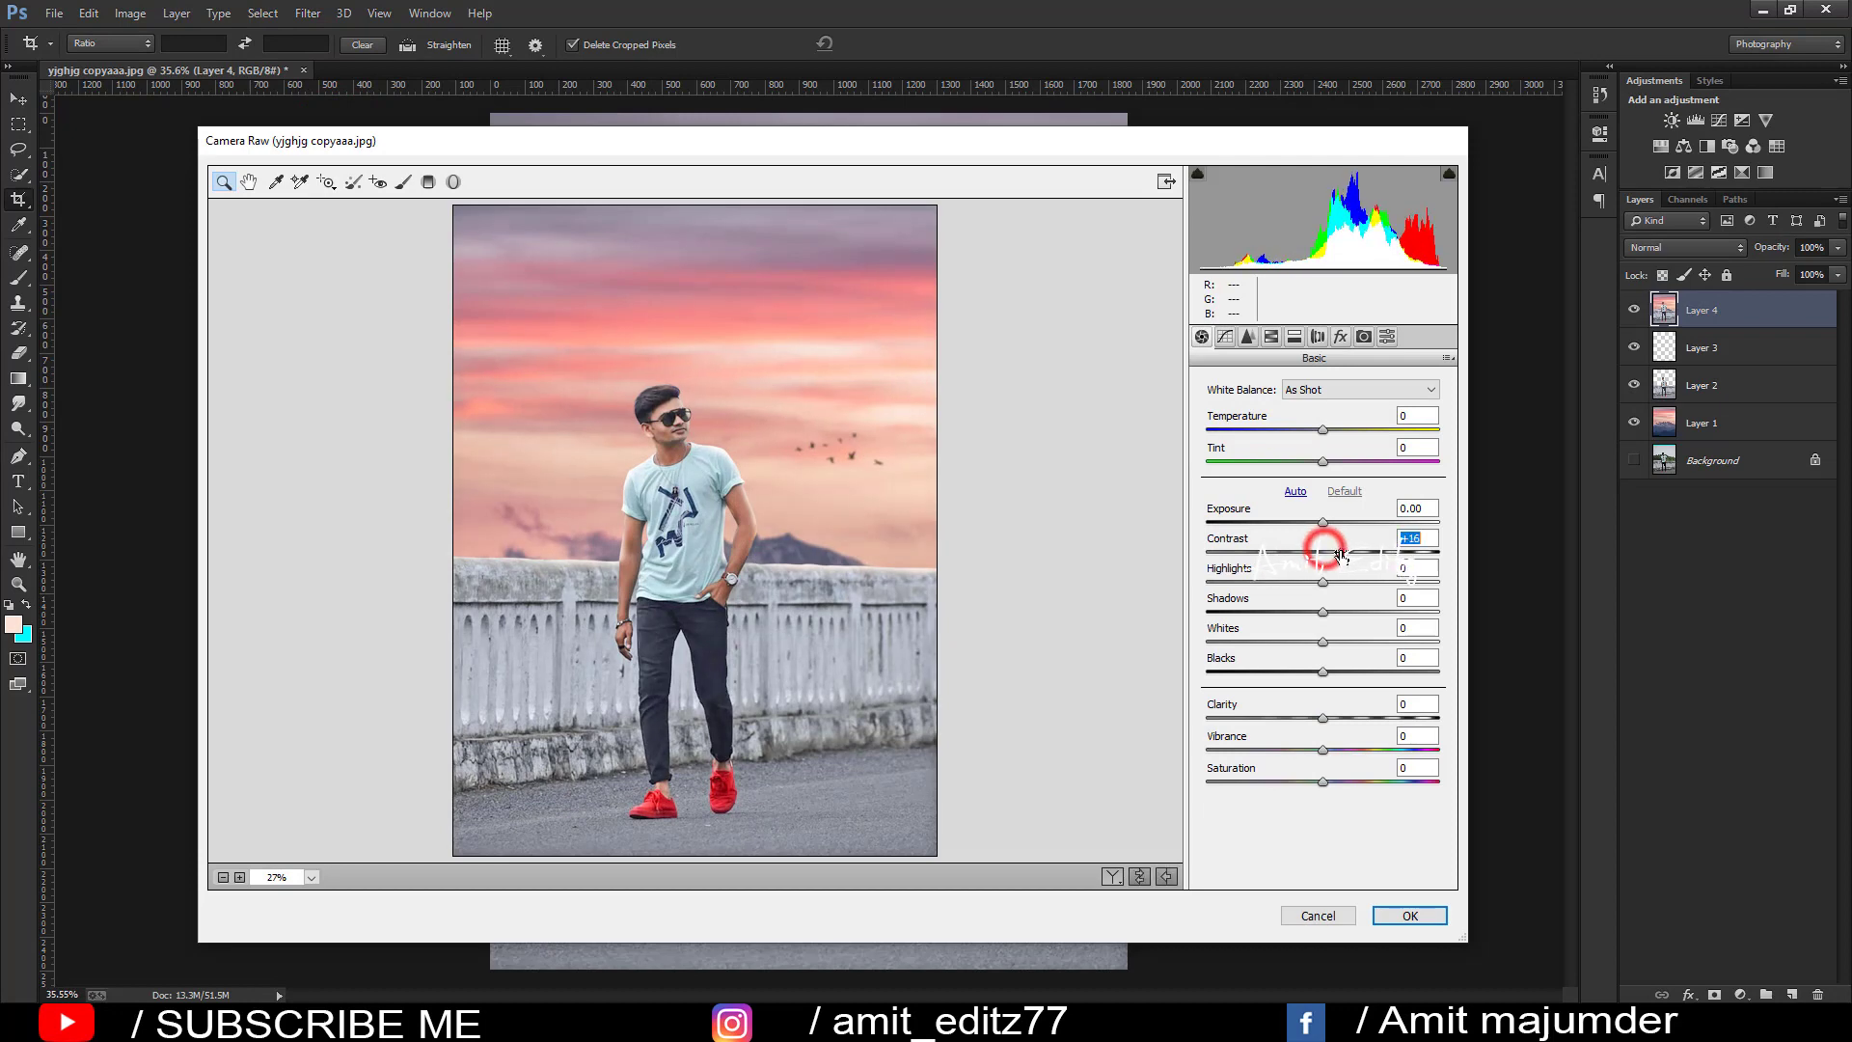
pyautogui.moveTo(1323, 611)
pyautogui.mouseDown()
pyautogui.moveTo(1348, 611)
pyautogui.moveTo(1261, 670)
pyautogui.moveTo(1344, 671)
pyautogui.moveTo(1272, 641)
pyautogui.mouseUp()
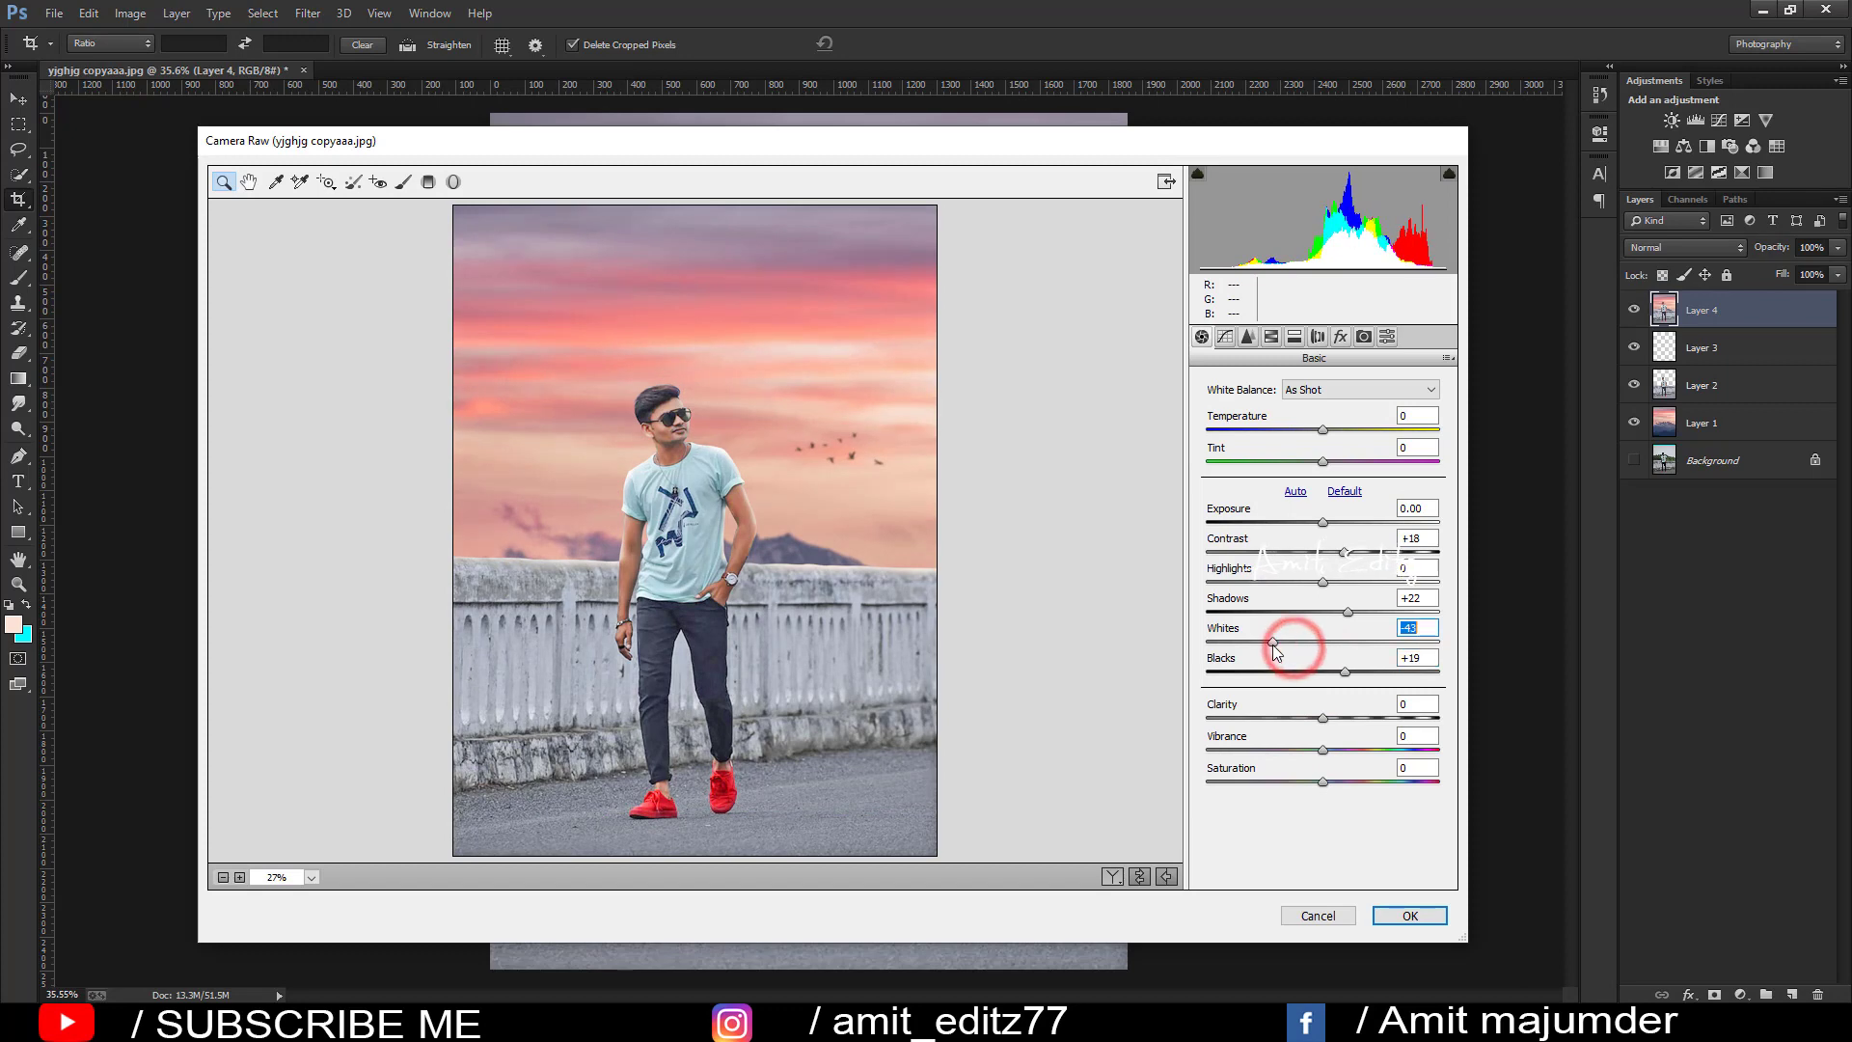
# - Brighten orange luminance, cool Temperature to -8, add clarity and light sharpening, then apply
pyautogui.click(1271, 337)
pyautogui.click(1315, 411)
pyautogui.moveTo(1320, 505); pyautogui.dragTo(1334, 508)
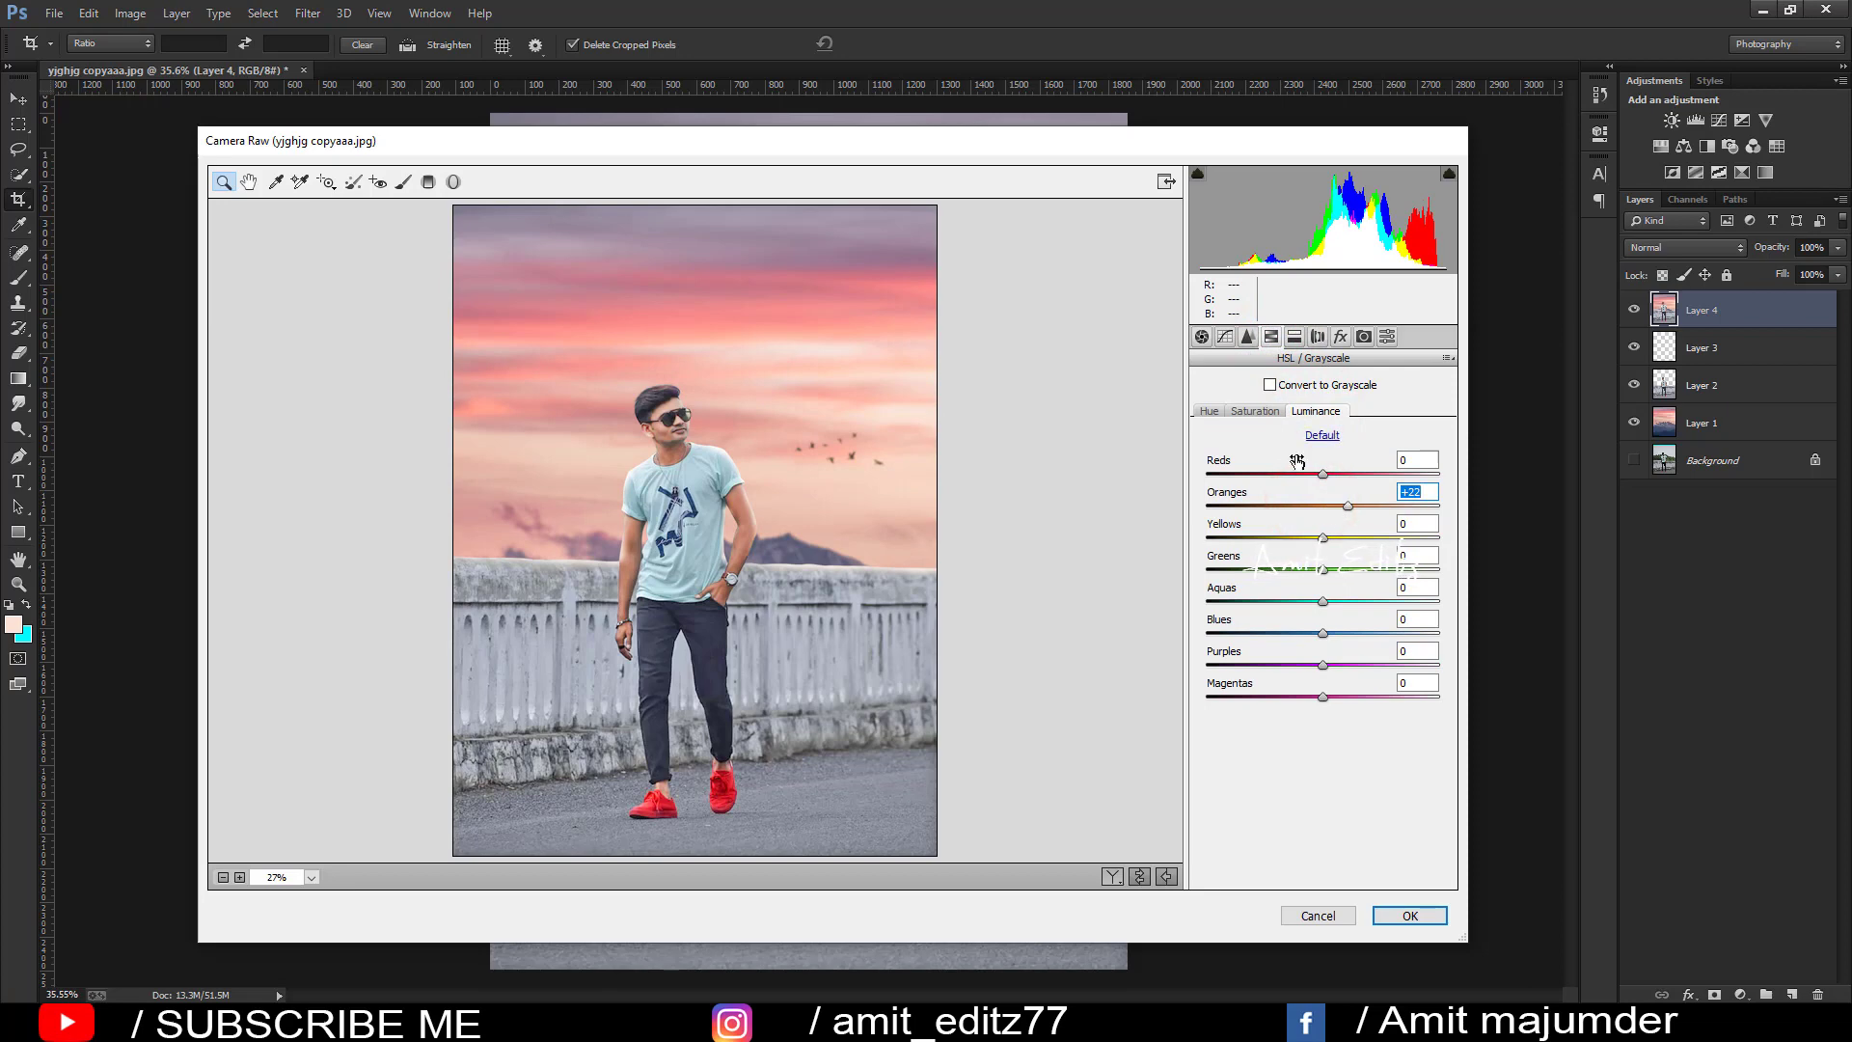
pyautogui.click(1201, 336)
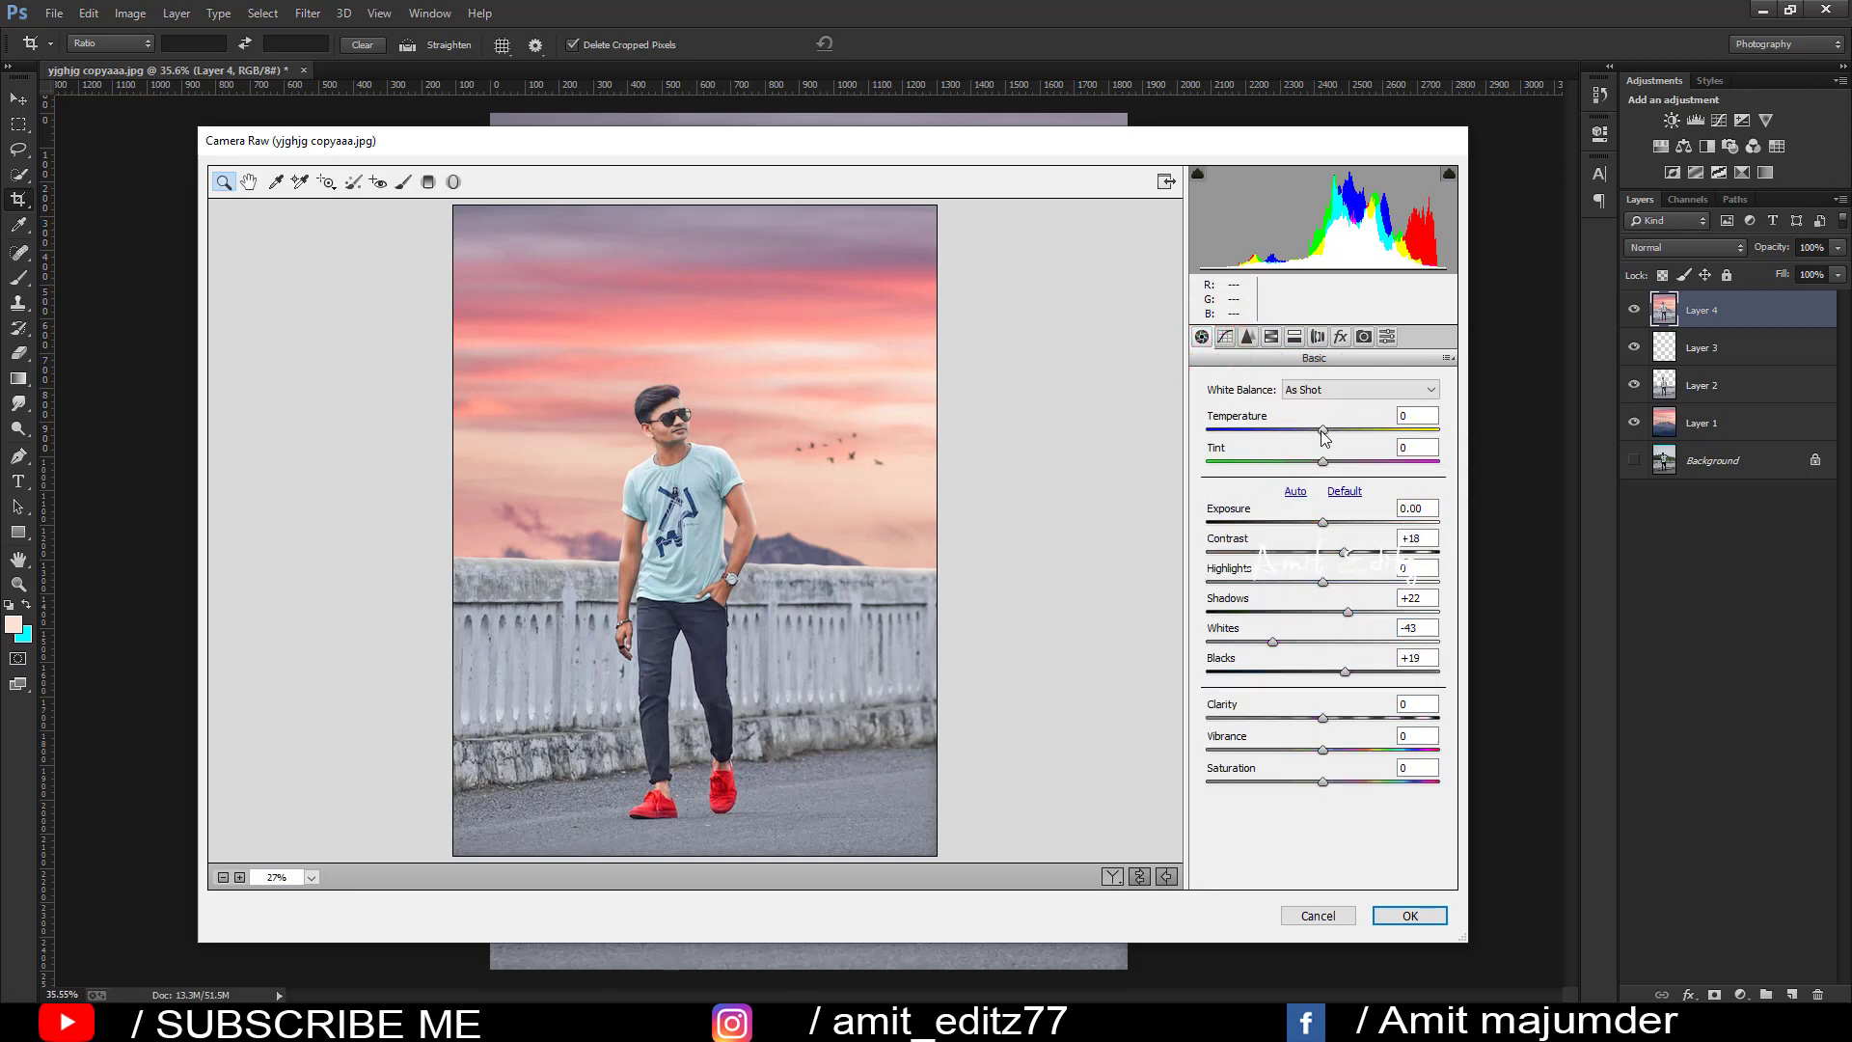
pyautogui.moveTo(1322, 430); pyautogui.dragTo(1315, 435)
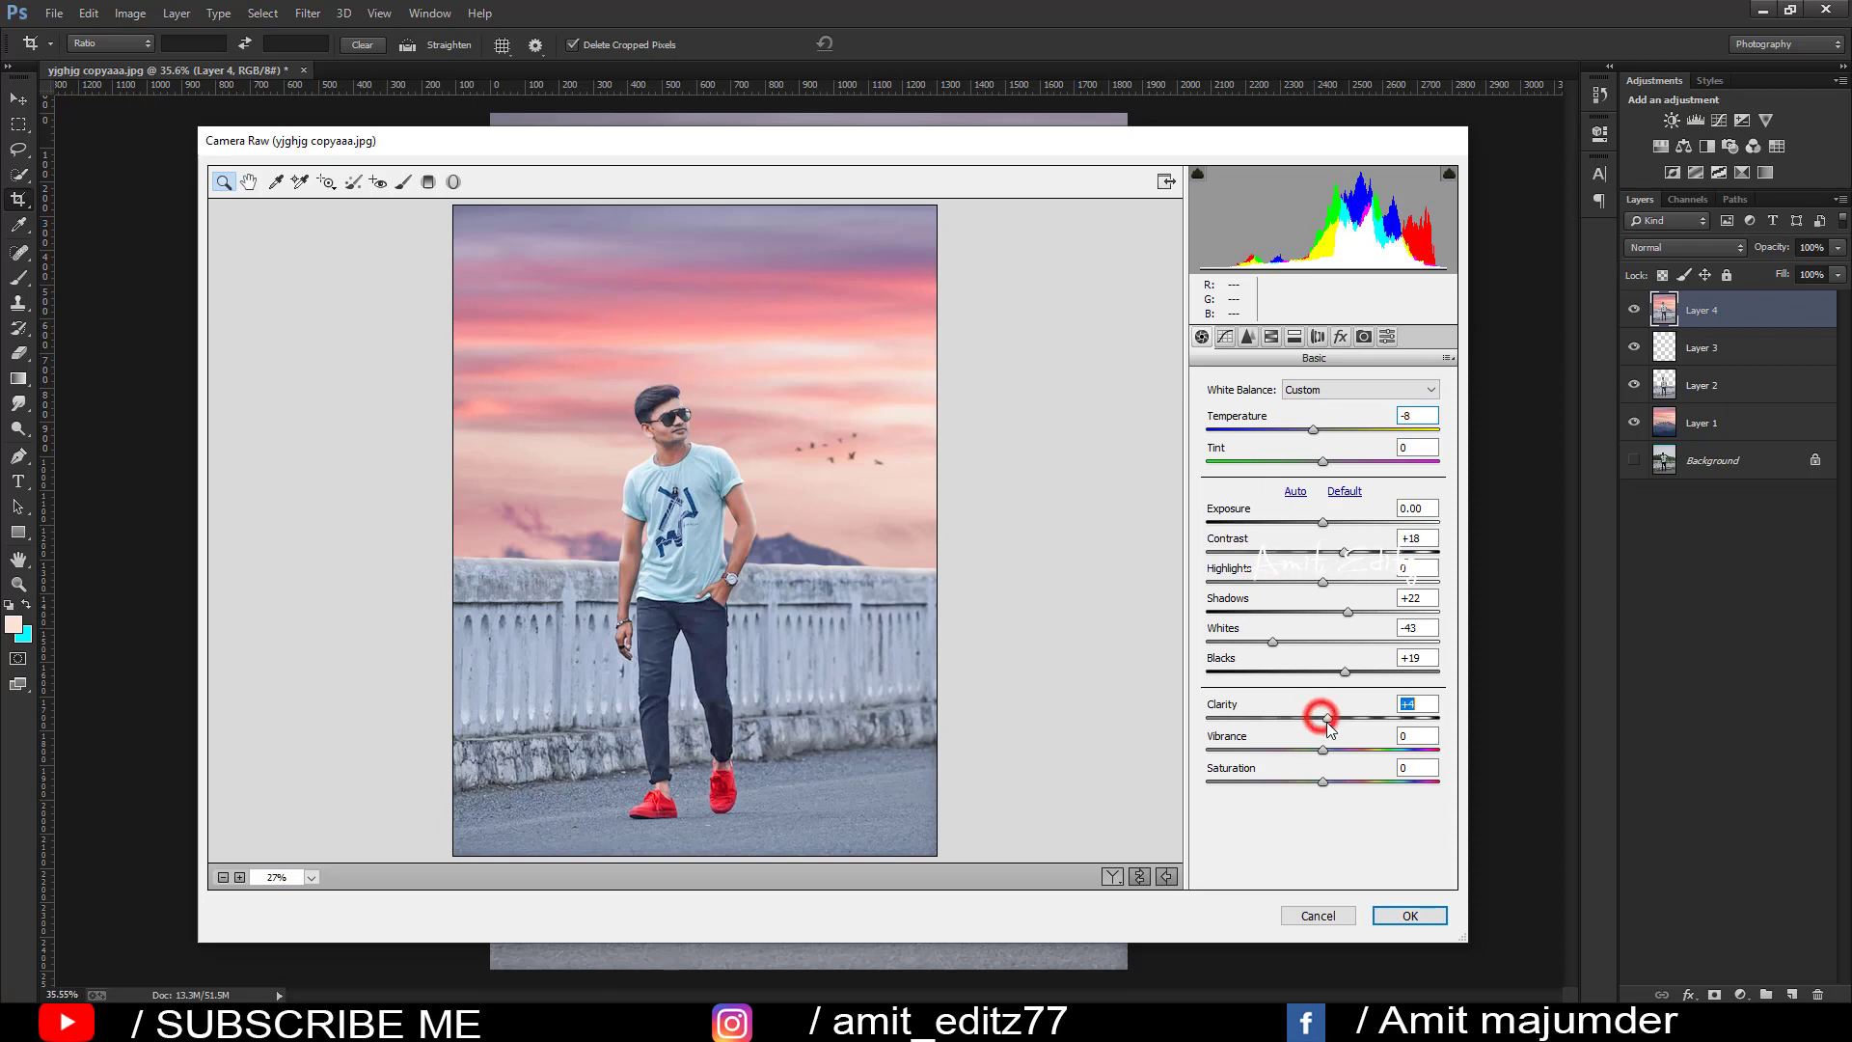
pyautogui.moveTo(1328, 723); pyautogui.dragTo(1330, 721)
pyautogui.click(1248, 336)
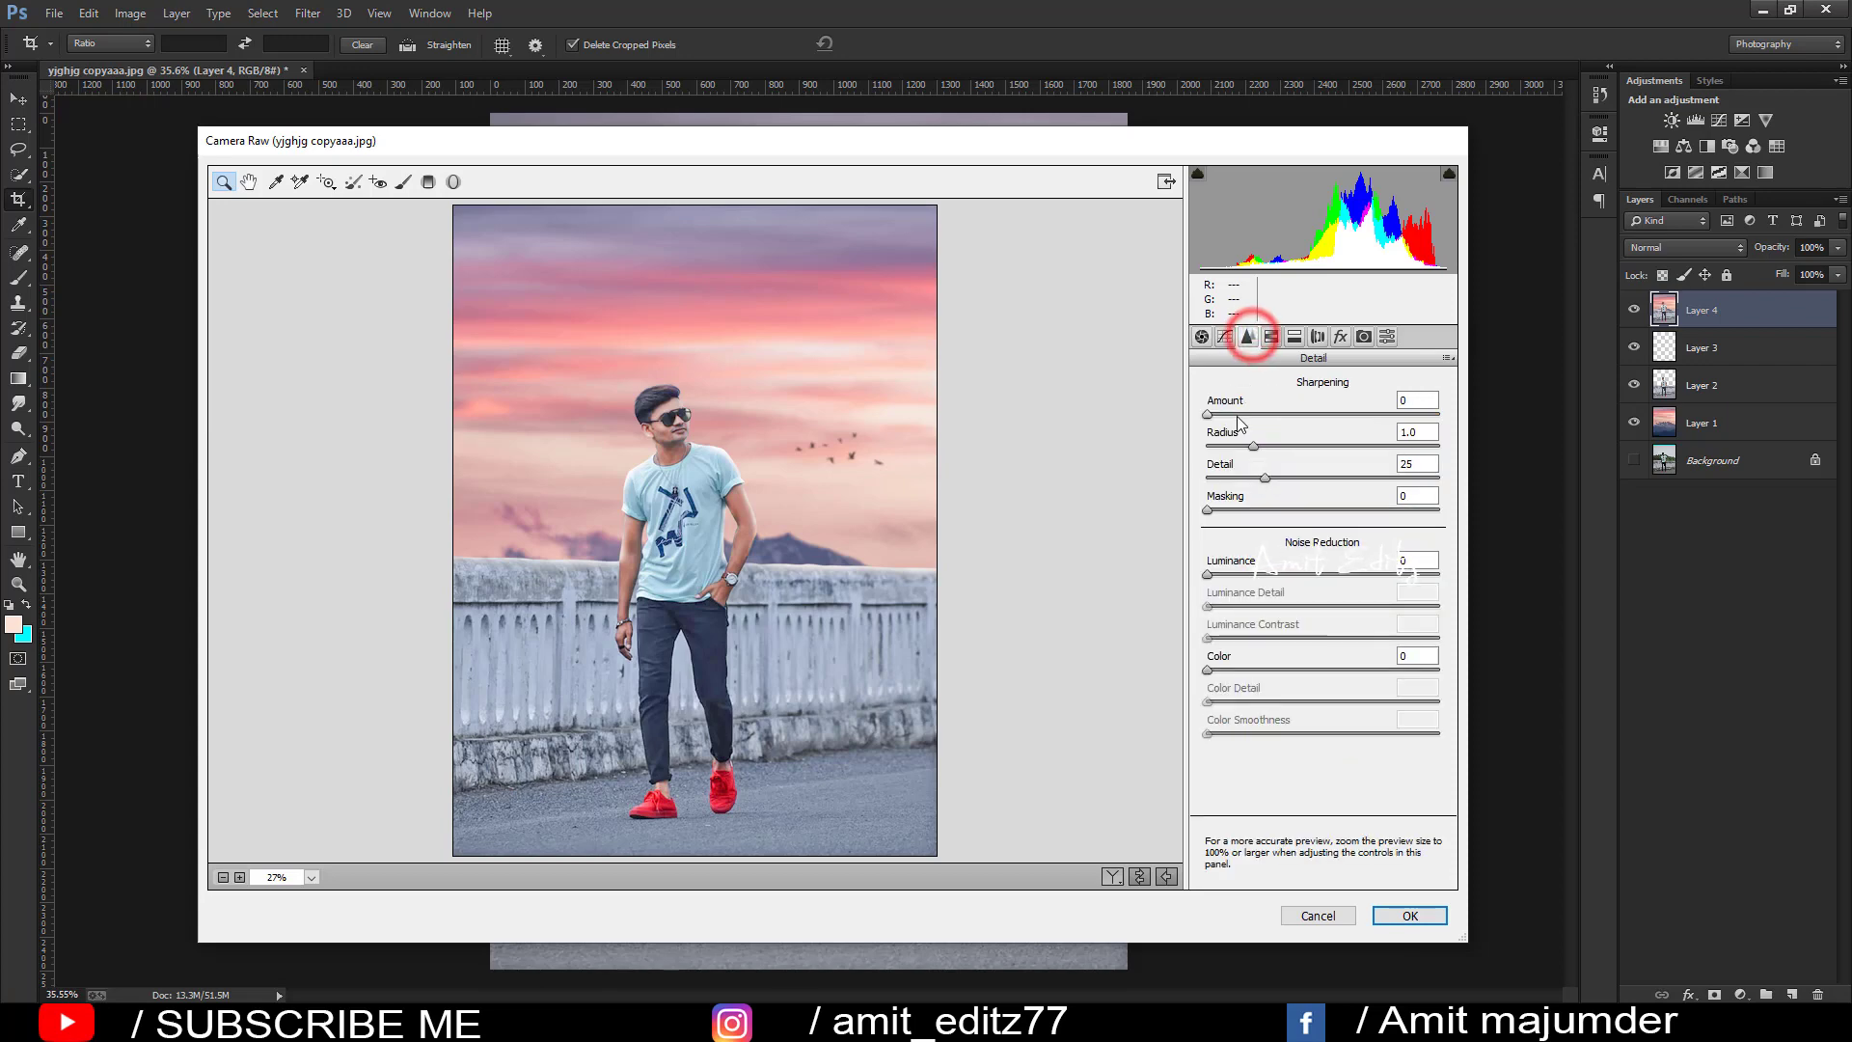
pyautogui.moveTo(1245, 414); pyautogui.dragTo(1236, 414)
pyautogui.click(1413, 917)
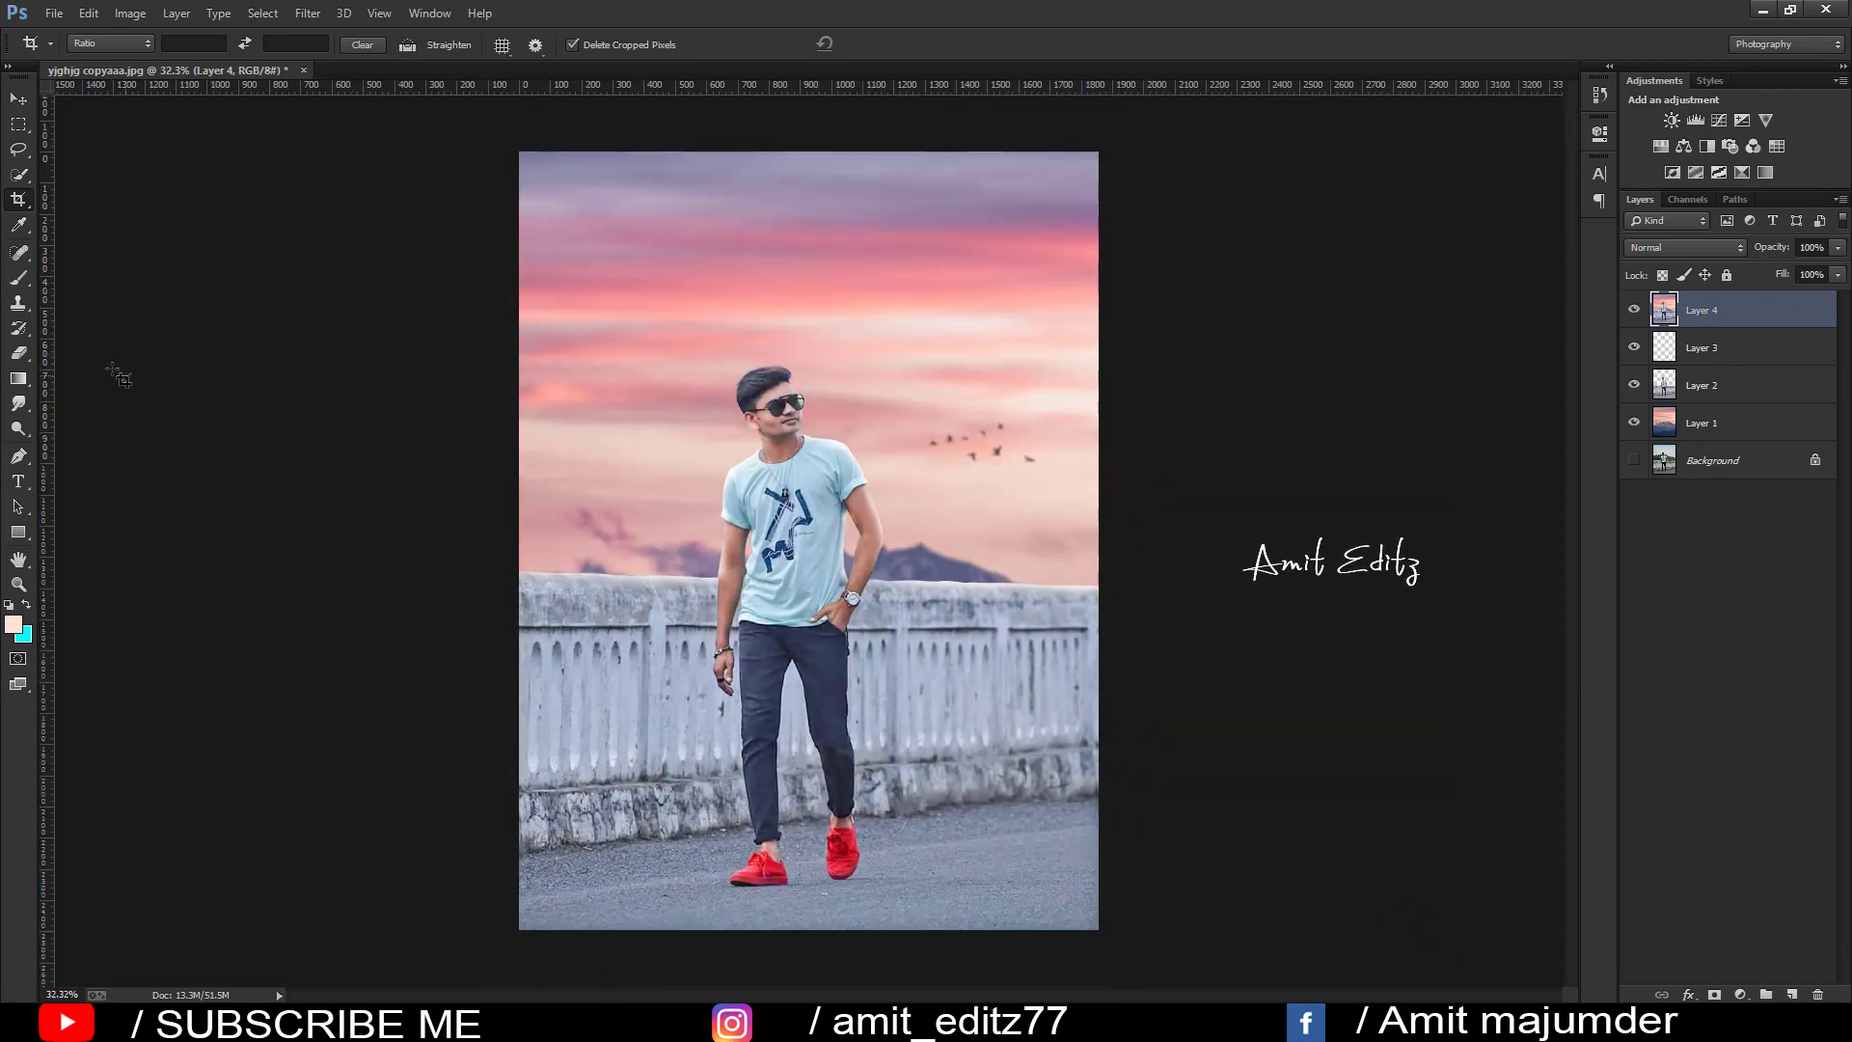
# - Darken the road with several 18% gradients, then duplicate Layer 4 as Layer 4 copy
pyautogui.click(17, 378)
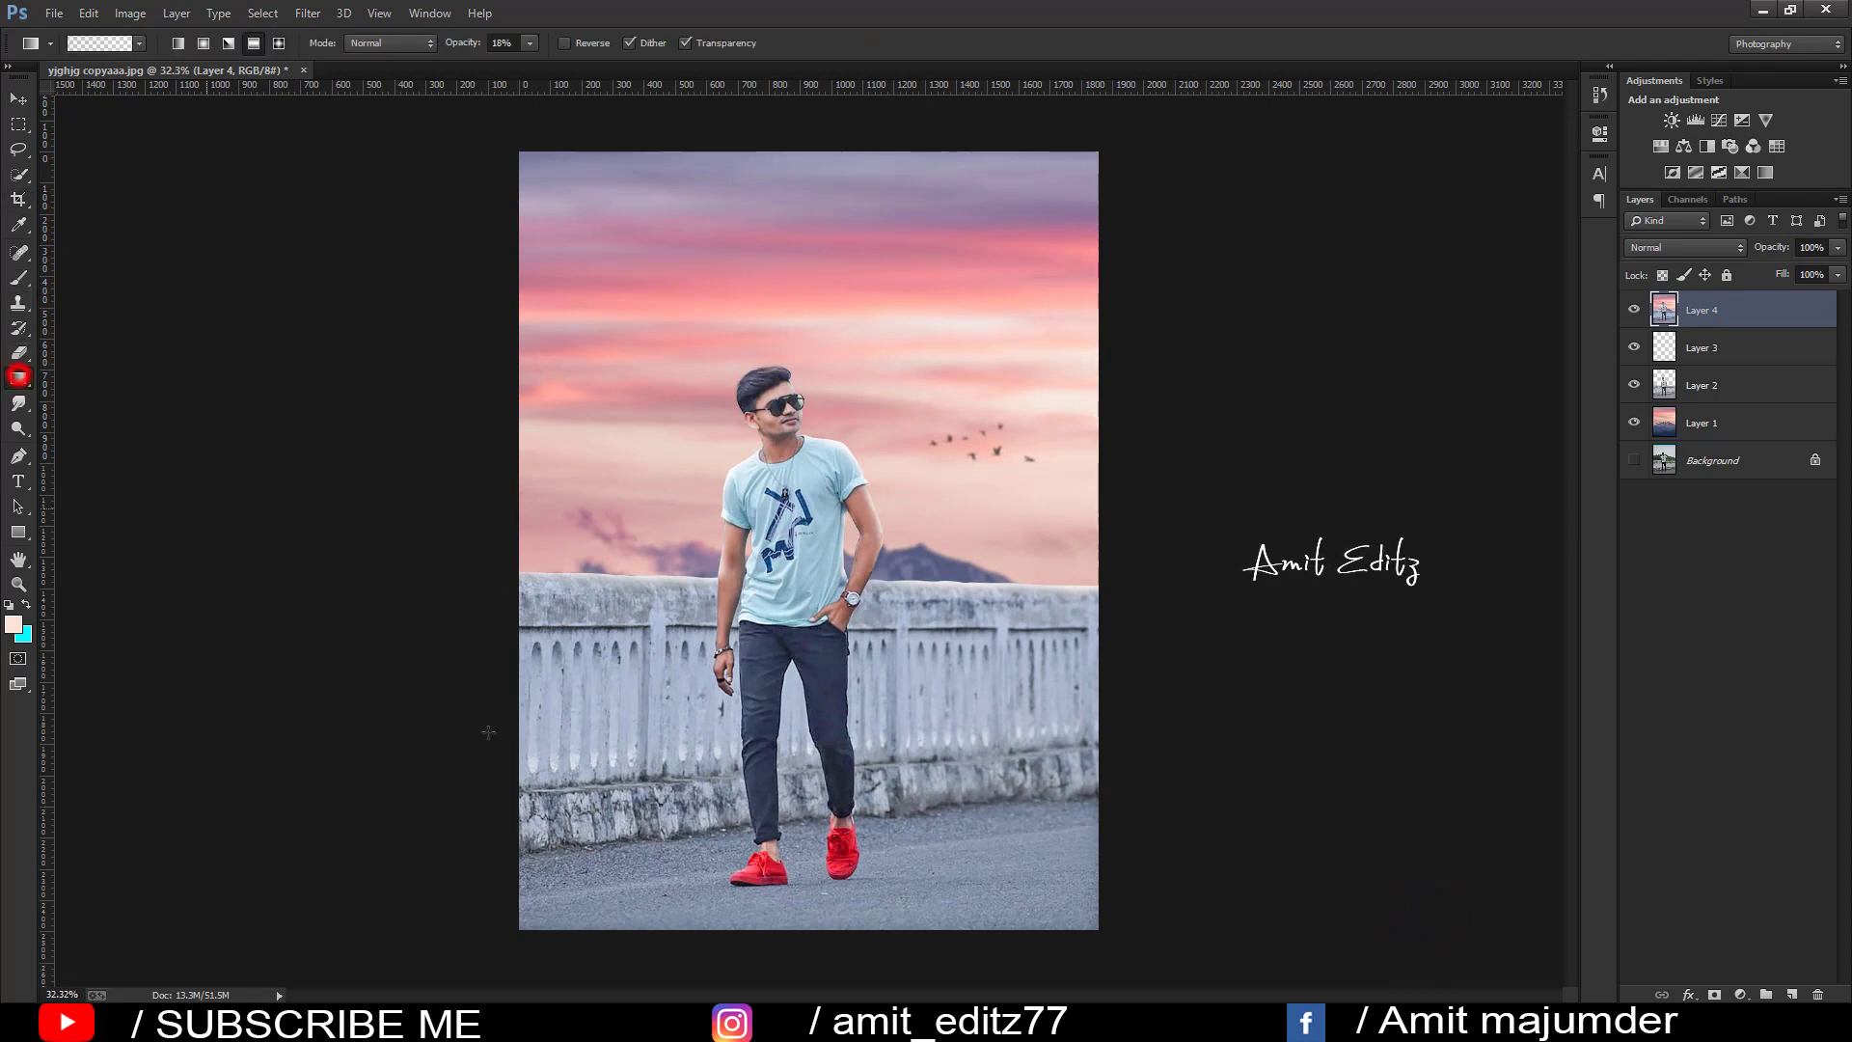
pyautogui.moveTo(837, 766); pyautogui.dragTo(836, 960)
pyautogui.moveTo(839, 619); pyautogui.dragTo(847, 930)
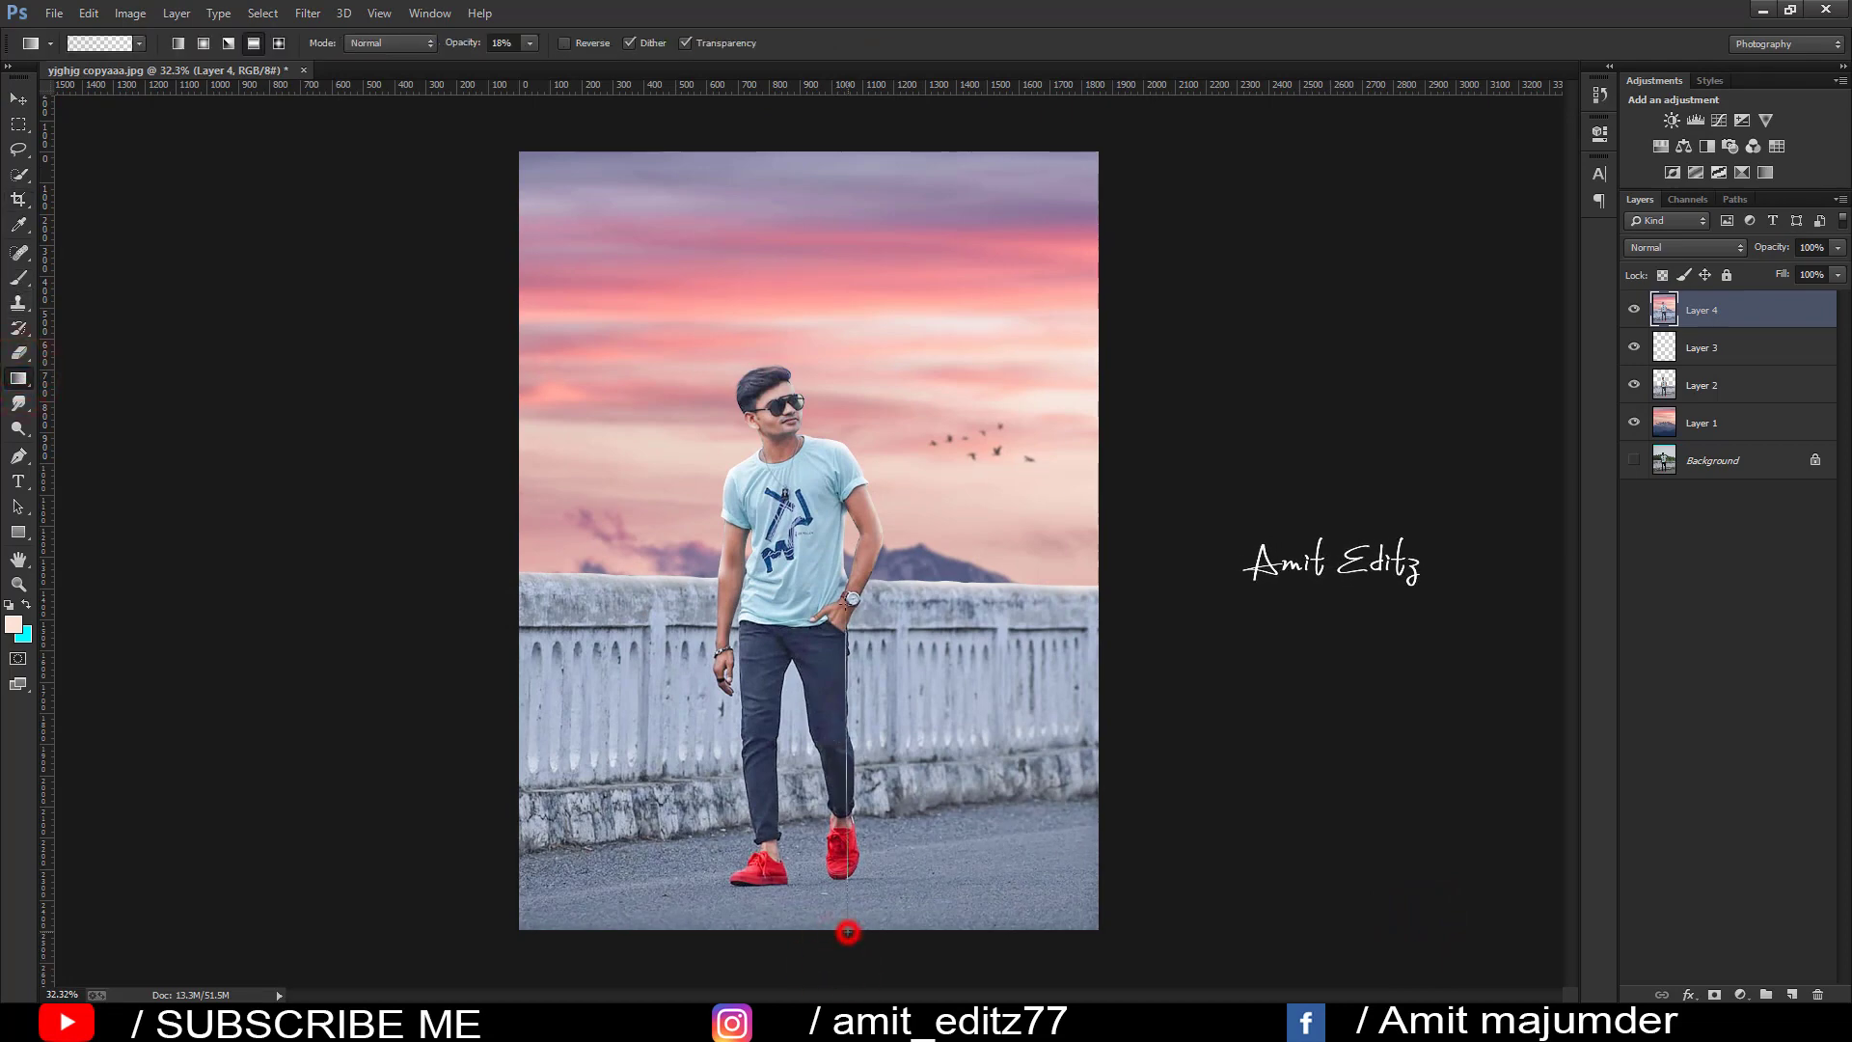
pyautogui.moveTo(839, 619); pyautogui.dragTo(853, 939)
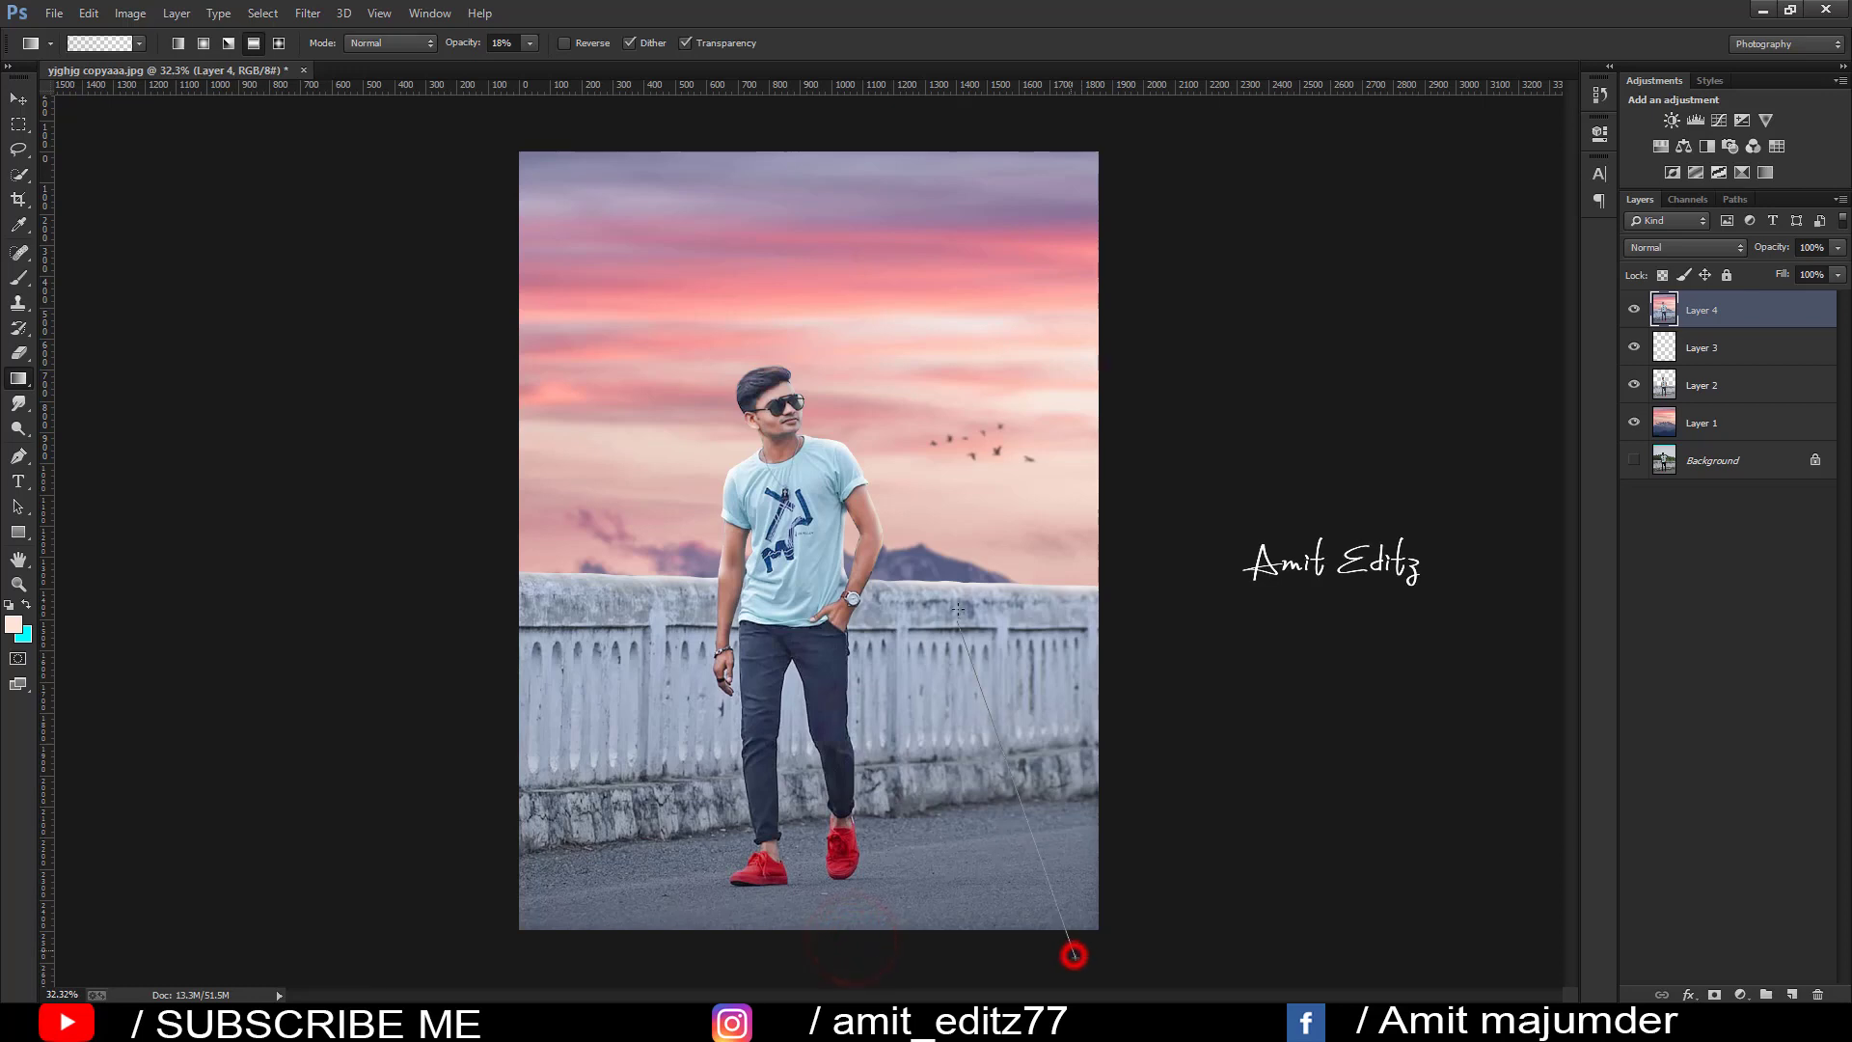
pyautogui.moveTo(958, 608); pyautogui.dragTo(1074, 955)
pyautogui.moveTo(782, 914); pyautogui.dragTo(754, 942)
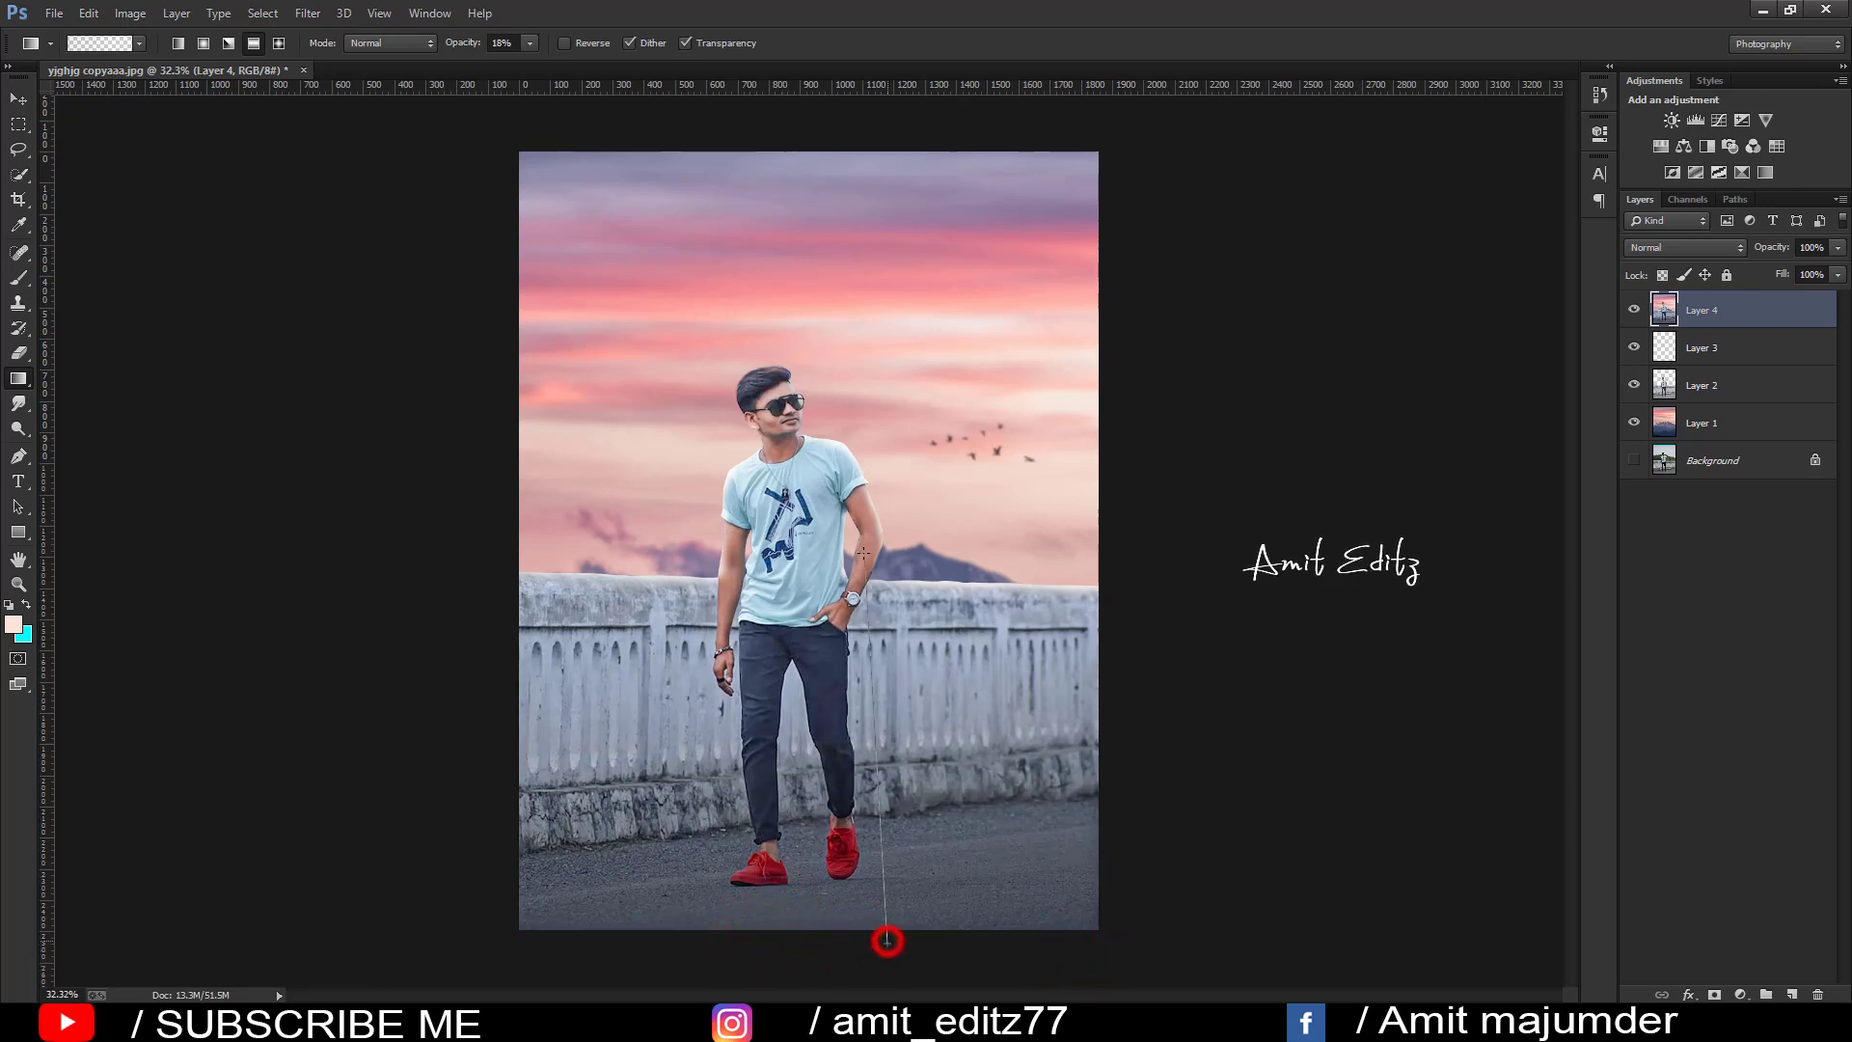
pyautogui.moveTo(887, 941); pyautogui.dragTo(887, 940)
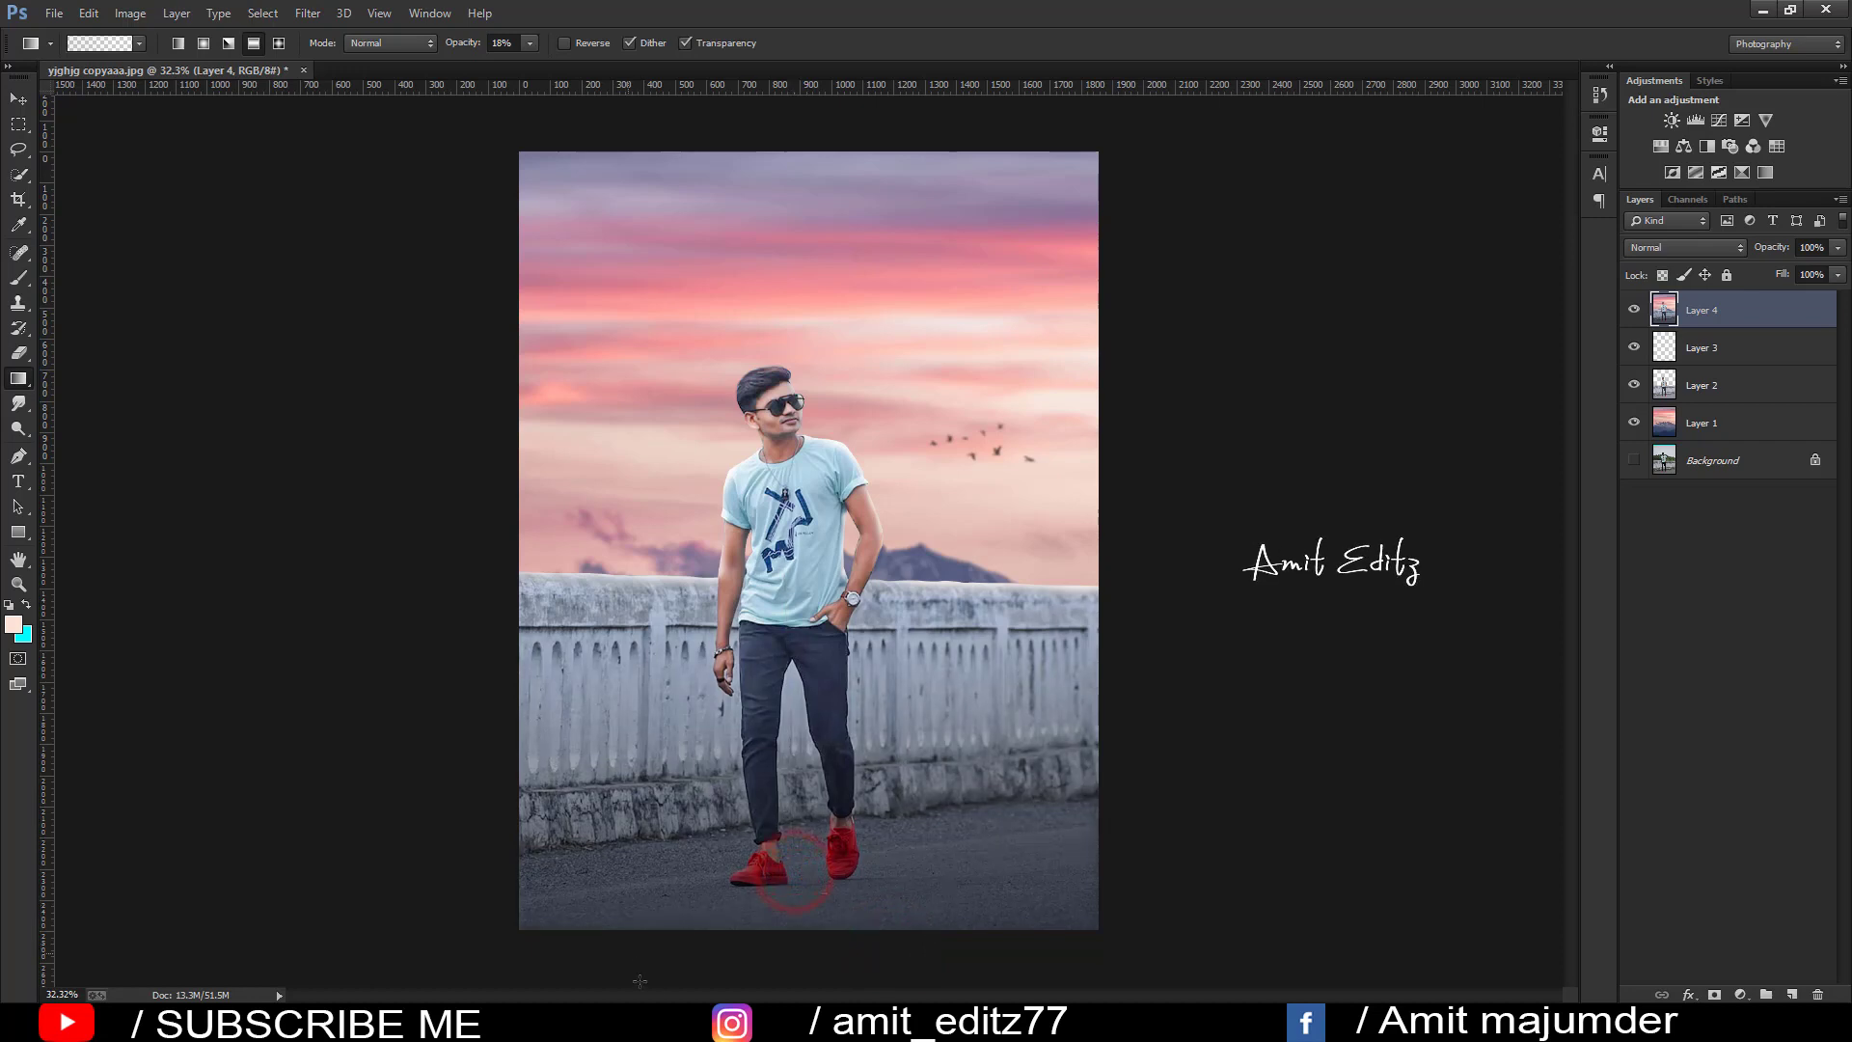
pyautogui.moveTo(738, 955); pyautogui.dragTo(738, 955)
pyautogui.scroll(-3, 781, 492)
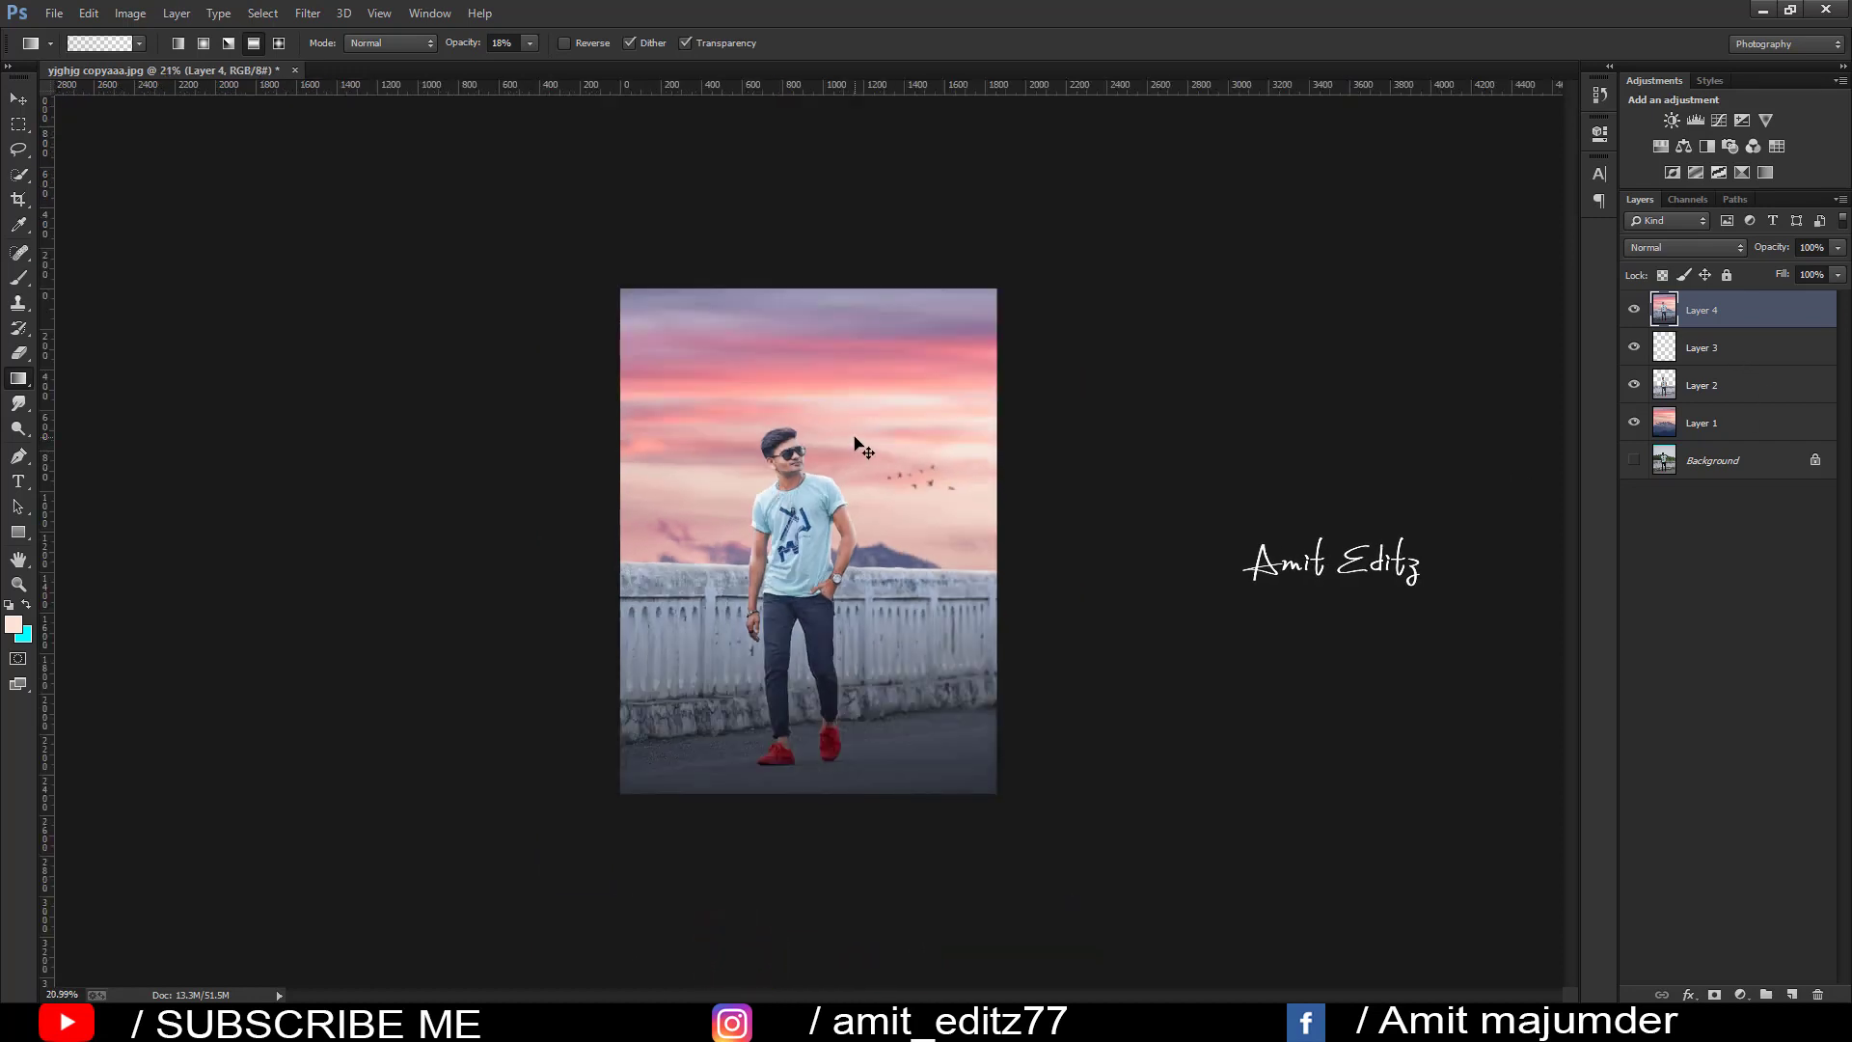
pyautogui.moveTo(1747, 313); pyautogui.dragTo(1793, 994)
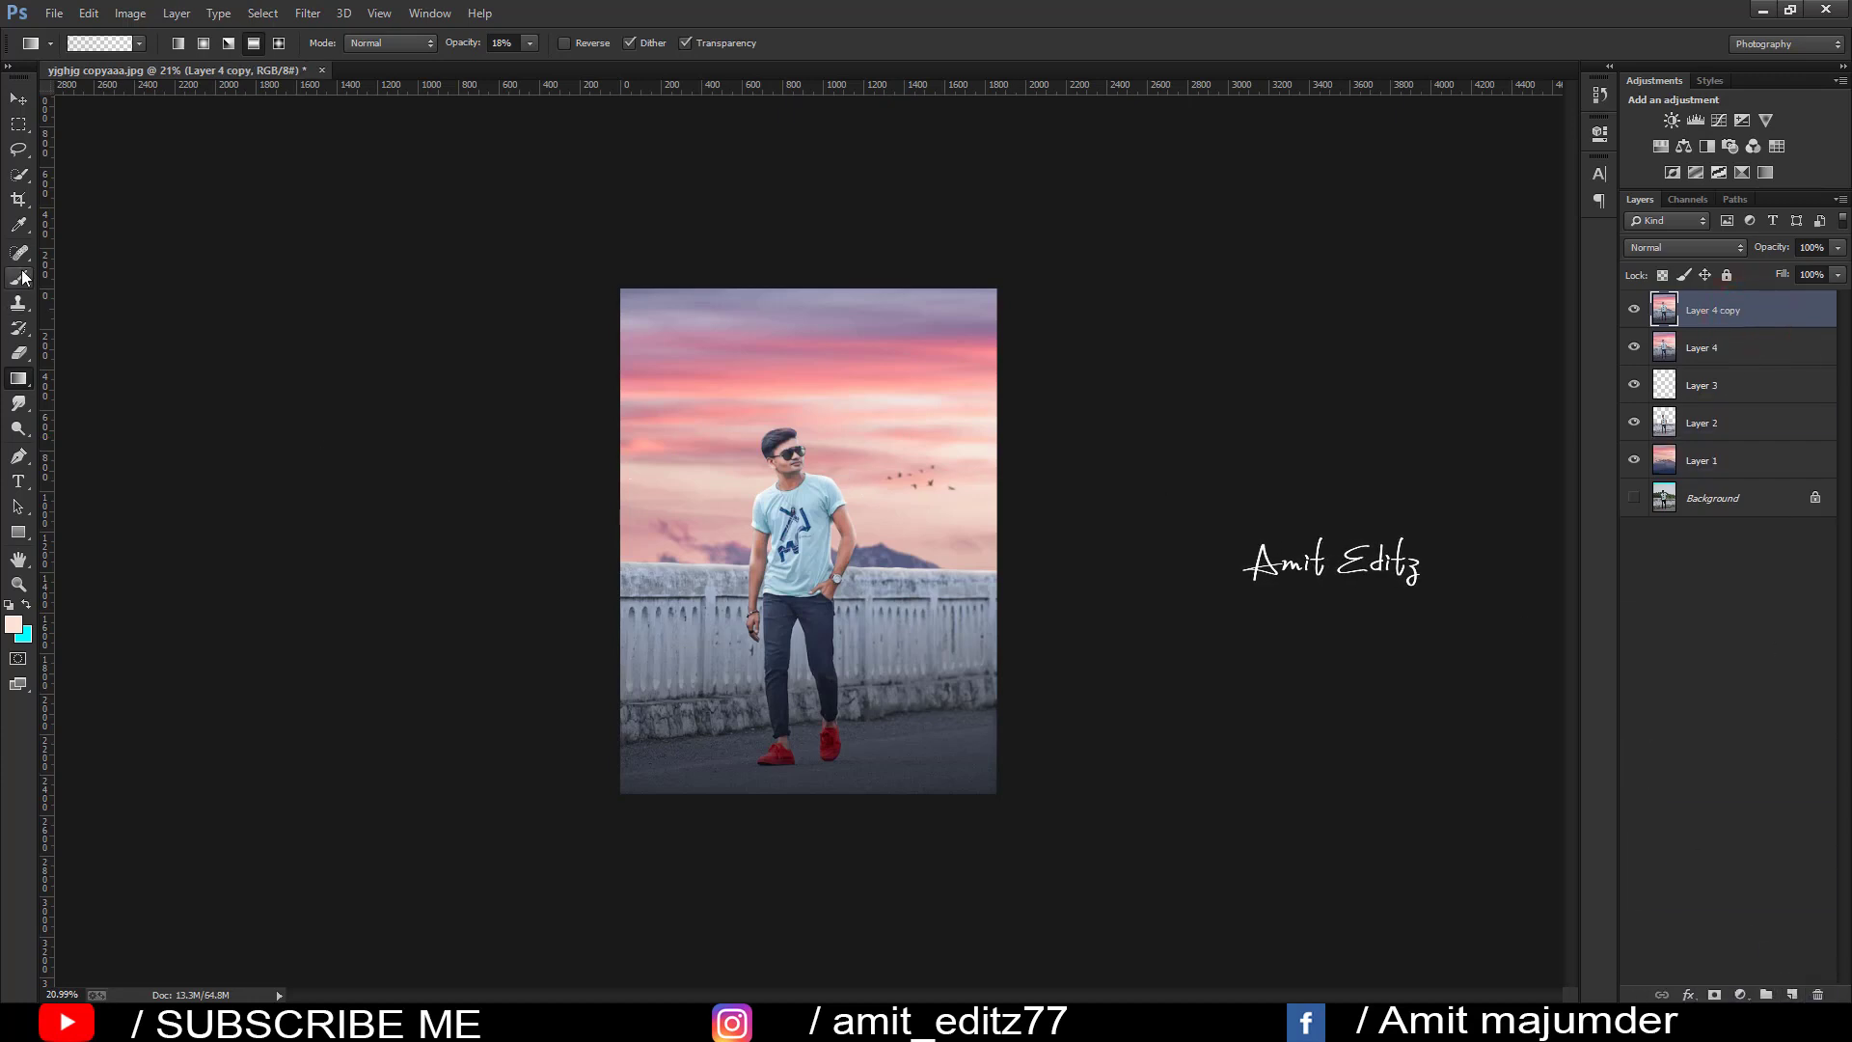
# - Dodge the man's forehead, cheek and neck at Midtones 5% with a 15–23 px brush
pyautogui.click(17, 429)
pyautogui.scroll(5, 707, 424)
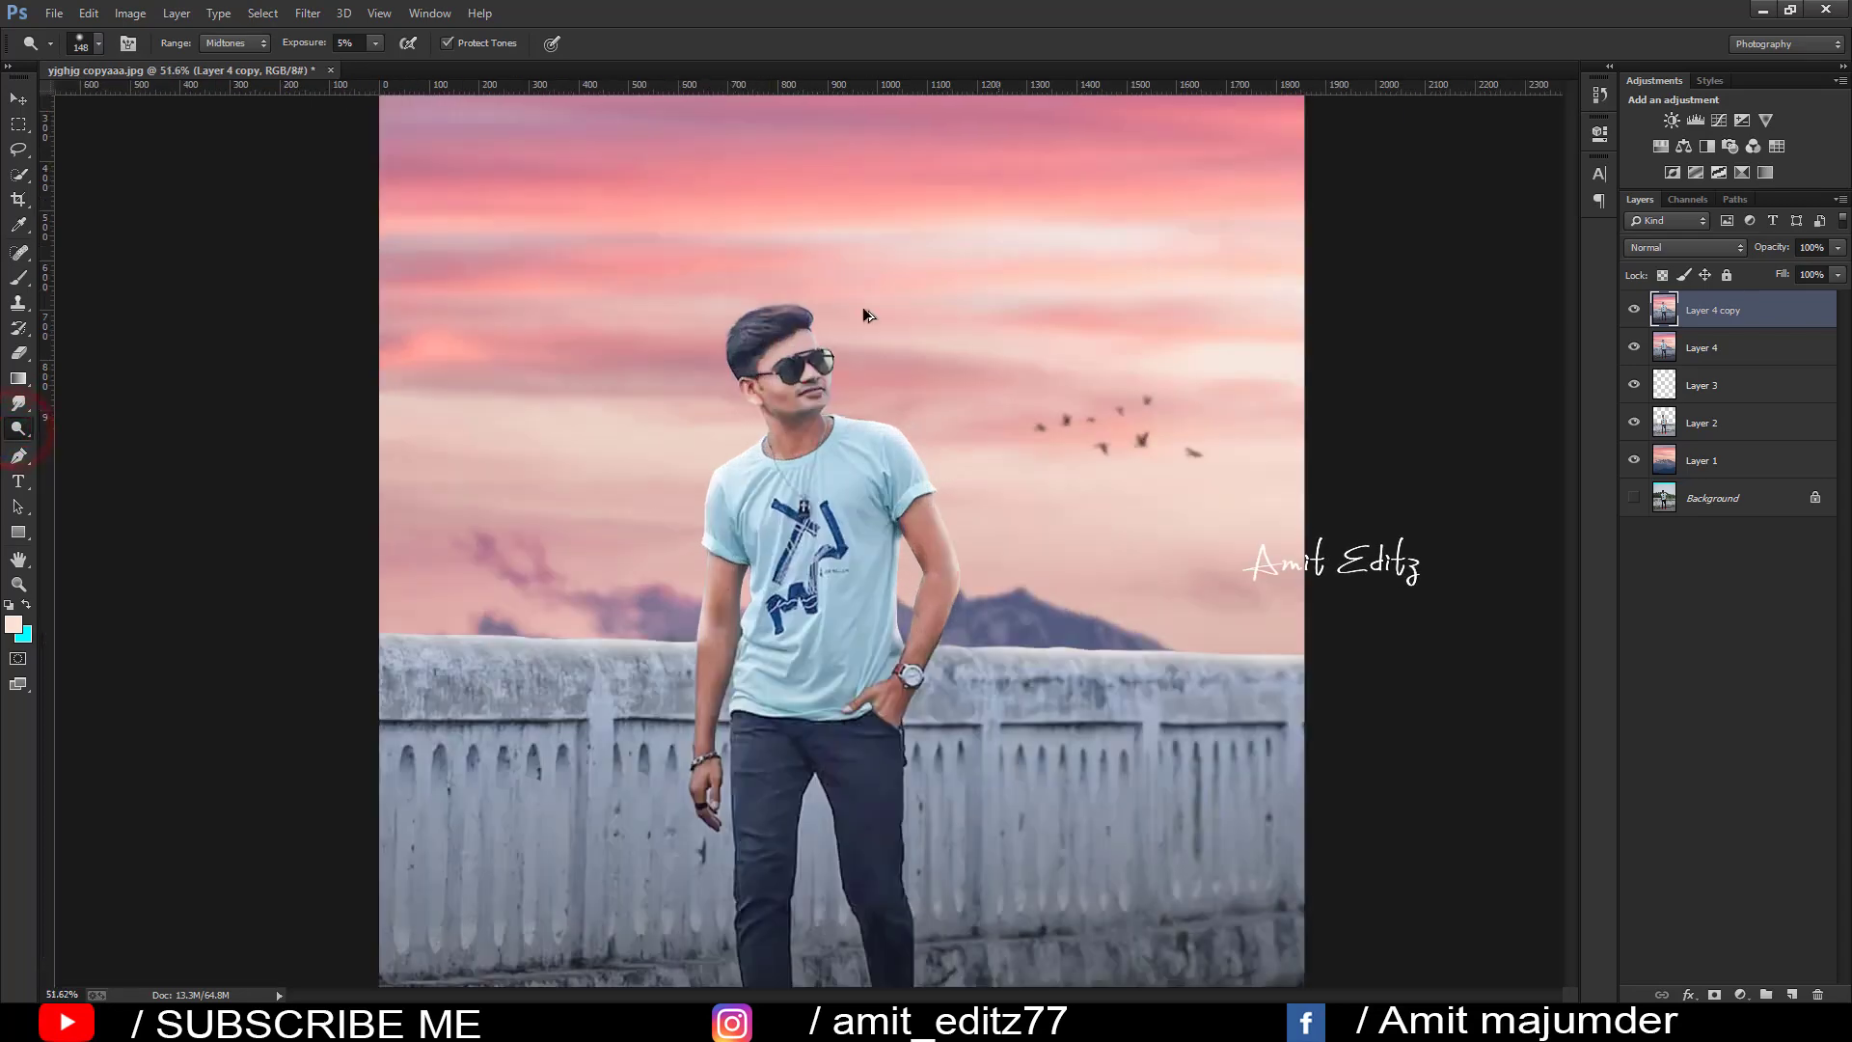
pyautogui.scroll(5, 863, 308)
pyautogui.scroll(5, 772, 338)
pyautogui.keyDown('alt'); pyautogui.rightClick(682, 392); pyautogui.keyUp('alt')
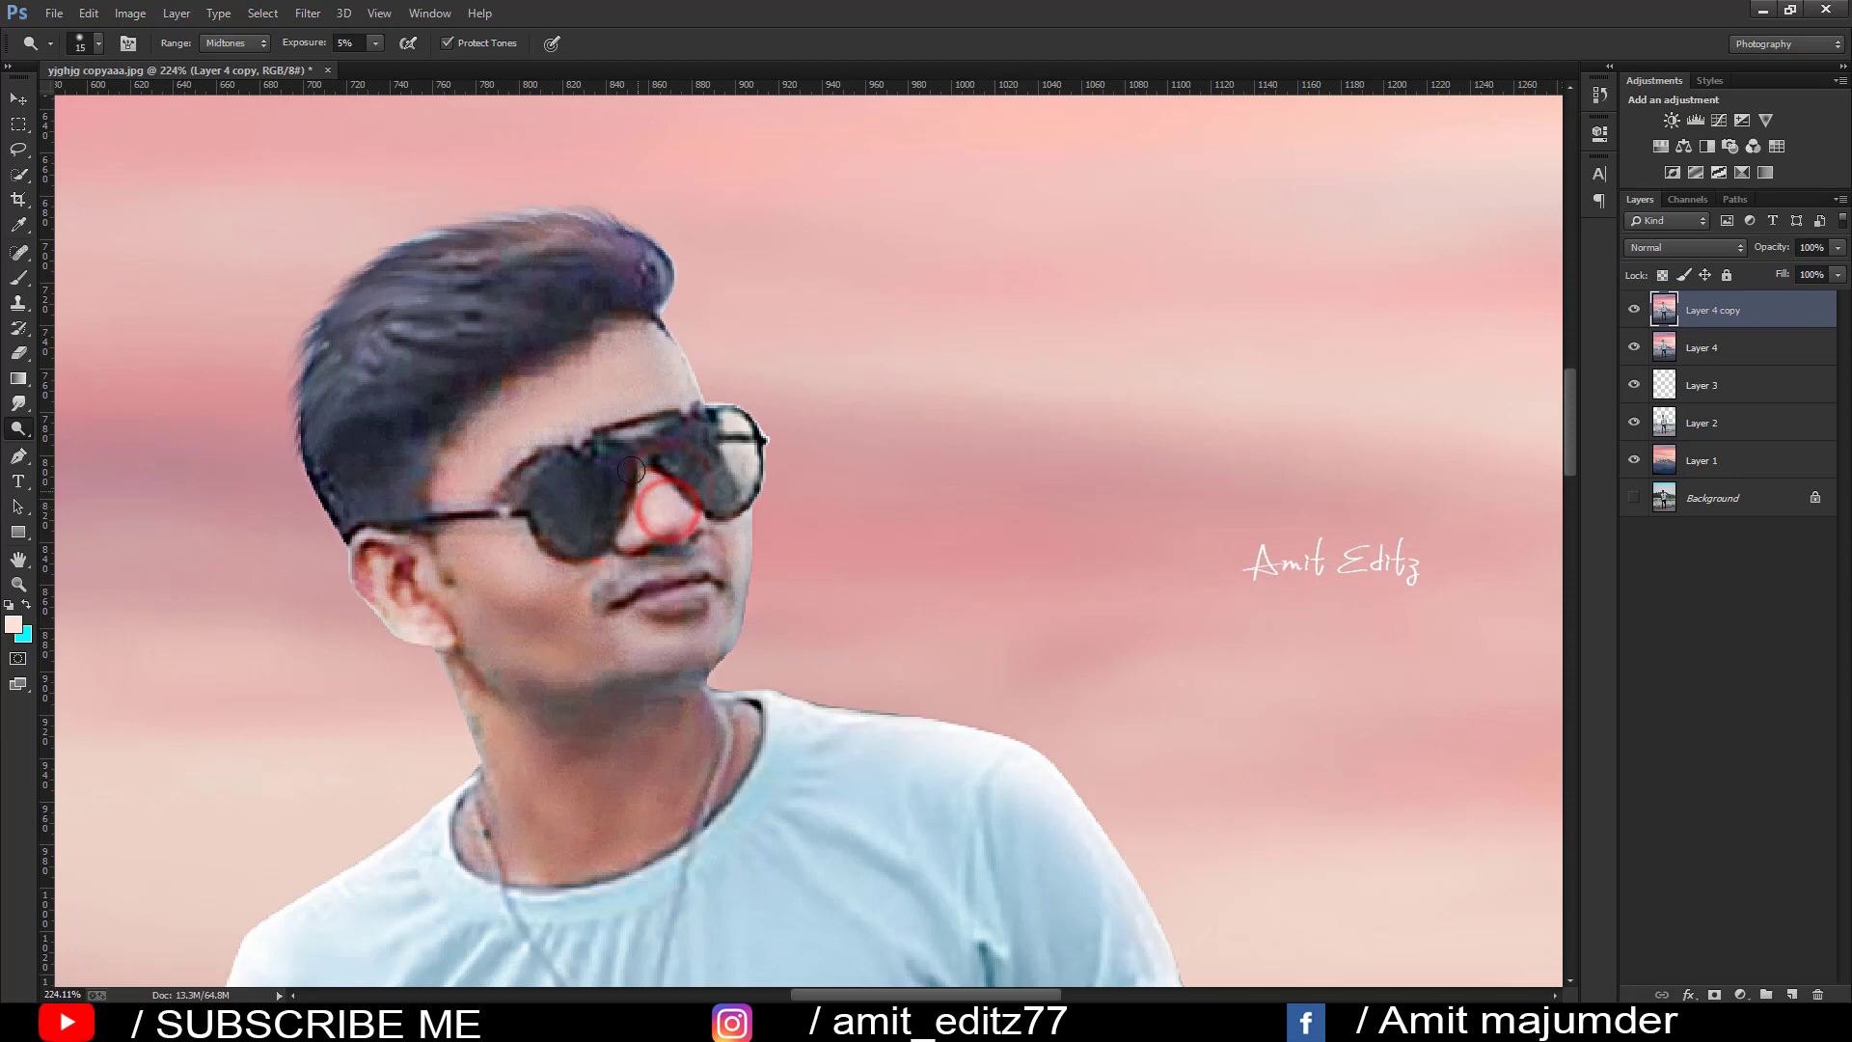
pyautogui.click(611, 372)
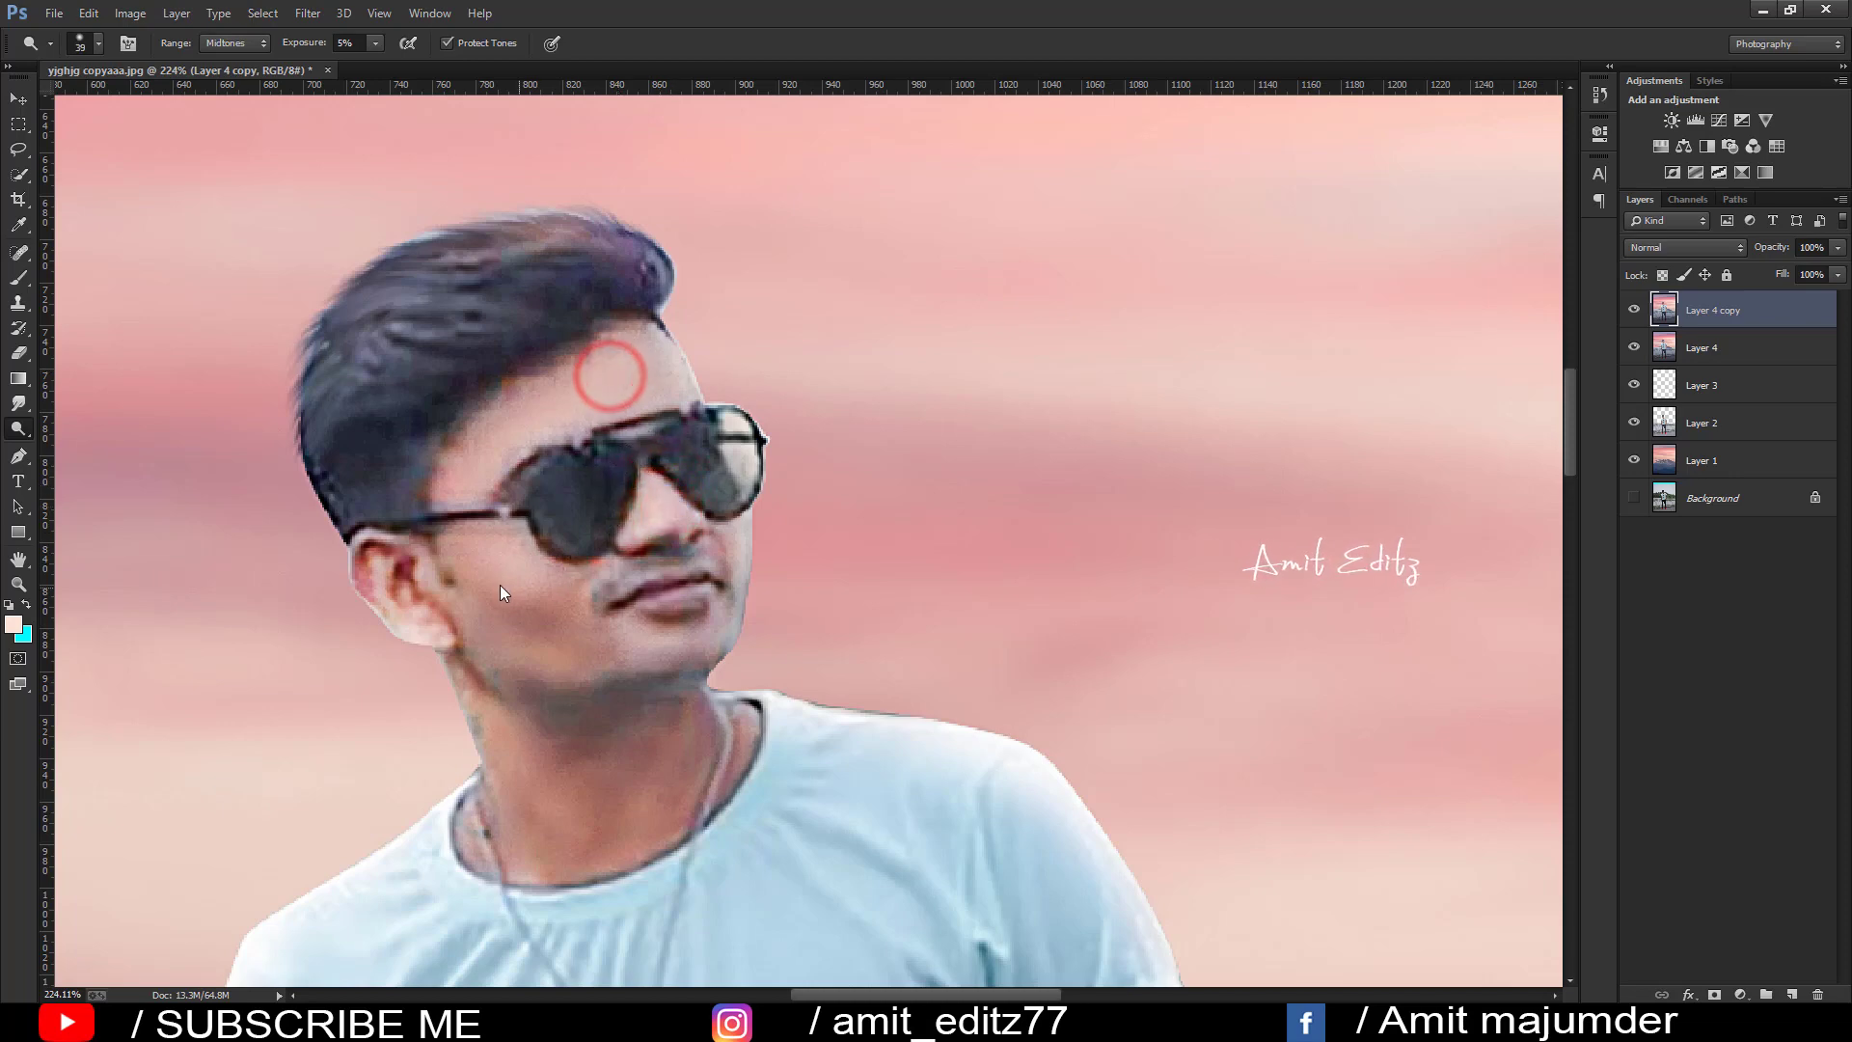
pyautogui.click(470, 558)
pyautogui.keyDown('alt'); pyautogui.rightClick(576, 611); pyautogui.keyUp('alt')
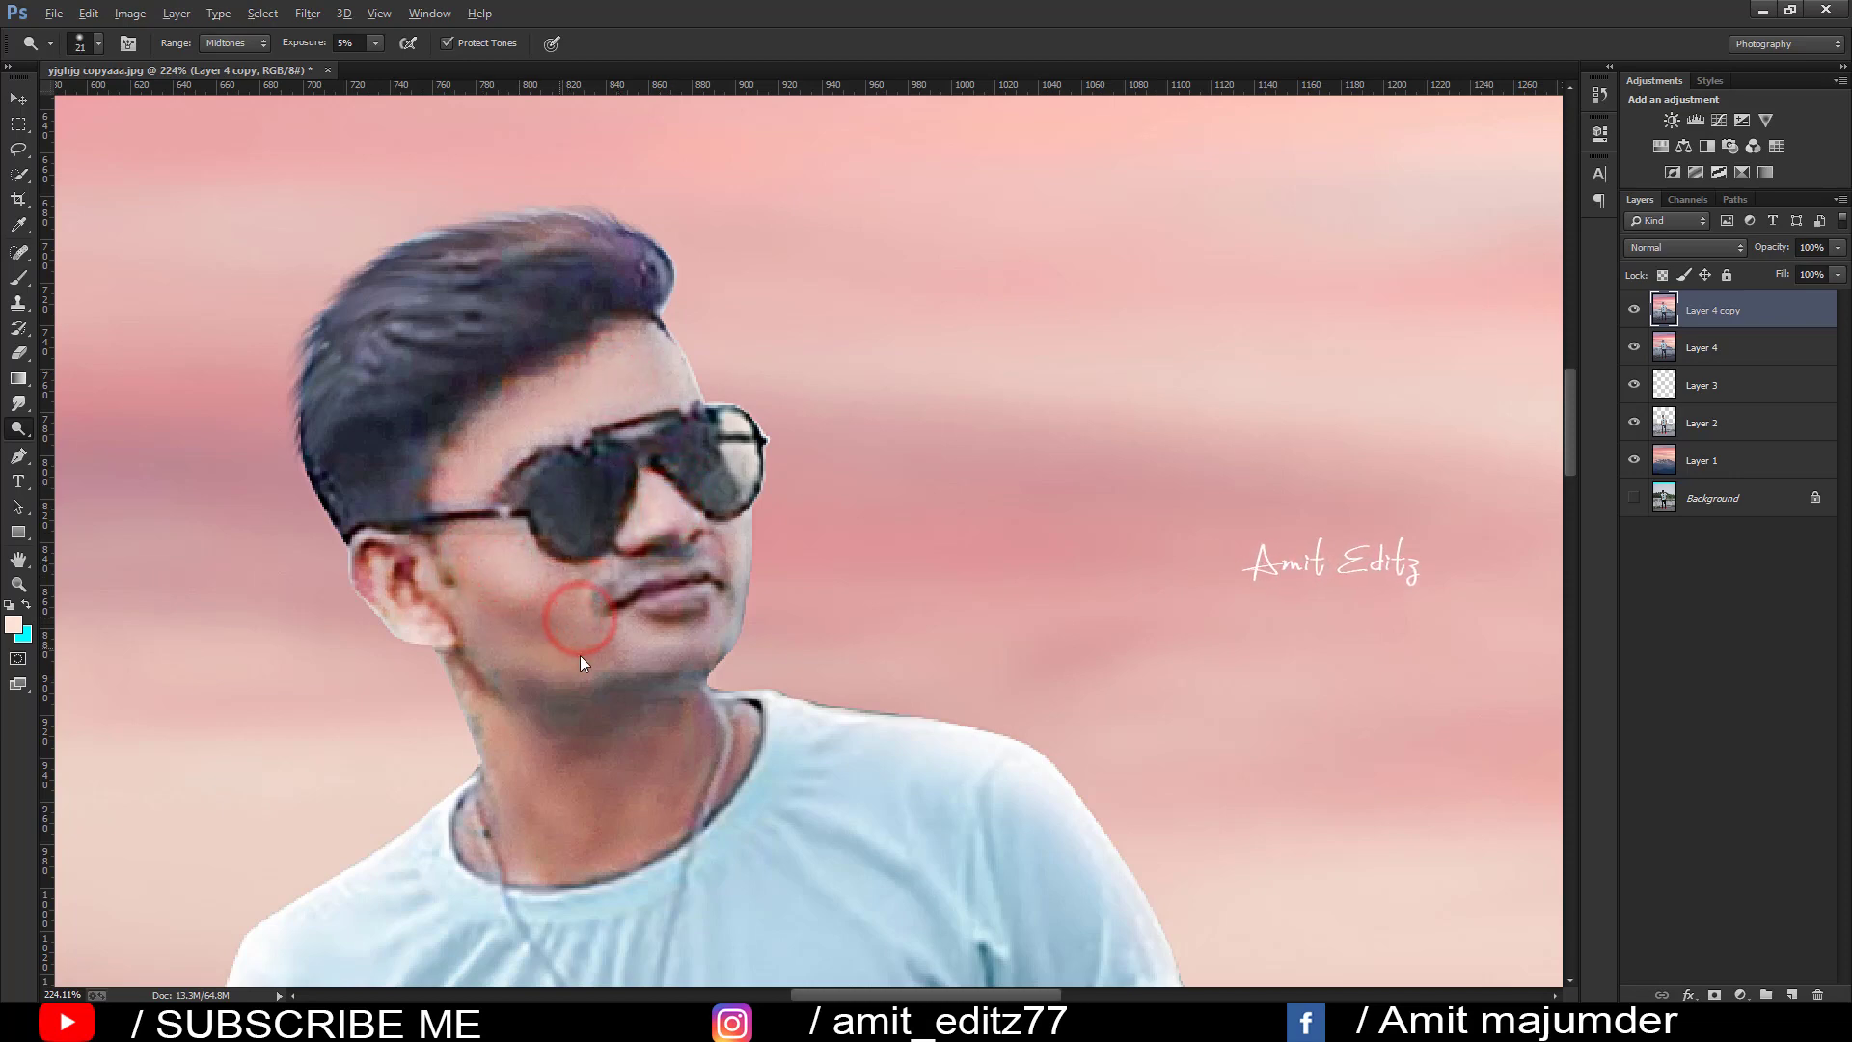
pyautogui.keyDown('alt'); pyautogui.rightClick(523, 769); pyautogui.keyUp('alt')
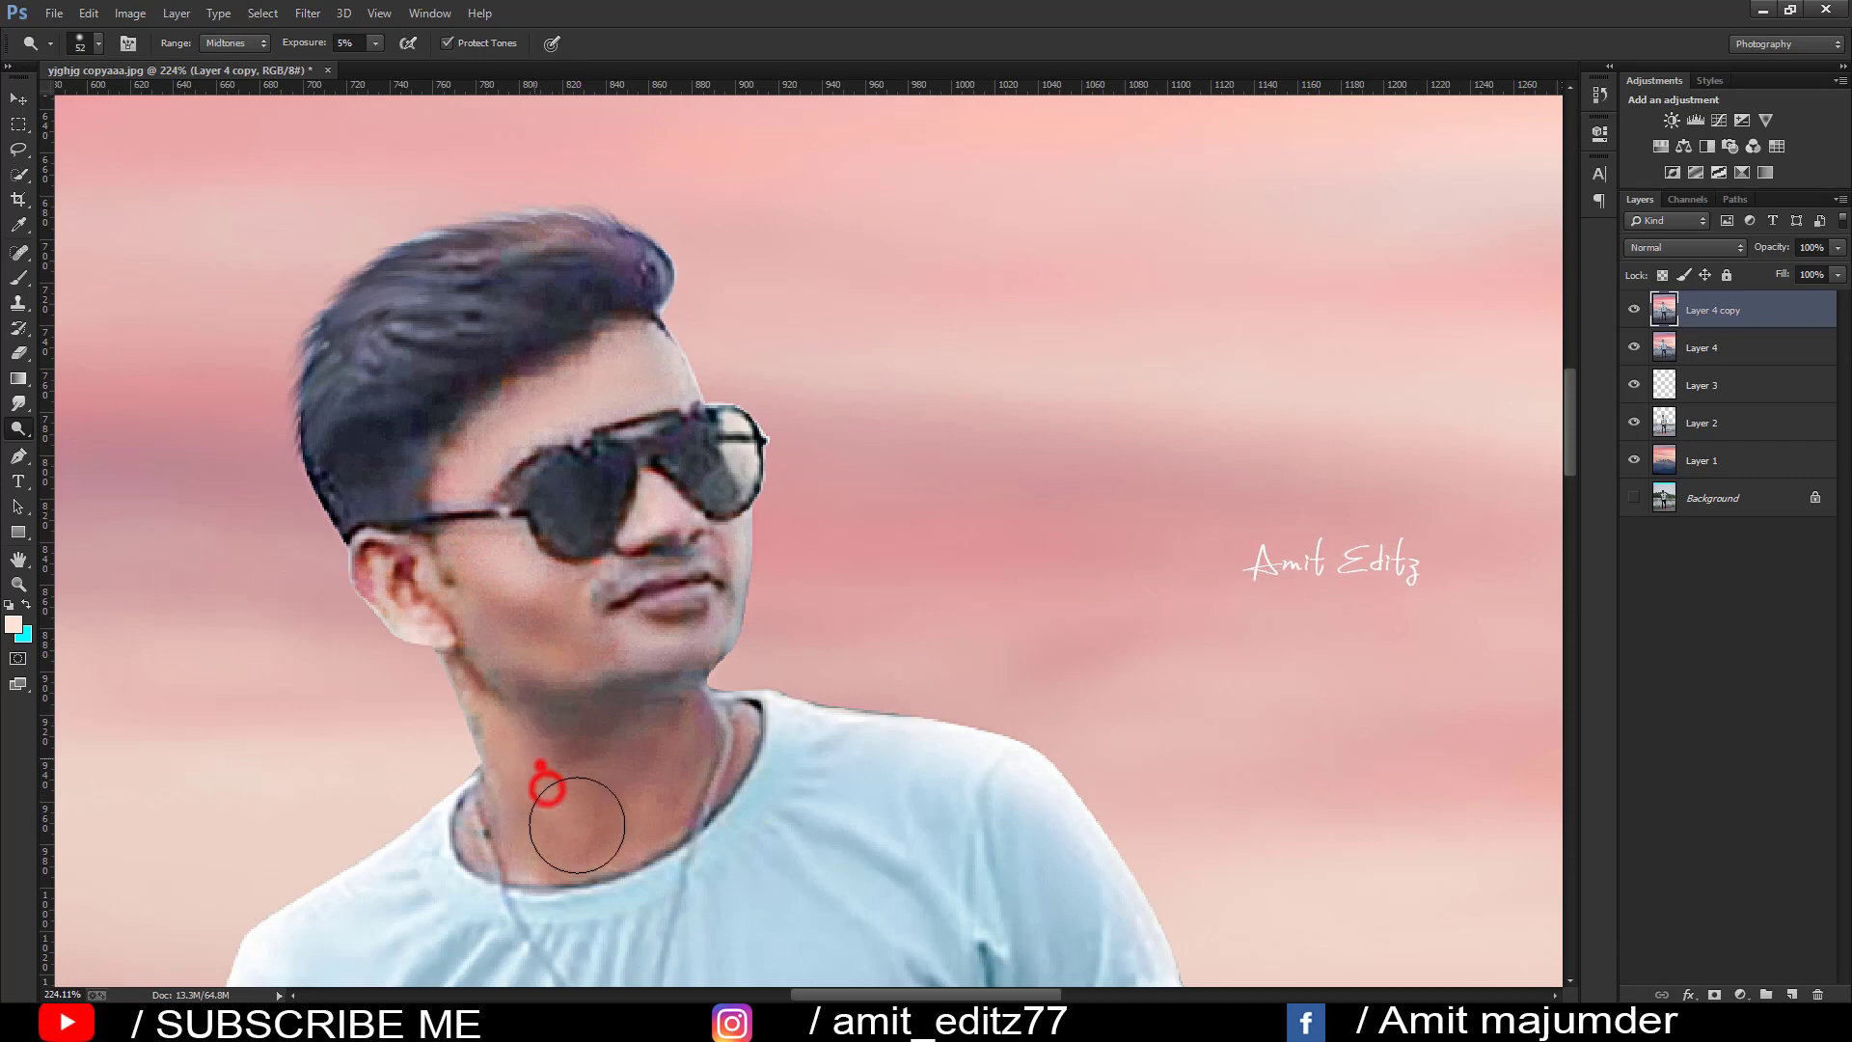
pyautogui.click(502, 745)
pyautogui.click(674, 756)
# - Dodge both upper arms and the left forearm to brighten the skin
pyautogui.scroll(-3, 772, 723)
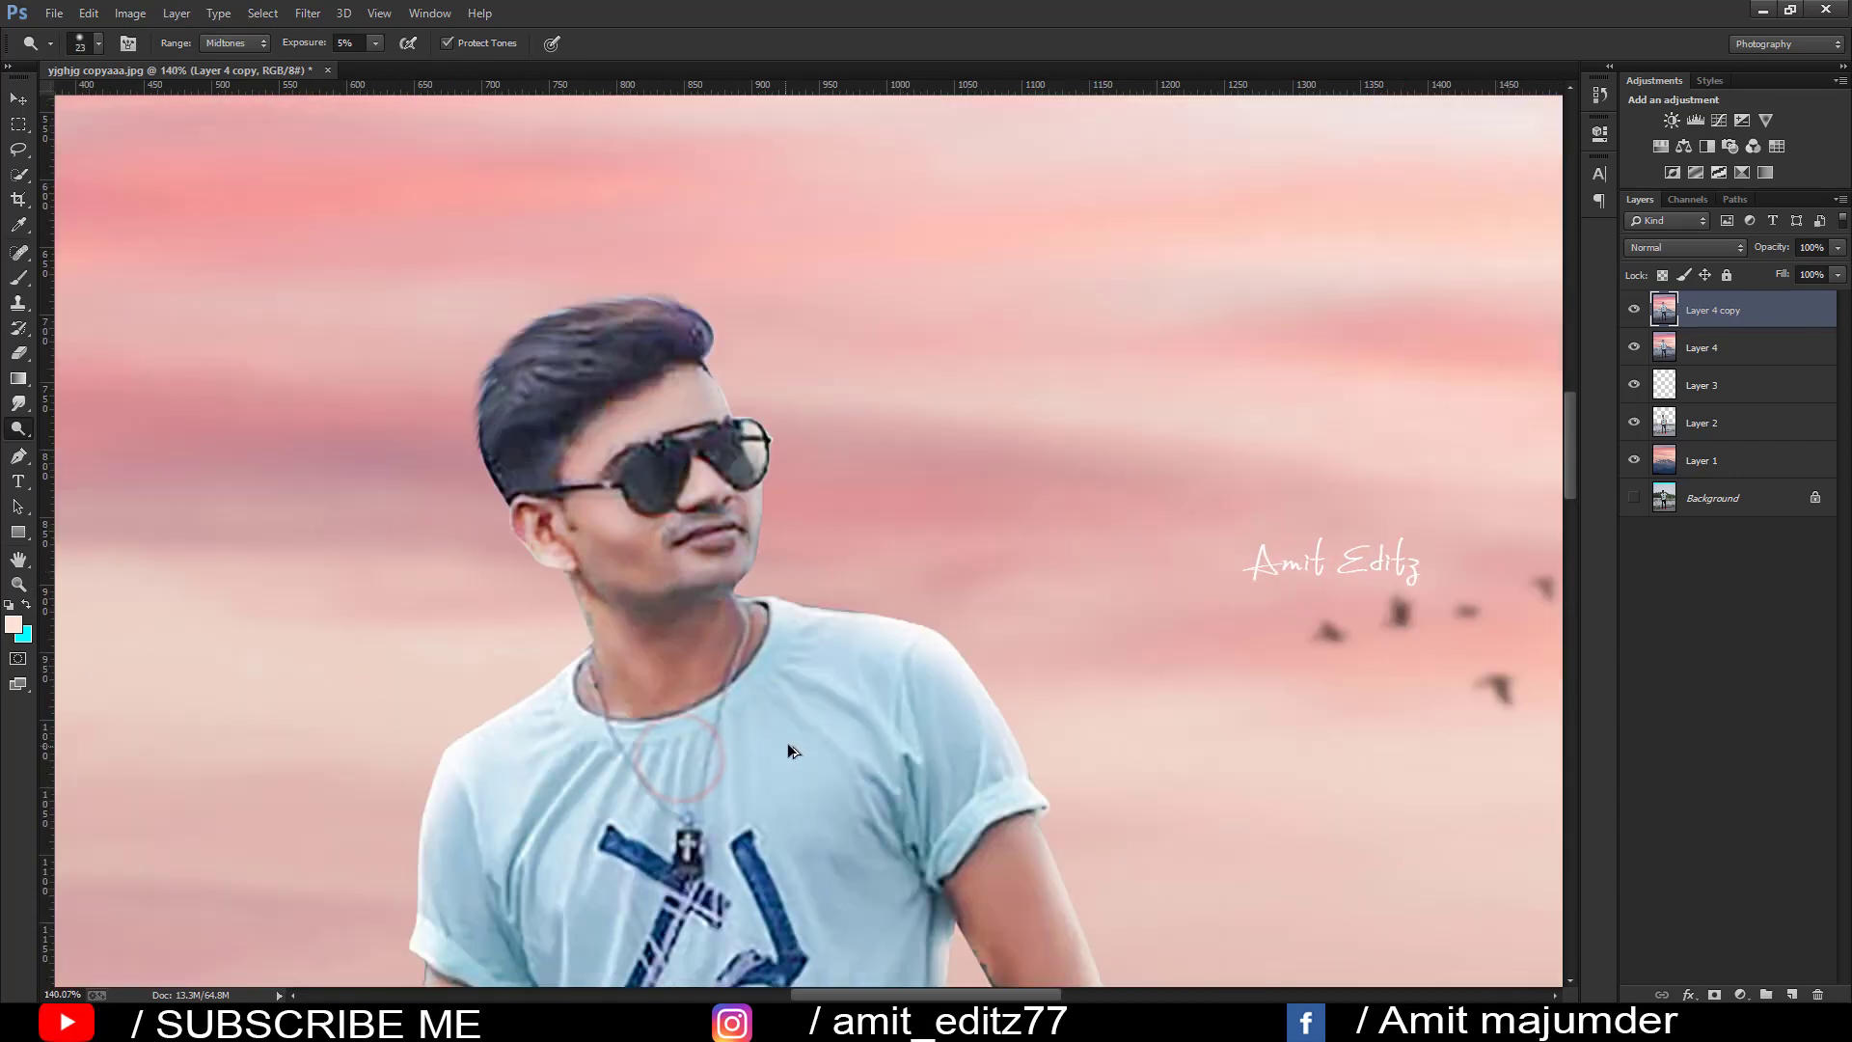
pyautogui.scroll(-2, 865, 689)
pyautogui.scroll(-1, 805, 668)
pyautogui.scroll(-2, 822, 689)
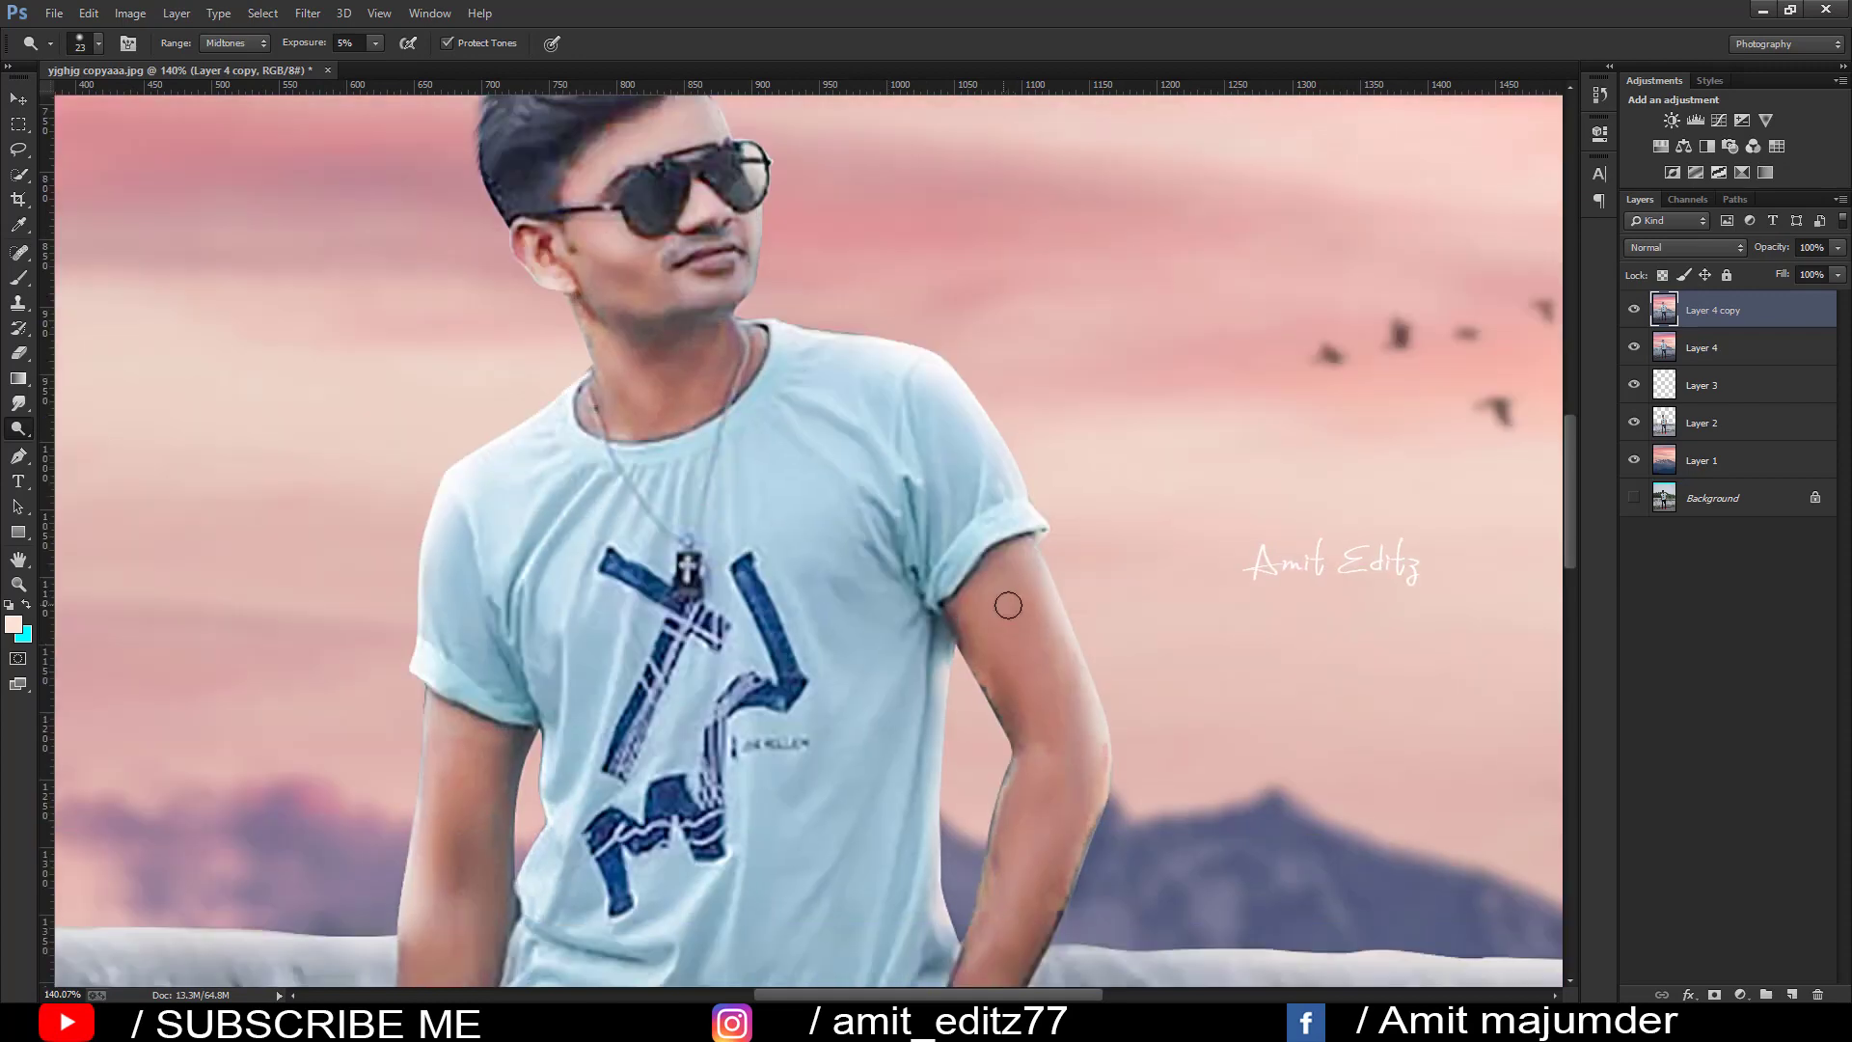
pyautogui.moveTo(1016, 608)
pyautogui.mouseDown()
pyautogui.moveTo(1083, 815)
pyautogui.moveTo(996, 537)
pyautogui.moveTo(1080, 784)
pyautogui.mouseUp()
pyautogui.scroll(-2, 1080, 784)
pyautogui.moveTo(1054, 649)
pyautogui.mouseDown()
pyautogui.moveTo(1083, 669)
pyautogui.moveTo(1007, 852)
pyautogui.mouseUp()
pyautogui.click(1009, 855)
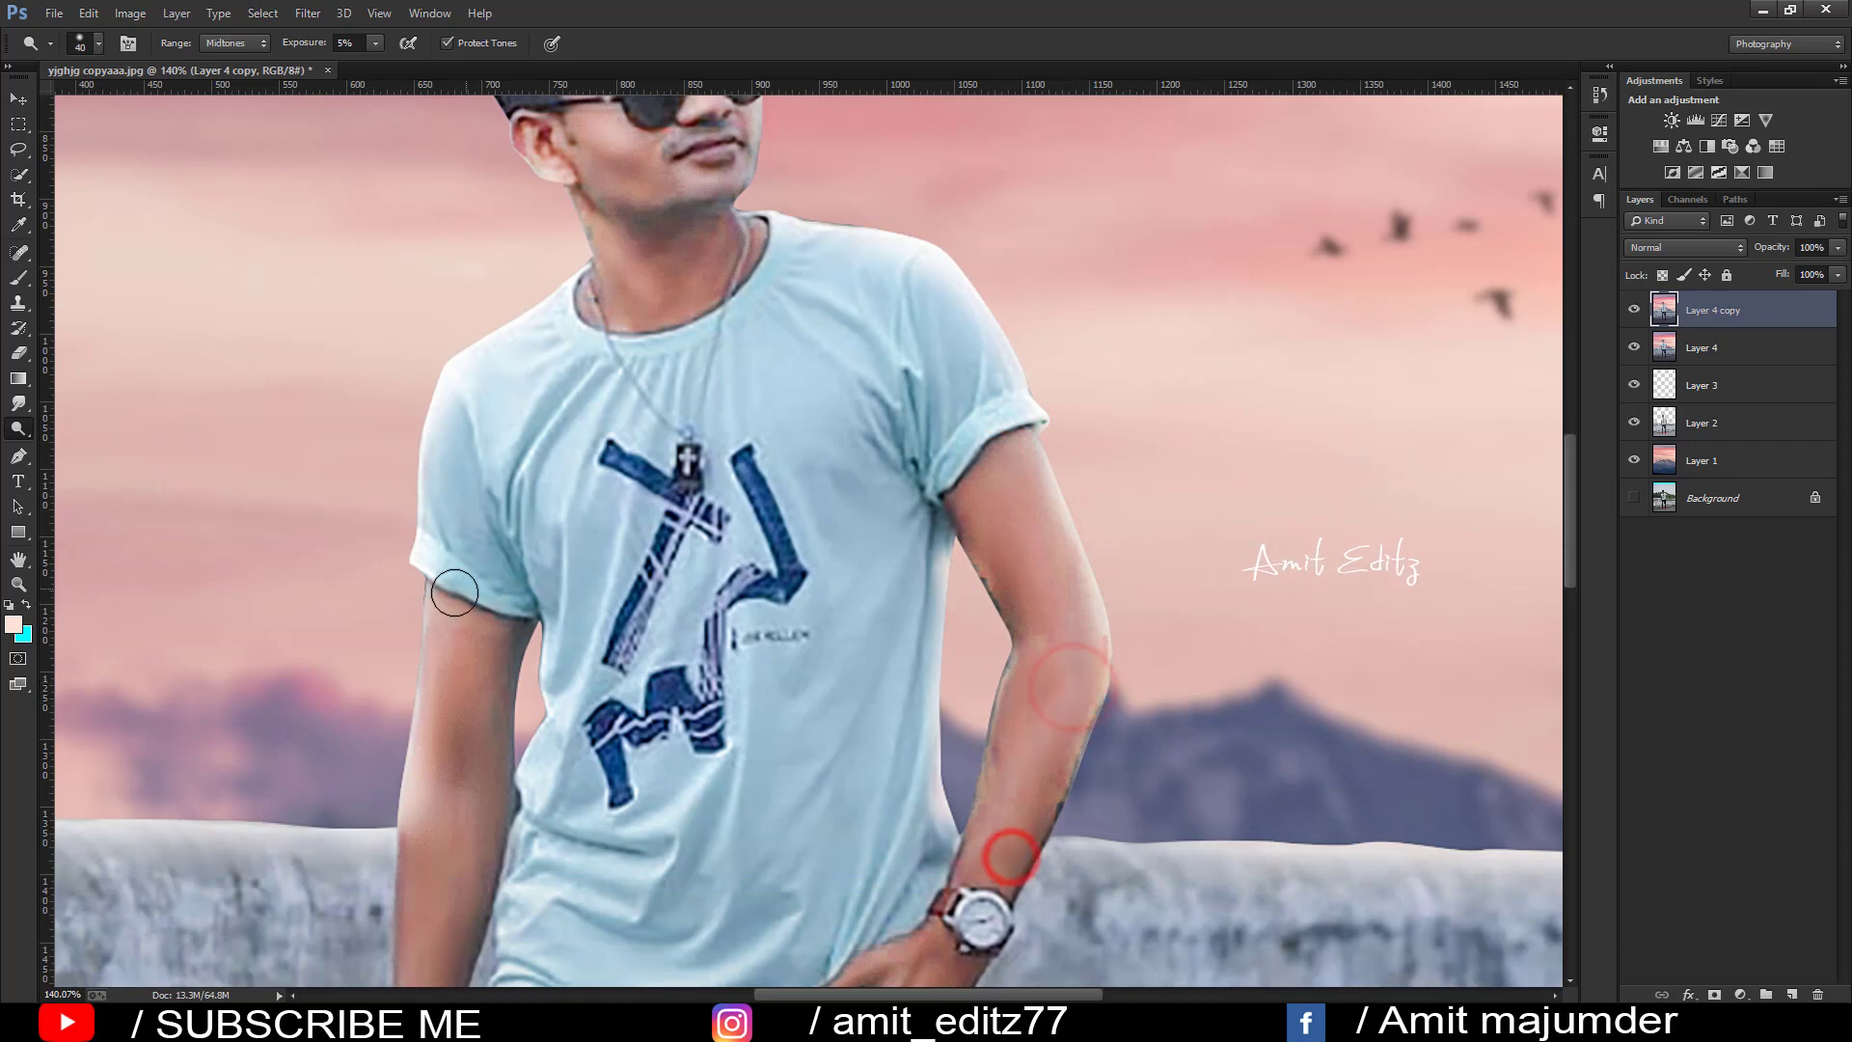
pyautogui.moveTo(467, 604); pyautogui.dragTo(436, 709)
pyautogui.scroll(-3, 415, 926)
pyautogui.click(434, 719)
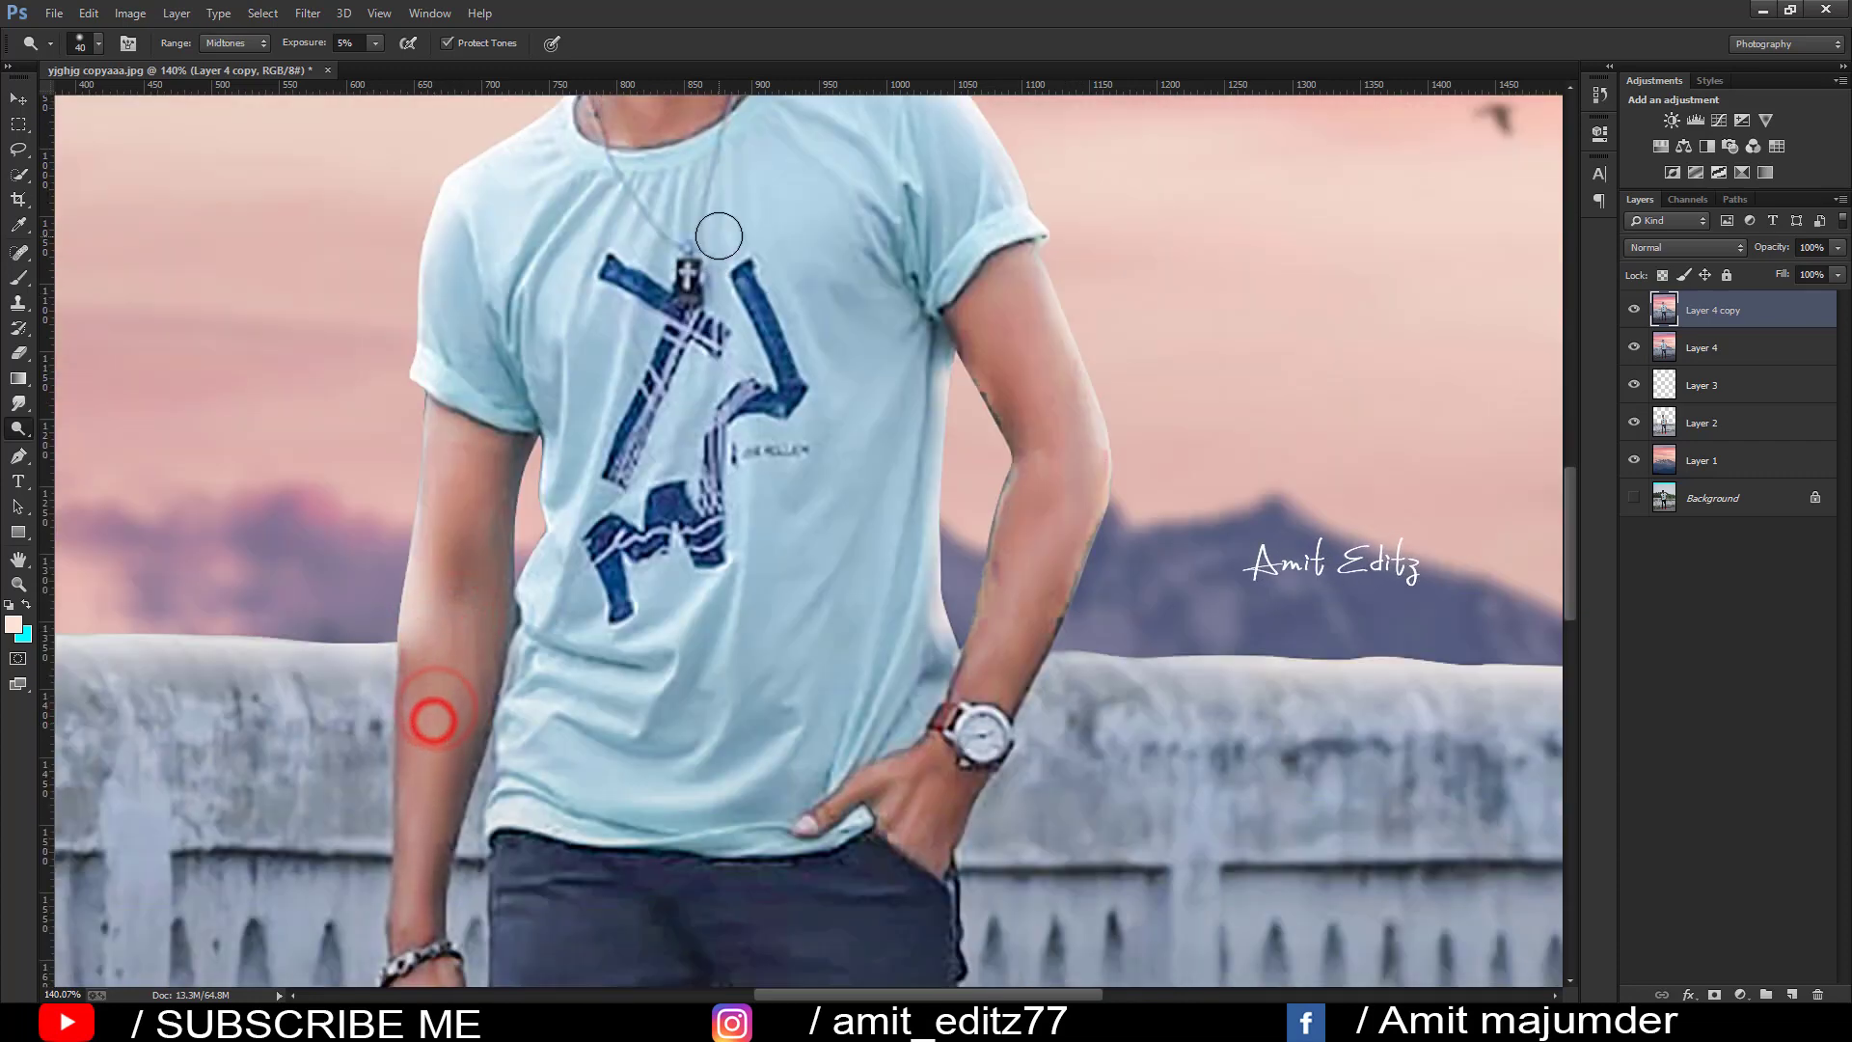
pyautogui.scroll(-1, 718, 283)
# - Dodge the T-shirt around the logo, shoulder and neckline
pyautogui.moveTo(739, 487); pyautogui.dragTo(744, 365)
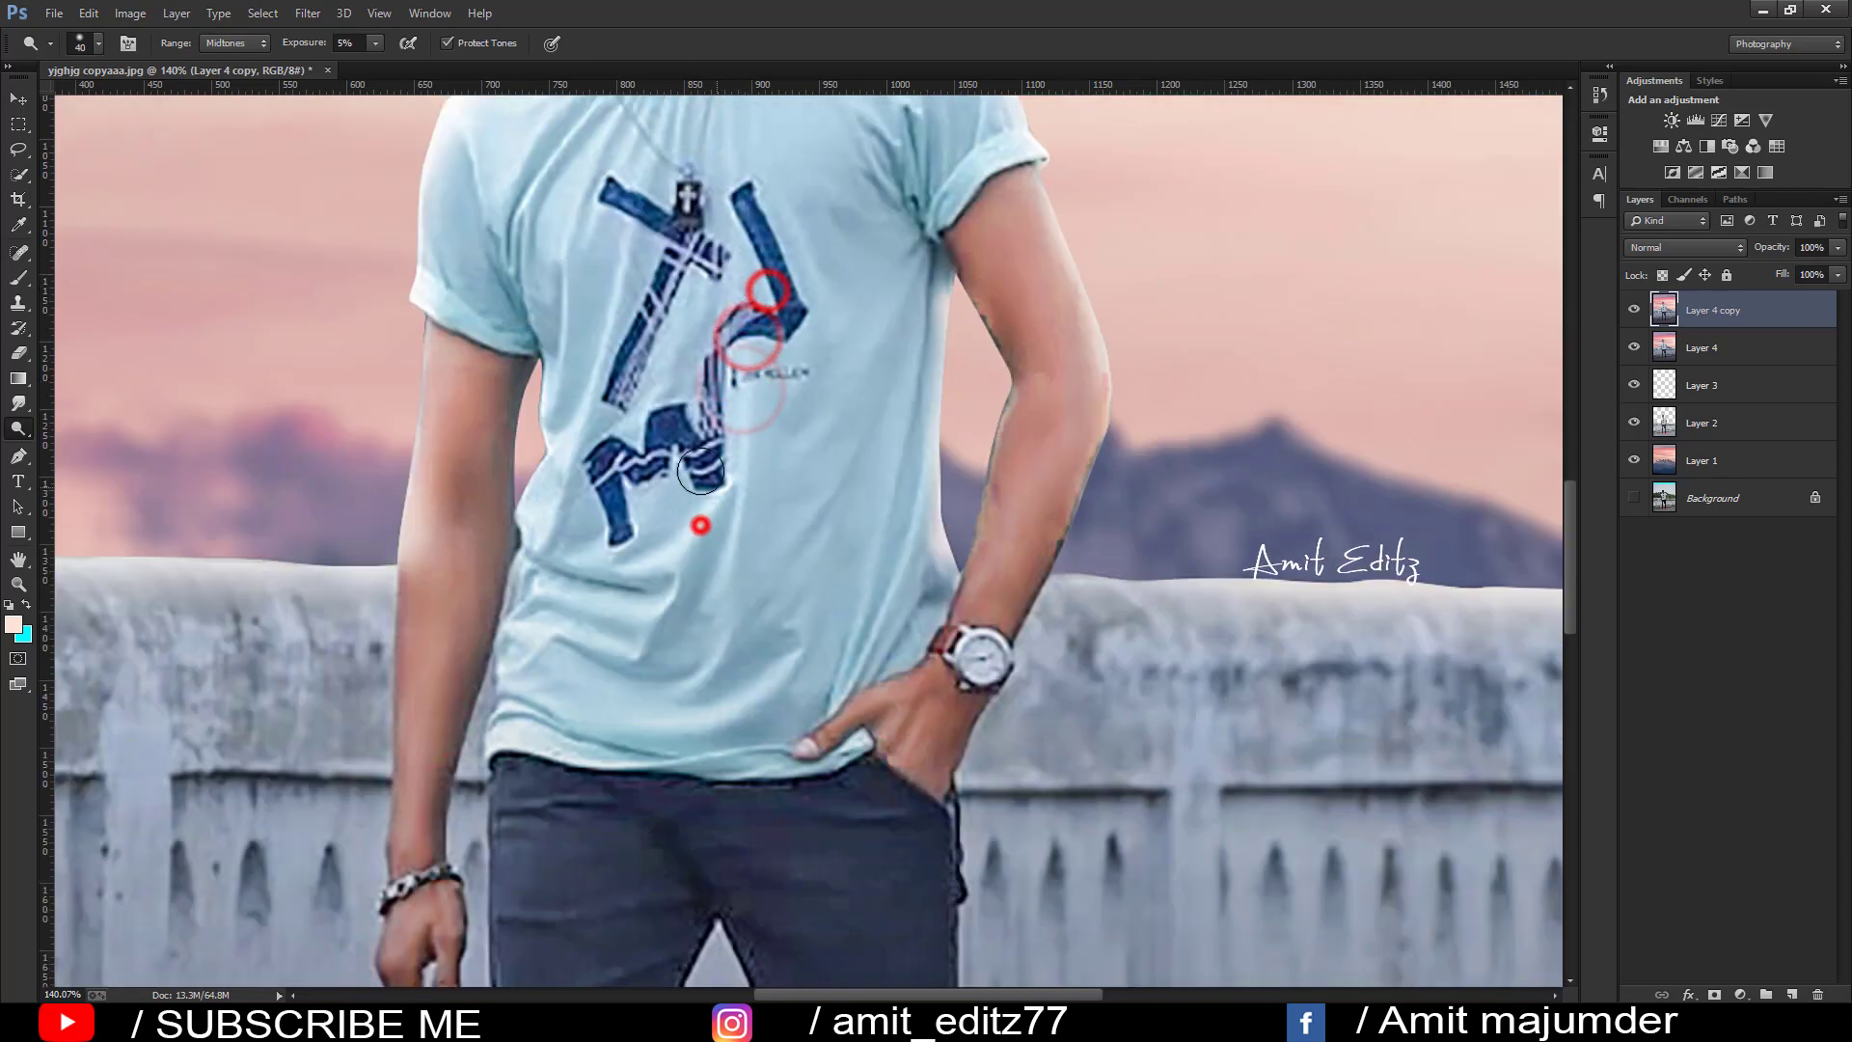
pyautogui.click(703, 525)
pyautogui.moveTo(715, 583); pyautogui.dragTo(647, 262)
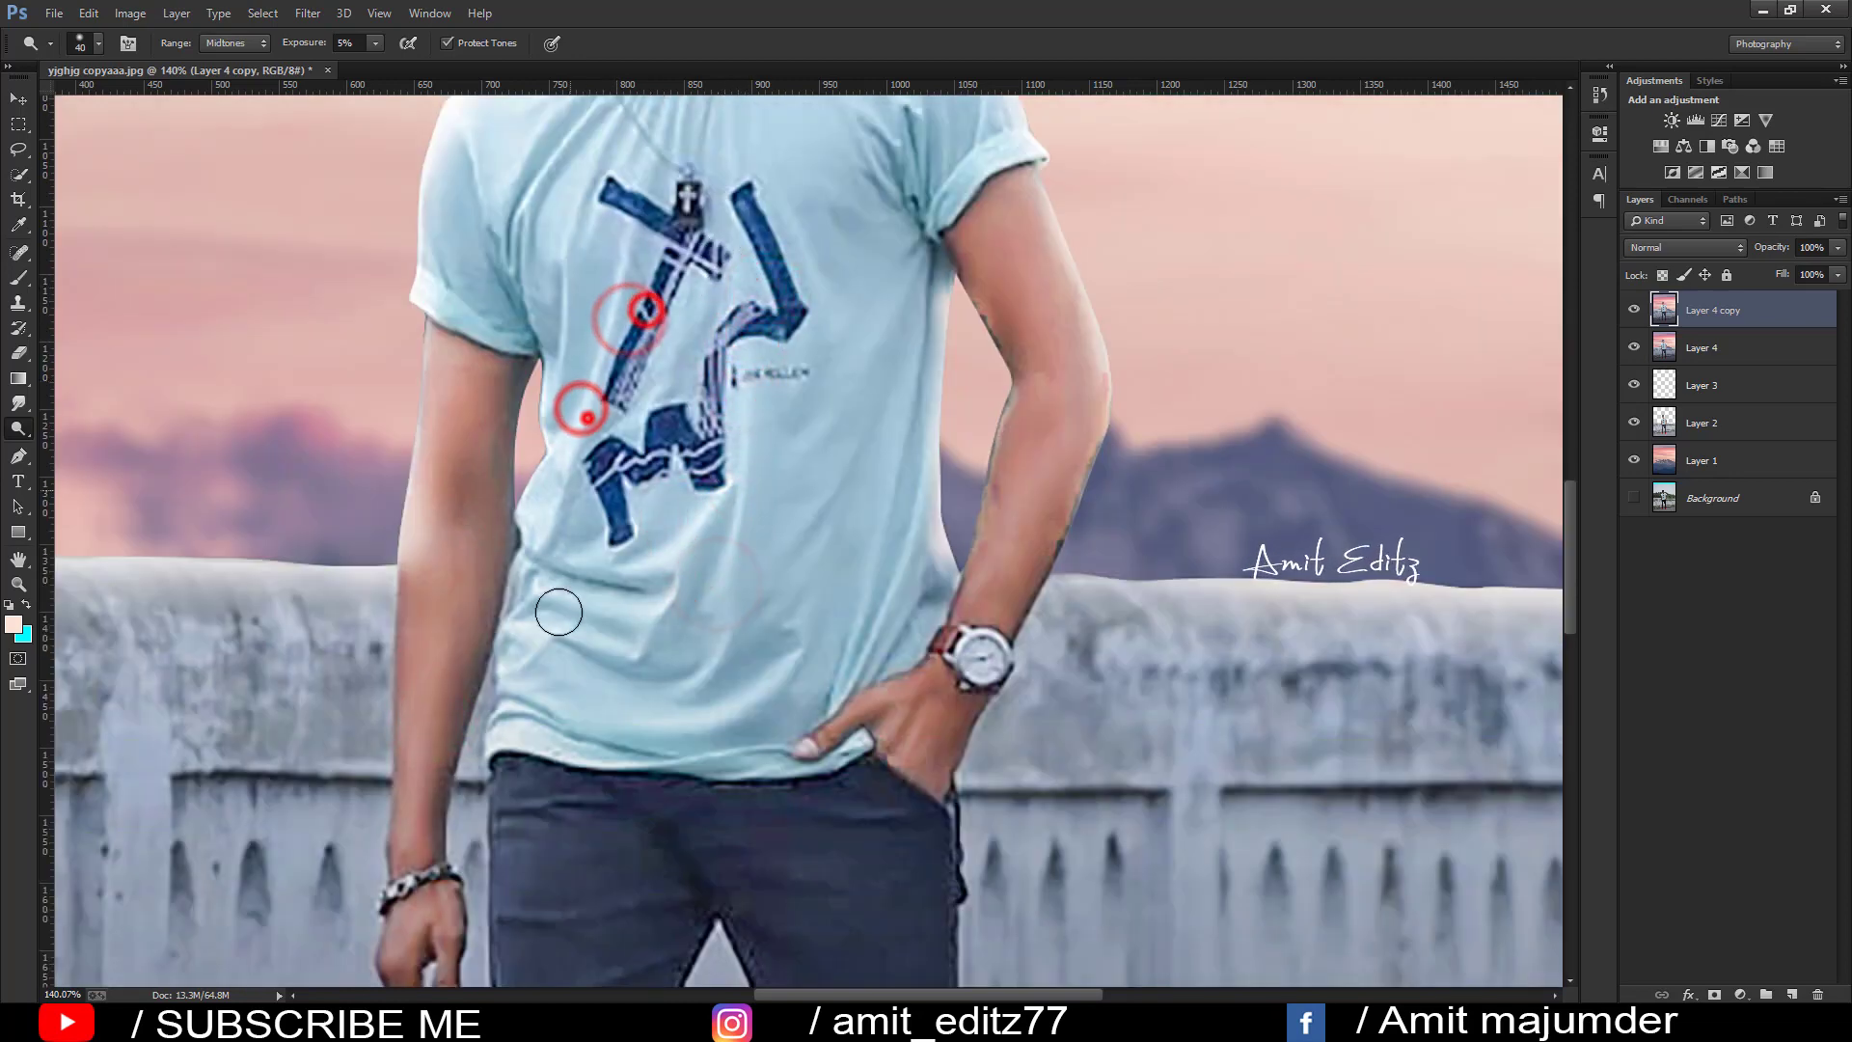
pyautogui.scroll(2, 540, 434)
pyautogui.click(528, 303)
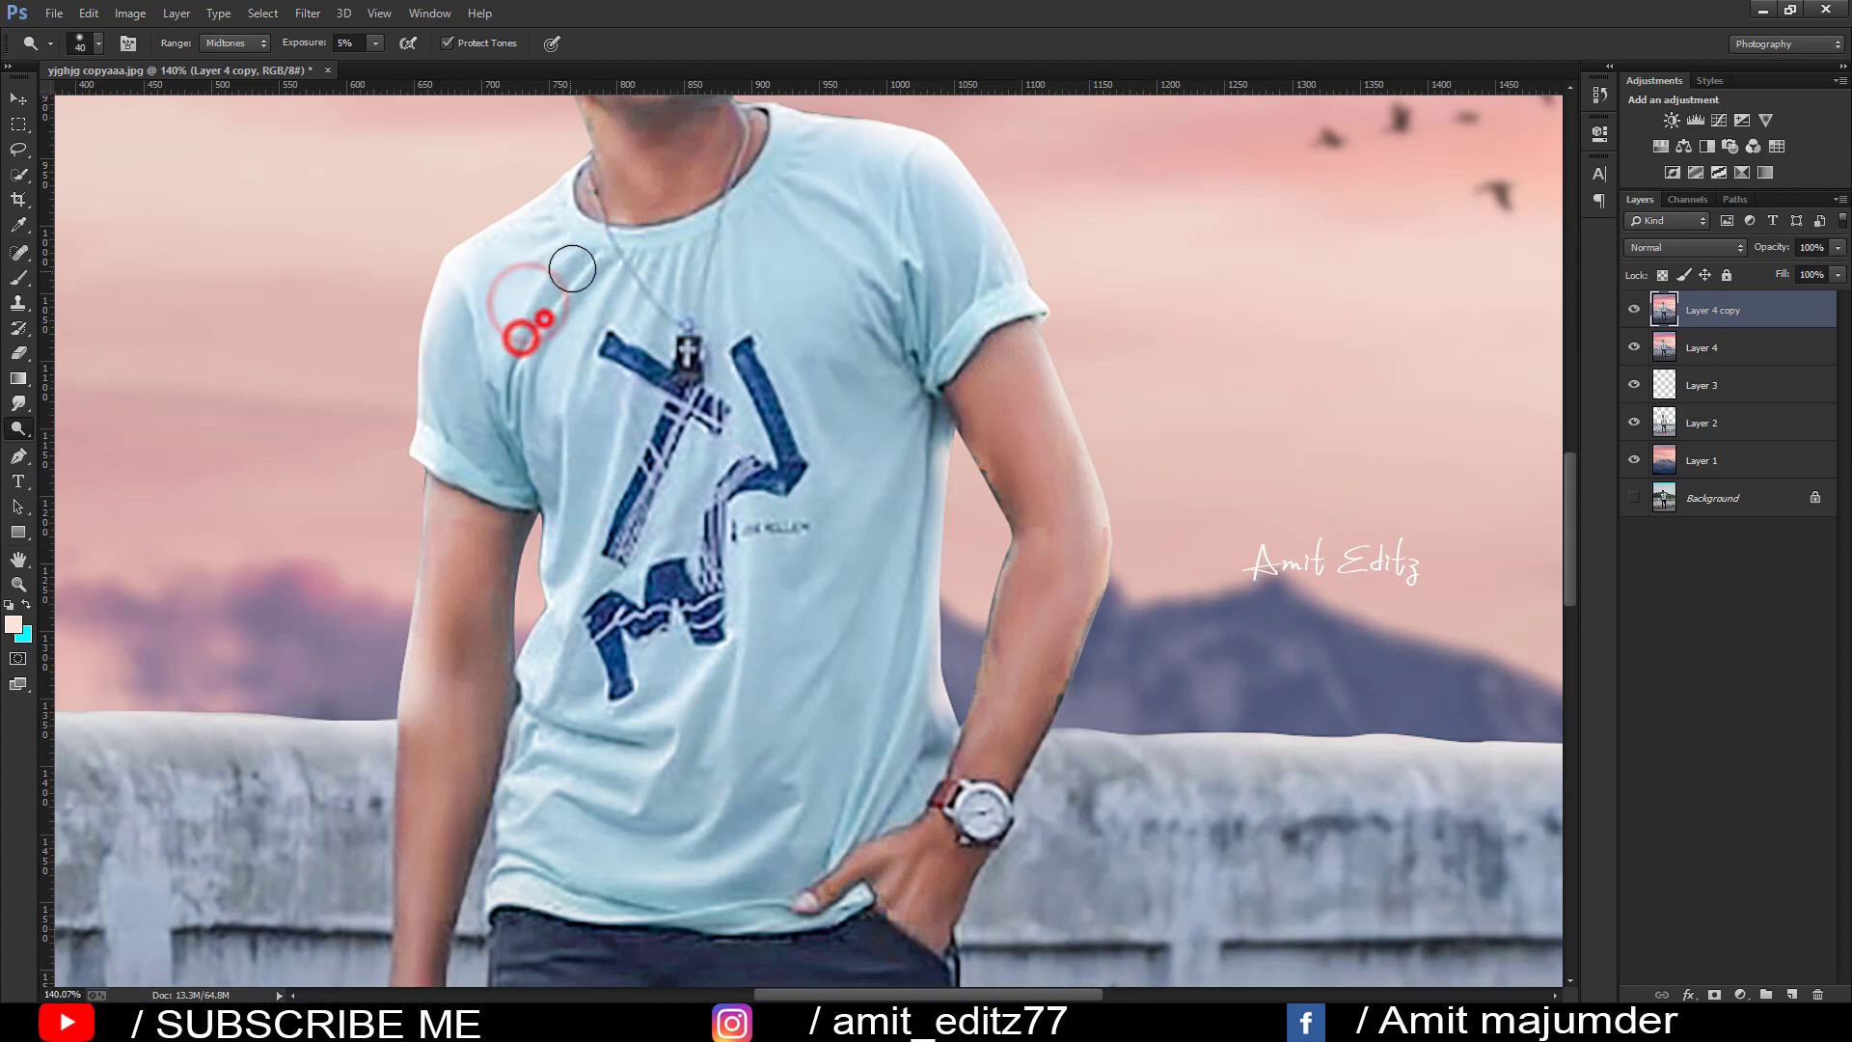
pyautogui.moveTo(559, 295); pyautogui.dragTo(573, 359)
pyautogui.moveTo(669, 239); pyautogui.dragTo(621, 376)
pyautogui.moveTo(680, 318)
pyautogui.mouseDown()
pyautogui.moveTo(755, 316)
pyautogui.moveTo(797, 600)
pyautogui.mouseUp()
pyautogui.moveTo(878, 468); pyautogui.dragTo(836, 576)
pyautogui.moveTo(803, 235); pyautogui.dragTo(733, 260)
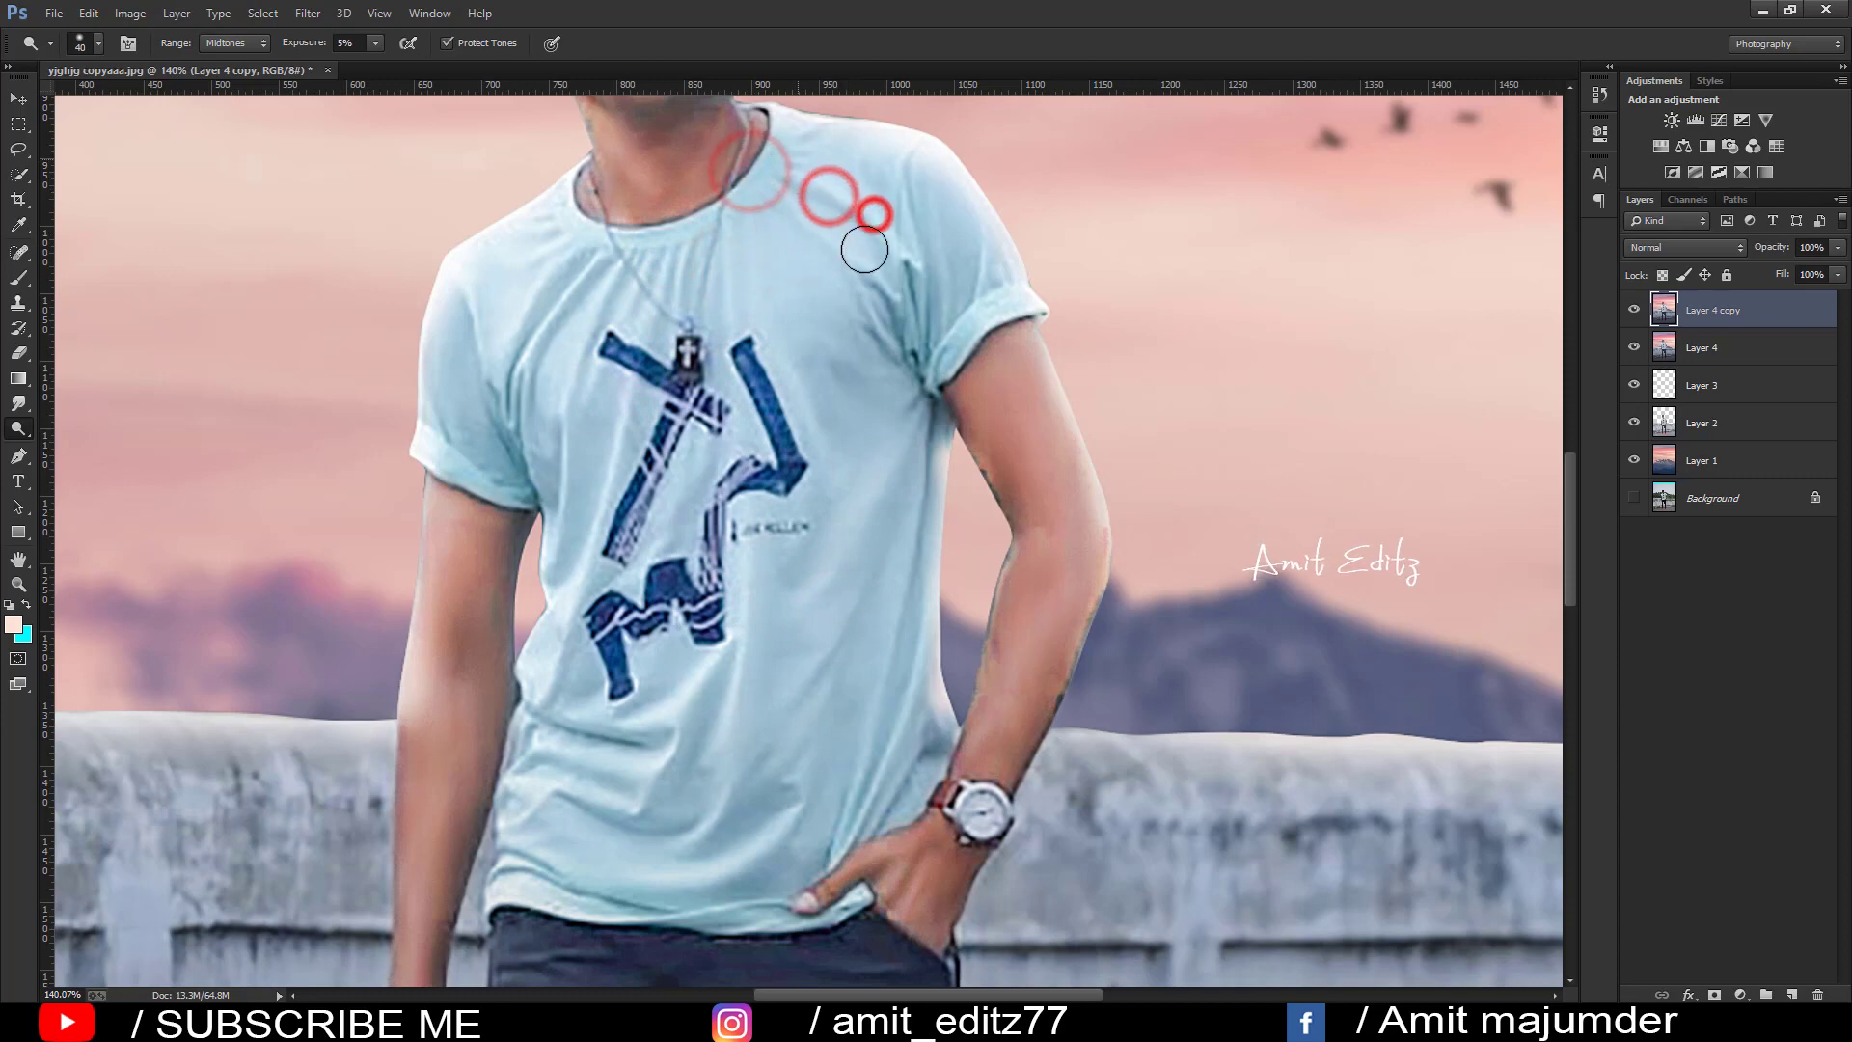
# - Dodge the jeans down the leg and fit the whole image in the window
pyautogui.scroll(-2, 1017, 444)
pyautogui.moveTo(996, 289); pyautogui.dragTo(974, 212)
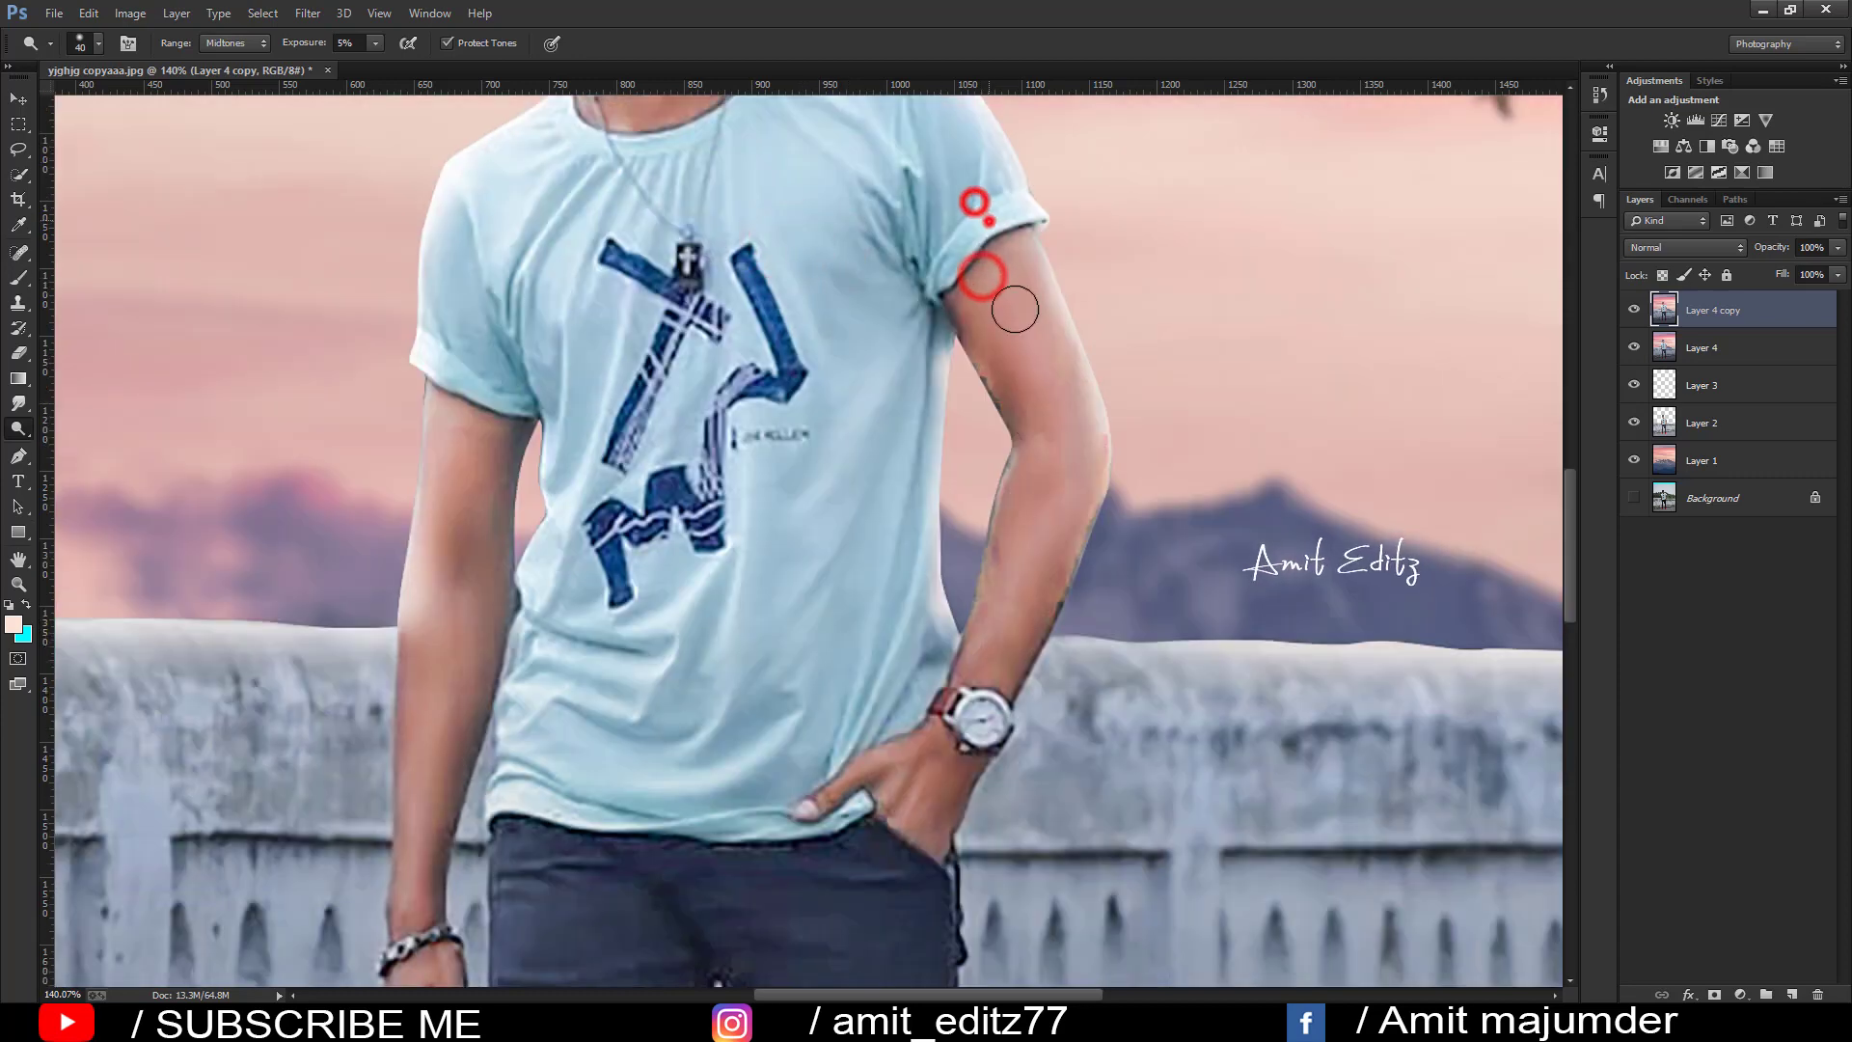
pyautogui.scroll(-2, 893, 553)
pyautogui.scroll(-3, 868, 578)
pyautogui.moveTo(964, 465); pyautogui.dragTo(930, 511)
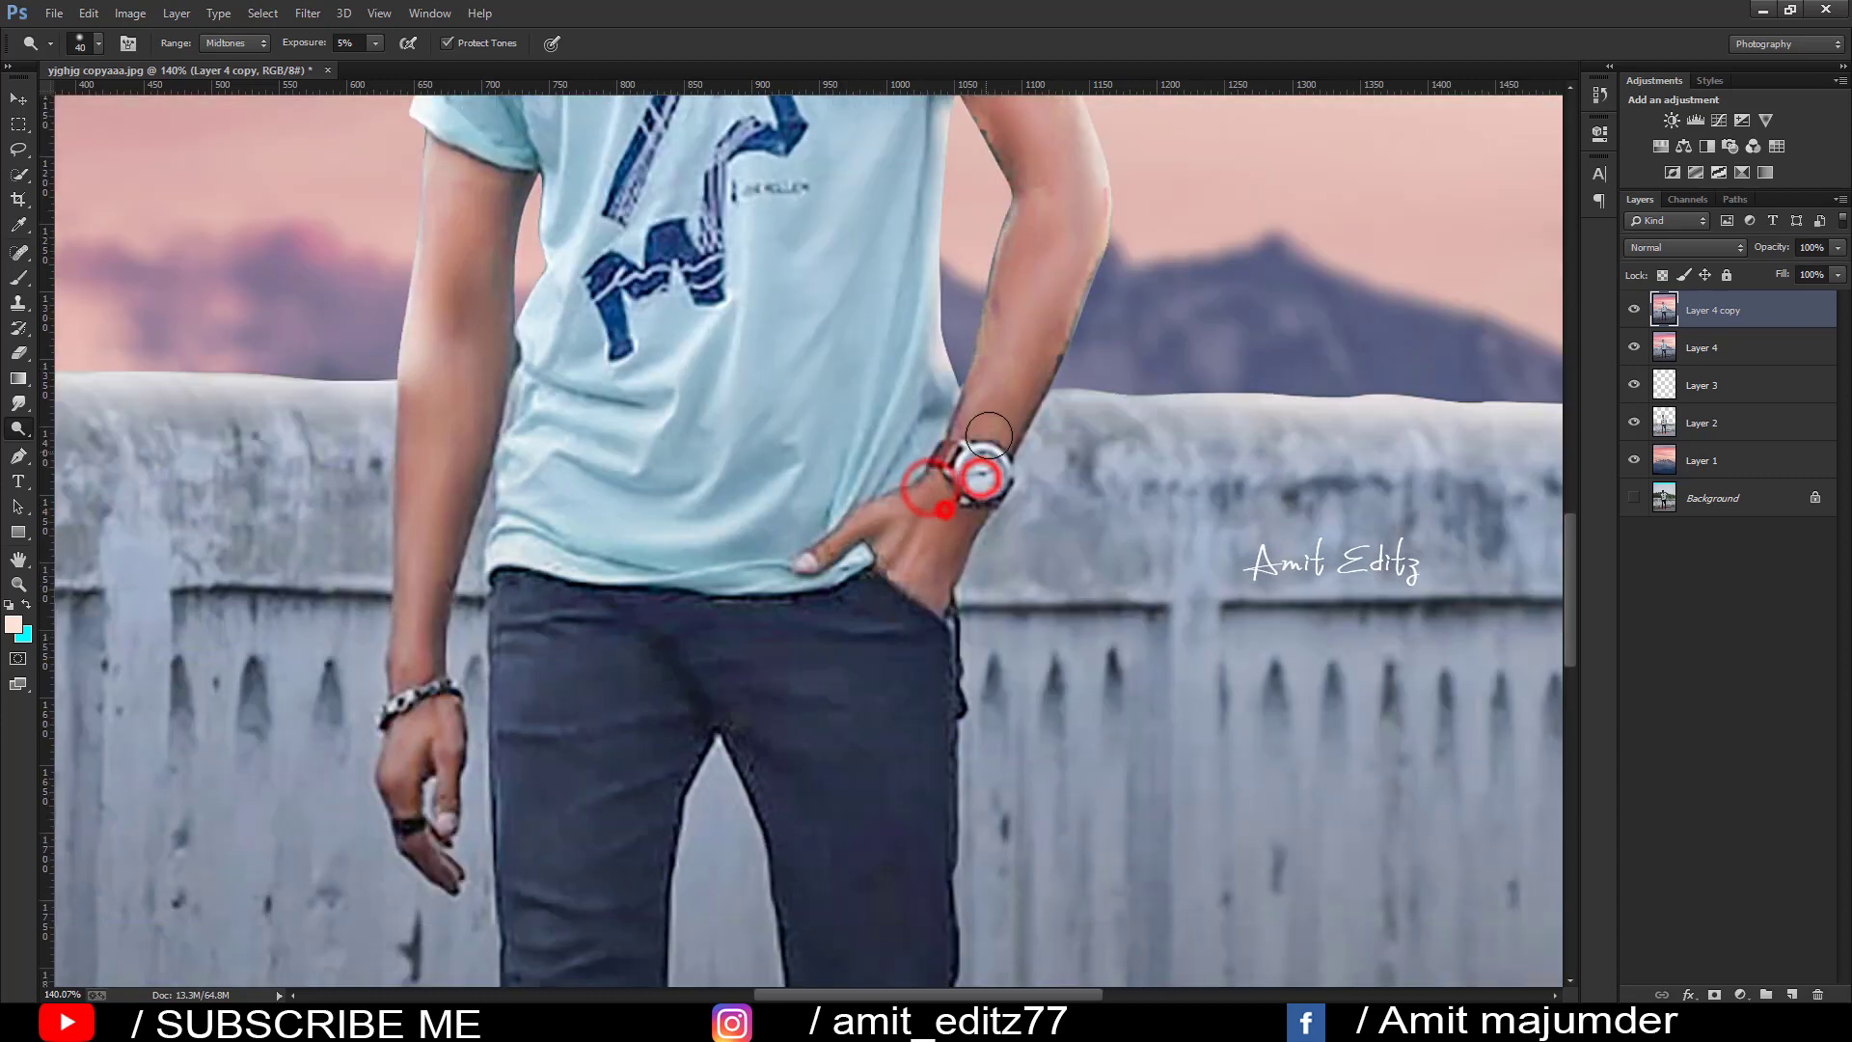
pyautogui.scroll(-3, 608, 666)
pyautogui.scroll(-2, 608, 665)
pyautogui.moveTo(572, 604); pyautogui.dragTo(570, 845)
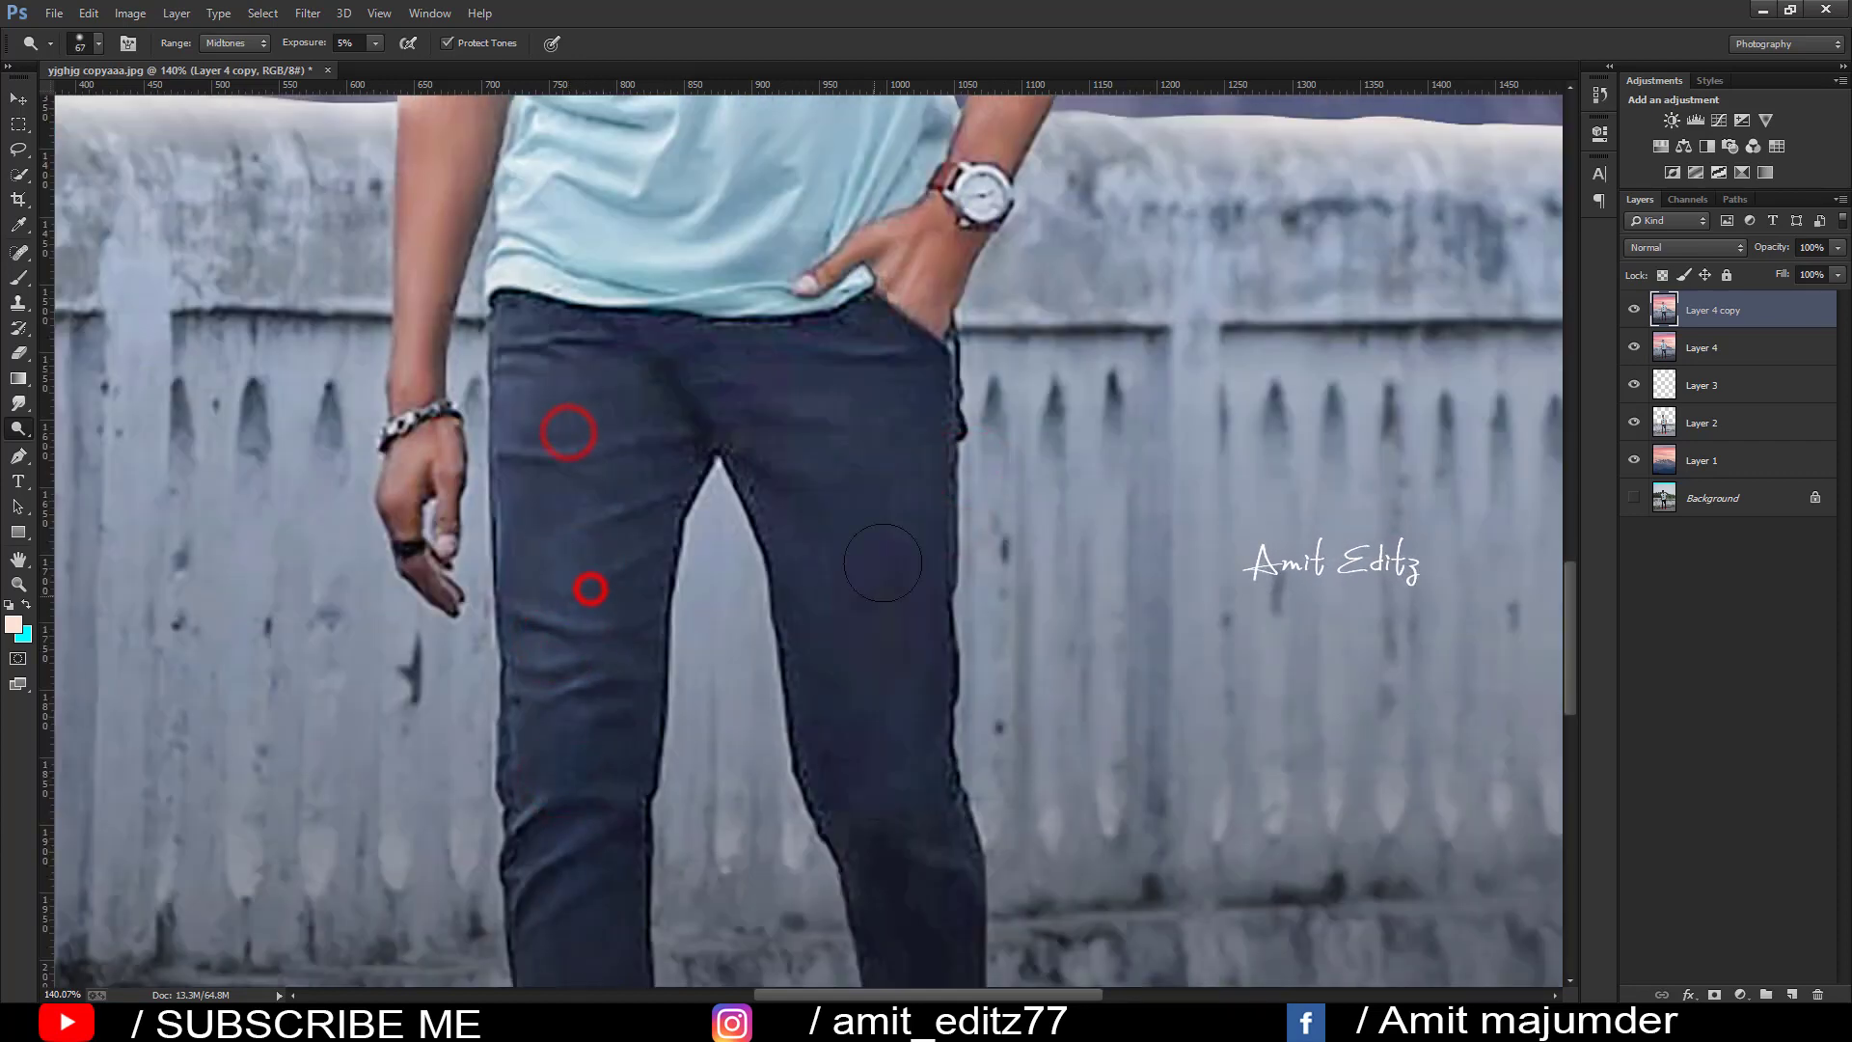
pyautogui.moveTo(893, 488); pyautogui.dragTo(860, 691)
pyautogui.moveTo(877, 591); pyautogui.dragTo(860, 685)
pyautogui.hotkey('ctrl', '0')
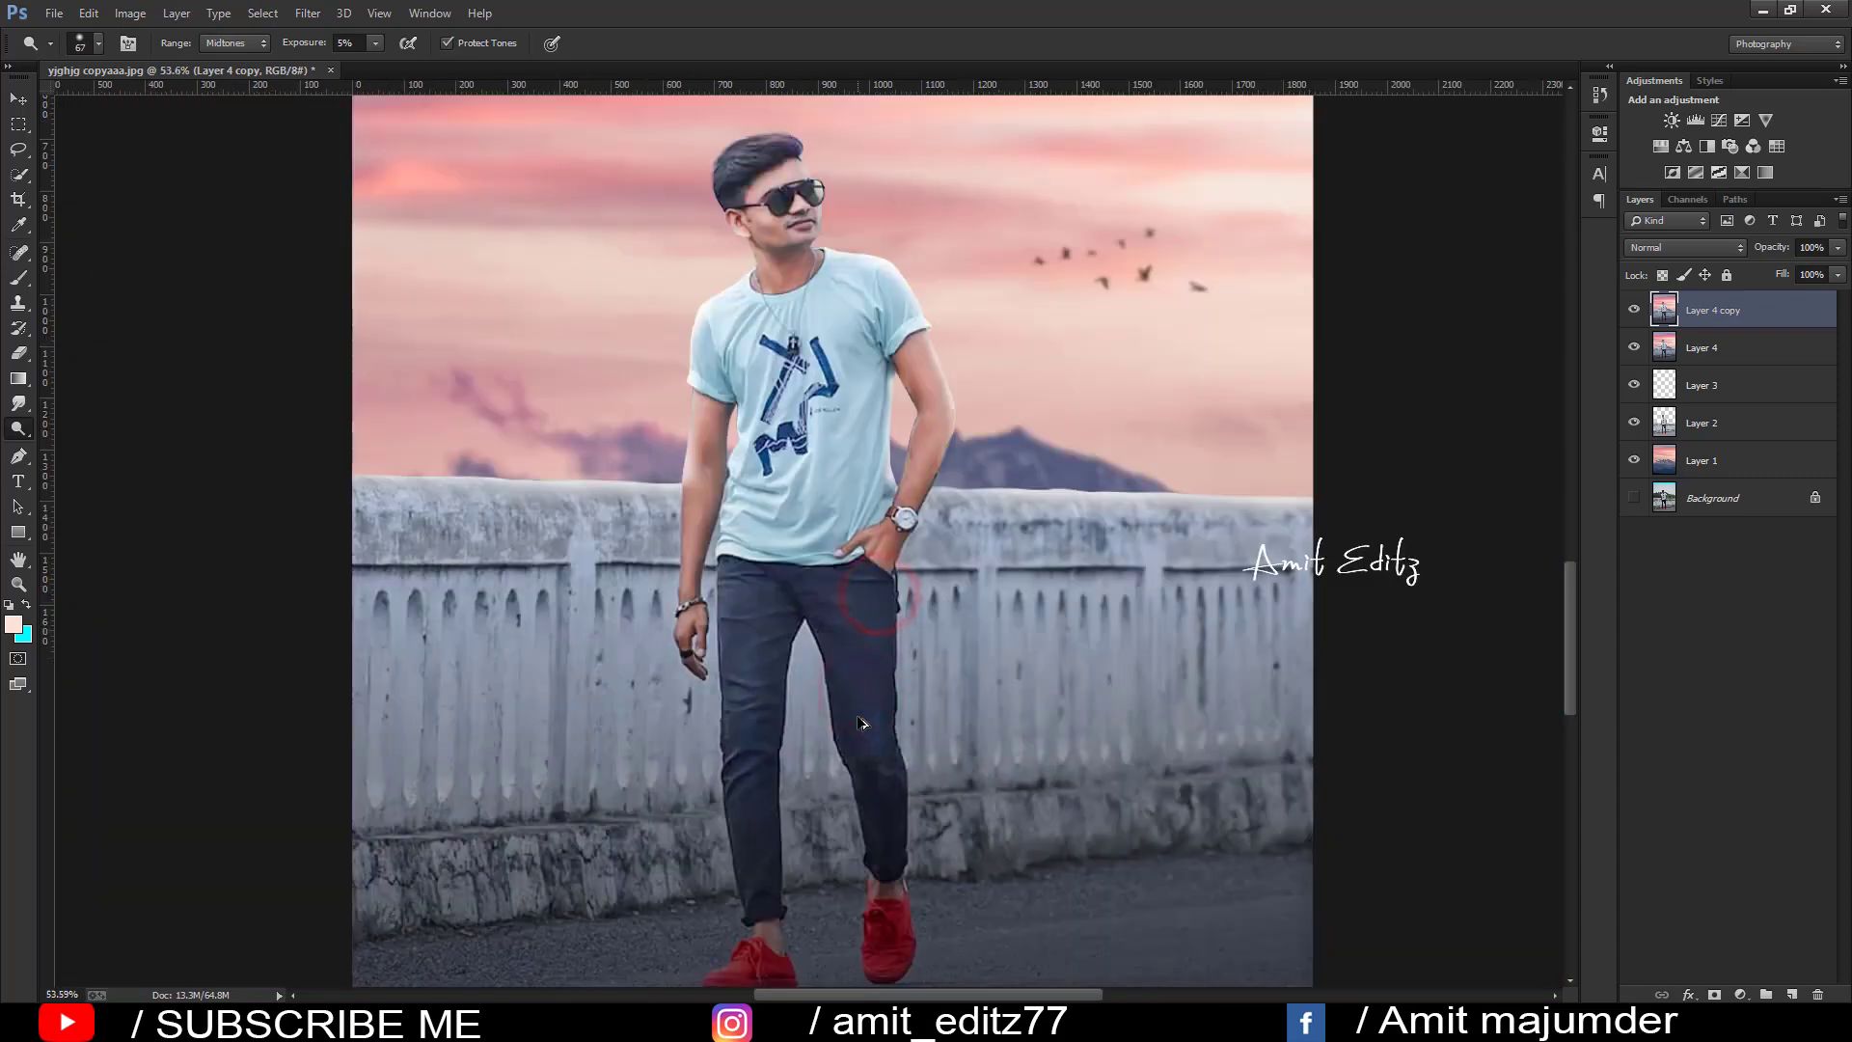
pyautogui.scroll(-5, 861, 722)
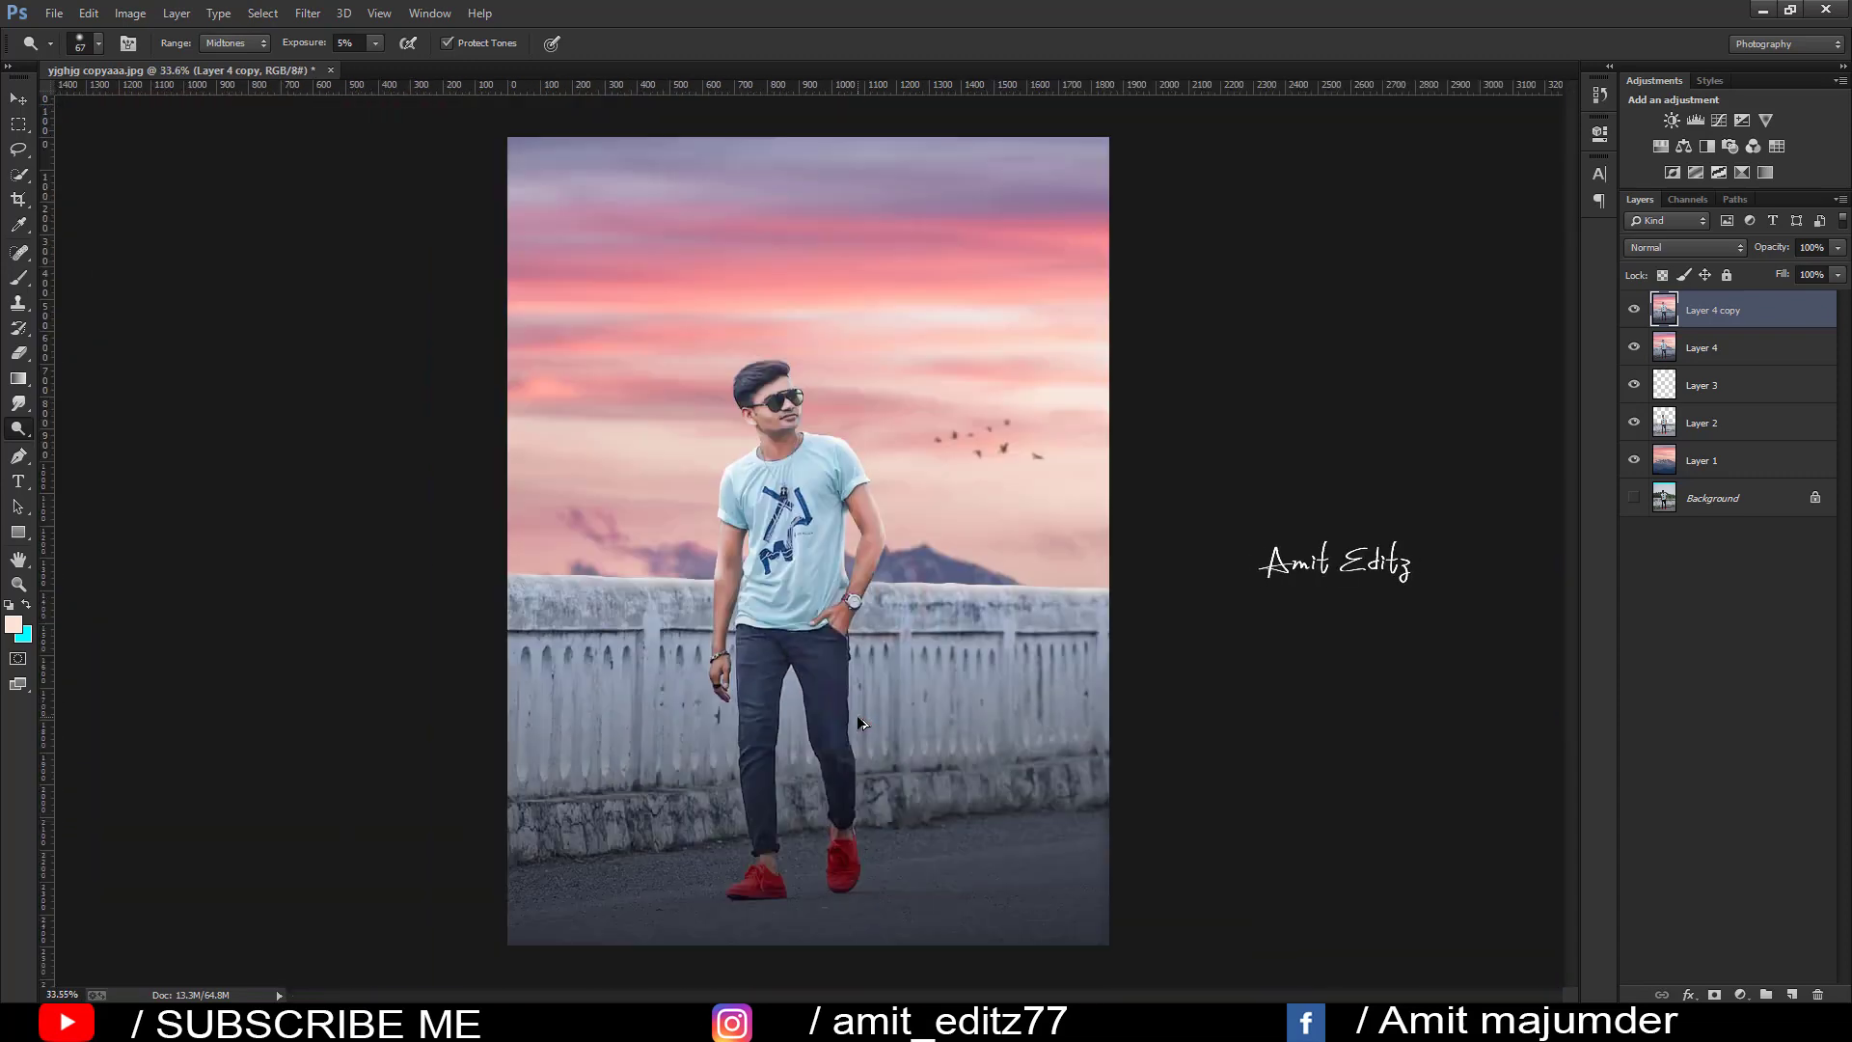
# - Merge down into Layer 4 copy and duplicate it as Layer 4 copy 2
pyautogui.keyDown('ctrl'); pyautogui.click(1746, 354); pyautogui.keyUp('ctrl')
pyautogui.rightClick(1746, 354)
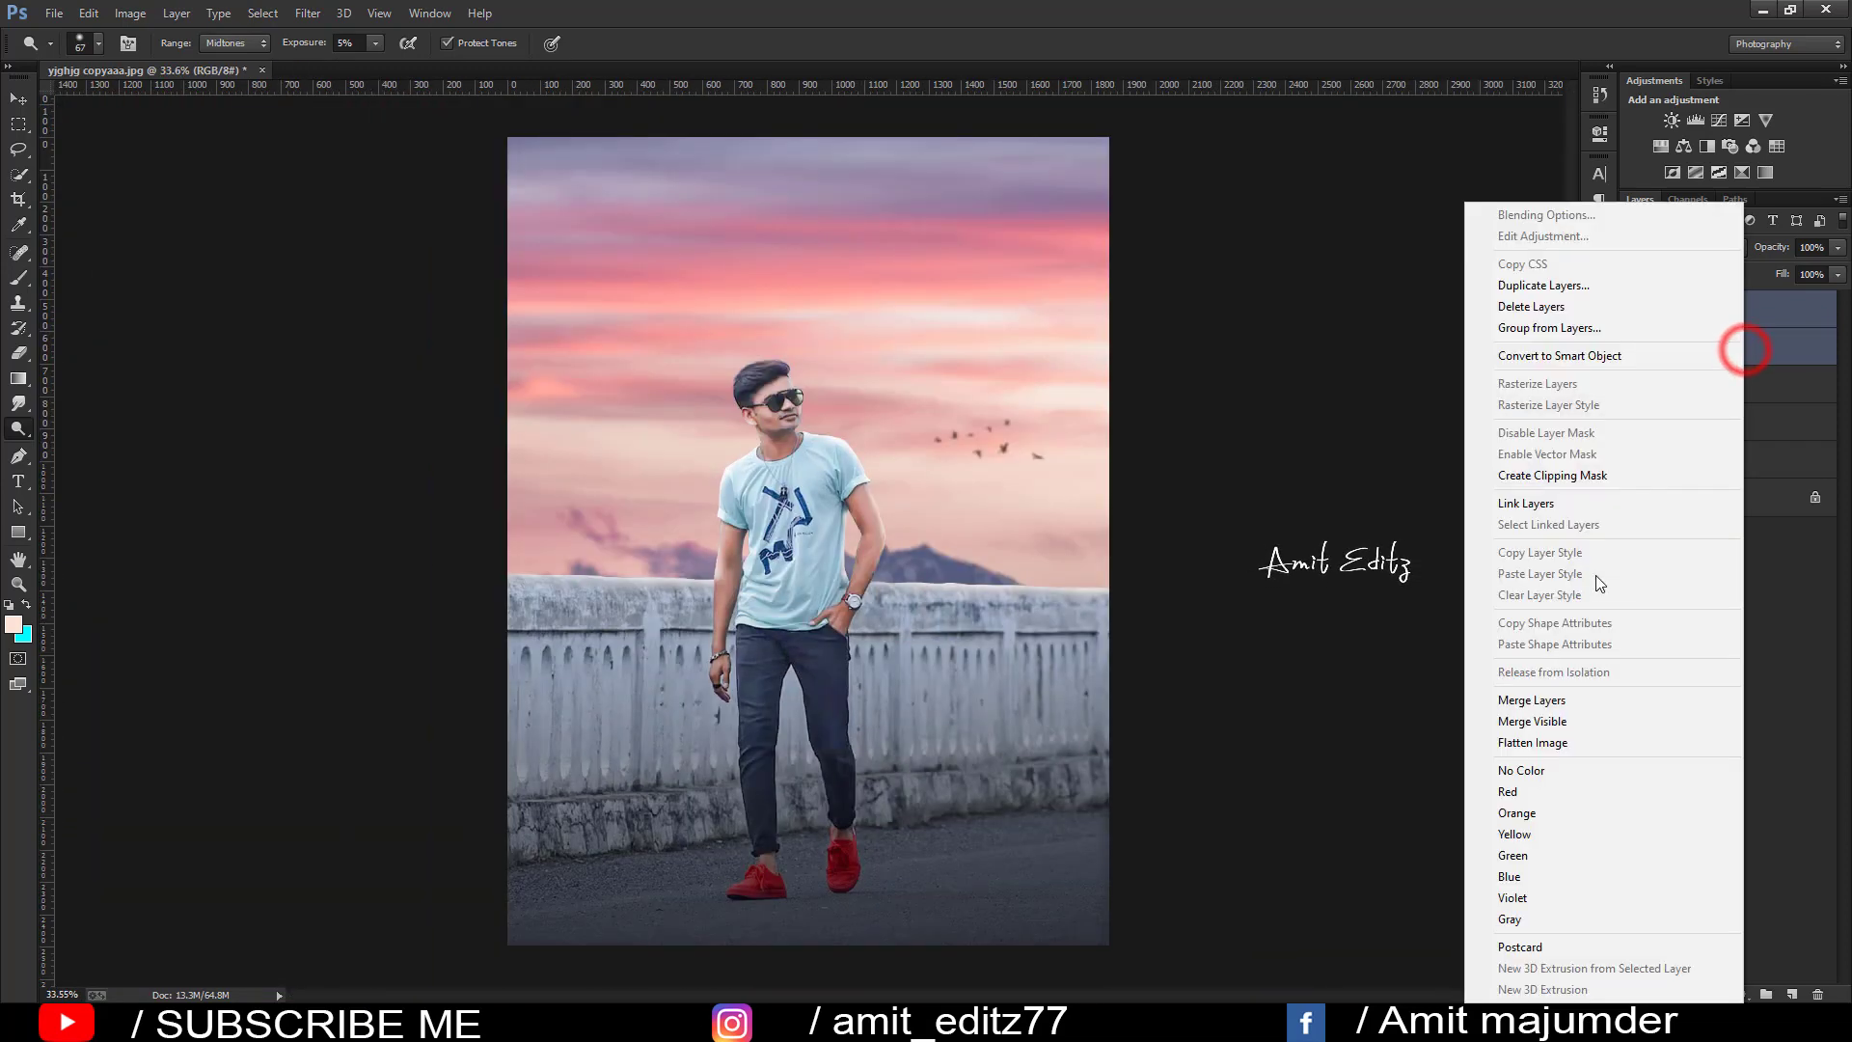
pyautogui.click(1309, 449)
pyautogui.click(1765, 310)
pyautogui.rightClick(1765, 311)
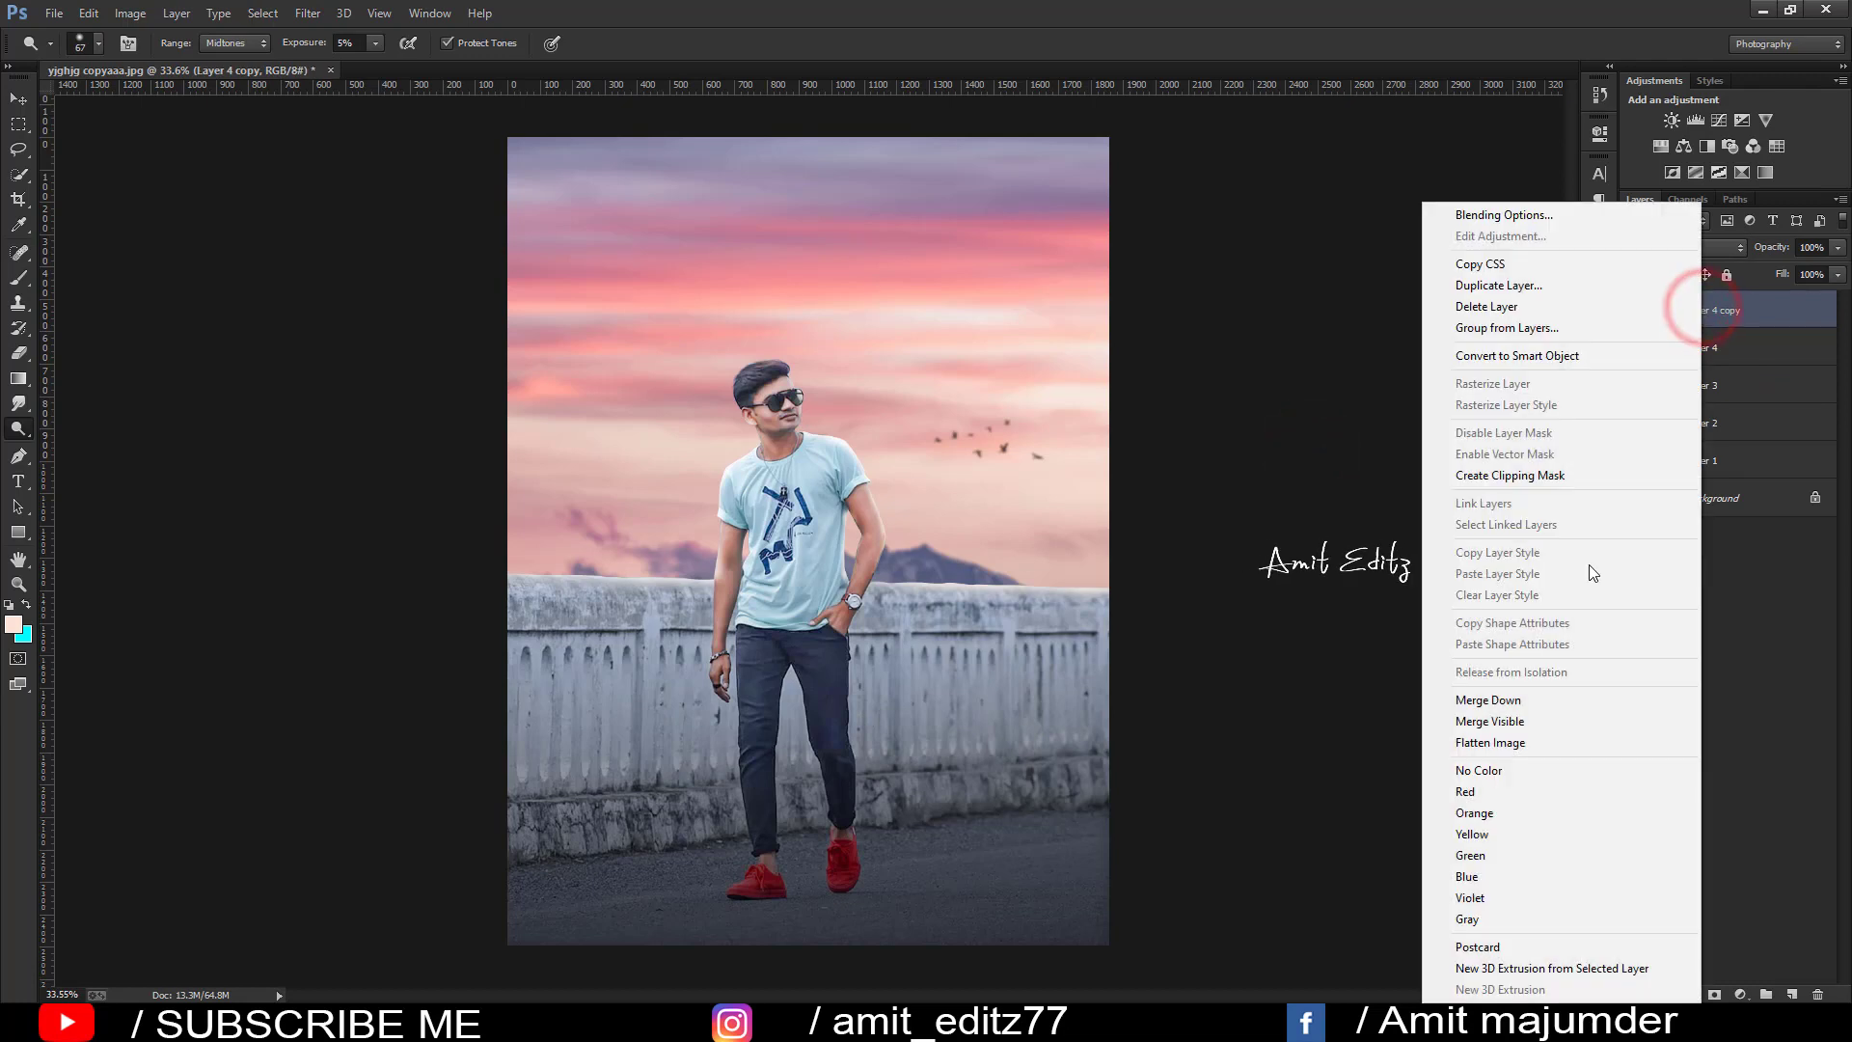
pyautogui.click(1520, 721)
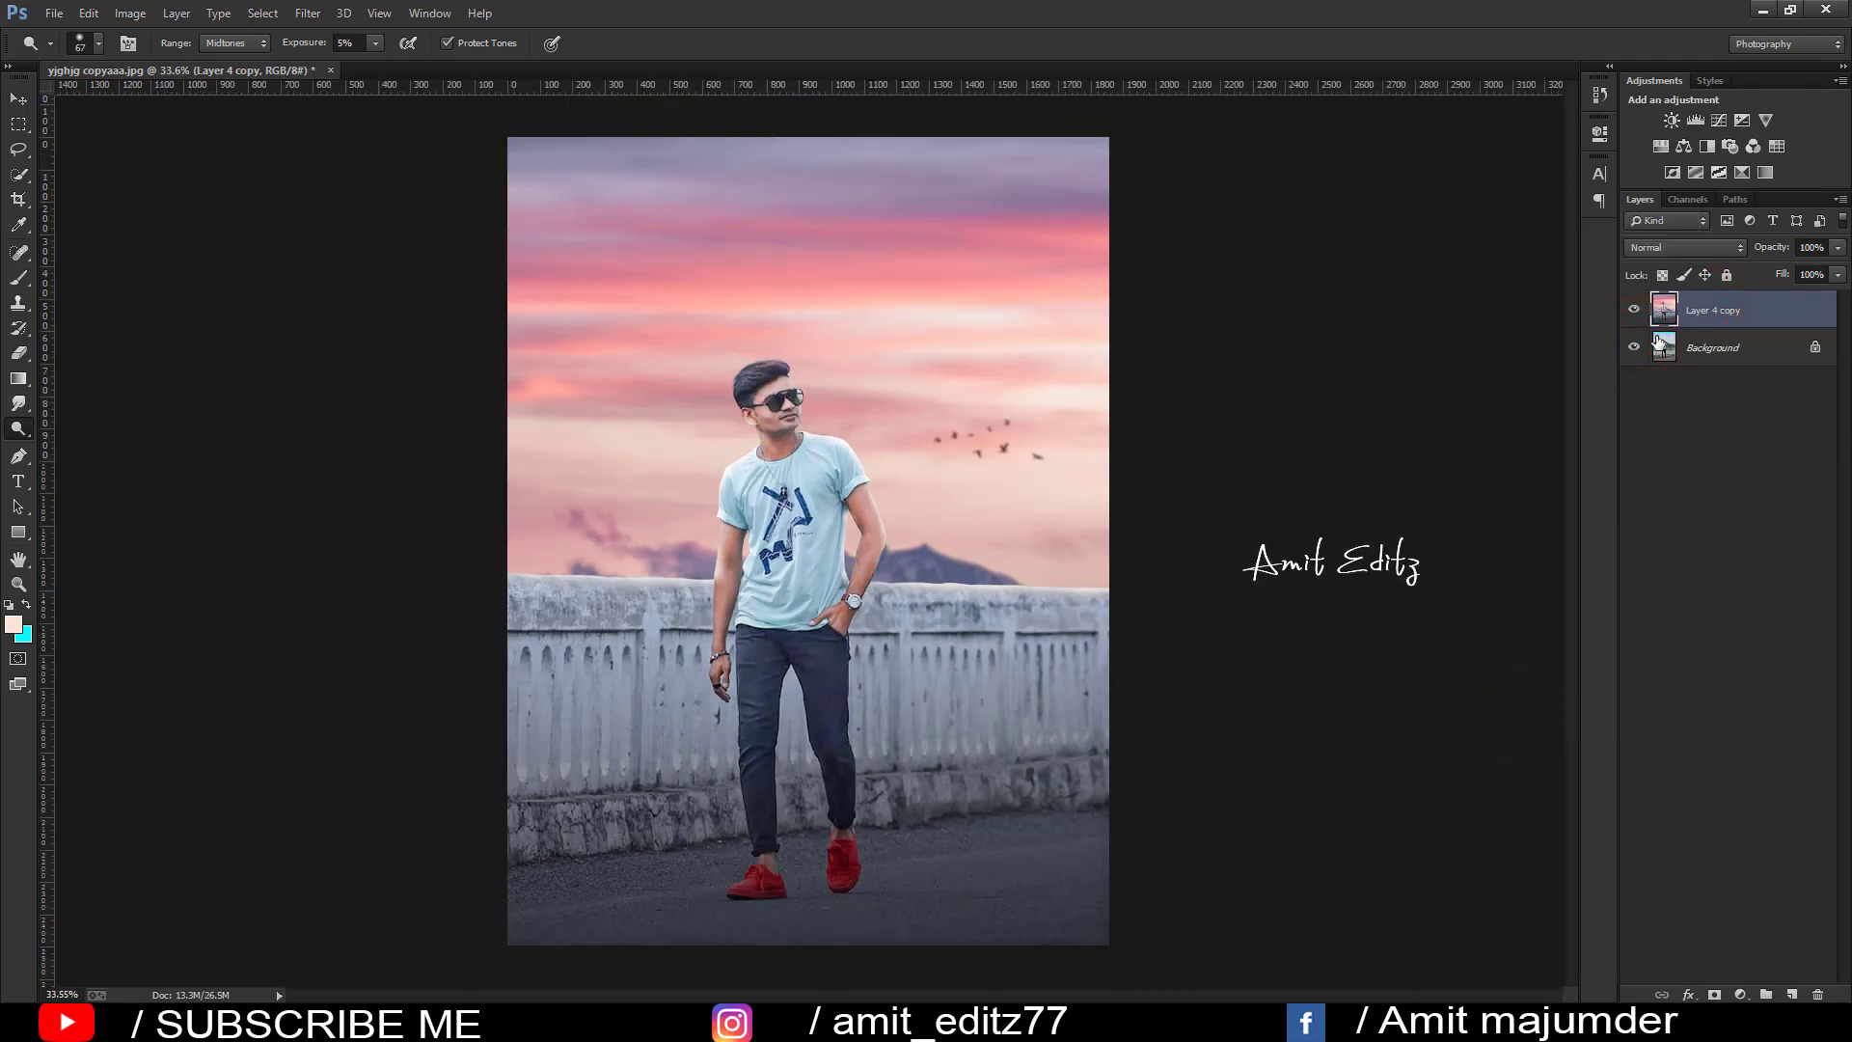
pyautogui.moveTo(1731, 311); pyautogui.dragTo(1791, 994)
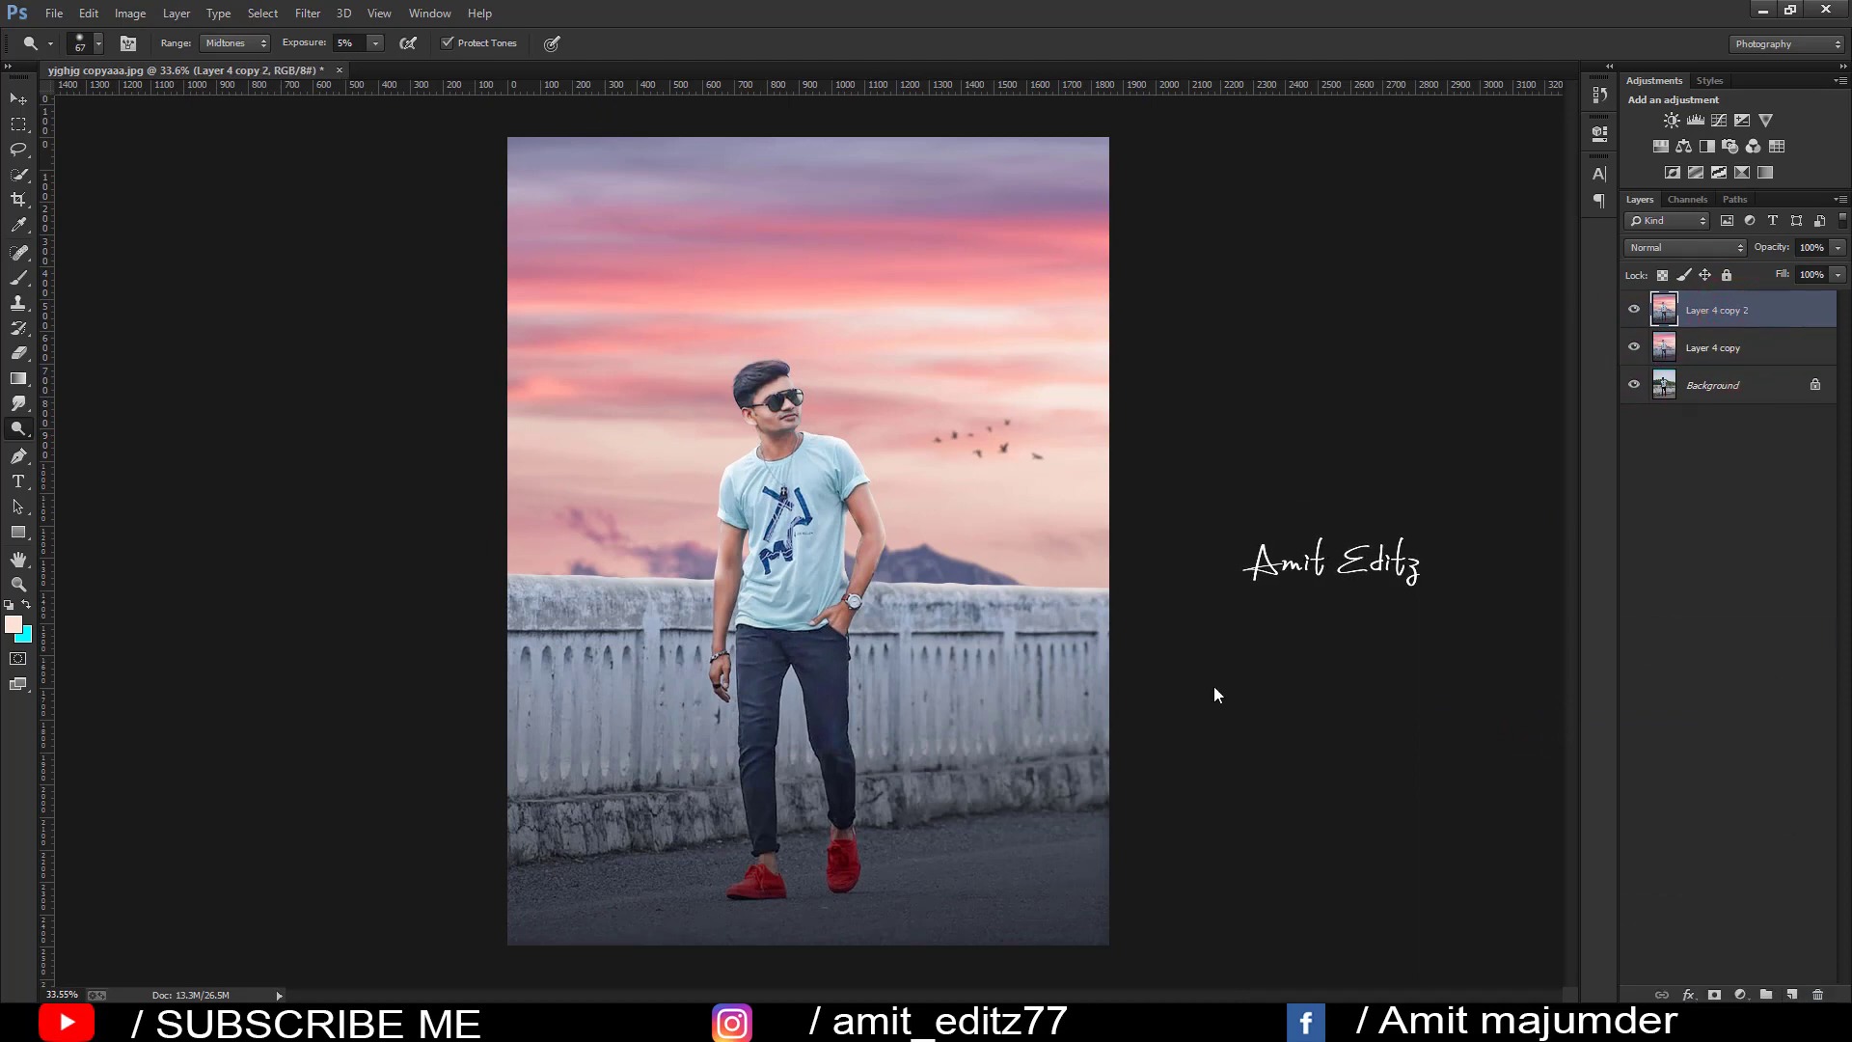
pyautogui.rightClick(13, 405)
# - Blur the horizon edge and the man's outline from arm to neck at 72% strength
pyautogui.click(74, 402)
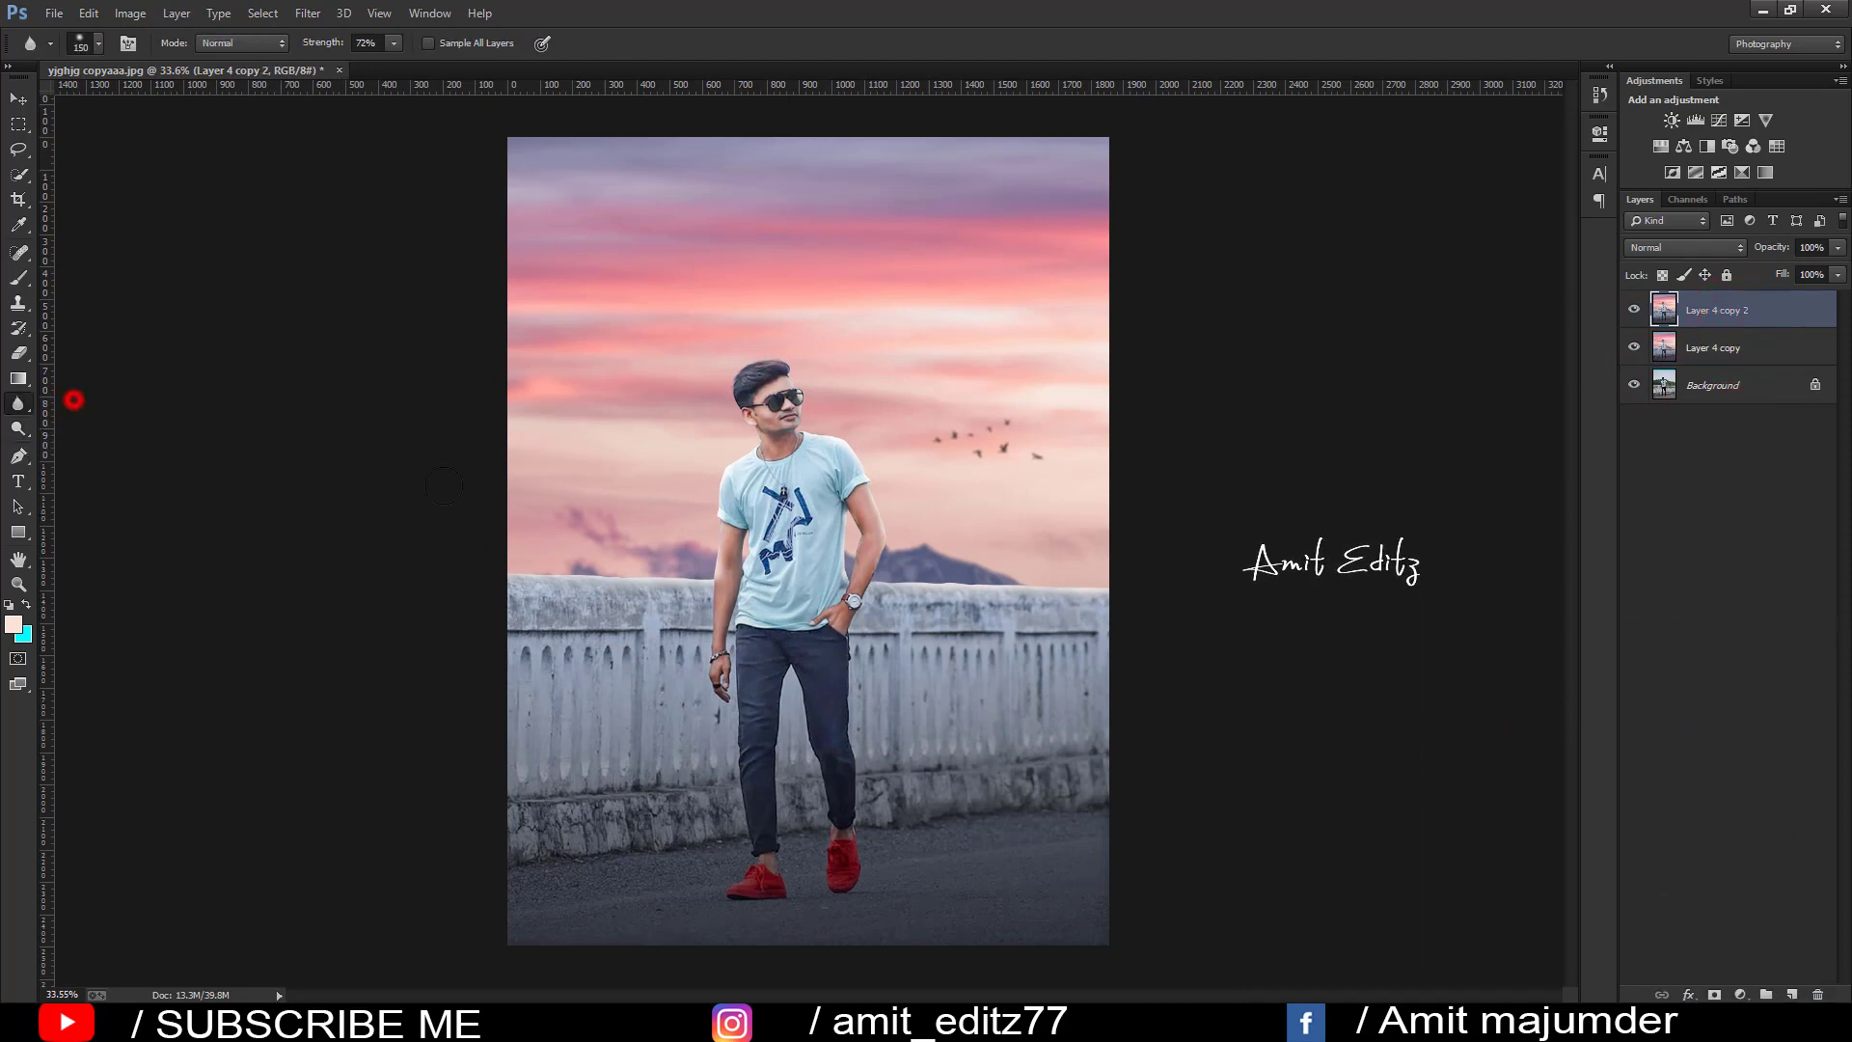
pyautogui.keyDown('alt'); pyautogui.scroll(3, 602, 529); pyautogui.keyUp('alt')
pyautogui.moveTo(425, 579); pyautogui.dragTo(728, 588)
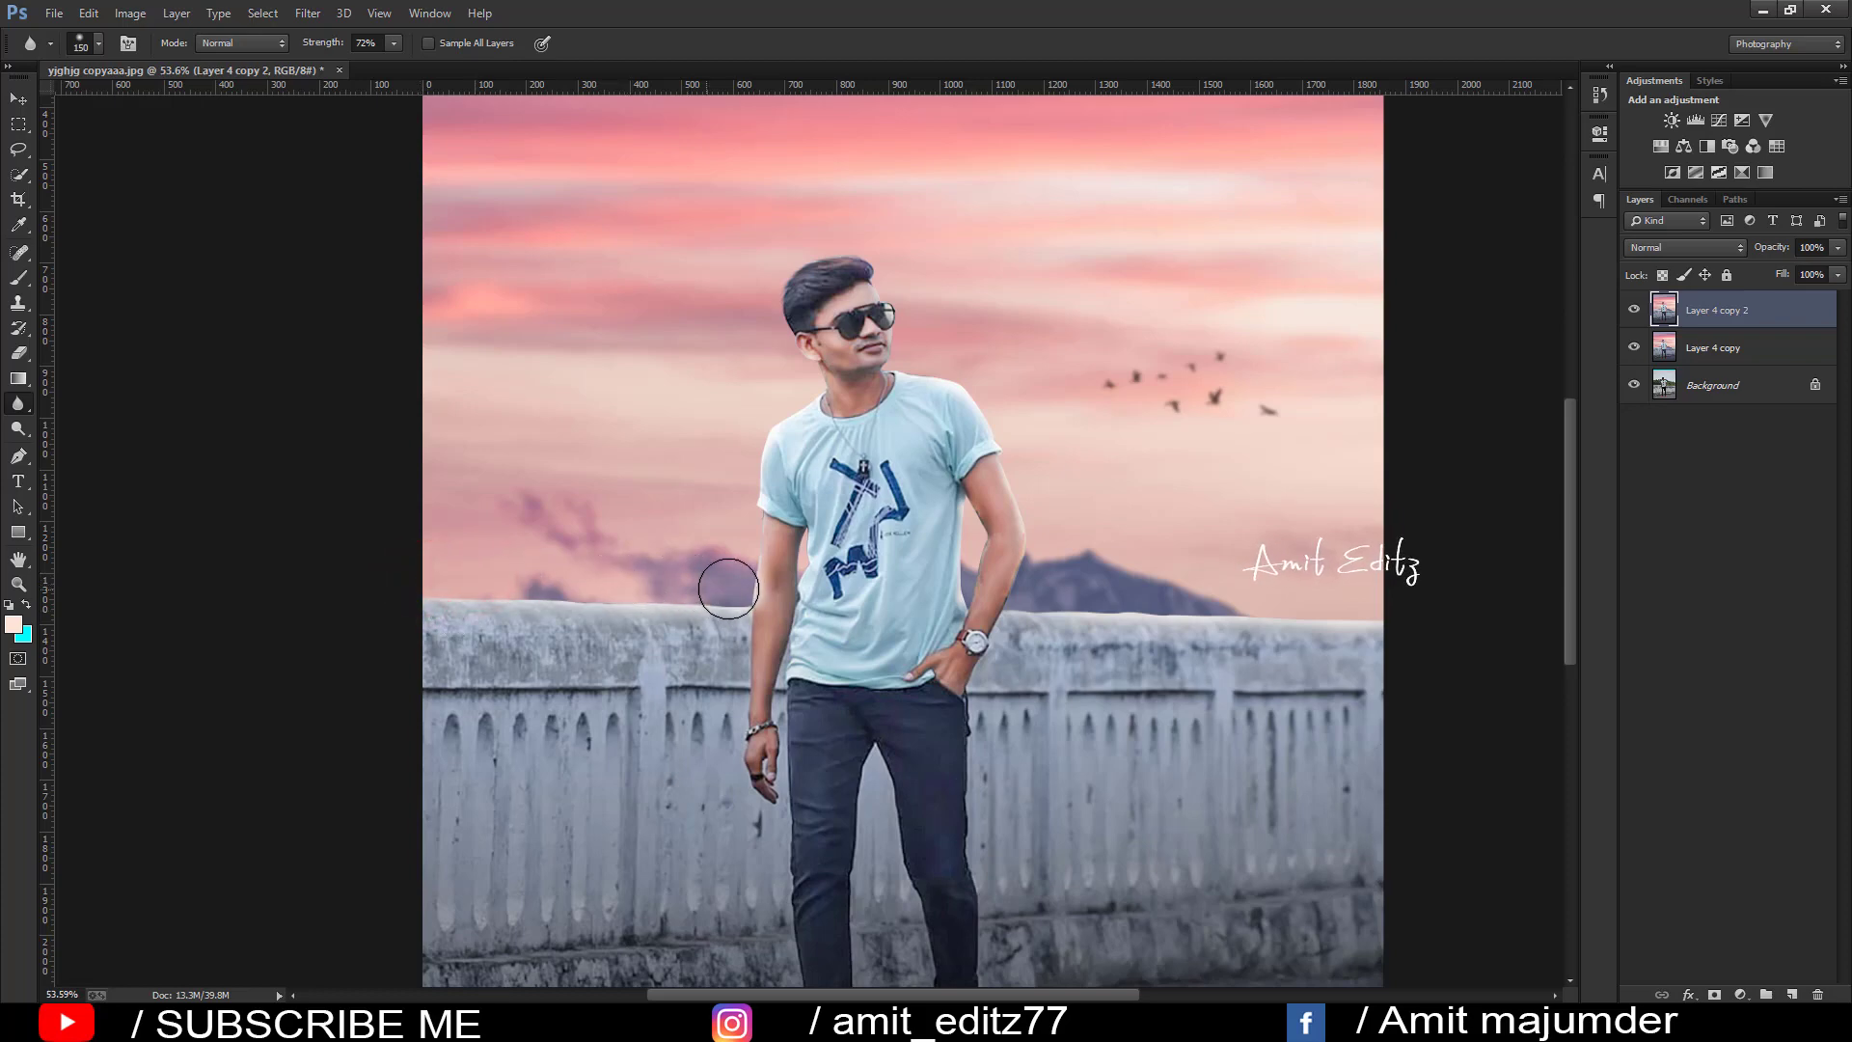
pyautogui.keyDown('alt'); pyautogui.scroll(3, 734, 521); pyautogui.keyUp('alt')
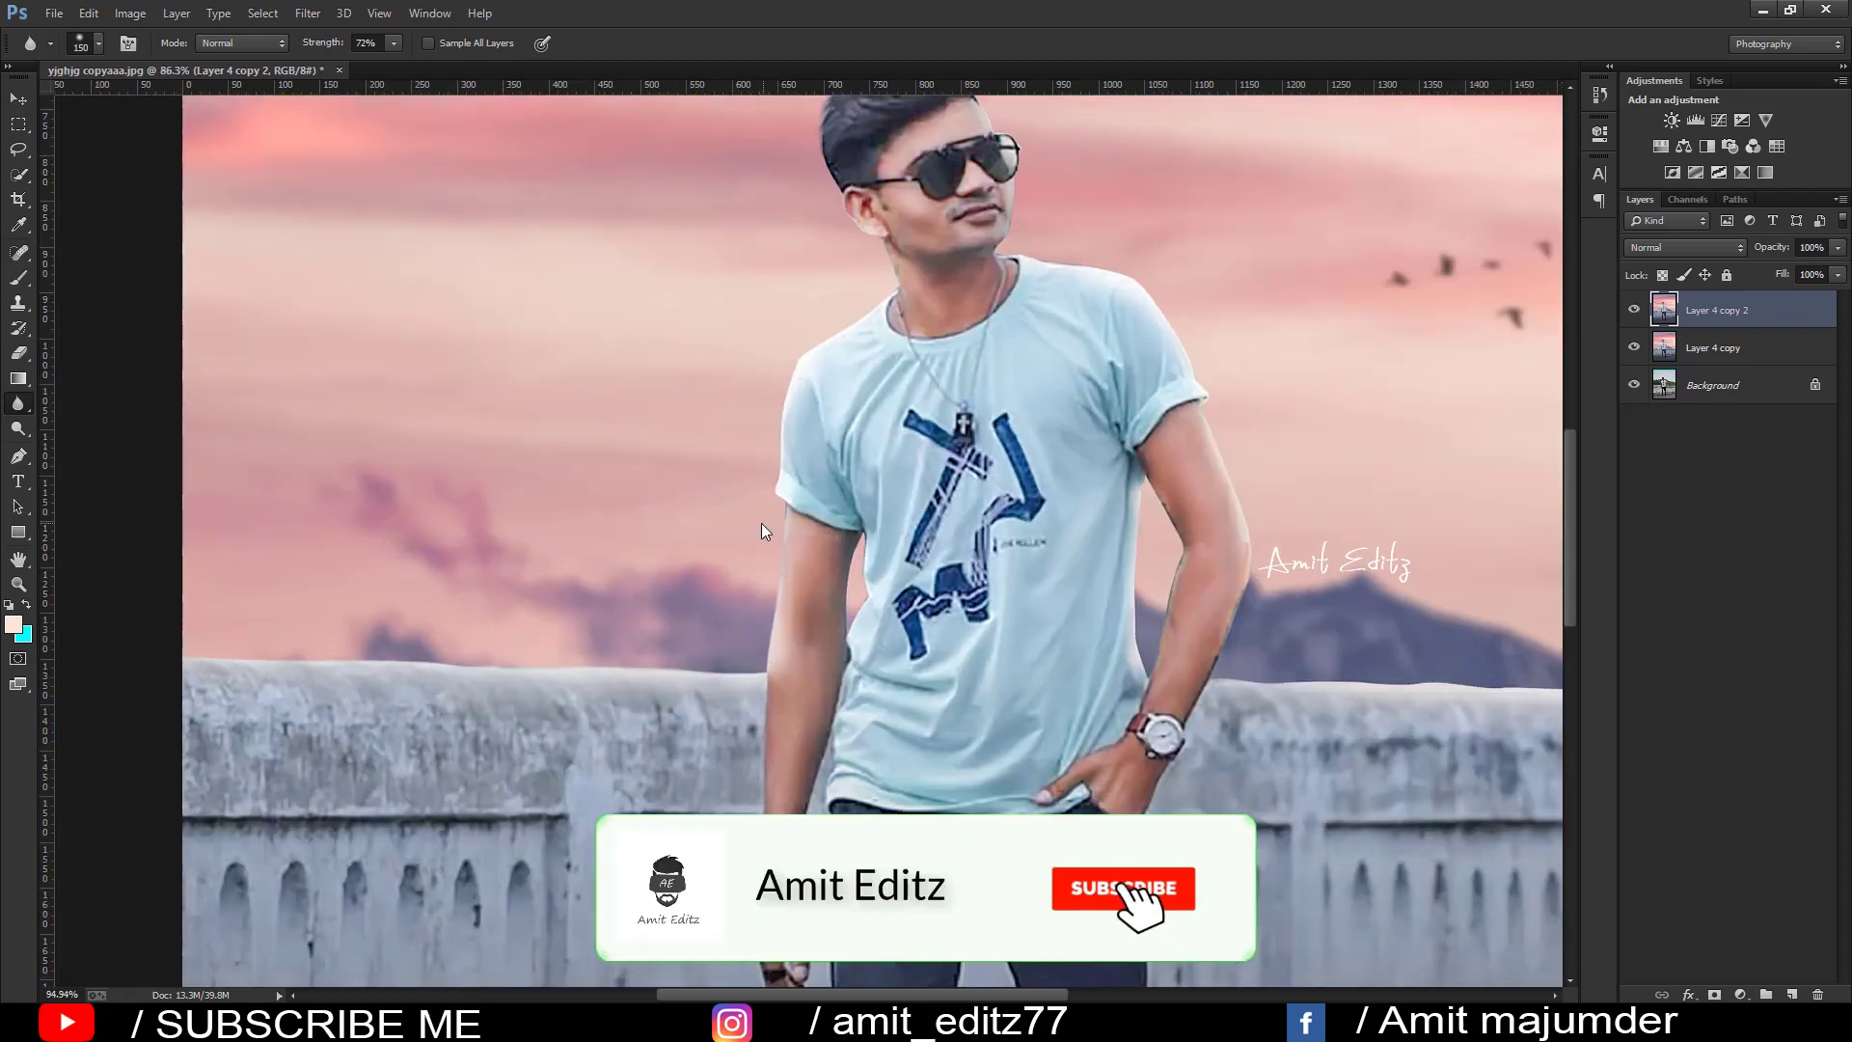
pyautogui.press('[')
pyautogui.press('[')
pyautogui.click(745, 528)
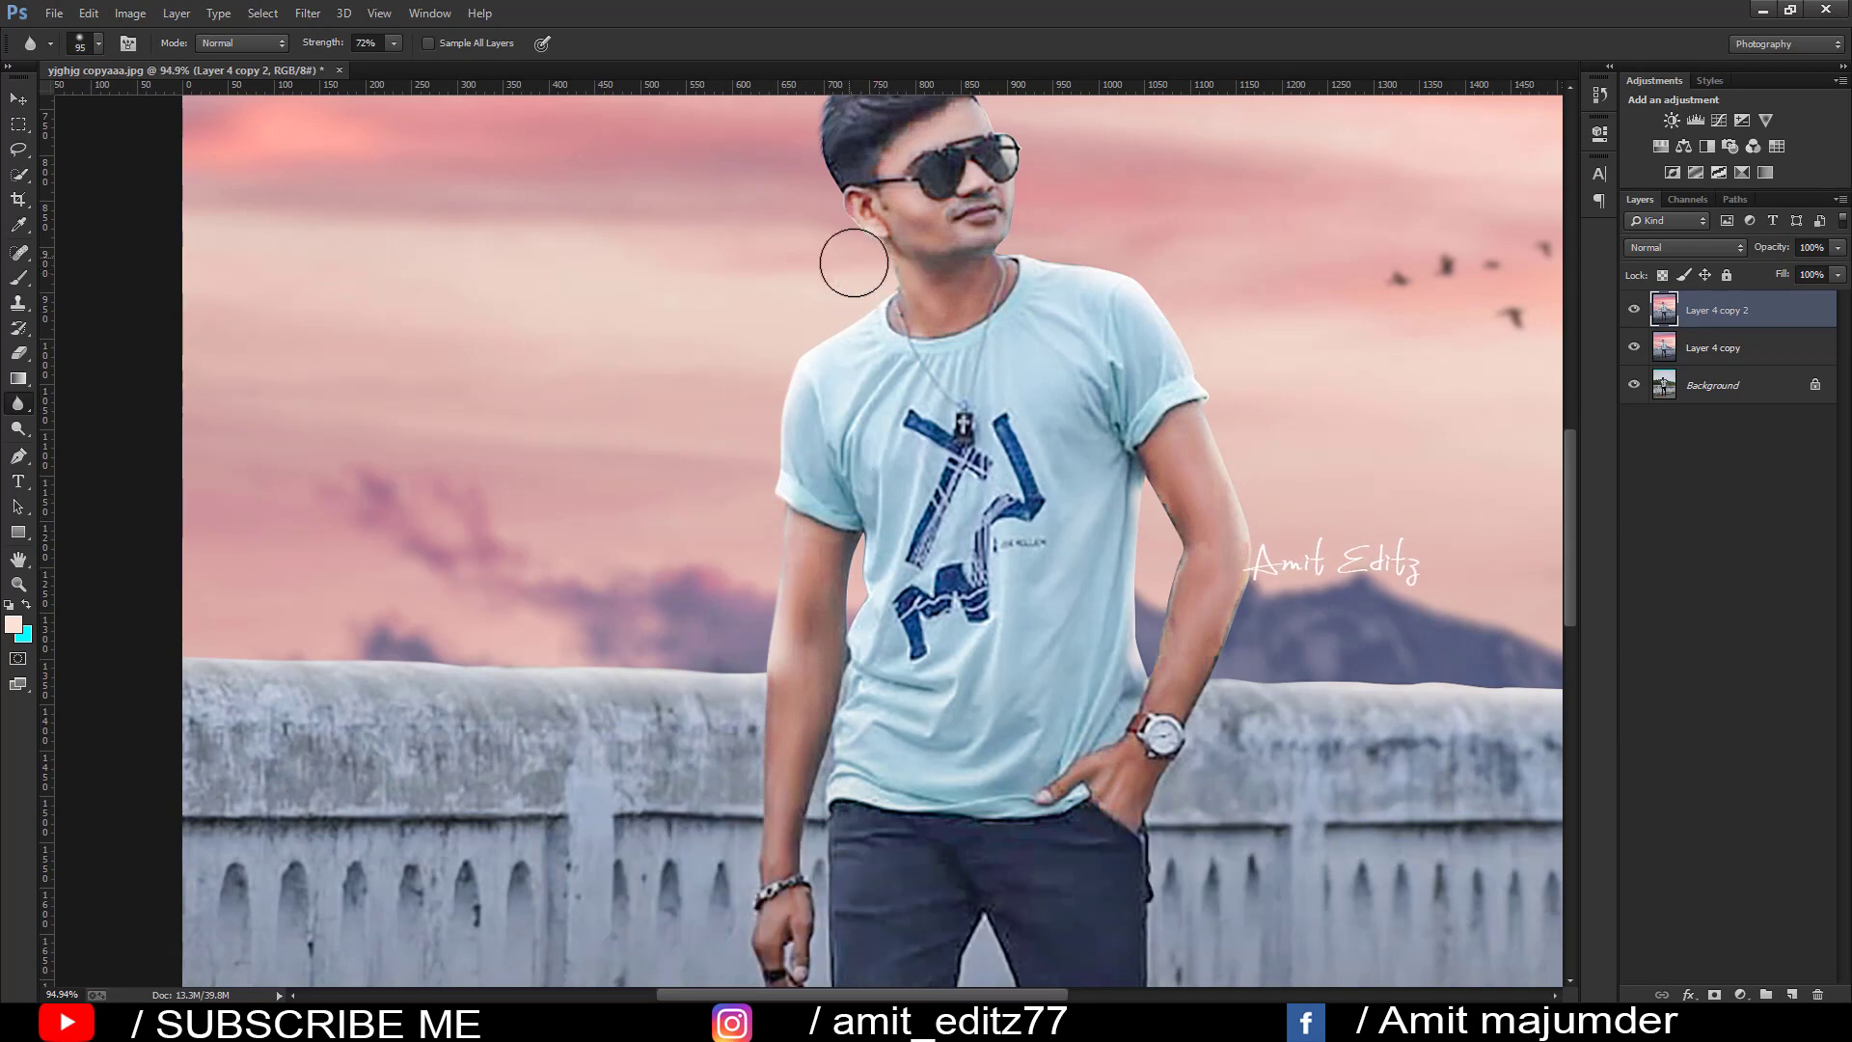
pyautogui.moveTo(1033, 228); pyautogui.dragTo(927, 456)
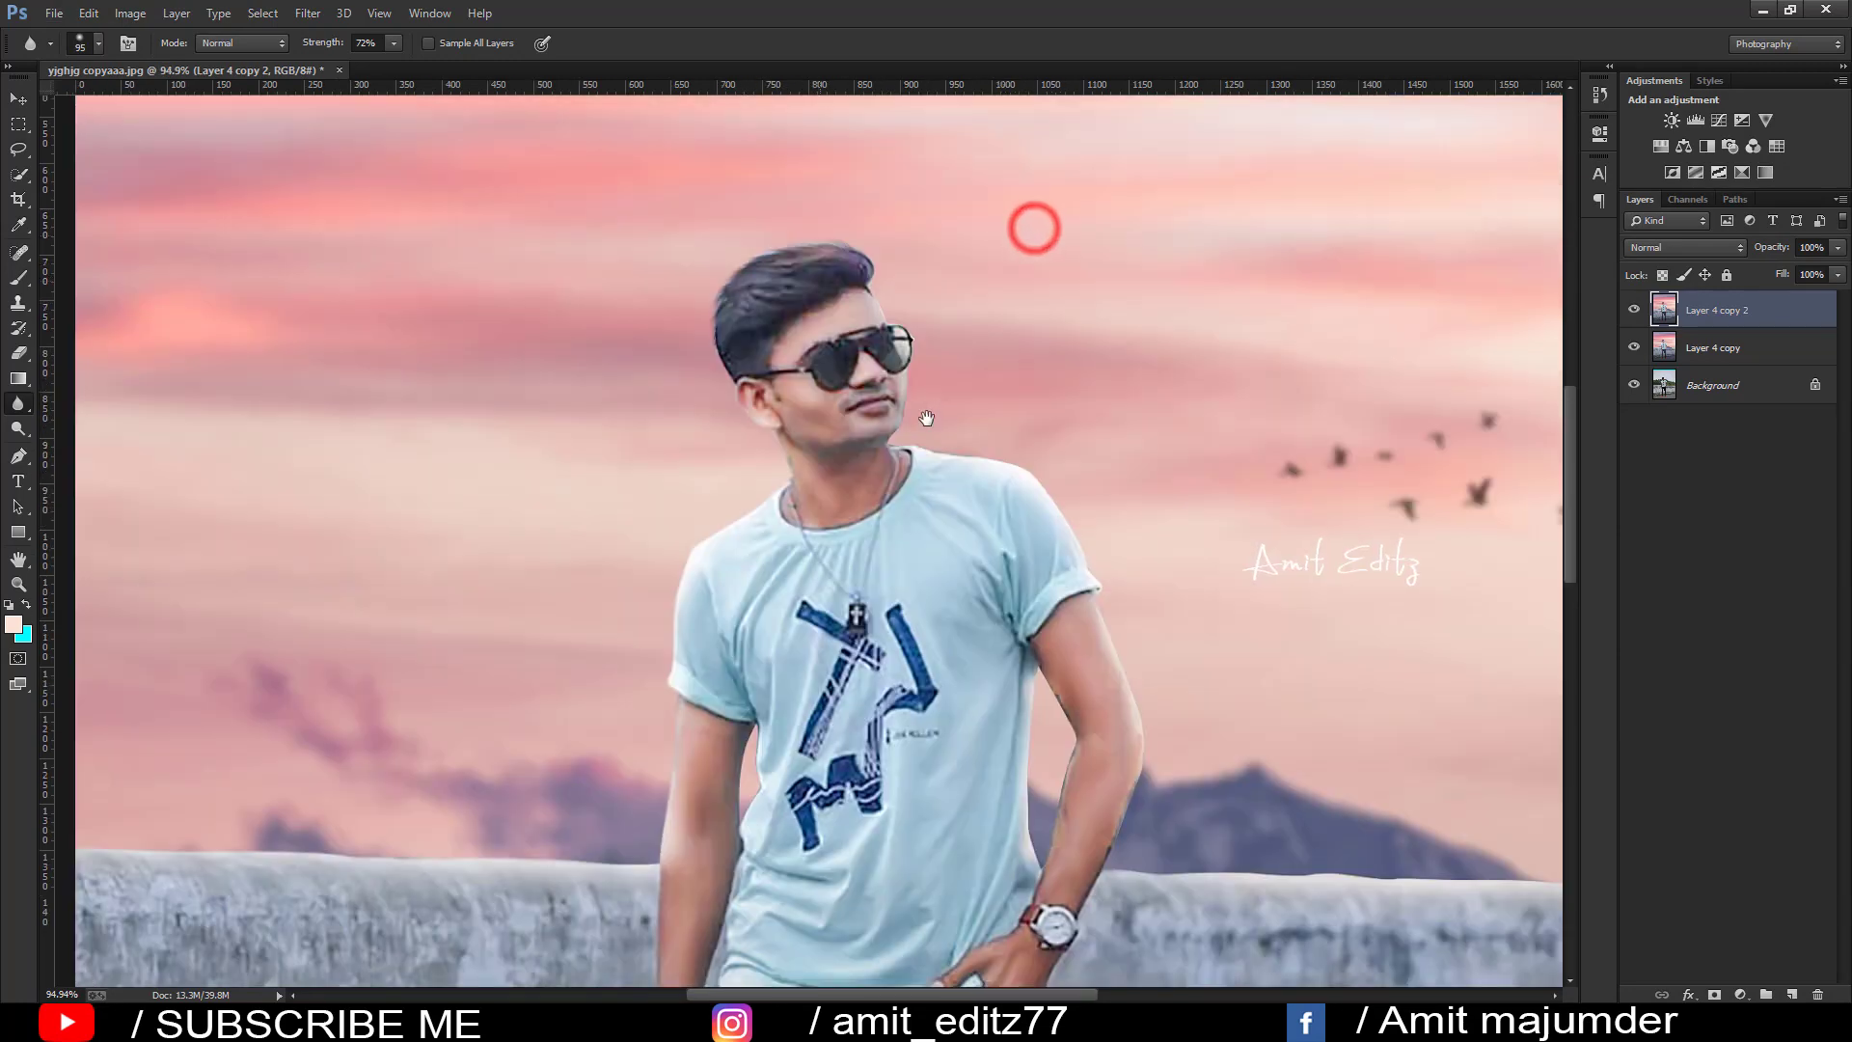
pyautogui.moveTo(942, 358); pyautogui.dragTo(969, 434)
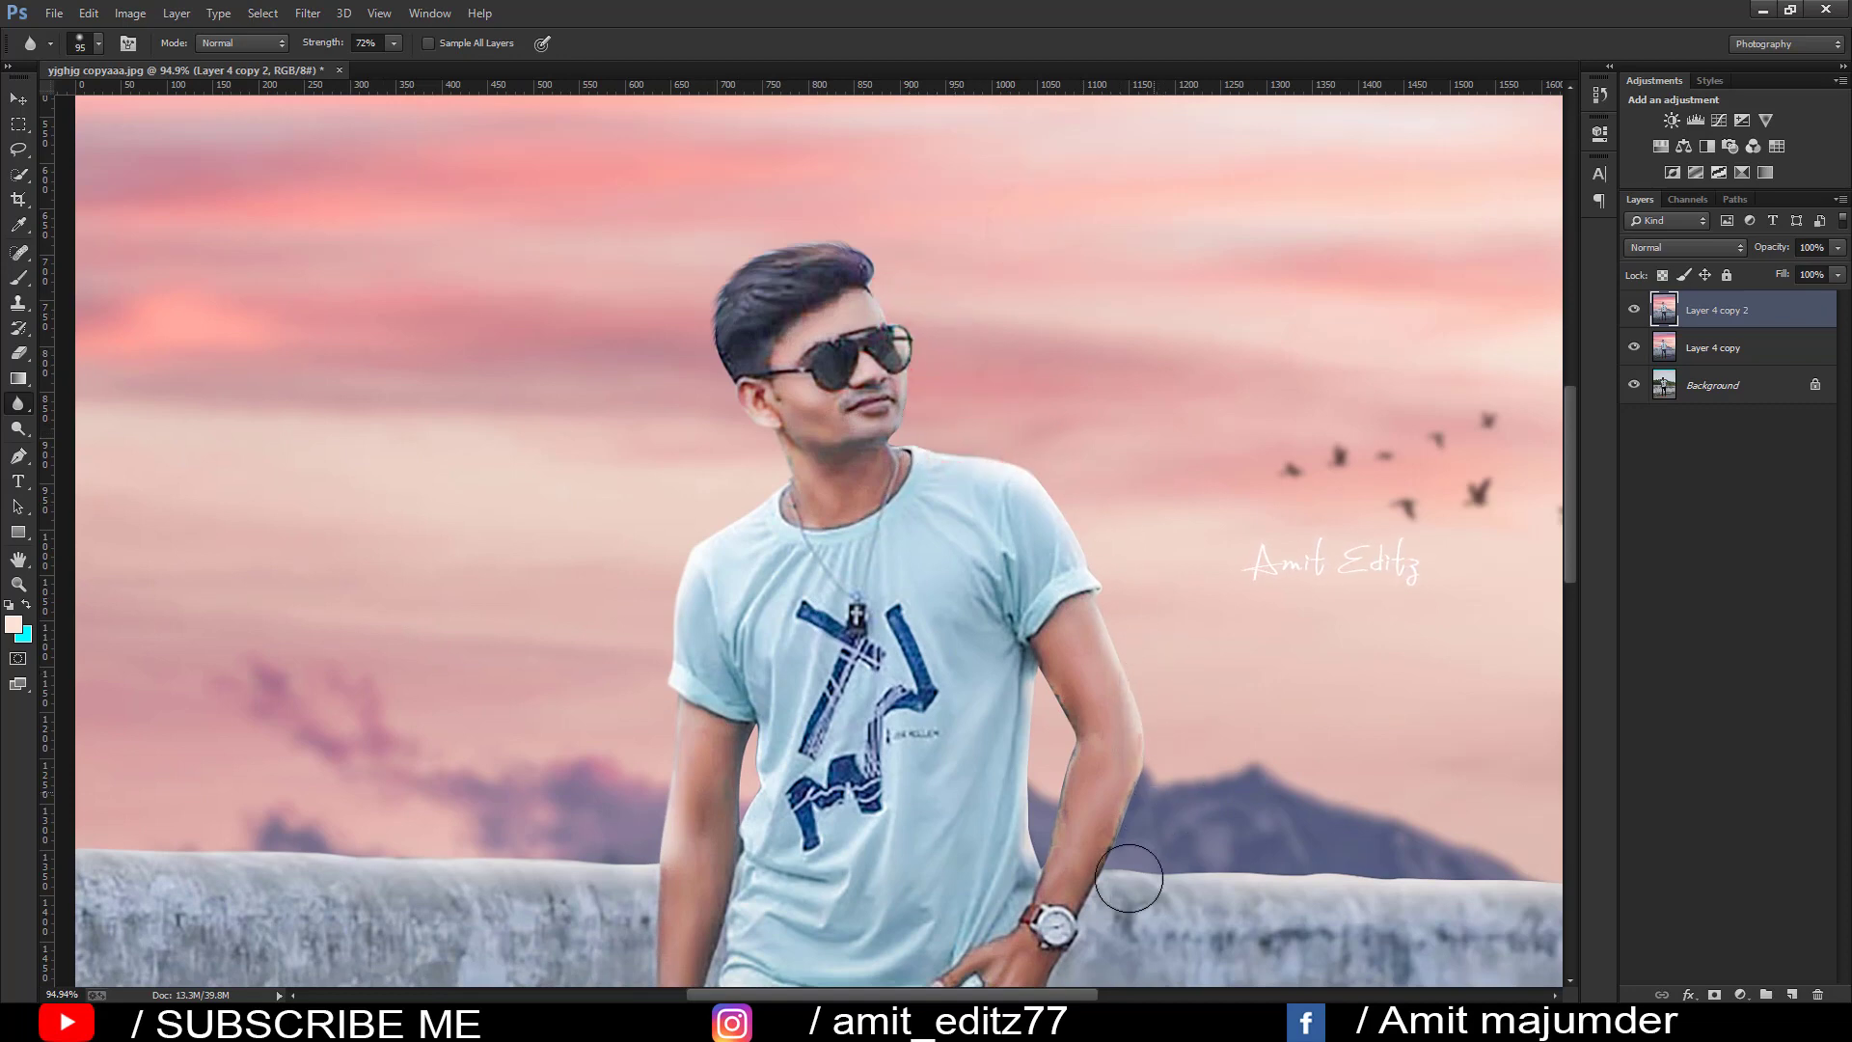
pyautogui.moveTo(1133, 861); pyautogui.dragTo(927, 680)
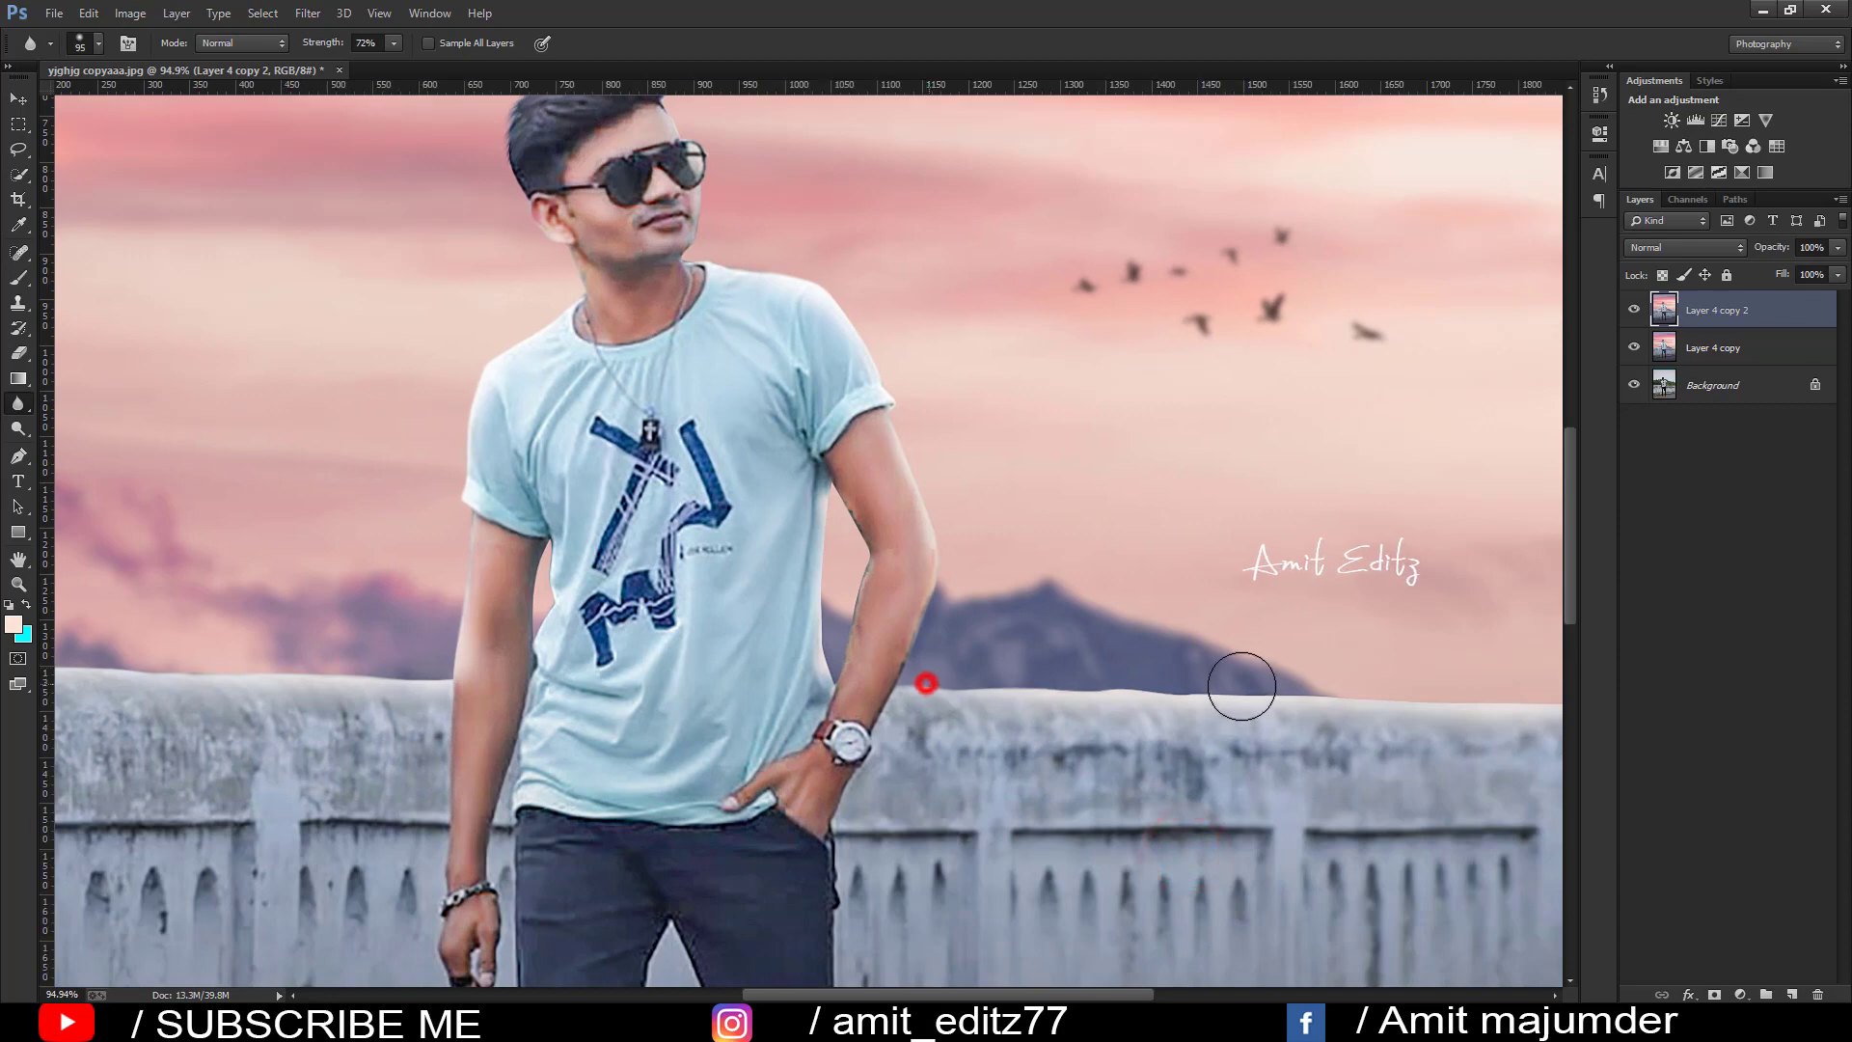
pyautogui.scroll(3, 836, 546)
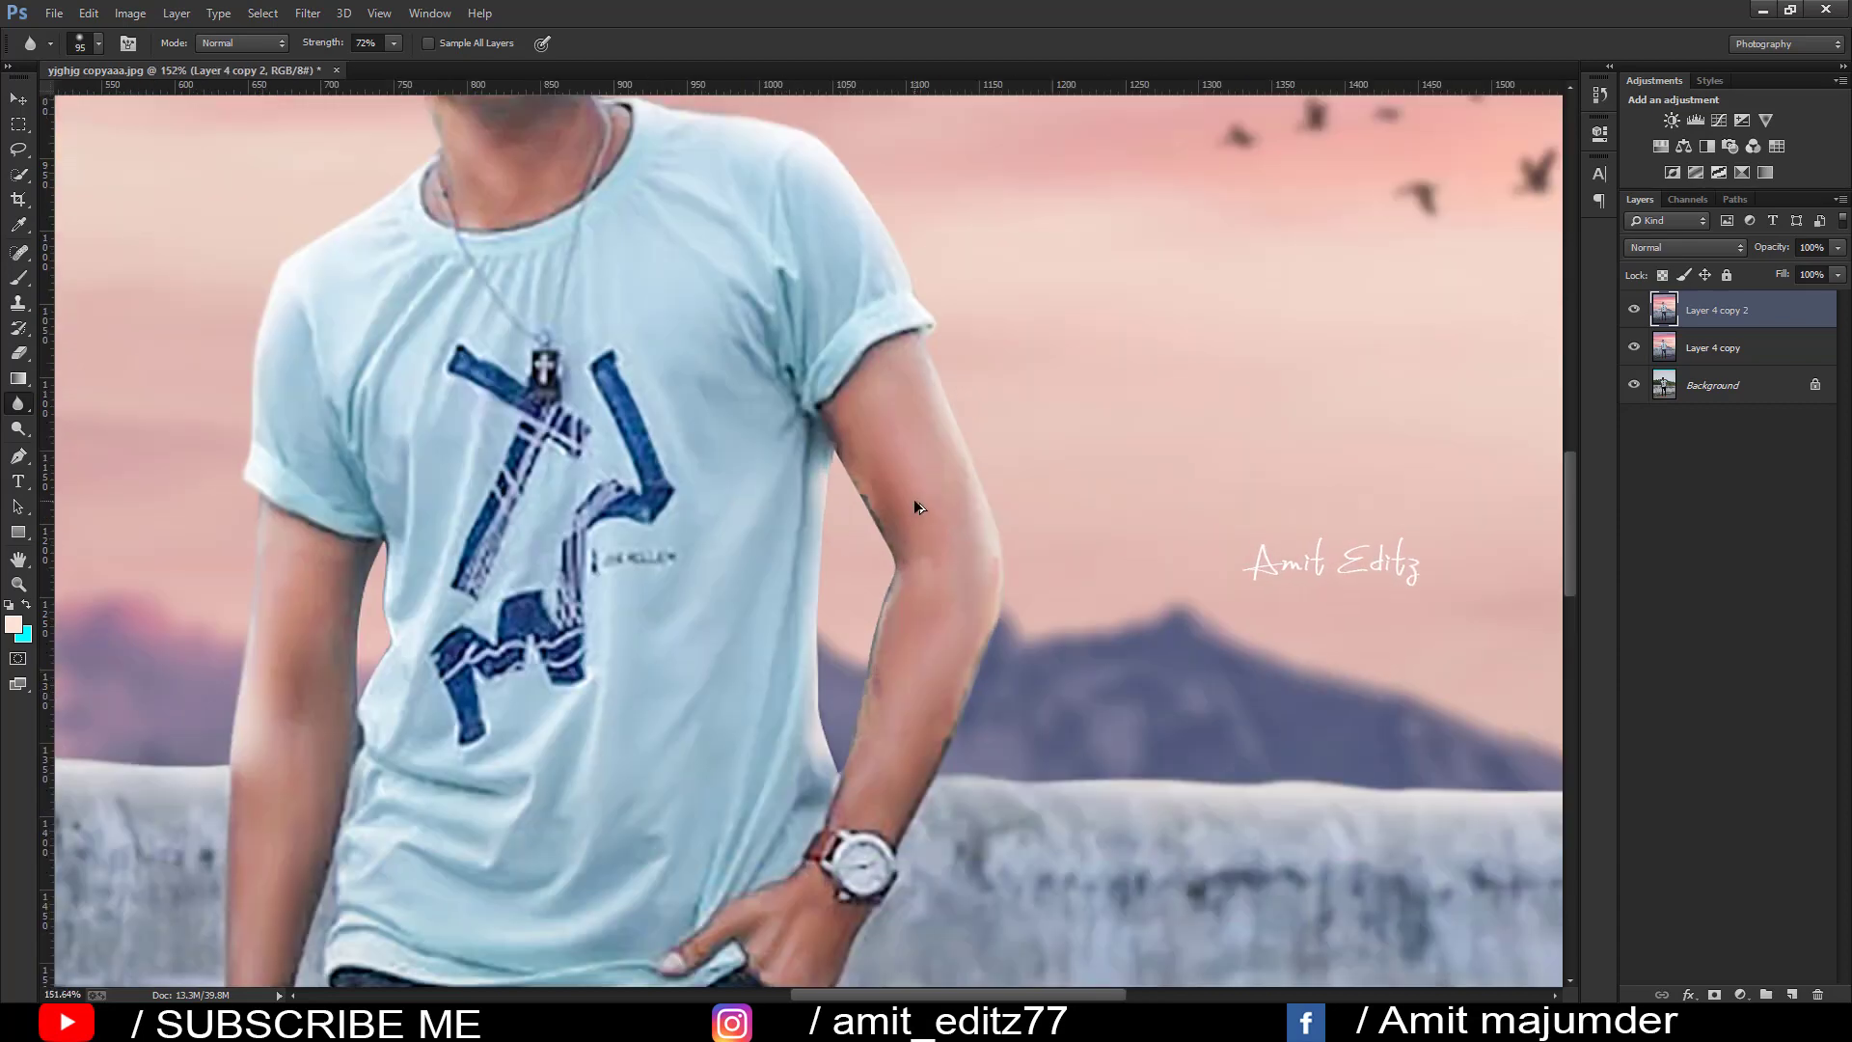
pyautogui.click(17, 278)
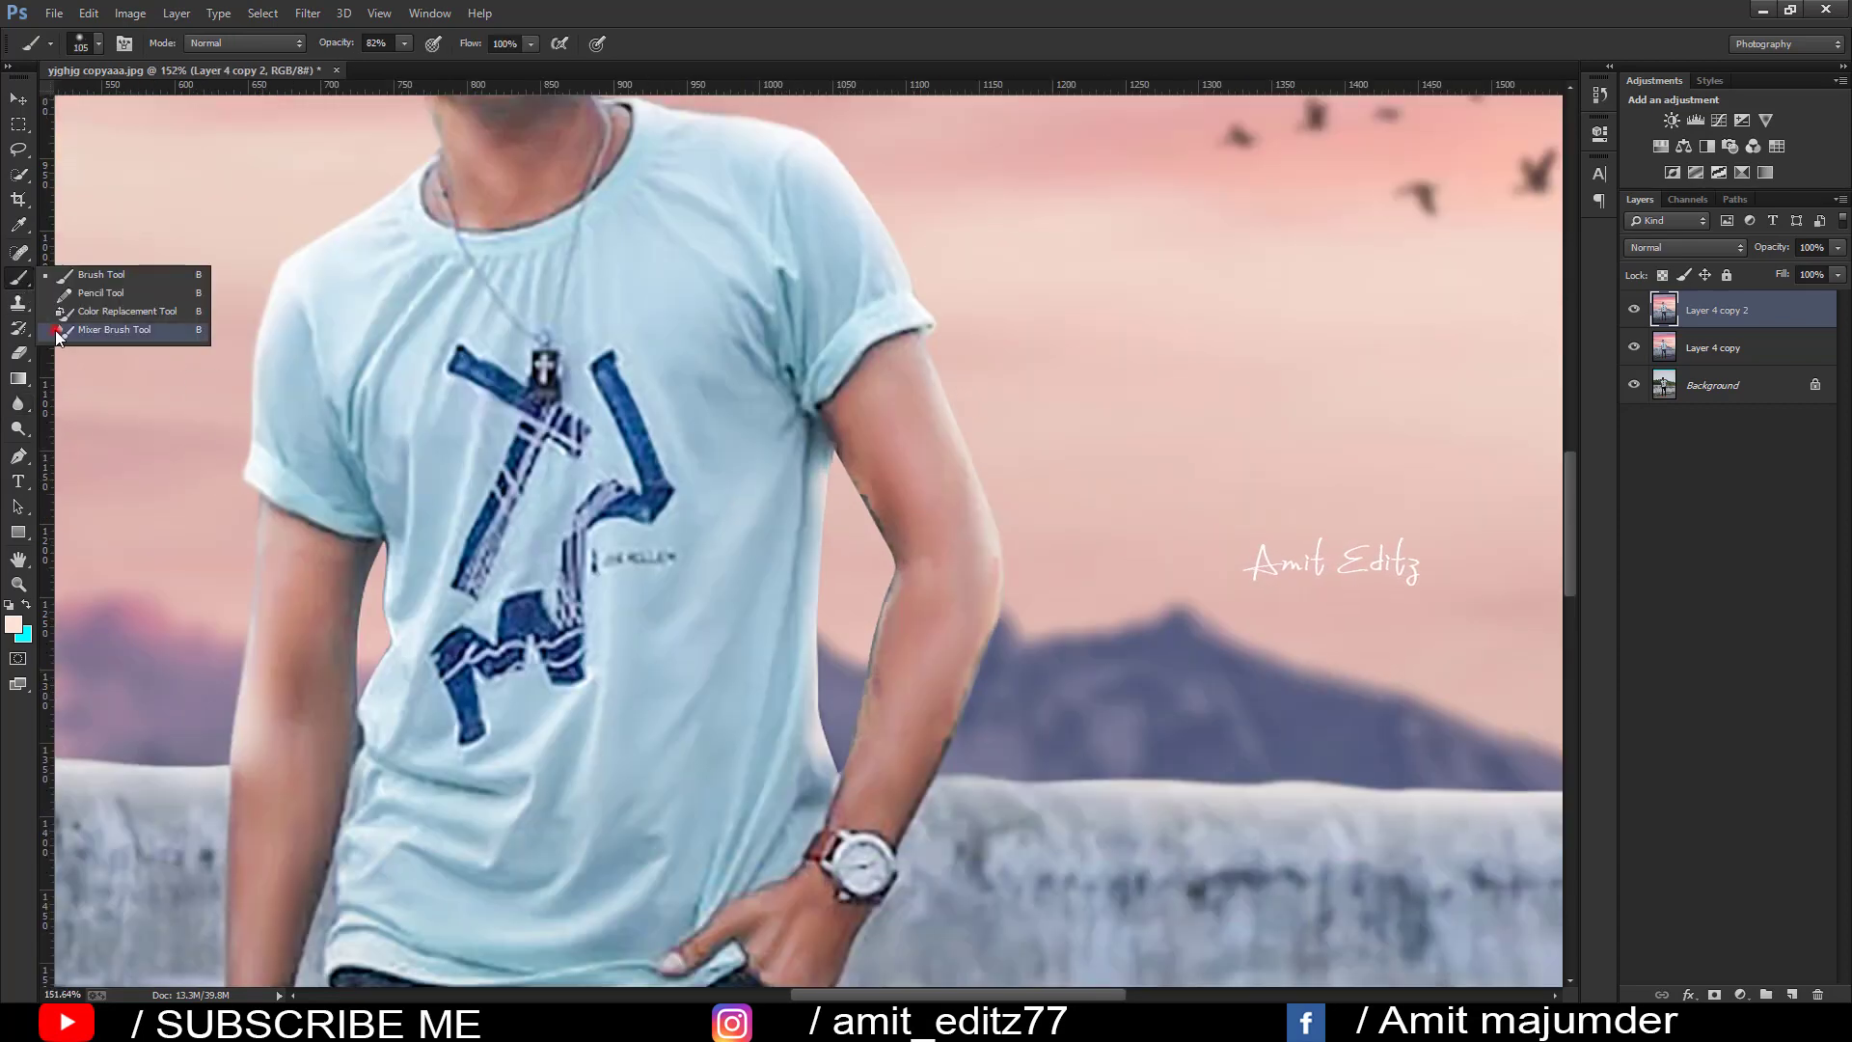
# - Mixer-brush the skin on the right arm, left upper arm and forearm smooth
pyautogui.click(60, 327)
pyautogui.scroll(1, 838, 495)
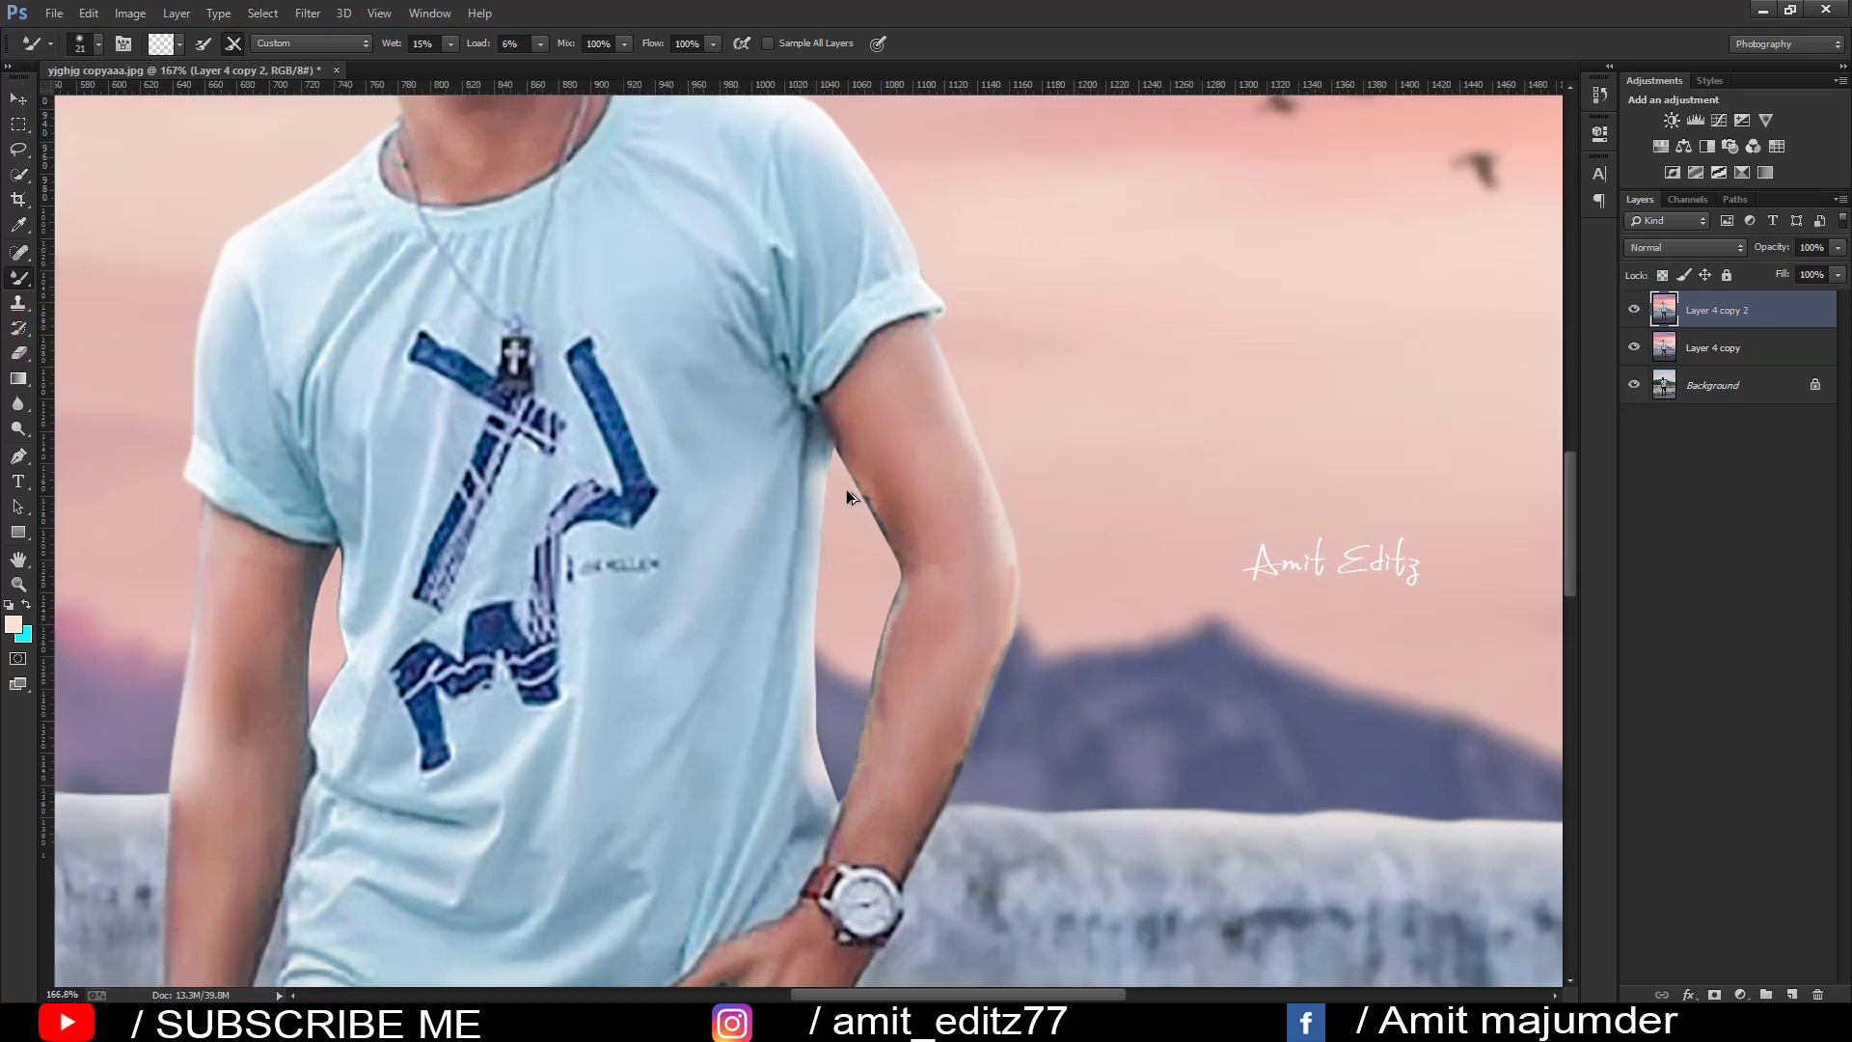
pyautogui.scroll(2, 876, 433)
pyautogui.moveTo(880, 468); pyautogui.dragTo(889, 489)
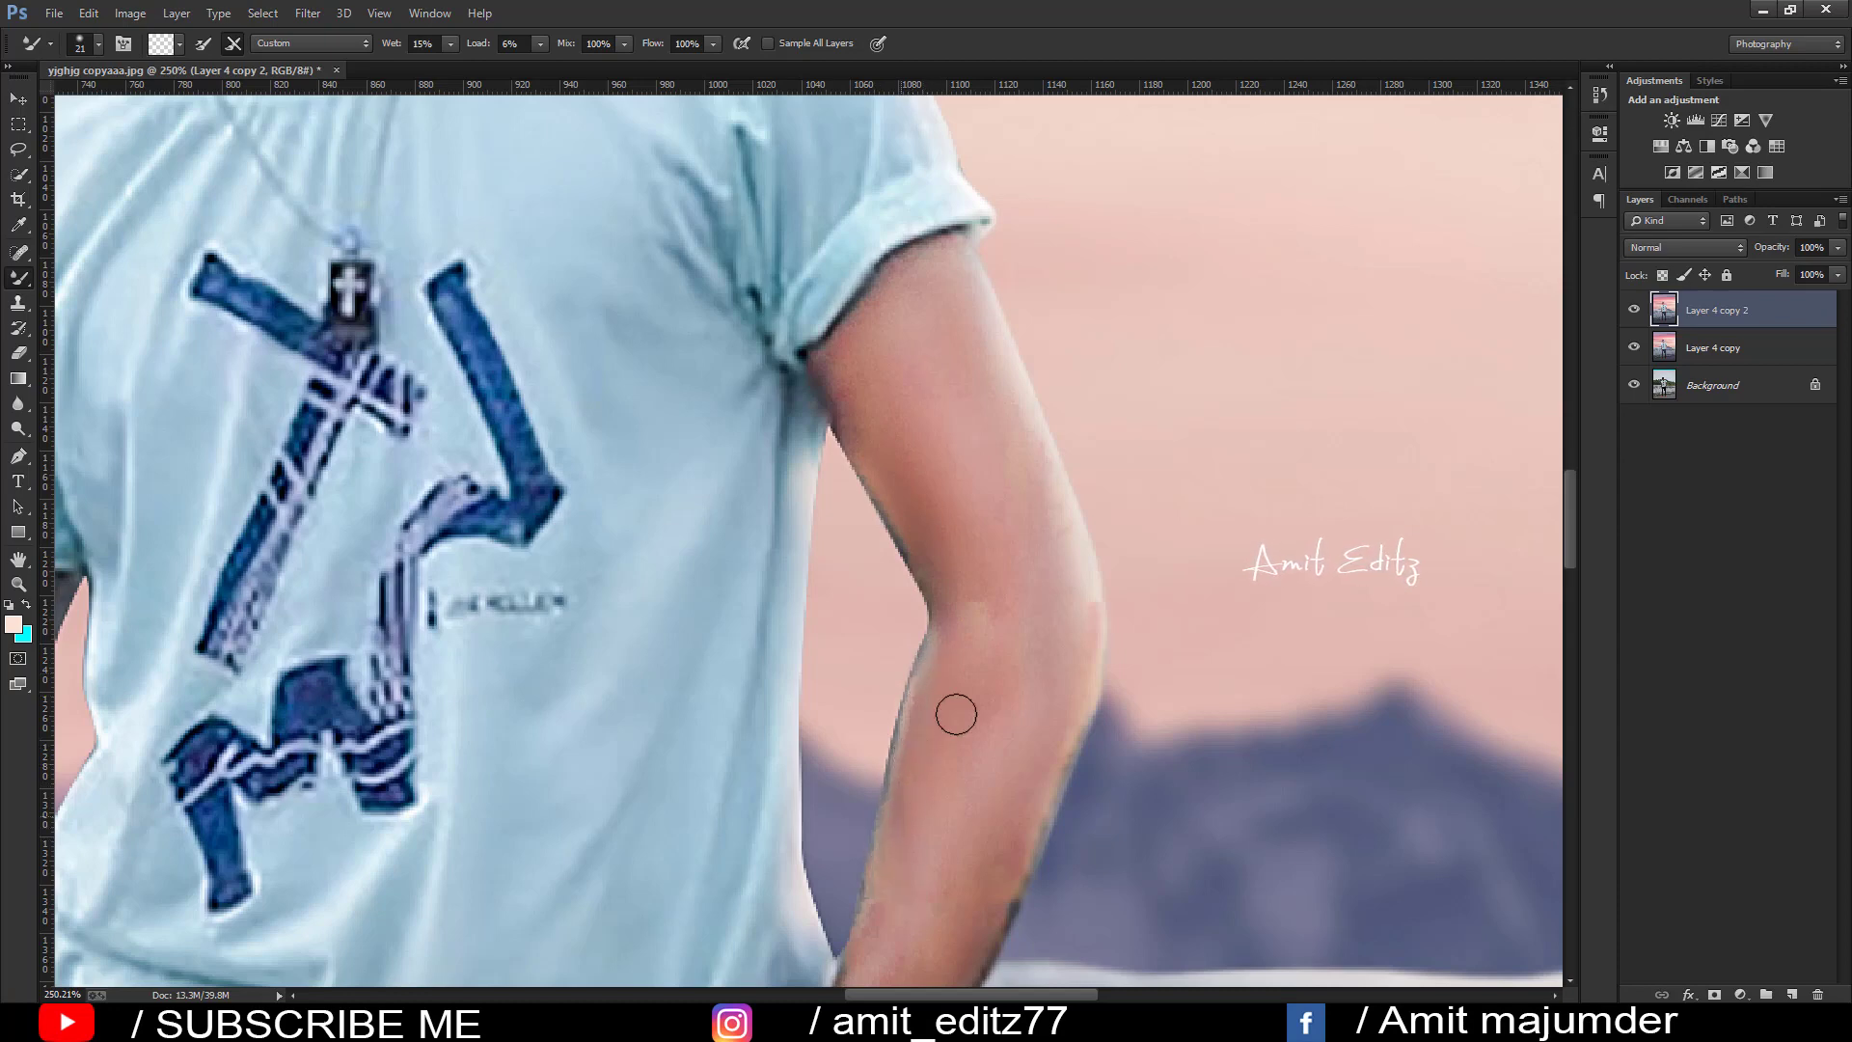
pyautogui.press(']')
pyautogui.press(']')
pyautogui.press(']')
pyautogui.moveTo(963, 366); pyautogui.dragTo(1013, 500)
pyautogui.scroll(-2, 954, 374)
pyautogui.moveTo(1045, 546)
pyautogui.mouseDown()
pyautogui.moveTo(987, 772)
pyautogui.moveTo(921, 877)
pyautogui.mouseUp()
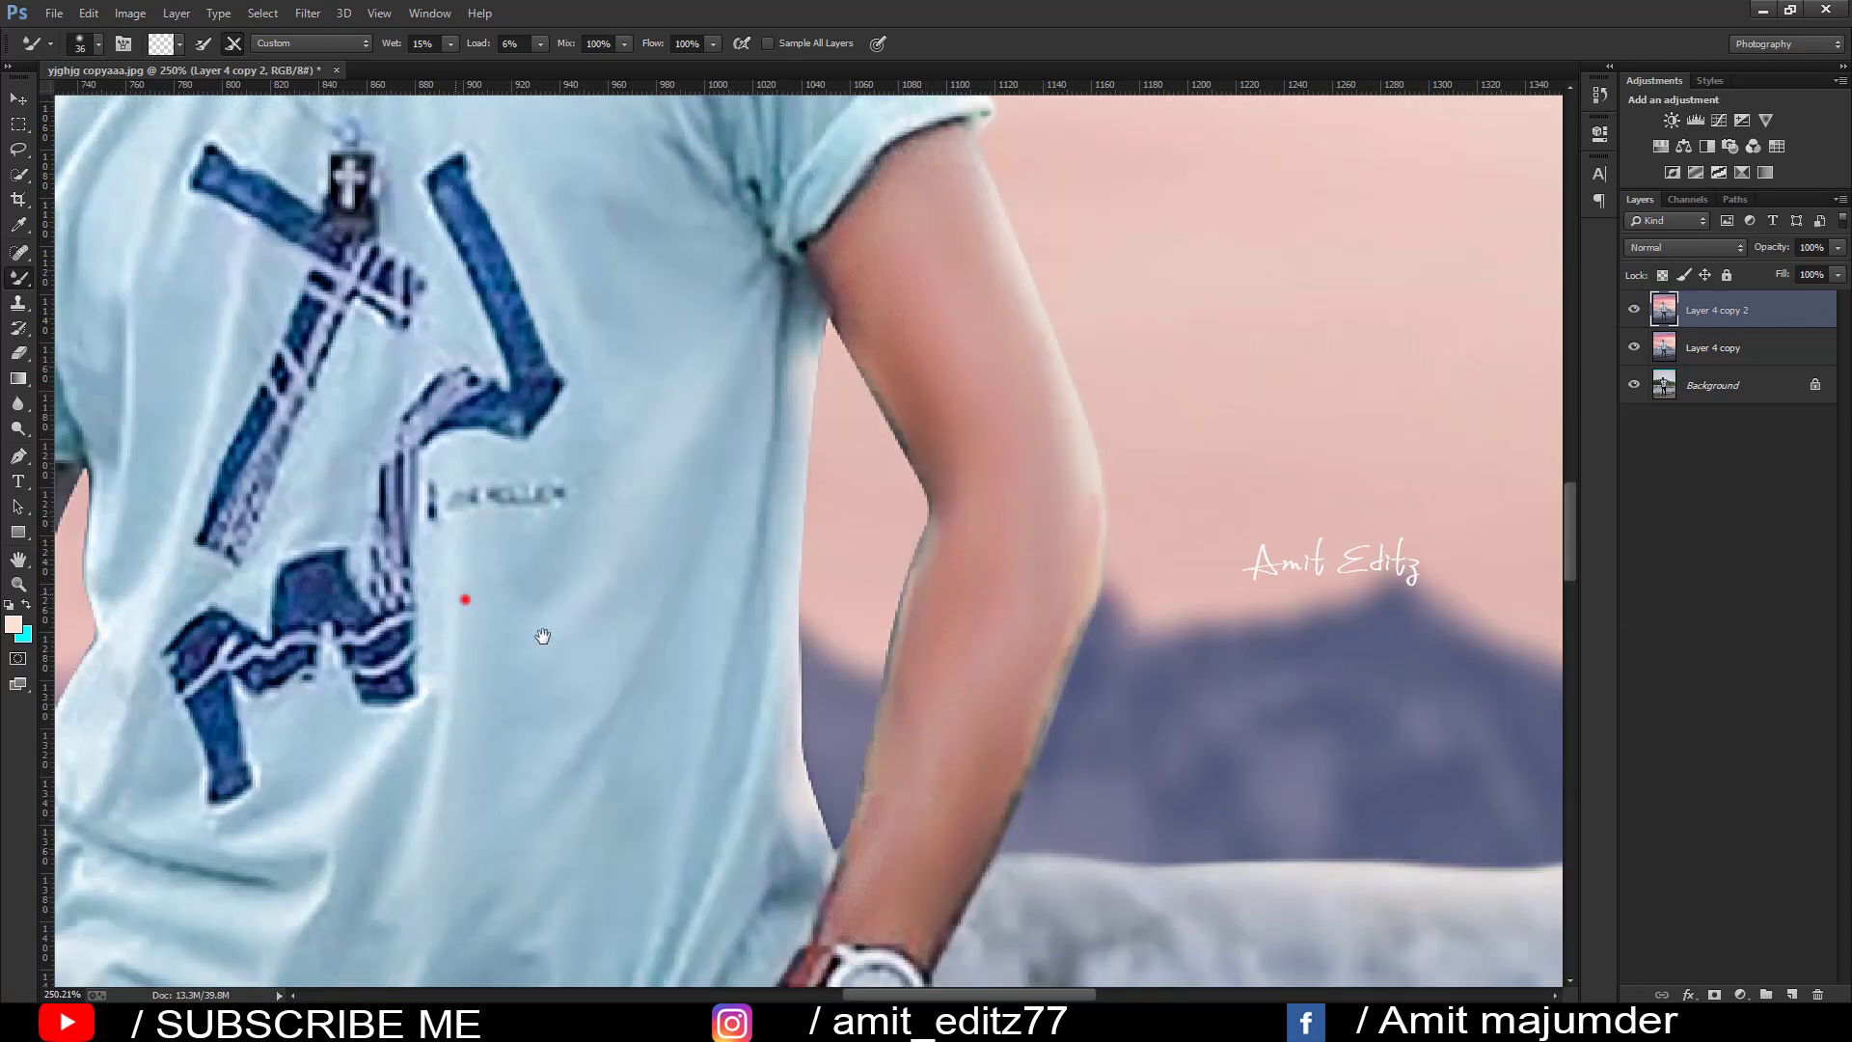
pyautogui.moveTo(543, 636); pyautogui.dragTo(1034, 638)
pyautogui.moveTo(455, 521); pyautogui.dragTo(414, 488)
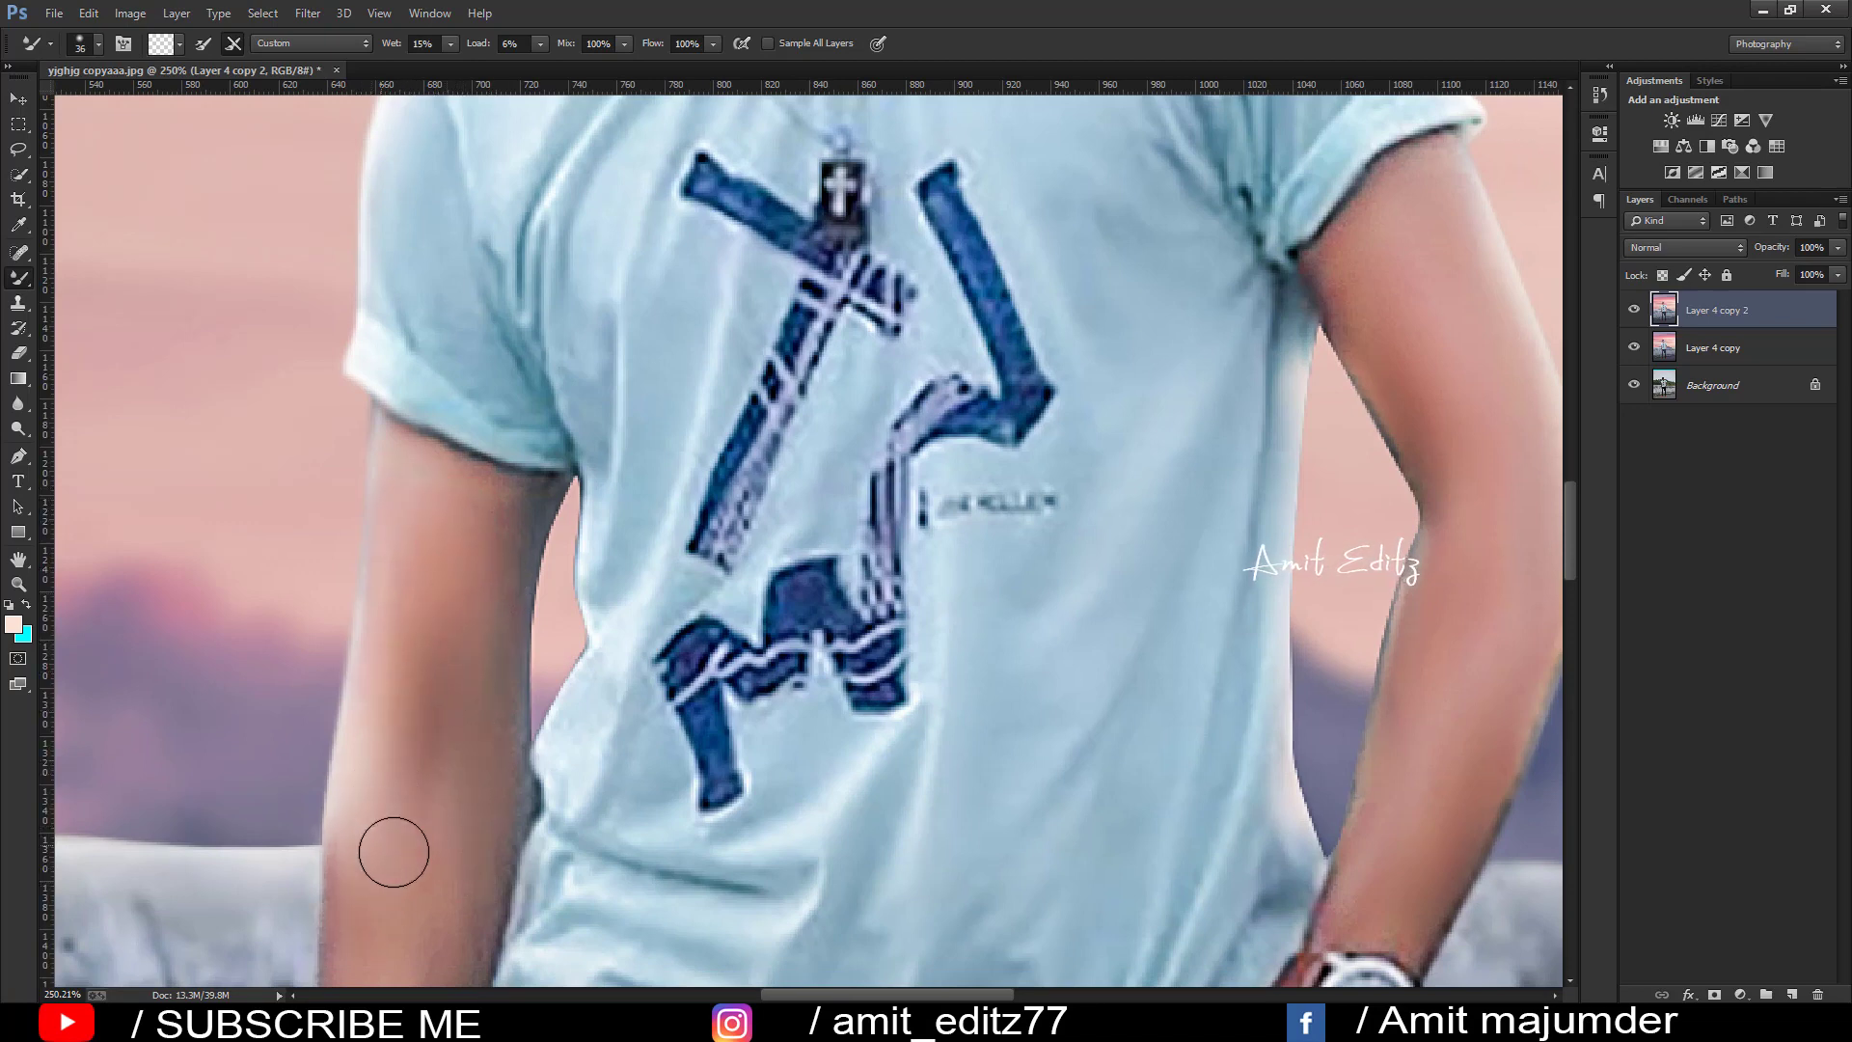
pyautogui.scroll(-3, 393, 851)
pyautogui.moveTo(447, 602)
pyautogui.mouseDown()
pyautogui.moveTo(454, 702)
pyautogui.moveTo(384, 913)
pyautogui.mouseUp()
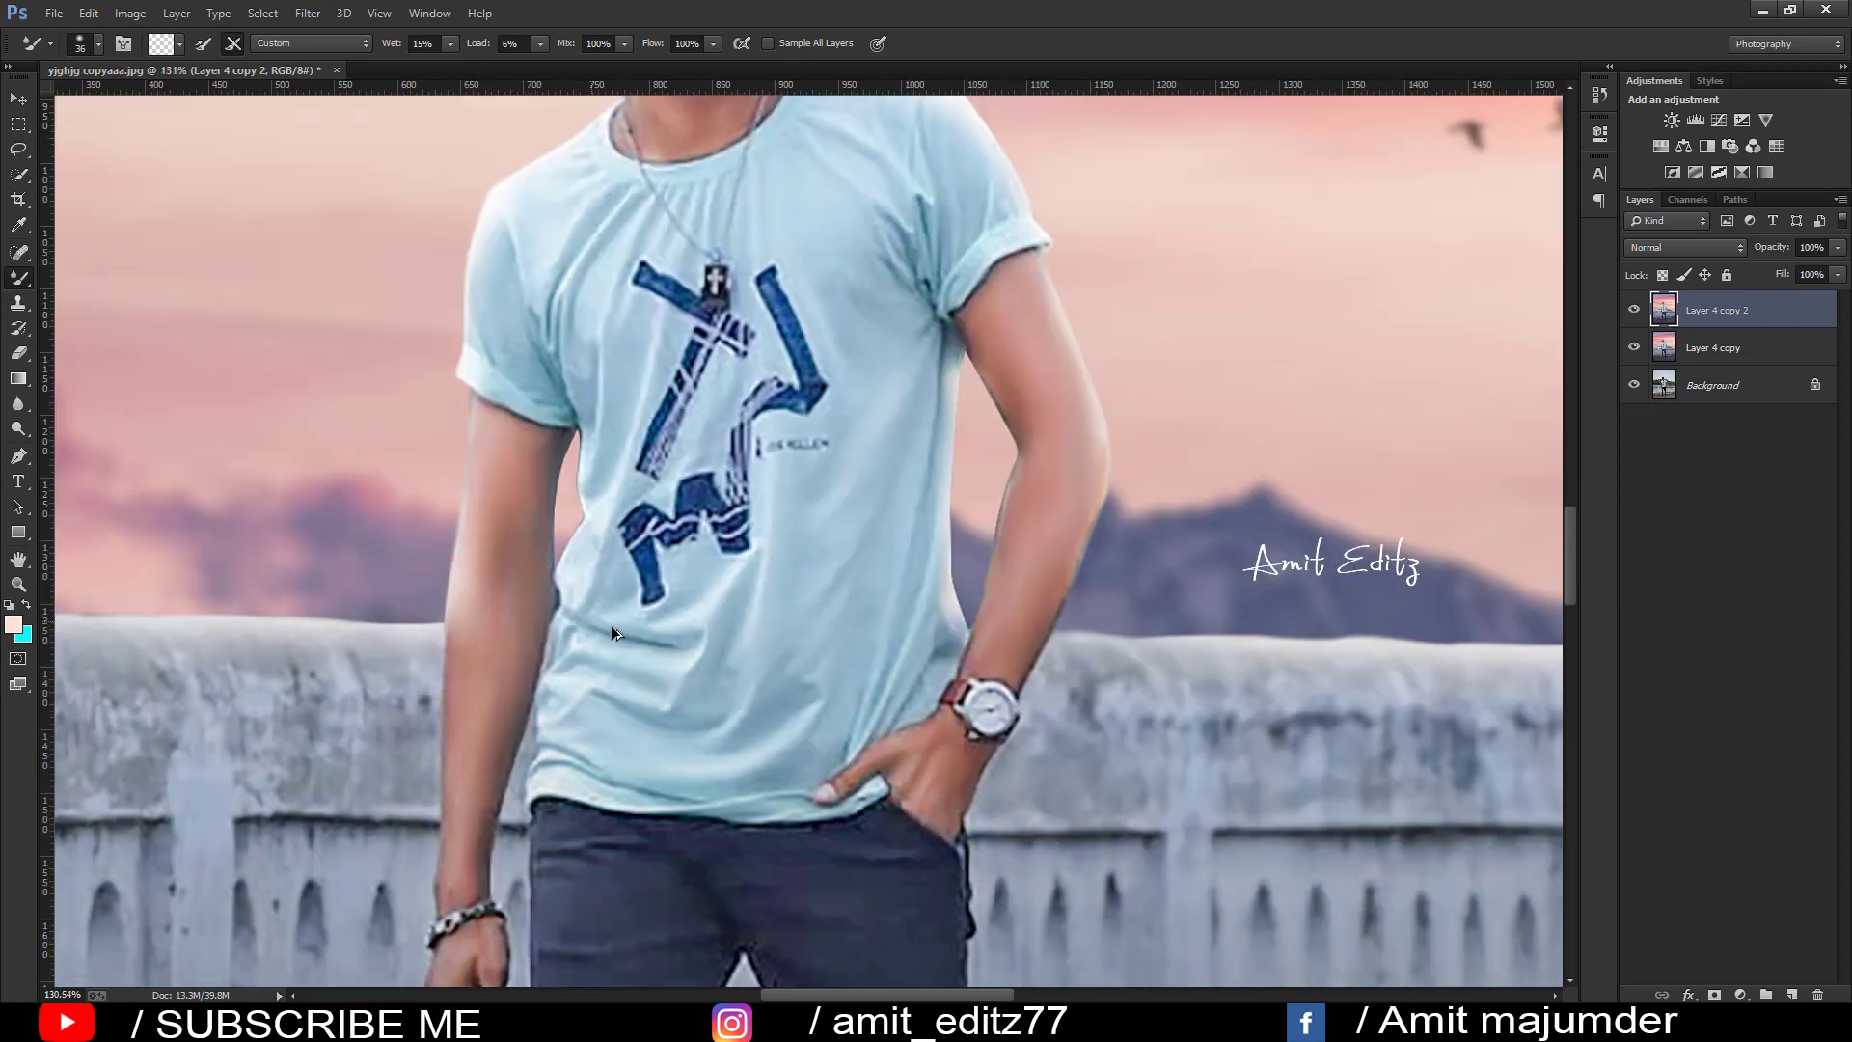
pyautogui.scroll(-3, 610, 624)
pyautogui.scroll(3, 690, 378)
# - Blend the skin across the forehead, cheek and neck, resizing the brush as needed
pyautogui.moveTo(690, 378); pyautogui.dragTo(719, 743)
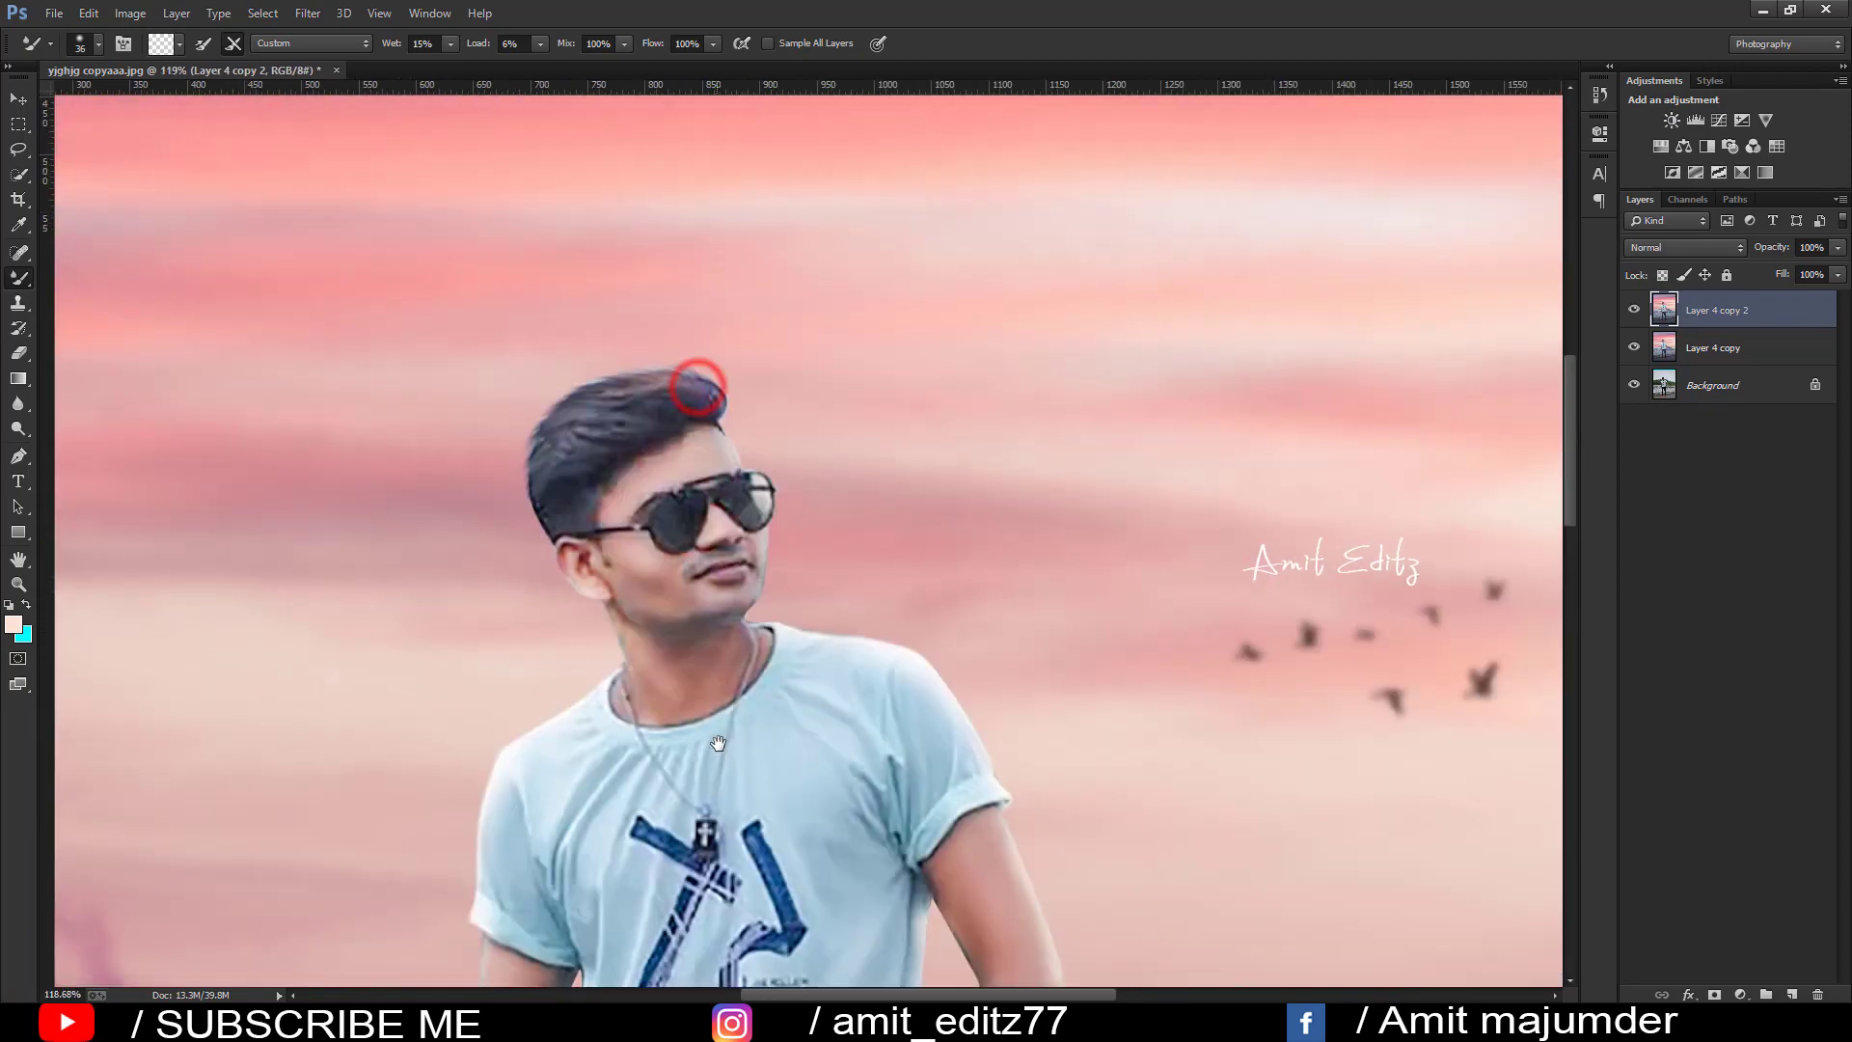
pyautogui.scroll(4, 675, 478)
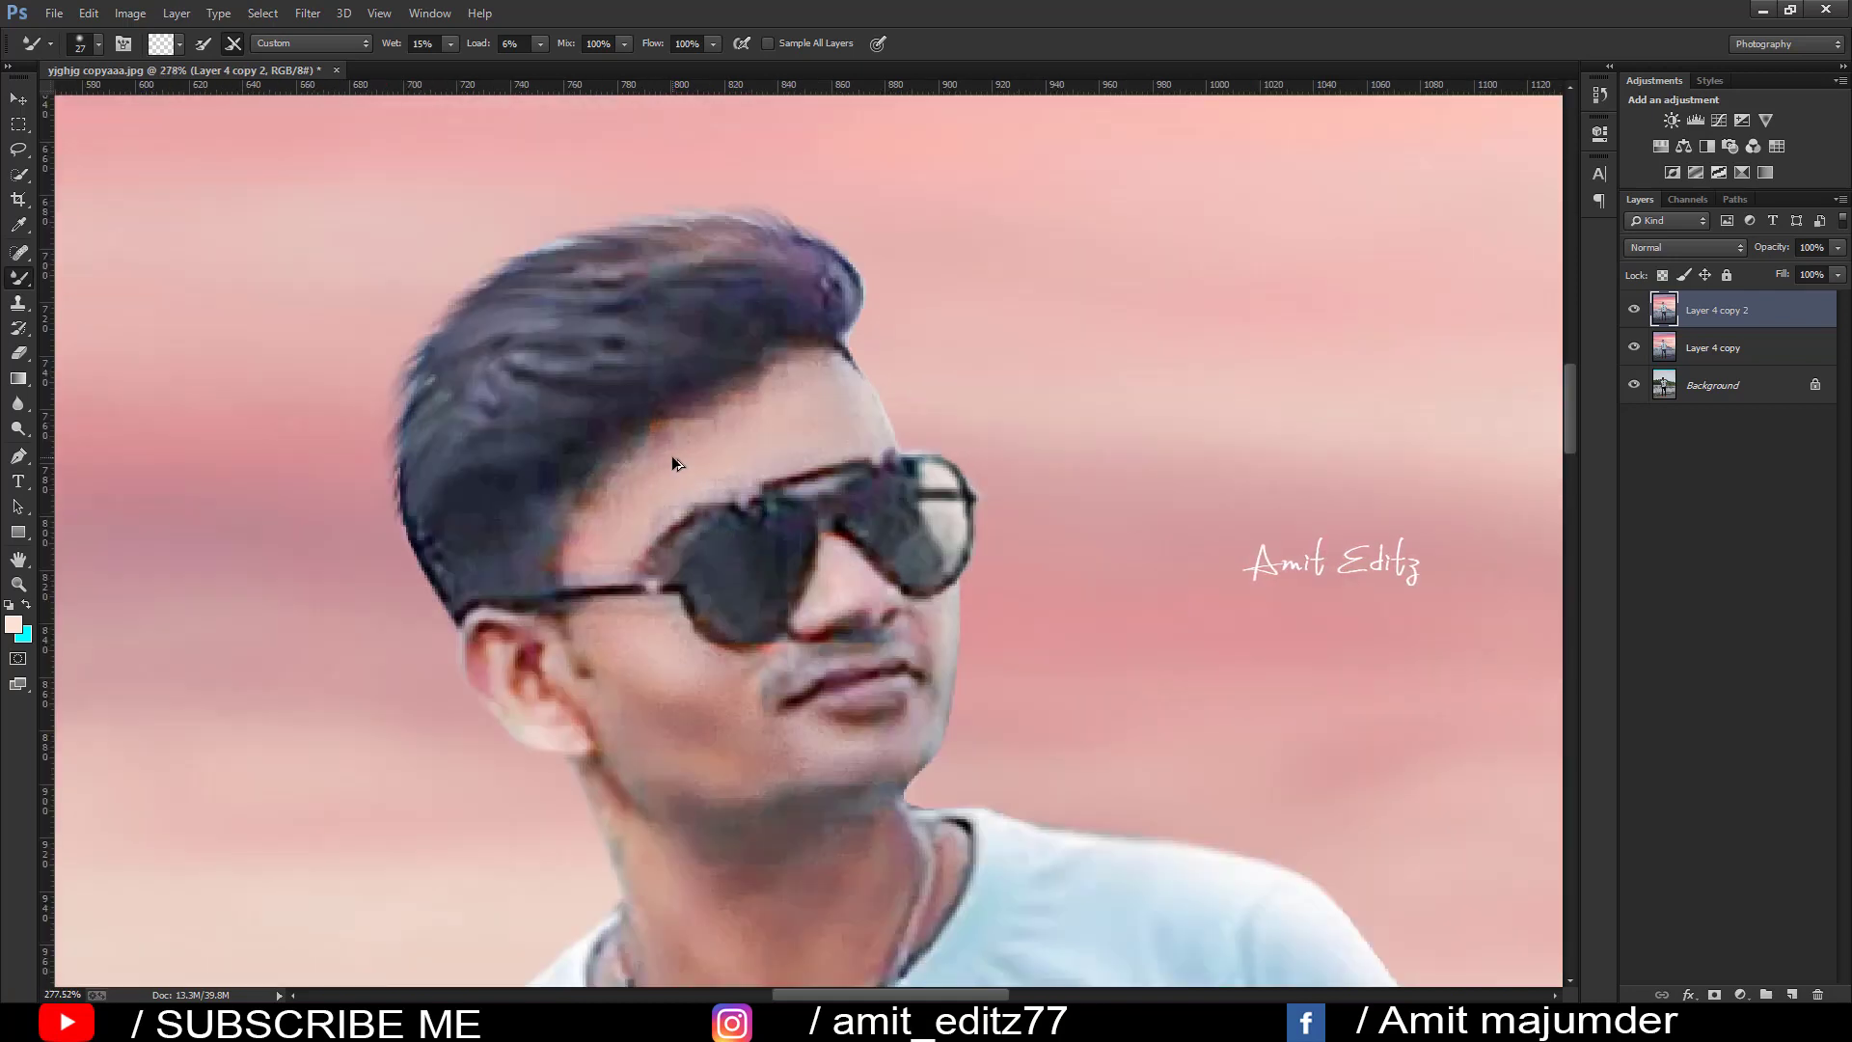
pyautogui.moveTo(672, 459); pyautogui.dragTo(825, 415)
pyautogui.moveTo(625, 662); pyautogui.dragTo(676, 681)
pyautogui.keyDown('alt'); pyautogui.rightClick(874, 675); pyautogui.keyUp('alt')
pyautogui.keyDown('alt'); pyautogui.rightClick(924, 643); pyautogui.keyUp('alt')
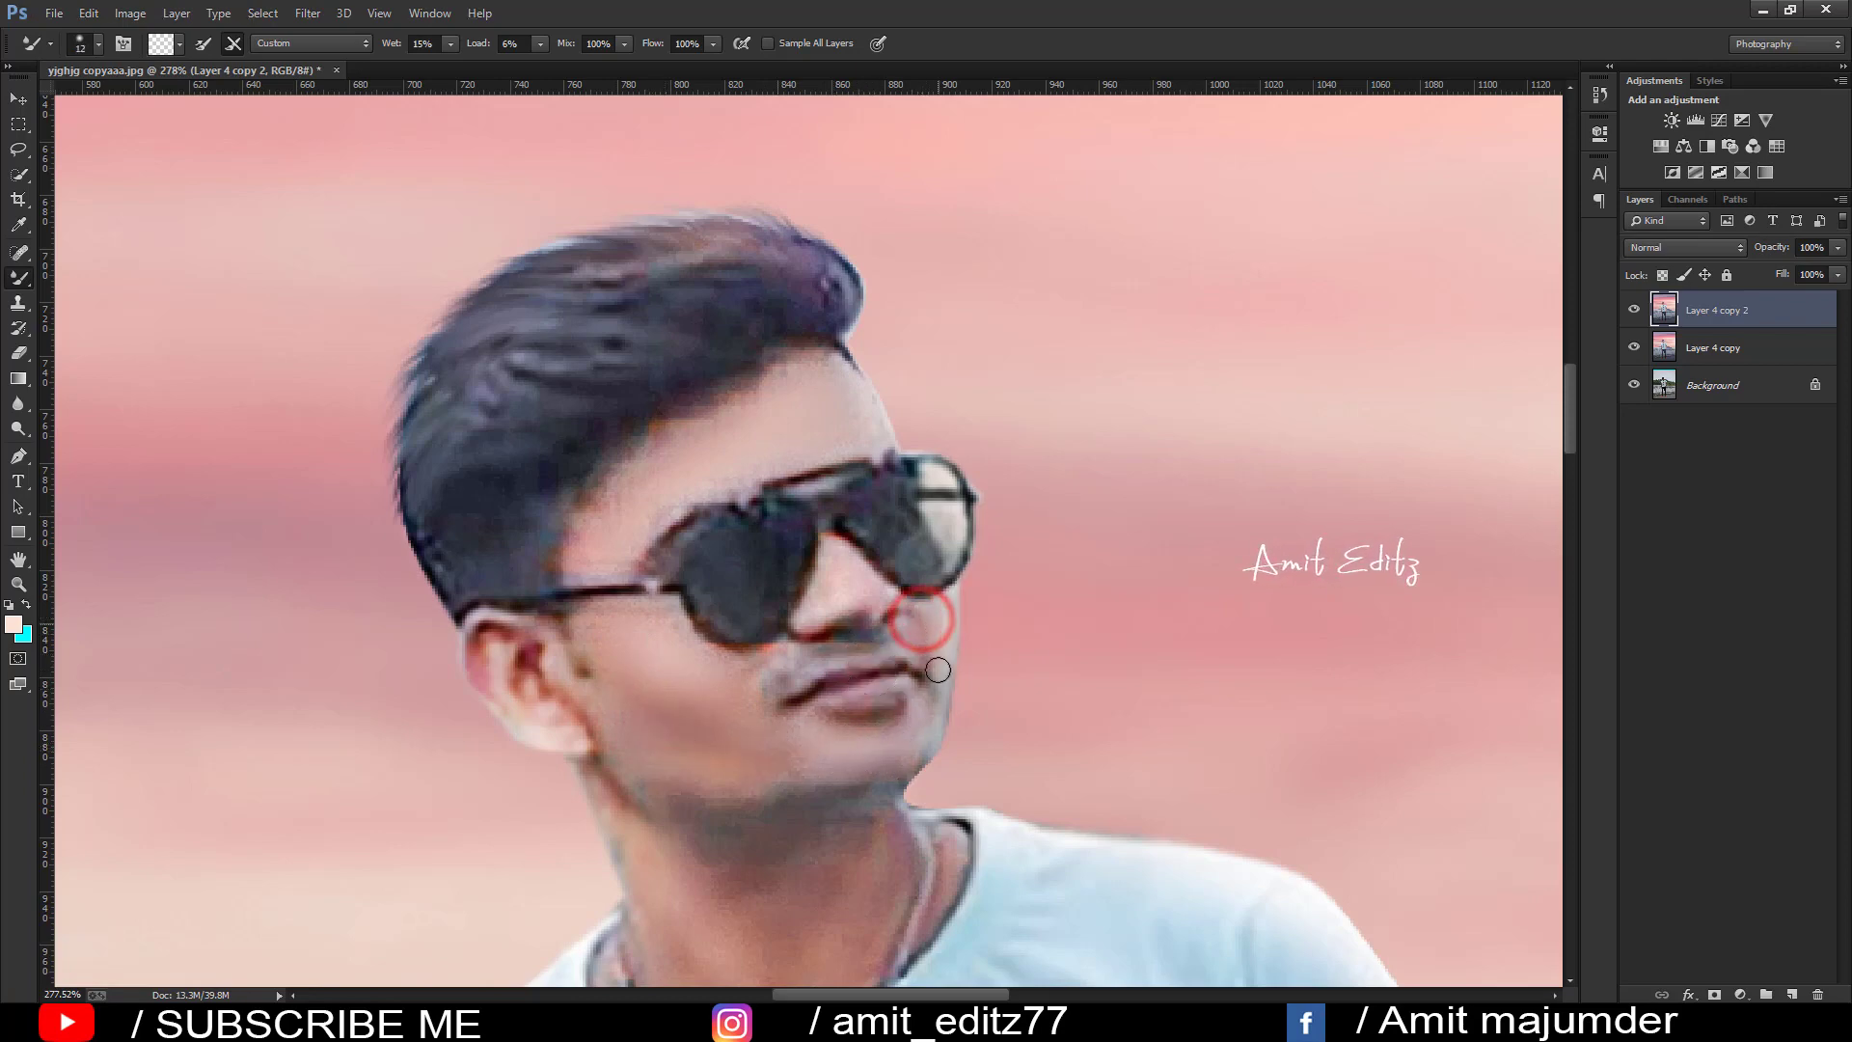
pyautogui.scroll(-1, 876, 773)
pyautogui.keyDown('alt'); pyautogui.rightClick(764, 733); pyautogui.keyUp('alt')
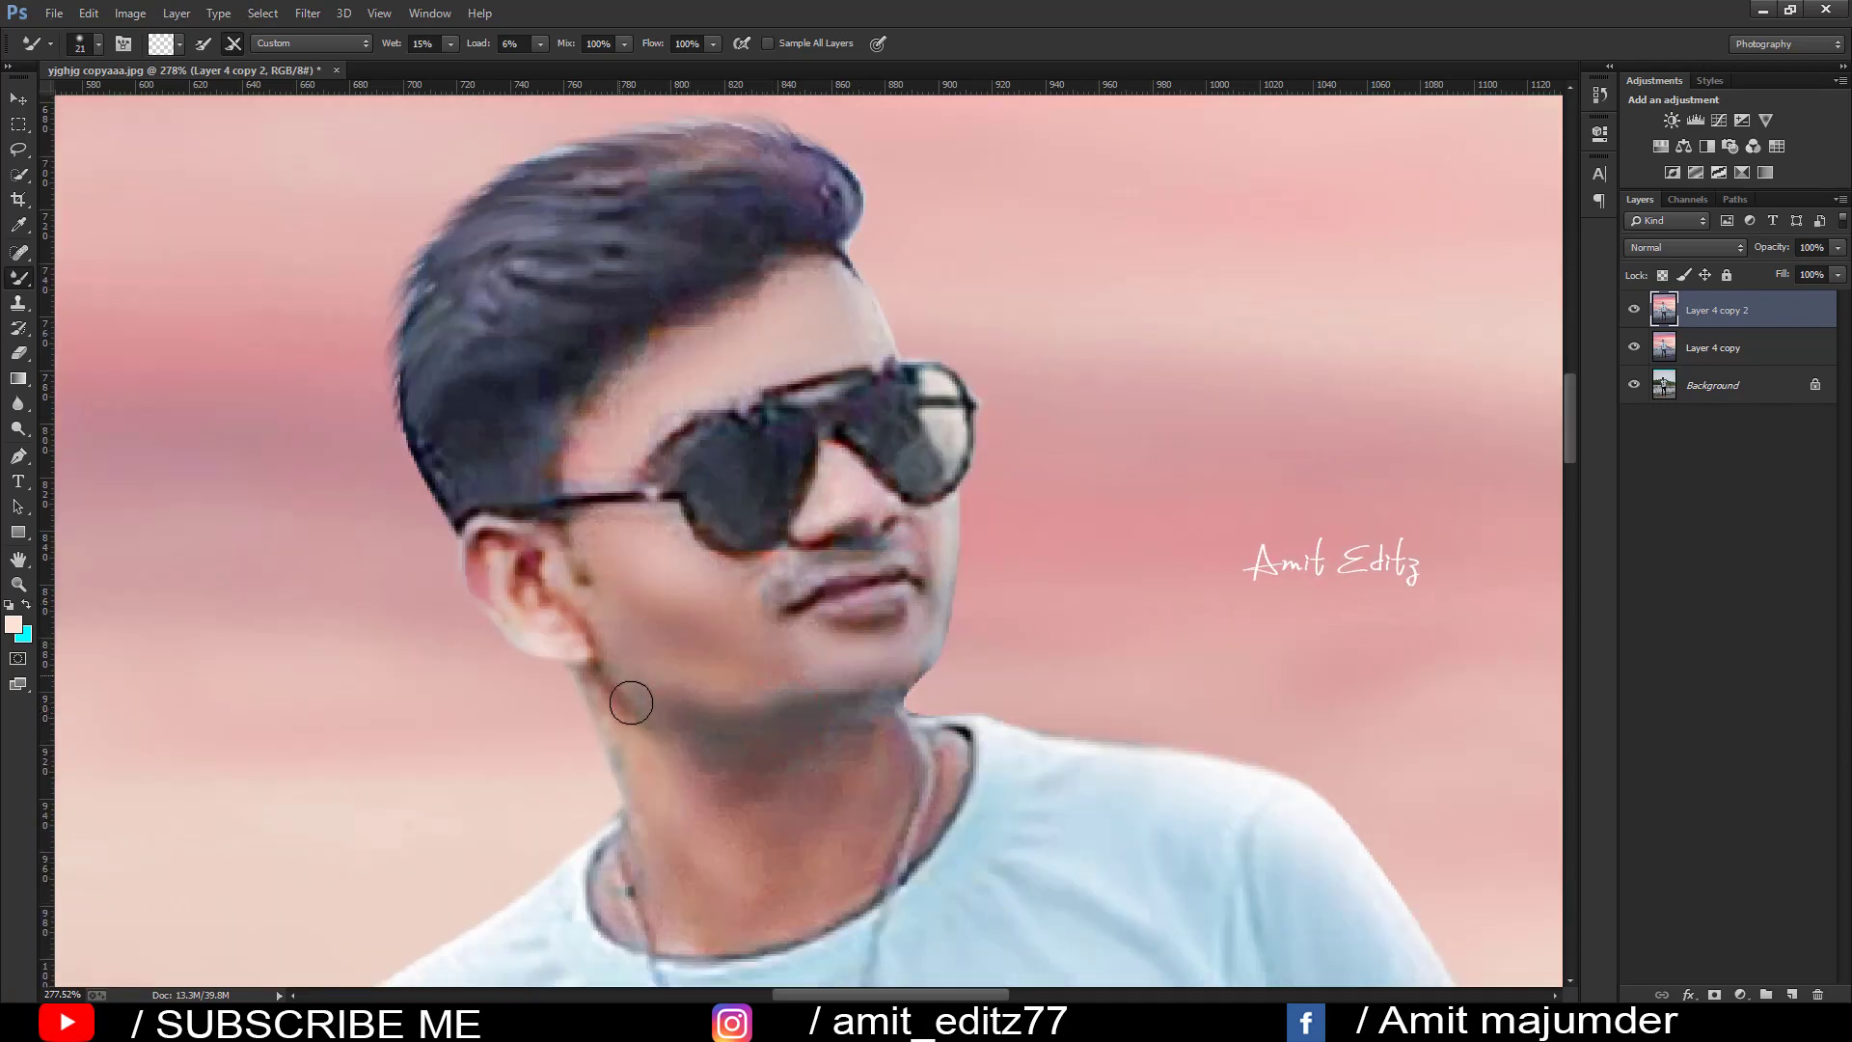
pyautogui.moveTo(627, 759)
pyautogui.mouseDown()
pyautogui.moveTo(659, 858)
pyautogui.moveTo(710, 888)
pyautogui.moveTo(681, 934)
pyautogui.mouseUp()
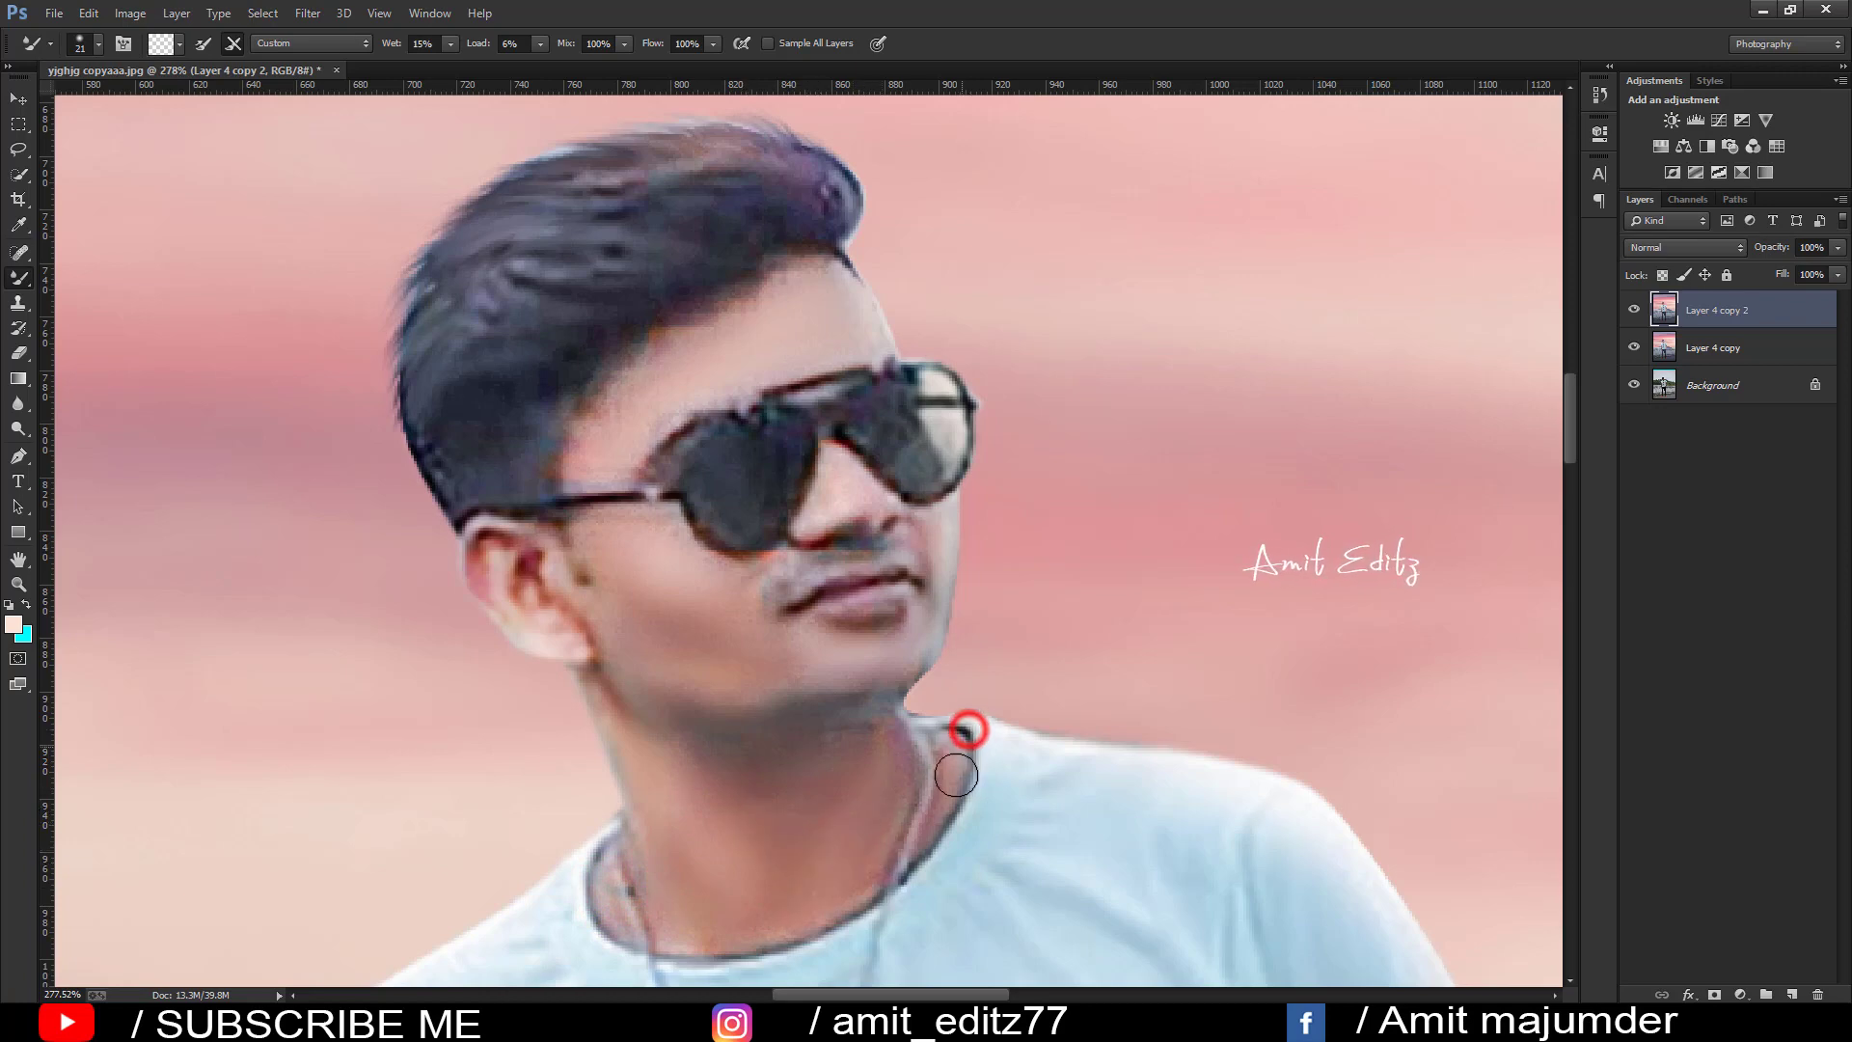
pyautogui.moveTo(956, 775); pyautogui.dragTo(940, 811)
# - Merge Layer 4 copy and Layer 4 copy 2 into one layer
pyautogui.scroll(-5, 934, 726)
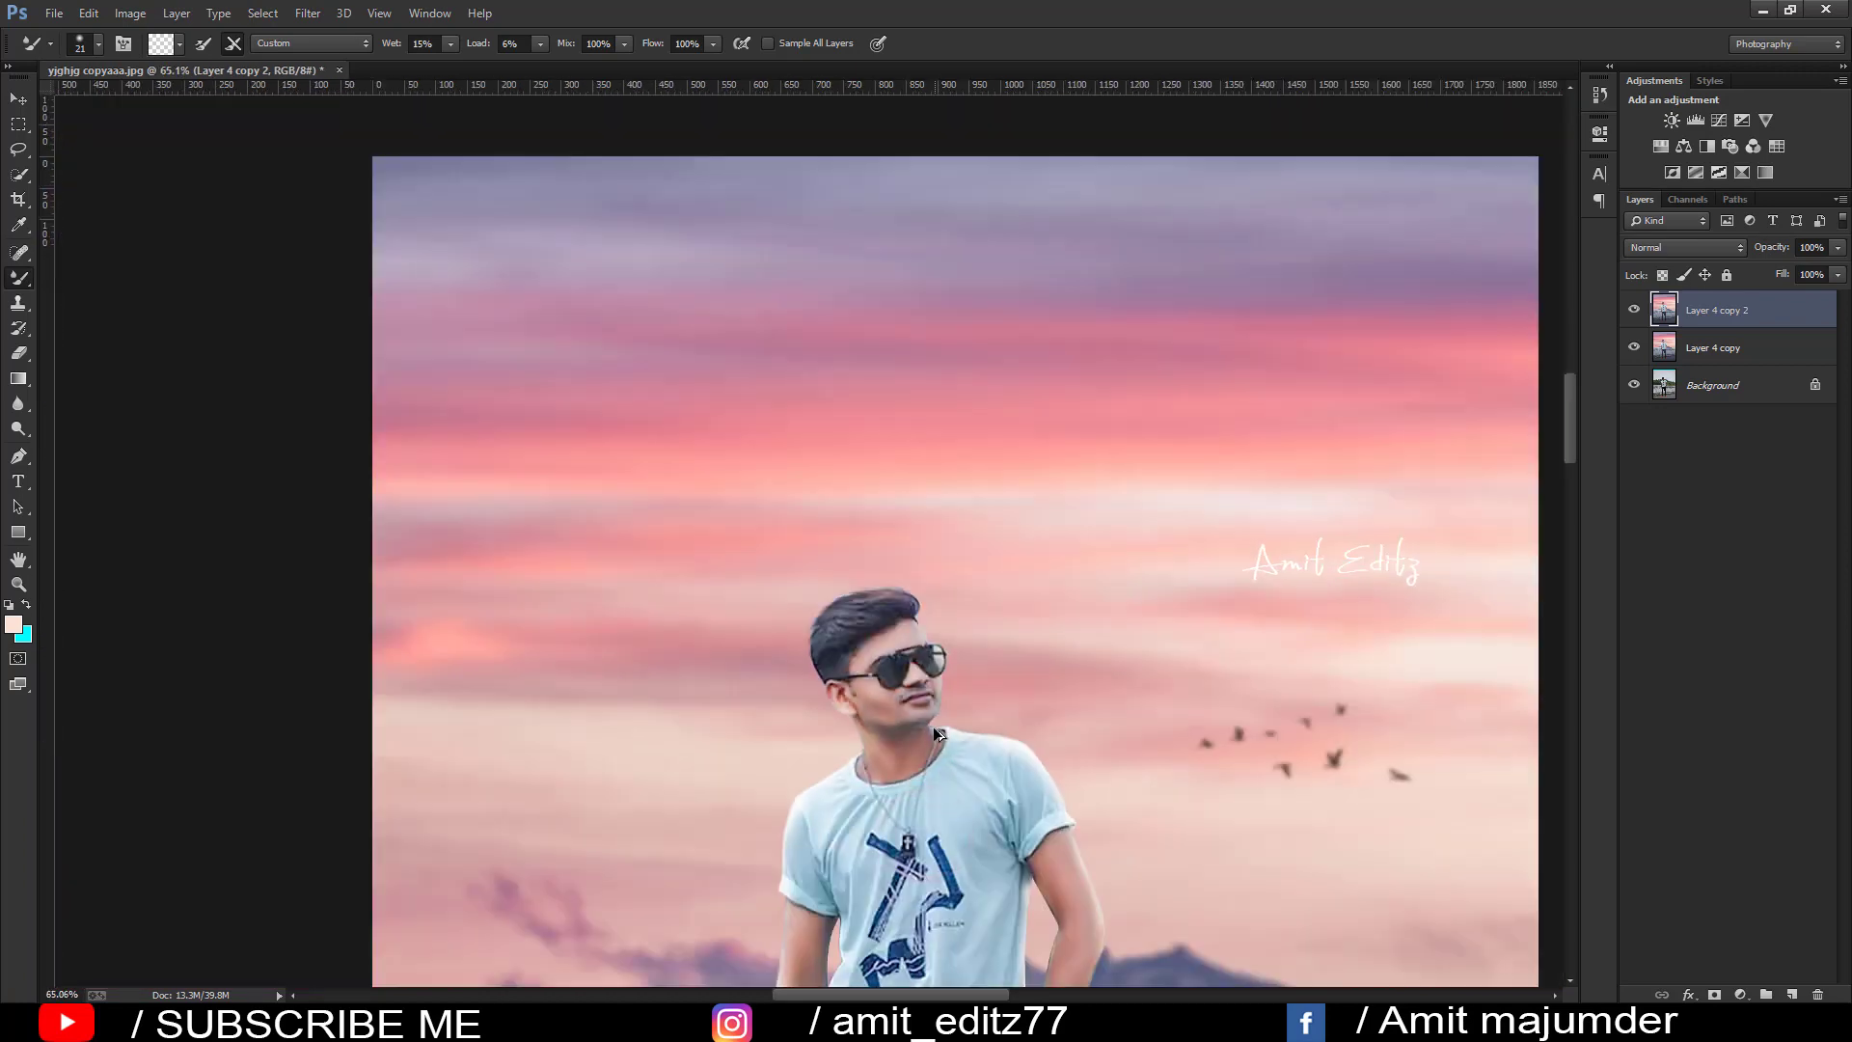
pyautogui.scroll(-2, 933, 726)
pyautogui.scroll(-2, 933, 727)
pyautogui.scroll(1, 932, 727)
pyautogui.scroll(-1, 932, 727)
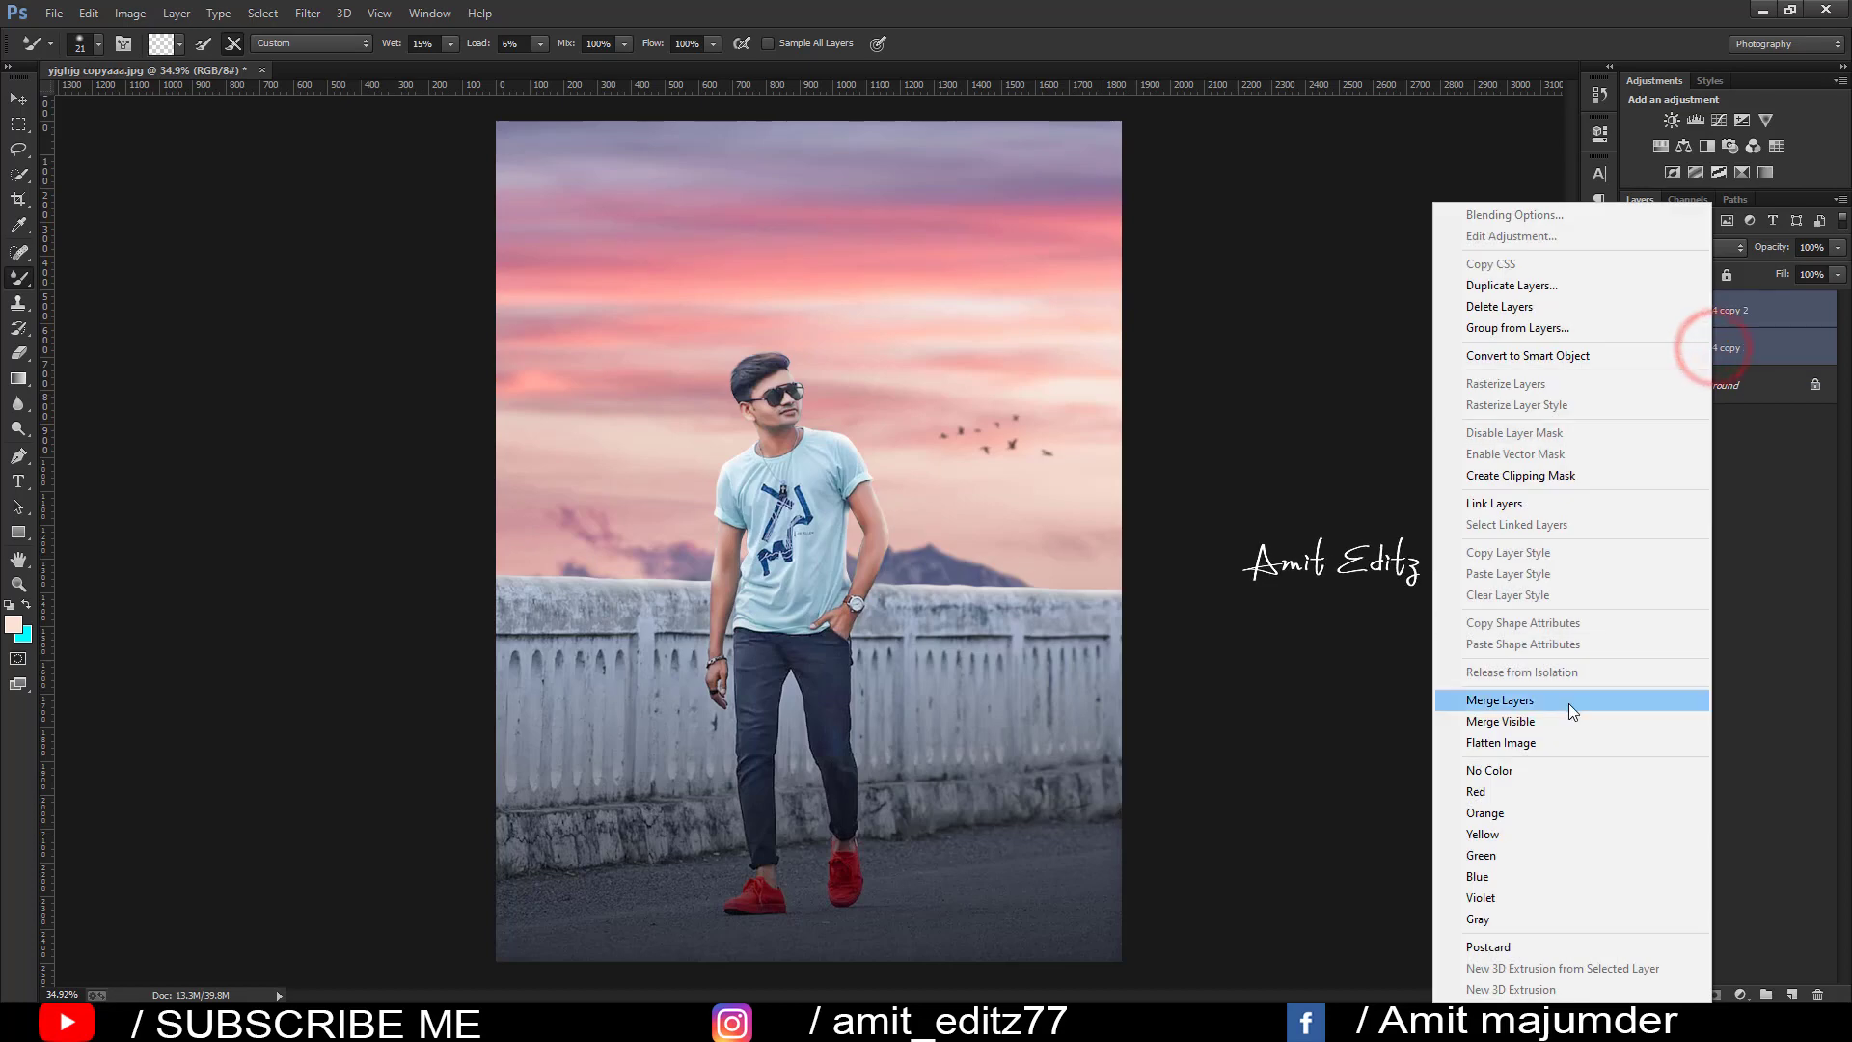
pyautogui.click(1569, 702)
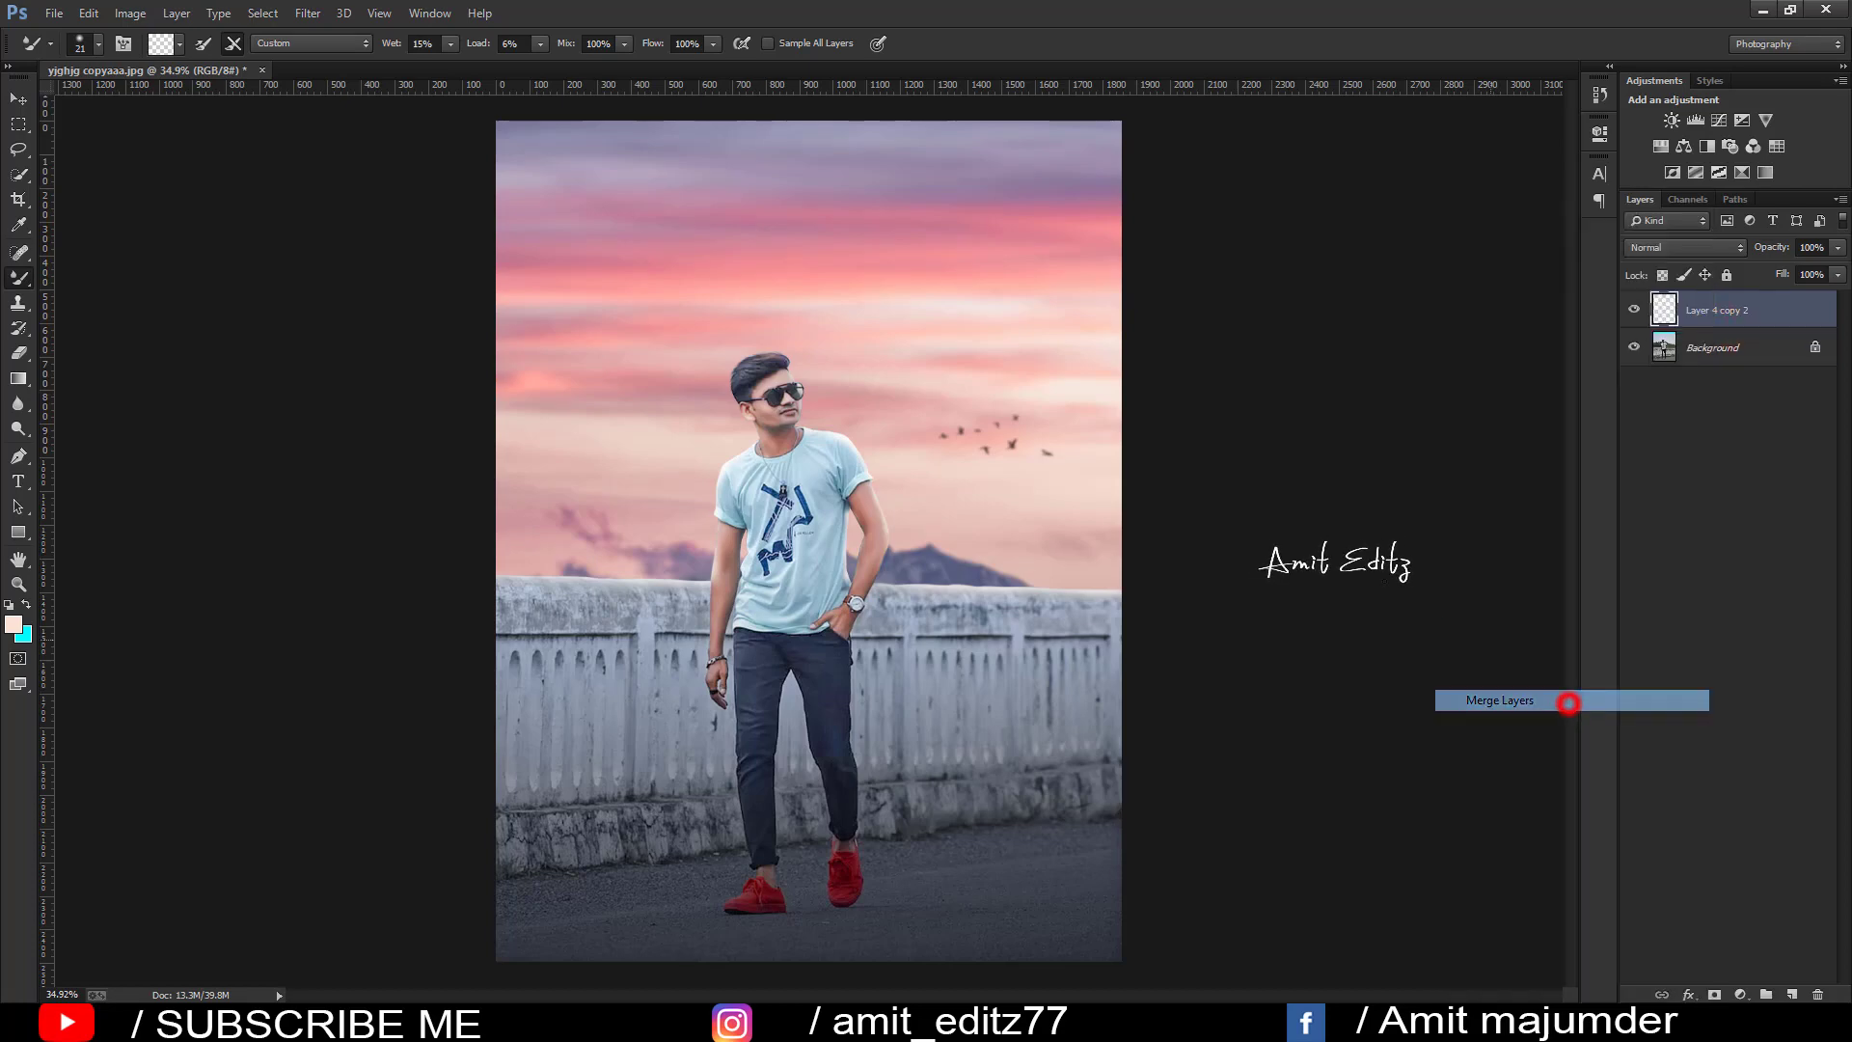
# - Toggle the merged layer's visibility to compare before and after, leaving it visible
pyautogui.click(1634, 311)
pyautogui.click(1634, 310)
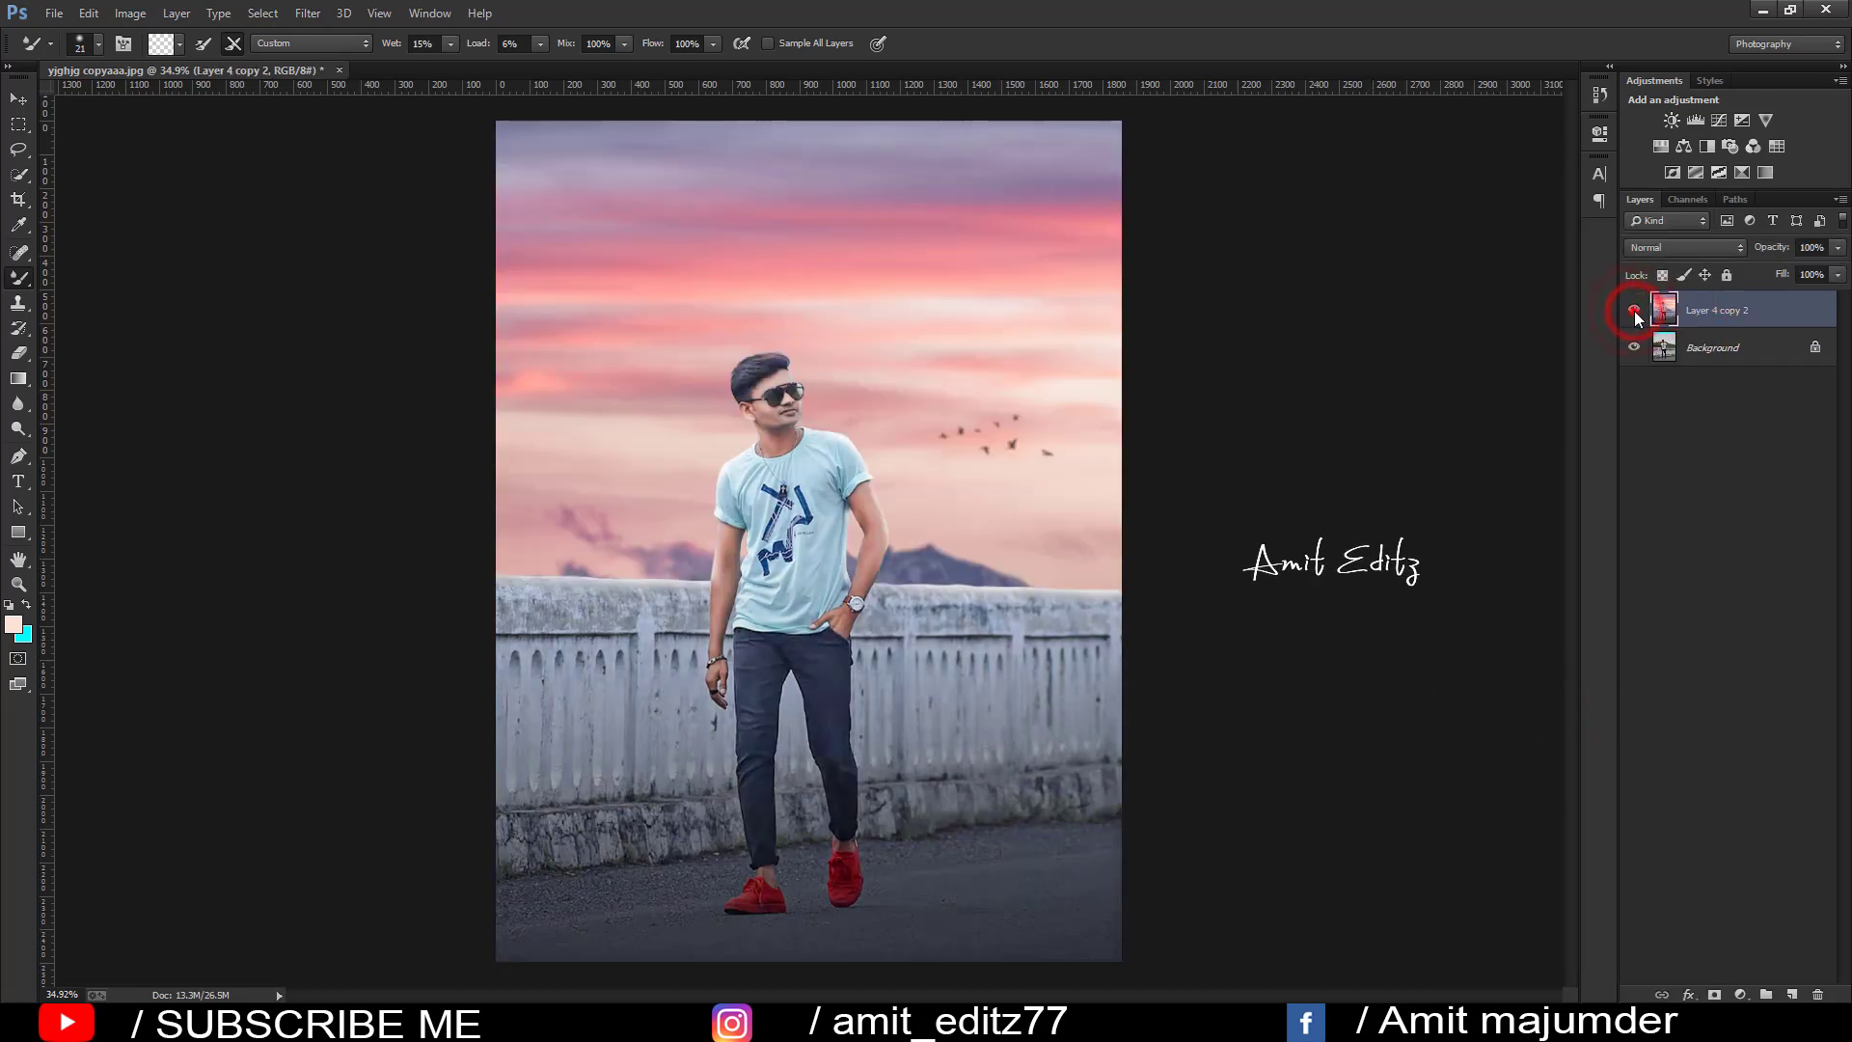
pyautogui.click(1634, 311)
pyautogui.click(1634, 310)
pyautogui.click(1633, 311)
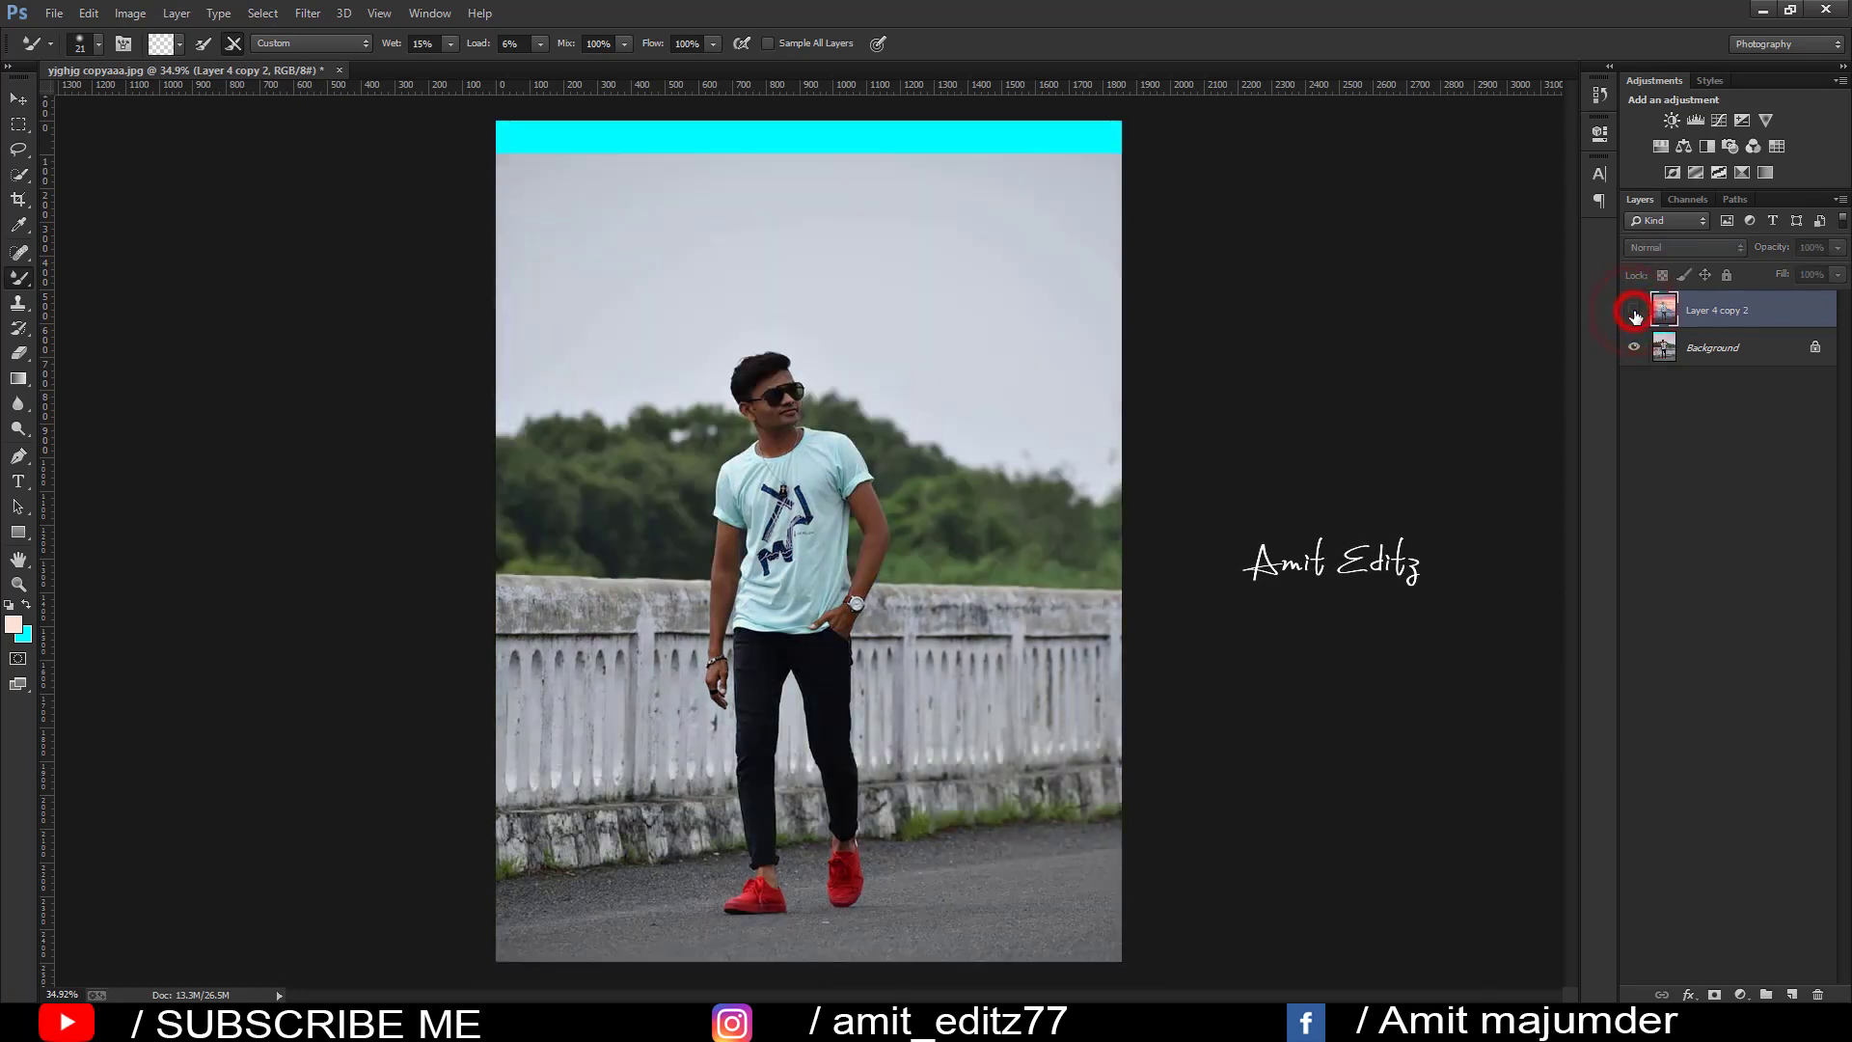
pyautogui.scroll(1, 854, 487)
pyautogui.scroll(-2, 854, 487)
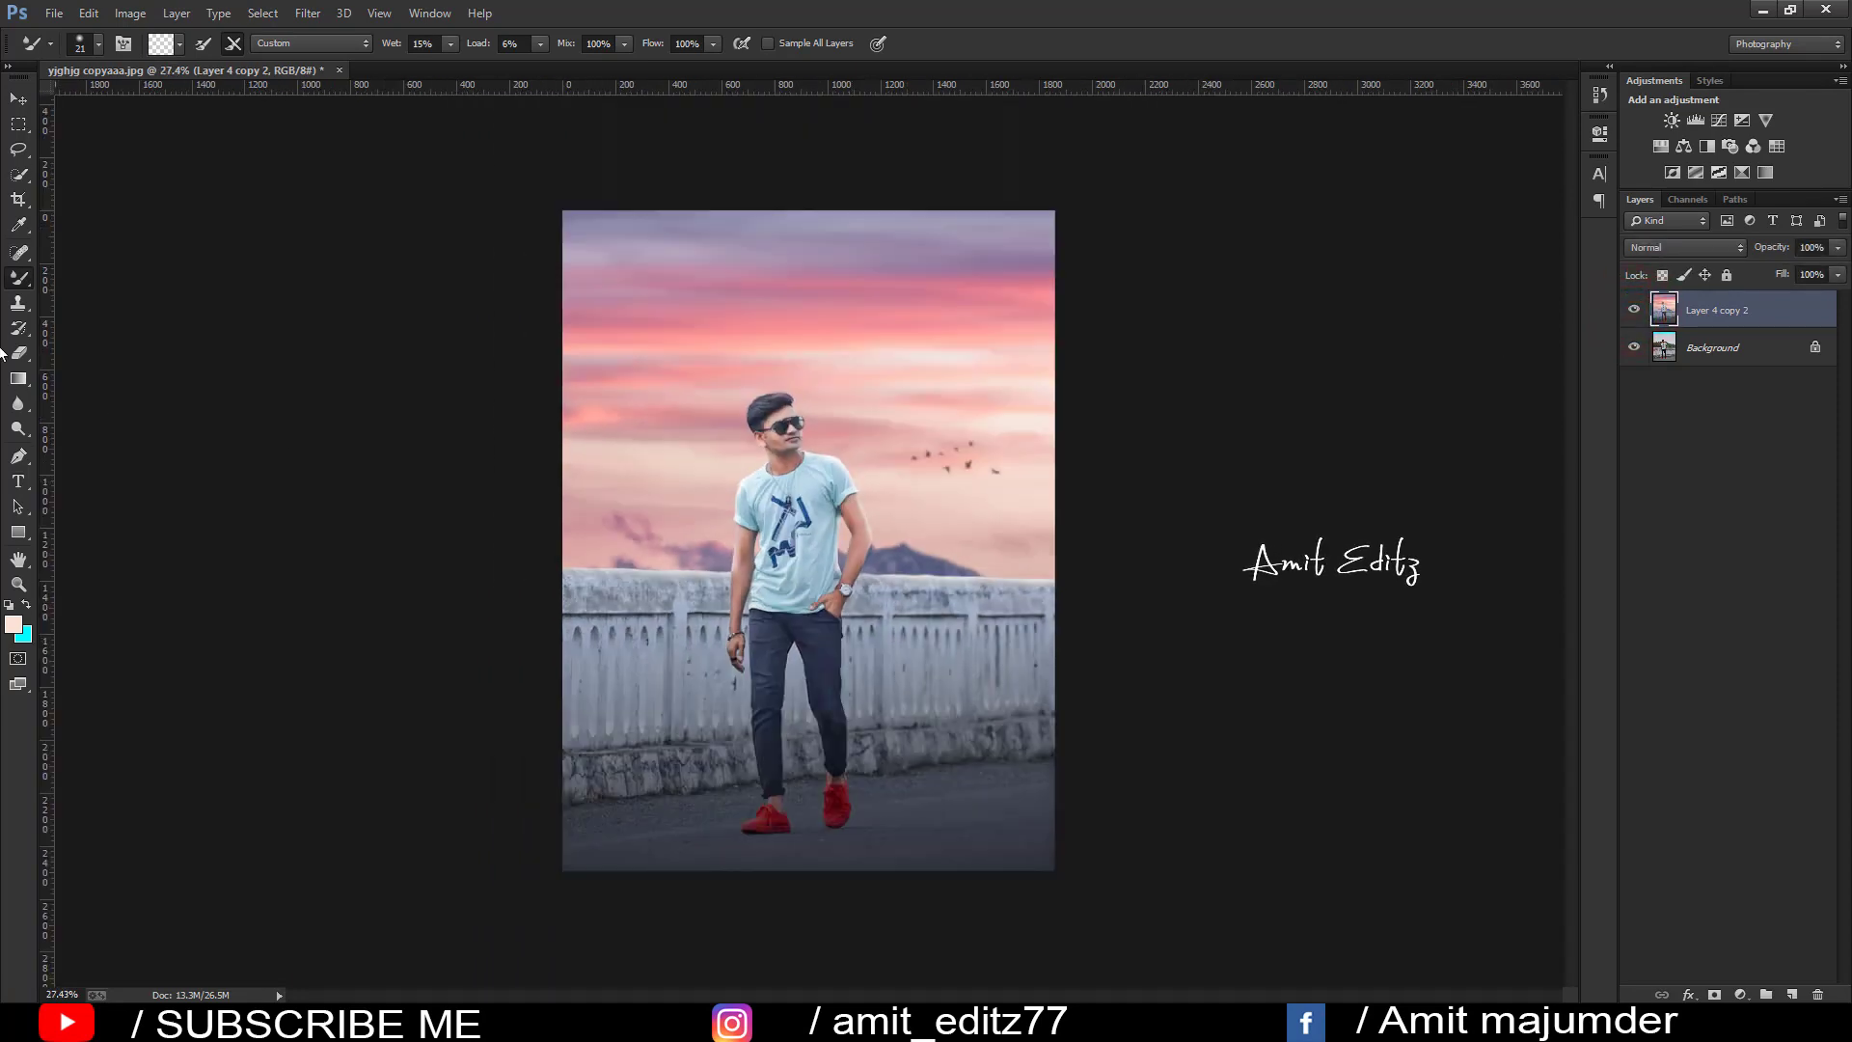
# - Switch to the regular Brush Tool and pick the V logo brush preset
pyautogui.rightClick(18, 278)
pyautogui.click(66, 278)
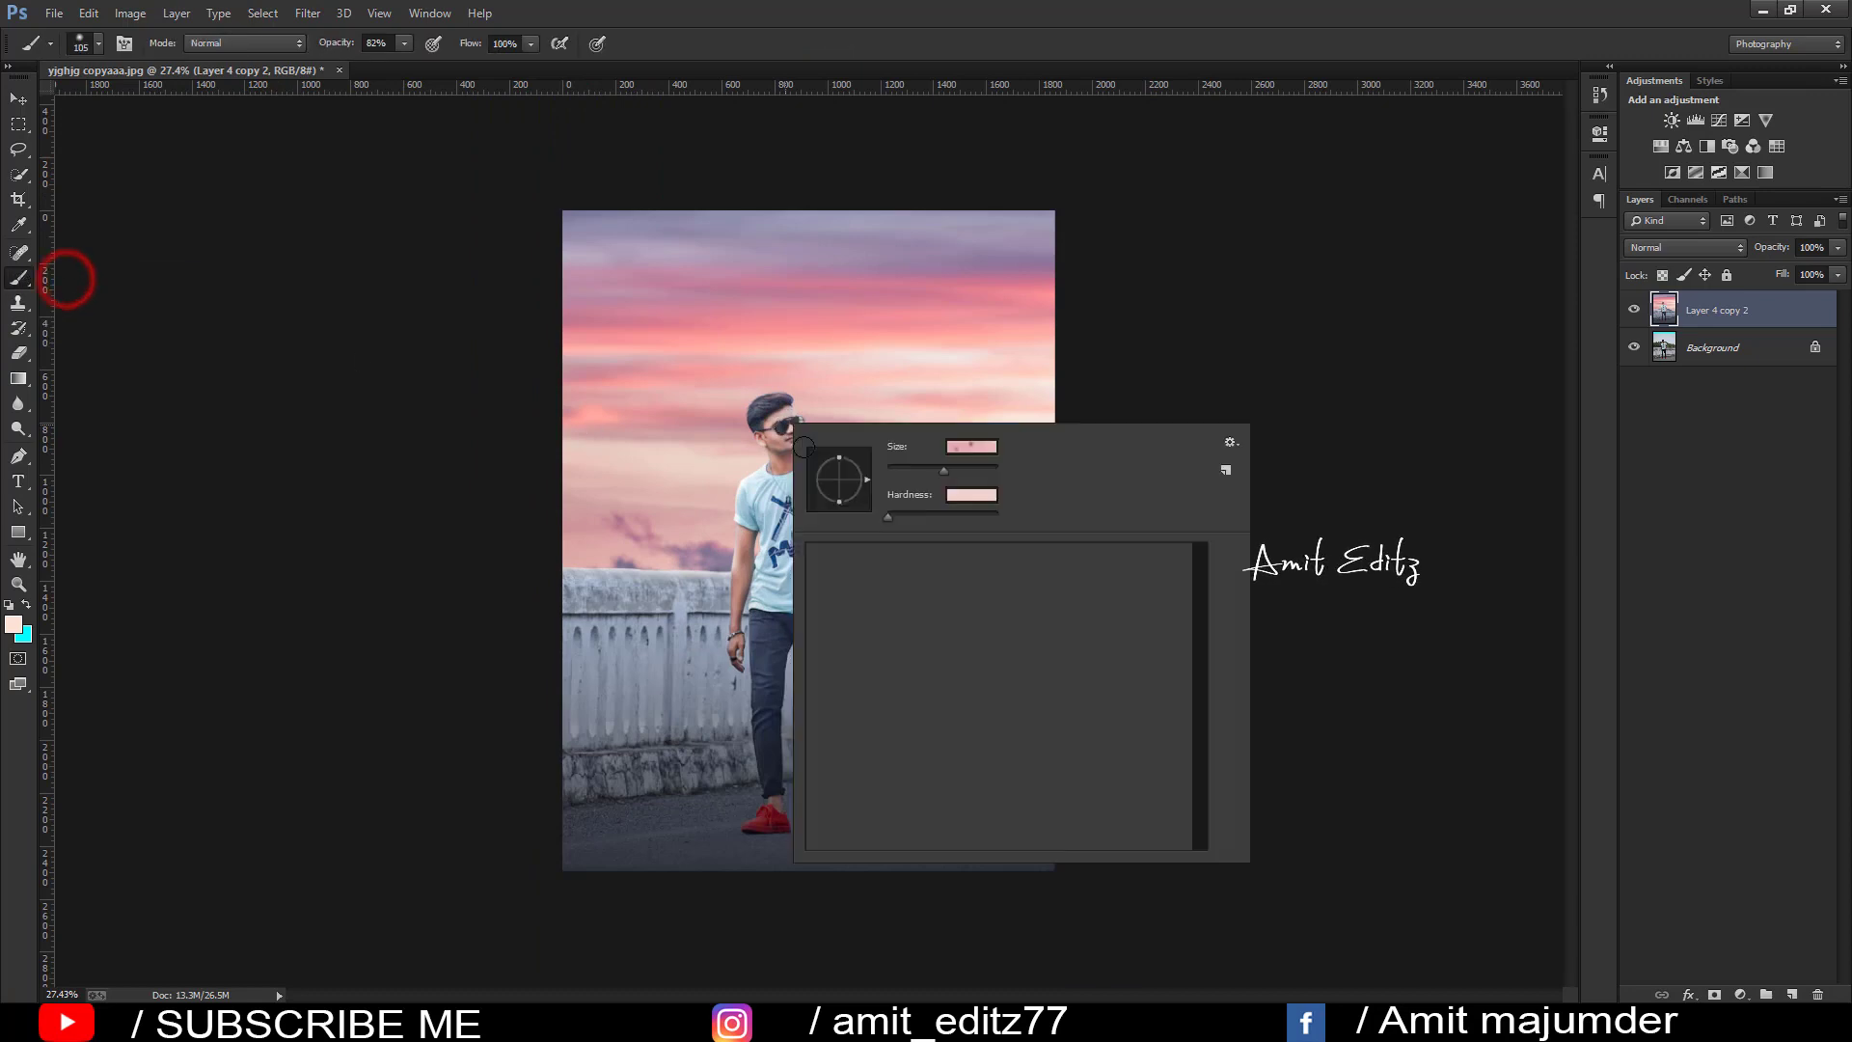
pyautogui.rightClick(794, 424)
pyautogui.click(1006, 769)
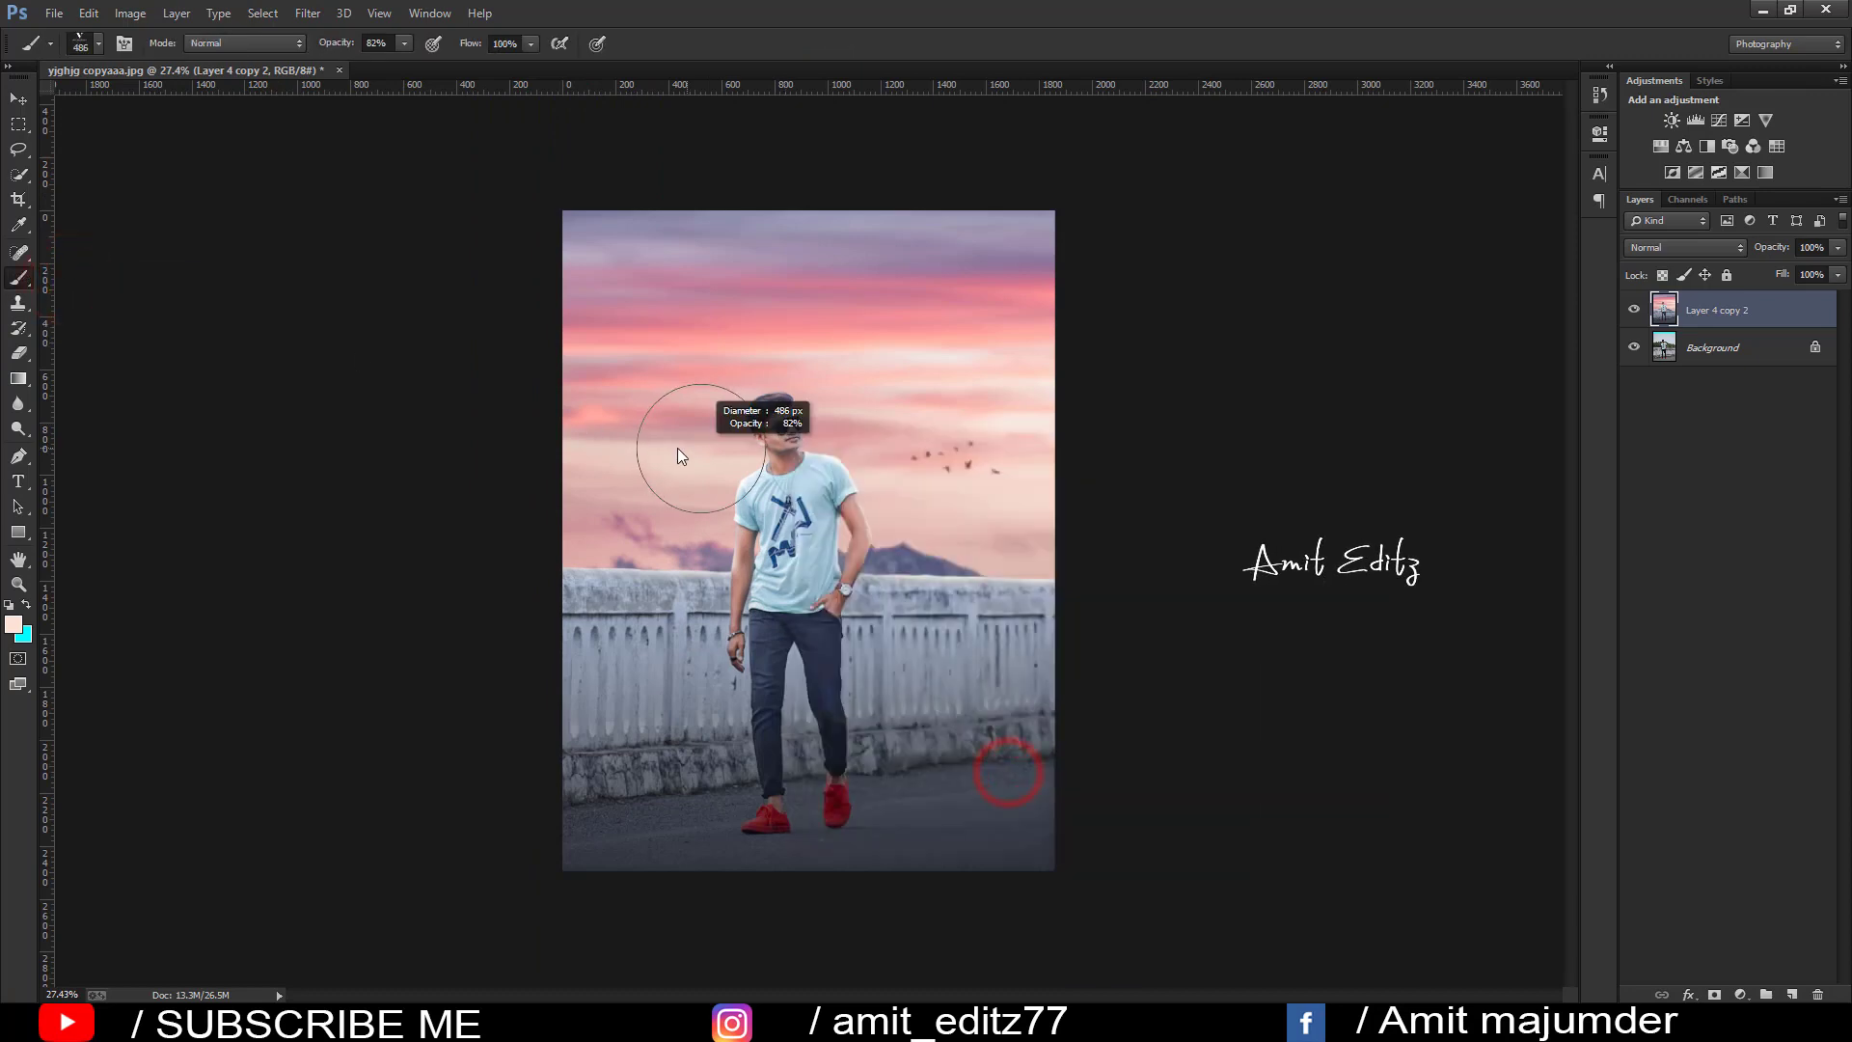
# - Resize the logo brush and stamp a faint V mark on the sky left of the man
pyautogui.click(660, 477)
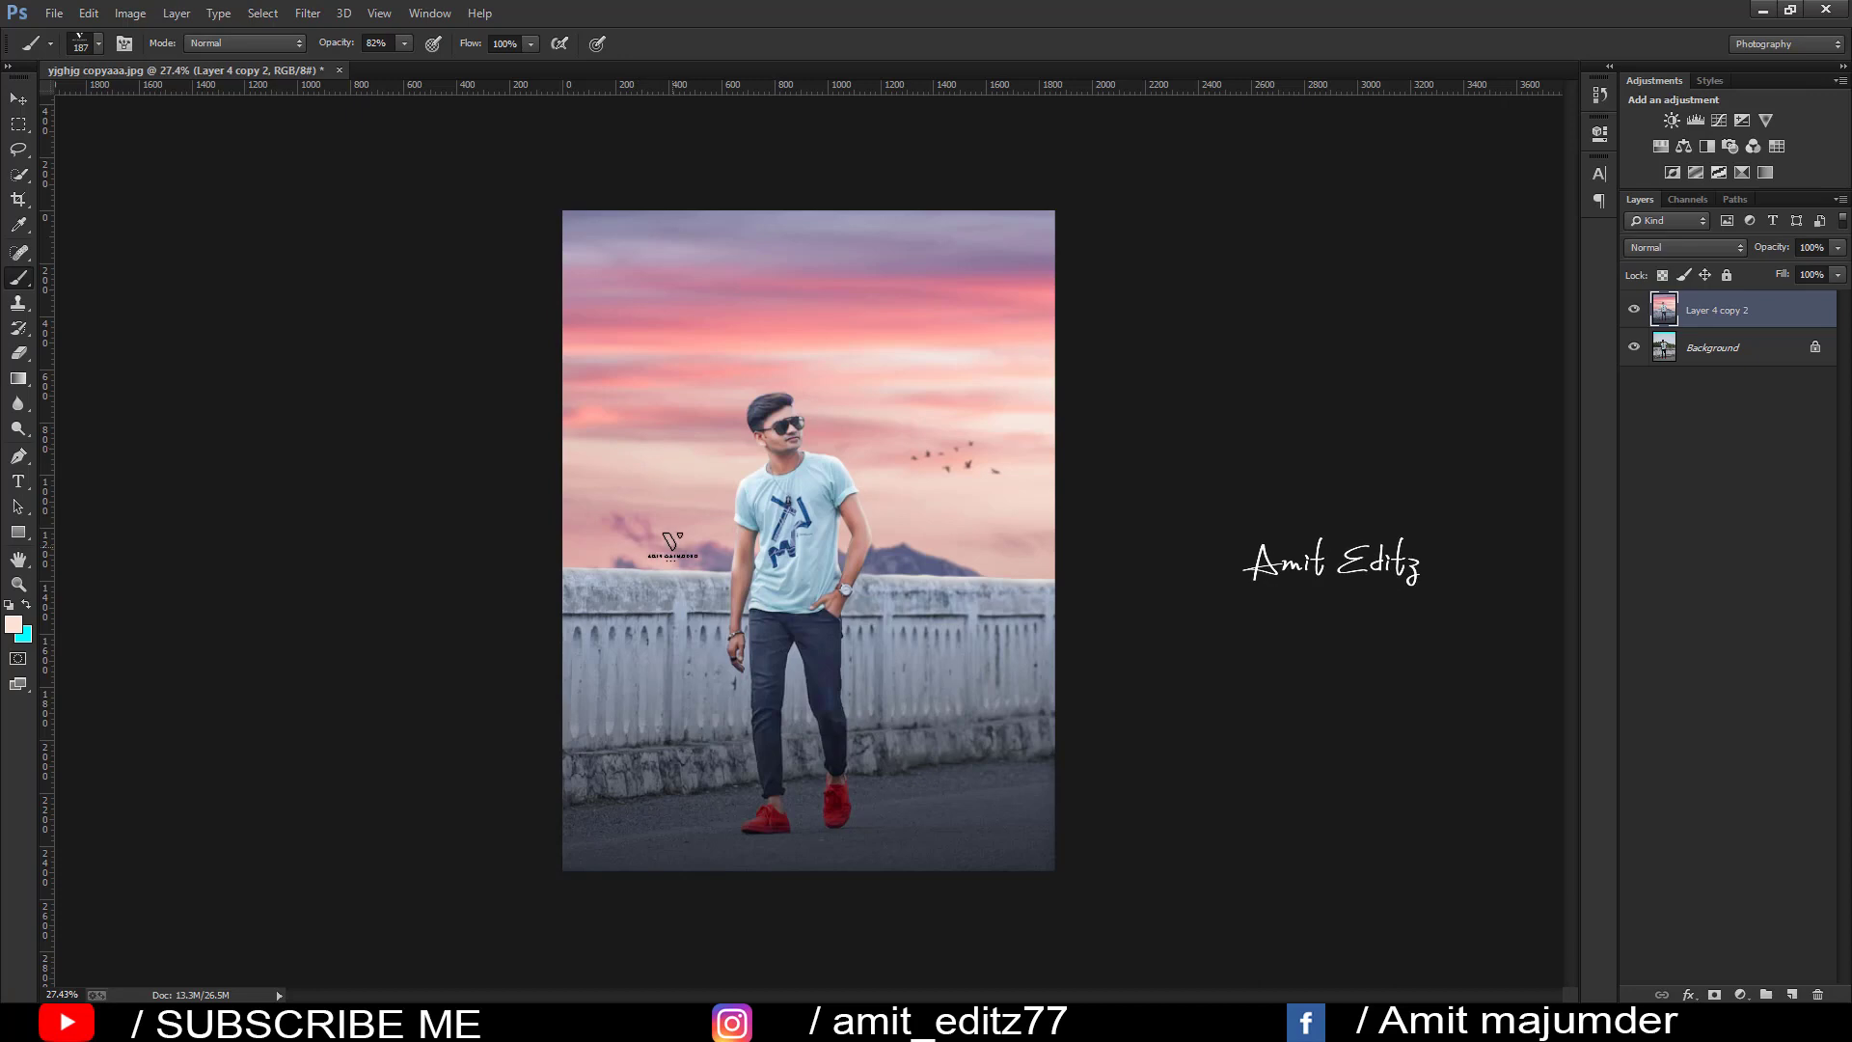
pyautogui.keyDown('alt'); pyautogui.rightClick(672, 548); pyautogui.keyUp('alt')
pyautogui.click(663, 537)
pyautogui.rightClick(662, 541)
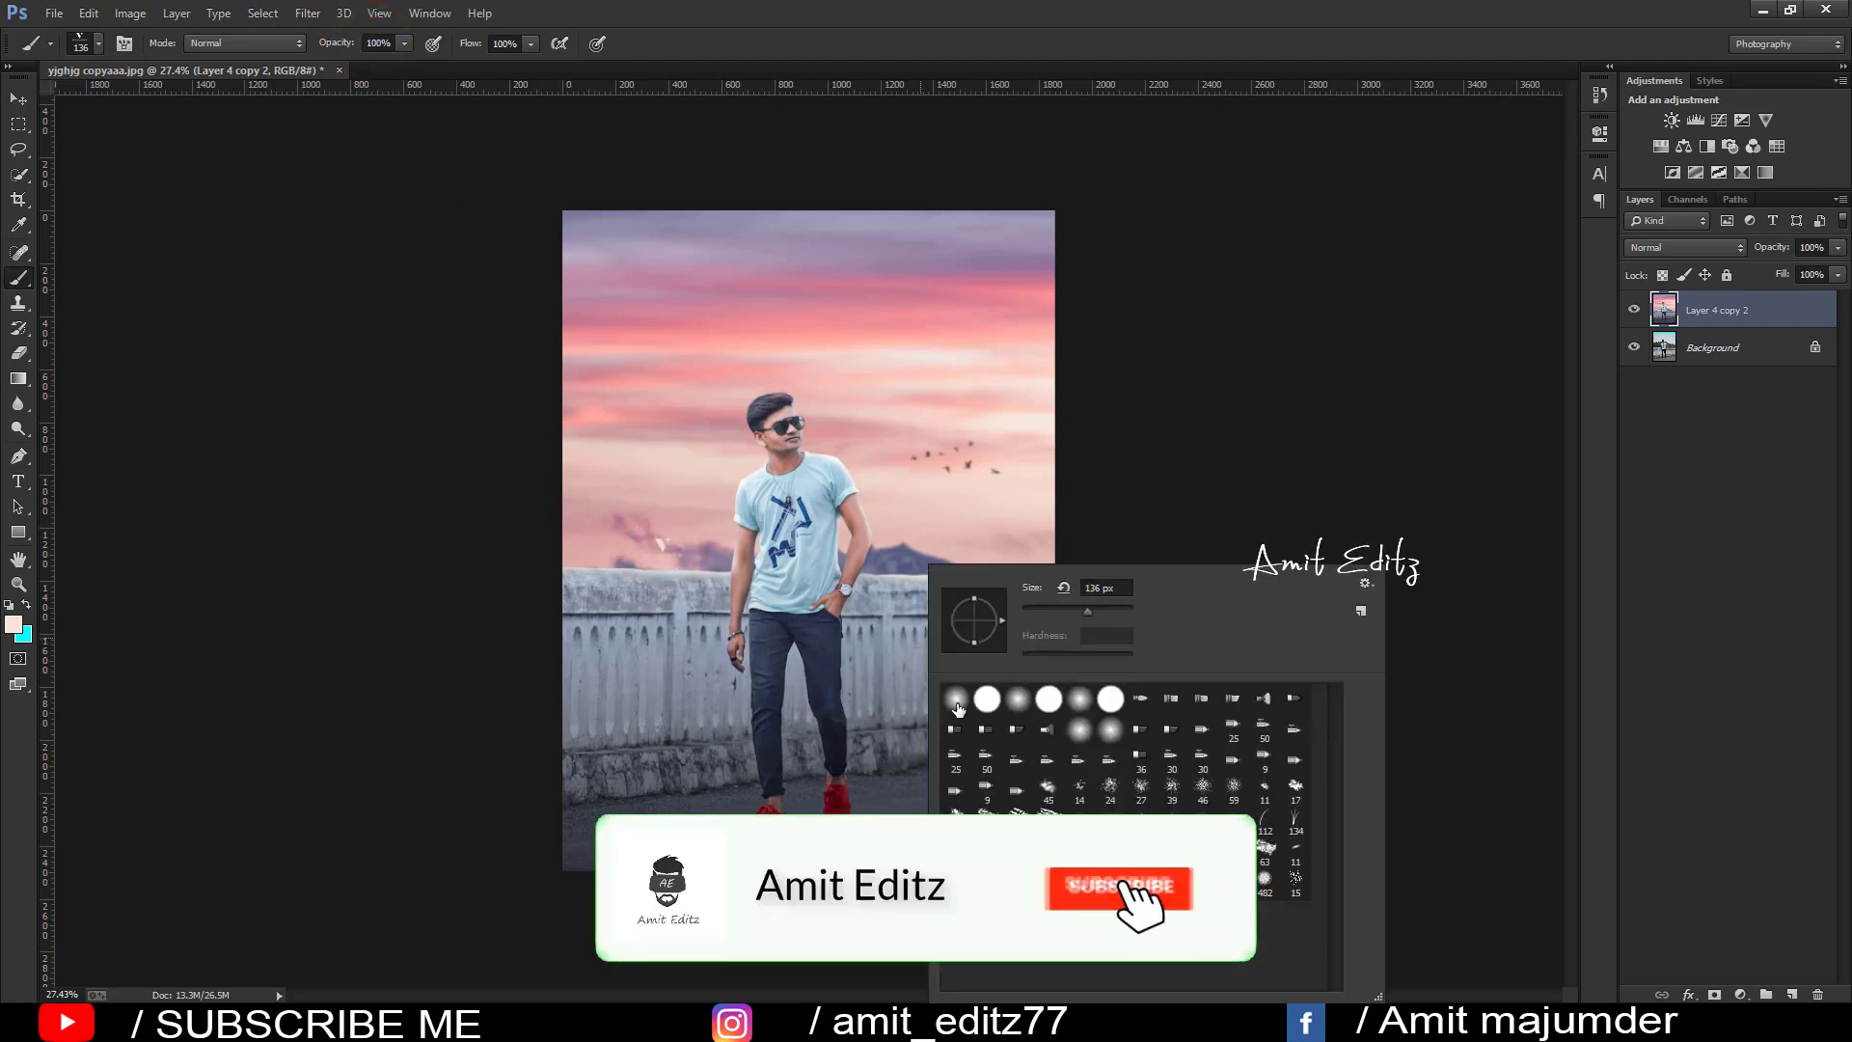
pyautogui.press('v')
pyautogui.keyDown('alt'); pyautogui.scroll(-1, 915, 442); pyautogui.keyUp('alt')
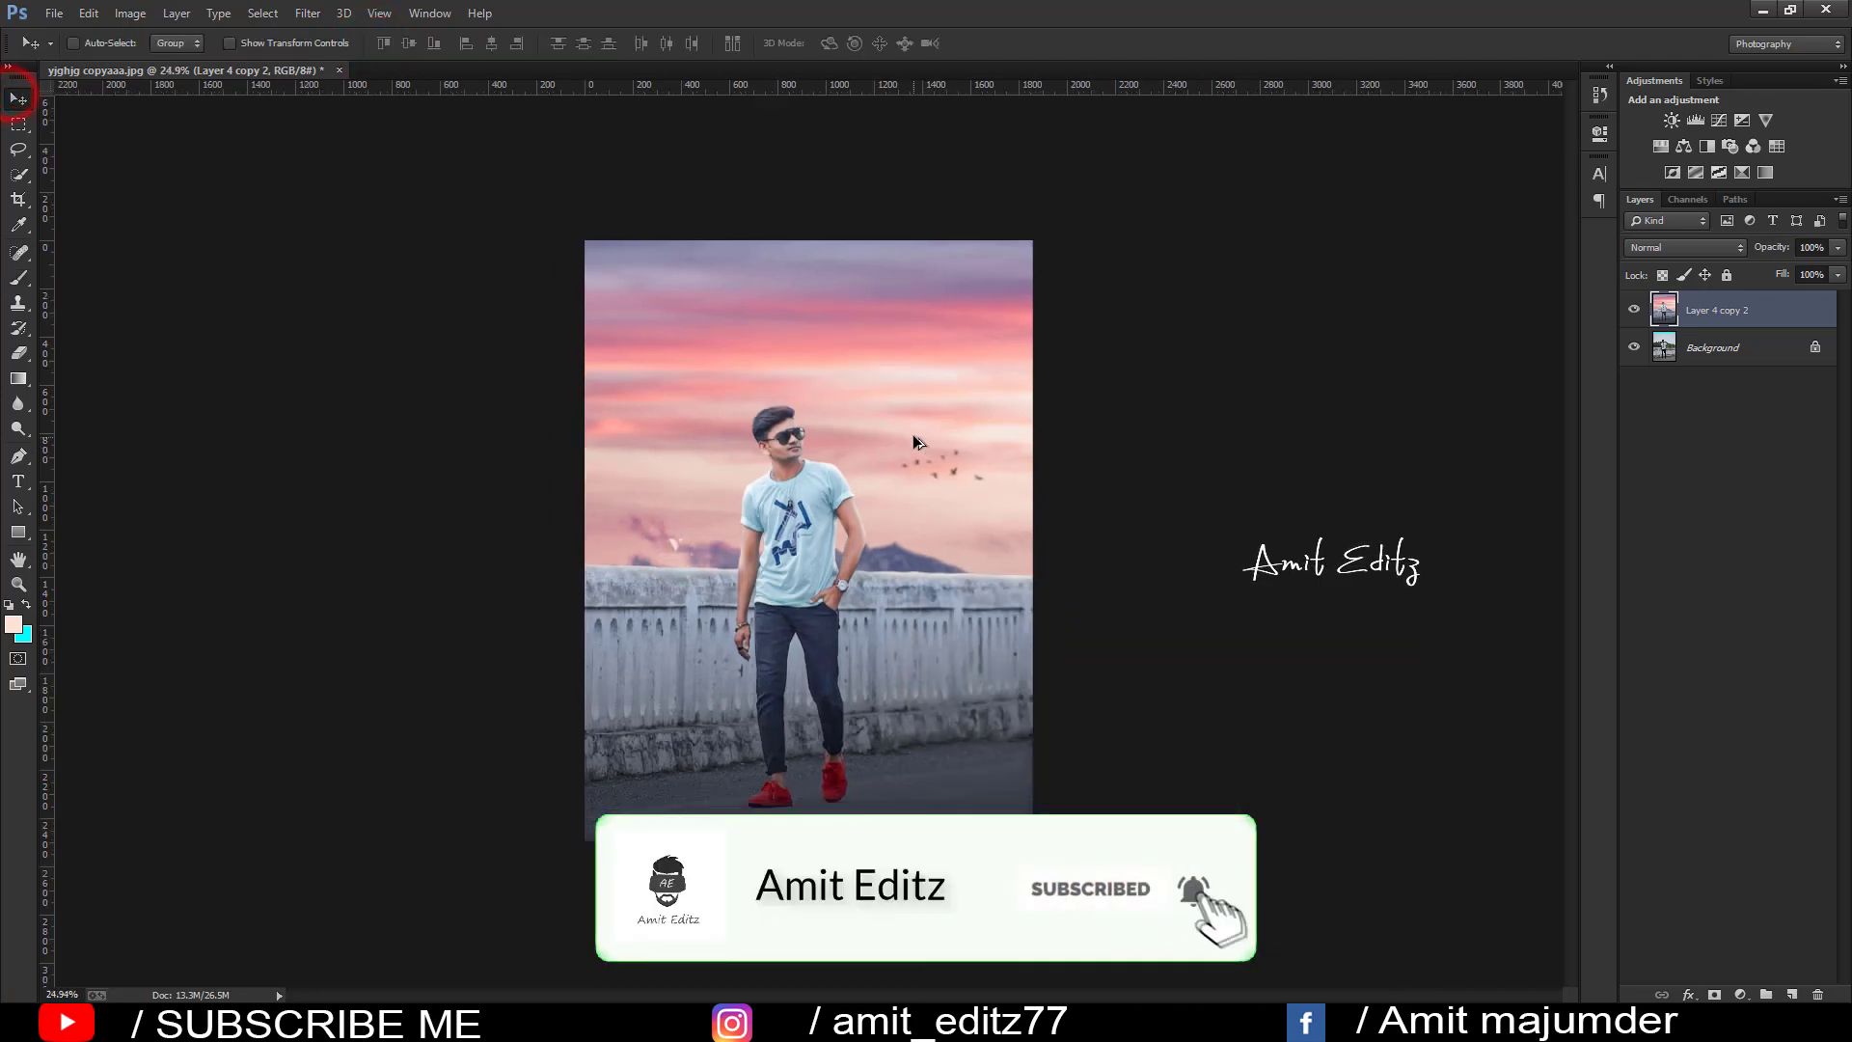
pyautogui.keyDown('alt'); pyautogui.scroll(1, 913, 434); pyautogui.keyUp('alt')
pyautogui.keyDown('alt'); pyautogui.scroll(1, 912, 434); pyautogui.keyUp('alt')
pyautogui.keyDown('alt'); pyautogui.scroll(-1, 916, 435); pyautogui.keyUp('alt')
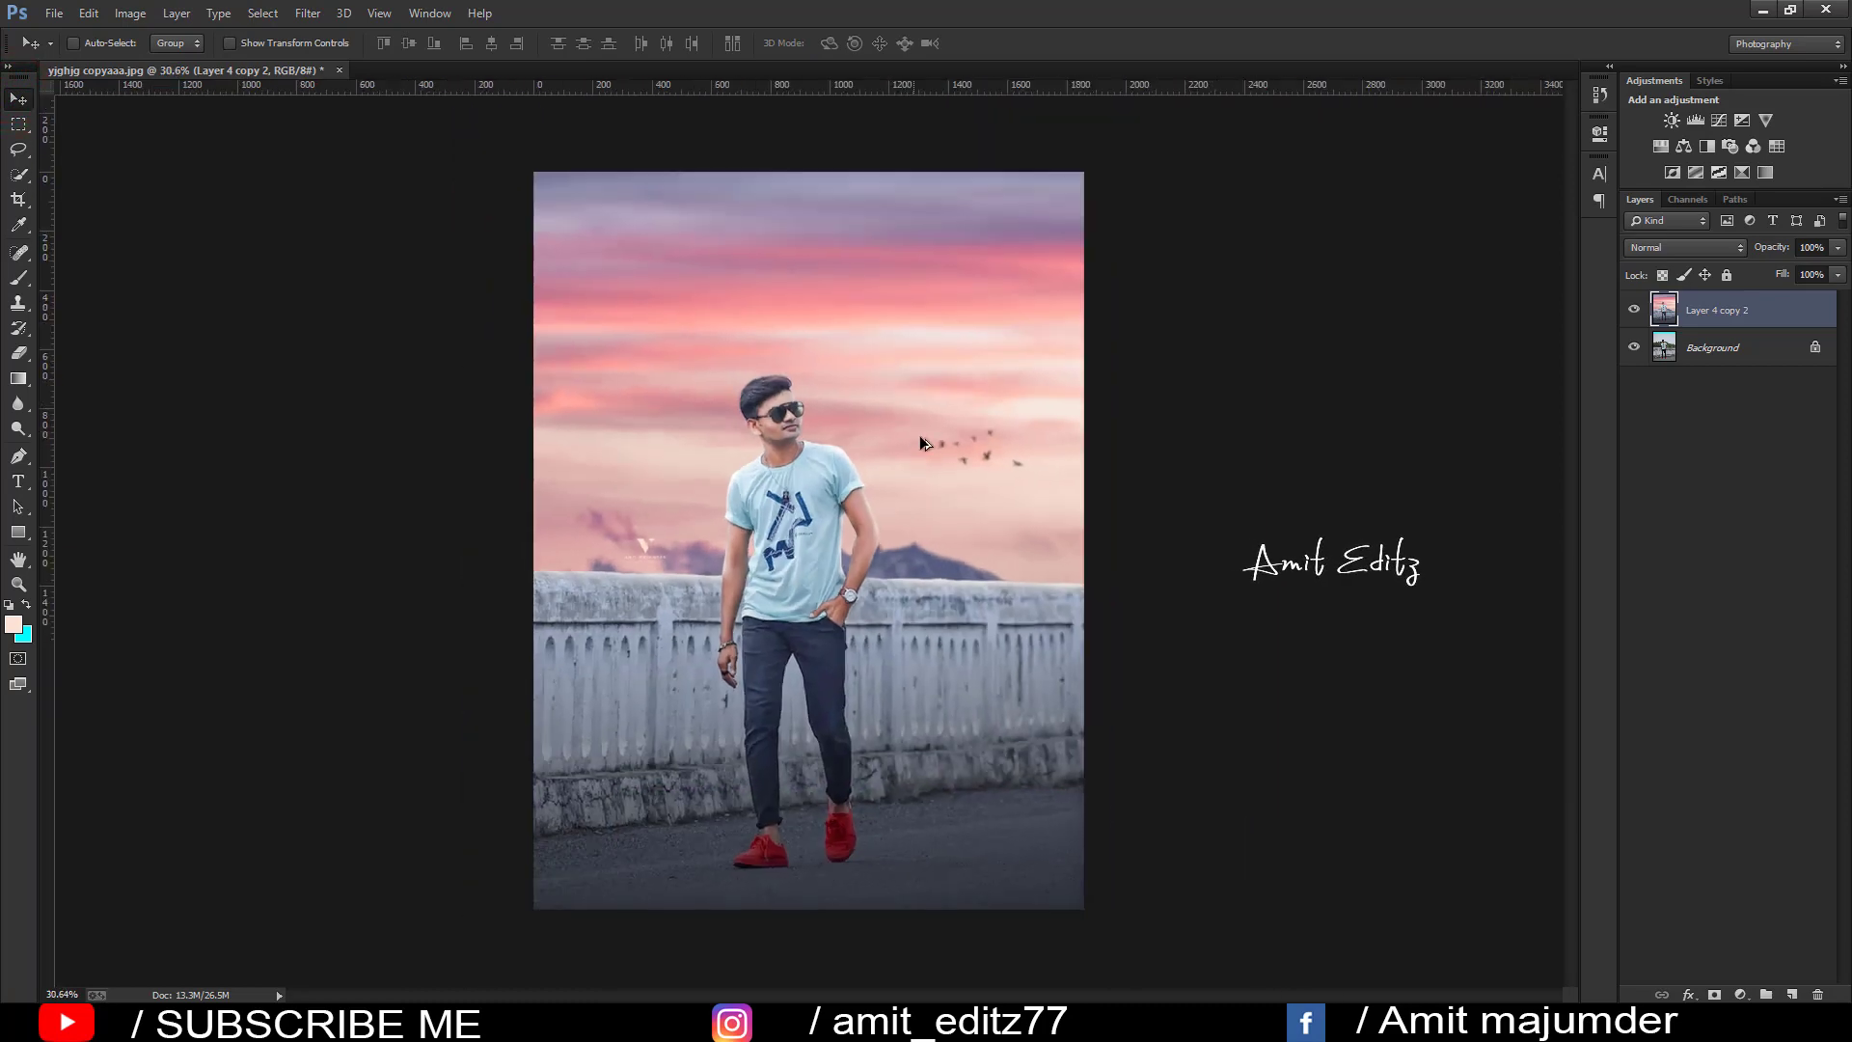
pyautogui.click(1635, 318)
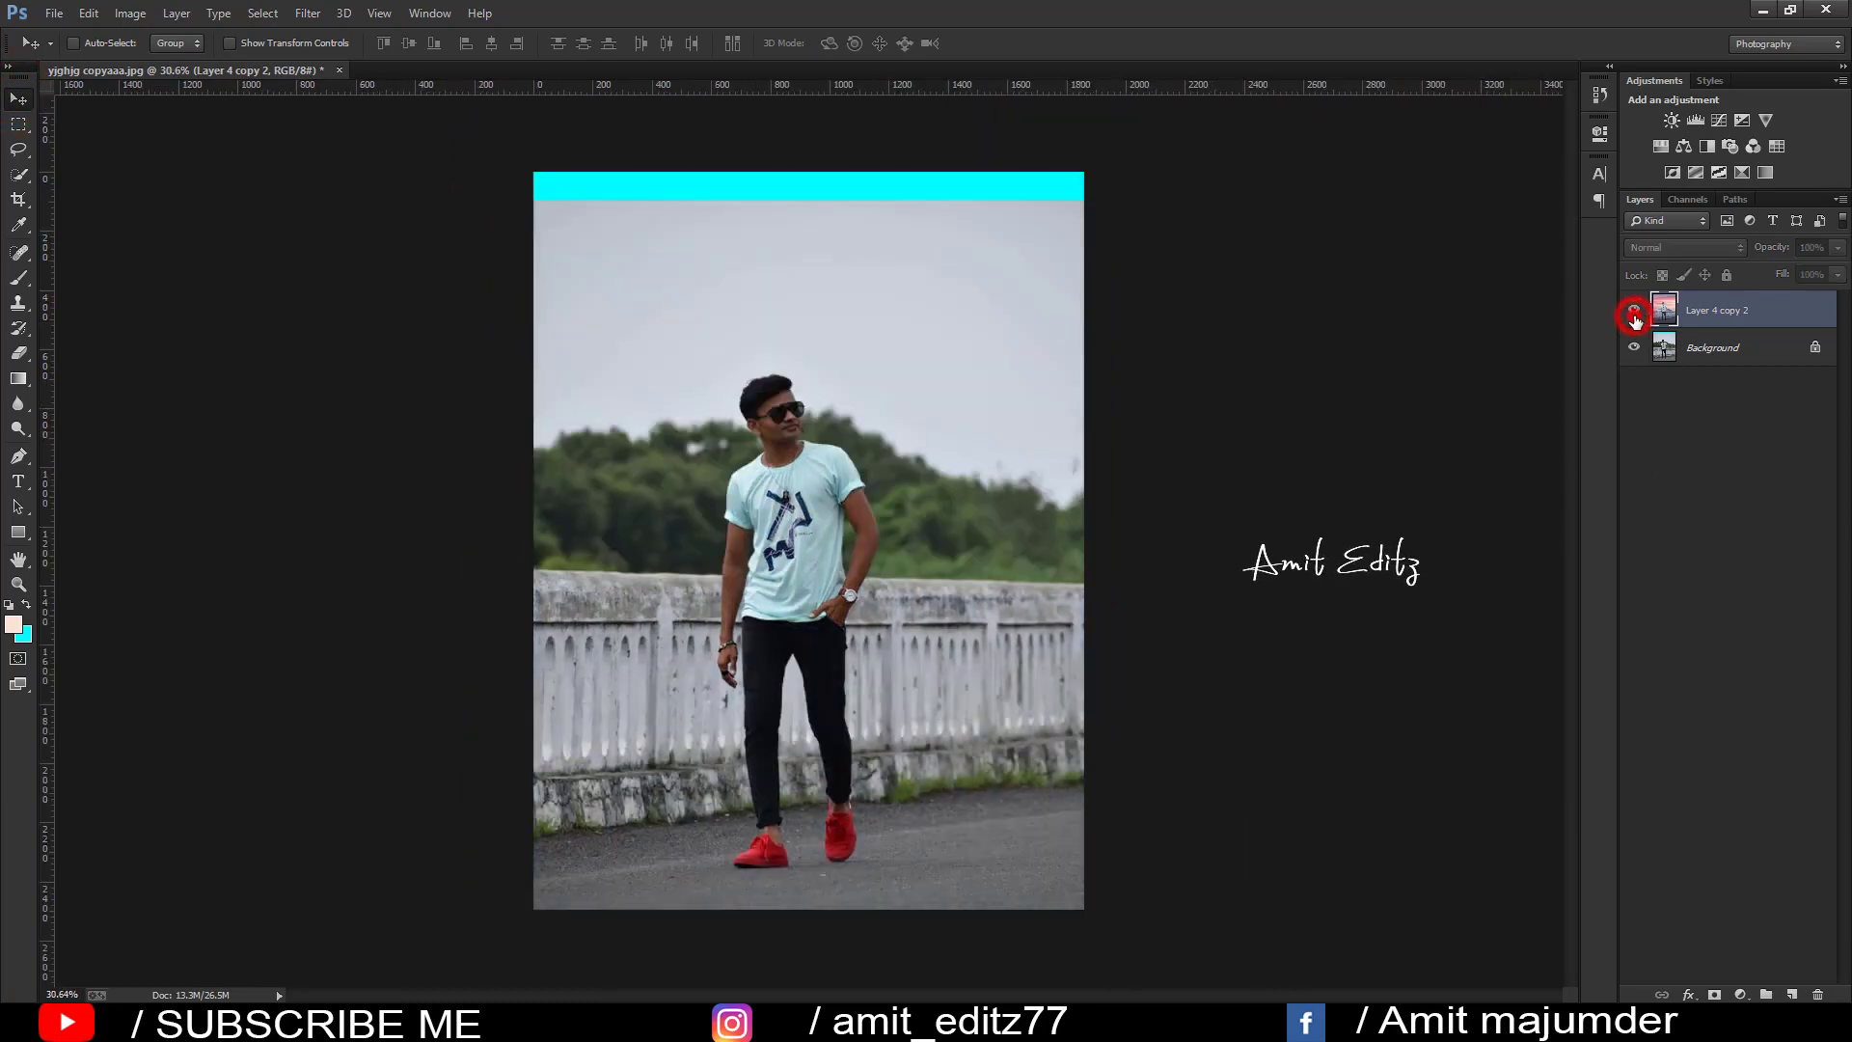
pyautogui.click(1635, 318)
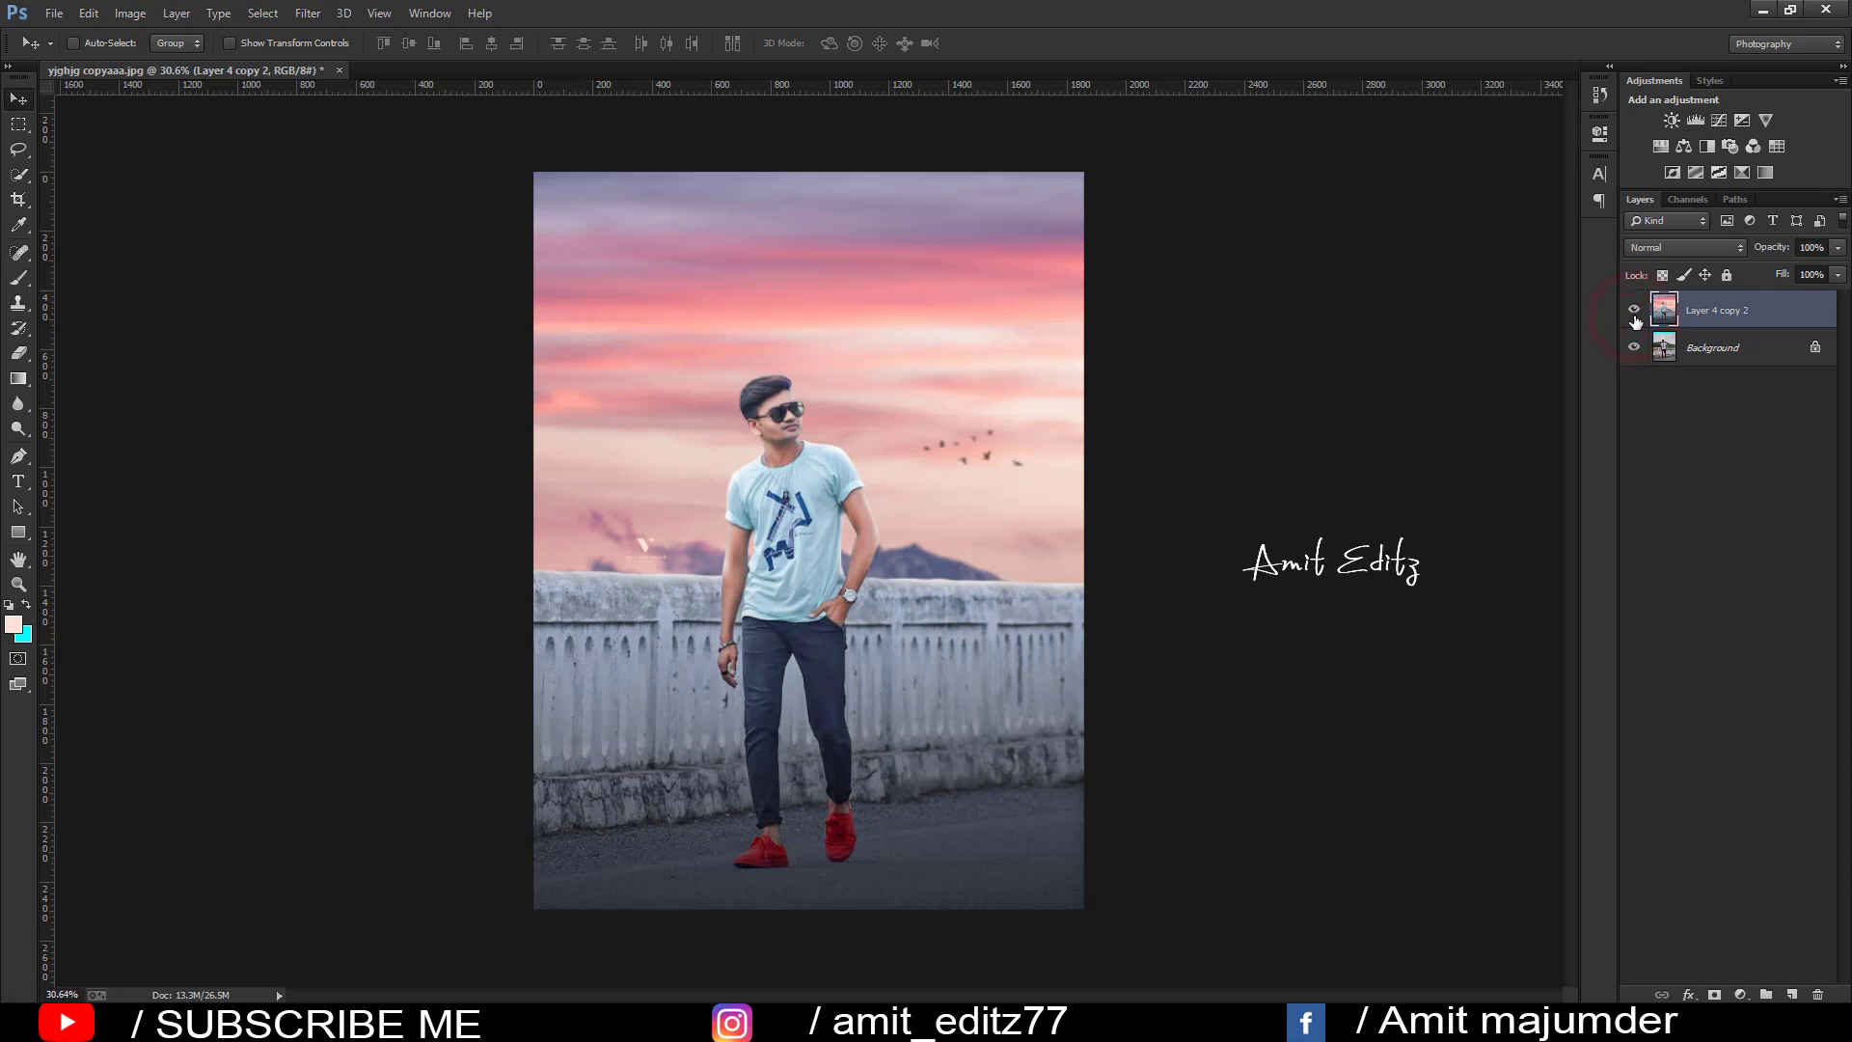